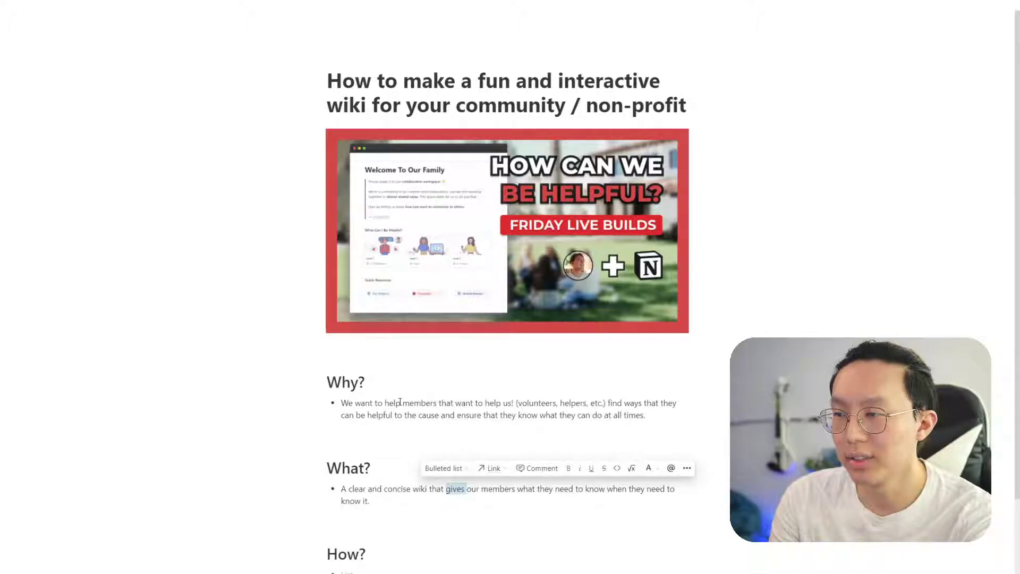
# - Change the end of the What? bullet so that it reads "know it to help!"
pyautogui.press('Right')
pyautogui.press('Right')
pyautogui.press('Right')
pyautogui.press('Right')
pyautogui.press('Right')
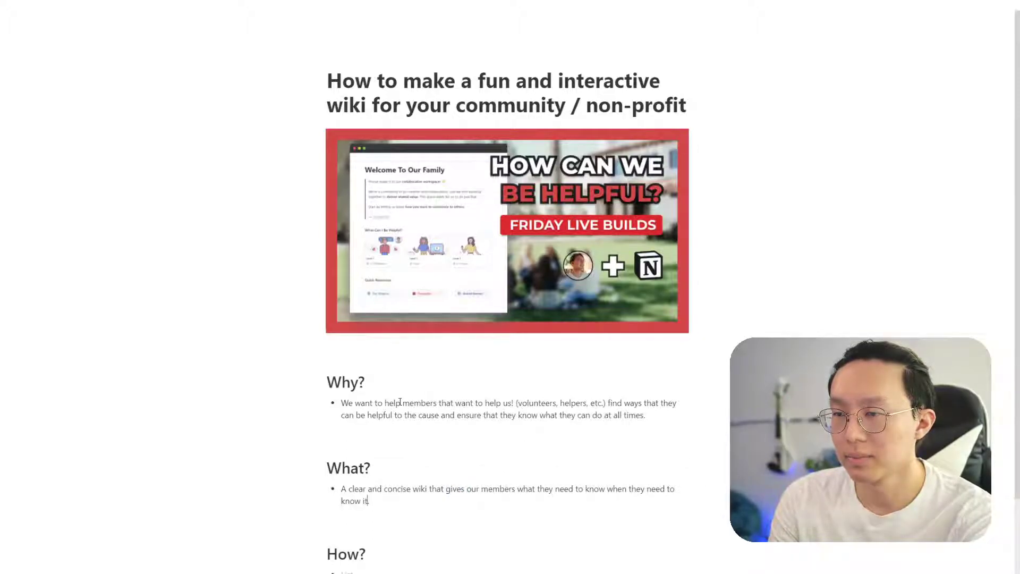
pyautogui.press('BackSpace')
pyautogui.write('to hel')
pyautogui.press('Down')
pyautogui.press('Down')
pyautogui.press('Down')
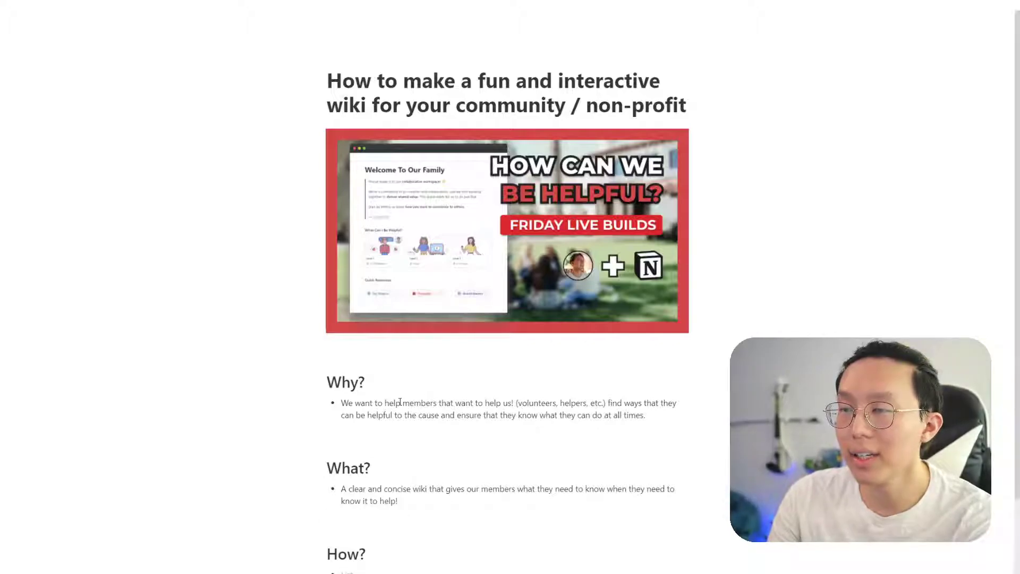
# - Start the How? bullet with "We're going to have an onboarding journey for all of our community members when they"
pyautogui.scroll(-1, 415, 397)
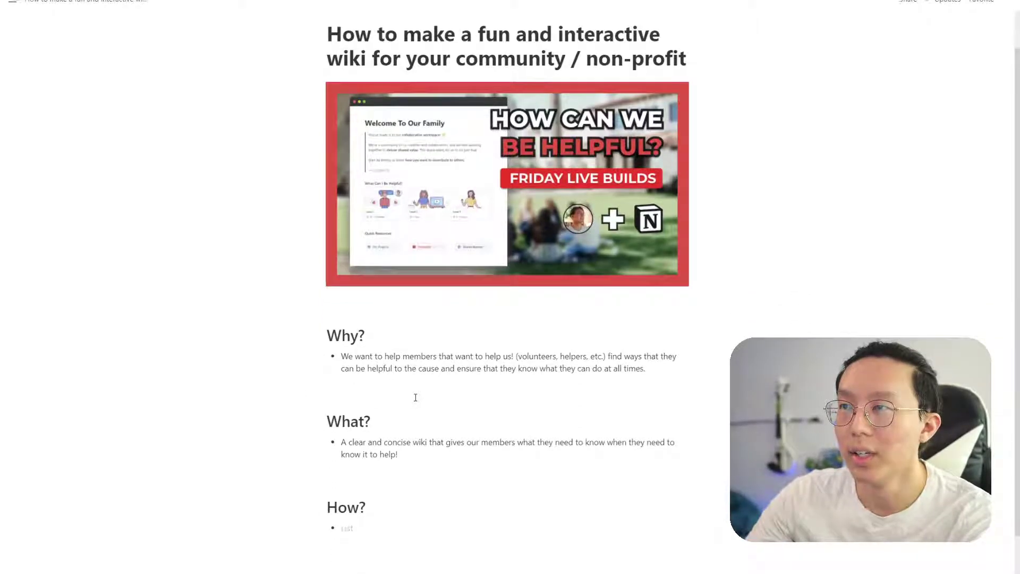
pyautogui.write('Al')
pyautogui.press('BackSpace')
pyautogui.press('BackSpace')
pyautogui.write("We're going to ")
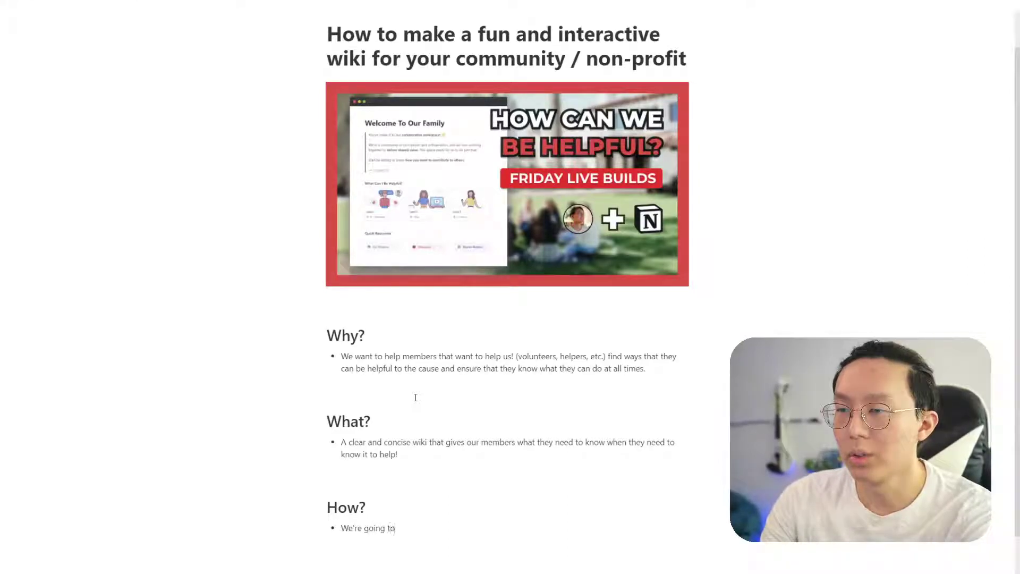
pyautogui.write('have an onboarding jou')
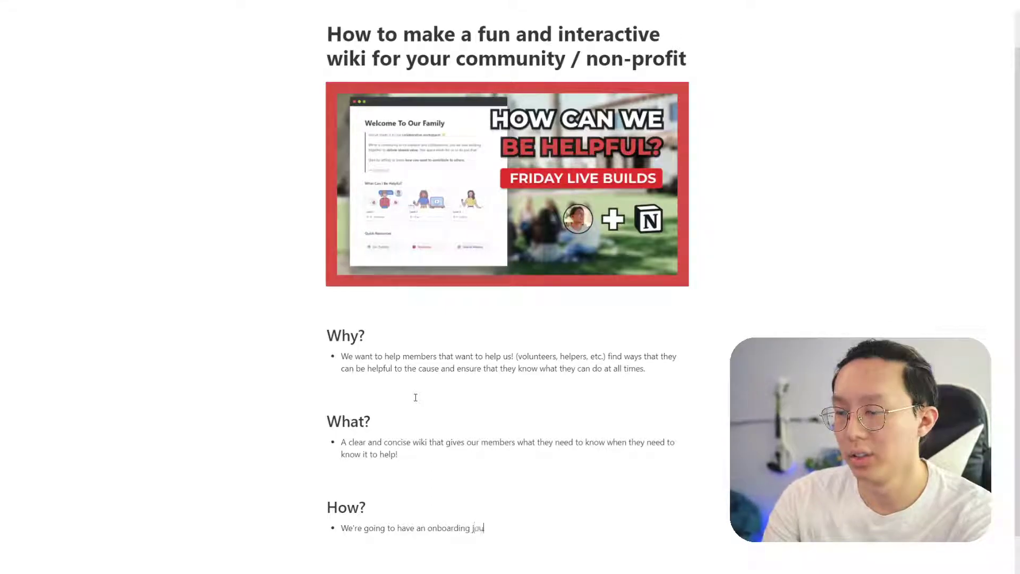
pyautogui.write('rney for all o')
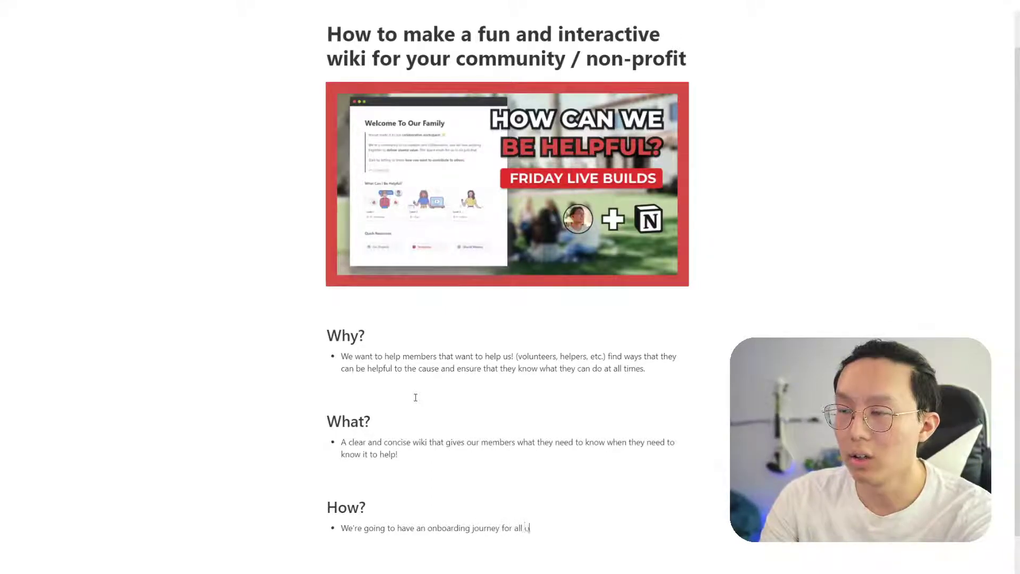
pyautogui.write('f our community members')
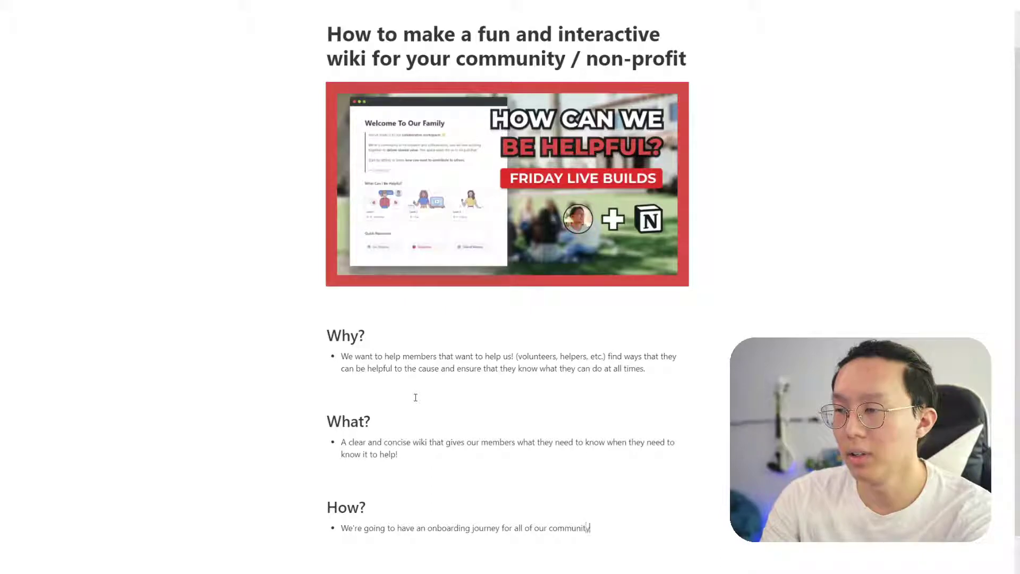
pyautogui.write(' when they')
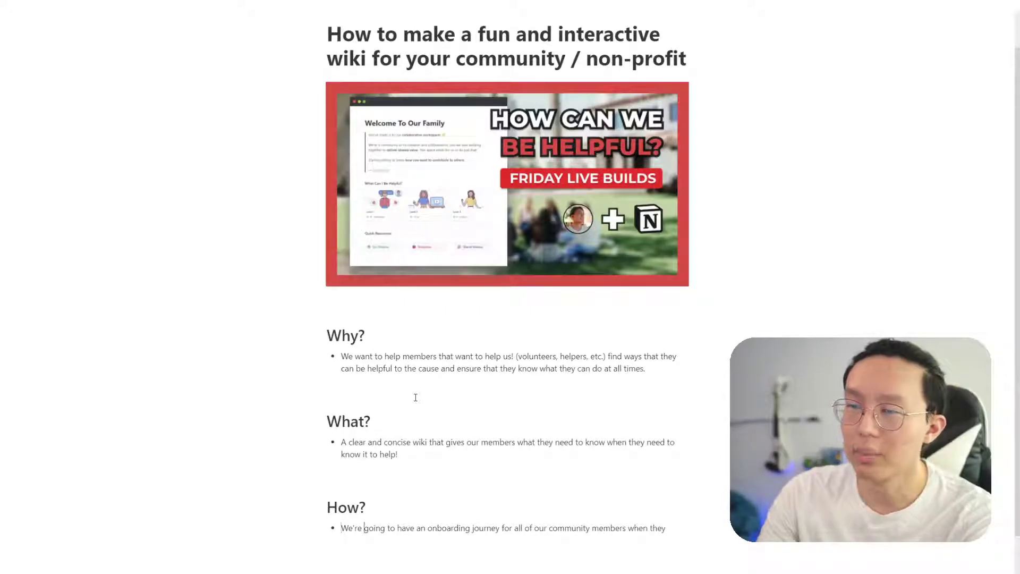
# - Reword the How? bullet to say "a fun and engaging journey for our community members"
pyautogui.hotkey('ctrl', 'shift', 'Right')
pyautogui.press('BackSpace')
pyautogui.press('BackSpace')
pyautogui.press('BackSpace')
pyautogui.write('fun and engag')
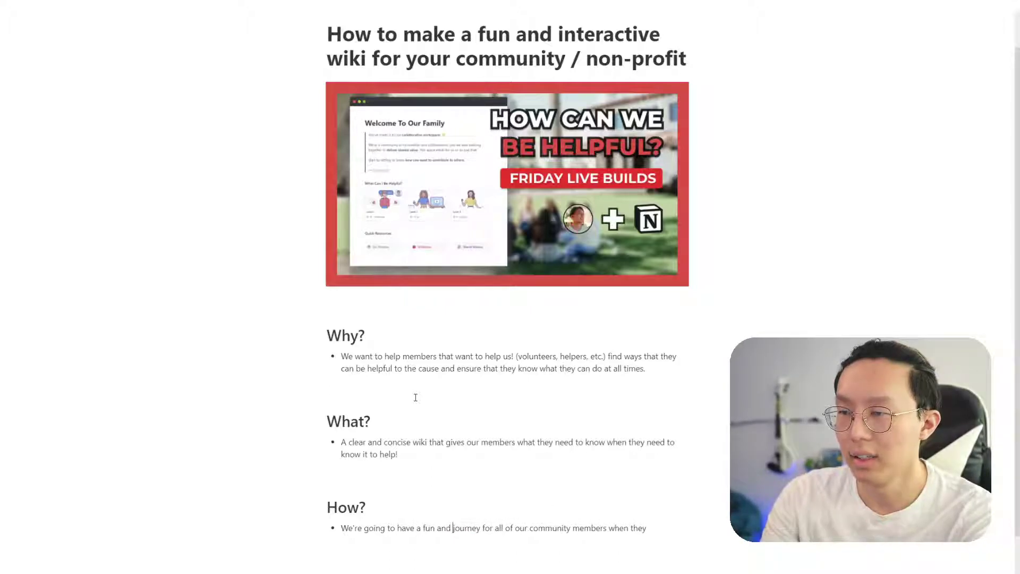
pyautogui.write('ing')
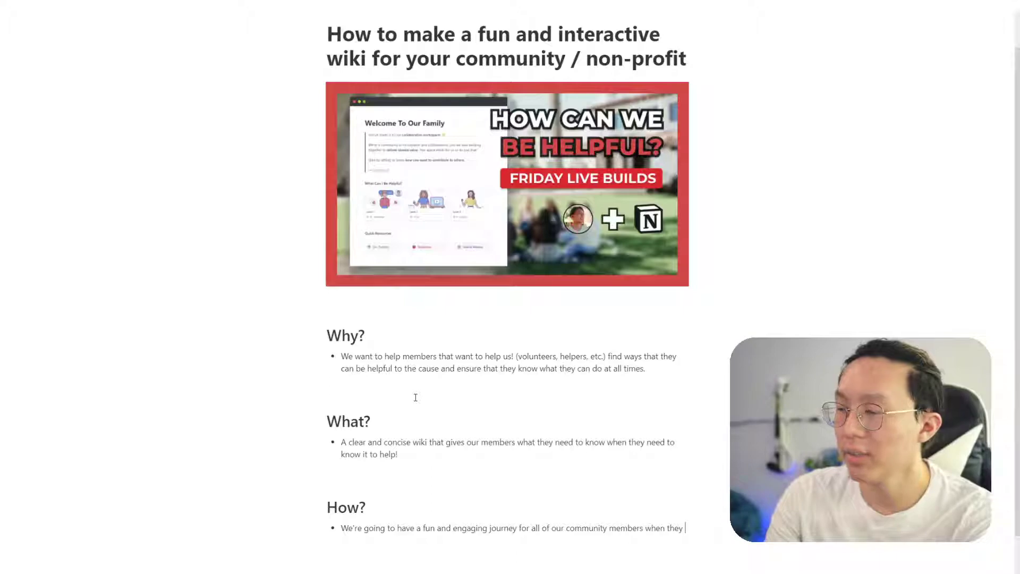
pyautogui.hotkey('ctrl', 'shift', 'Left')
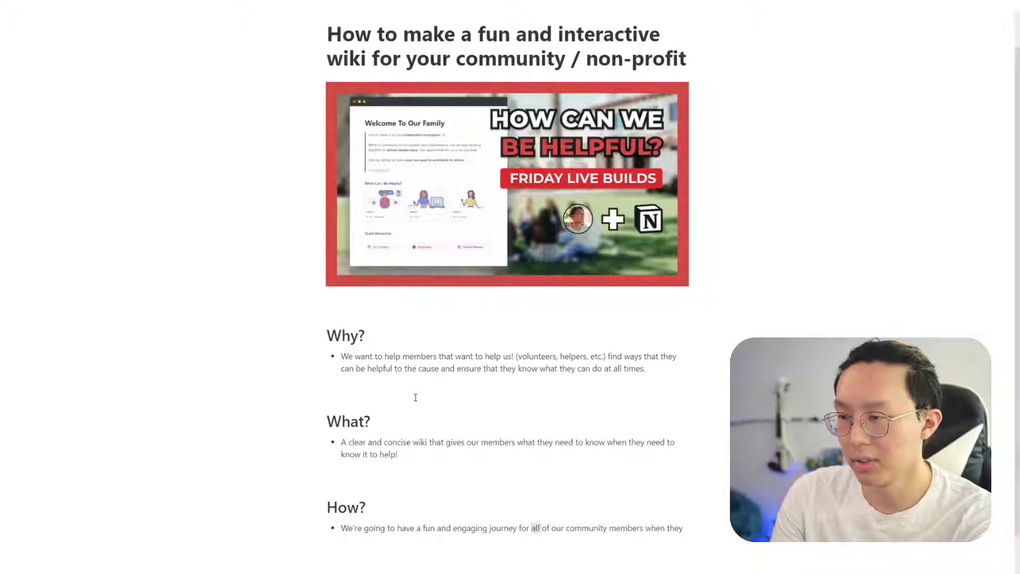
pyautogui.press('BackSpace')
# - Complete the How? bullet with "wish to spend some time to further a cause that they care about!"
pyautogui.write('wi')
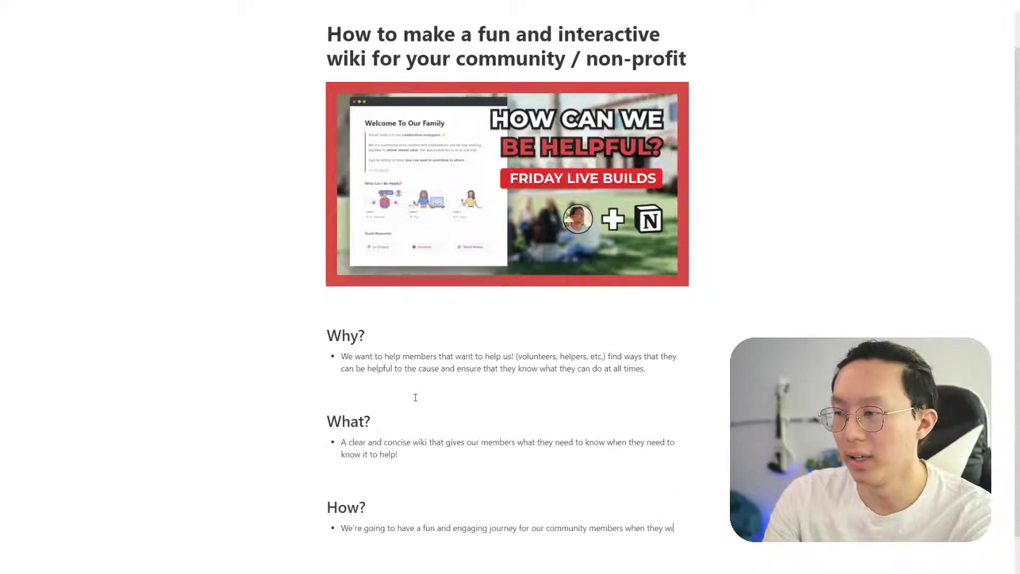
pyautogui.write('sh to spend so')
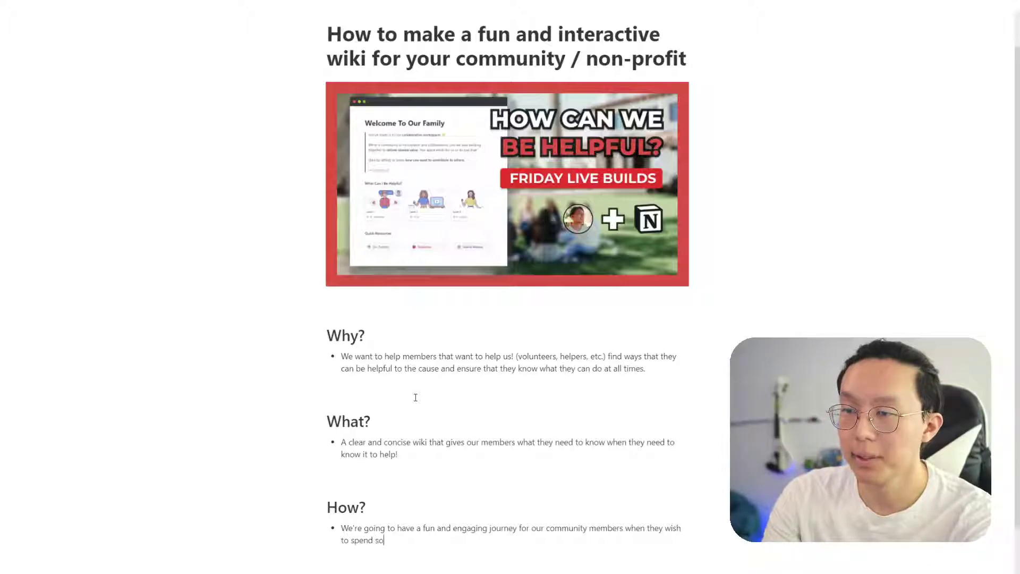
pyautogui.write('me time to fu')
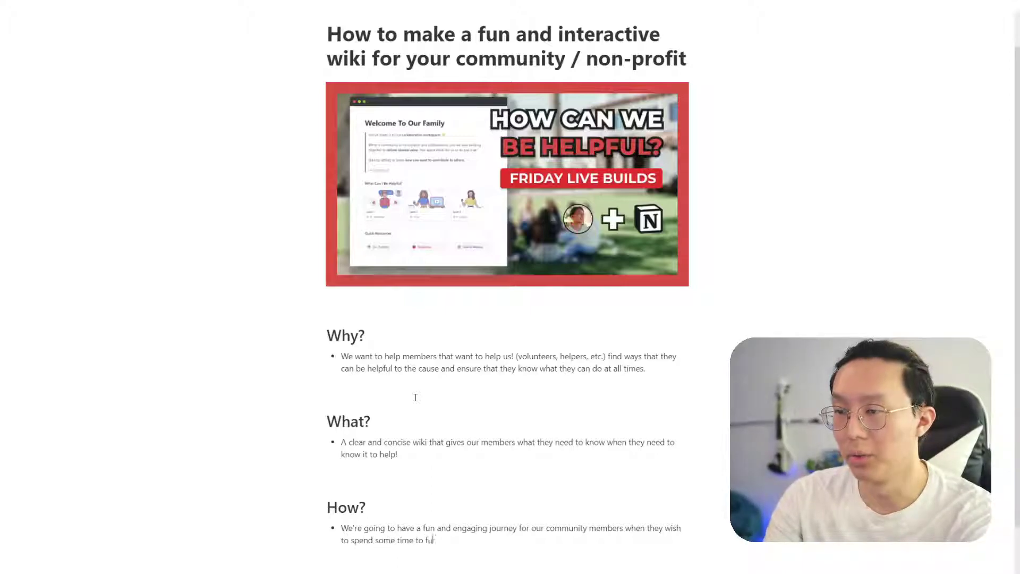
pyautogui.write('rther a cause that they ca')
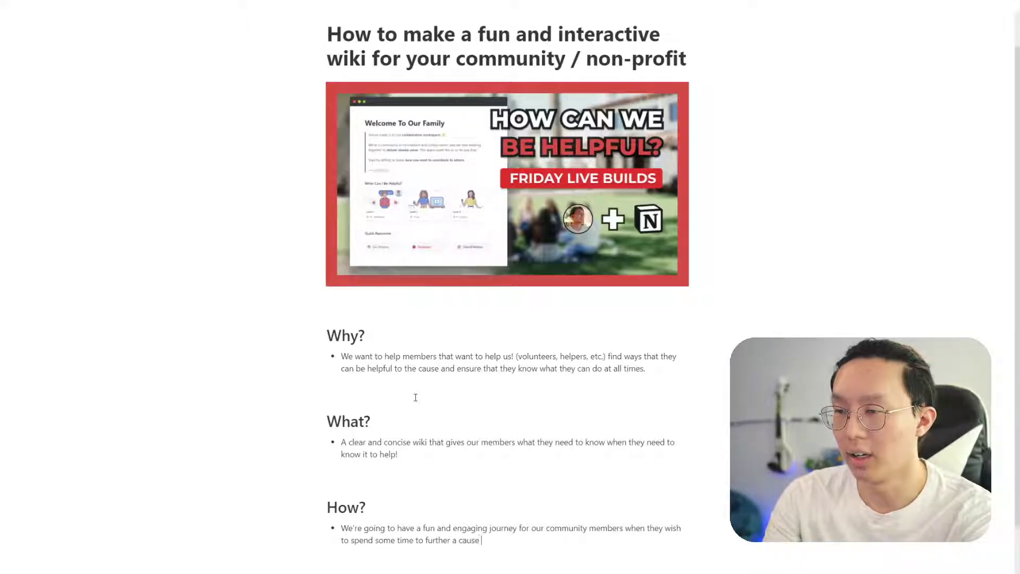
pyautogui.write('re about!')
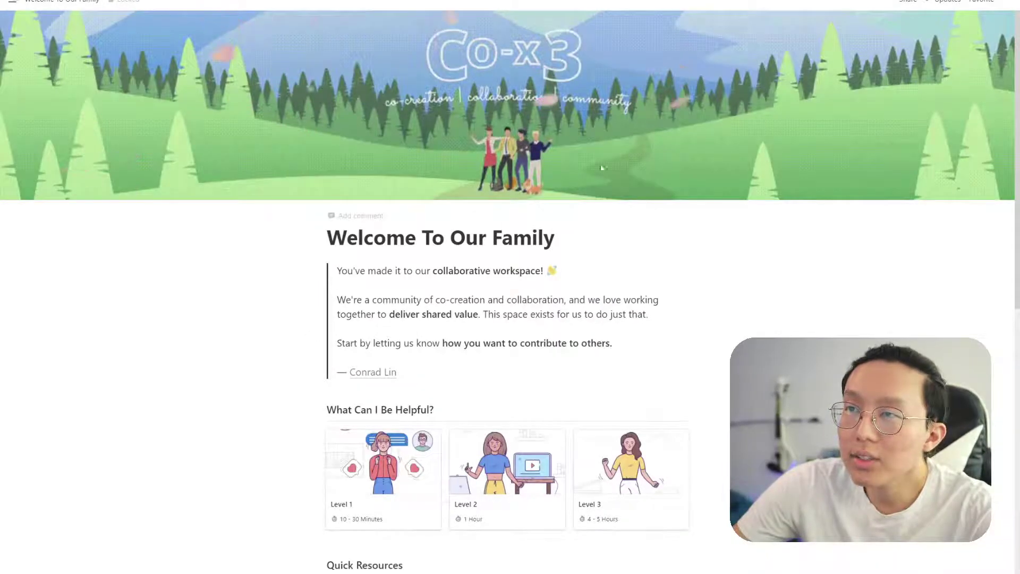
# - Go from the Welcome To Our Family page to the Welcome To The Family page and resolve its open comment thread
pyautogui.scroll(-1, 626, 307)
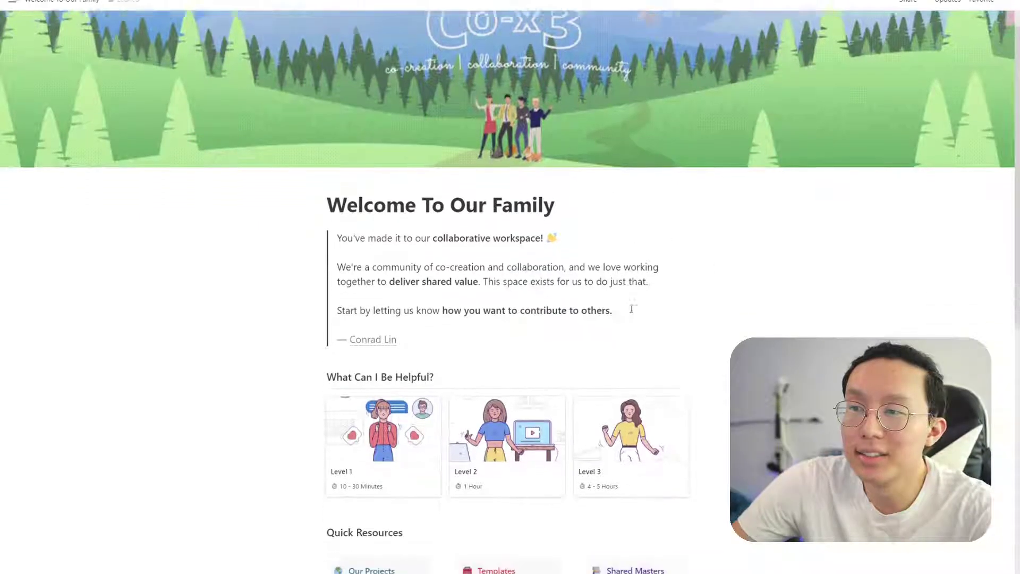
pyautogui.scroll(1, 683, 313)
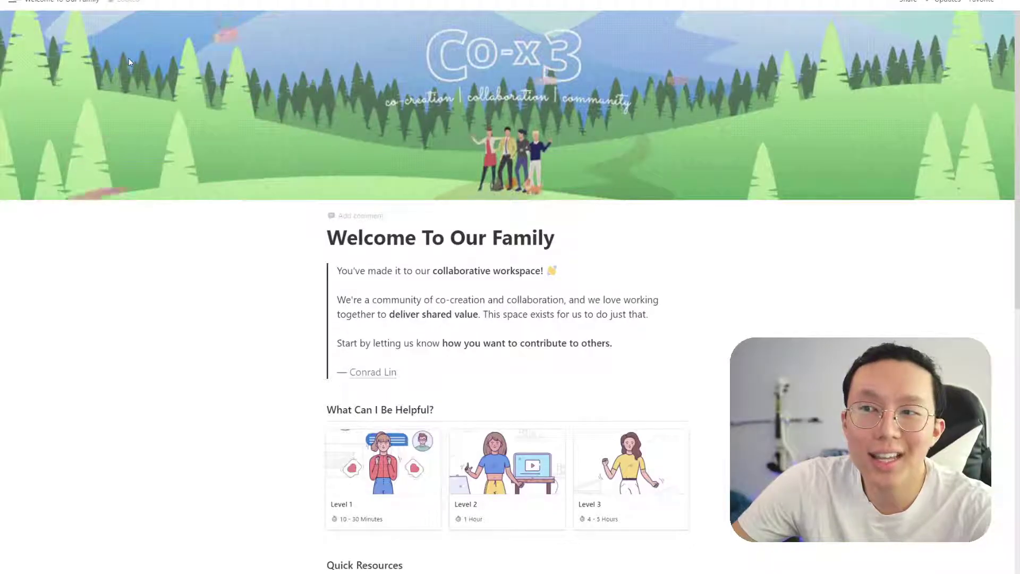
pyautogui.moveTo(14, 6)
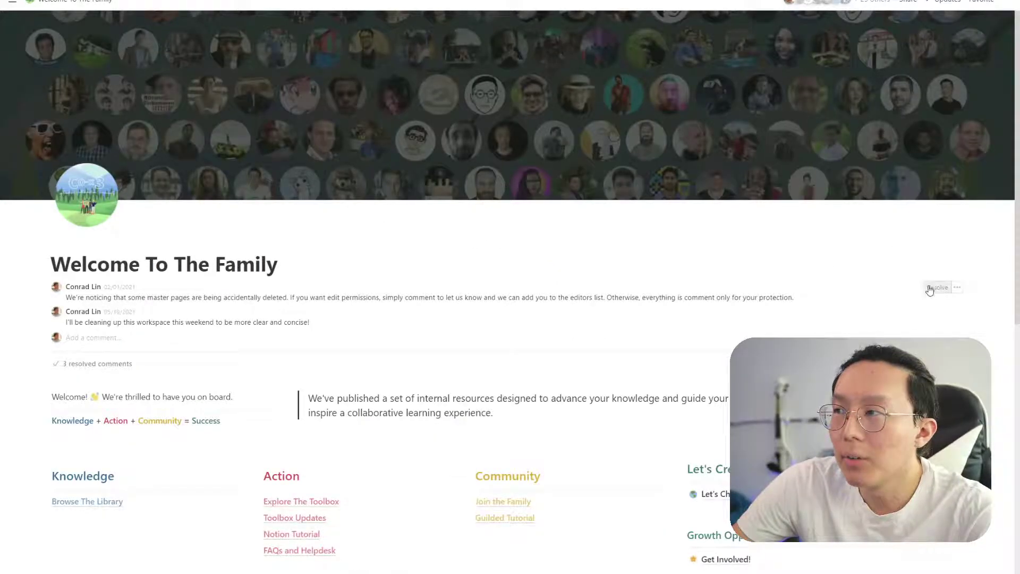
pyautogui.click(929, 285)
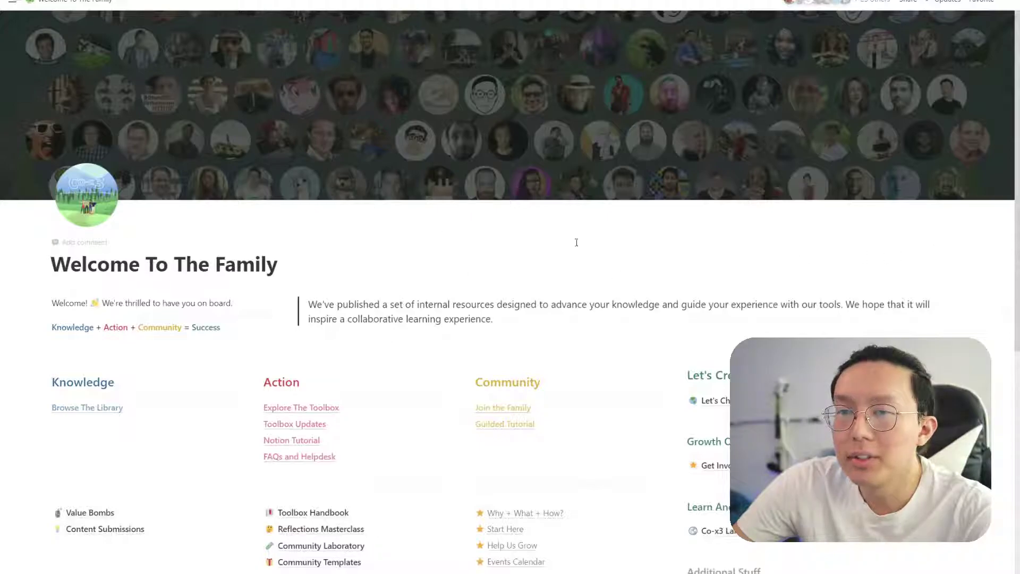
# - Look through the Knowledge, Action and Community links and the Shared Repositories gallery on the Welcome To The Family page
pyautogui.scroll(-1, 687, 235)
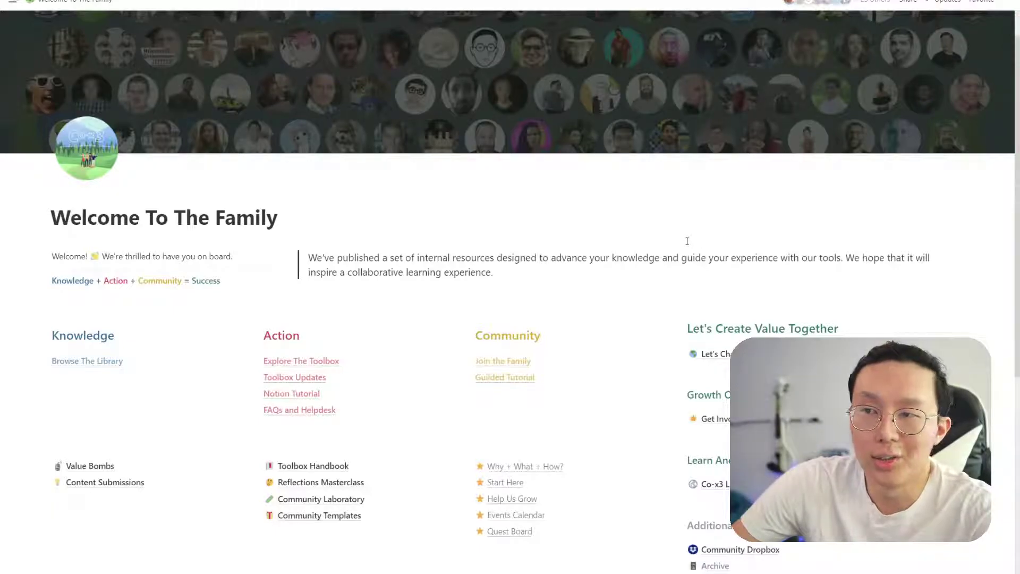
pyautogui.scroll(-2, 686, 241)
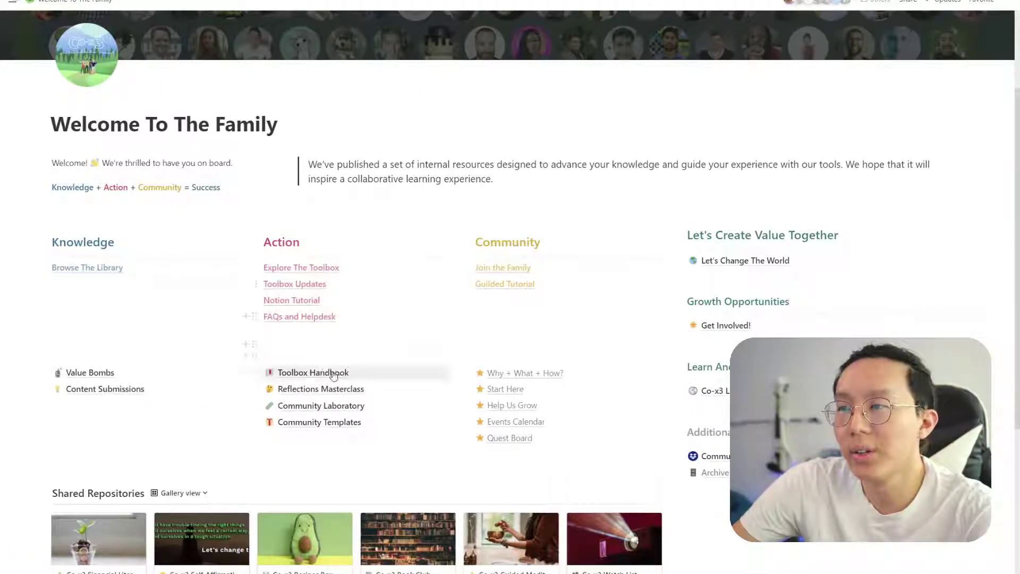
pyautogui.scroll(-1, 661, 349)
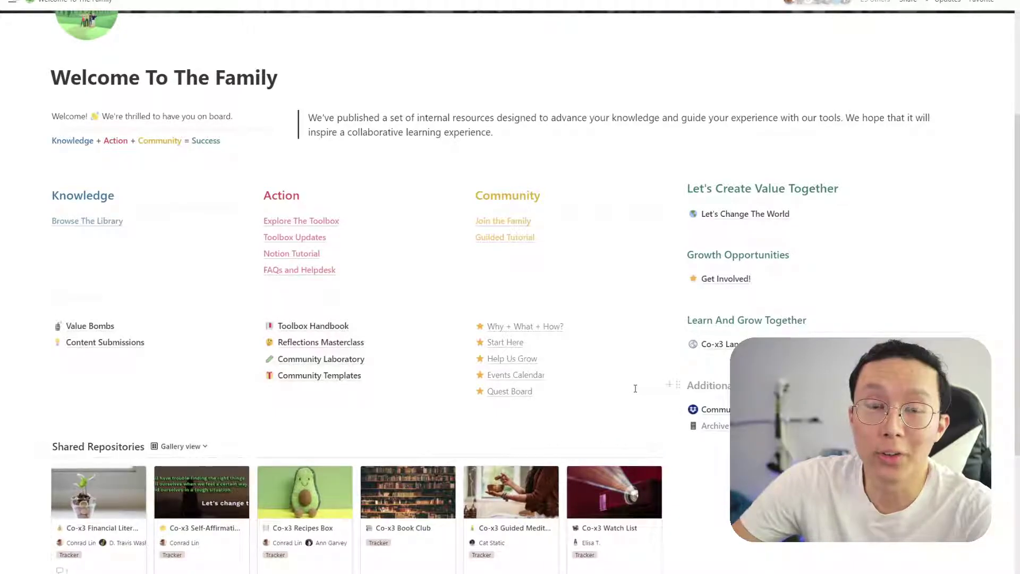
pyautogui.scroll(-1, 636, 386)
pyautogui.scroll(-1, 636, 386)
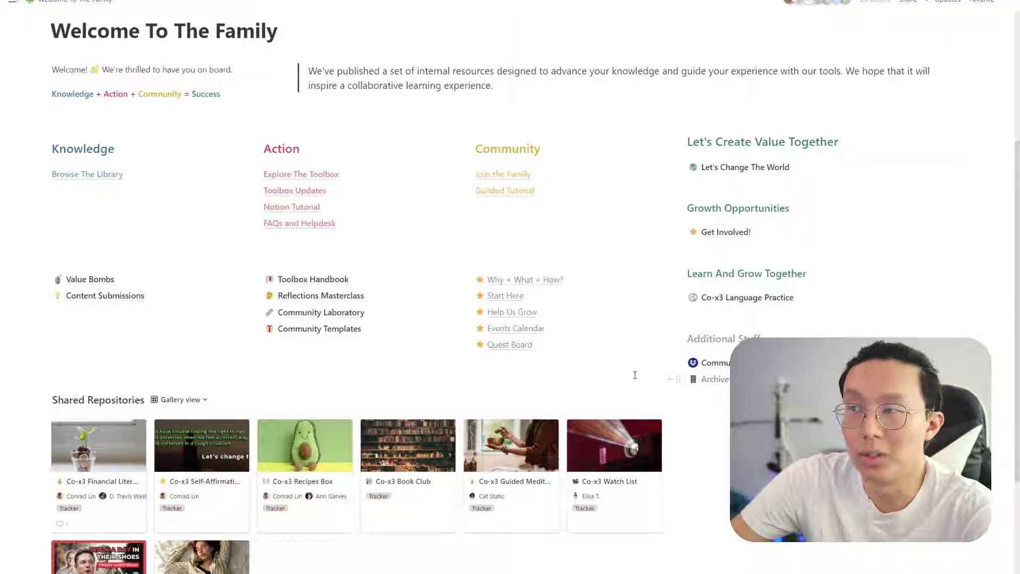
pyautogui.scroll(2, 635, 375)
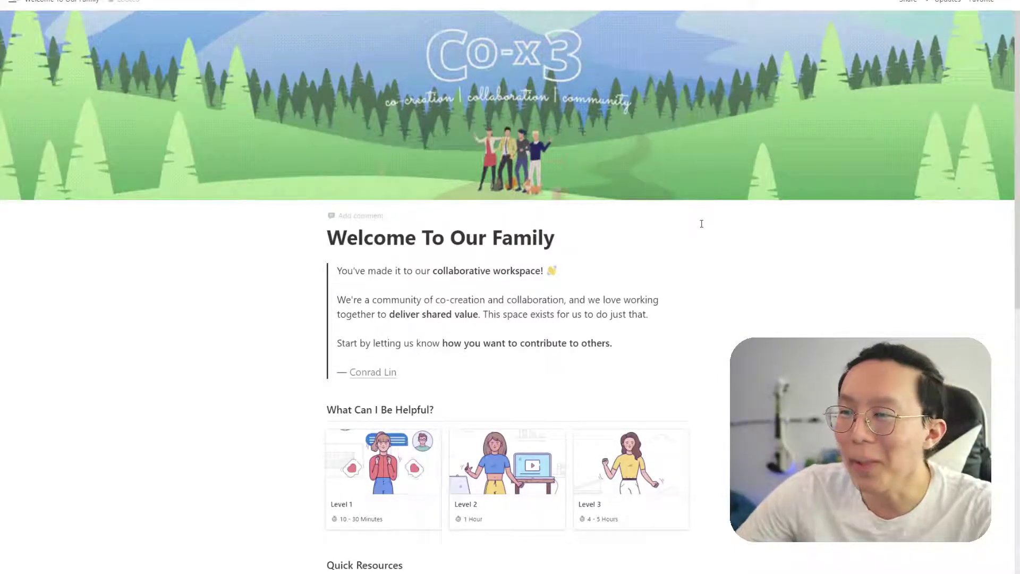
# - Review the welcome quote, the What Can I Be Helpful? level cards and the Quick Resources on the Welcome To Our Family page
pyautogui.scroll(-3, 712, 246)
pyautogui.scroll(1, 712, 251)
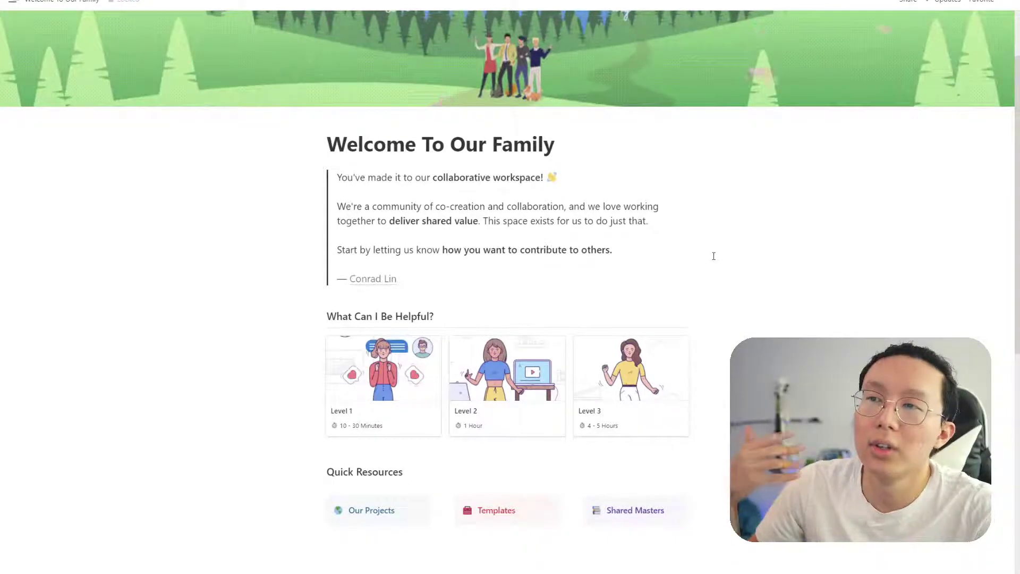
pyautogui.moveTo(428, 268); pyautogui.dragTo(307, 253)
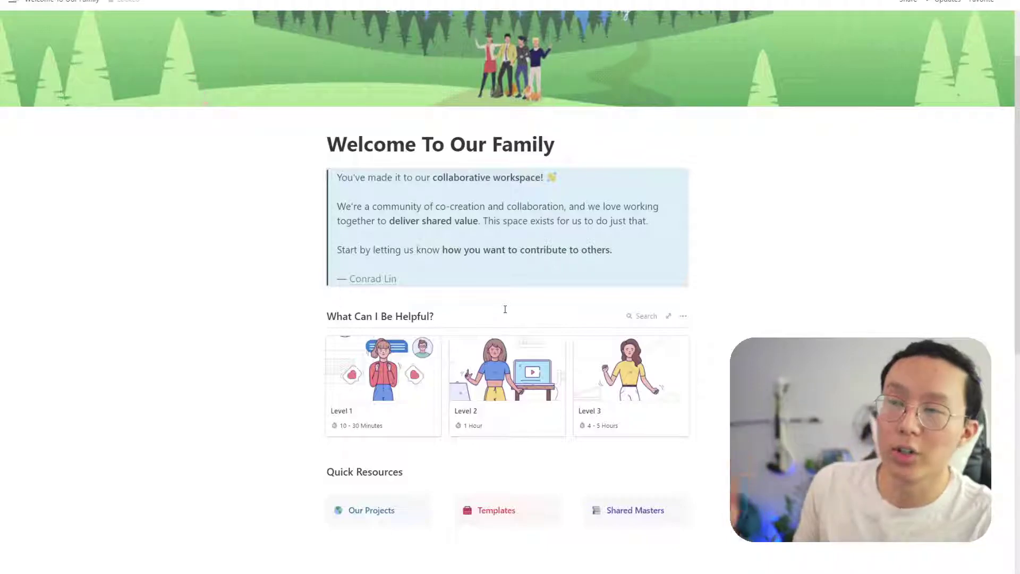
pyautogui.click(498, 255)
pyautogui.click(366, 337)
pyautogui.click(519, 280)
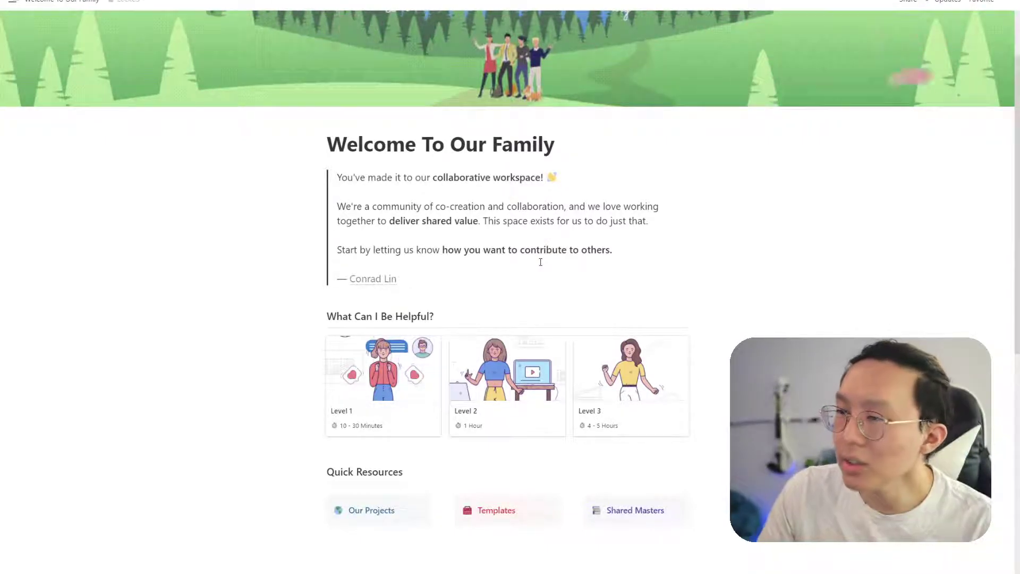
pyautogui.scroll(-1, 630, 498)
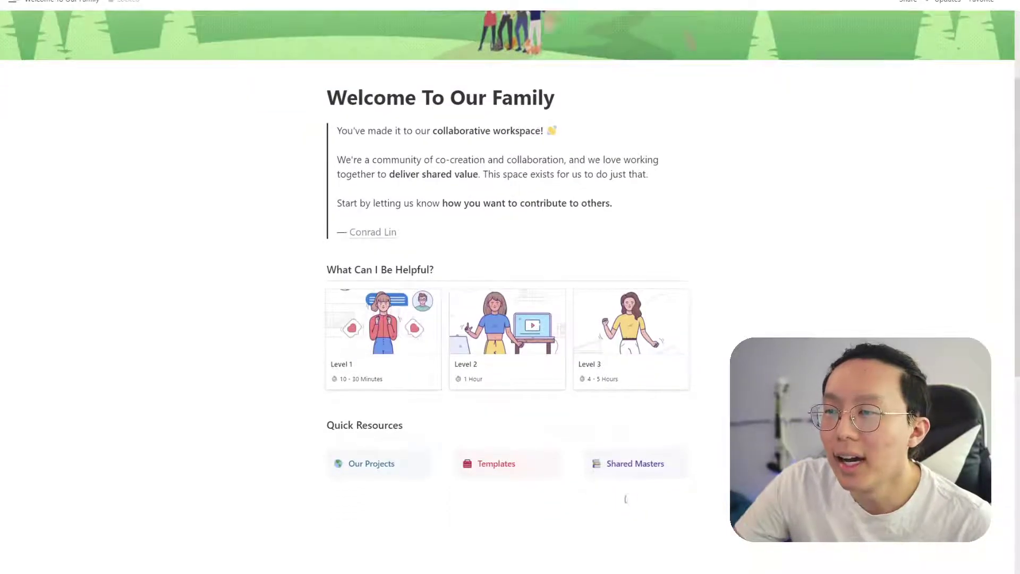
pyautogui.moveTo(397, 425); pyautogui.dragTo(639, 471)
pyautogui.click(639, 429)
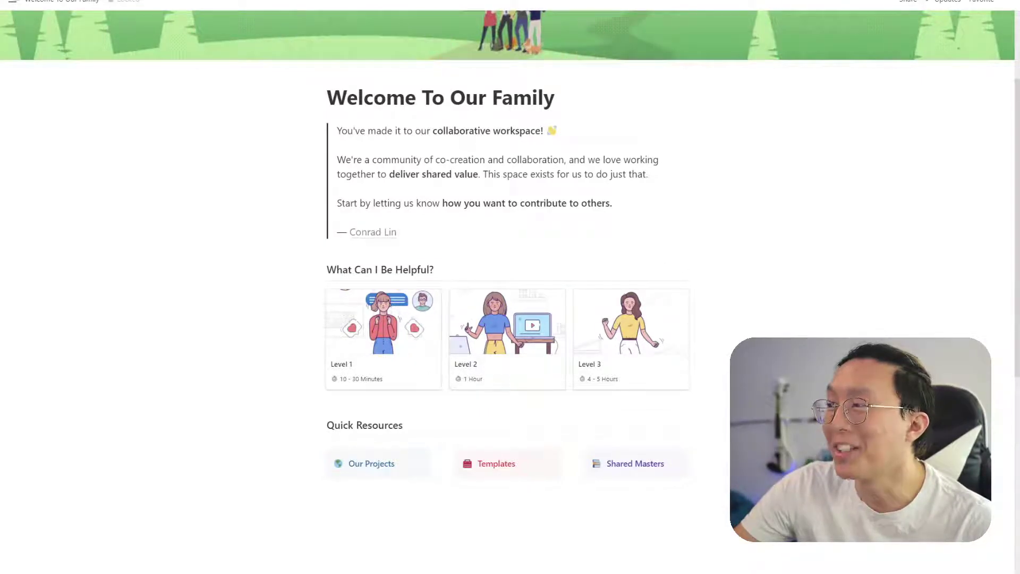
pyautogui.scroll(1, 510, 261)
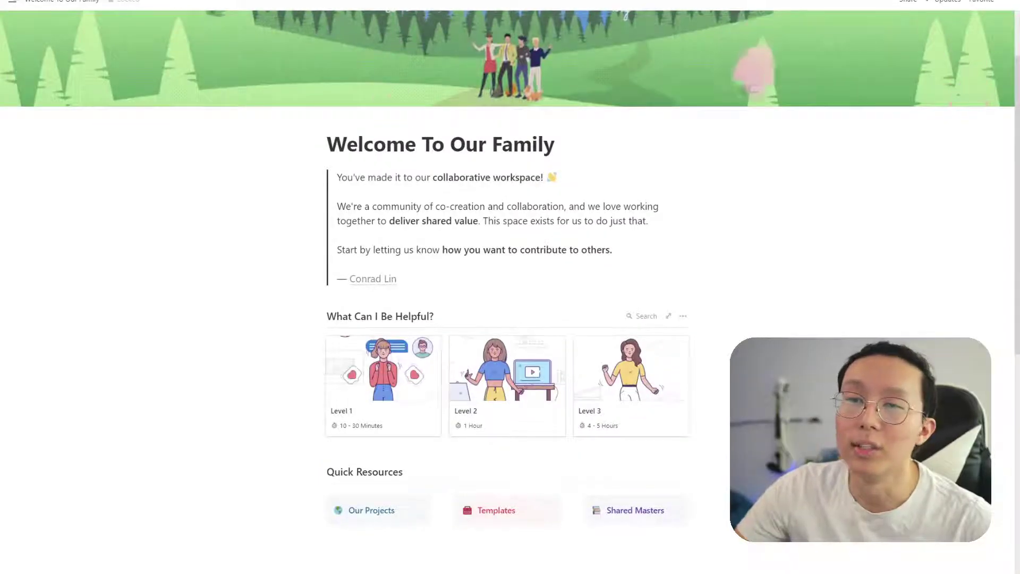
# - Open the Level 1 card, add a new text property to it and look over the available property types
pyautogui.click(433, 396)
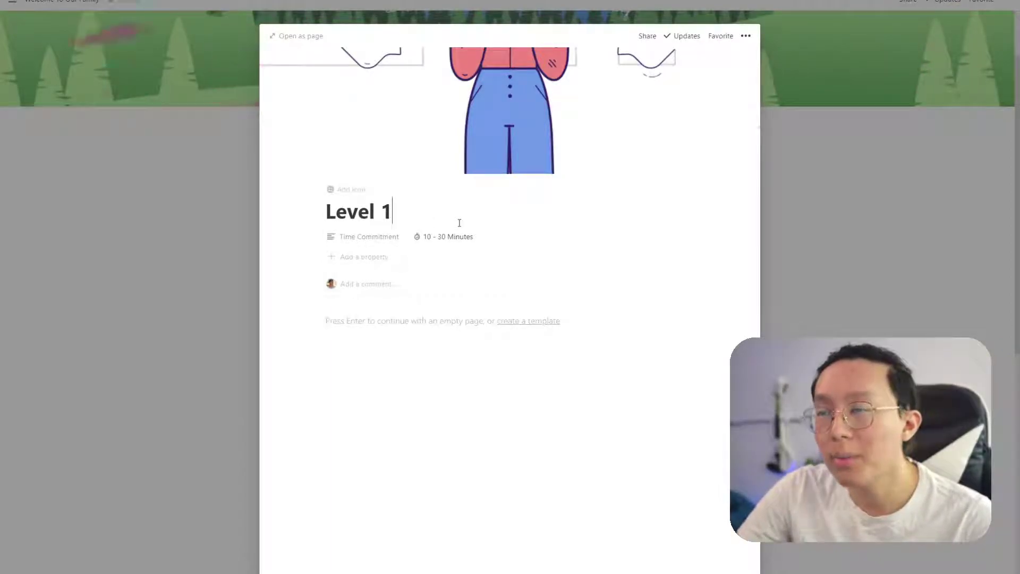
pyautogui.click(392, 259)
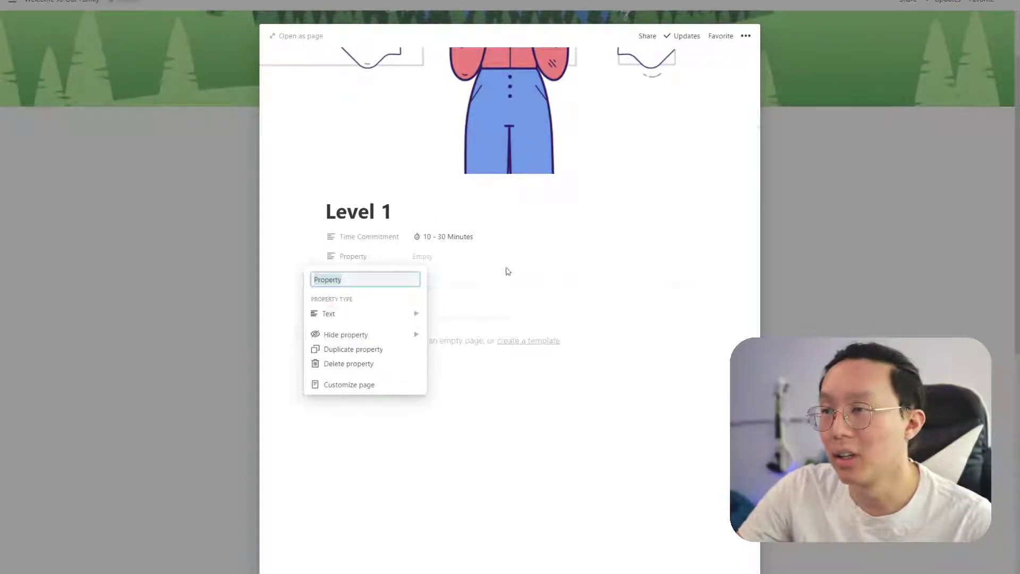
pyautogui.click(507, 272)
pyautogui.click(367, 259)
pyautogui.moveTo(380, 324)
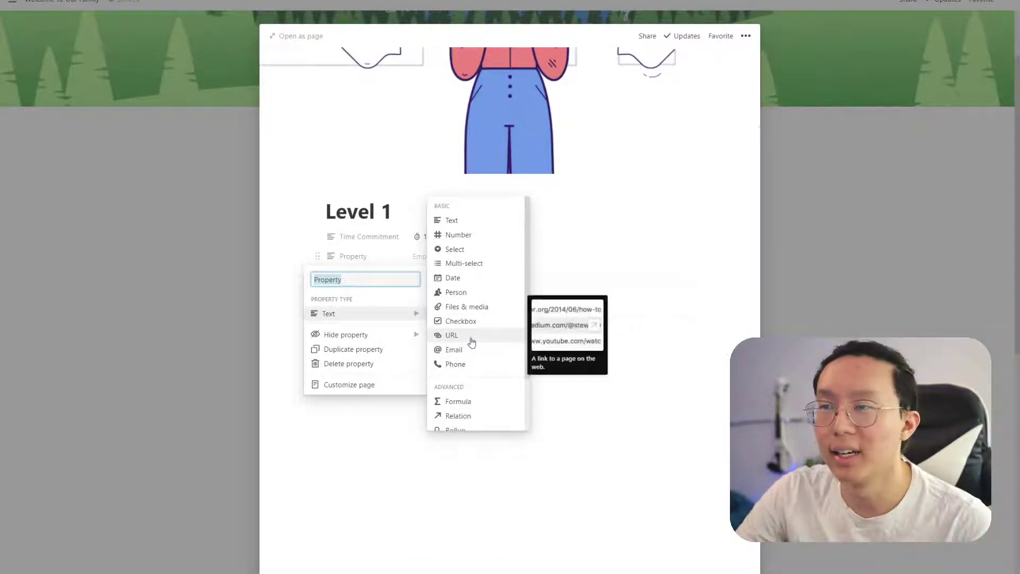
pyautogui.click(371, 234)
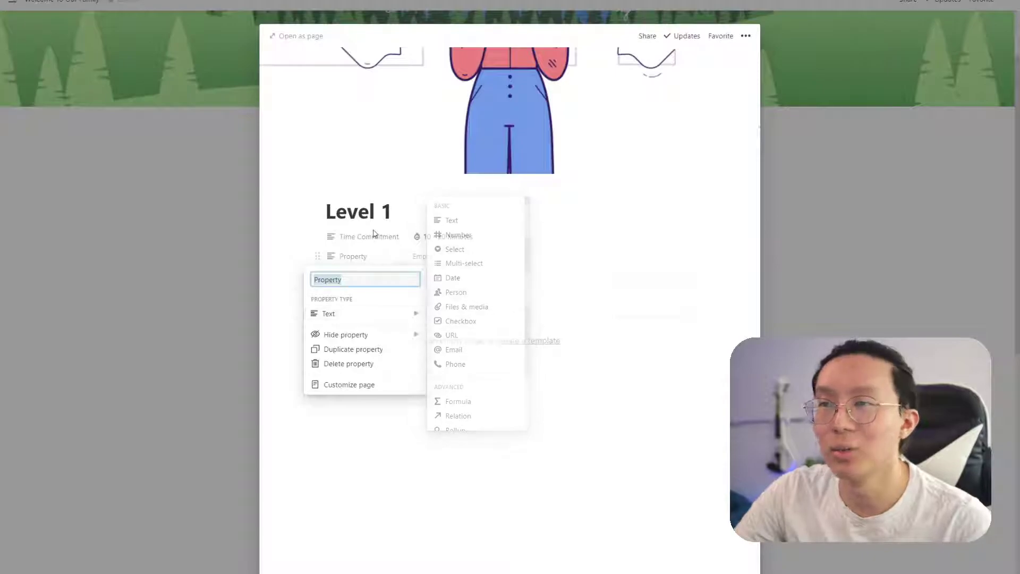
# - Delete the newly added, empty Property field from the Level 1 card
pyautogui.click(319, 259)
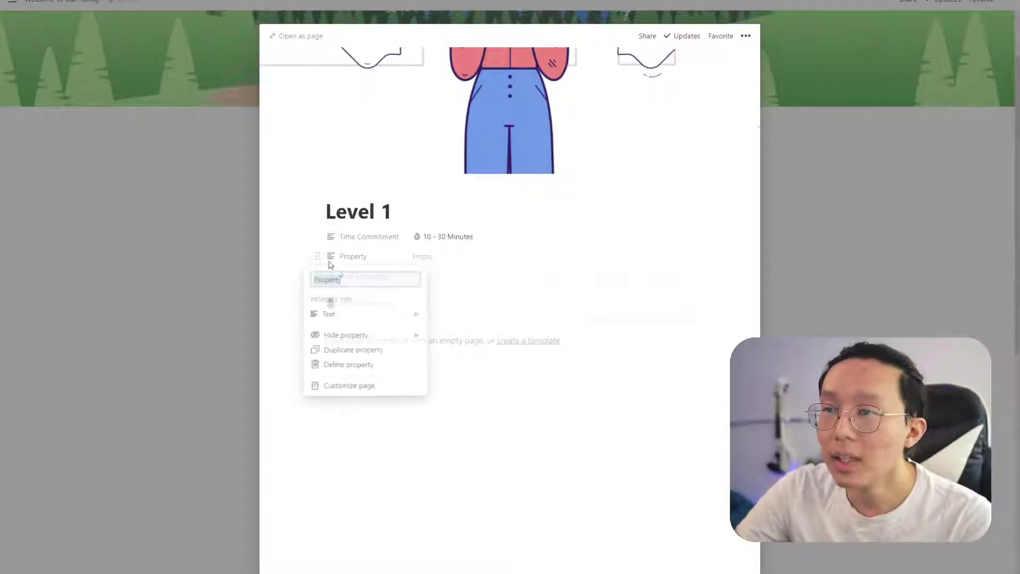
pyautogui.click(380, 362)
pyautogui.click(494, 311)
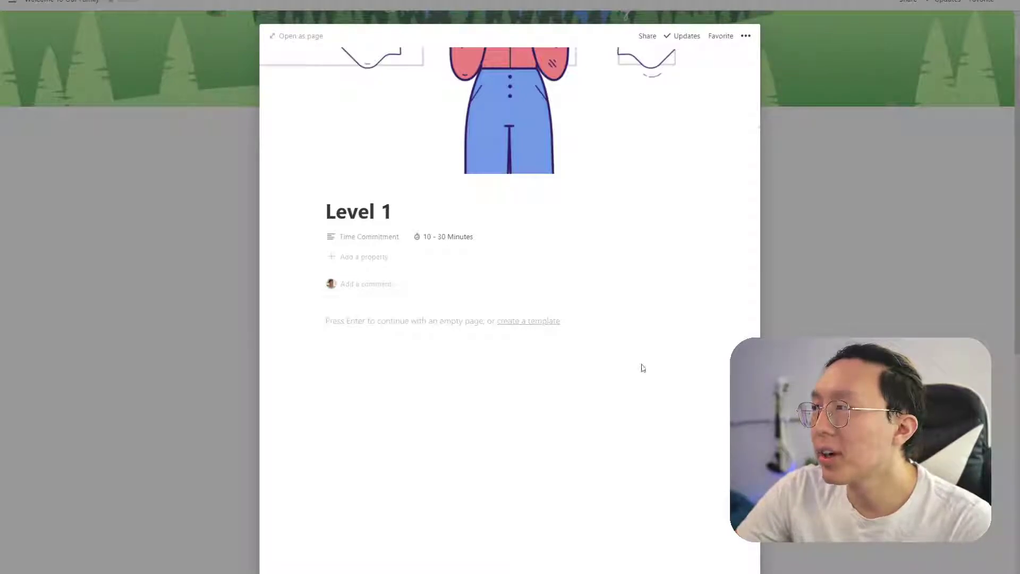
# - Add Knowledge and Action headings to the body of the Level 1 page
pyautogui.click(483, 359)
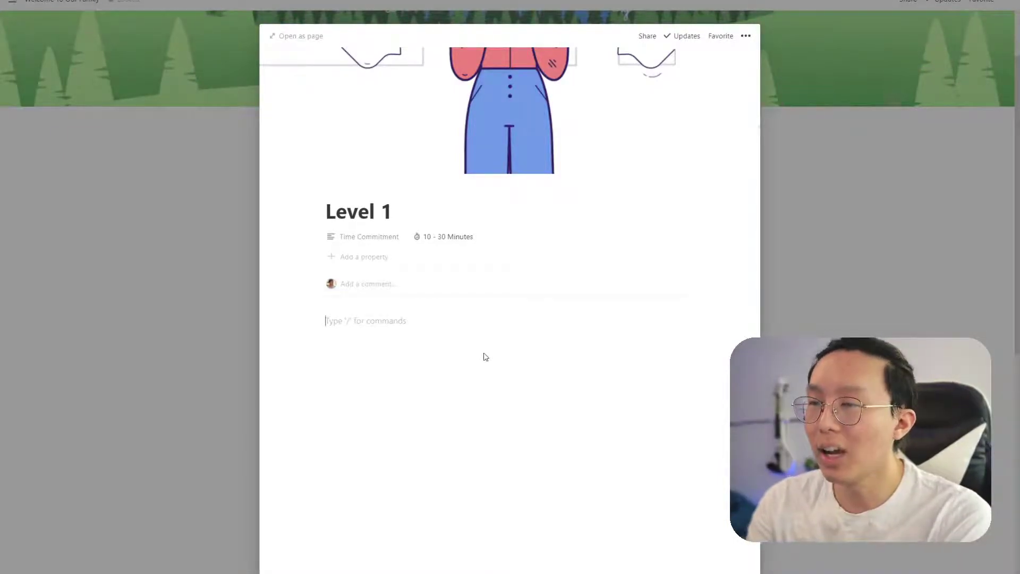
pyautogui.write('# Kn')
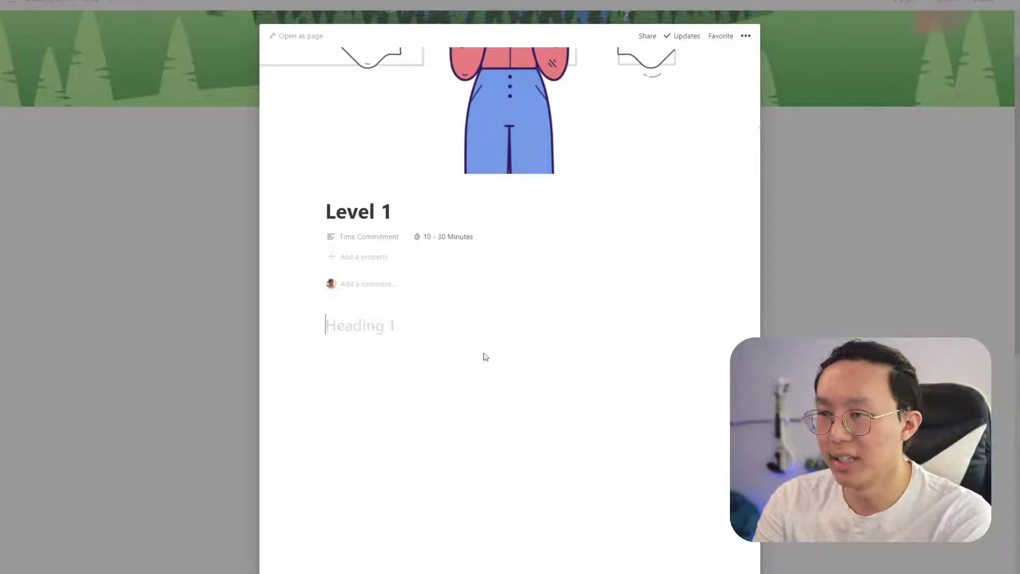
pyautogui.write('owledge')
pyautogui.press('Return')
pyautogui.write('# Action')
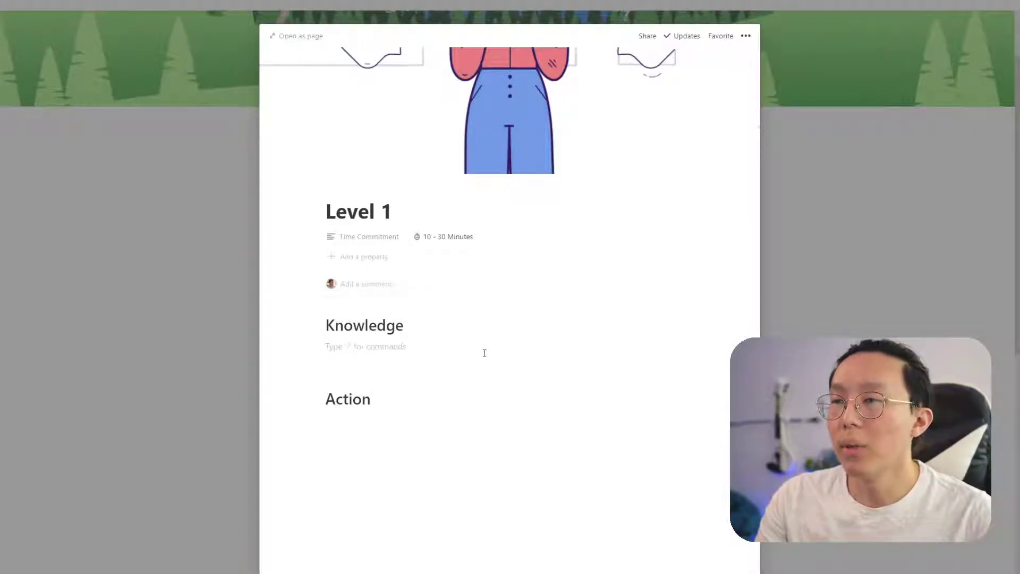
# - Add the quote "I want to help the family build up our knowledge!" under the Knowledge heading
pyautogui.press('Up')
pyautogui.write('I want to ')
pyautogui.write('help the community ')
pyautogui.write('fami')
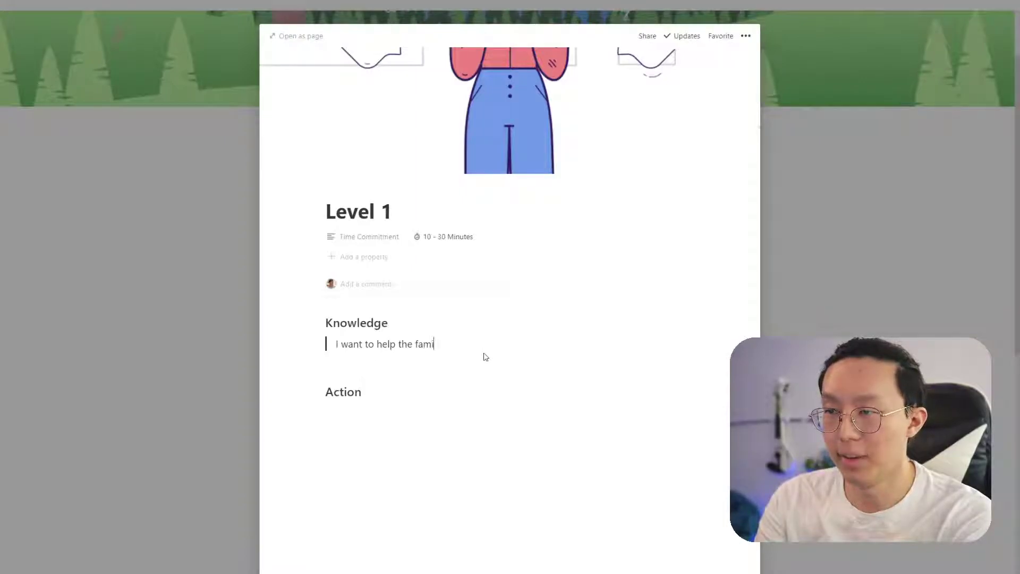
pyautogui.write('ly build up our ')
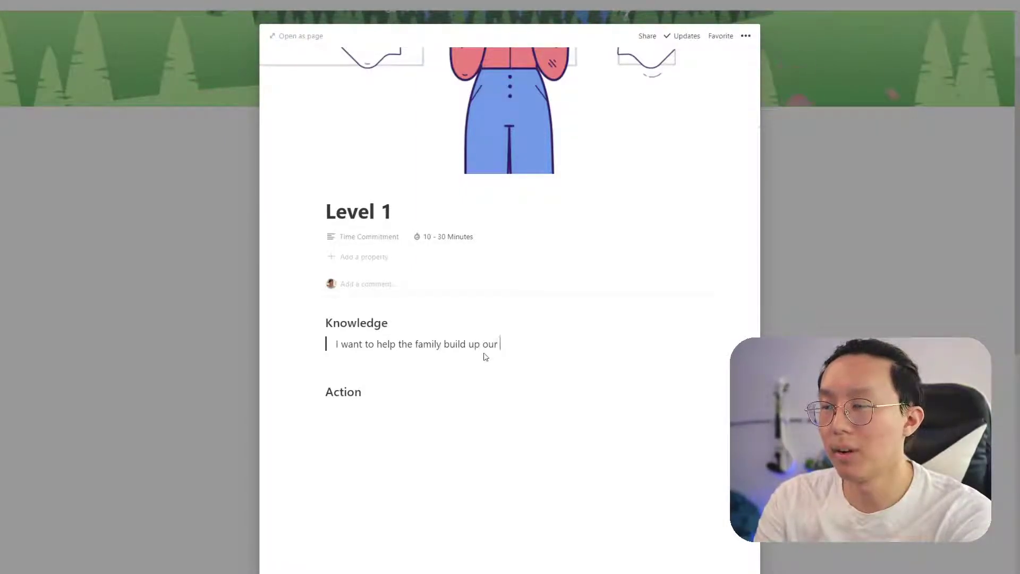
pyautogui.write('knowledge!')
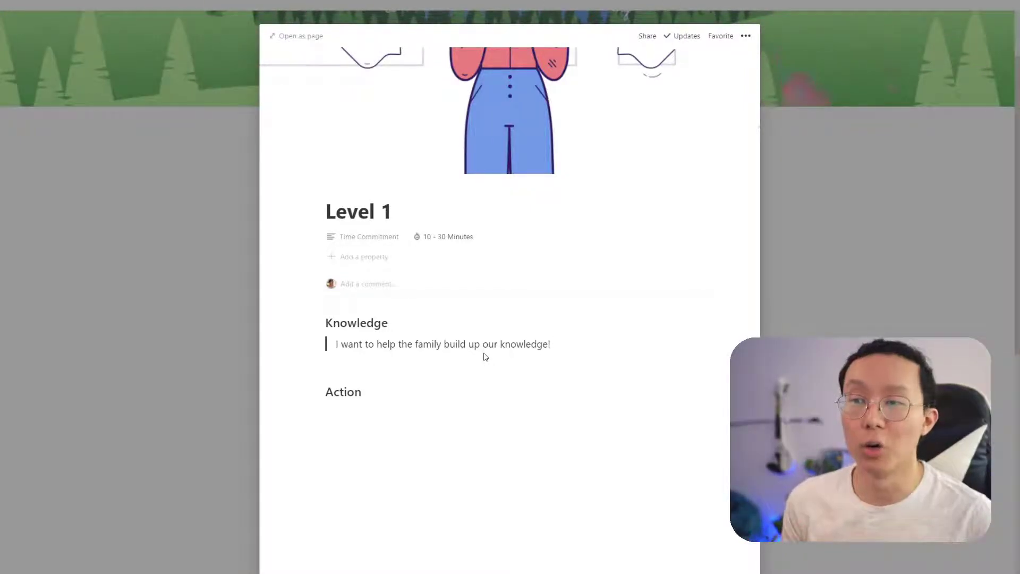
# - Add the quote "I want to help the family take action on our learning!" under the Action heading
pyautogui.press('Down')
pyautogui.press('Down')
pyautogui.press('Return')
pyautogui.write('" I want to help the family take action on ')
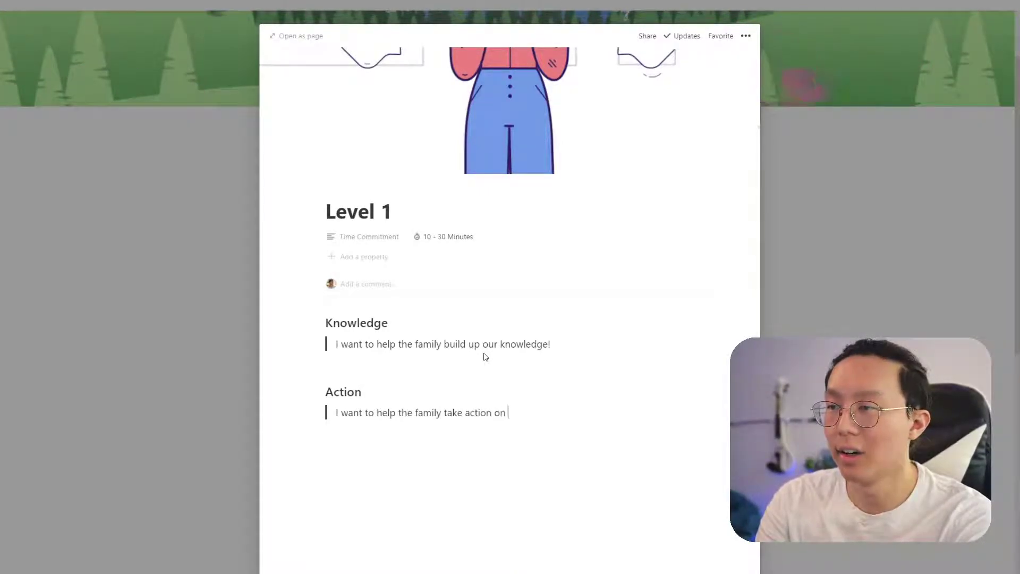
pyautogui.write('our learning!')
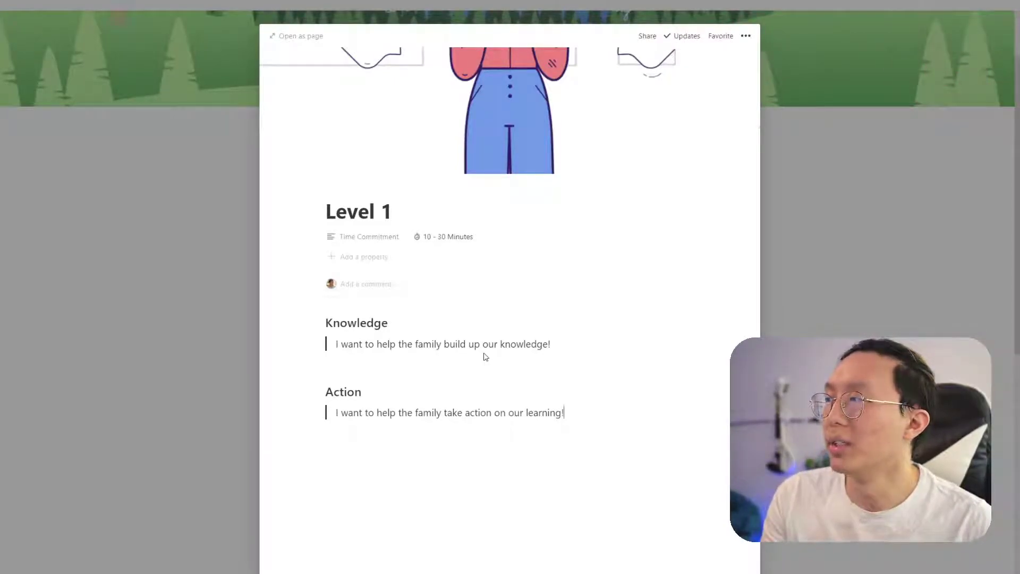
# - Below the Knowledge quote, add the line "Add new entries into our shared masters and trackers"
pyautogui.click(563, 343)
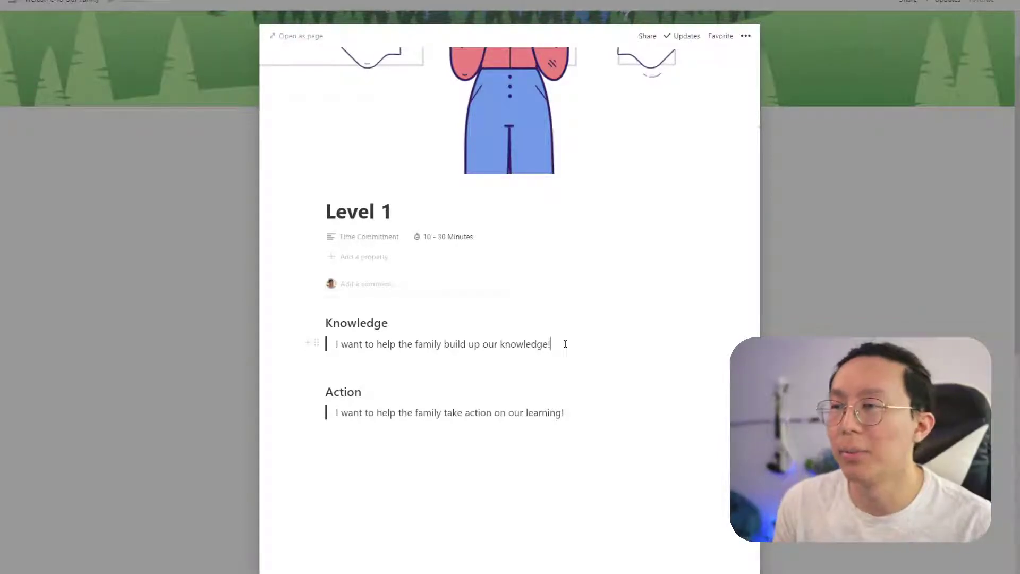
pyautogui.press('Return')
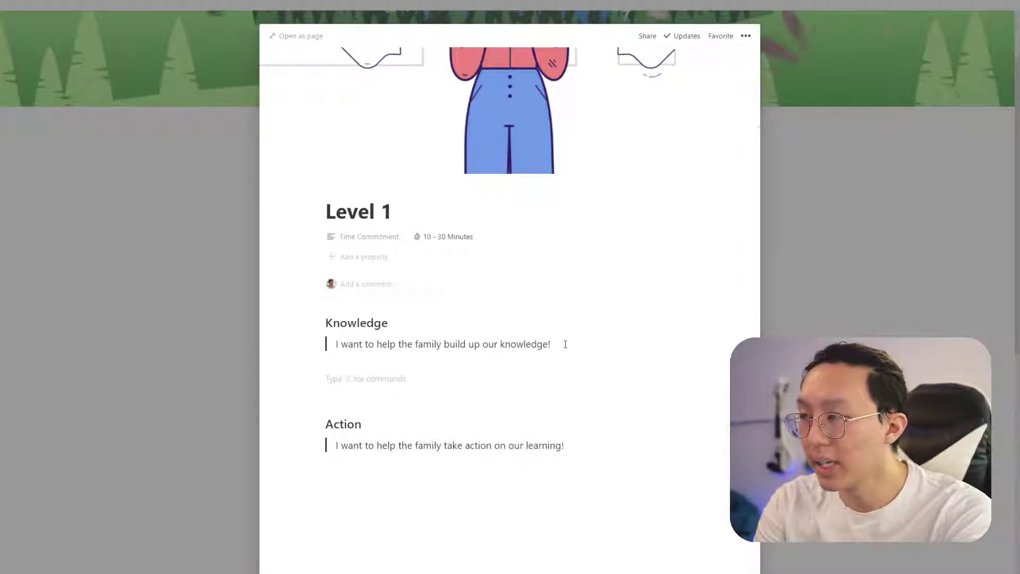
pyautogui.write('dd')
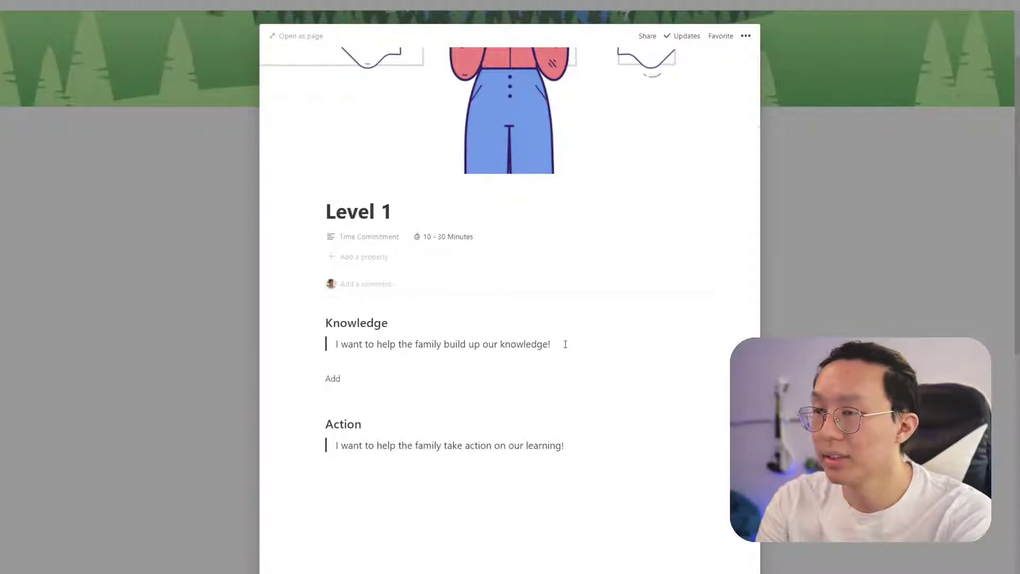
pyautogui.write(' new entries into our shared re')
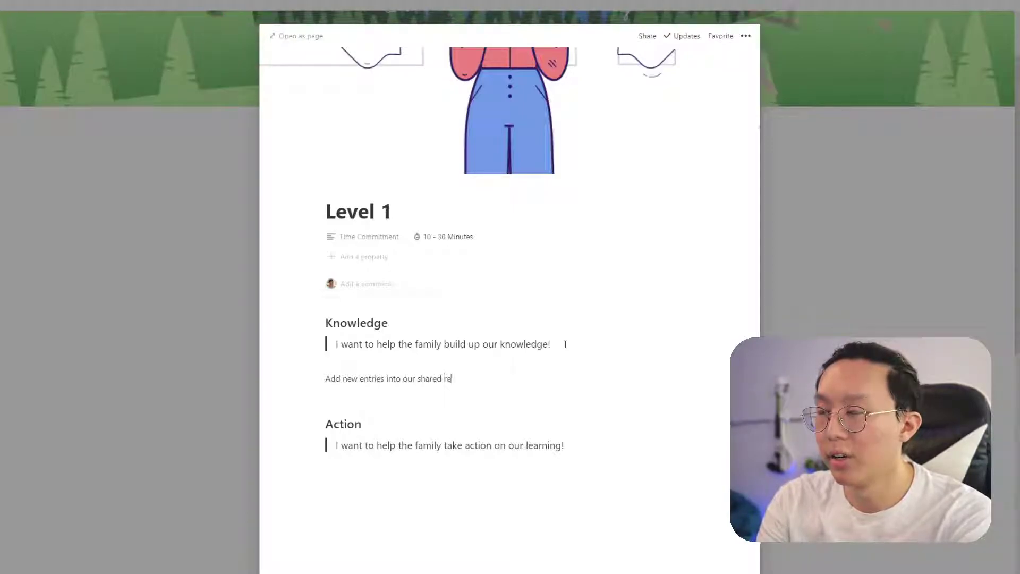
pyautogui.press('BackSpace')
pyautogui.press('BackSpace')
pyautogui.write('masters and trackers')
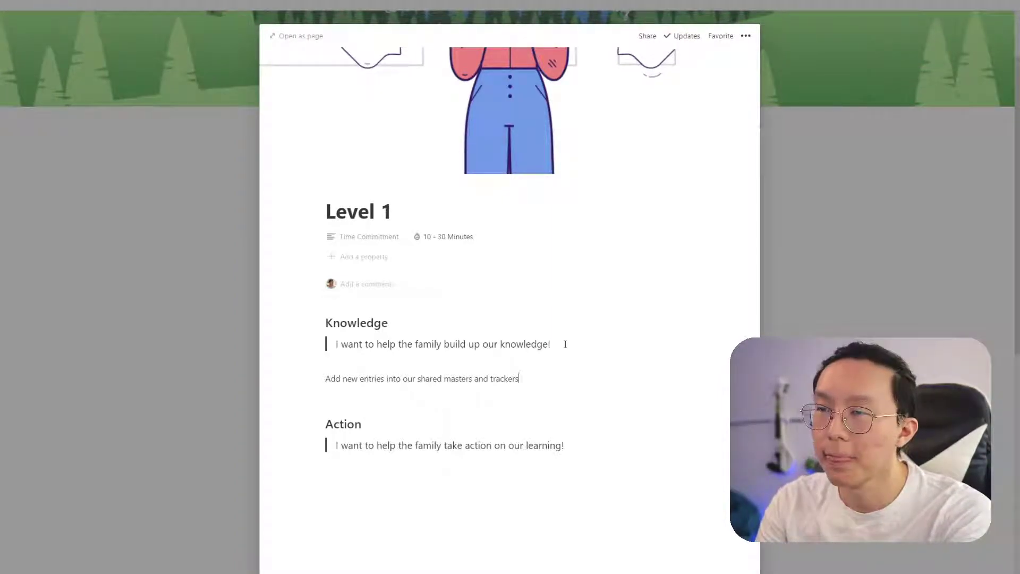
pyautogui.hotkey('ctrl', 'alt', '3')
pyautogui.press('Return')
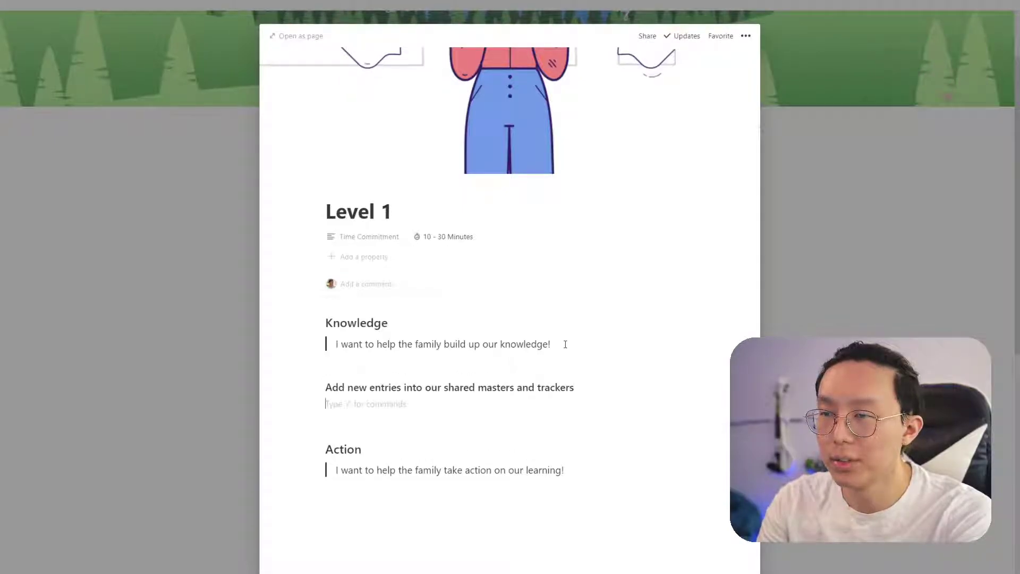
pyautogui.hotkey('ctrl', 'z')
pyautogui.hotkey('ctrl', 'z')
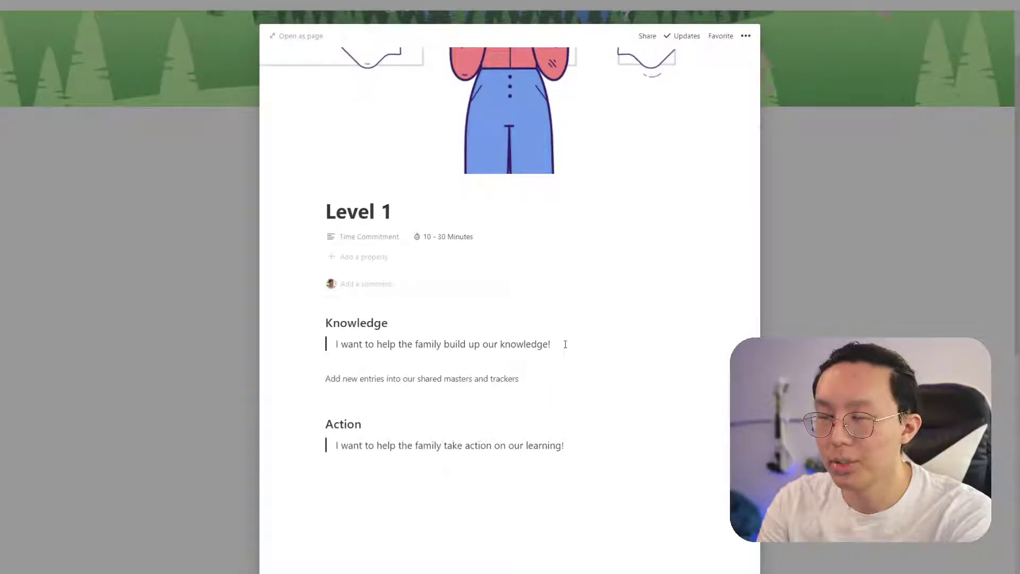
# - Add a bullet: "We have a few shared resources that we make available for our family members so that we can learn faster together and share our knowledge."
pyautogui.press('Return')
pyautogui.write('" ')
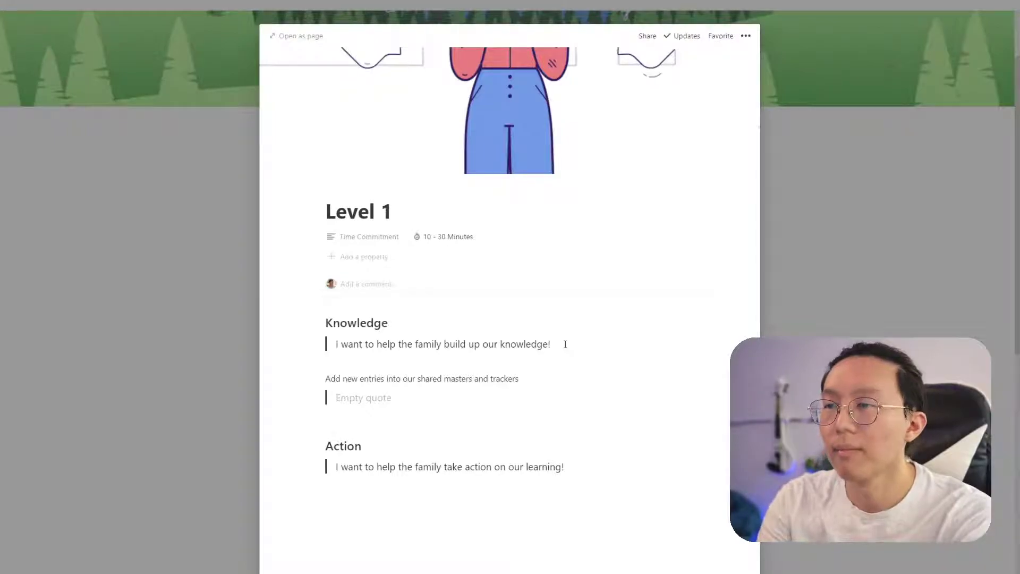
pyautogui.write('- ')
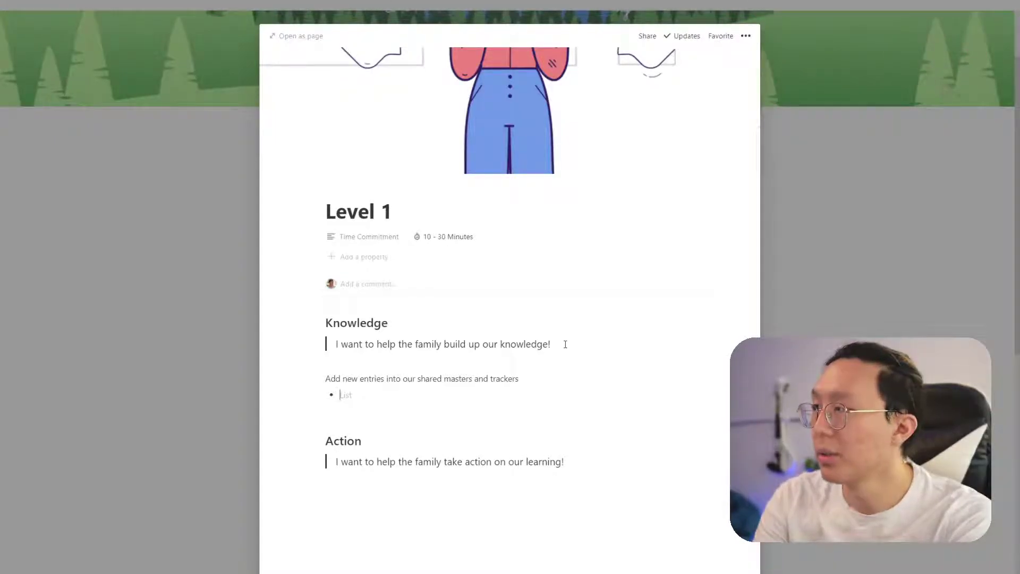
pyautogui.write('We h')
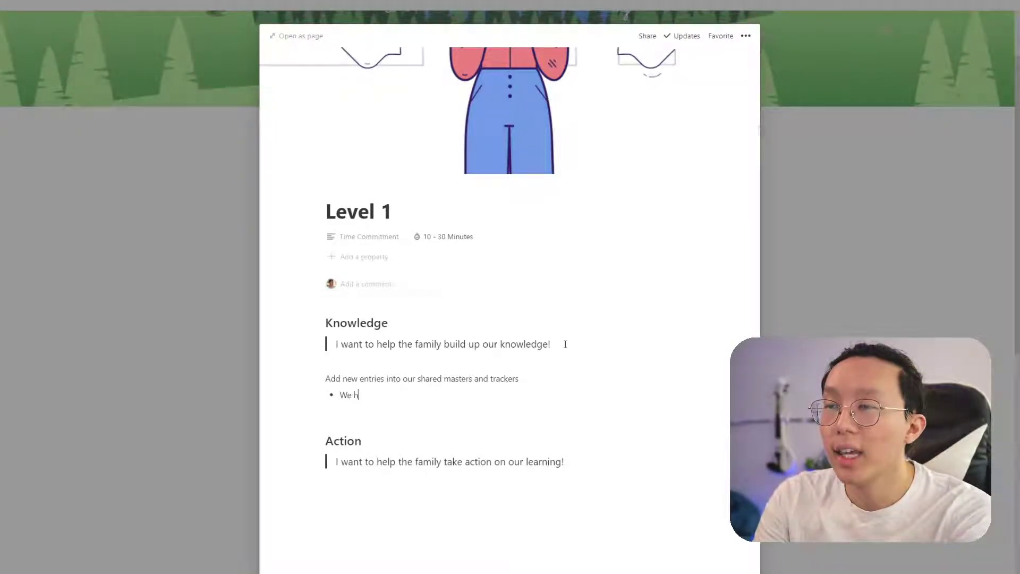
pyautogui.write('ave a few shared ')
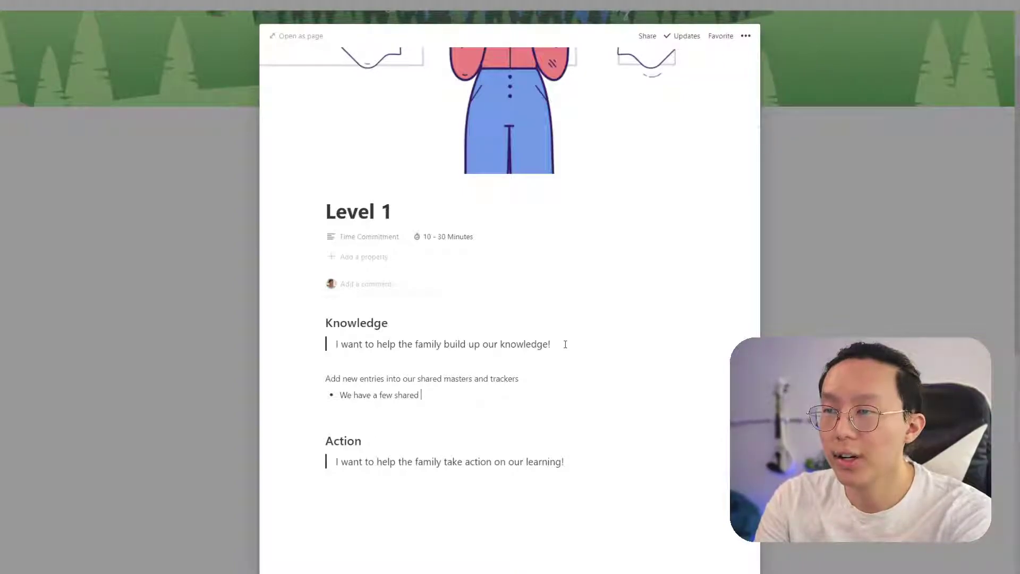
pyautogui.write('resources that we m')
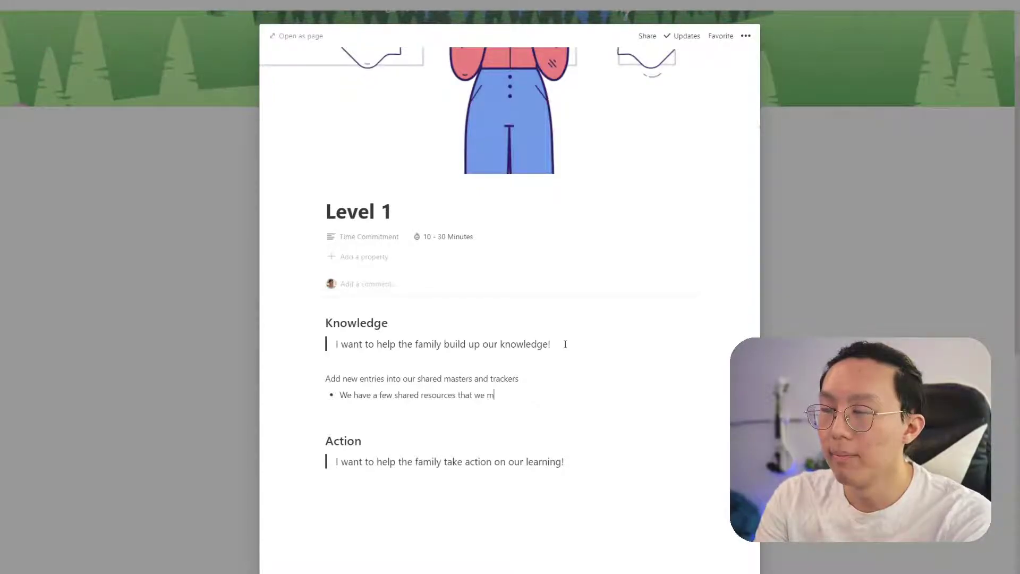
pyautogui.write('ake availabel fo')
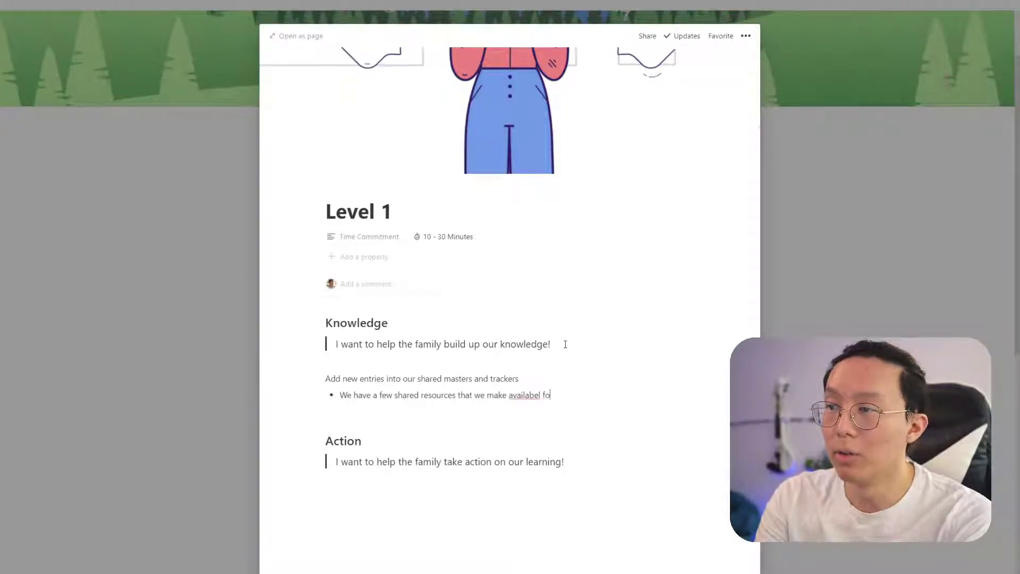
pyautogui.press('BackSpace')
pyautogui.press('BackSpace')
pyautogui.press('BackSpace')
pyautogui.press('BackSpace')
pyautogui.press('BackSpace')
pyautogui.write('le for our family members so that we can')
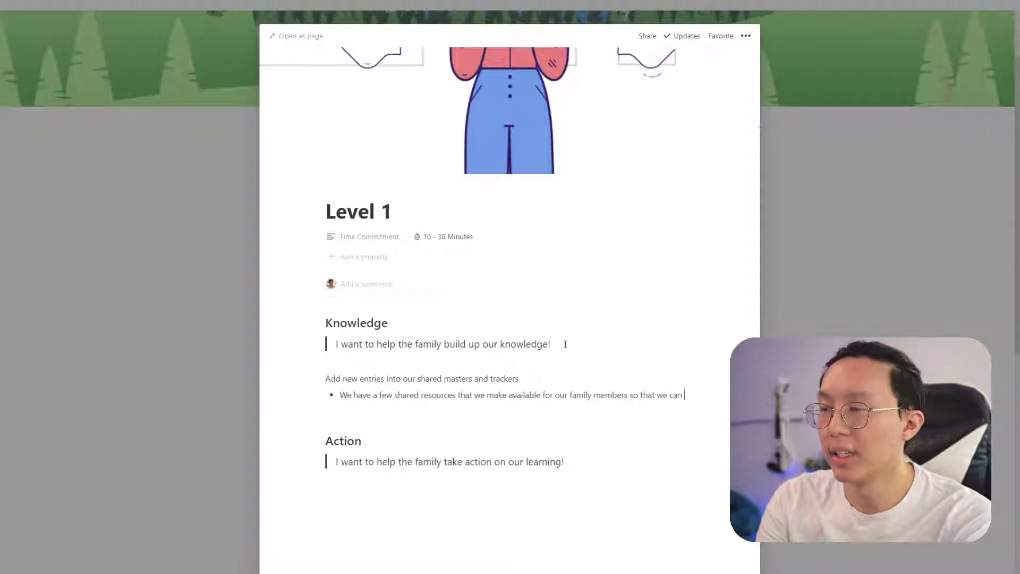
pyautogui.write(' learn faset')
pyautogui.press('BackSpace')
pyautogui.press('BackSpace')
pyautogui.write('ter together and share our knowledge.')
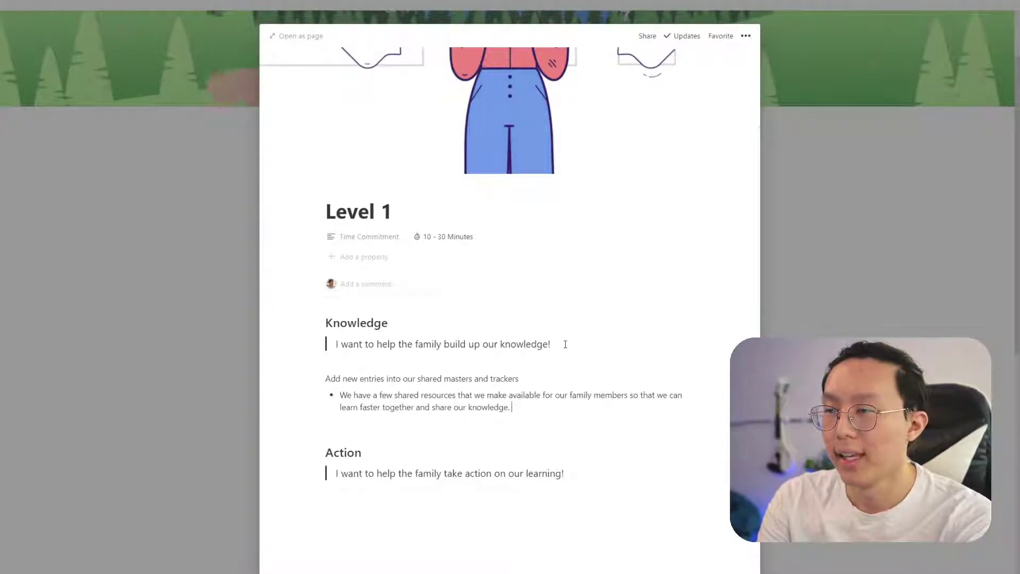
# - Append "Examples:" to the shared resources bullet and add a nested bullet reading "Meditation tracker"
pyautogui.press('Return')
pyautogui.press('Tab')
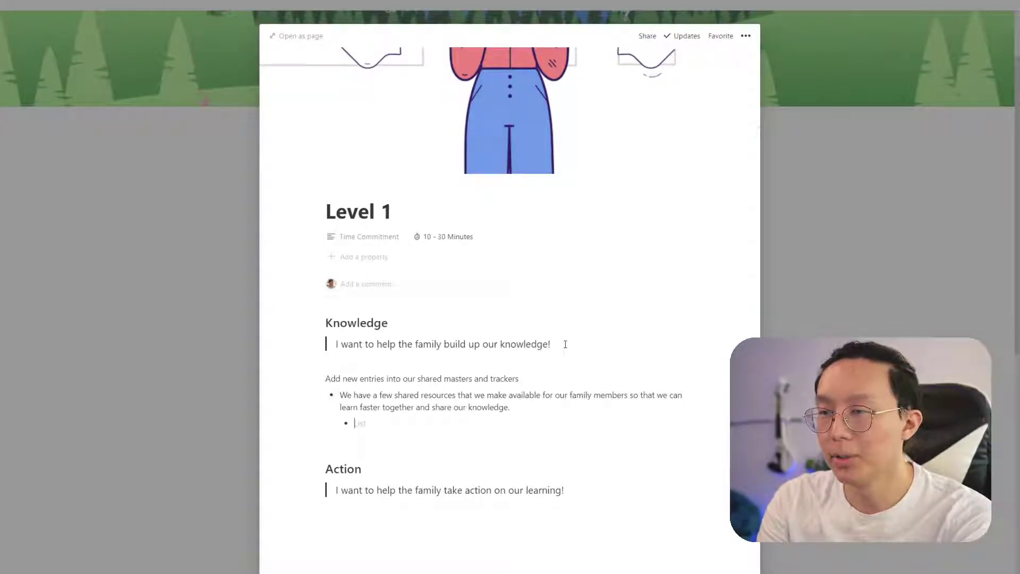
pyautogui.press('End')
pyautogui.write('Examples:')
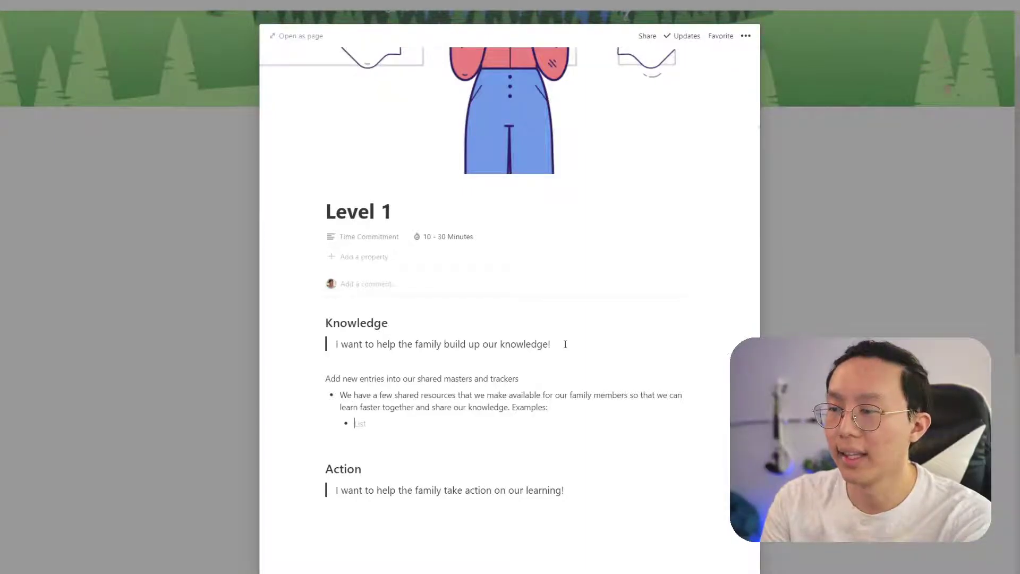
pyautogui.write('Meditat')
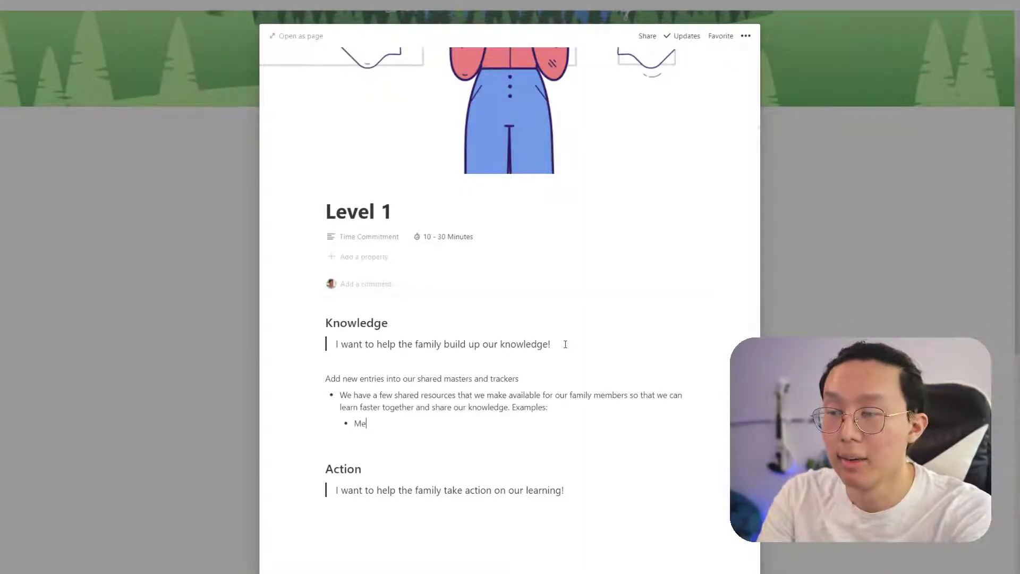
pyautogui.write('ion tracker')
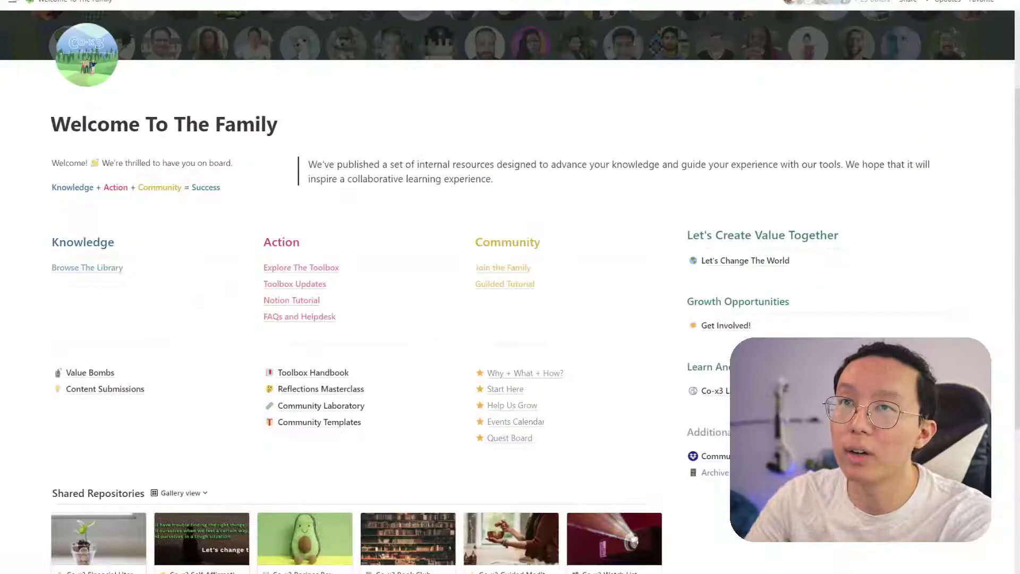
# - Open Co-x3 Guided Meditations from Shared Repositories on the Welcome To The Family page and look through its entries in List view
pyautogui.scroll(-5, 410, 296)
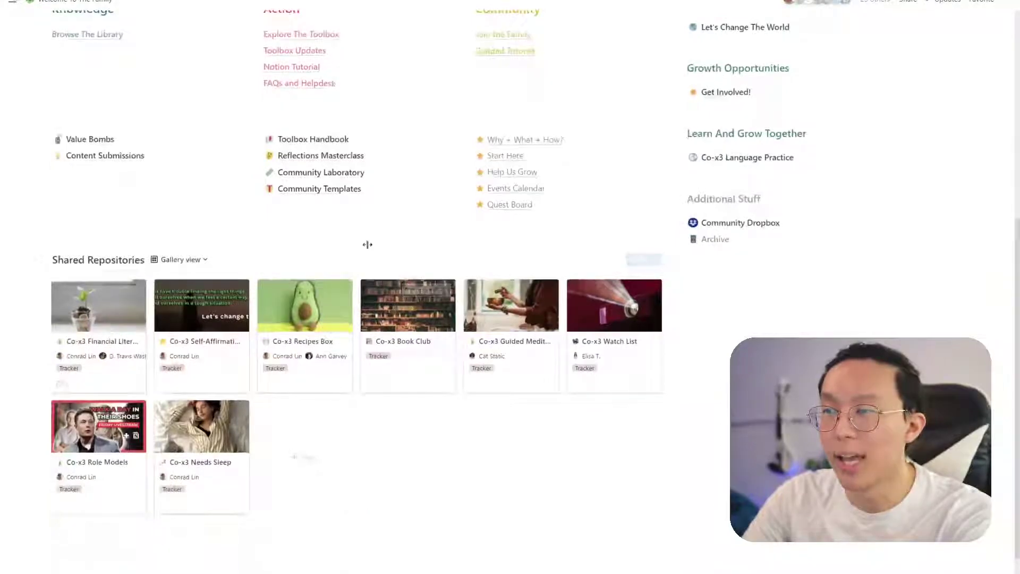
pyautogui.click(517, 349)
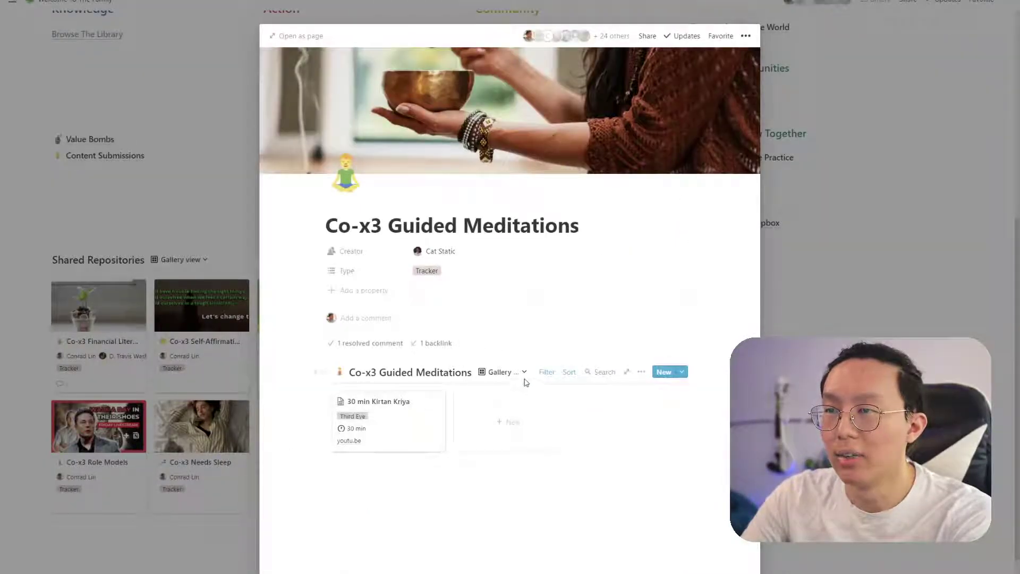
pyautogui.click(521, 378)
pyautogui.click(495, 439)
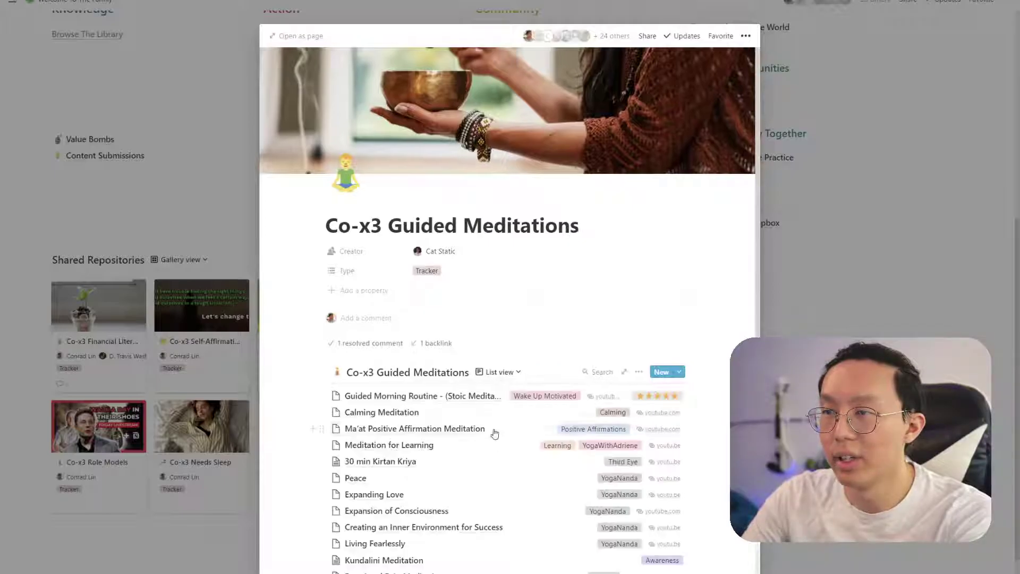
pyautogui.scroll(-5, 503, 392)
pyautogui.scroll(4, 503, 392)
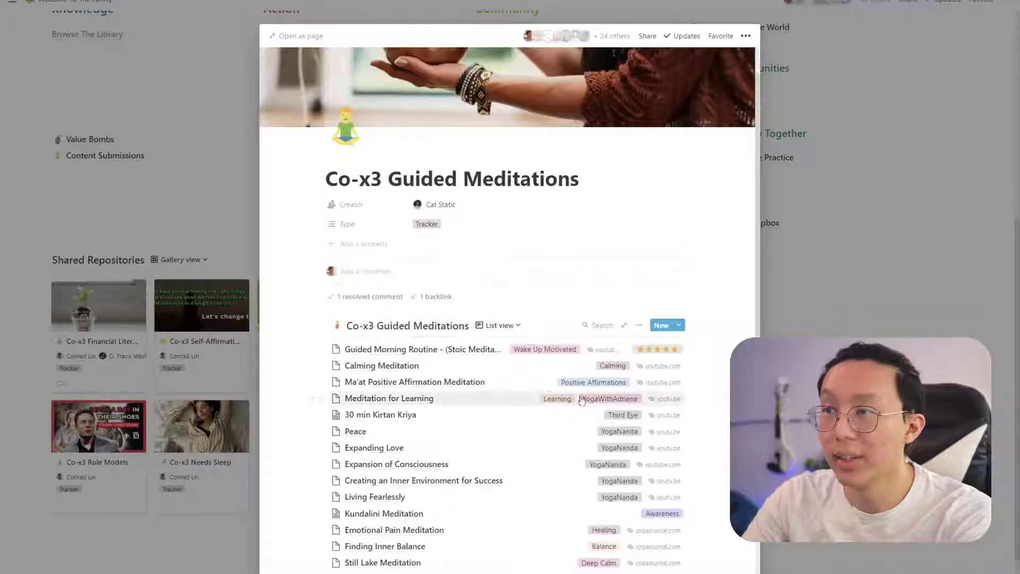
pyautogui.click(171, 203)
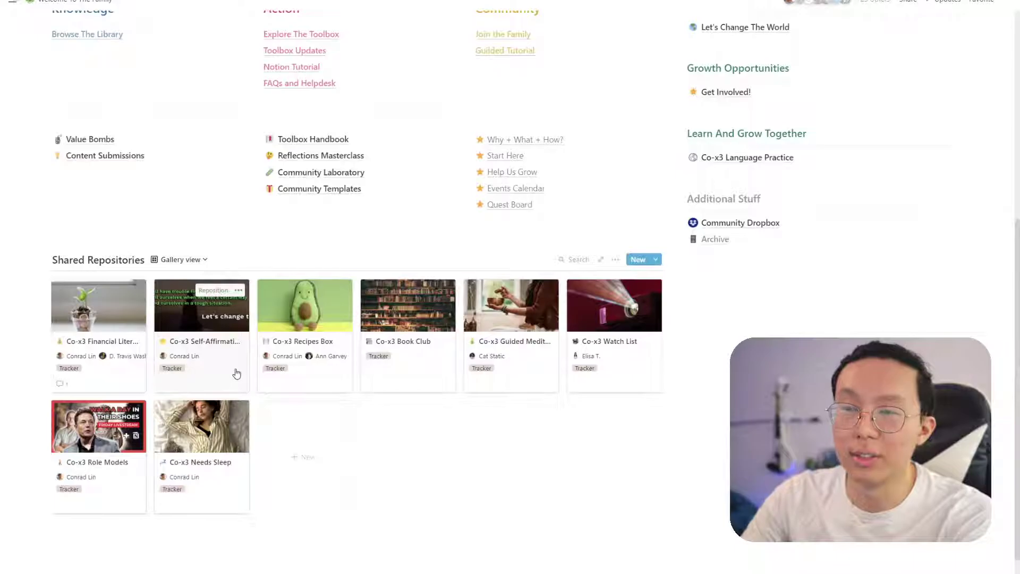
# - Open the Co-x3 self-affirmations tracker from Shared Repositories as a full page and look through its contents
pyautogui.click(236, 374)
pyautogui.scroll(-10, 533, 365)
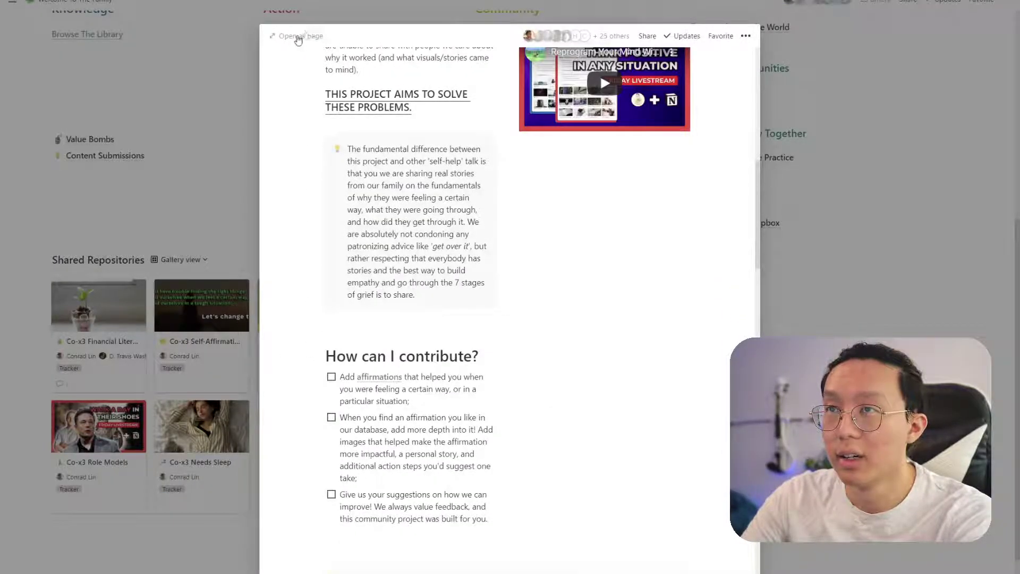
pyautogui.click(297, 36)
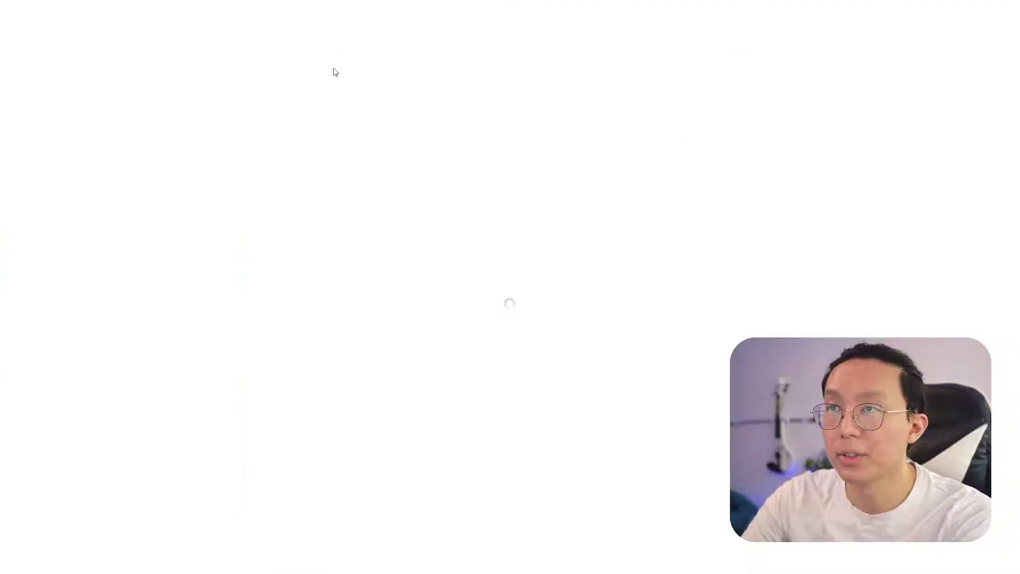
pyautogui.scroll(-5, 364, 253)
pyautogui.scroll(-8, 364, 253)
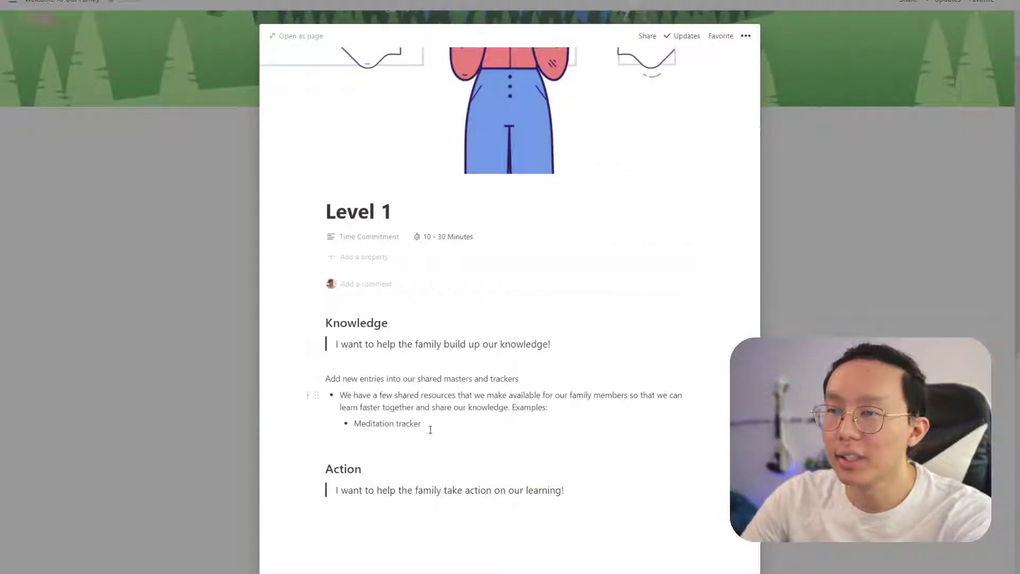
# - Add the nested bullets "Self affirmations" and "Financial Literacy" below "Meditation tracker" on the Level 1 page
pyautogui.press('Return')
pyautogui.write('Self affirmations')
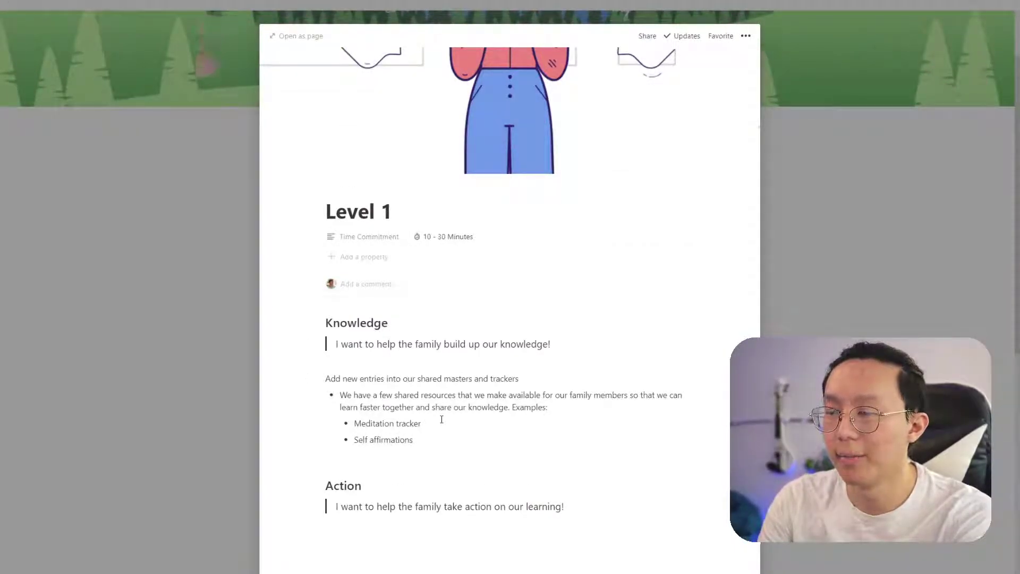
pyautogui.press('Return')
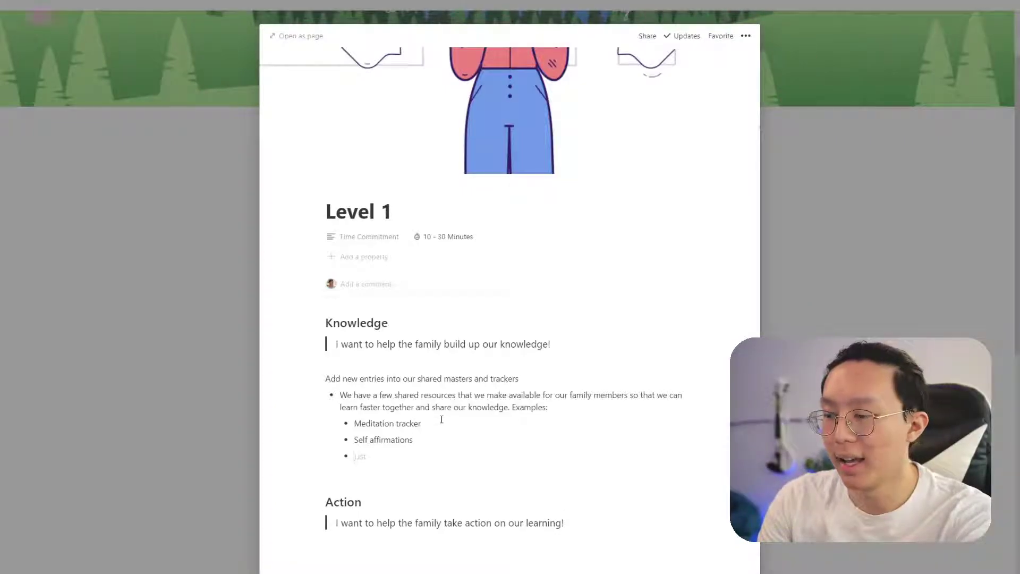
pyautogui.write('Financial Literacy')
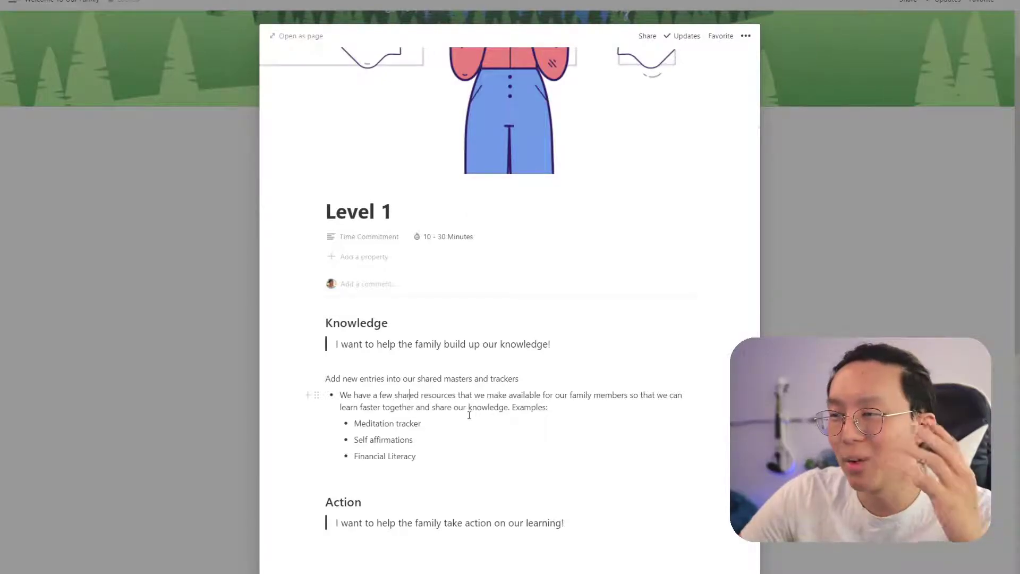
# - Below the Knowledge examples, add the unbulleted line "Liking and sharing our latest posts on social media"
pyautogui.click(463, 452)
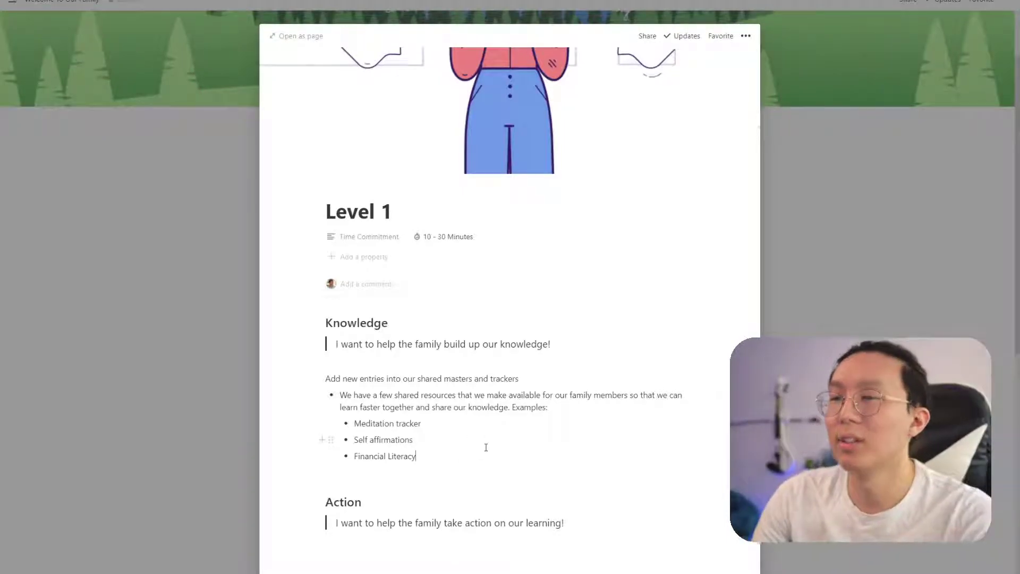
pyautogui.press('Return')
pyautogui.press('Return')
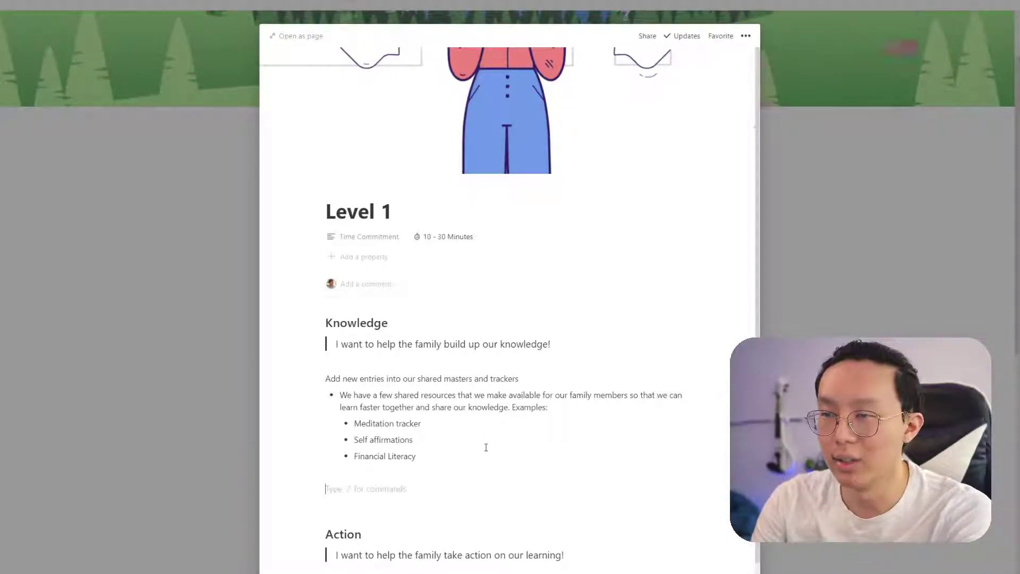
pyautogui.write('Liking and sharing ')
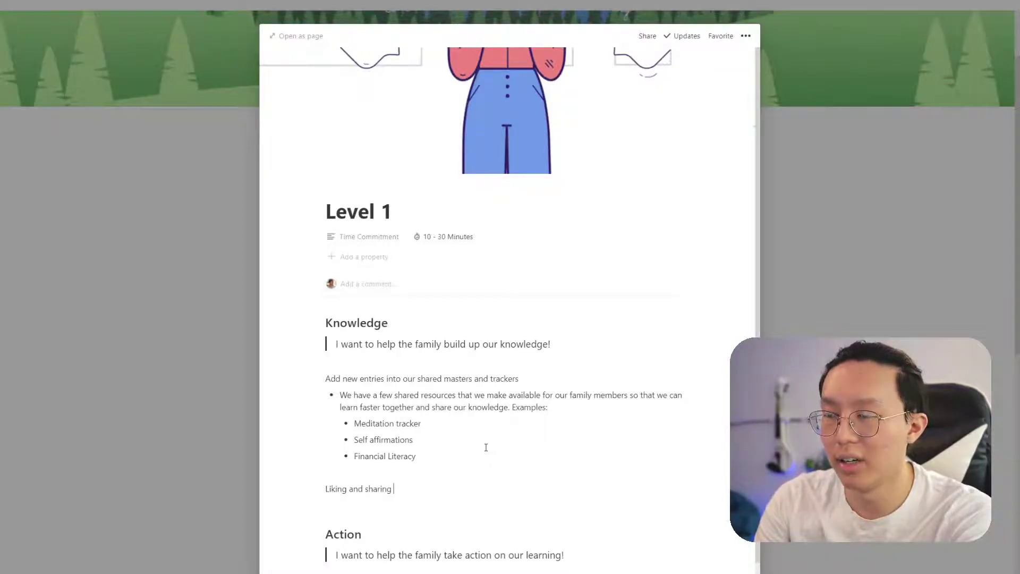
pyautogui.write('our latest posts on social media')
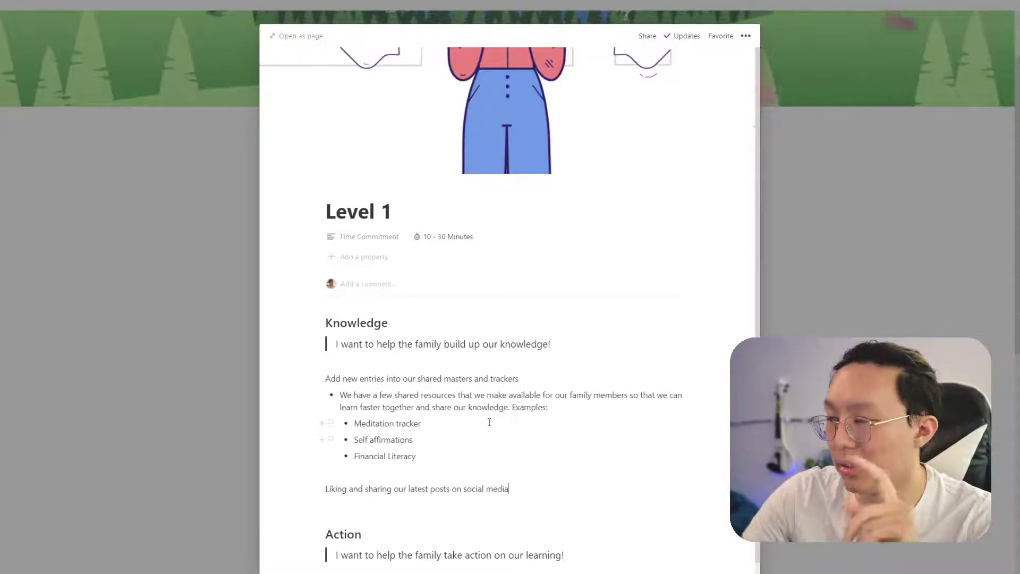
# - Below the Action quote, add the line "Check out the quest board and see if there is an adhoc task available"
pyautogui.scroll(-1, 505, 393)
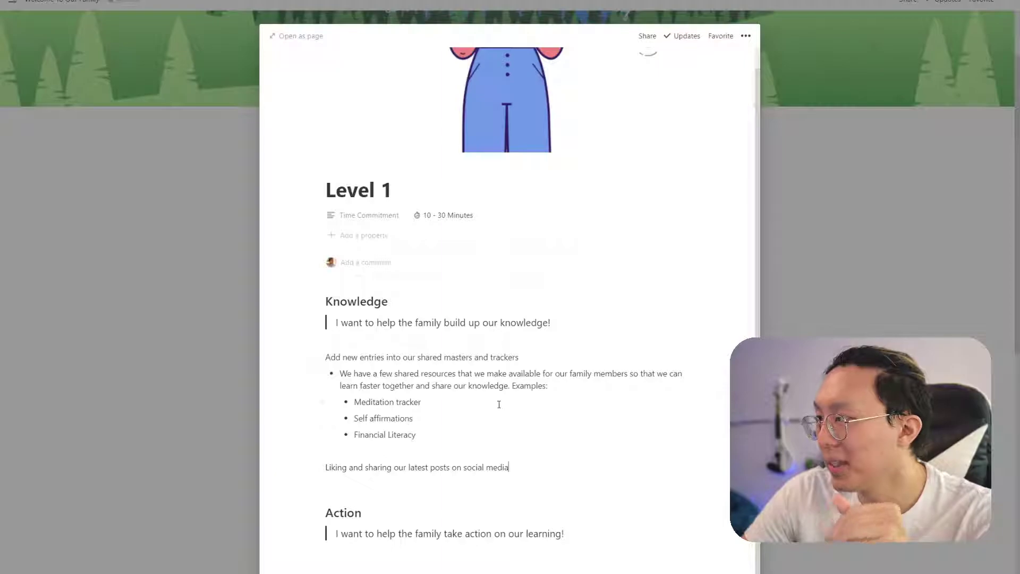
pyautogui.click(469, 559)
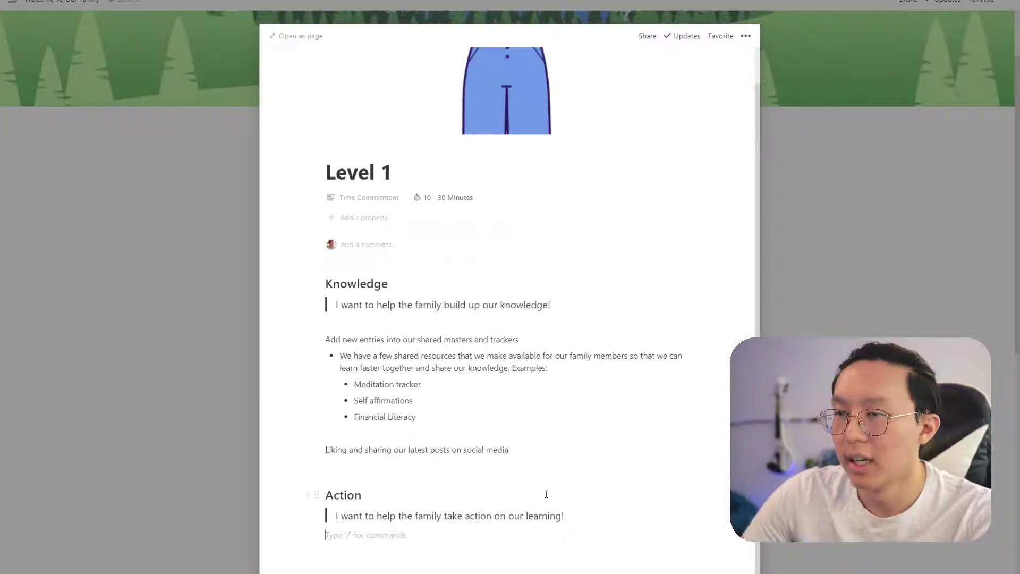
pyautogui.write('Check')
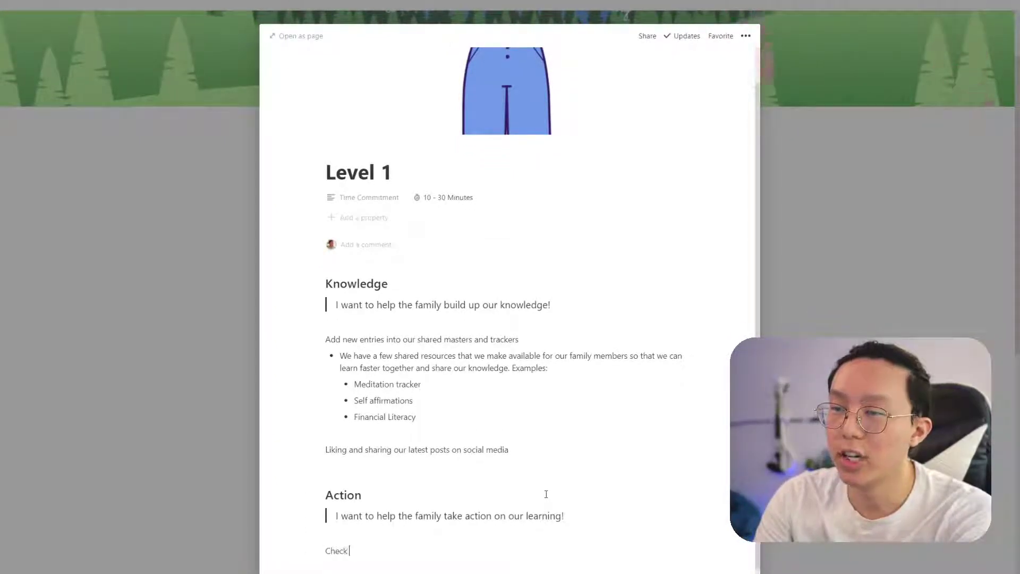
pyautogui.write(' out the quest')
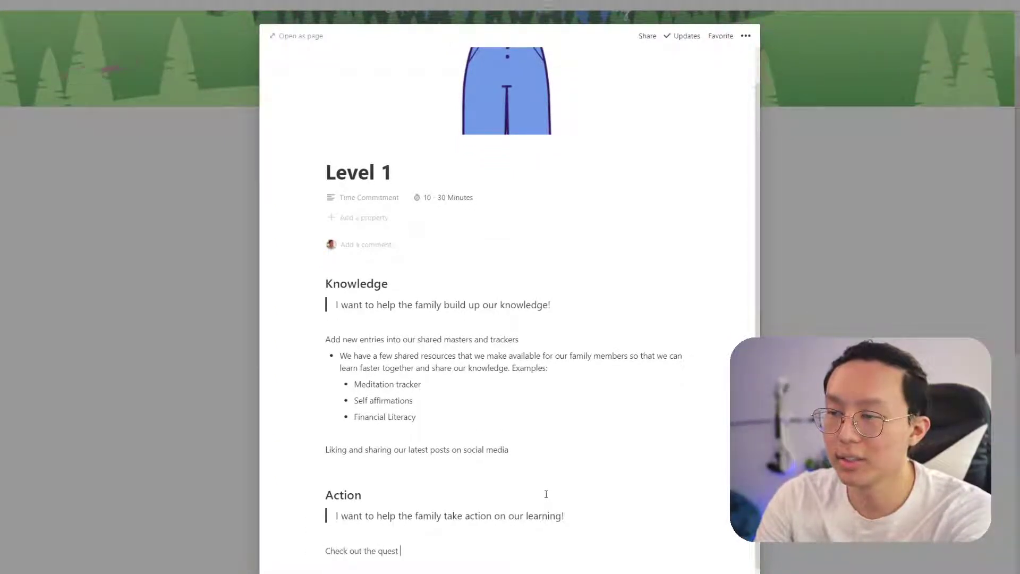
pyautogui.write(' board and se')
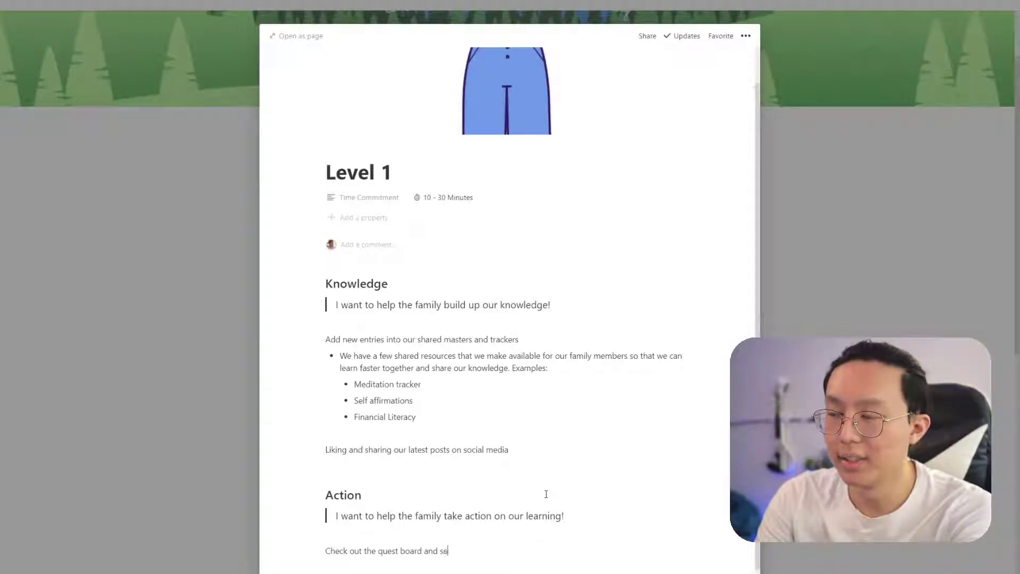
pyautogui.press('BackSpace')
pyautogui.press('BackSpace')
pyautogui.press('BackSpace')
pyautogui.press('BackSpace')
pyautogui.press('BackSpace')
pyautogui.press('BackSpace')
pyautogui.press('BackSpace')
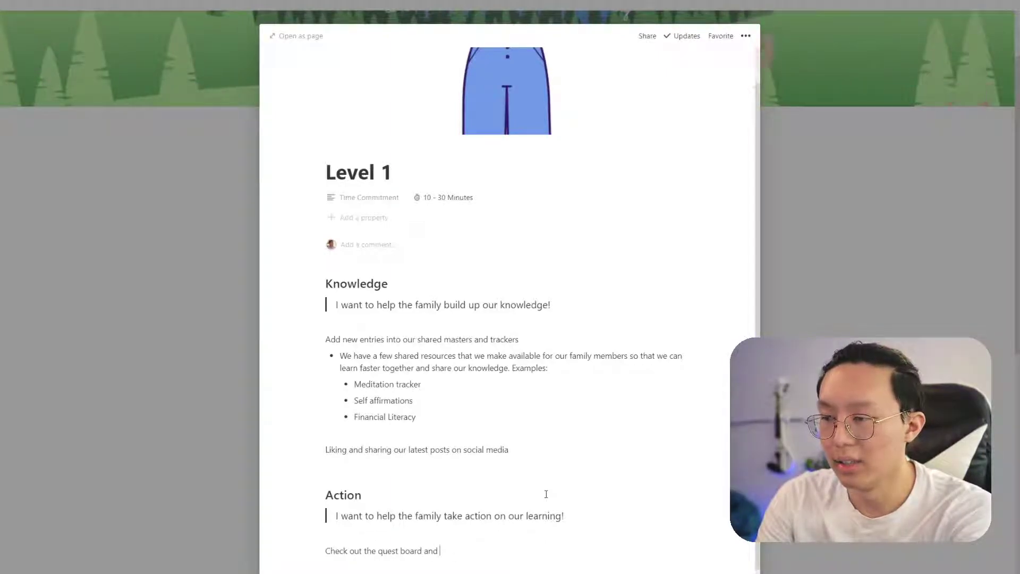
pyautogui.write('see if there is ')
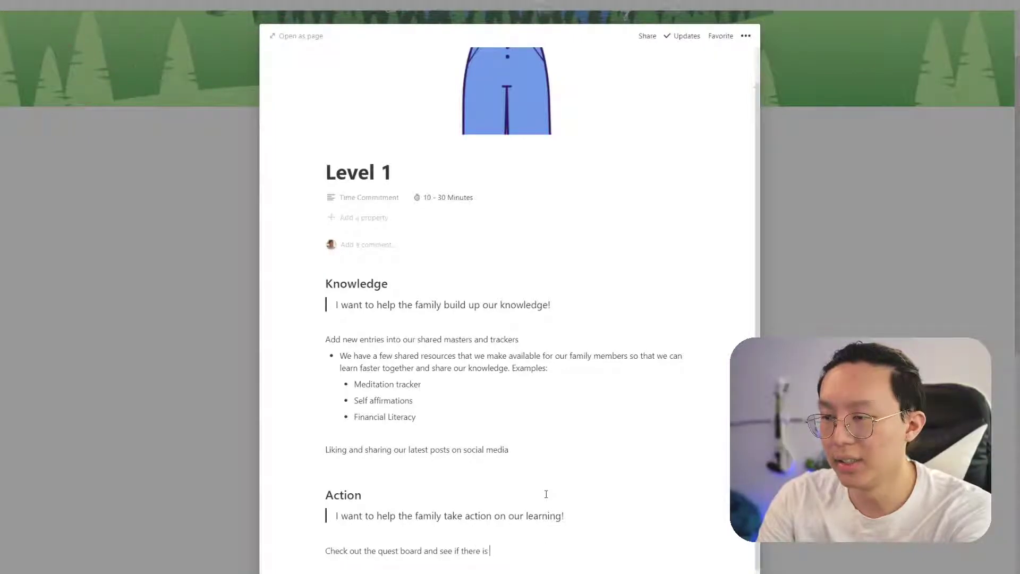
pyautogui.write('an adhoc task avail')
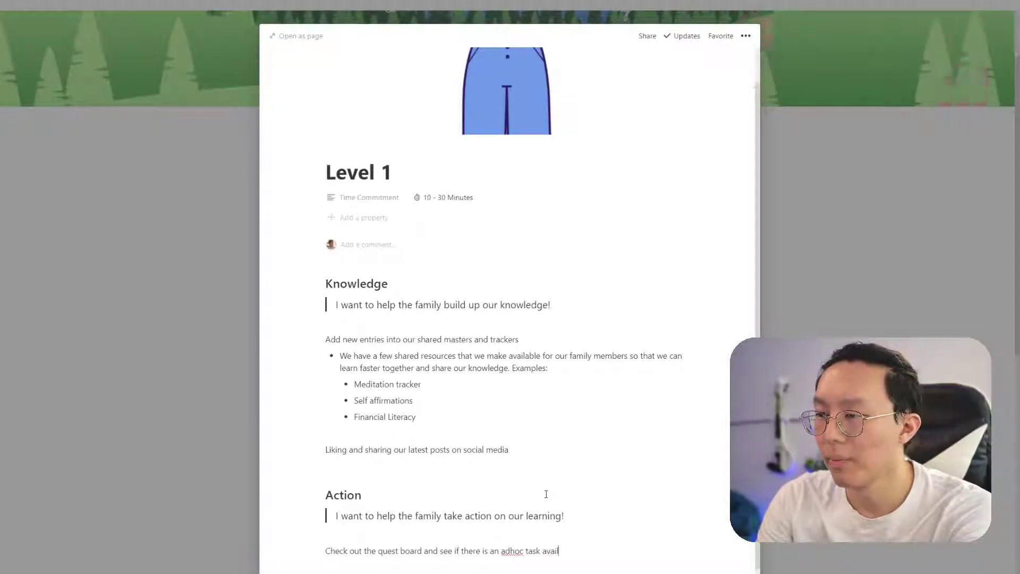
pyautogui.write('able')
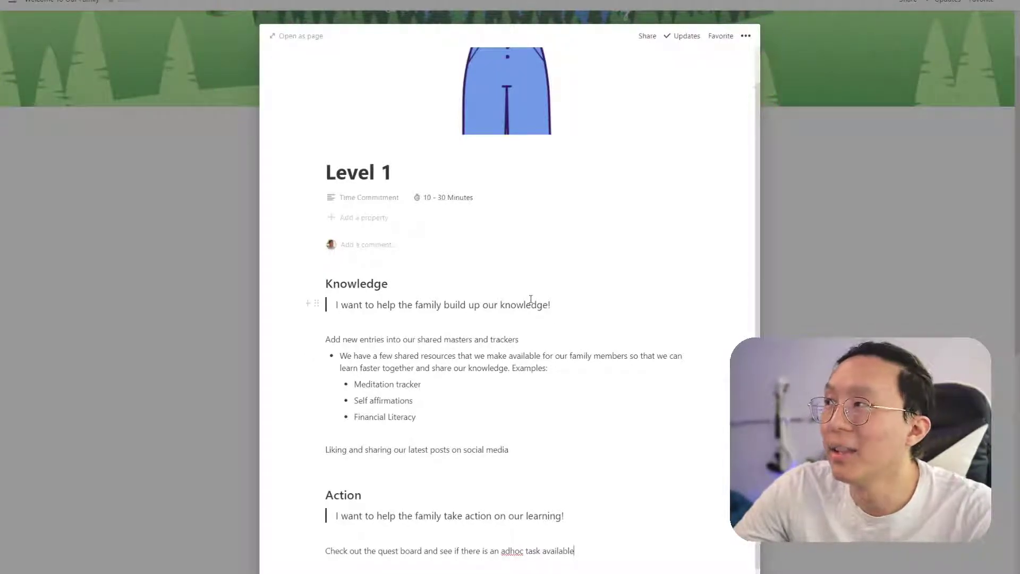
# - Return to Welcome To Our Family and reopen the Level 1 card to review its Knowledge and Action tasks
pyautogui.click(291, 257)
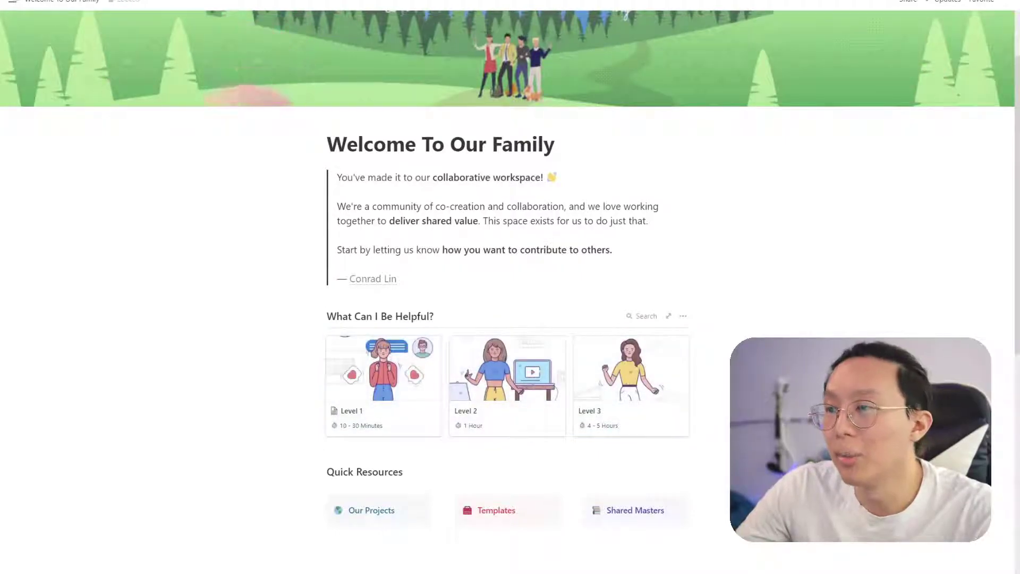
pyautogui.click(705, 372)
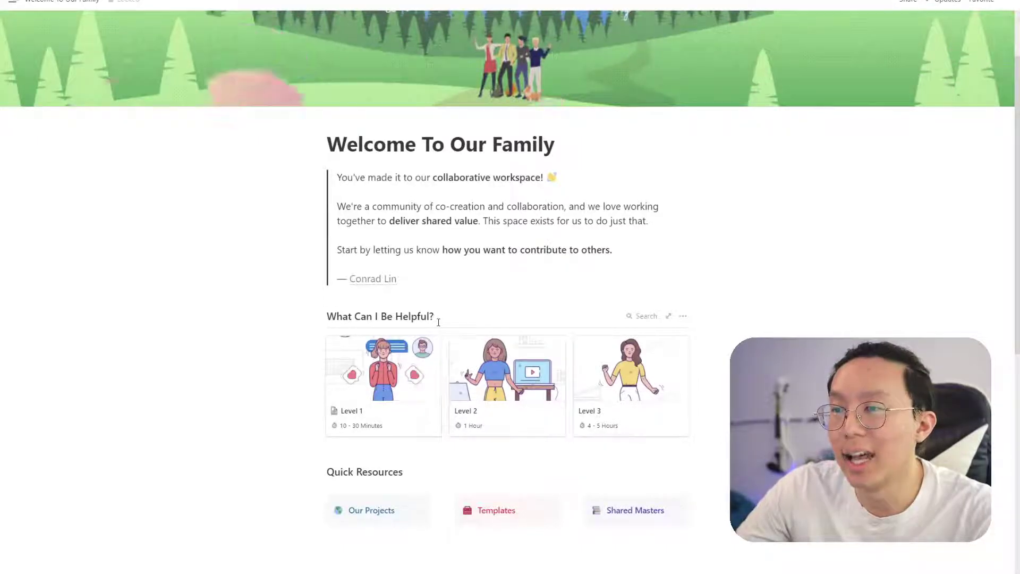
pyautogui.click(435, 366)
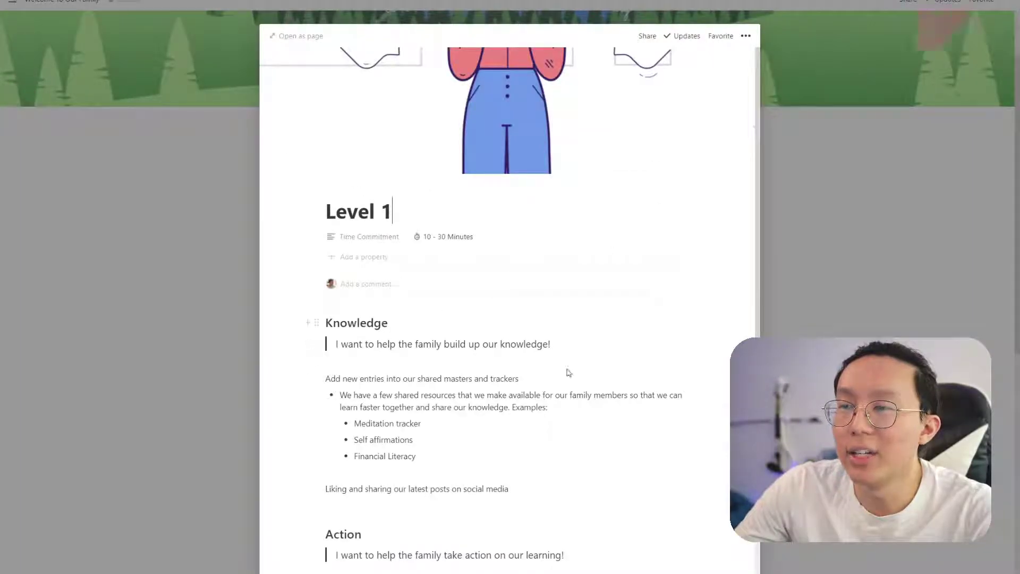
pyautogui.scroll(-1, 564, 371)
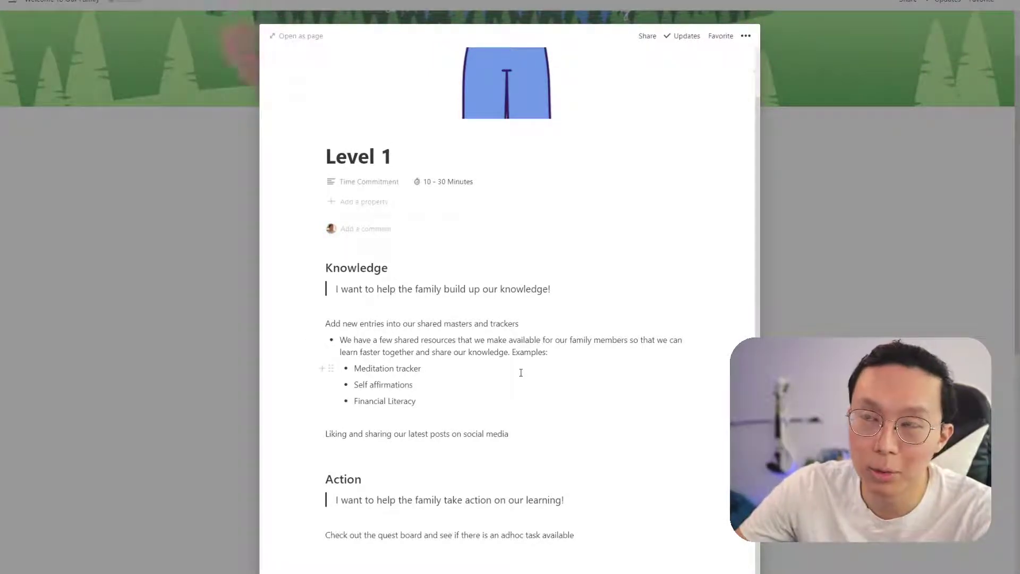
pyautogui.click(239, 343)
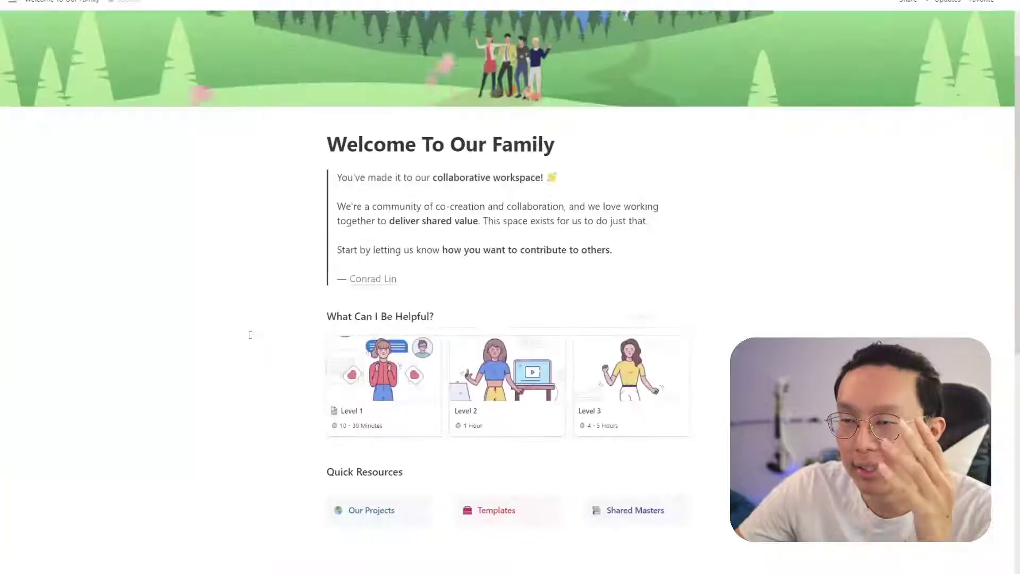
pyautogui.click(387, 376)
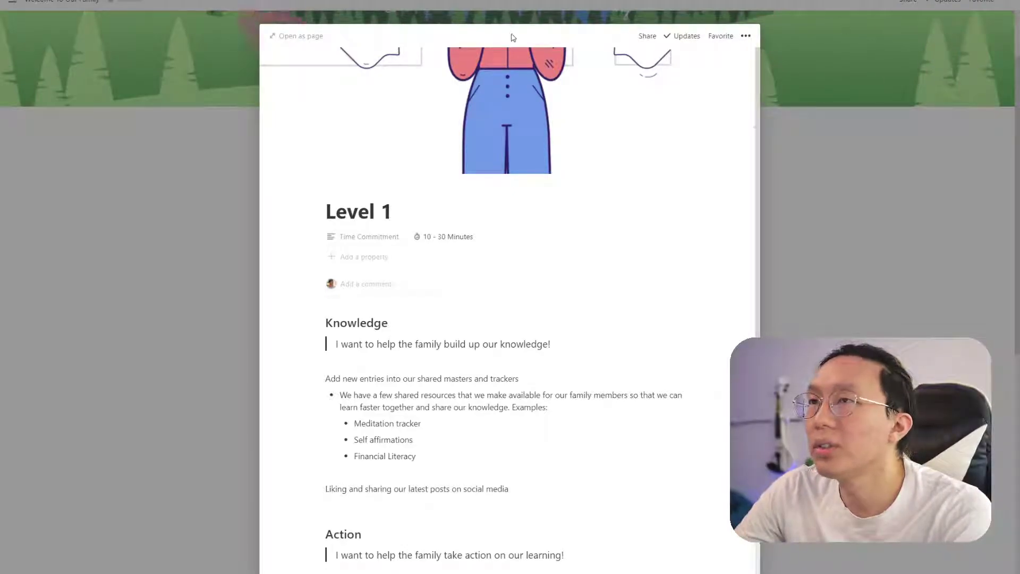
# - Close Level 1 and look over the Welcome To Our Family page from the level cards down to Choose Your Avatar
pyautogui.click(130, 175)
pyautogui.scroll(-6, 364, 289)
pyautogui.scroll(-3, 467, 376)
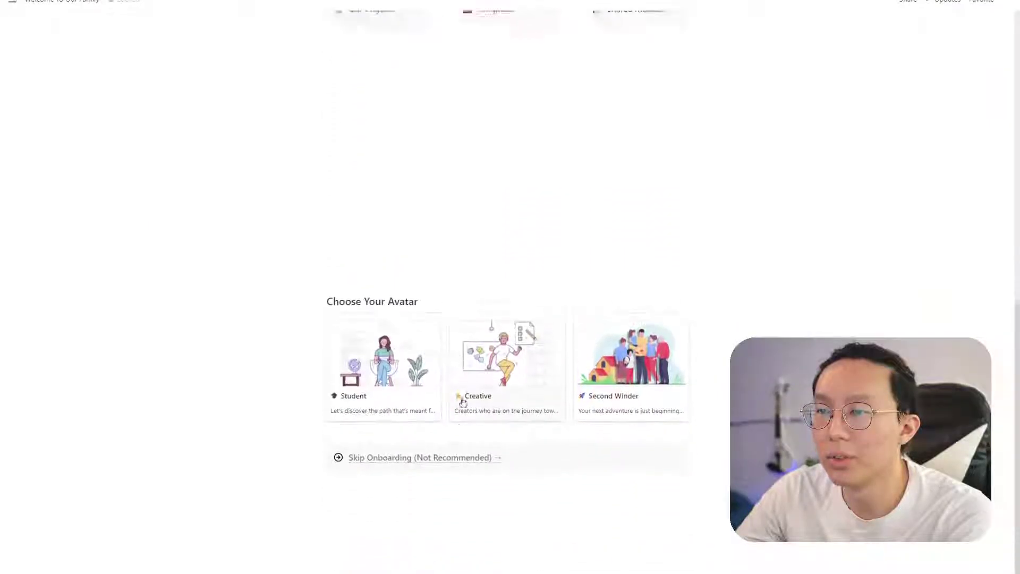
pyautogui.scroll(5, 514, 207)
pyautogui.scroll(-3, 514, 208)
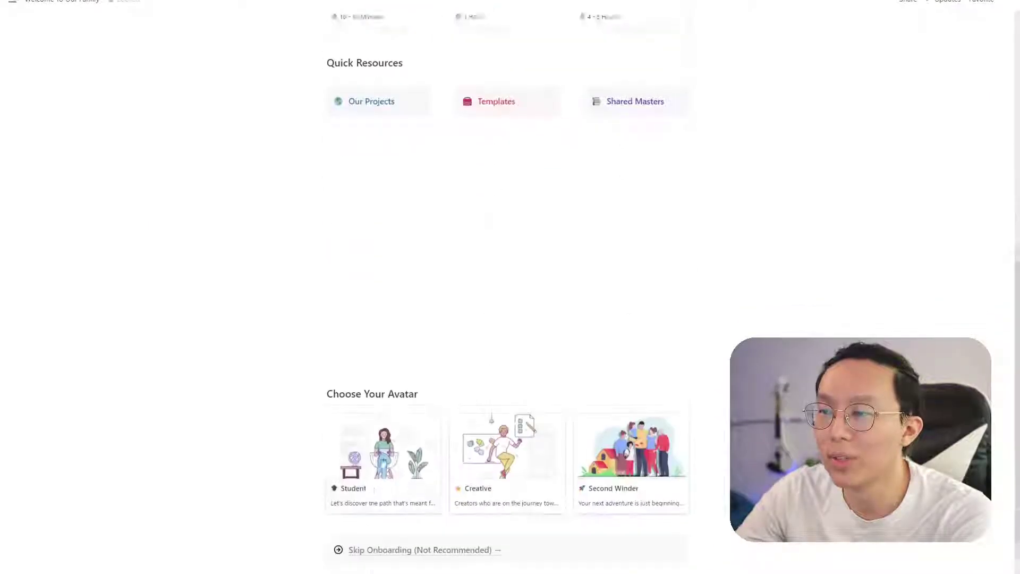
pyautogui.scroll(7, 562, 355)
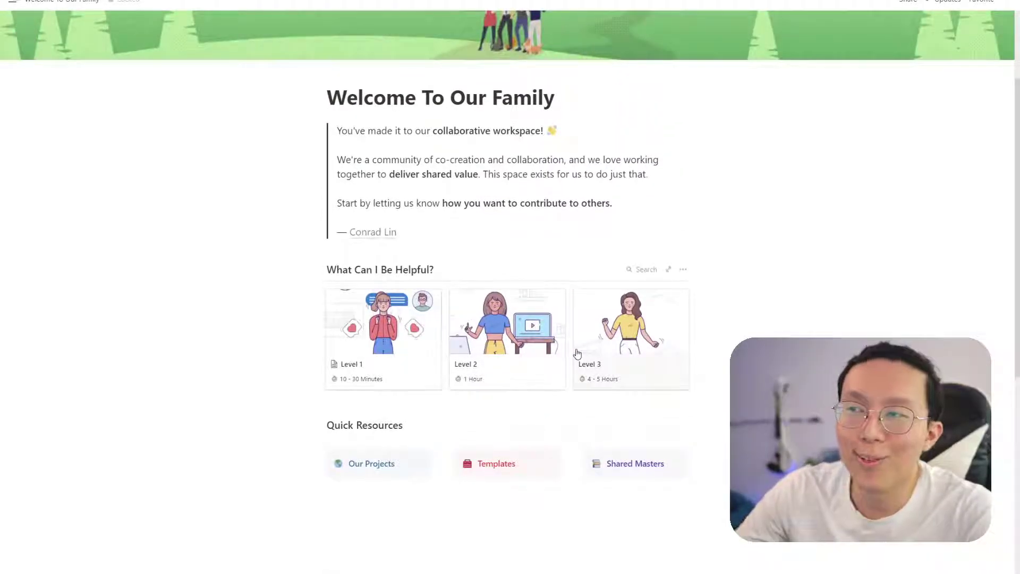
pyautogui.scroll(1, 584, 352)
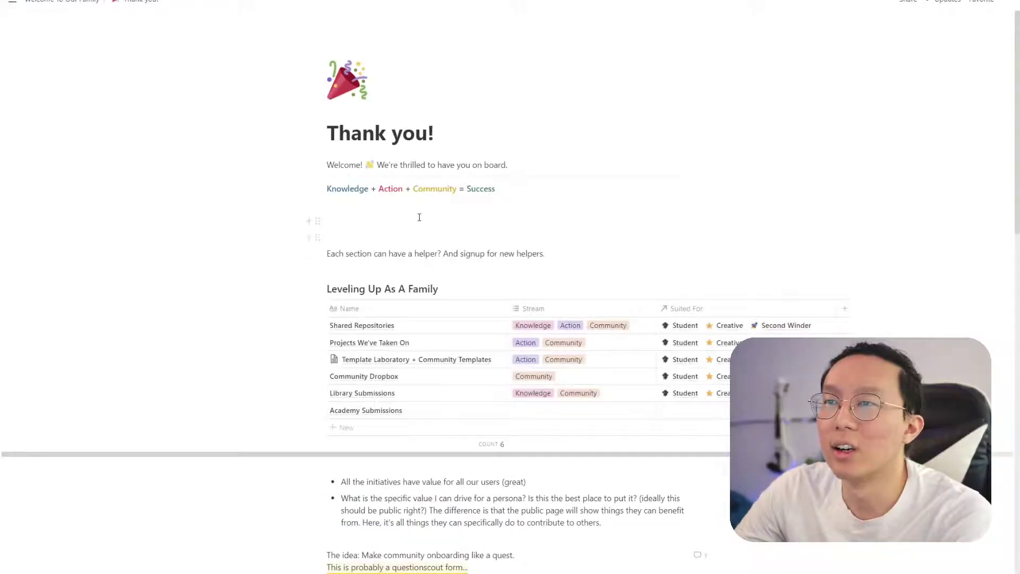
# - On the Thank you! page, below the Knowledge + Action + Community line, create a sub-page titled "What you can do" as a table database
pyautogui.press('Return')
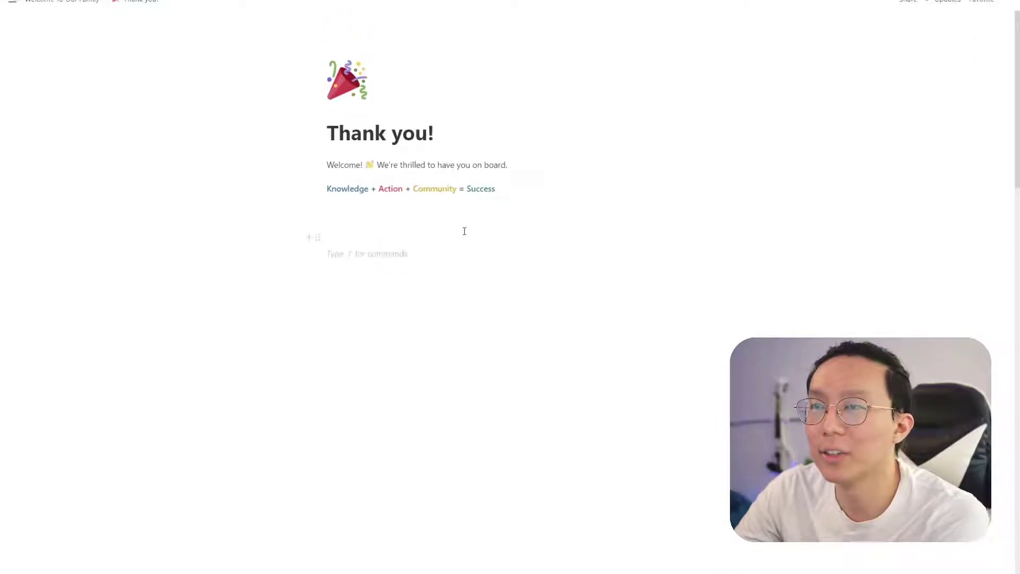
pyautogui.write('/ppa')
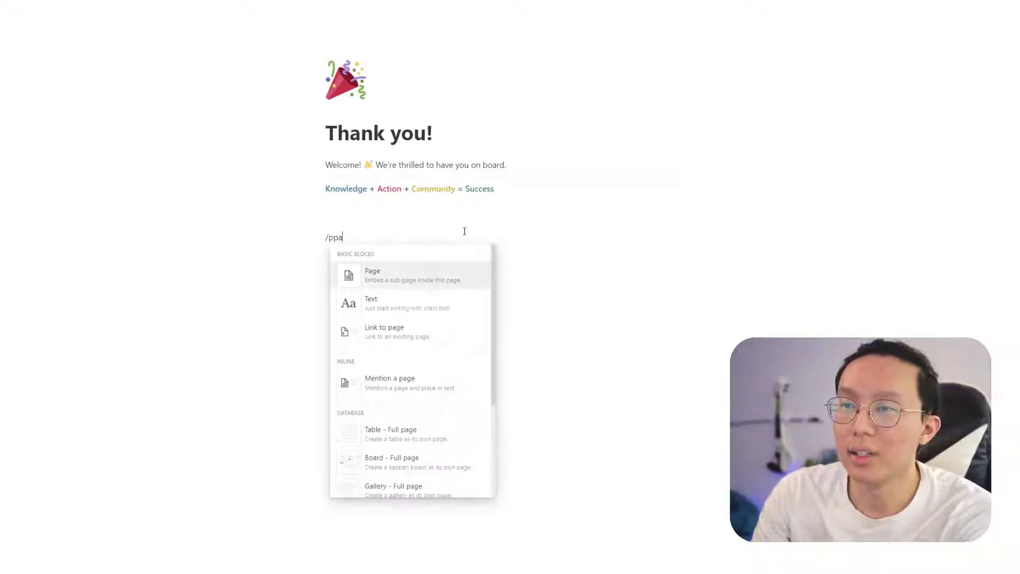
pyautogui.press('BackSpace')
pyautogui.press('BackSpace')
pyautogui.write('age')
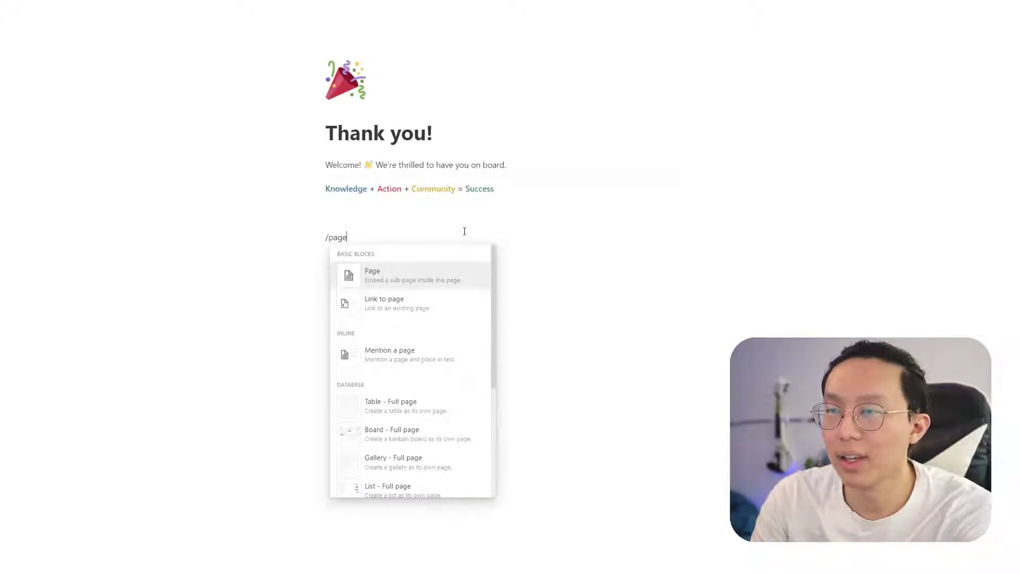
pyautogui.press('Return')
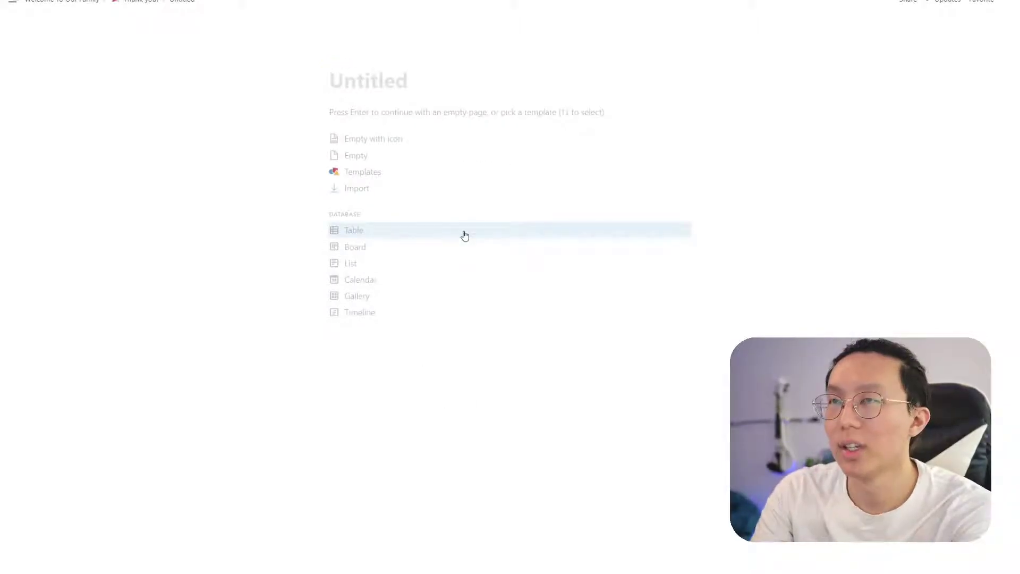
pyautogui.write('What you can do')
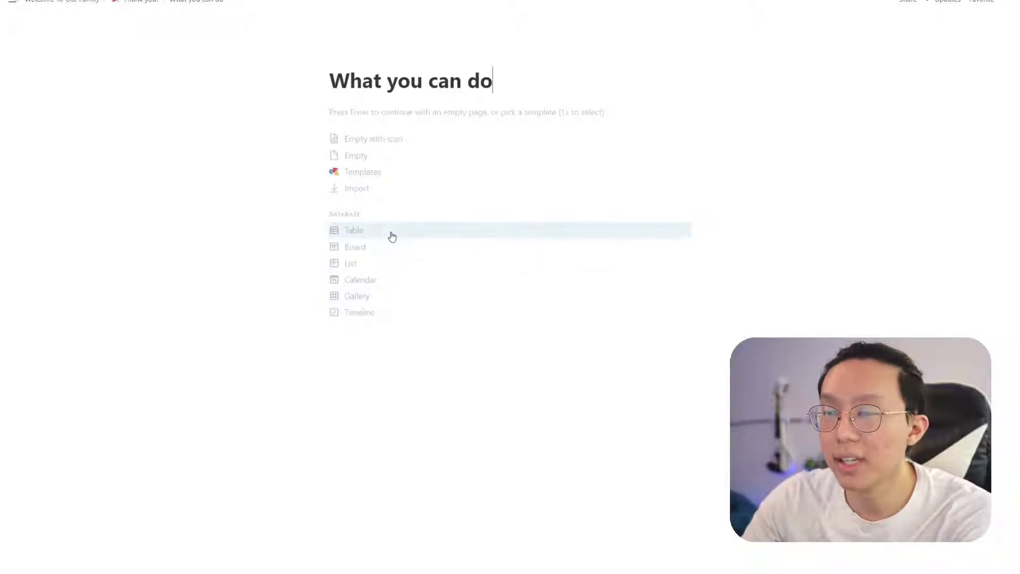
pyautogui.click(392, 237)
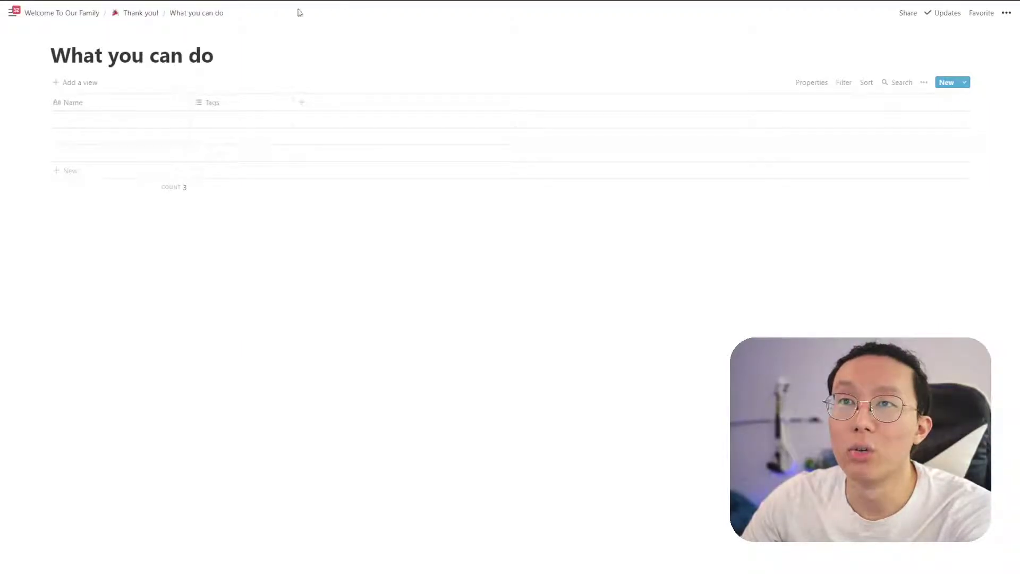
# - Link the Thank you! page's "What you can do" database into Level 1 as a linked database below the Knowledge quote
pyautogui.click(139, 13)
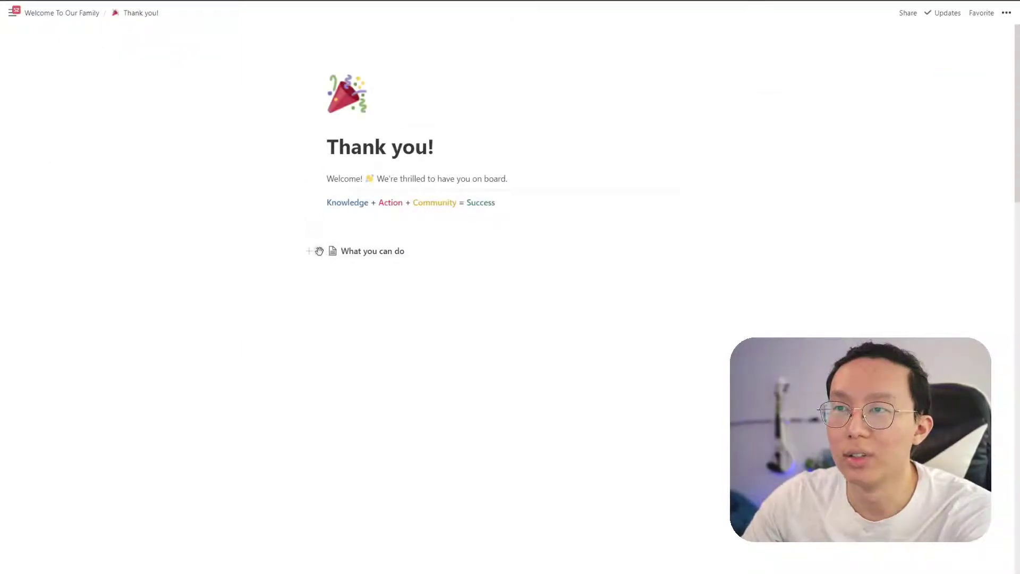
pyautogui.click(318, 250)
pyautogui.click(232, 141)
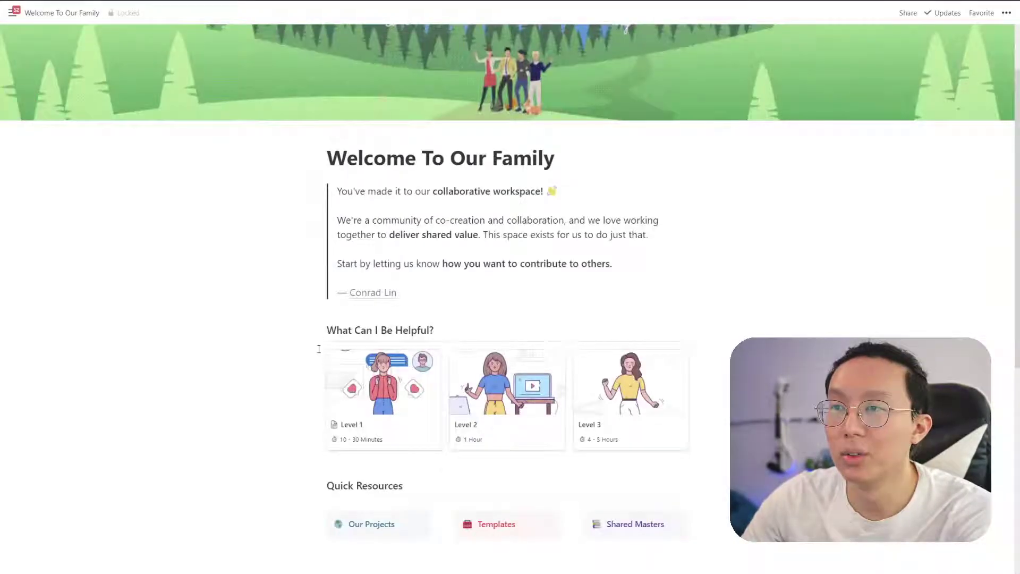
pyautogui.click(354, 389)
pyautogui.scroll(-1, 406, 322)
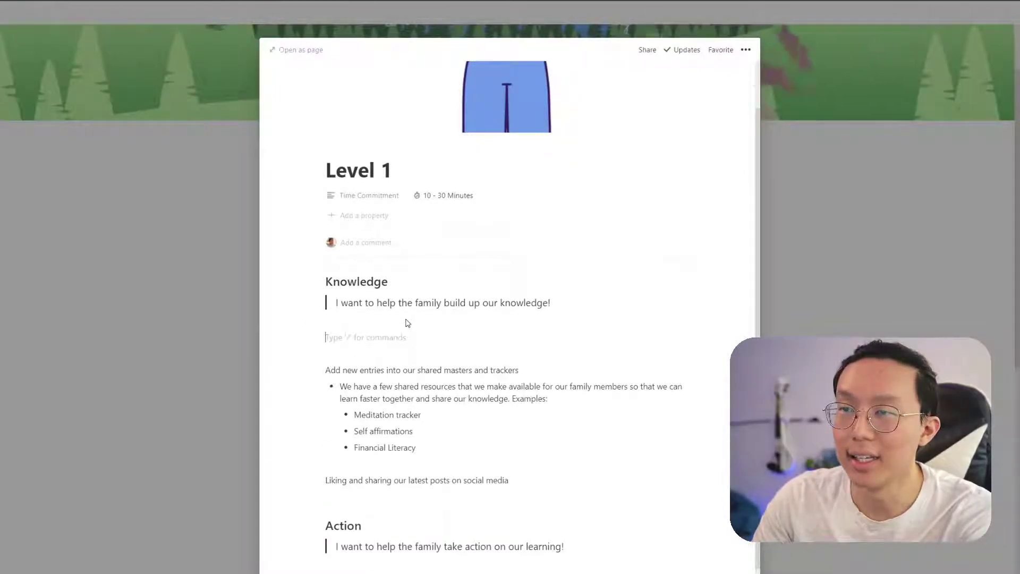
pyautogui.hotkey('ctrl', 'v')
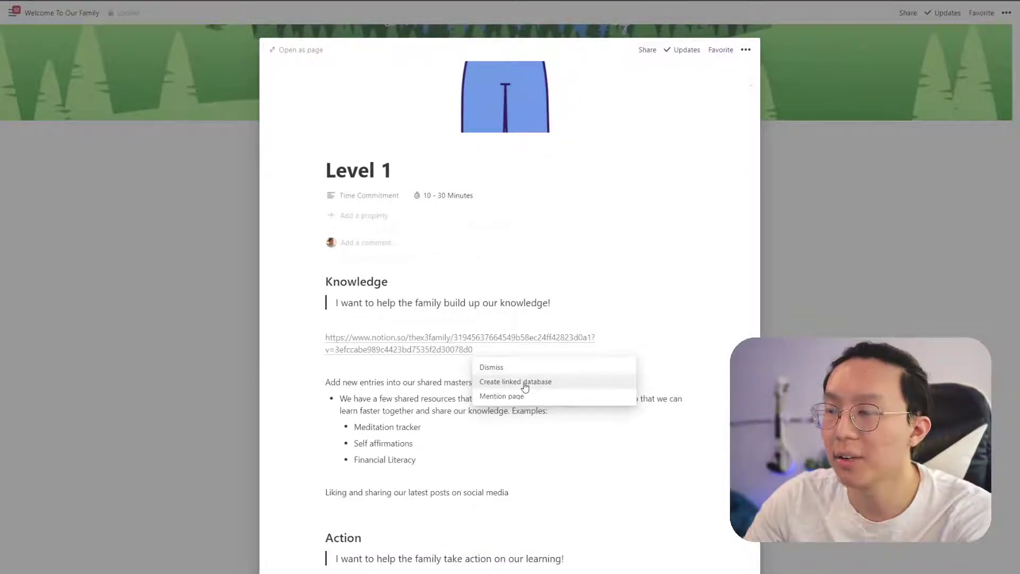
pyautogui.click(525, 386)
# - Add a Gallery view to the linked "What you can do" database and delete its Table view
pyautogui.click(451, 340)
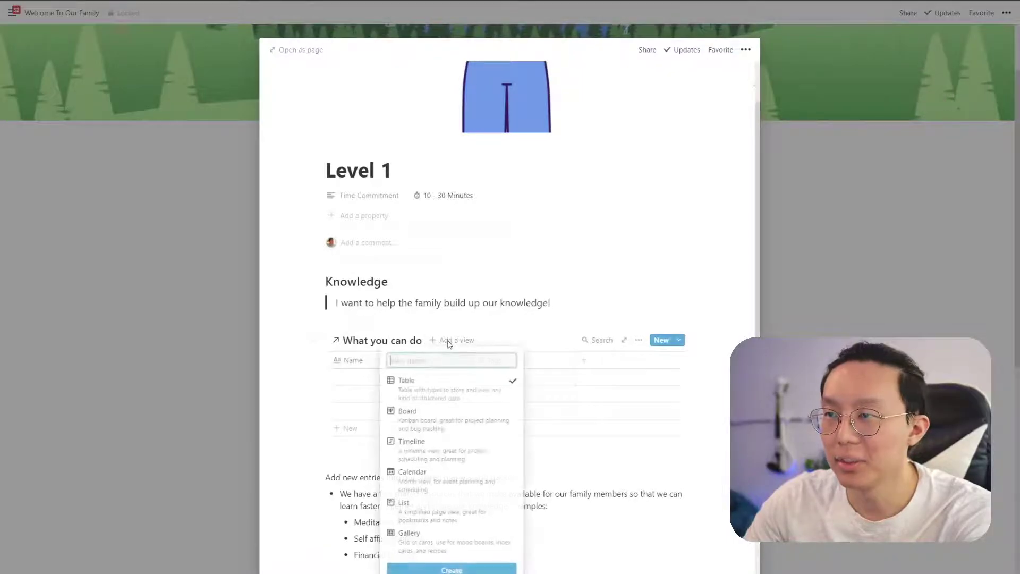
pyautogui.click(463, 536)
pyautogui.click(451, 569)
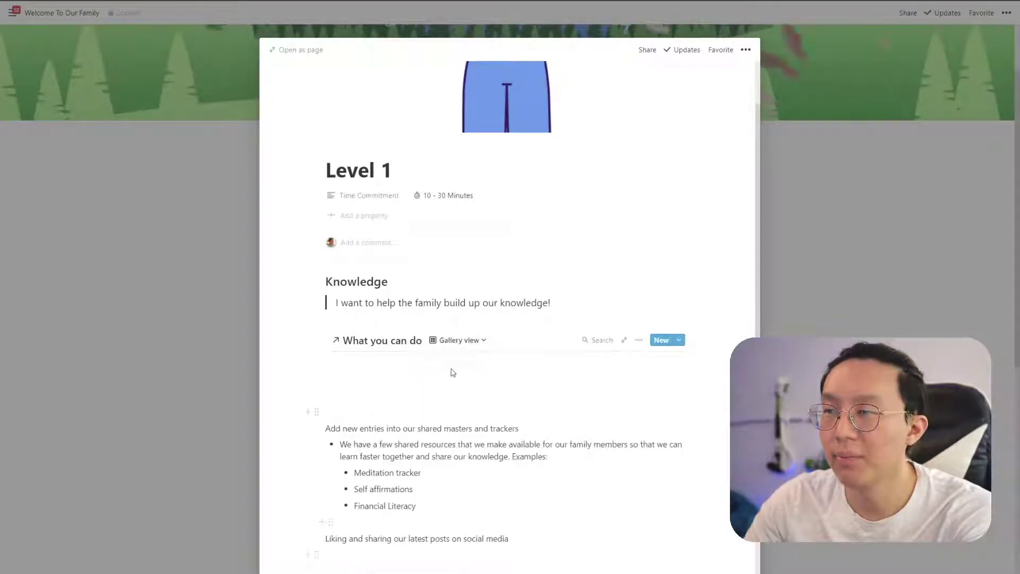
pyautogui.click(459, 342)
pyautogui.click(534, 377)
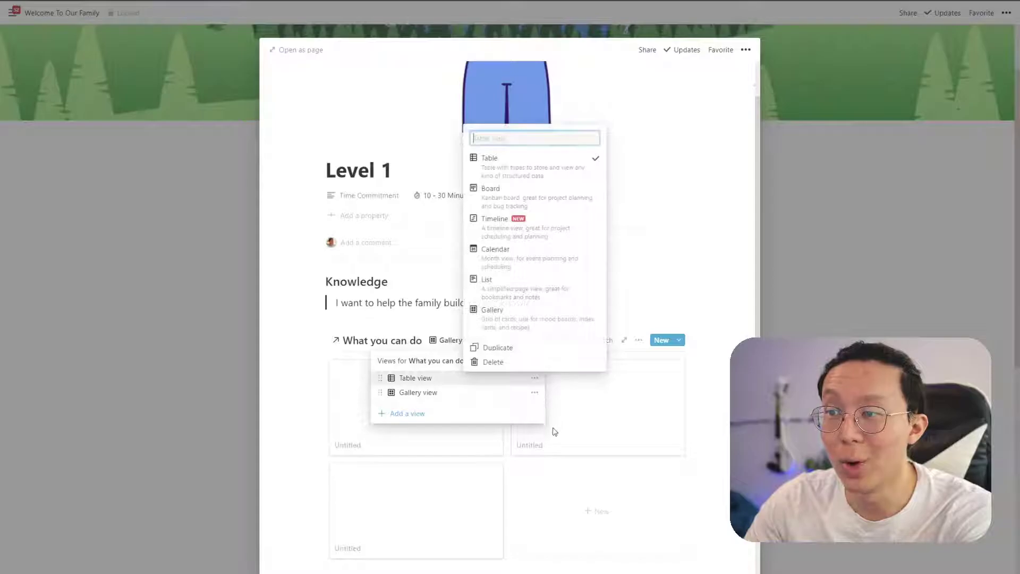
pyautogui.click(528, 364)
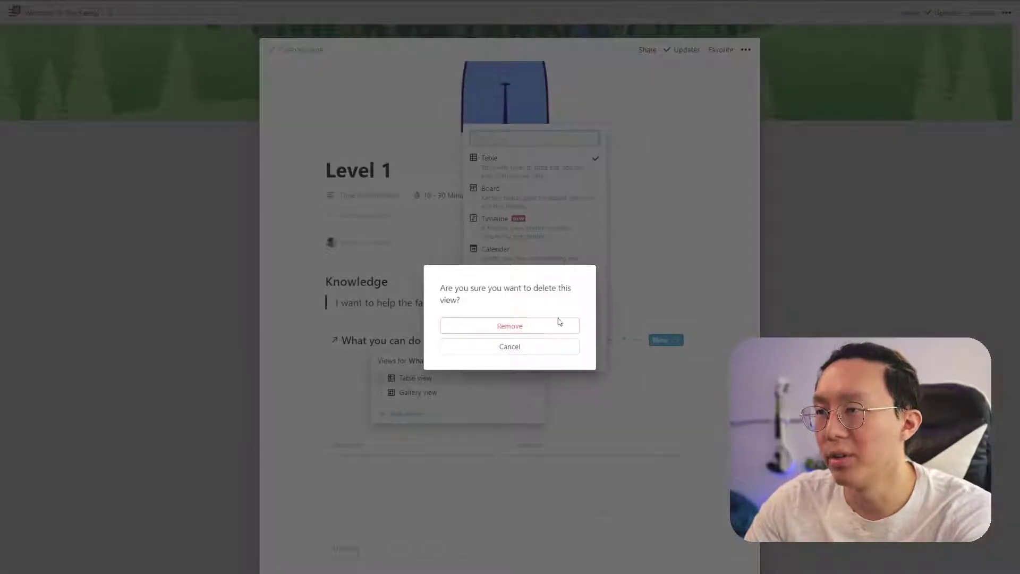
pyautogui.click(557, 321)
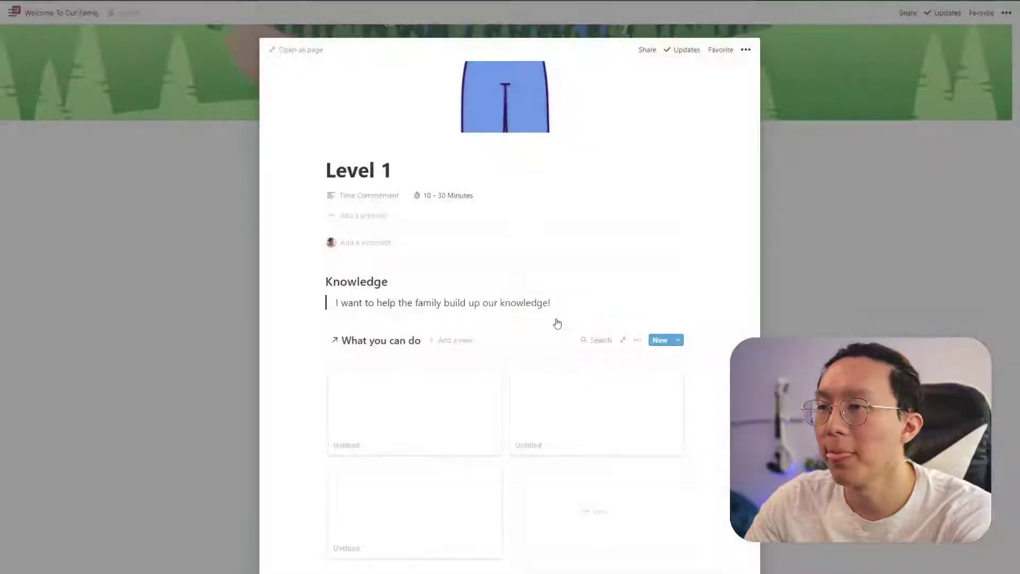
# - Set the card size of the "What you can do" gallery to Small
pyautogui.click(637, 340)
pyautogui.click(670, 429)
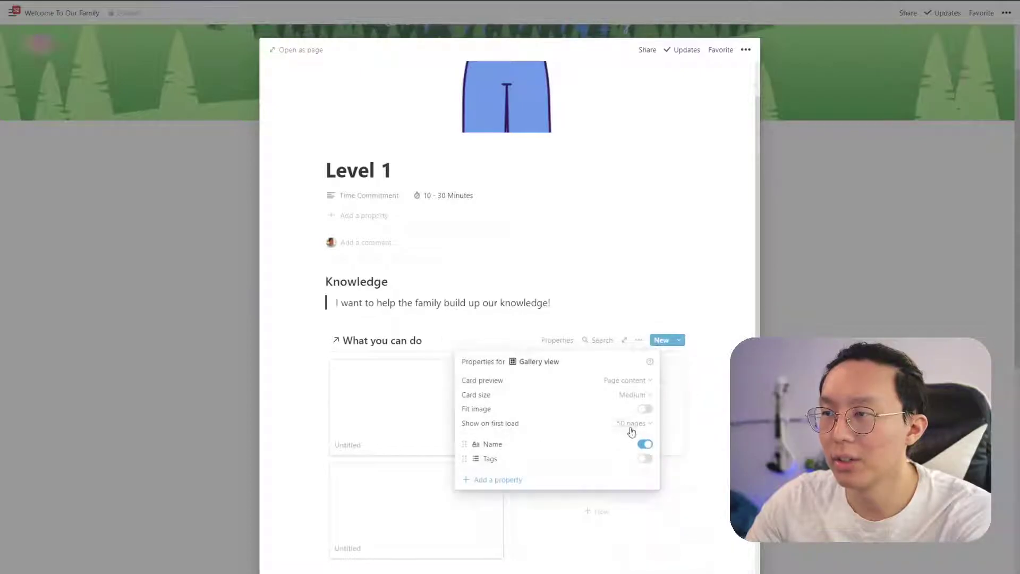
pyautogui.click(634, 397)
pyautogui.click(617, 412)
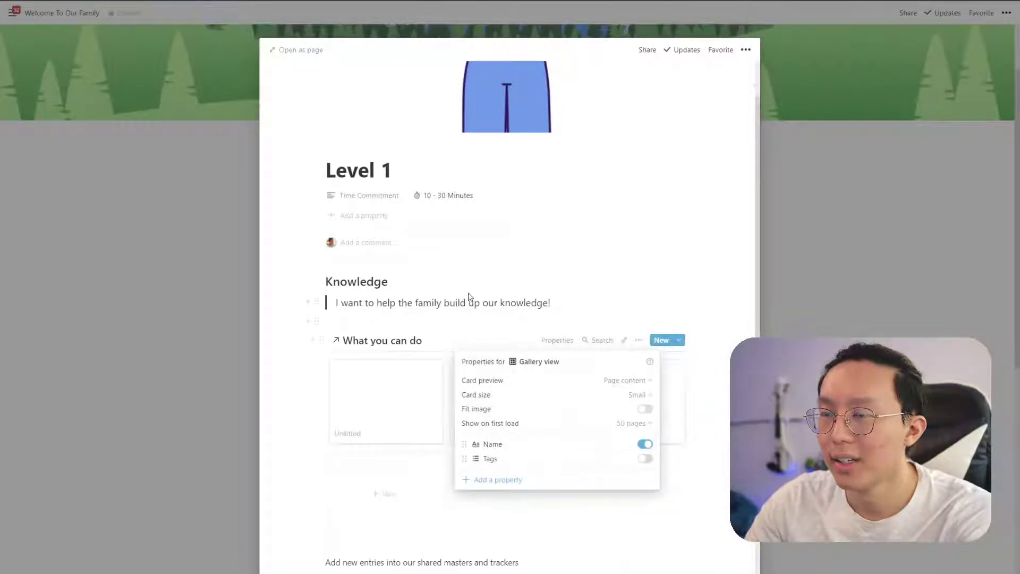
pyautogui.click(513, 402)
pyautogui.scroll(-1, 402, 398)
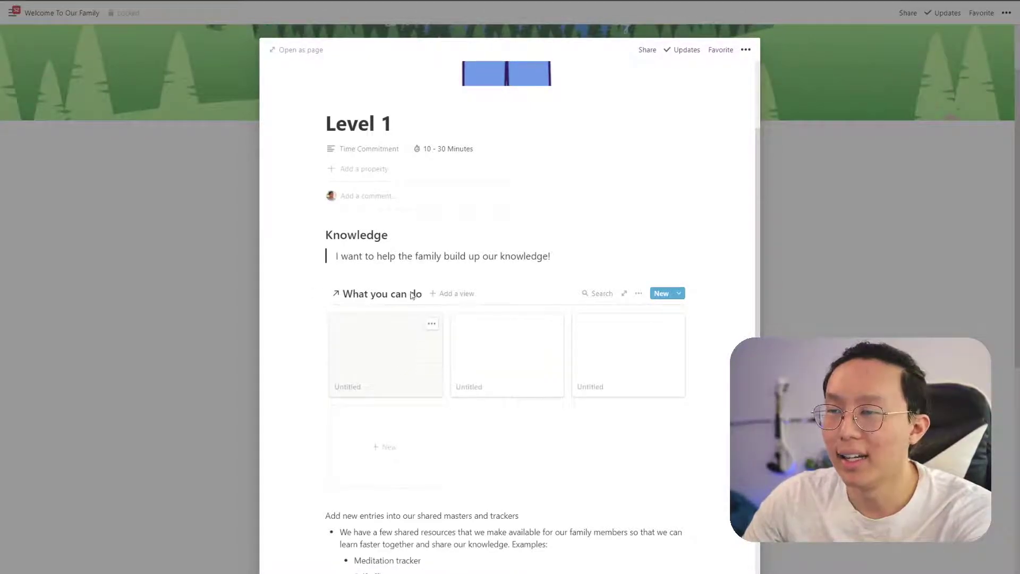
# - Open Level 1 as a full page and title the first gallery card "Add new entries into our shared masters"
pyautogui.click(312, 55)
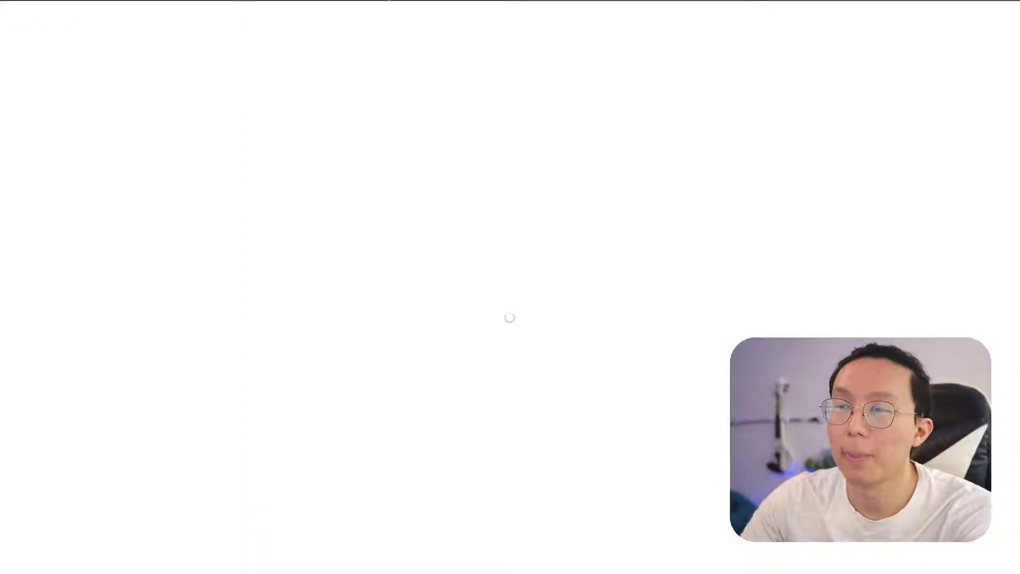
pyautogui.scroll(-2, 539, 266)
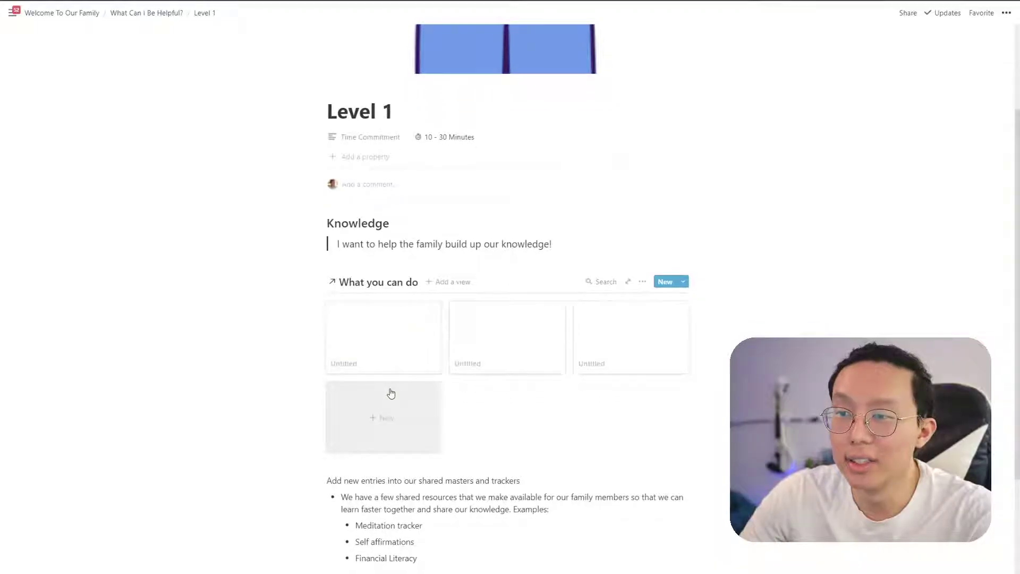
pyautogui.click(394, 348)
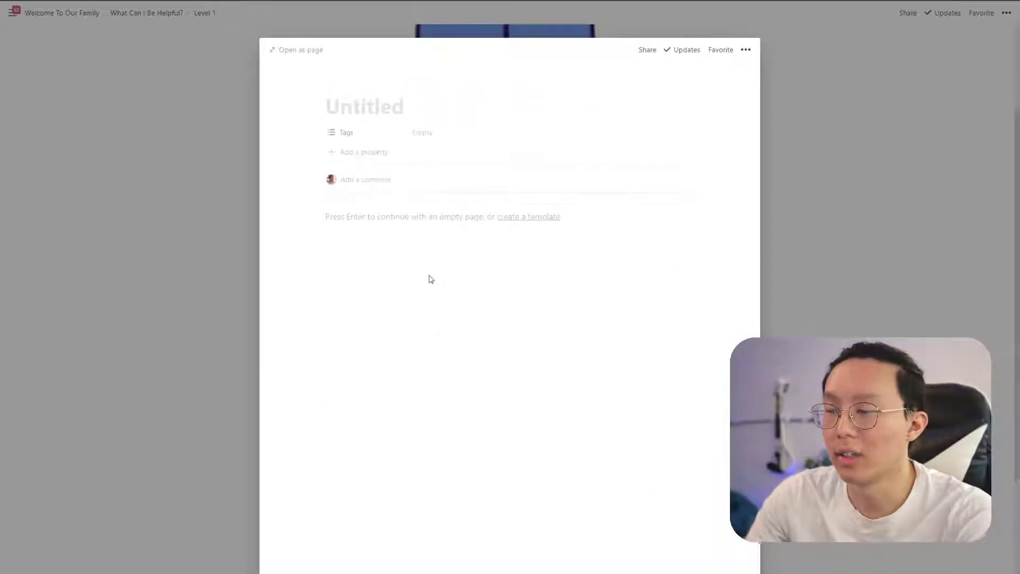
pyautogui.write('Add new ')
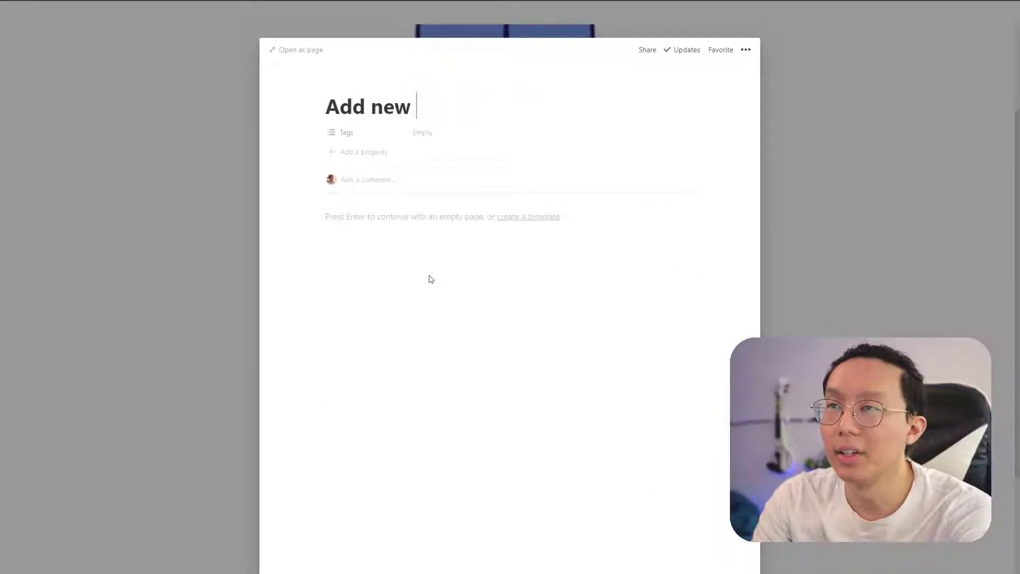
pyautogui.write('entries into our ')
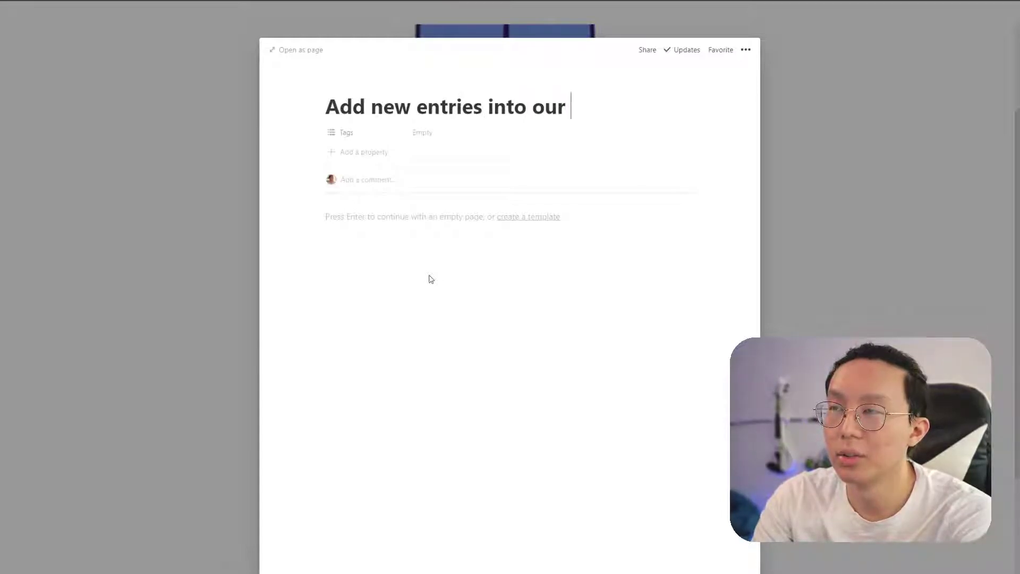
pyautogui.write('shared masters')
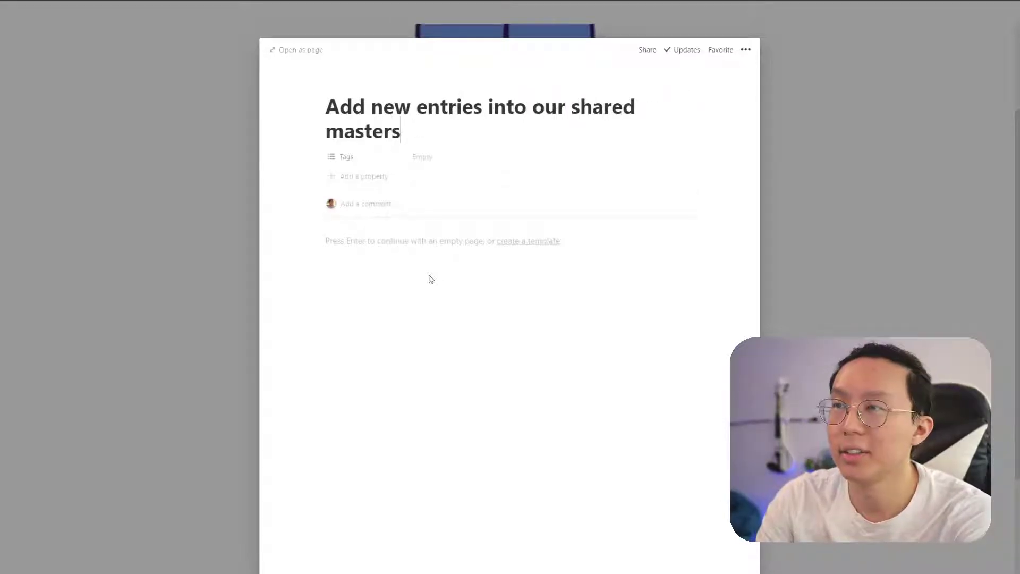
# - Change the Tags property to the Select type and tag the shared masters card with a new option "Knowledge"
pyautogui.click(332, 158)
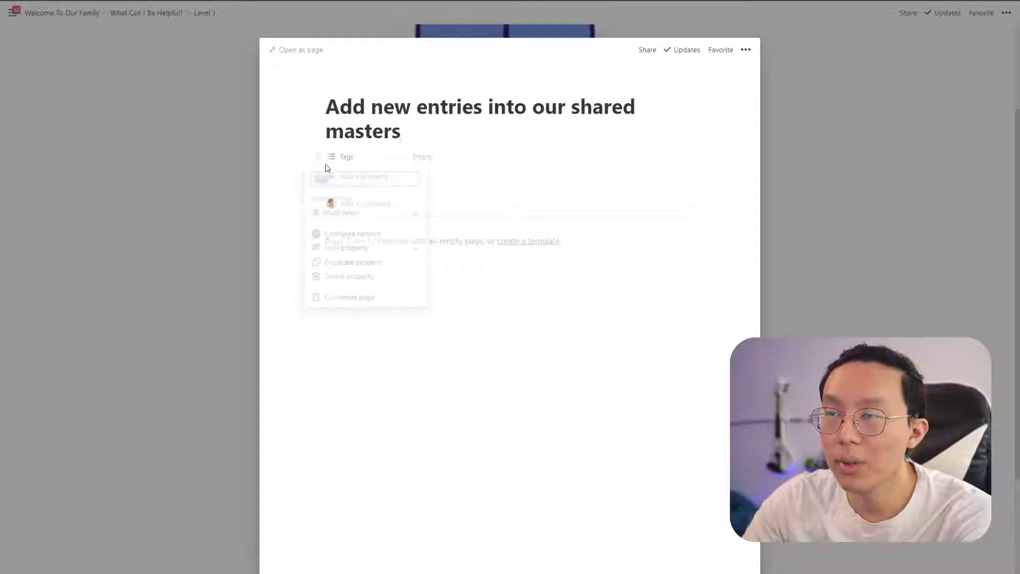
pyautogui.moveTo(348, 221)
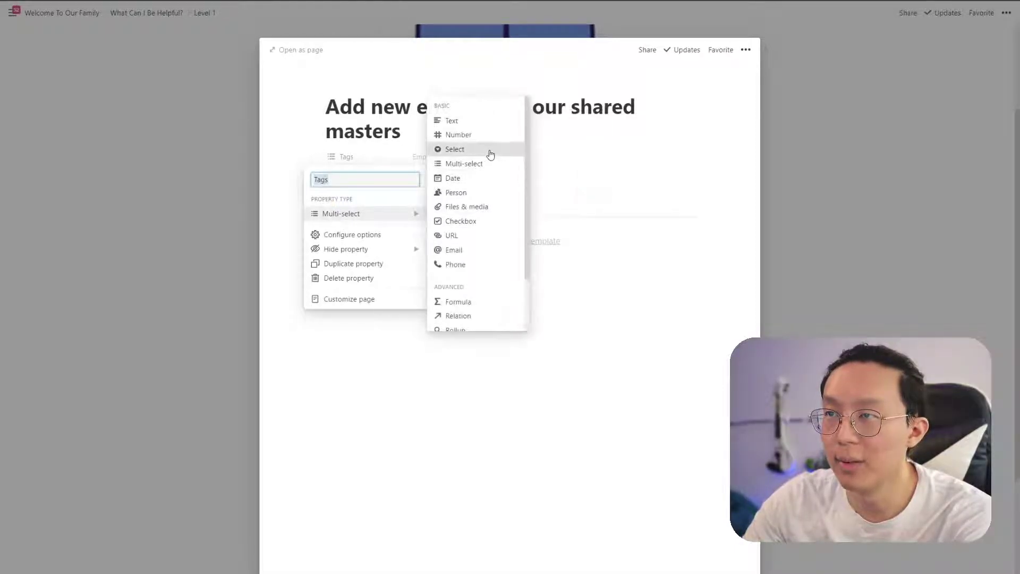
pyautogui.click(453, 151)
pyautogui.click(453, 159)
pyautogui.write('Knowledge')
pyautogui.press('Return')
pyautogui.click(182, 229)
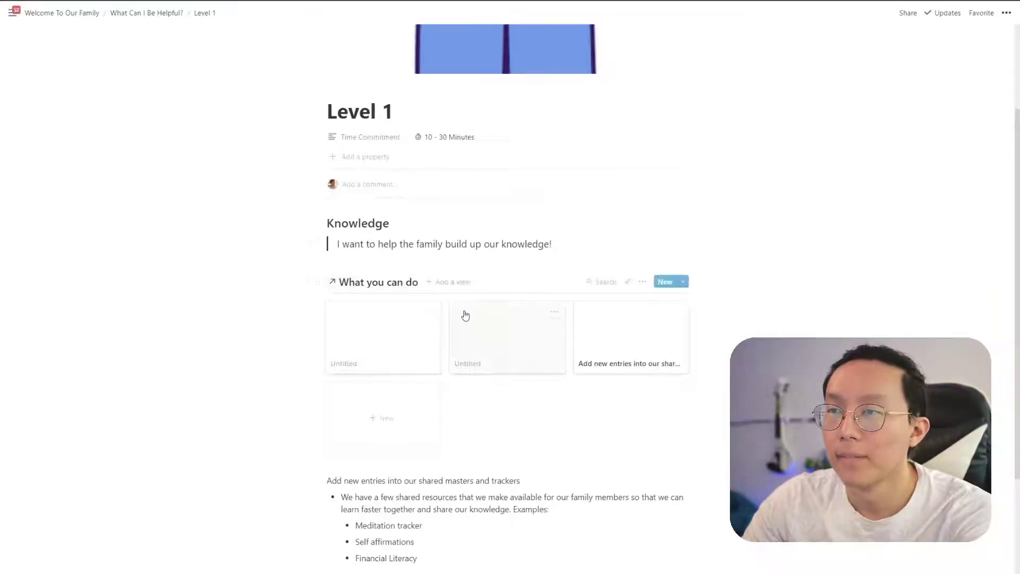
# - Delete the two untitled cards from the "What you can do" gallery
pyautogui.rightClick(361, 337)
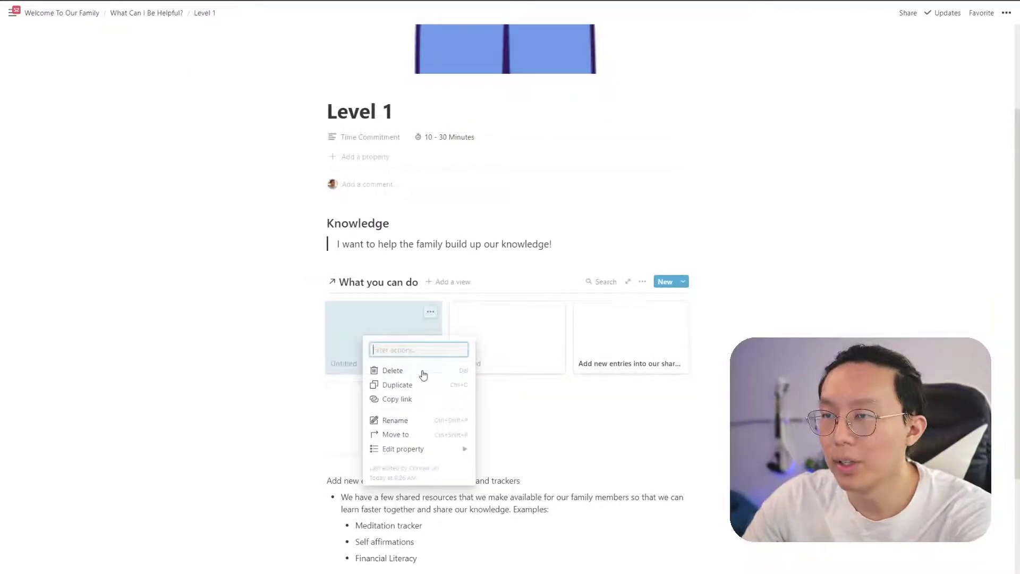
pyautogui.click(372, 368)
pyautogui.rightClick(381, 336)
pyautogui.click(410, 362)
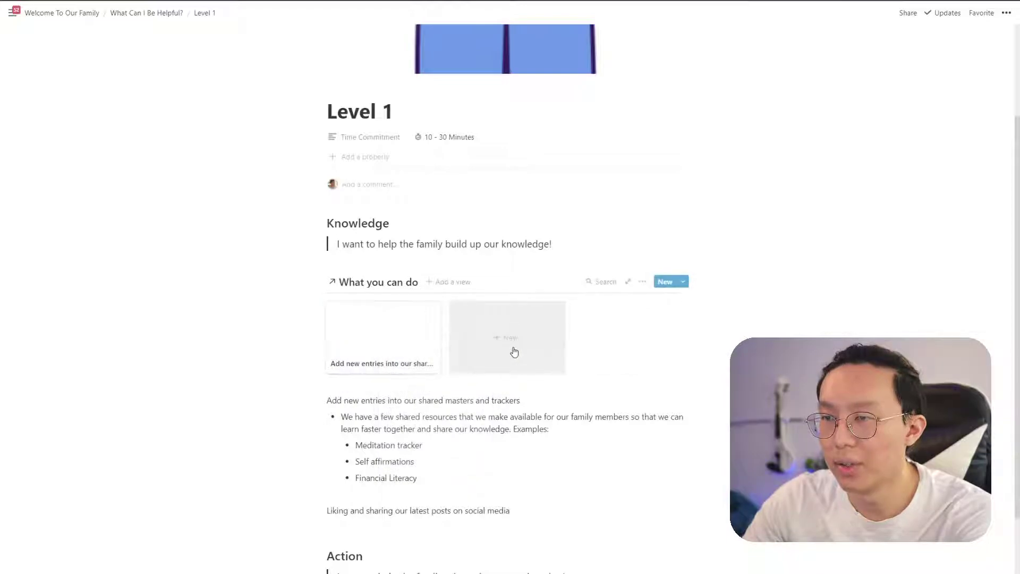
# - Add a card to the "What you can do" gallery titled "Check our quest board!"
pyautogui.scroll(-1, 513, 345)
pyautogui.click(524, 290)
pyautogui.write('Check out')
pyautogui.press('BackSpace')
pyautogui.write('r ad')
pyautogui.press('BackSpace')
pyautogui.press('BackSpace')
pyautogui.write('quest logs for')
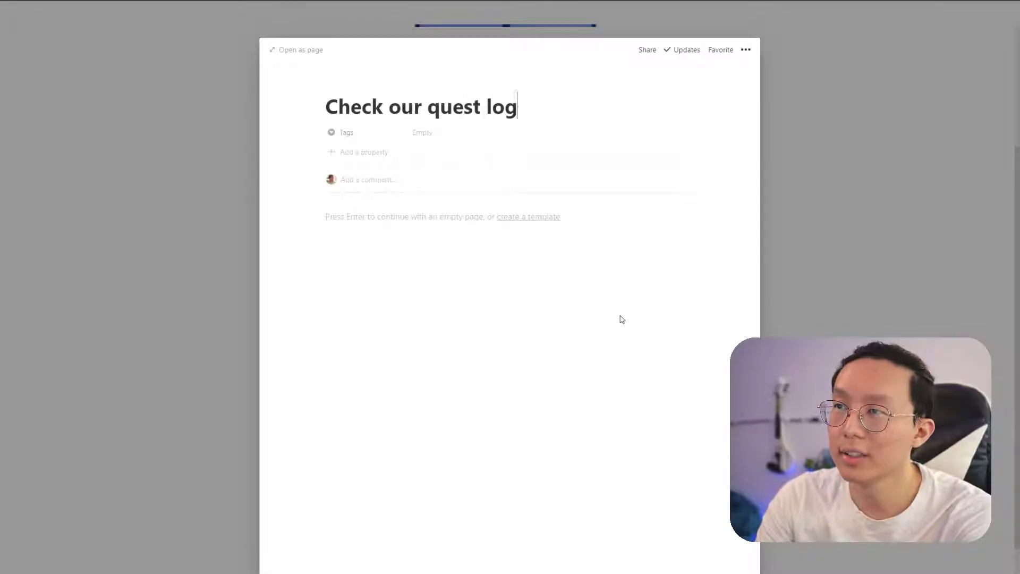
pyautogui.press('BackSpace')
pyautogui.press('BackSpace')
pyautogui.press('BackSpace')
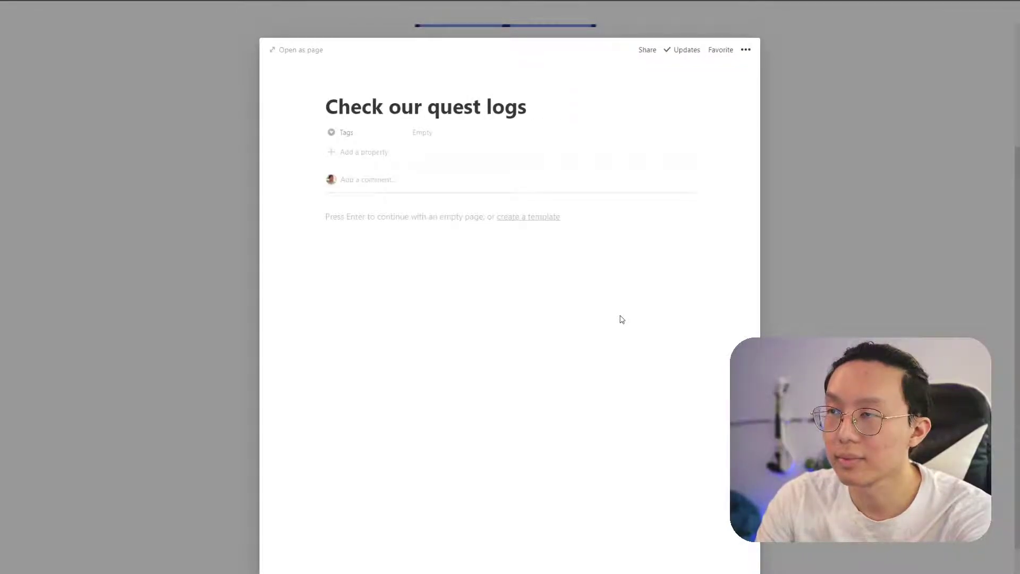
pyautogui.press('BackSpace')
pyautogui.press('BackSpace')
pyautogui.press('BackSpace')
pyautogui.press('BackSpace')
pyautogui.press('BackSpace')
pyautogui.write('board!')
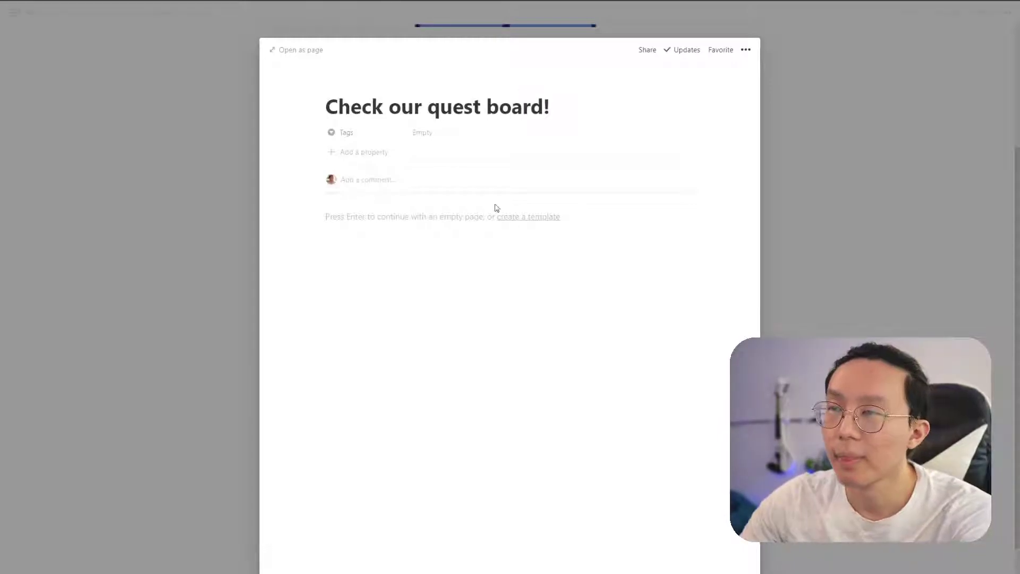
# - Tag the quest board card with a new option "Action" and close the card
pyautogui.click(463, 138)
pyautogui.write('Action')
pyautogui.press('Return')
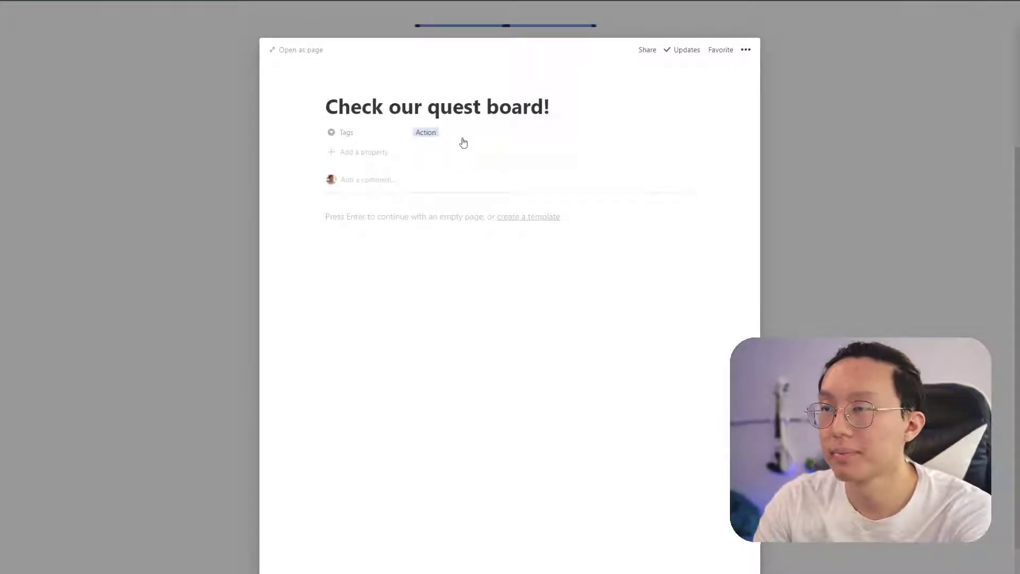
pyautogui.press('Escape')
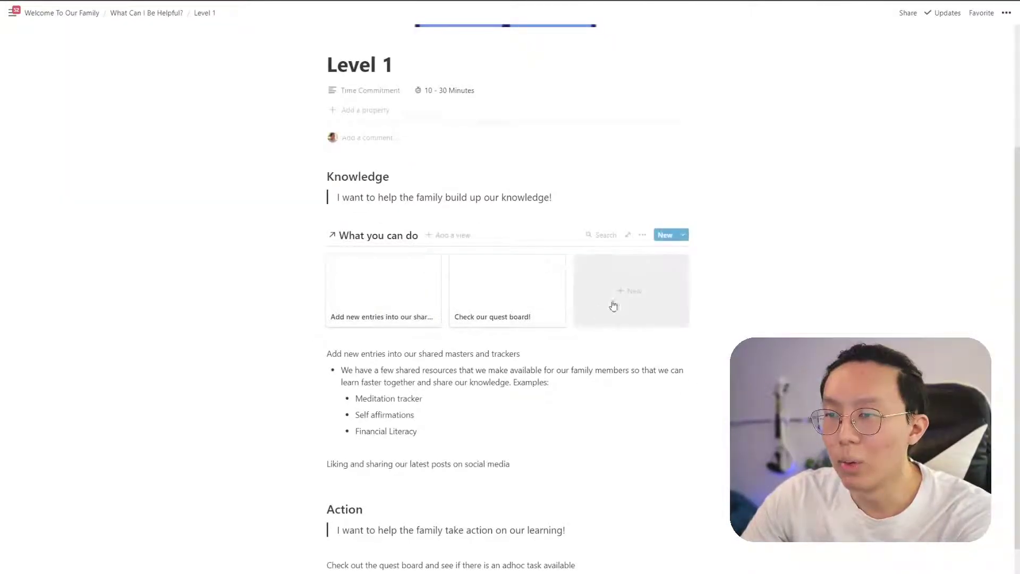
# - Add a third gallery card titled "Like and share our latest social media posts"
pyautogui.click(632, 296)
pyautogui.write('Like ')
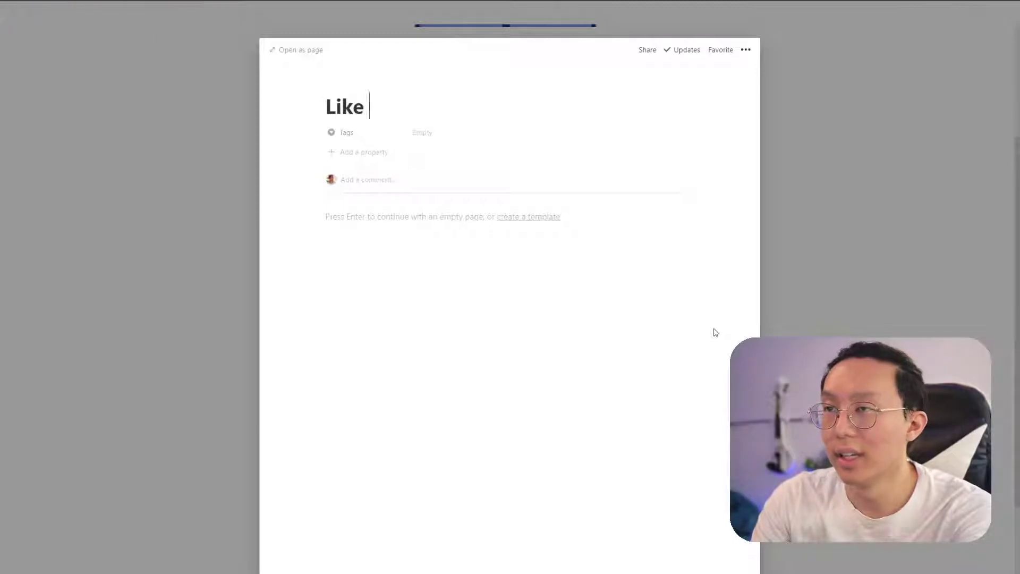
pyautogui.write('and share our latest ')
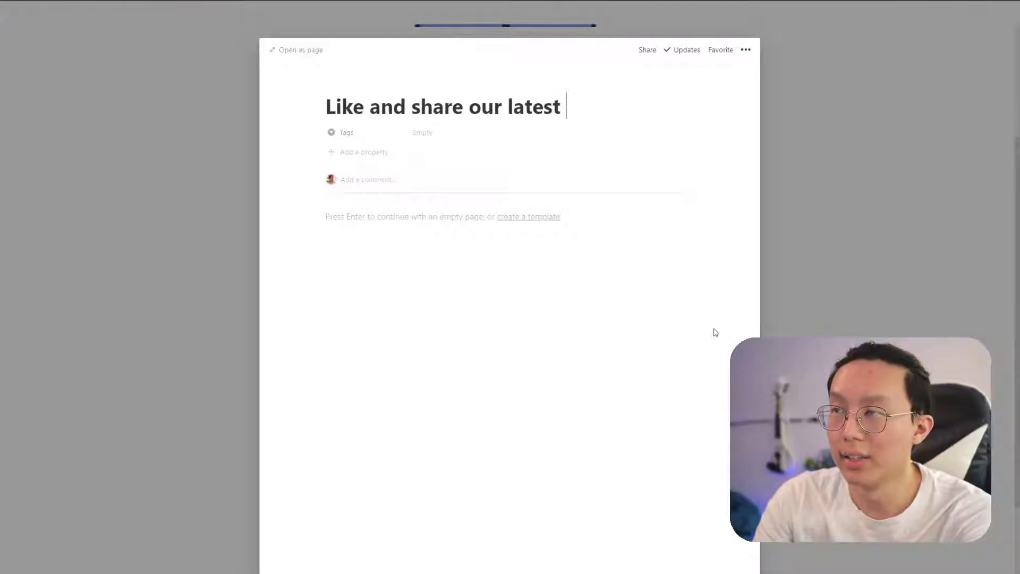
pyautogui.write('social media posts')
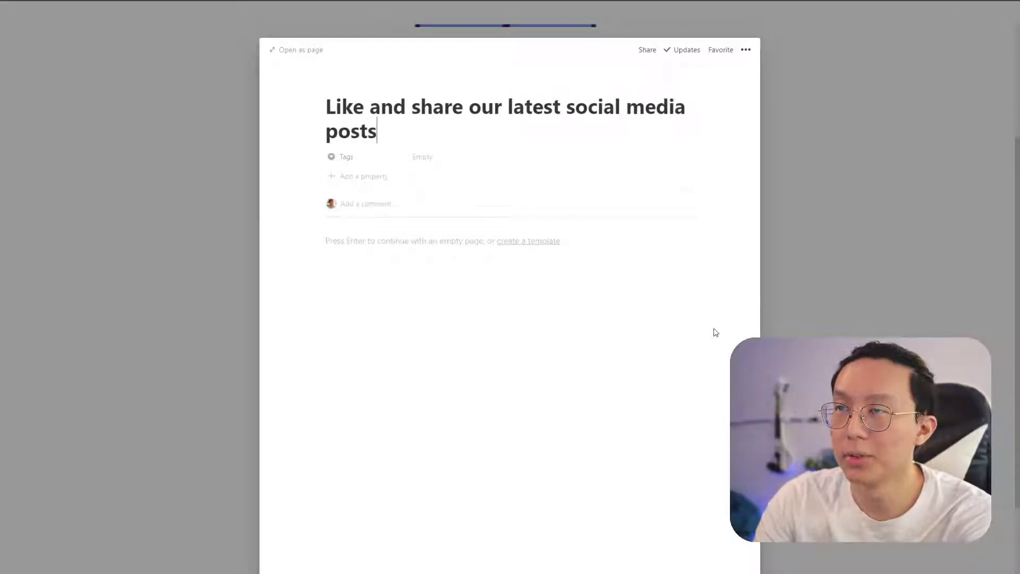
# - Tag the social media posts card as Knowledge and close it
pyautogui.click(489, 160)
pyautogui.click(476, 200)
pyautogui.click(425, 156)
pyautogui.click(445, 186)
pyautogui.press('Escape')
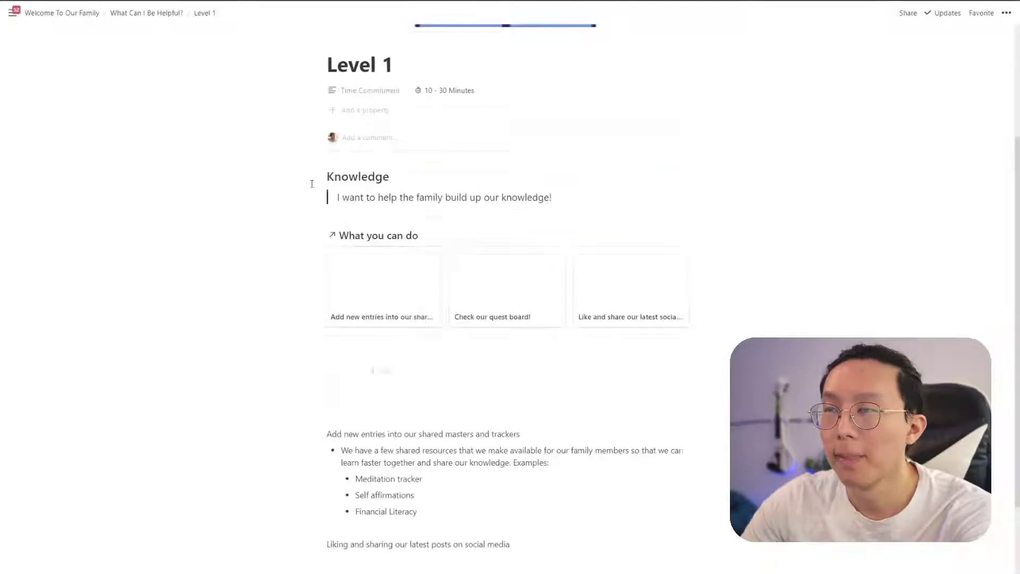
# - Reopen the social media posts card and replace its tag with a new option "Community"
pyautogui.click(594, 291)
pyautogui.click(481, 155)
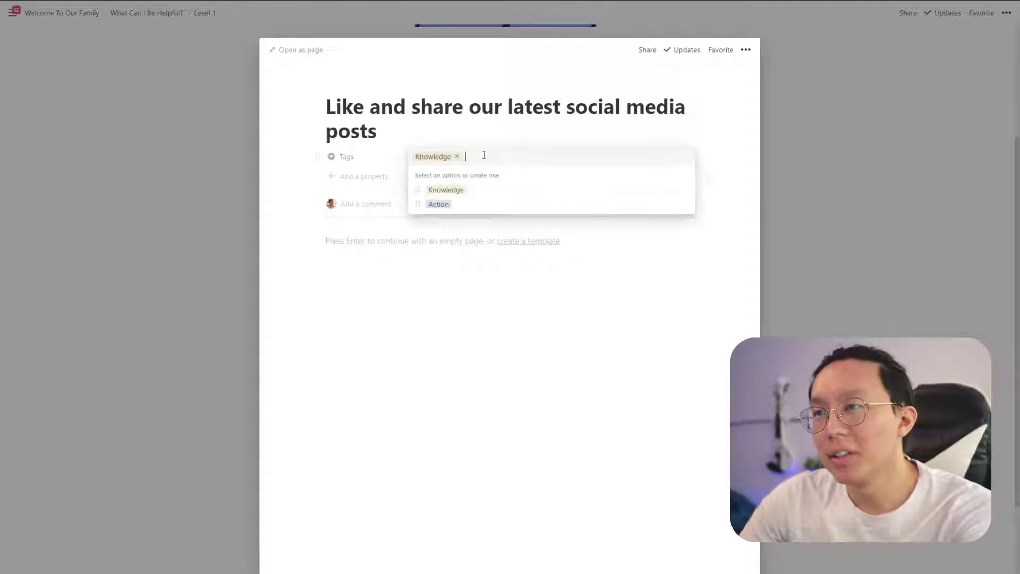
pyautogui.press('BackSpace')
pyautogui.write('Community')
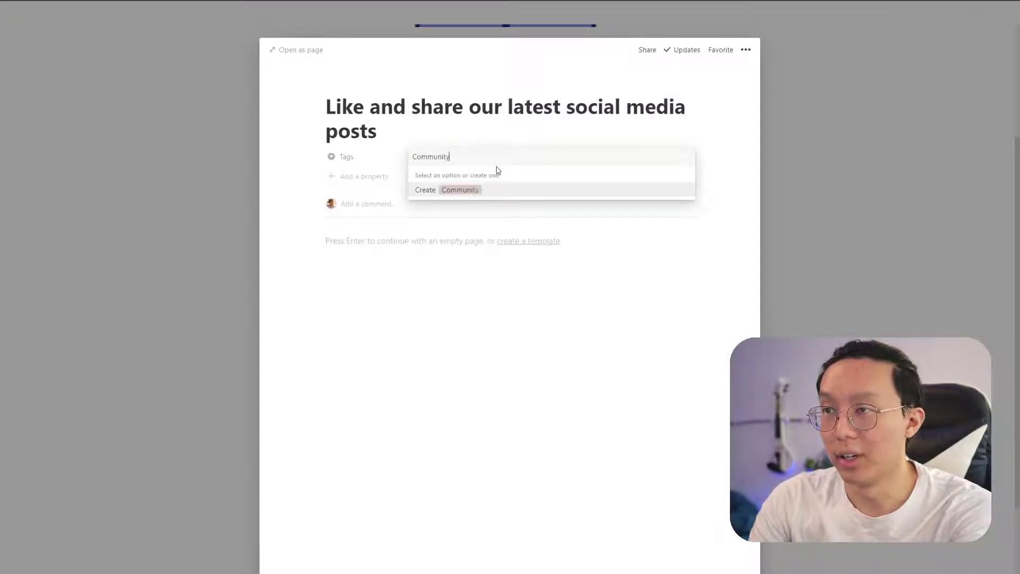
pyautogui.press('Return')
pyautogui.click(221, 230)
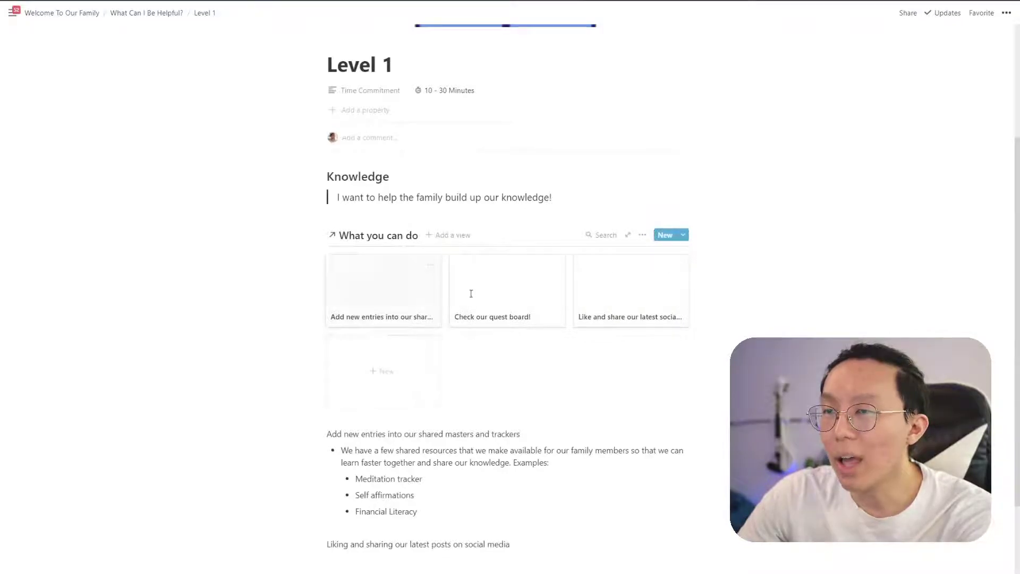
# - Show the Tags property on the cards of the "What you can do" gallery
pyautogui.click(644, 235)
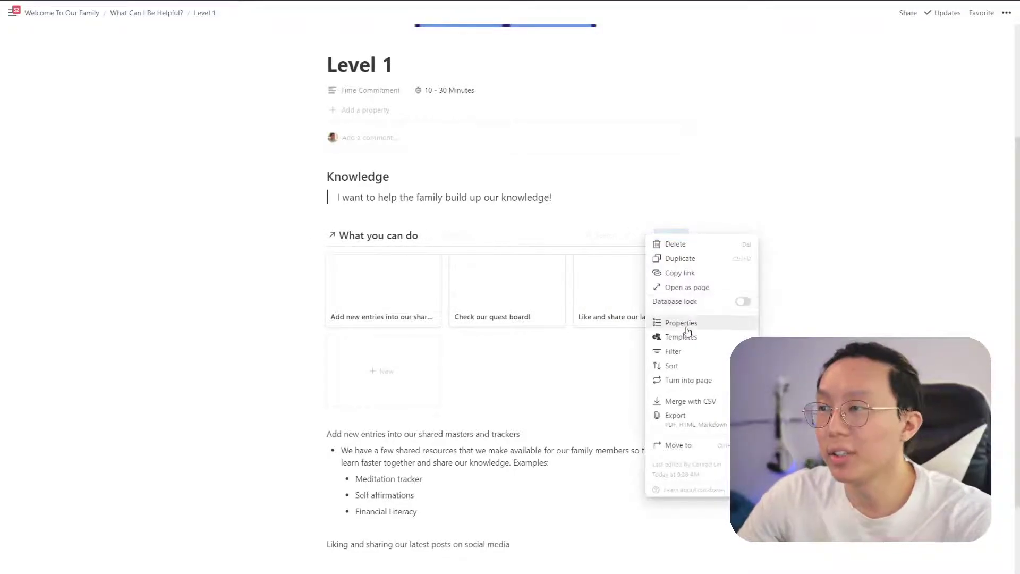
pyautogui.click(689, 326)
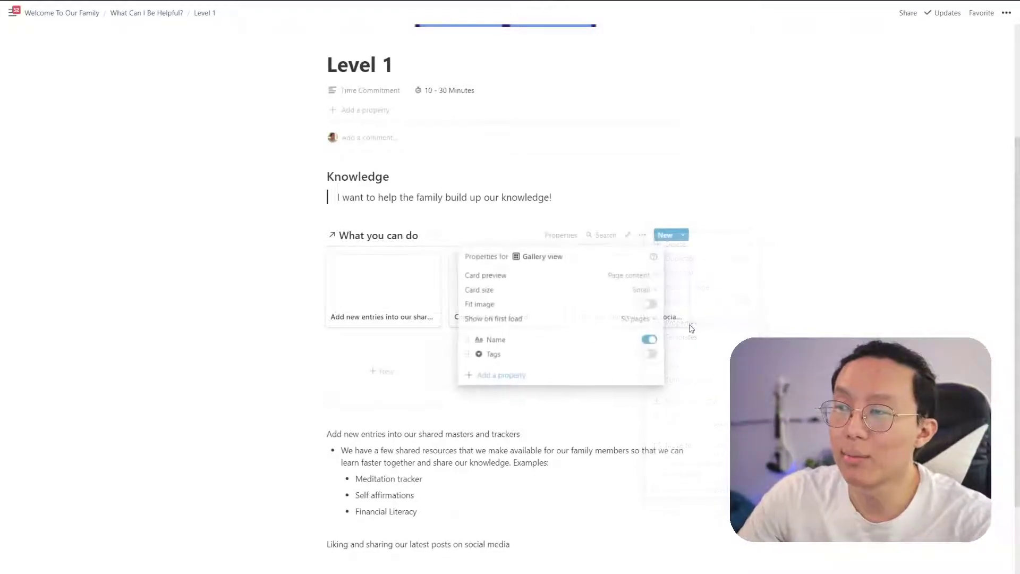
pyautogui.click(649, 353)
pyautogui.press('Escape')
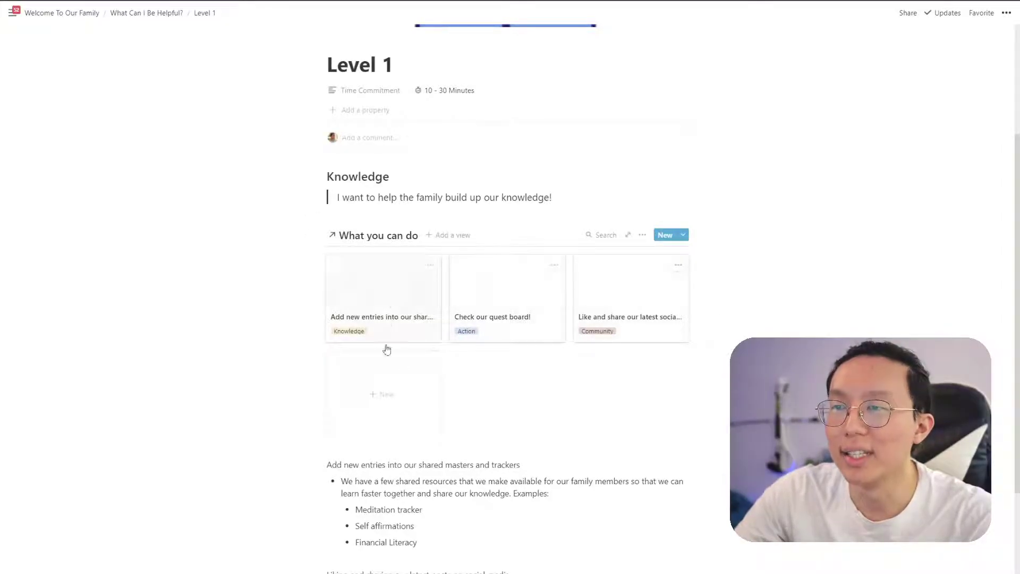
# - Copy the shared resources description into the "Add new entries into our shared masters" card as a quote, removing the trailing "Examples:"
pyautogui.tripleClick(462, 481)
pyautogui.hotkey('ctrl', 'c')
pyautogui.click(366, 311)
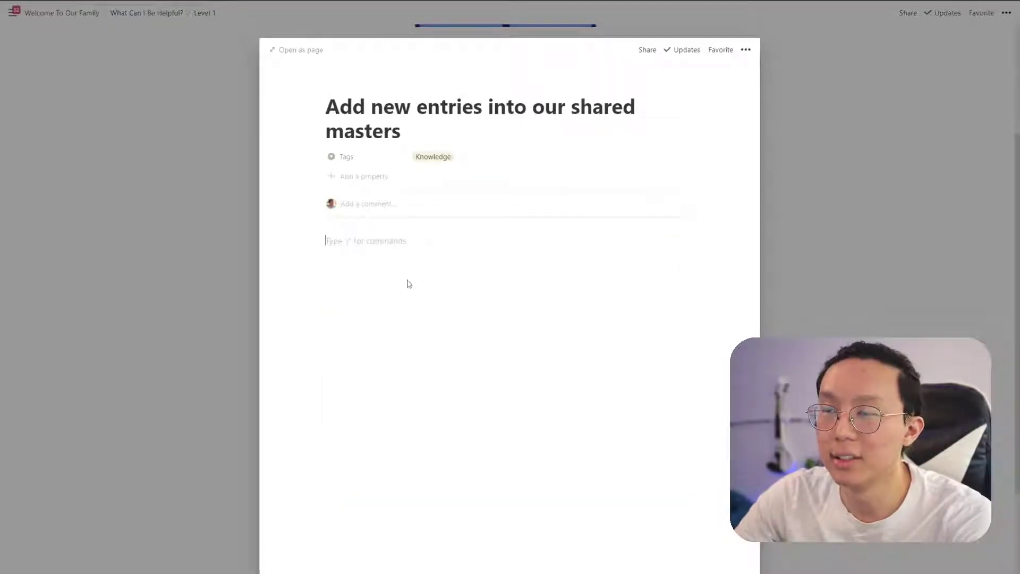
pyautogui.write('"')
pyautogui.hotkey('ctrl', 'v')
pyautogui.press('BackSpace')
pyautogui.press('BackSpace')
pyautogui.press('BackSpace')
pyautogui.press('BackSpace')
pyautogui.press('BackSpace')
pyautogui.press('BackSpace')
pyautogui.press('BackSpace')
pyautogui.press('BackSpace')
pyautogui.press('BackSpace')
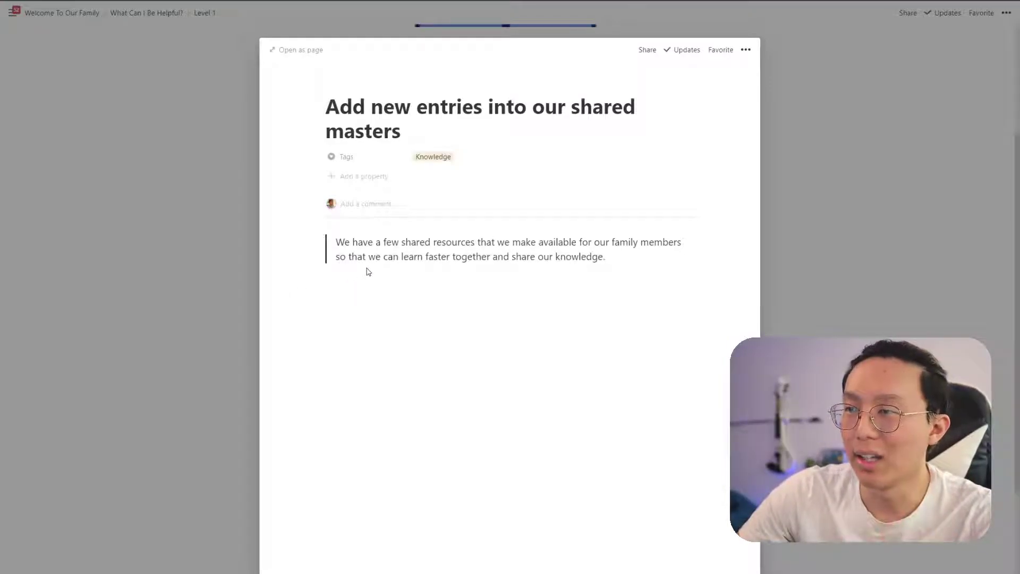
# - Copy the link of the Shared Repositories database and insert it below the quote as a linked database
pyautogui.press('Return')
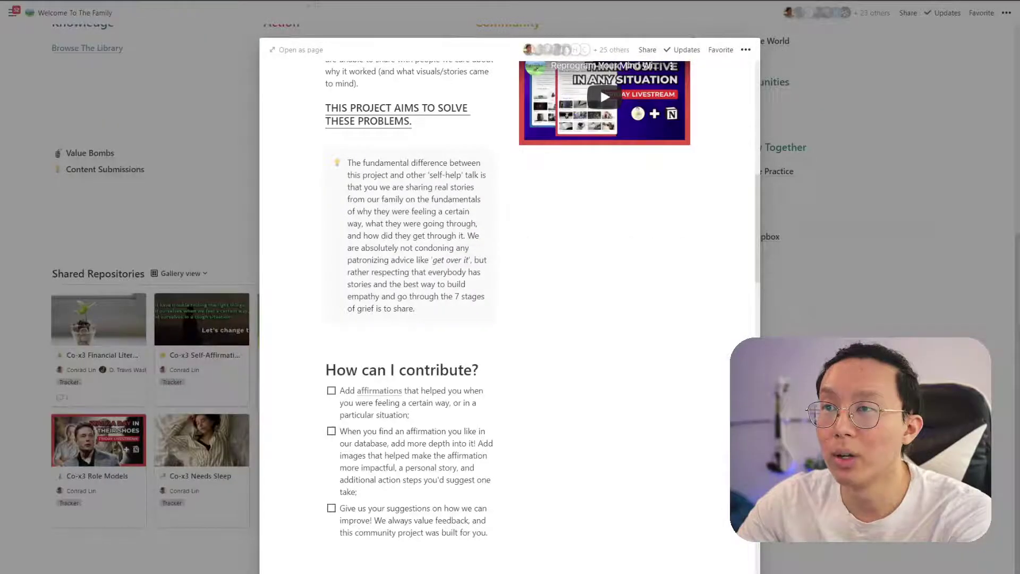
pyautogui.click(180, 209)
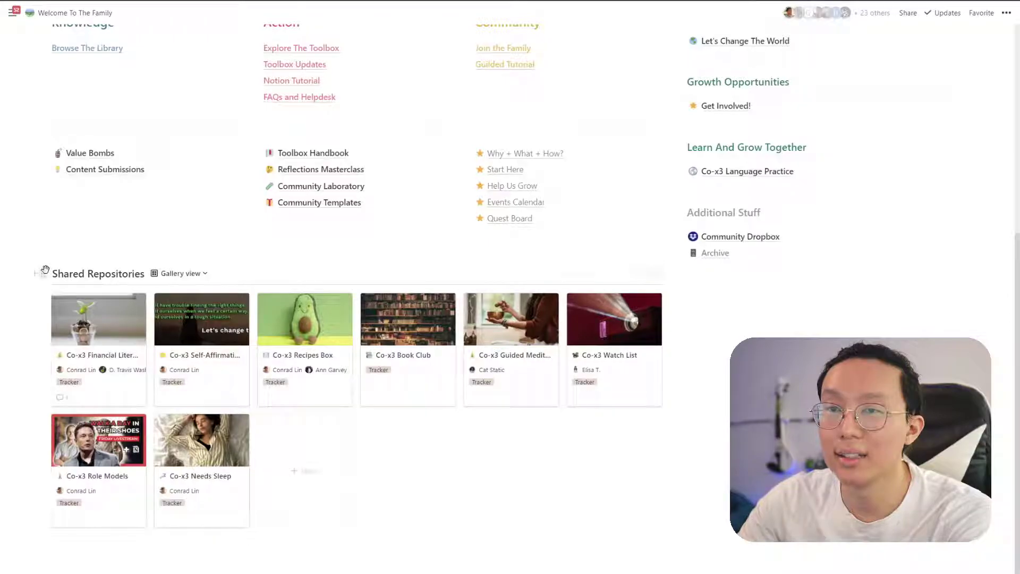
pyautogui.click(43, 273)
pyautogui.click(74, 288)
pyautogui.press('Escape')
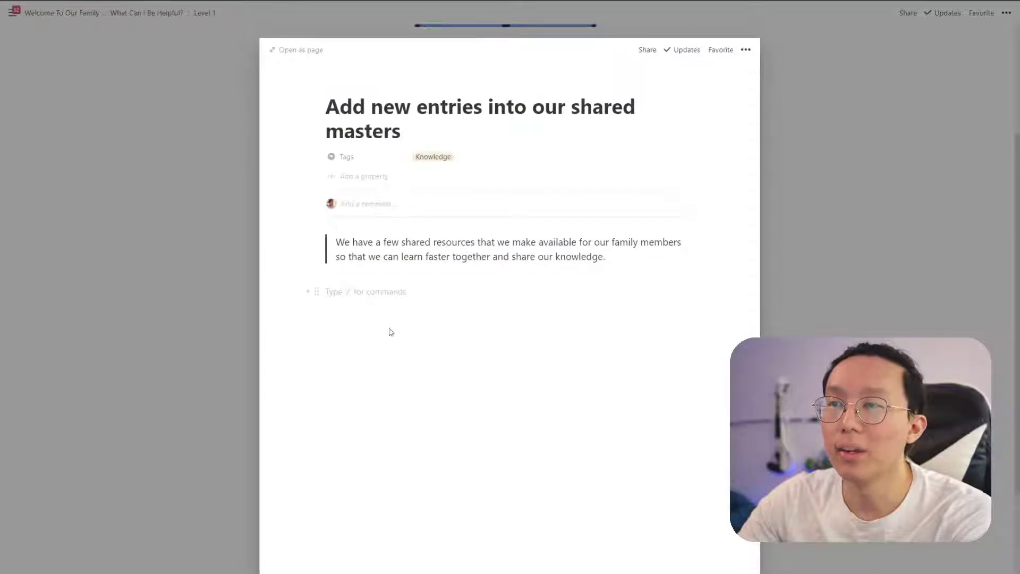
pyautogui.hotkey('ctrl', 'v')
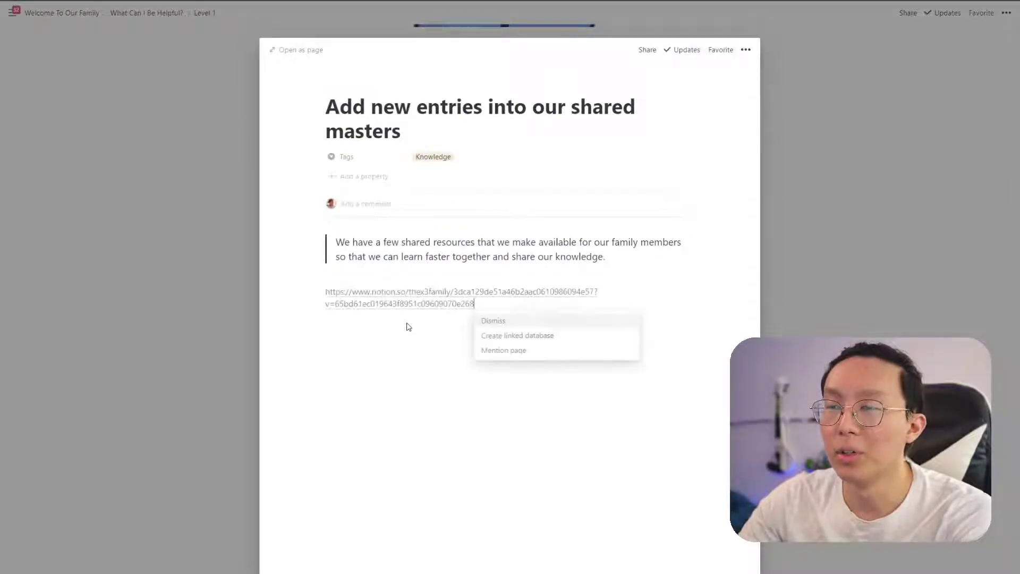
pyautogui.click(547, 336)
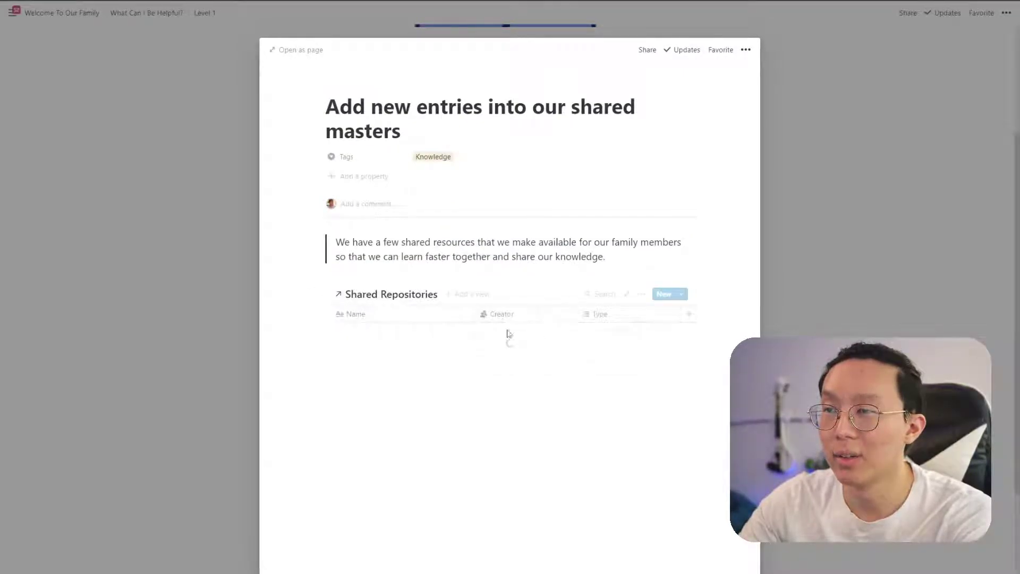
# - Add a List view to the linked Shared Repositories database and delete its Table view
pyautogui.click(455, 296)
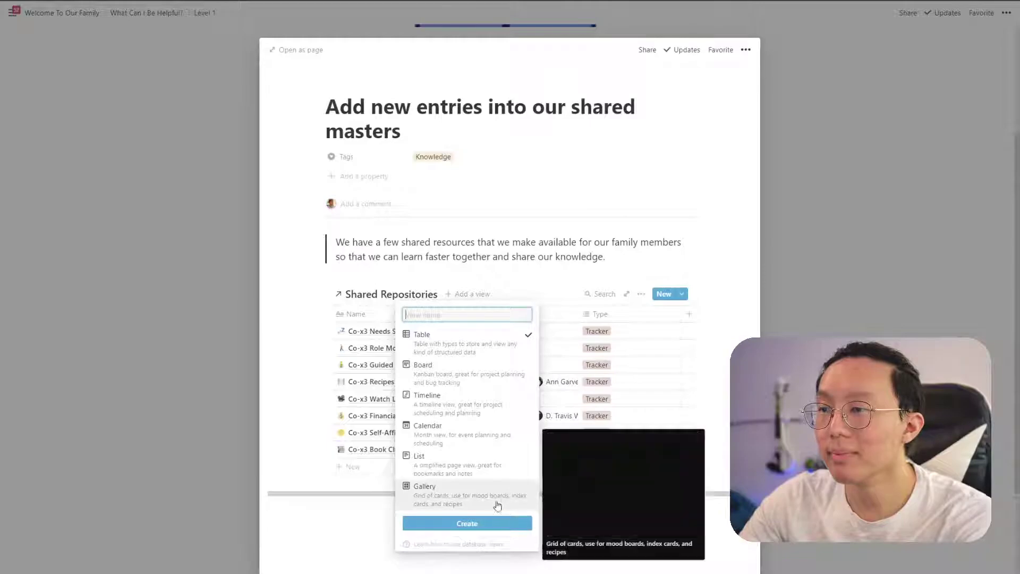
pyautogui.click(440, 465)
pyautogui.click(466, 524)
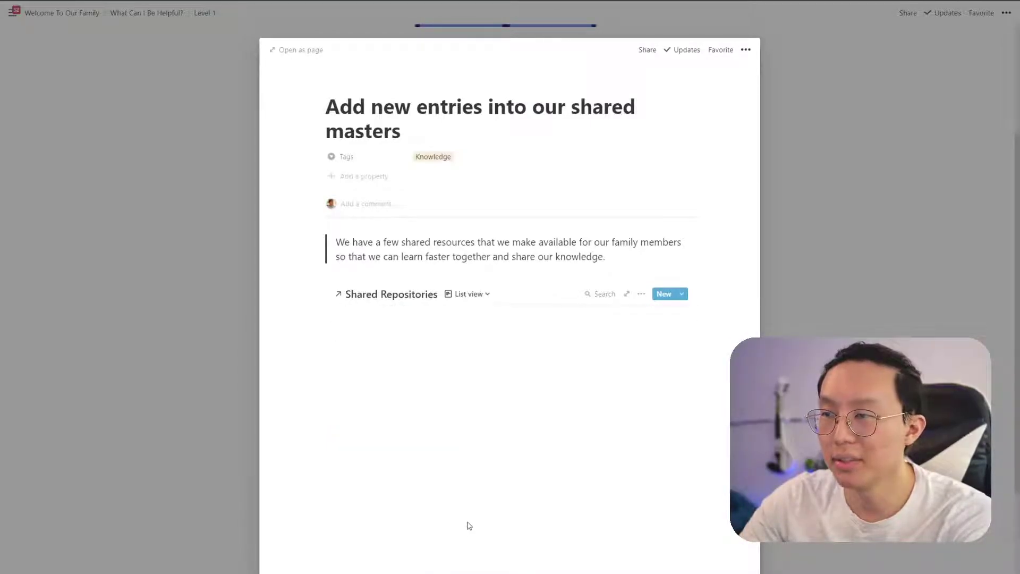
pyautogui.click(480, 300)
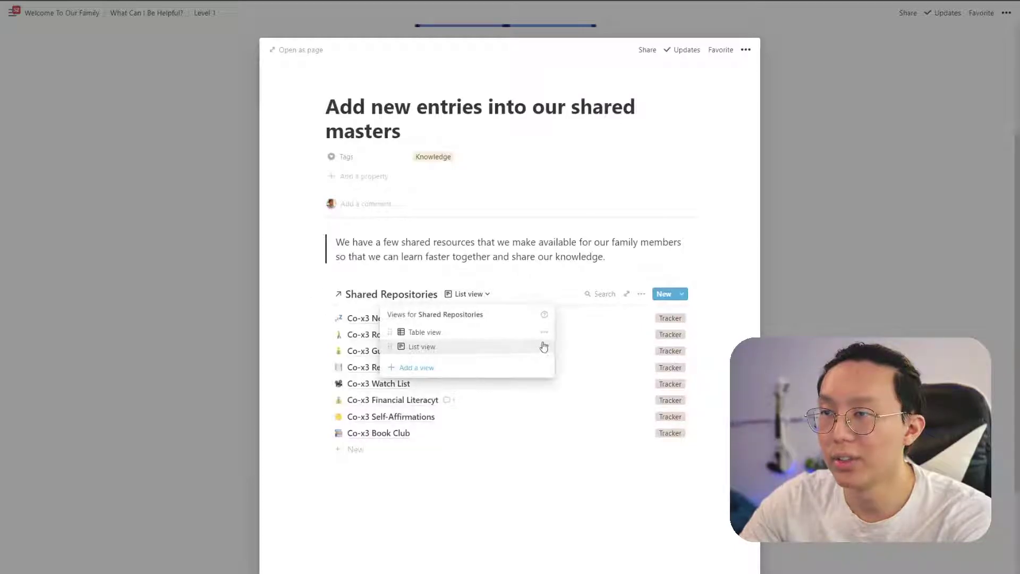
pyautogui.click(545, 333)
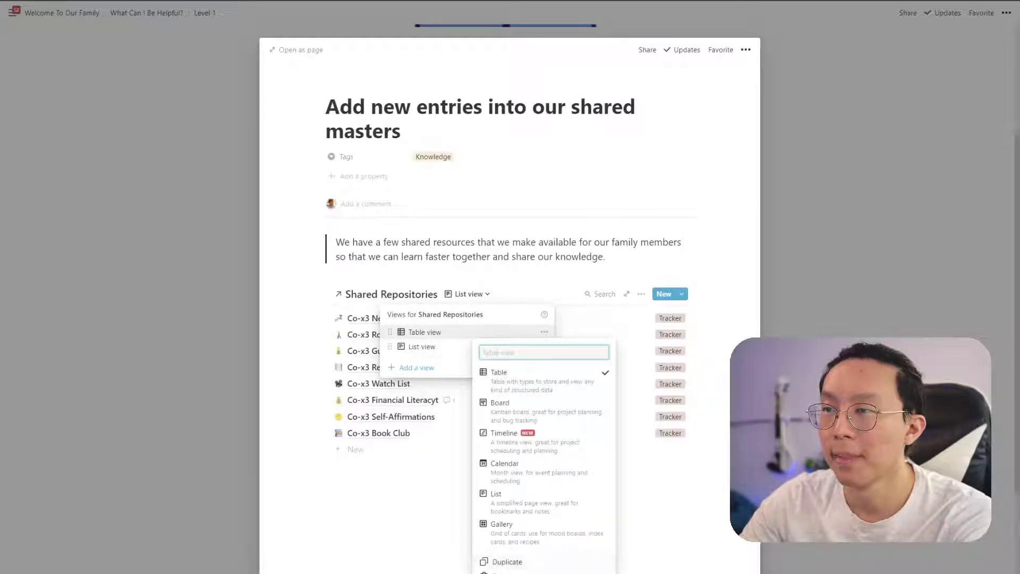
pyautogui.press('Delete')
pyautogui.click(509, 327)
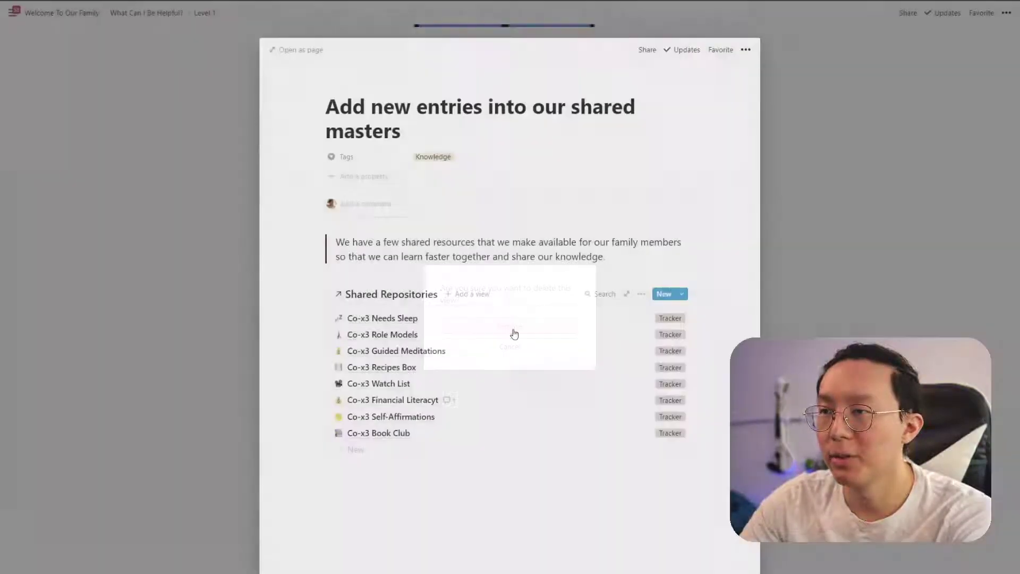
# - Correct the misspelled financial repository's title to "Co-x3 Financial Literacy" and return to the shared masters card
pyautogui.click(641, 296)
pyautogui.click(462, 405)
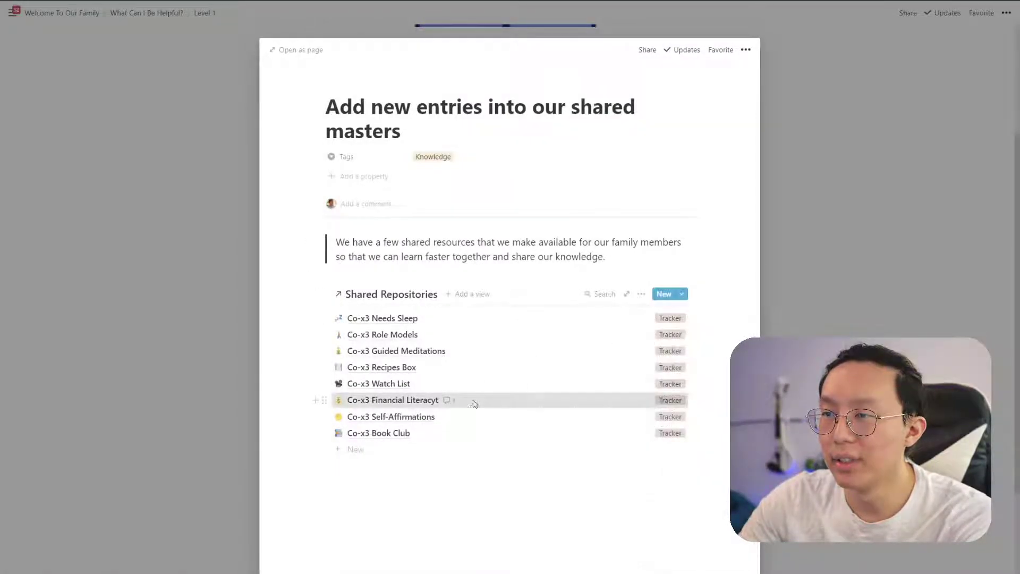
pyautogui.click(474, 404)
pyautogui.click(576, 249)
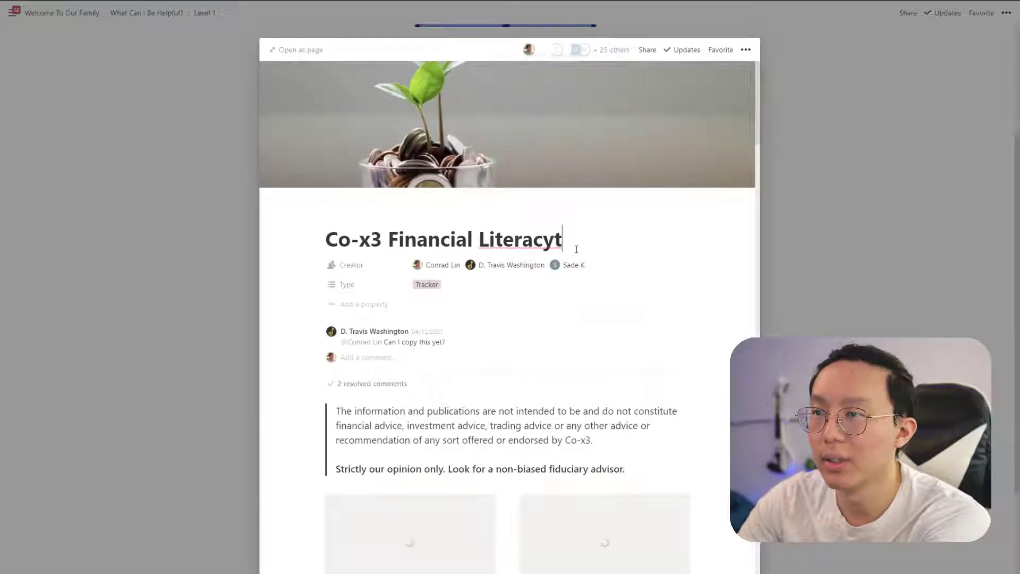
pyautogui.press('BackSpace')
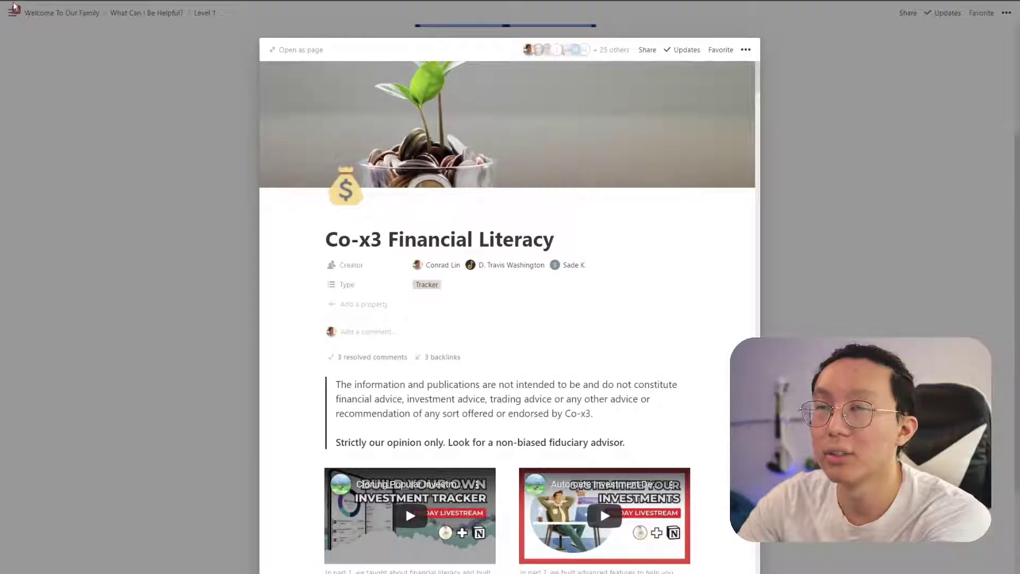
pyautogui.hotkey('ctrl', '[')
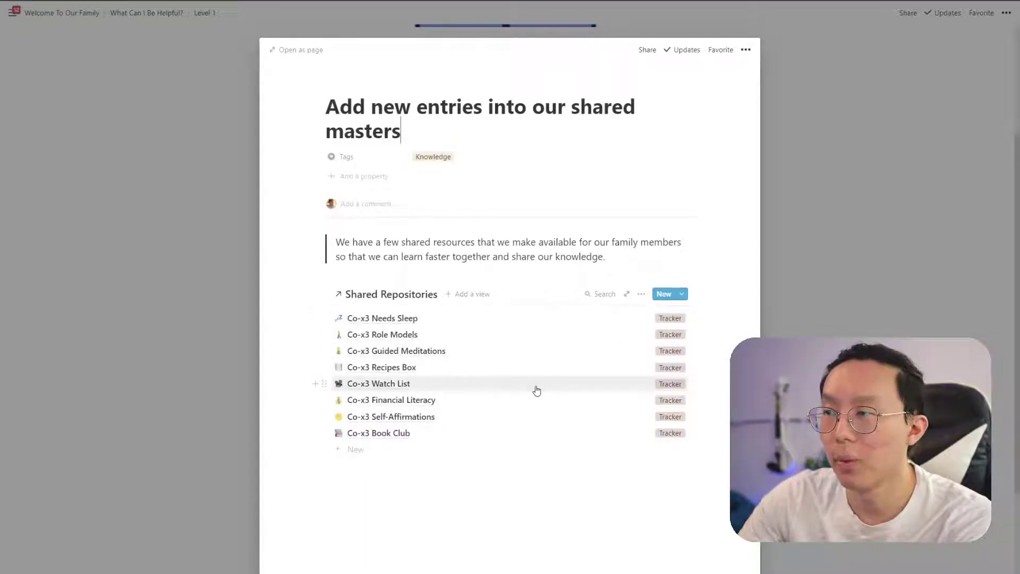
# - Hide the Type property in the Shared Repositories list
pyautogui.click(641, 293)
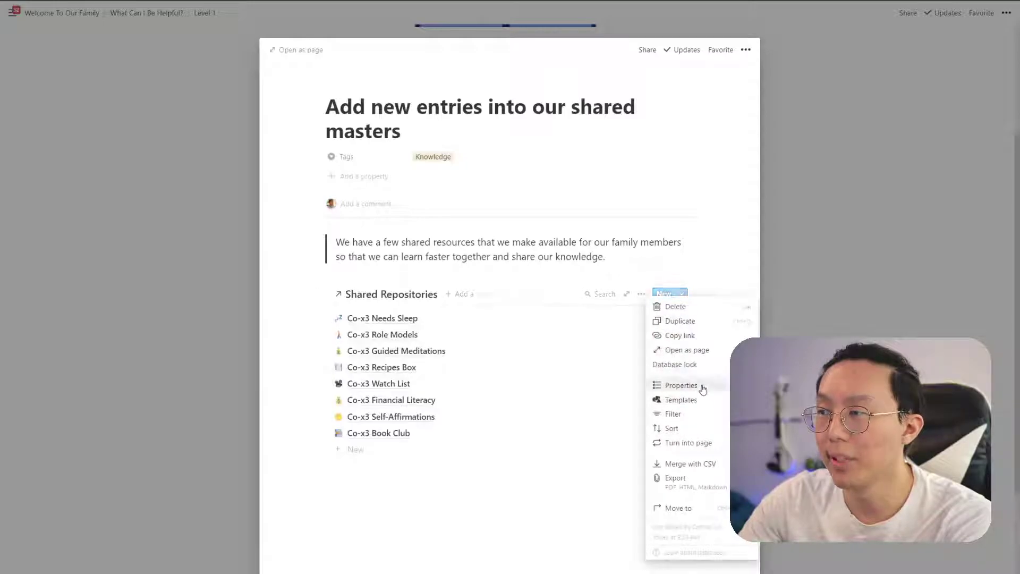
pyautogui.click(669, 383)
pyautogui.click(648, 355)
pyautogui.click(410, 342)
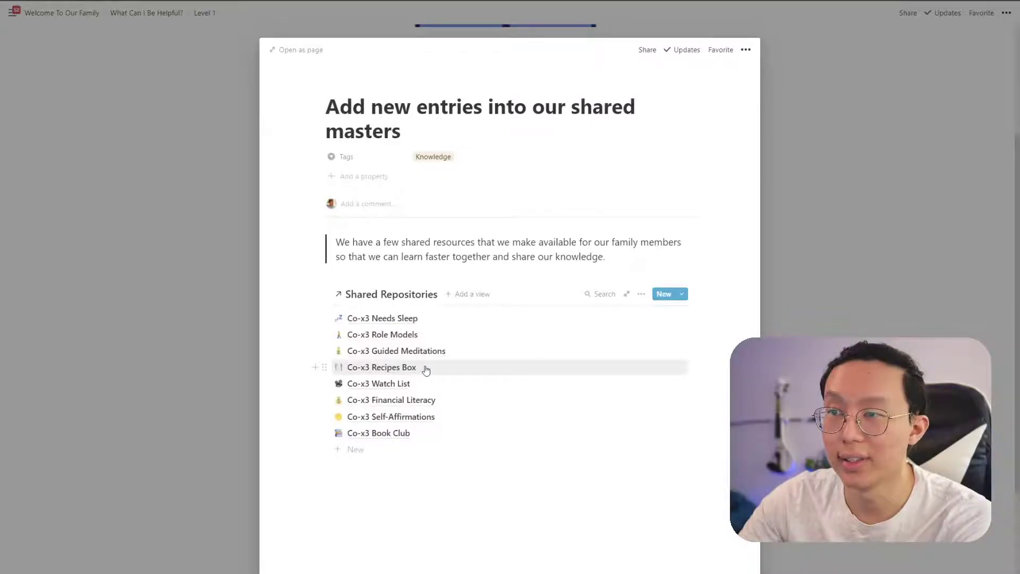
# - Open the Co-x3 Recipes Box entry and add a text property named "How you can help!"
pyautogui.click(425, 370)
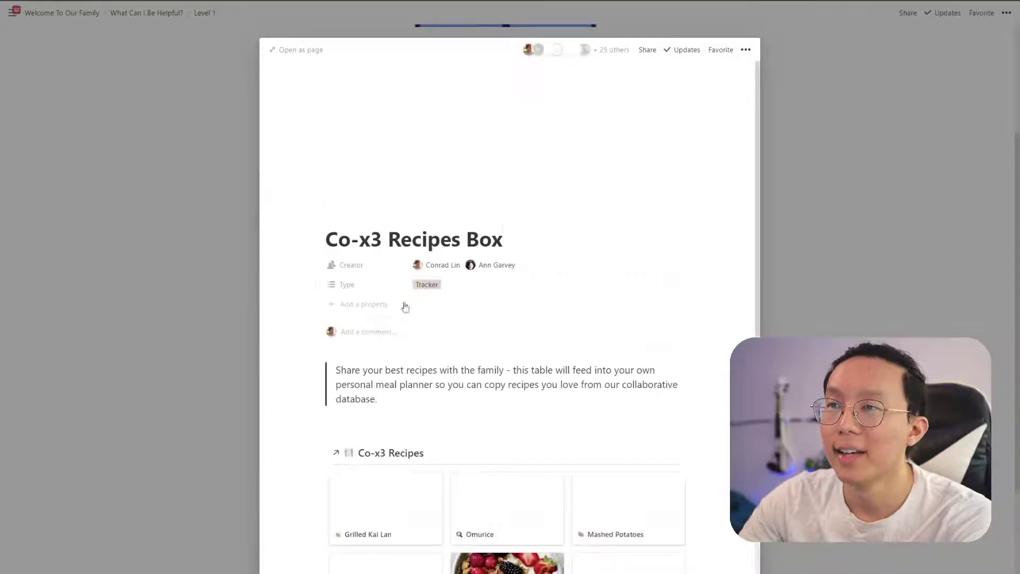
pyautogui.click(381, 311)
pyautogui.moveTo(360, 363)
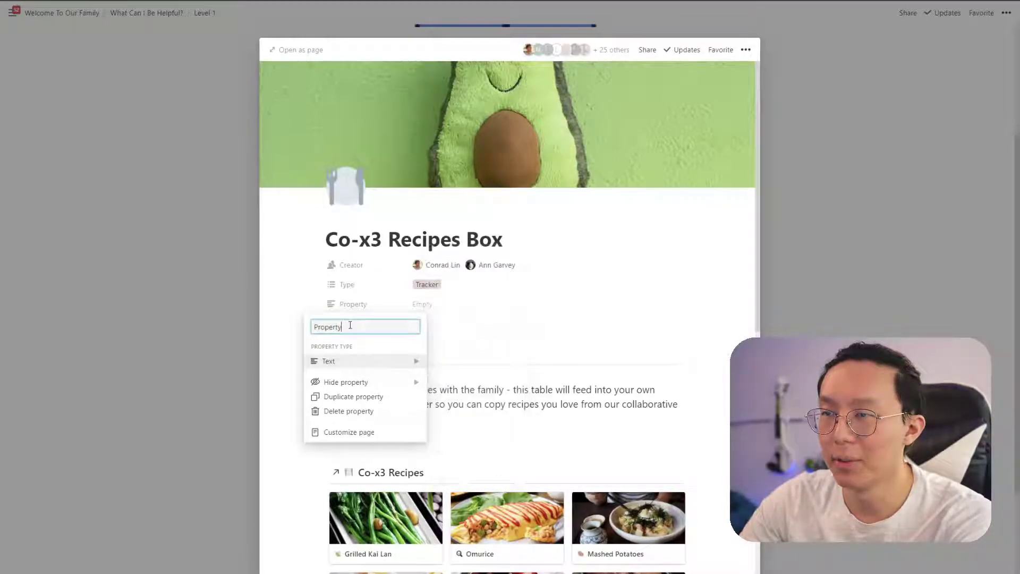
pyautogui.write('How you ')
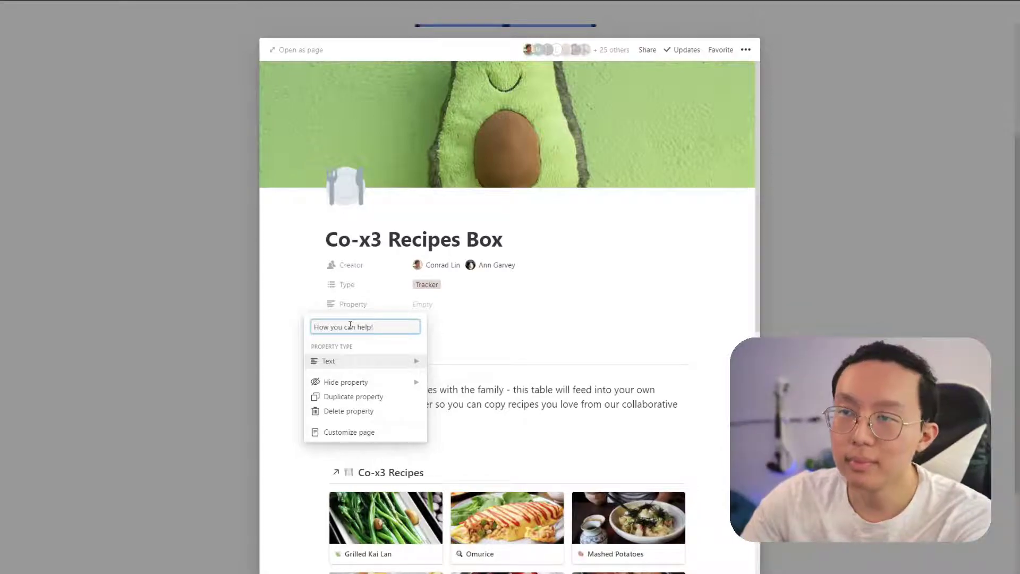
pyautogui.write('can help!')
pyautogui.press('Return')
# - Fill in "How you can help!" with "Add your favourite recipes that you'd like to share with the family!" and return to the card
pyautogui.click(439, 306)
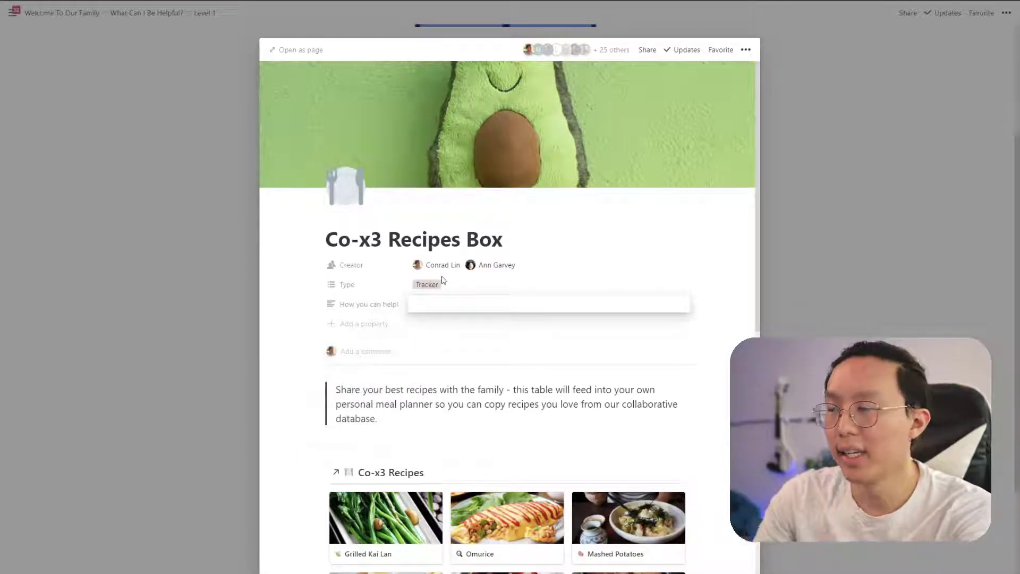
pyautogui.write('Add yo')
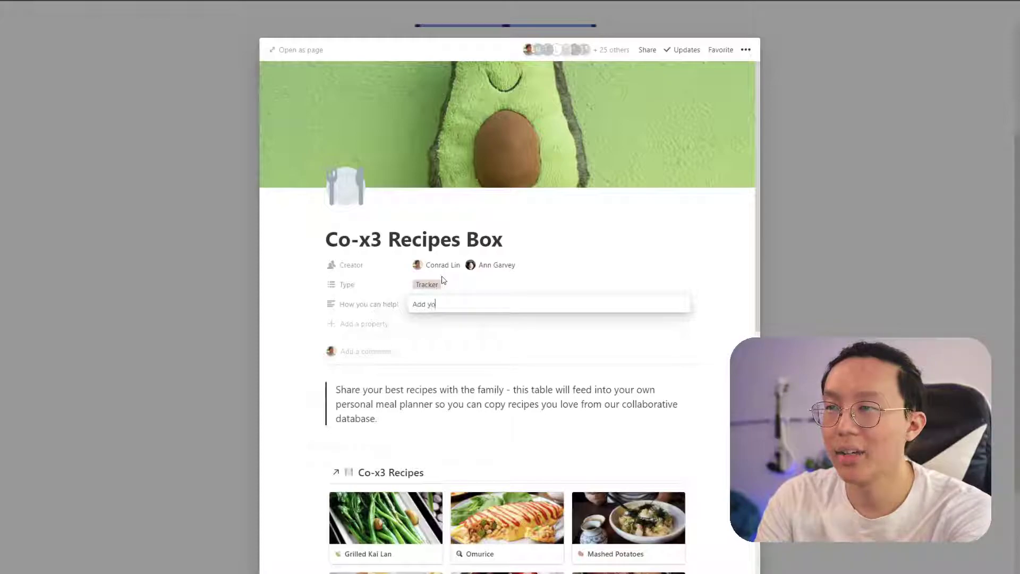
pyautogui.write('ur favourite recipes that')
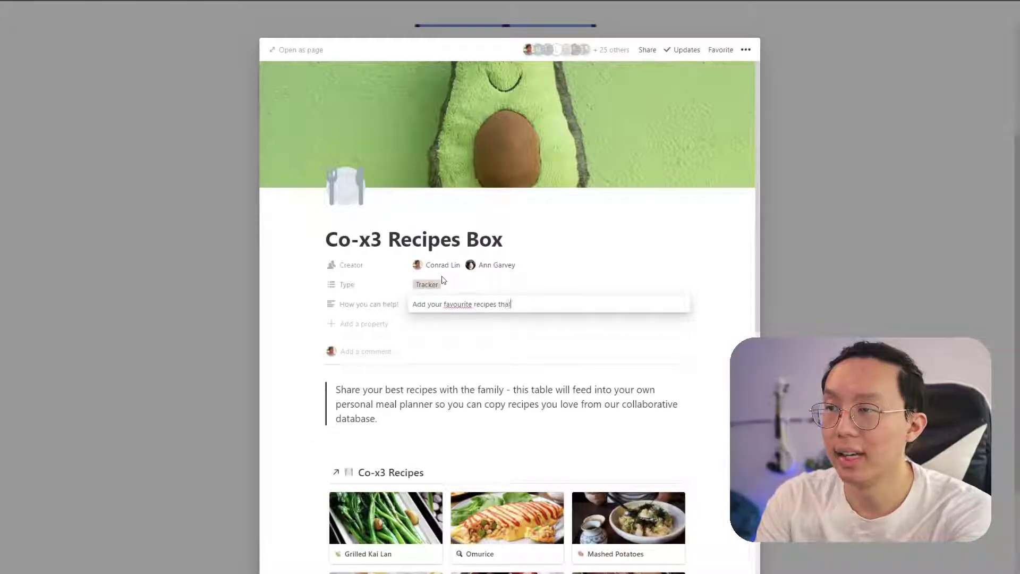
pyautogui.write(" you'd like to sharea")
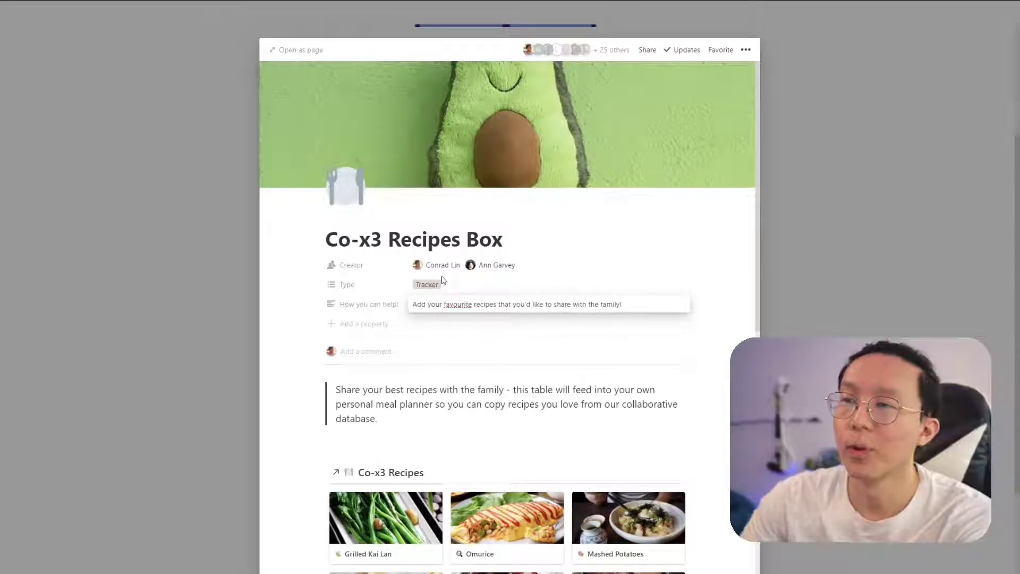
pyautogui.press('Escape')
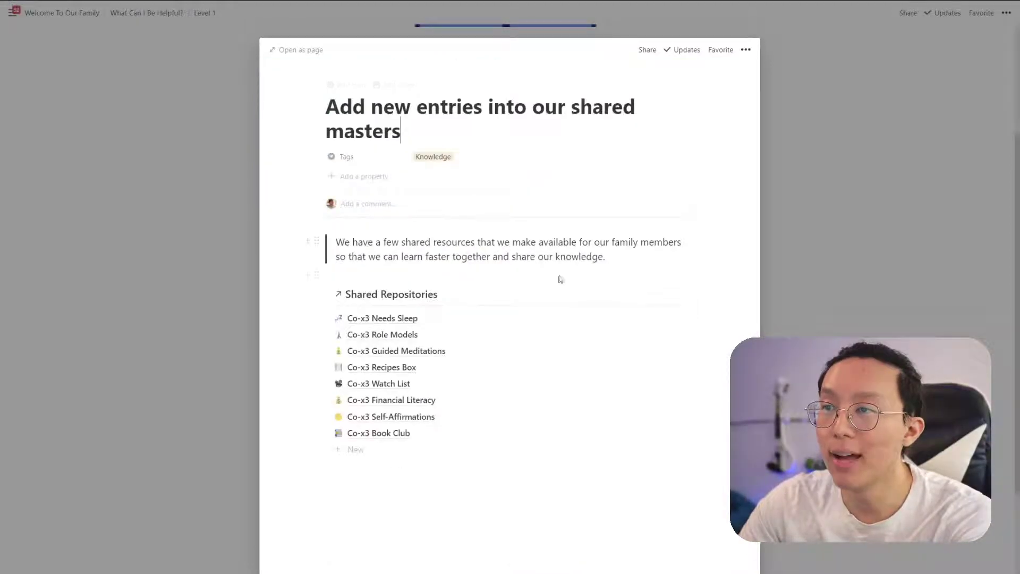
# - Show the "How you can help!" property in the Shared Repositories list
pyautogui.click(641, 298)
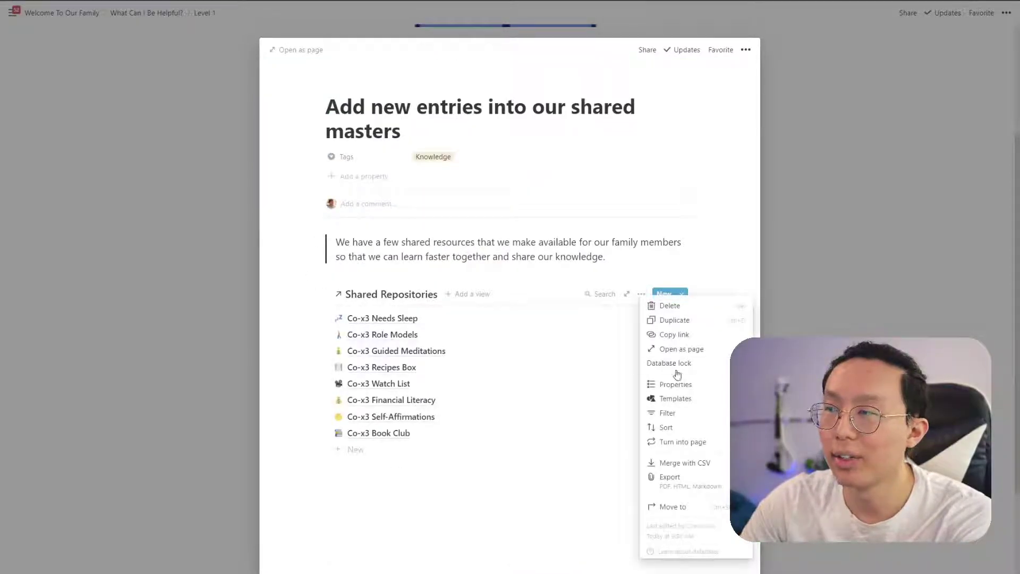
pyautogui.click(683, 383)
pyautogui.click(648, 383)
pyautogui.press('Escape')
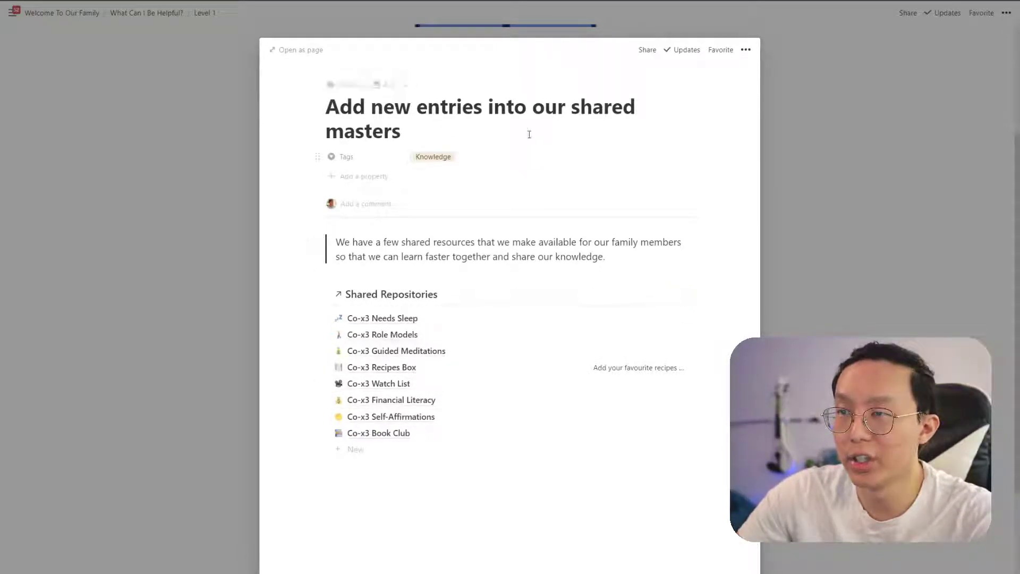
# - Rename the card to "Add content into our shared repositories"
pyautogui.doubleClick(385, 128)
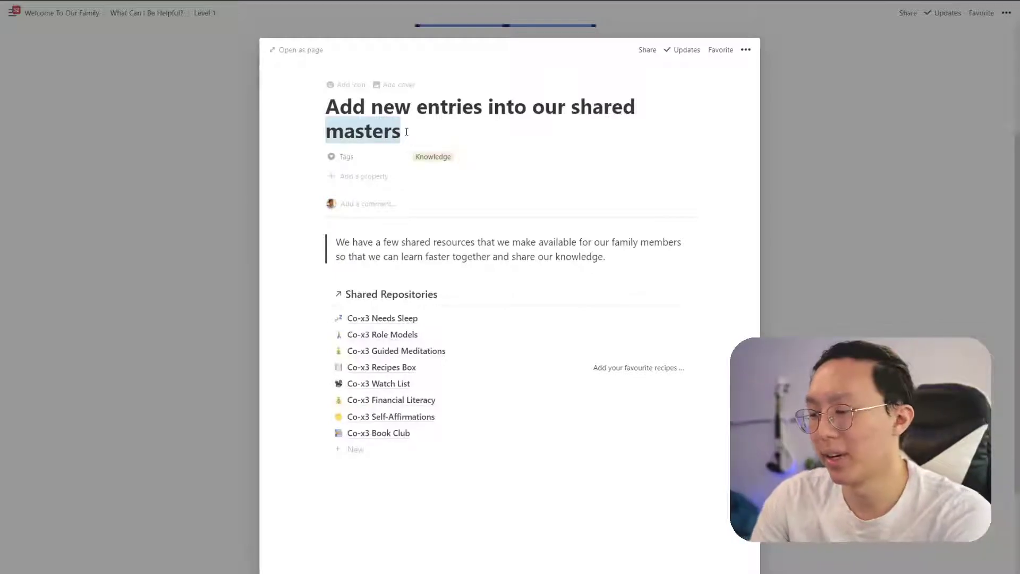
pyautogui.write('repositori')
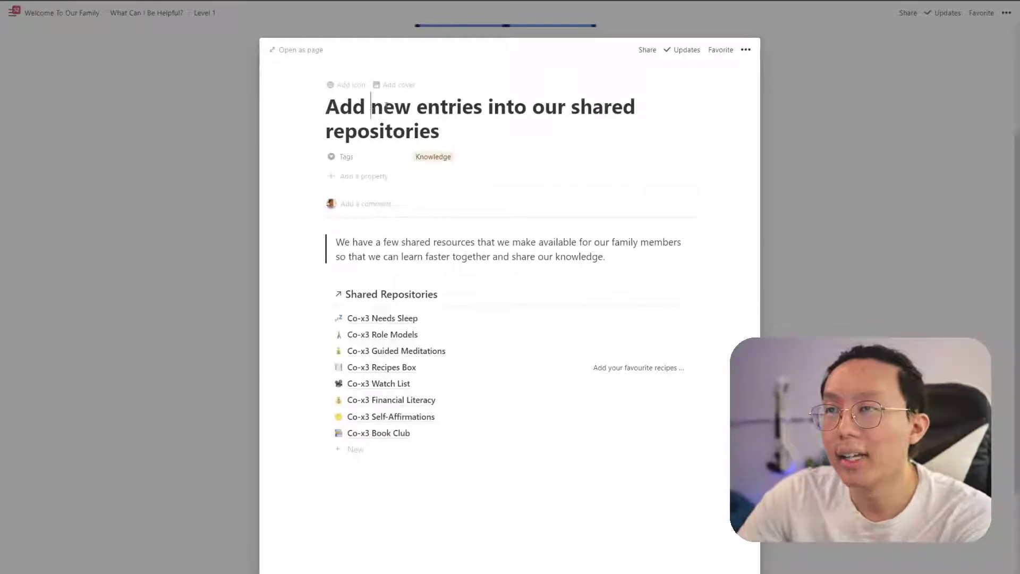
pyautogui.moveTo(375, 106); pyautogui.dragTo(485, 112)
pyautogui.write('content')
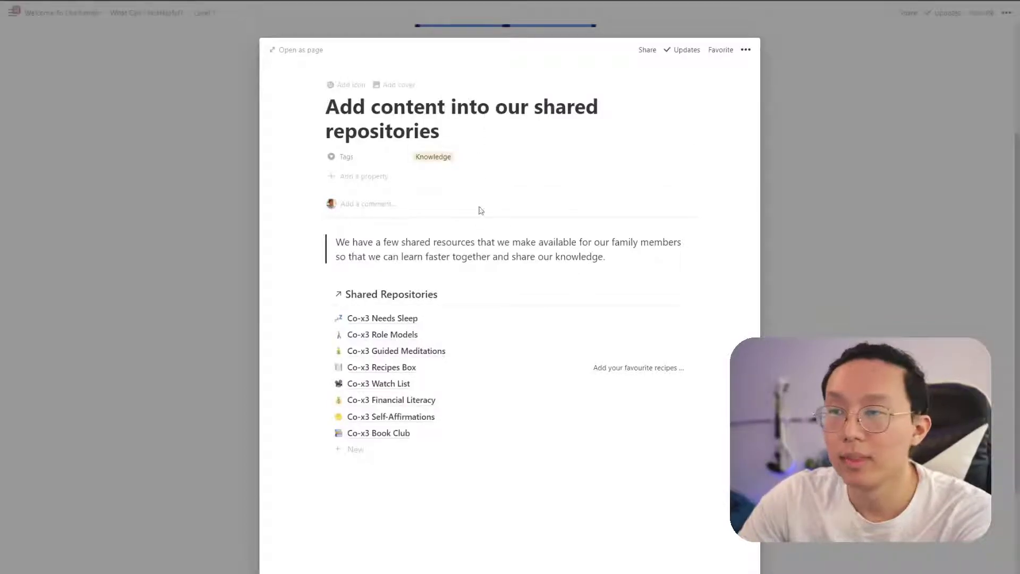
# - Open the Co-x3 Financial Literacy entry, fill in "How you can help!" with "Enrich investment types information, add best practices", and return to the card
pyautogui.click(569, 399)
pyautogui.scroll(-15, 540, 368)
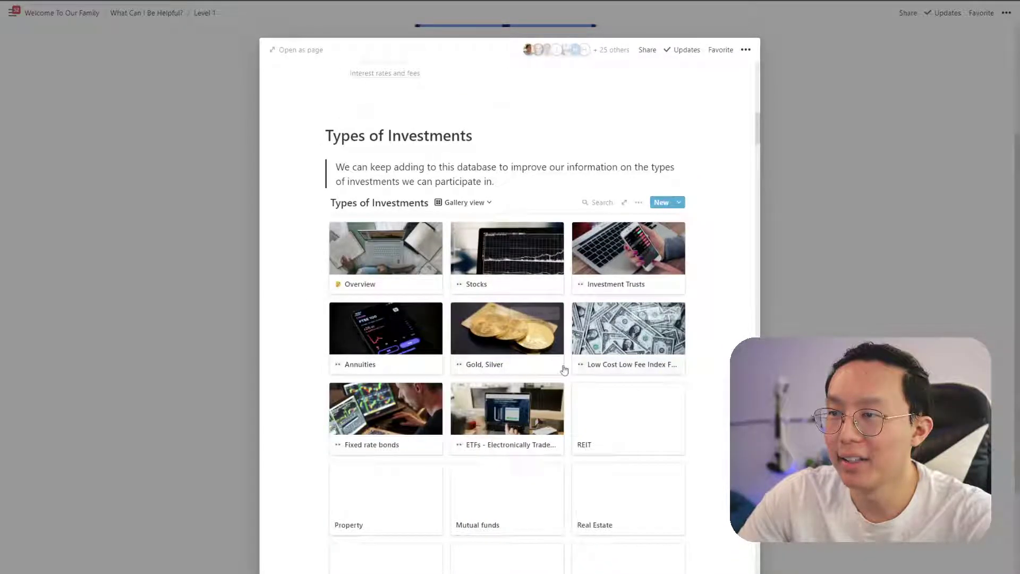
pyautogui.scroll(-7, 564, 363)
pyautogui.scroll(20, 586, 361)
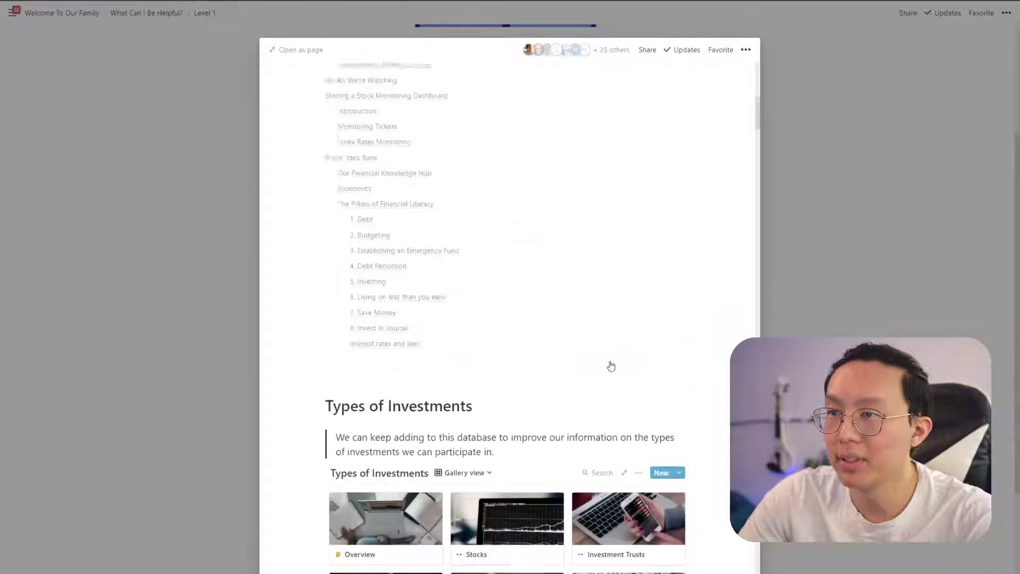
pyautogui.scroll(3, 610, 366)
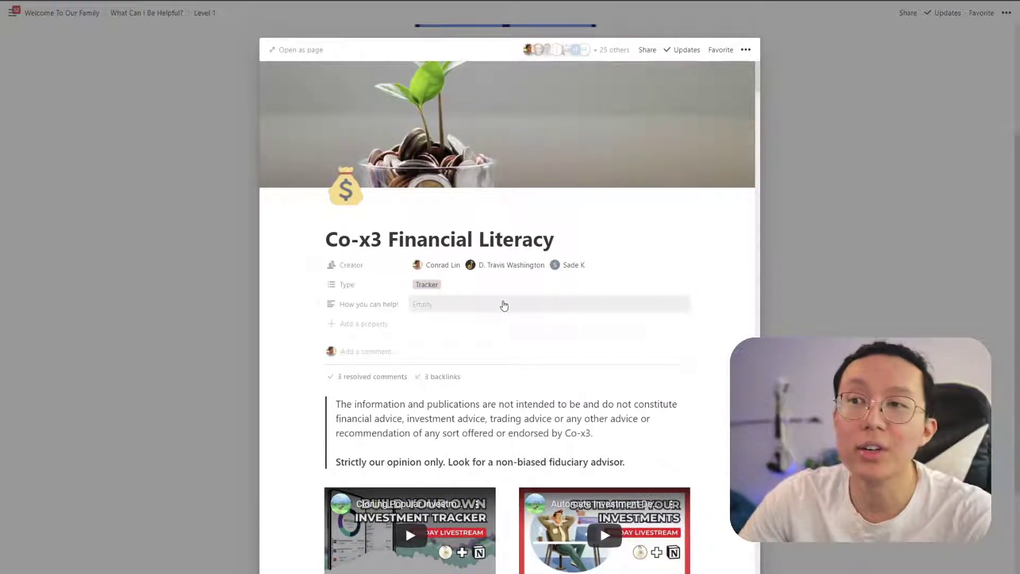
pyautogui.click(542, 298)
pyautogui.write('Ad')
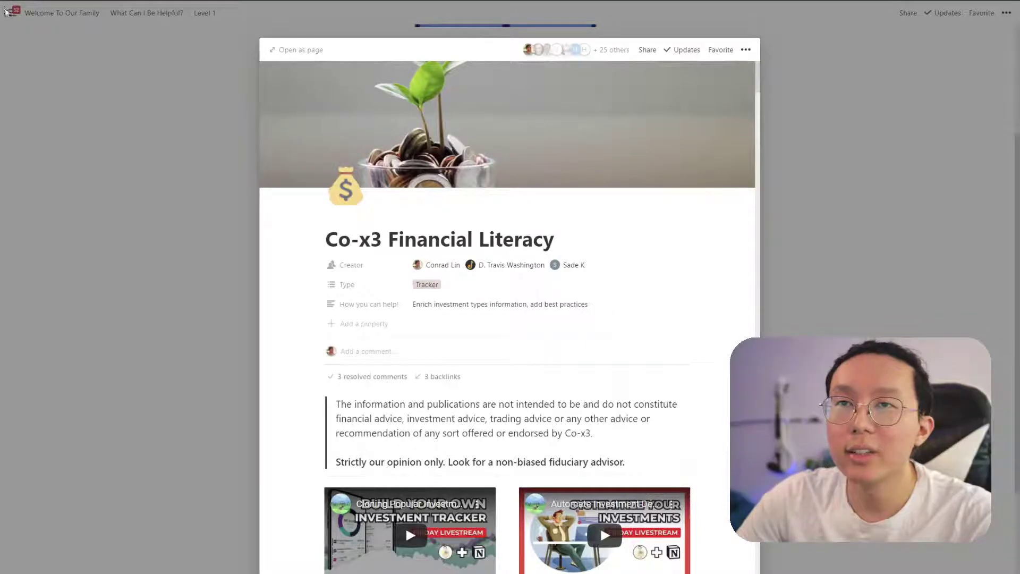
pyautogui.hotkey('ctrl', '[')
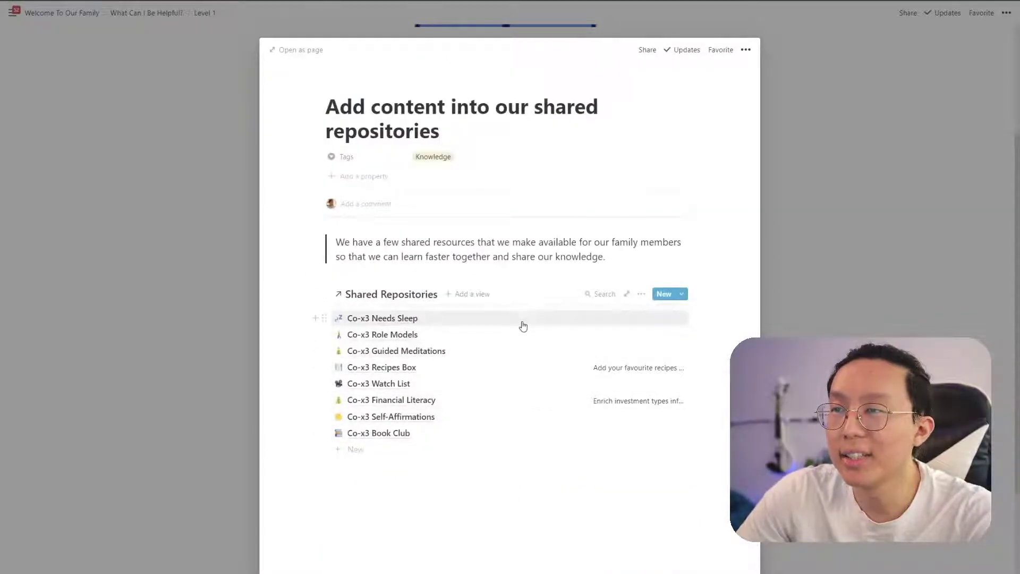
# - Filter the Shared Repositories list view to entries whose "How you can help!" property is not empty
pyautogui.click(645, 296)
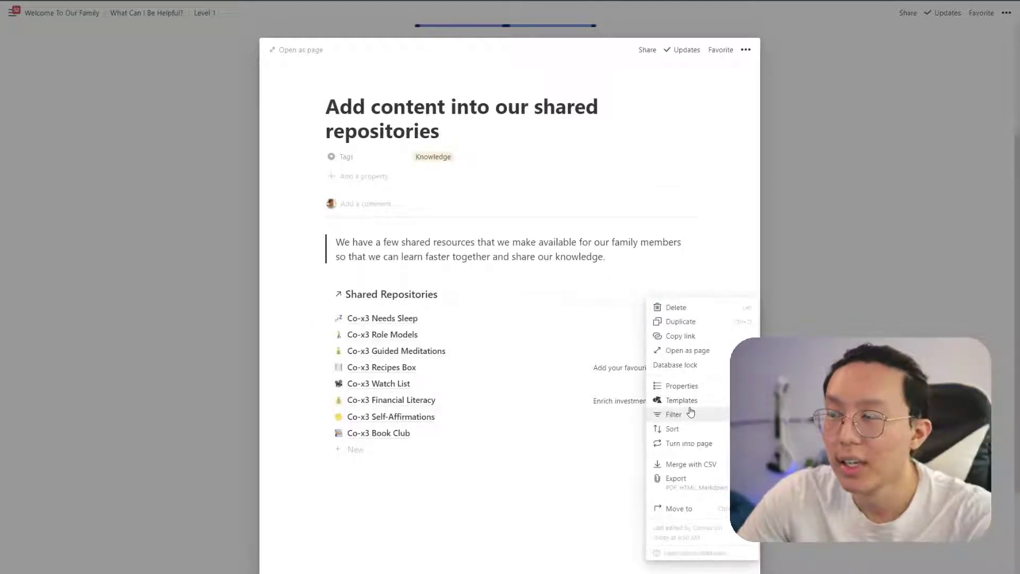
pyautogui.click(673, 413)
pyautogui.click(469, 392)
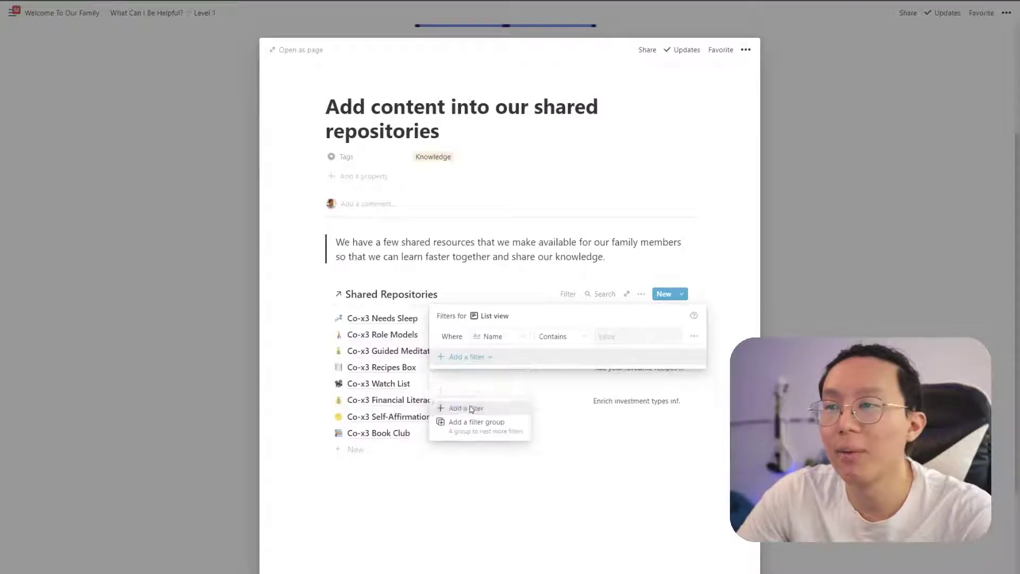
pyautogui.click(490, 342)
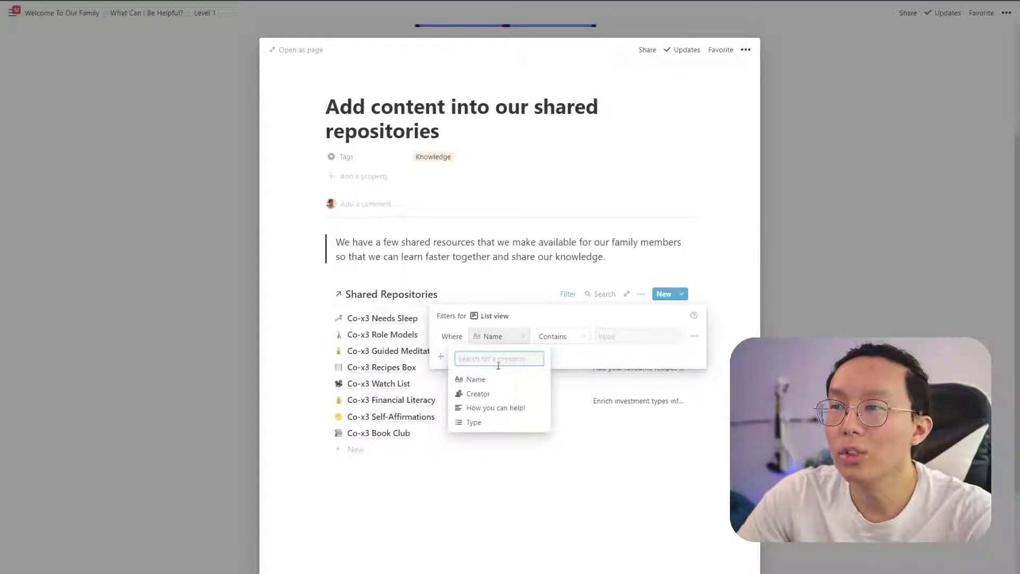
pyautogui.click(484, 407)
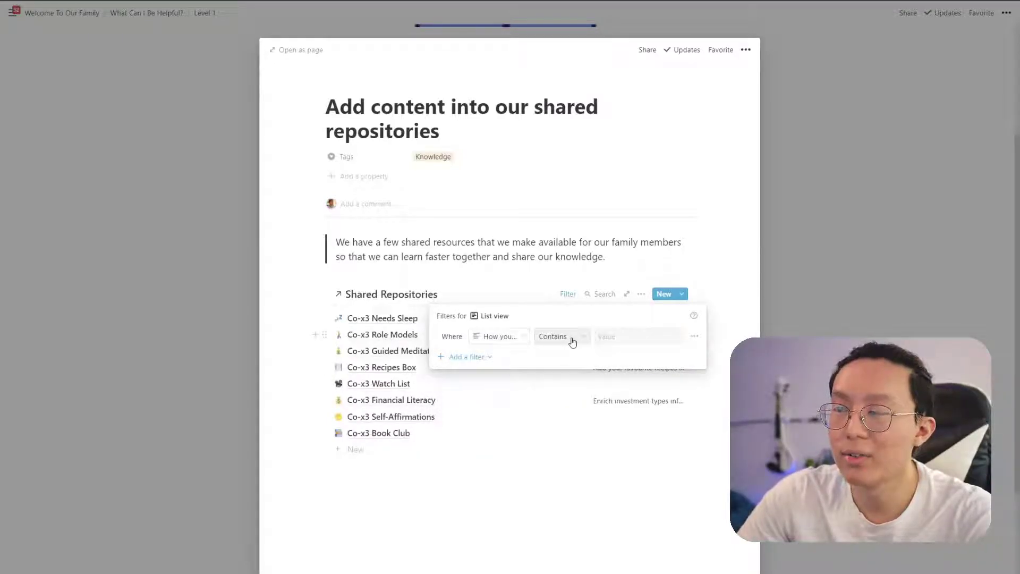
pyautogui.click(572, 340)
pyautogui.click(547, 456)
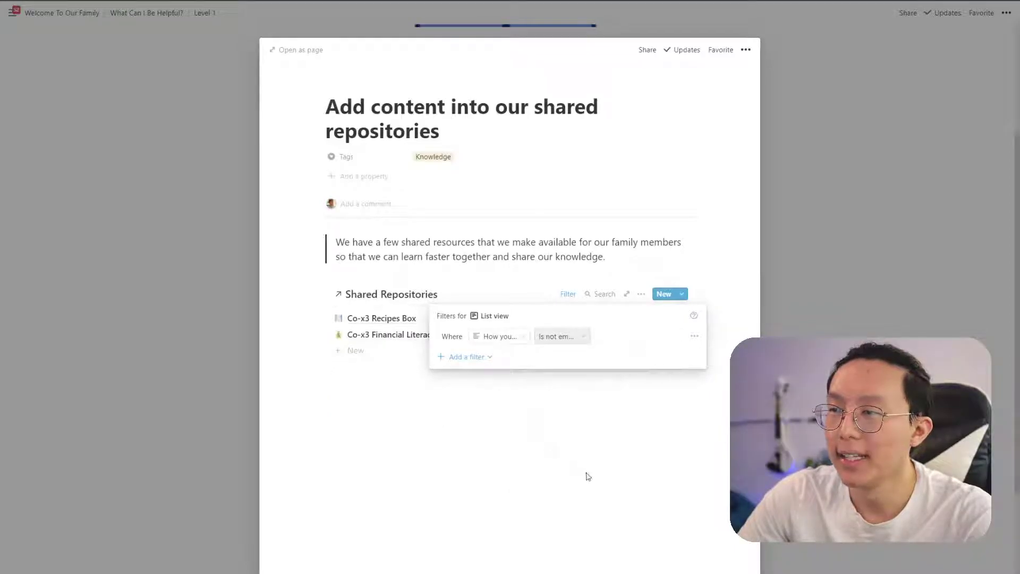
pyautogui.click(587, 476)
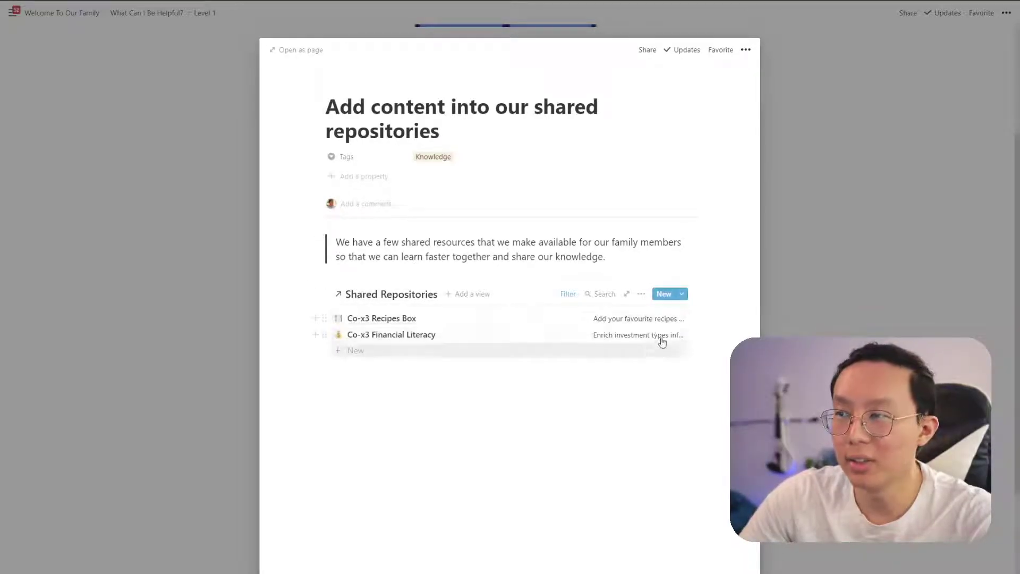
# - Add a table view to Shared Repositories and filter it to entries whose "How you can help!" is not empty
pyautogui.click(462, 294)
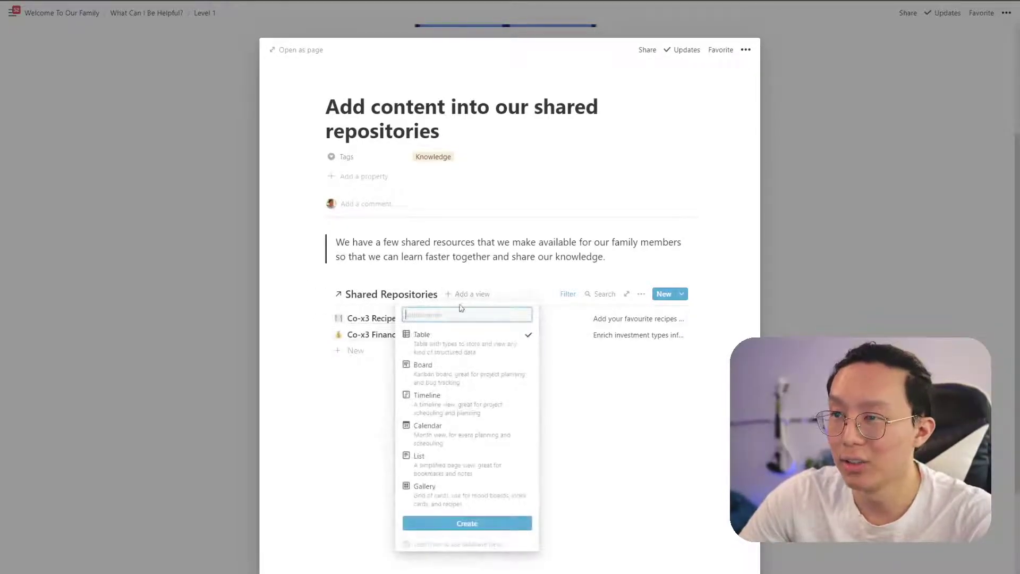
pyautogui.click(489, 522)
pyautogui.click(641, 294)
pyautogui.click(663, 403)
pyautogui.click(531, 392)
pyautogui.click(461, 406)
pyautogui.click(499, 336)
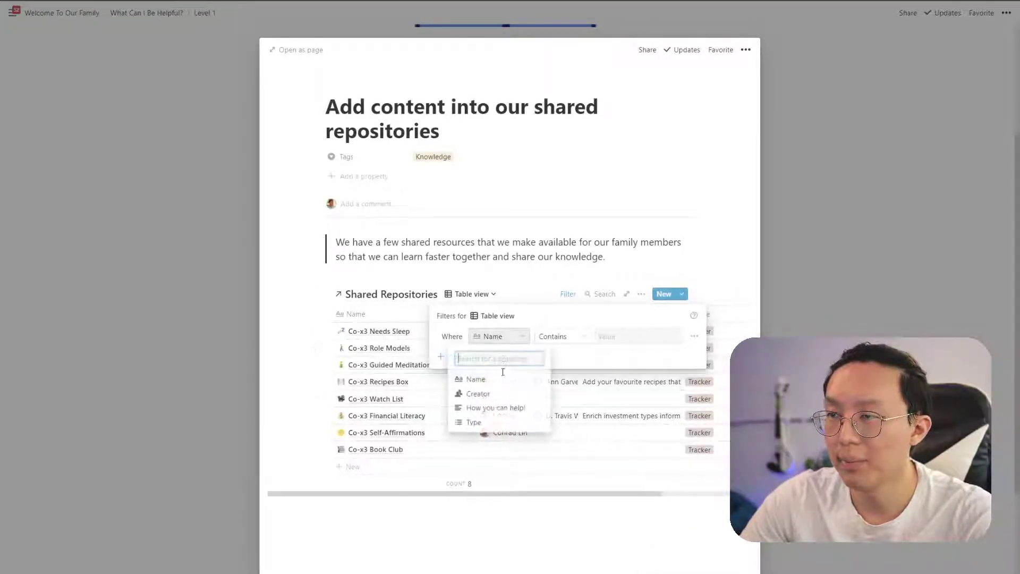
pyautogui.click(497, 408)
pyautogui.click(581, 337)
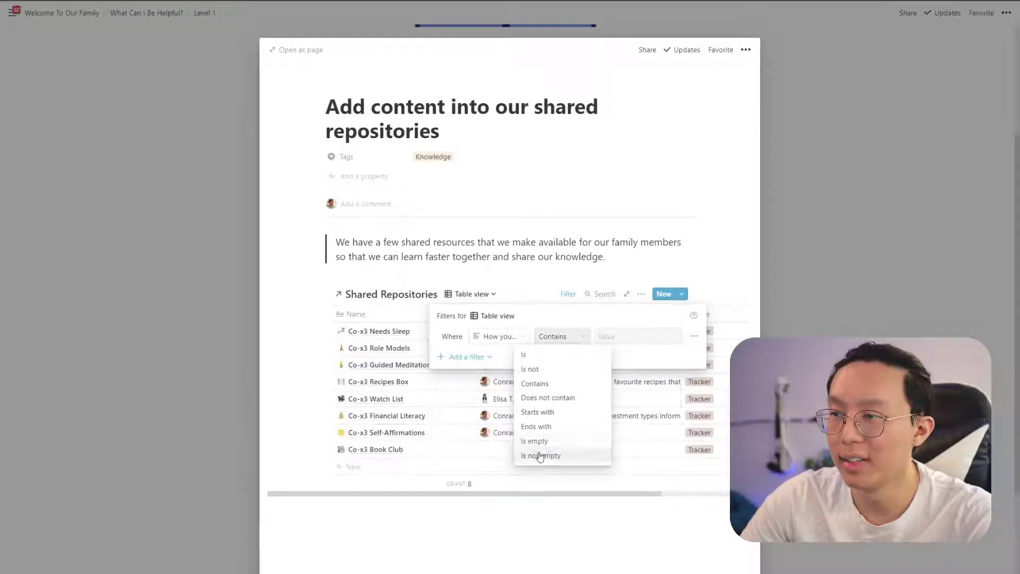
pyautogui.click(540, 455)
pyautogui.click(374, 335)
# - Hide the Creator and Type columns, then widen the "How you can help!" column and narrow the Name column
pyautogui.click(513, 314)
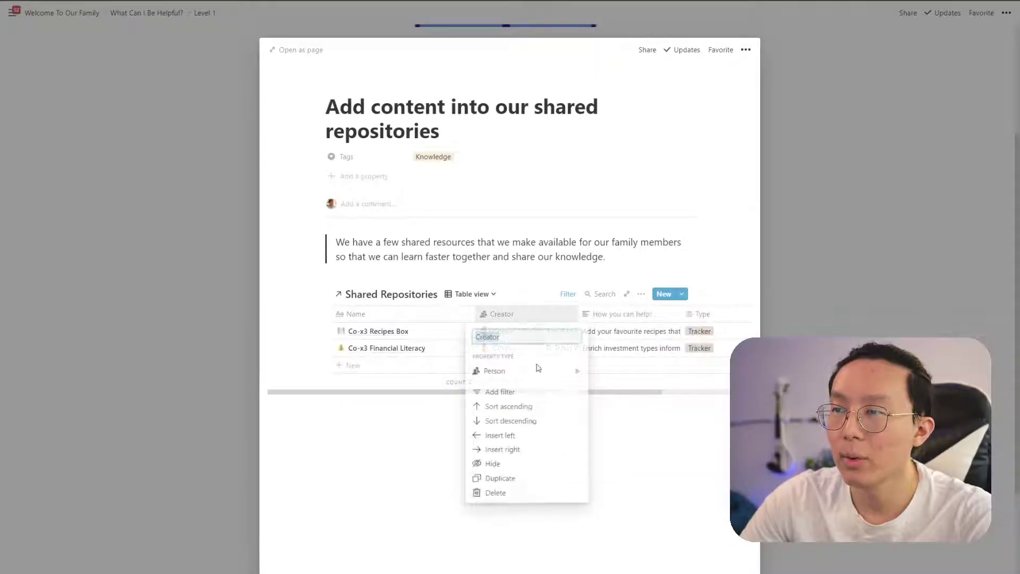
pyautogui.click(517, 462)
pyautogui.click(592, 313)
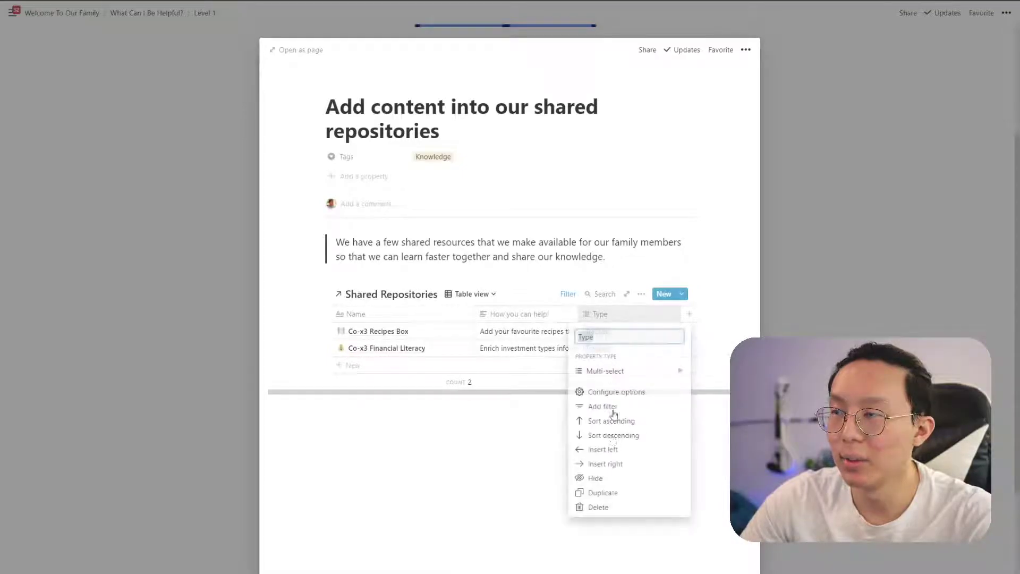
pyautogui.click(600, 477)
pyautogui.moveTo(579, 314); pyautogui.dragTo(704, 314)
pyautogui.moveTo(481, 314); pyautogui.dragTo(437, 323)
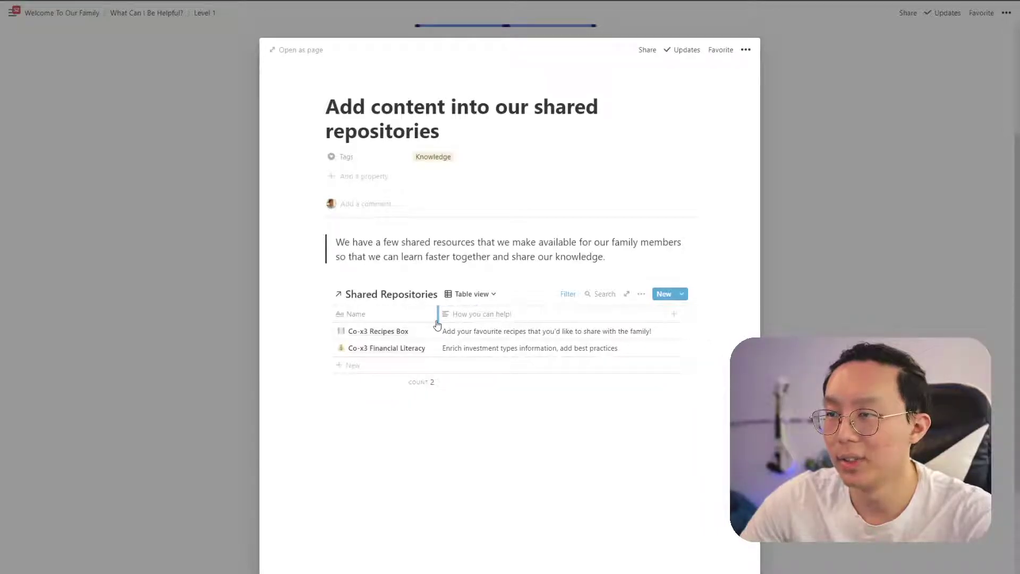
# - Remove the list view from Shared Repositories and close the card
pyautogui.click(471, 294)
pyautogui.click(547, 331)
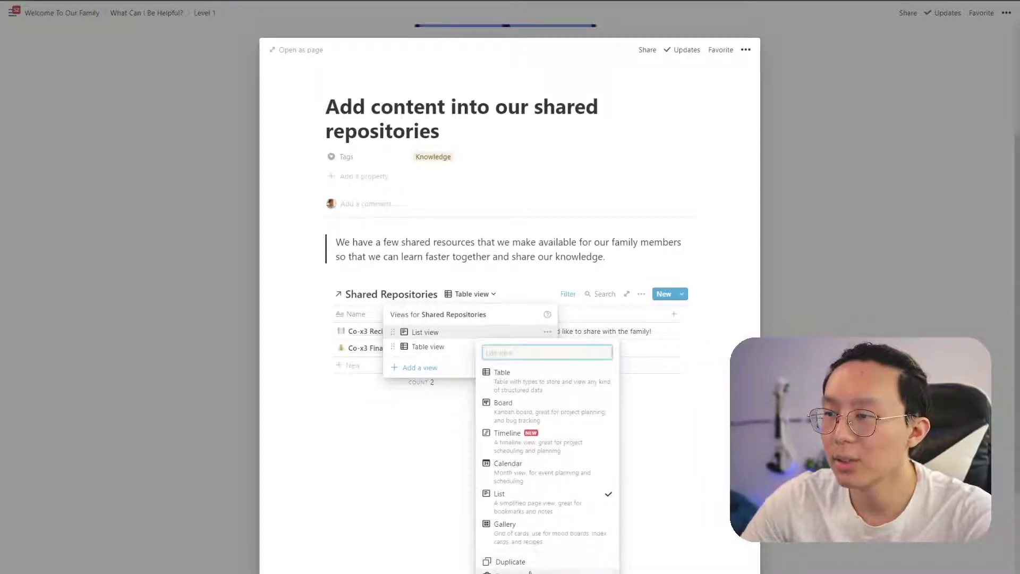
pyautogui.click(510, 572)
pyautogui.click(491, 324)
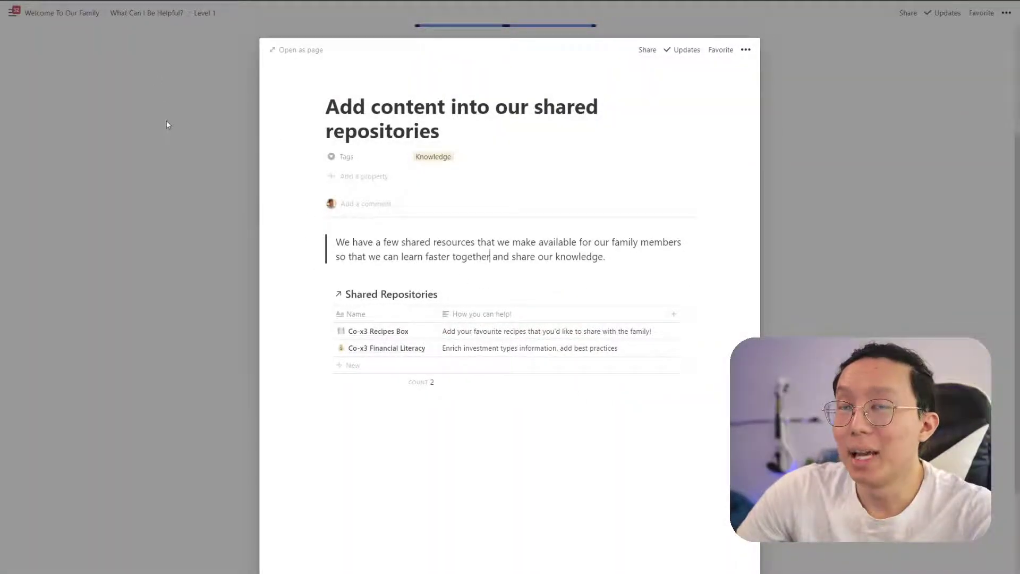
pyautogui.click(176, 136)
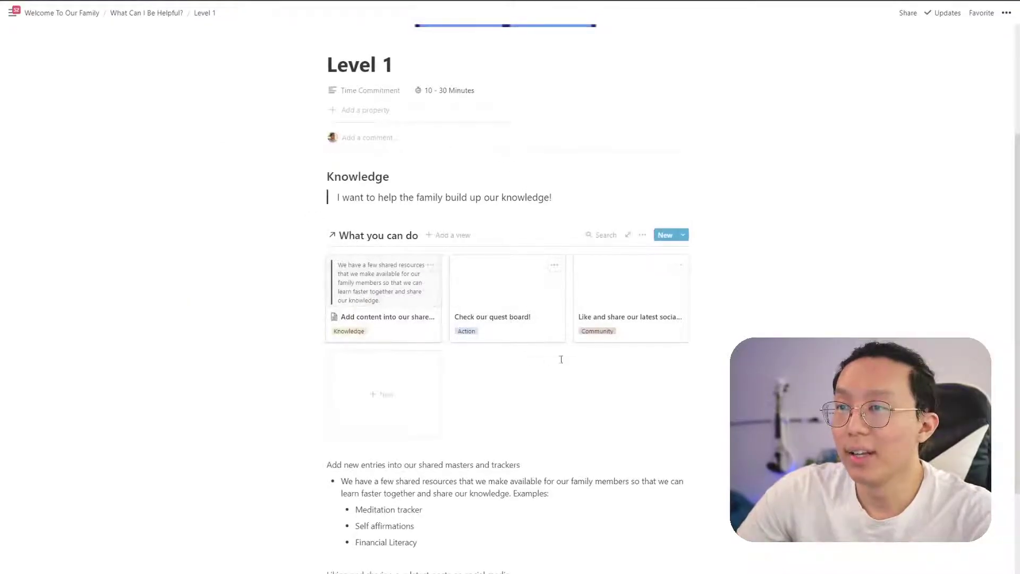
pyautogui.scroll(2, 558, 338)
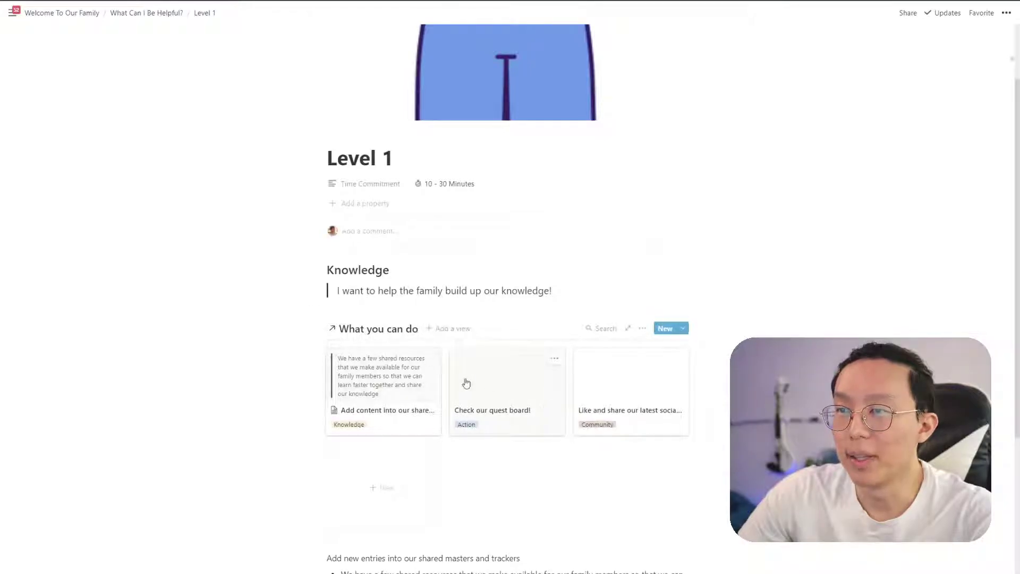
pyautogui.scroll(-3, 499, 393)
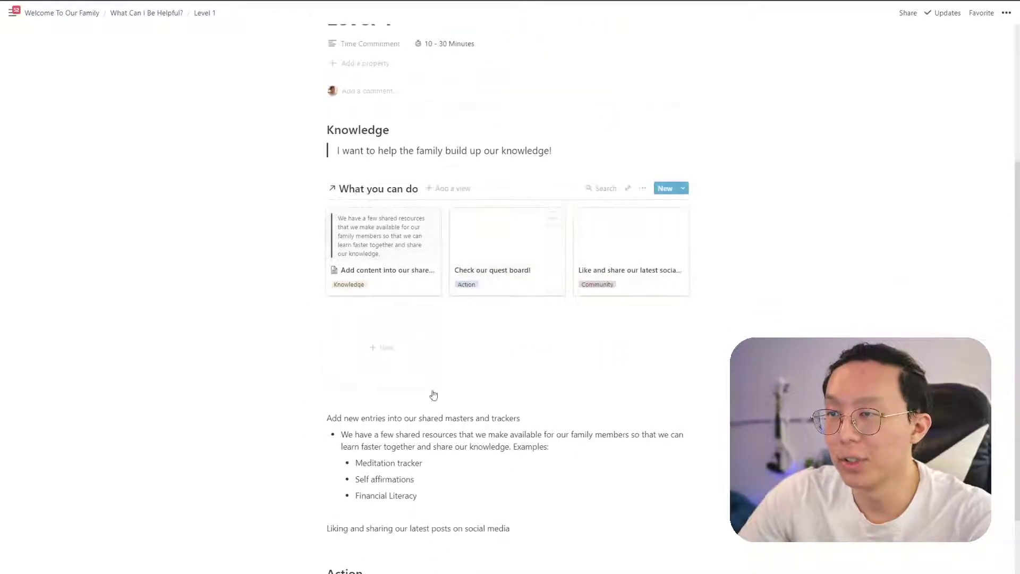
pyautogui.moveTo(581, 558); pyautogui.dragTo(580, 474)
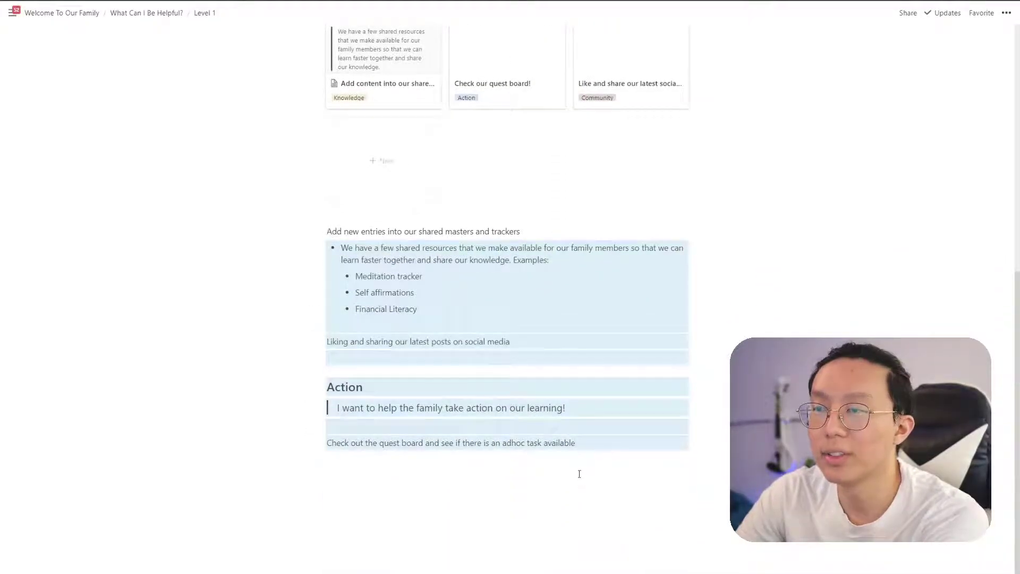
pyautogui.scroll(5, 581, 474)
pyautogui.click(490, 413)
pyautogui.scroll(2, 489, 413)
pyautogui.moveTo(378, 287)
pyautogui.mouseDown()
pyautogui.moveTo(410, 329)
pyautogui.moveTo(415, 319)
pyautogui.moveTo(373, 288)
pyautogui.mouseUp()
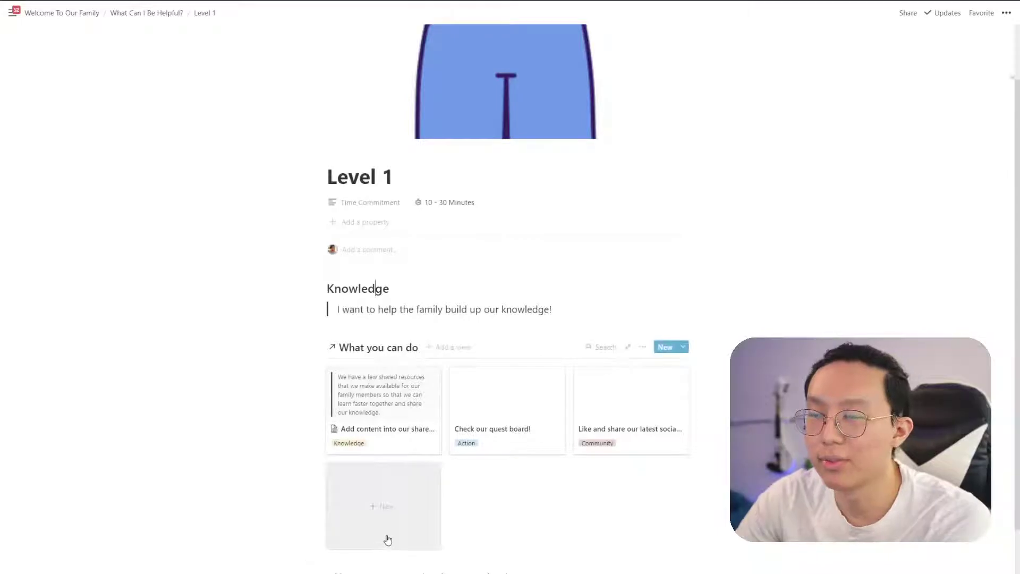
# - Move the Action heading and its quote into a column beside Knowledge, and place the Knowledge quote under its own heading
pyautogui.scroll(-6, 399, 483)
pyautogui.moveTo(421, 521); pyautogui.dragTo(399, 503)
pyautogui.click(399, 503)
pyautogui.moveTo(332, 425); pyautogui.dragTo(603, 355)
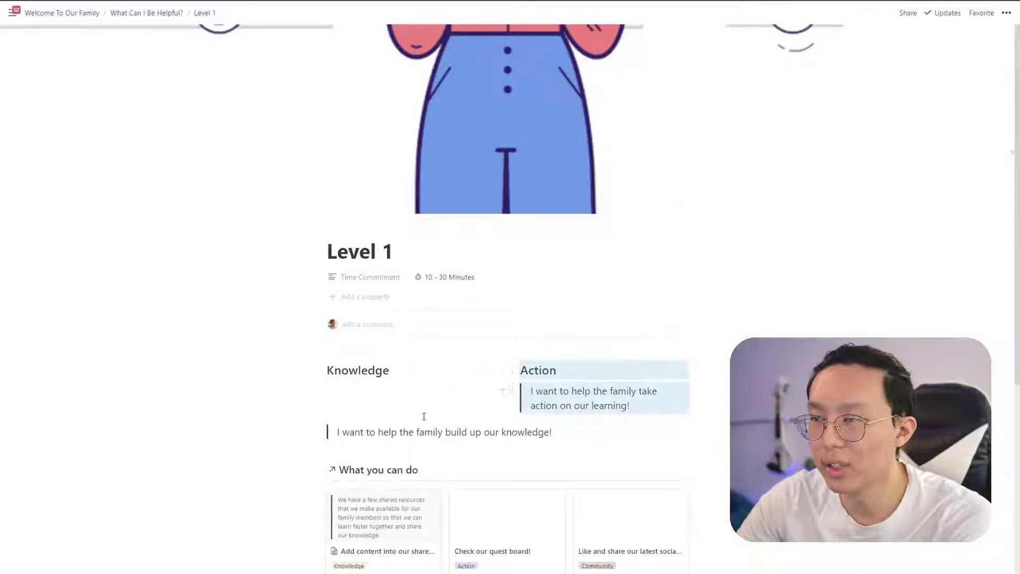
pyautogui.click(423, 416)
pyautogui.moveTo(318, 431); pyautogui.dragTo(340, 383)
# - Delete the leftover draft notes below the "What you can do" gallery on the Level 1 page
pyautogui.scroll(-2, 542, 404)
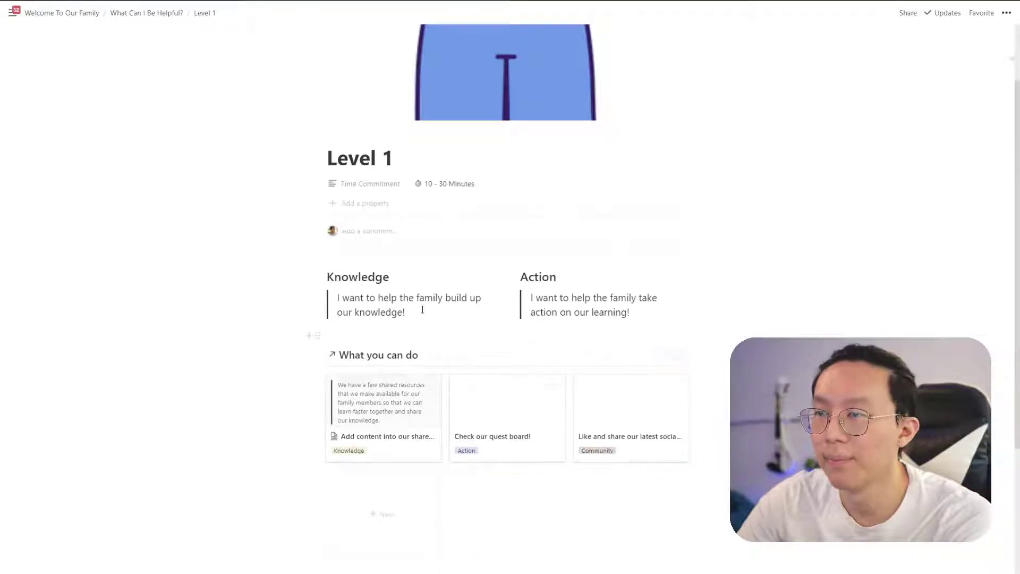
pyautogui.scroll(-3, 546, 284)
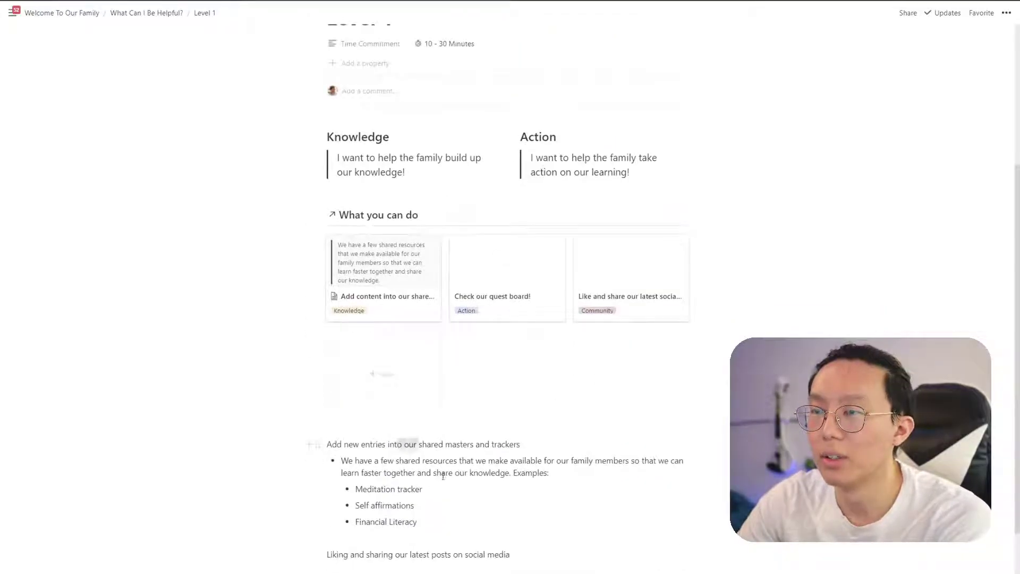
pyautogui.moveTo(398, 444); pyautogui.dragTo(549, 497)
pyautogui.scroll(-3, 549, 497)
pyautogui.press('Delete')
pyautogui.scroll(2, 544, 471)
pyautogui.click(385, 227)
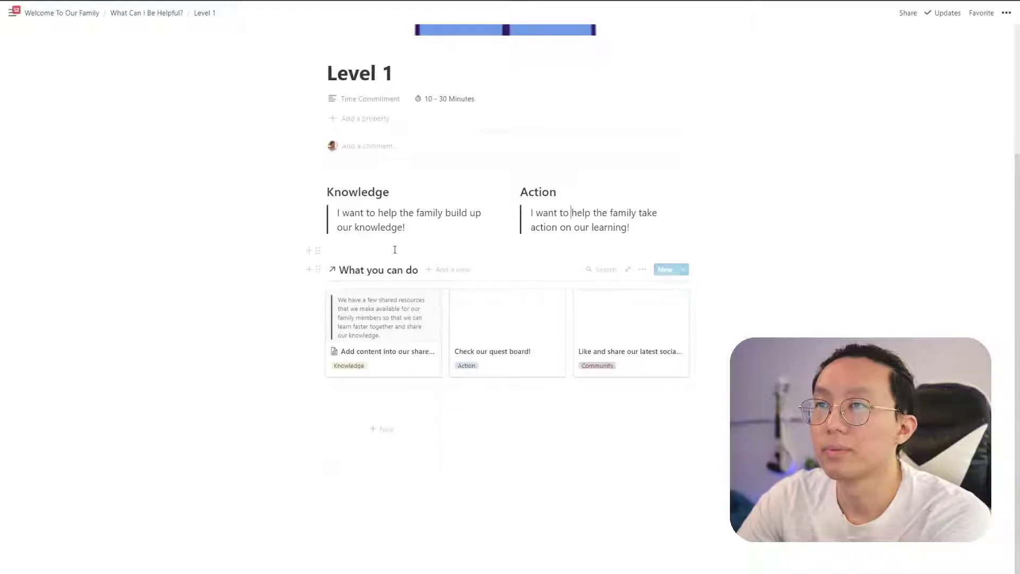
pyautogui.scroll(3, 531, 264)
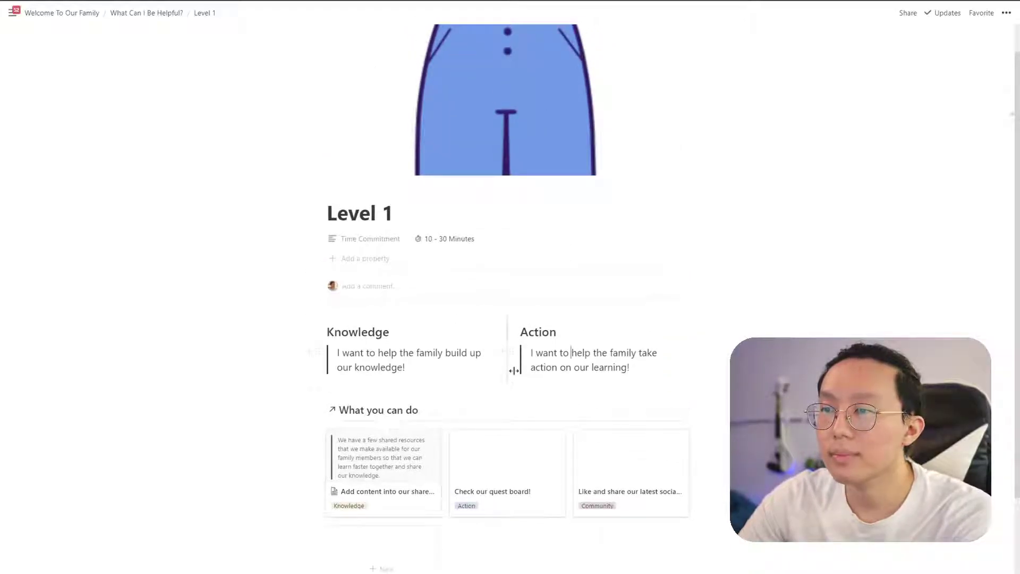
pyautogui.scroll(-2, 462, 392)
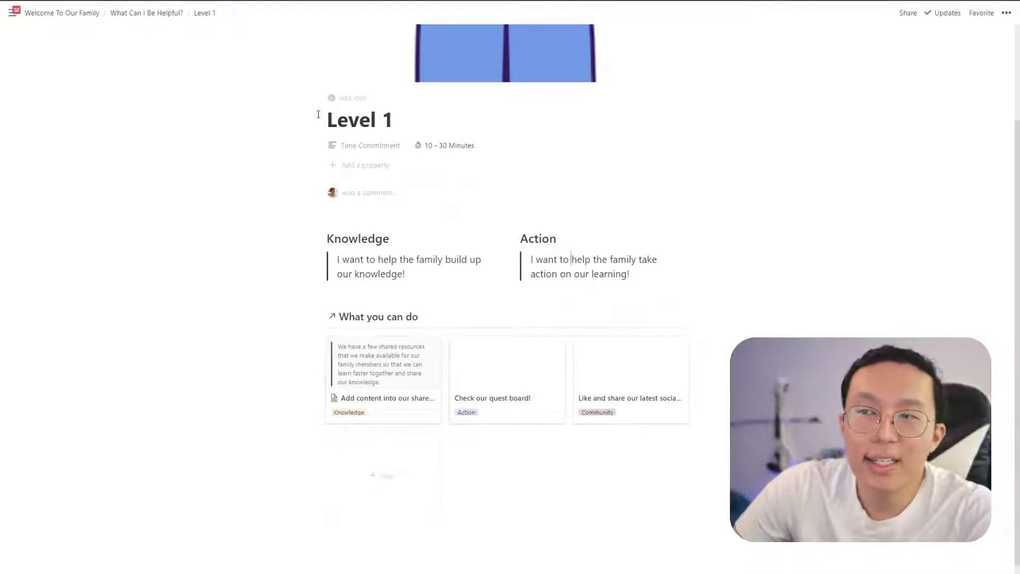
# - Return to the Welcome To Our Family page and reopen the Level 1 card to review its layout
pyautogui.hotkey('ctrl', '[')
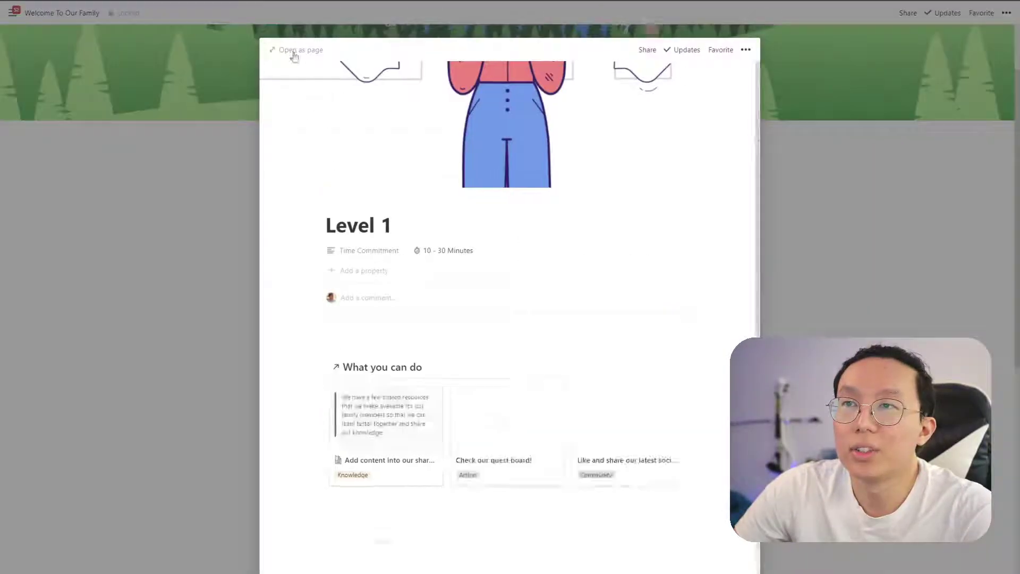
pyautogui.click(205, 260)
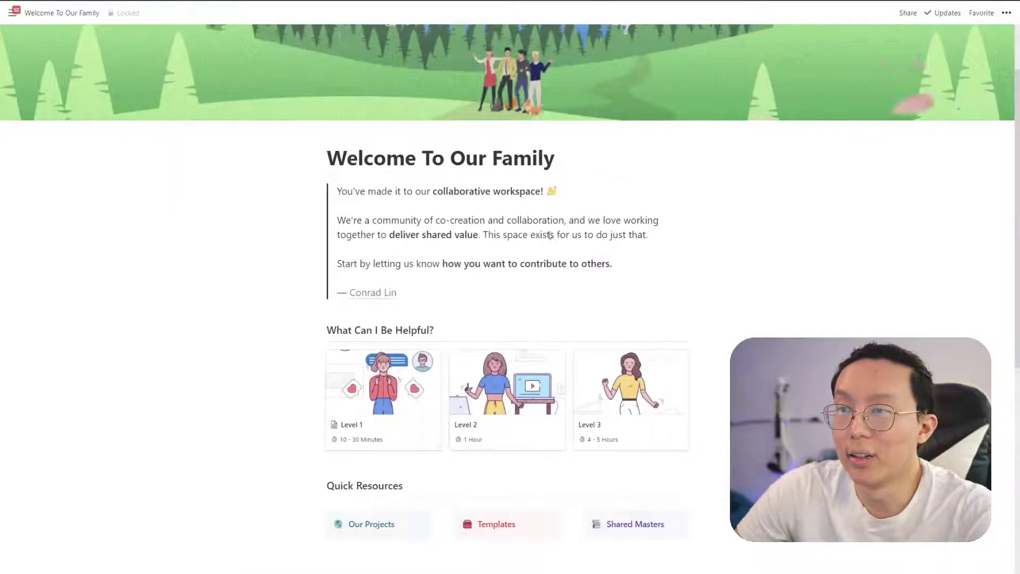
pyautogui.scroll(2, 616, 237)
pyautogui.scroll(-3, 616, 237)
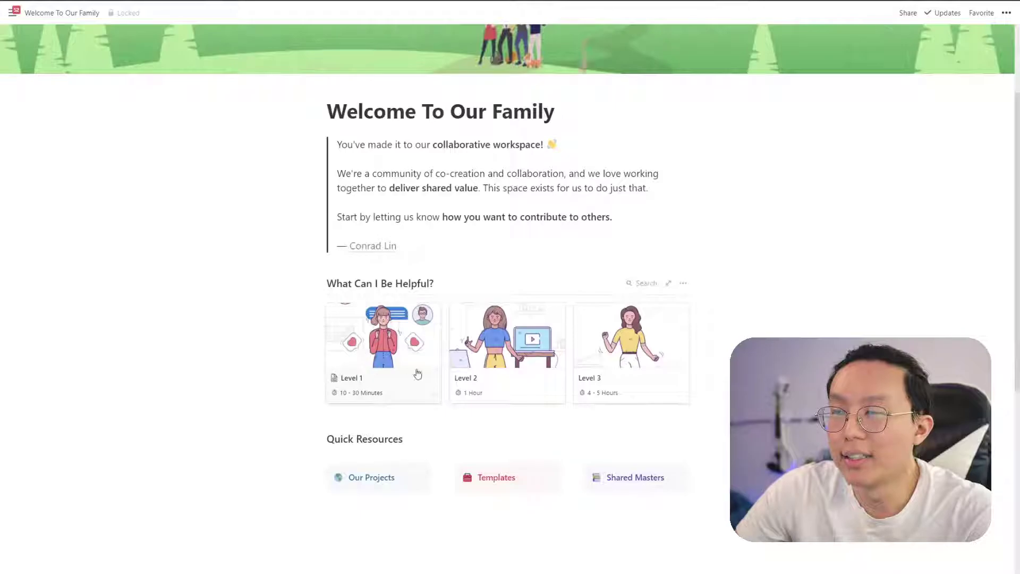
pyautogui.click(412, 354)
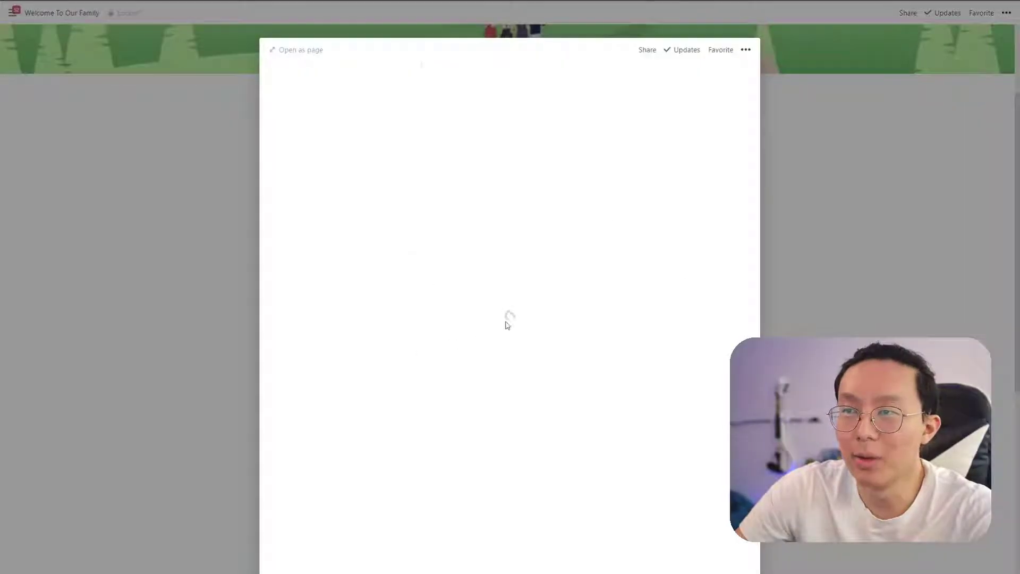
pyautogui.scroll(-1, 506, 310)
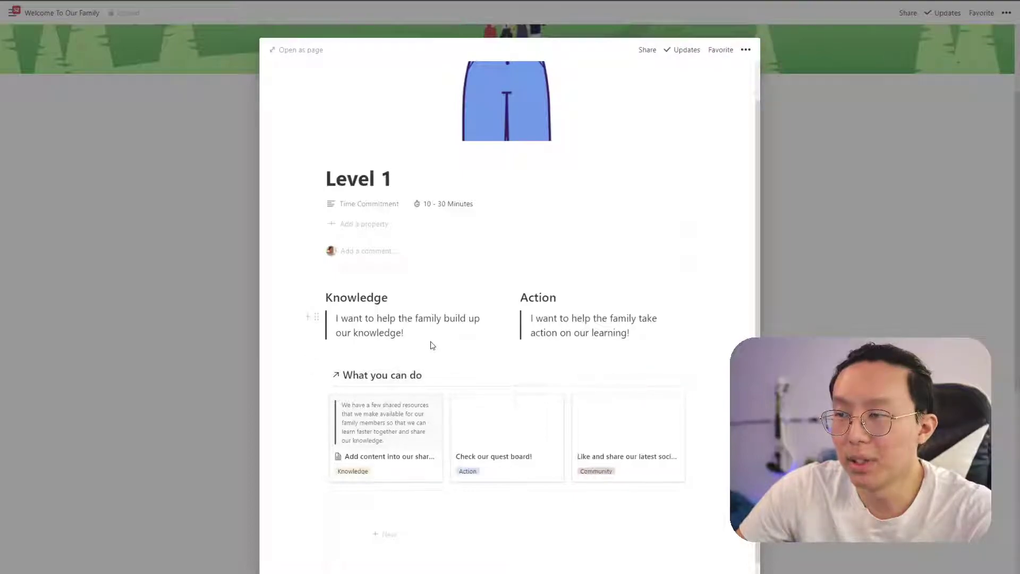
# - Add a "Community" level 2 heading below the Knowledge and Action columns, above the "What you can do" gallery
pyautogui.click(570, 318)
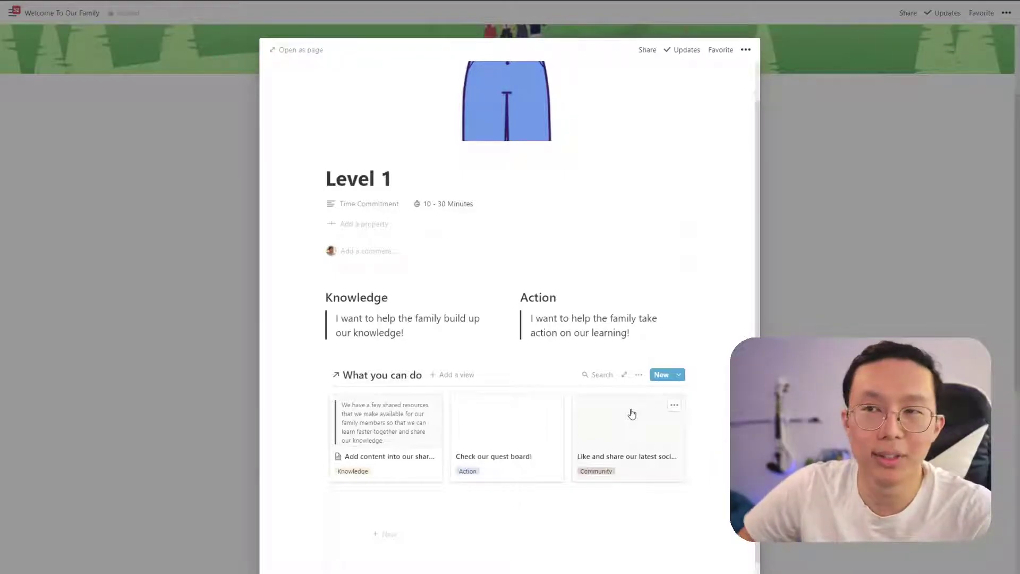
pyautogui.click(643, 327)
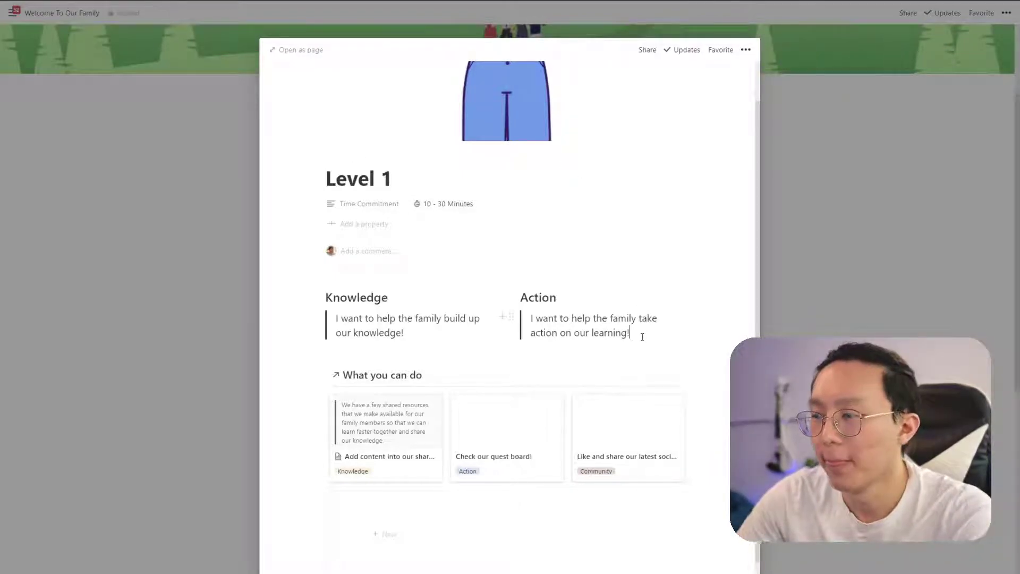
pyautogui.press('Return')
pyautogui.moveTo(511, 353); pyautogui.dragTo(390, 363)
pyautogui.click(407, 355)
pyautogui.write('# Com')
pyautogui.press('BackSpace')
pyautogui.press('BackSpace')
pyautogui.press('BackSpace')
pyautogui.write('## Comunity')
pyautogui.press('BackSpace')
pyautogui.press('BackSpace')
pyautogui.press('BackSpace')
pyautogui.write('mun')
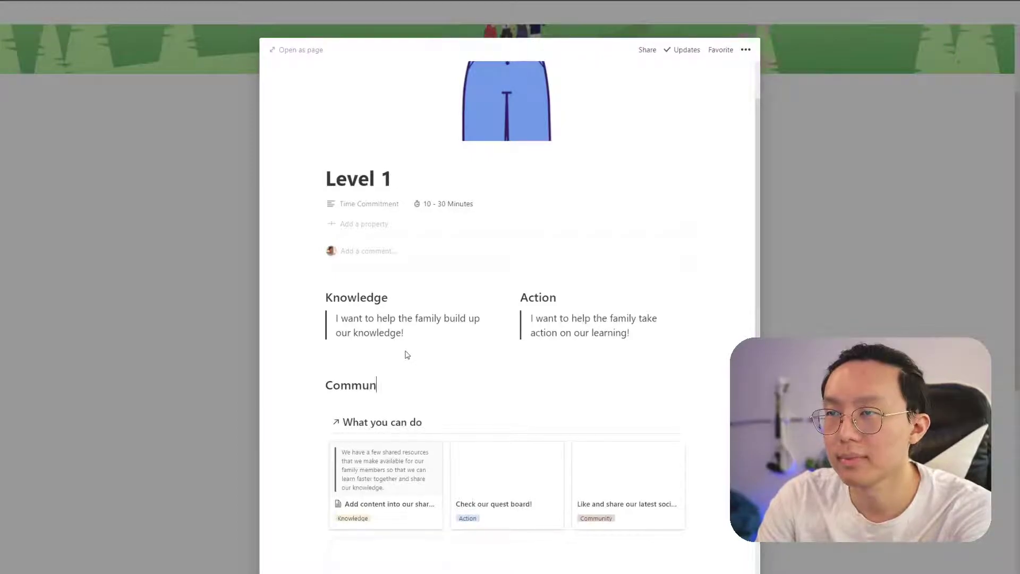
pyautogui.write('ity')
# - Add a quote under the Community heading reading "How can I make this space better and grow our family?"
pyautogui.press('Return')
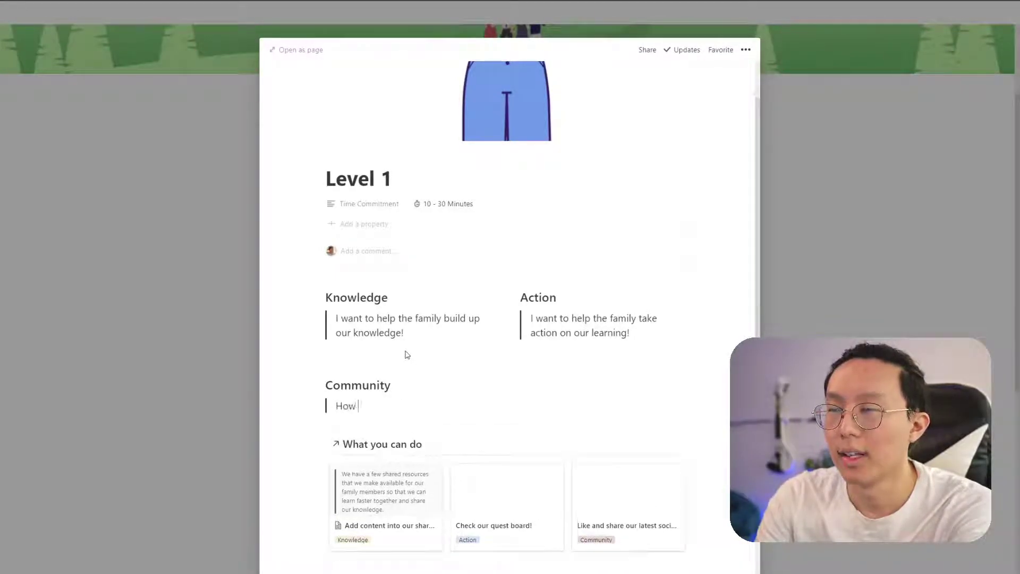
pyautogui.write('space be')
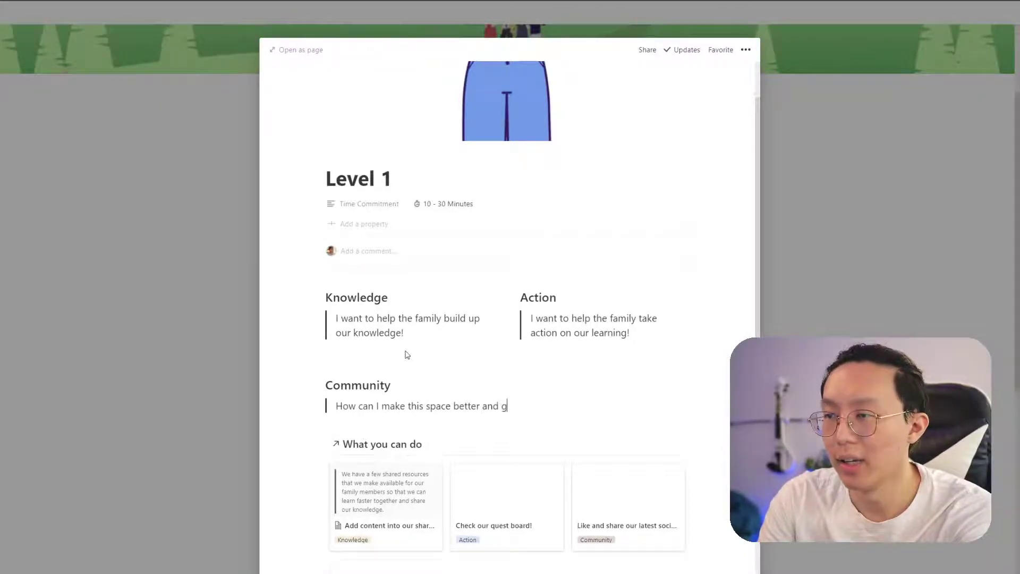
pyautogui.write('tter and ')
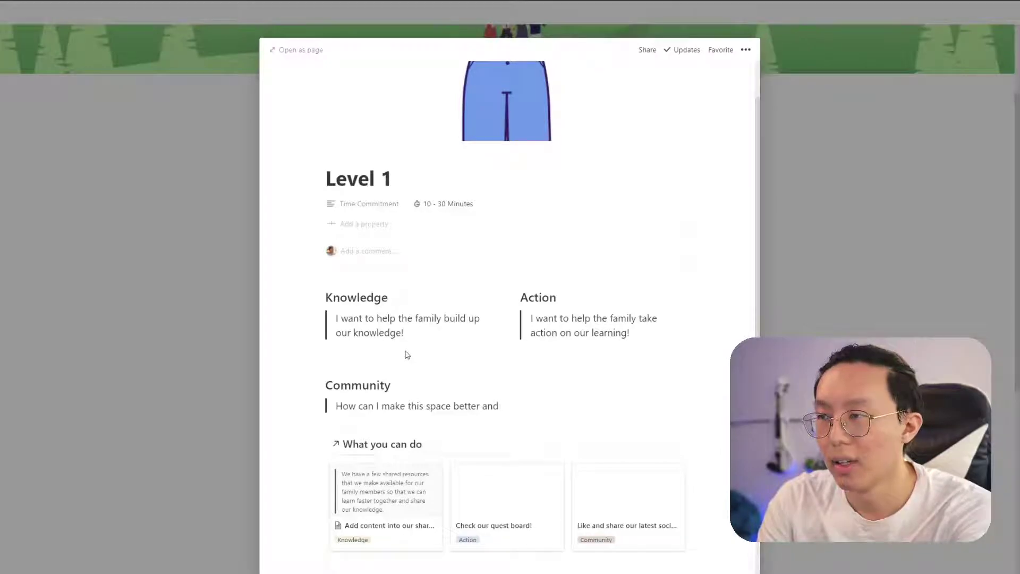
pyautogui.write('grow our family?')
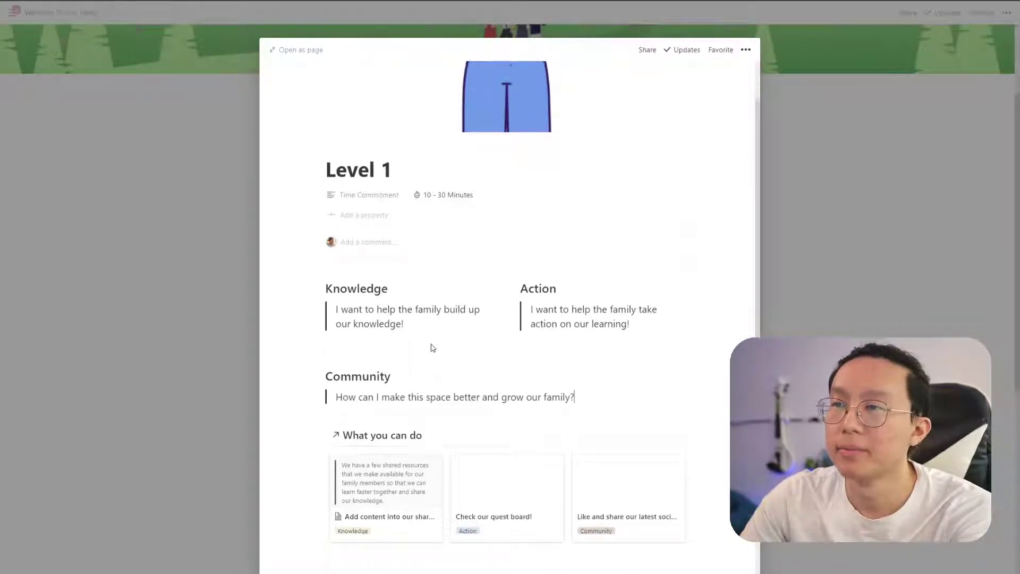
# - Reword the Community quote as "I want to make this space better and grow our family!"
pyautogui.scroll(-1, 420, 356)
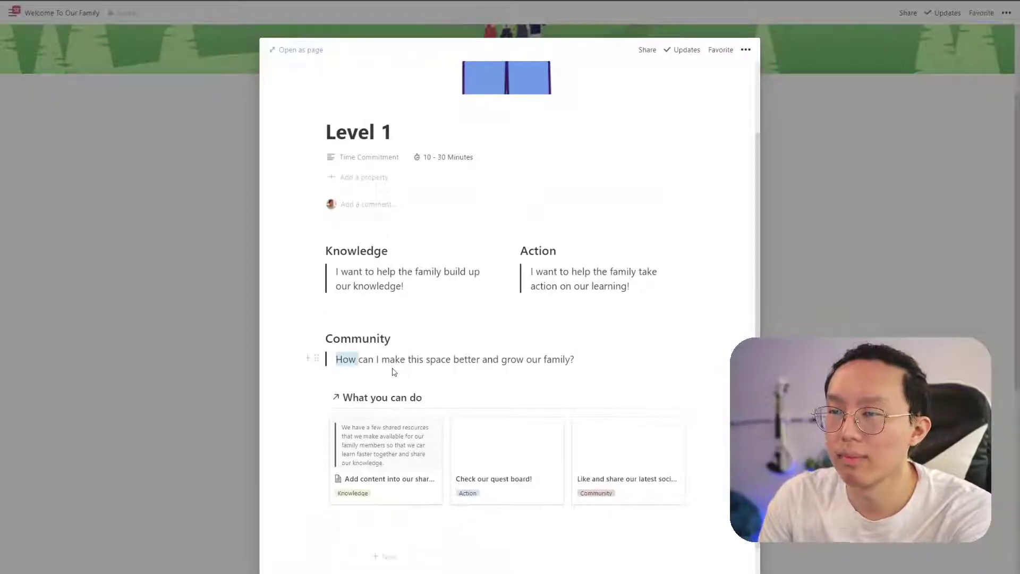
pyautogui.moveTo(394, 371); pyautogui.dragTo(395, 372)
pyautogui.write('I want to make')
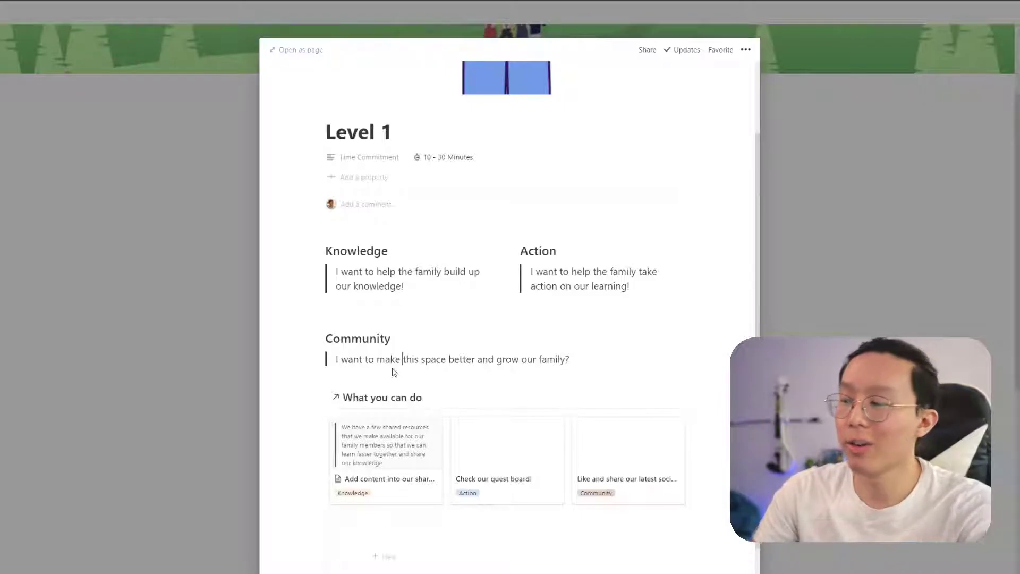
pyautogui.press('End')
pyautogui.press('BackSpace')
pyautogui.write('!')
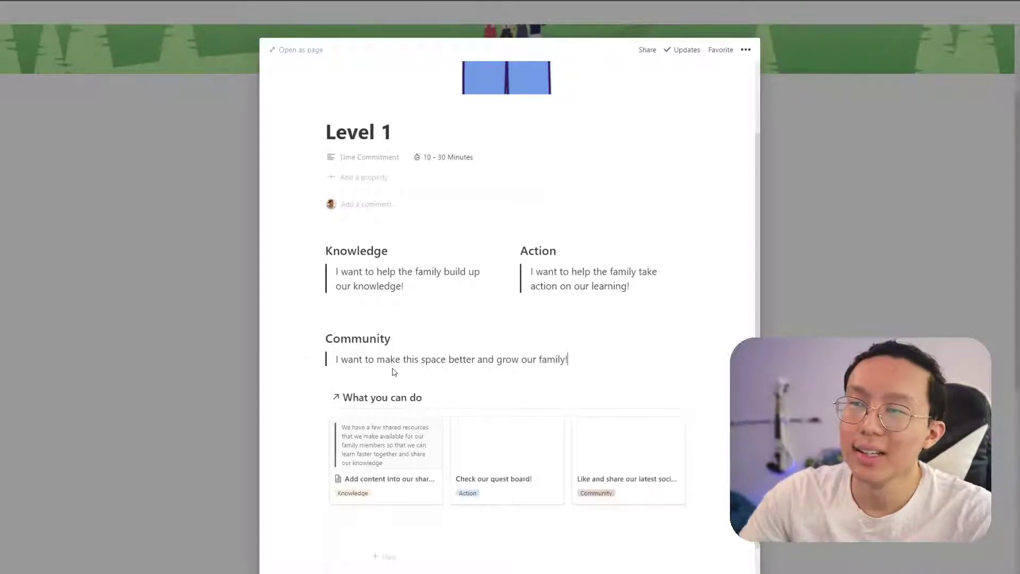
# - Move the Community heading and its quote into a third column beside Action, and delete the empty line above the gallery
pyautogui.moveTo(388, 338); pyautogui.dragTo(384, 364)
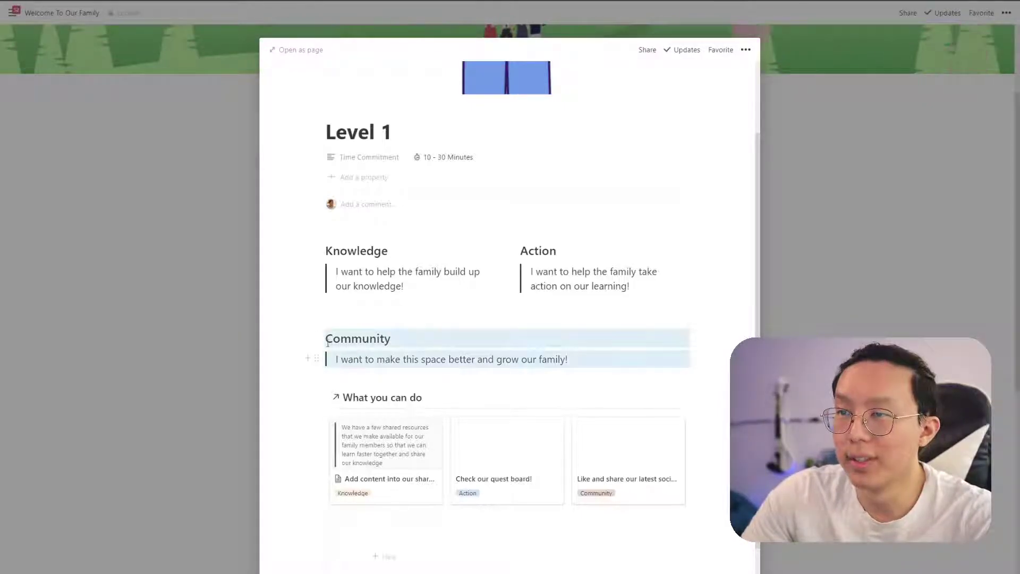
pyautogui.moveTo(318, 335); pyautogui.dragTo(719, 266)
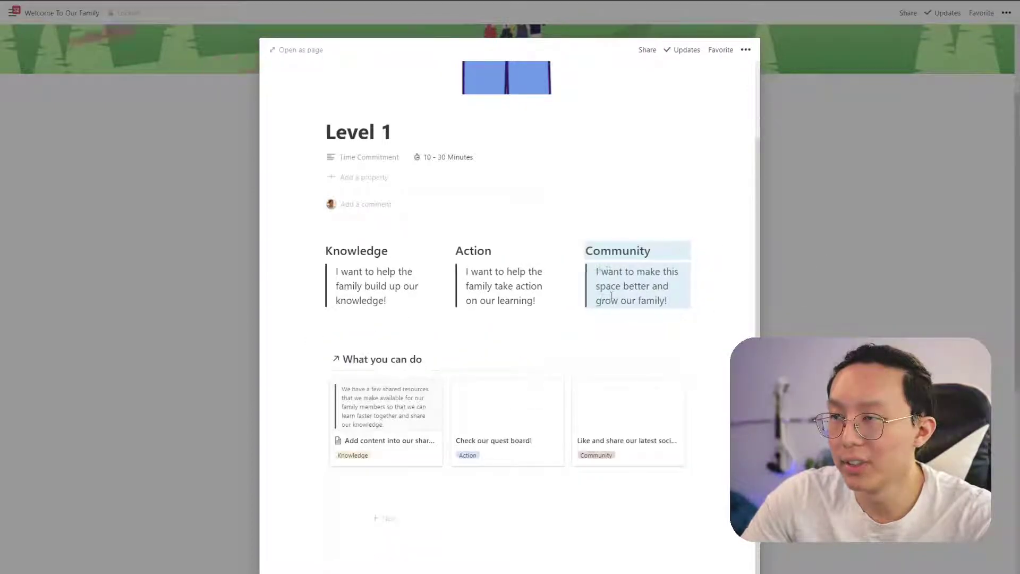
pyautogui.click(498, 341)
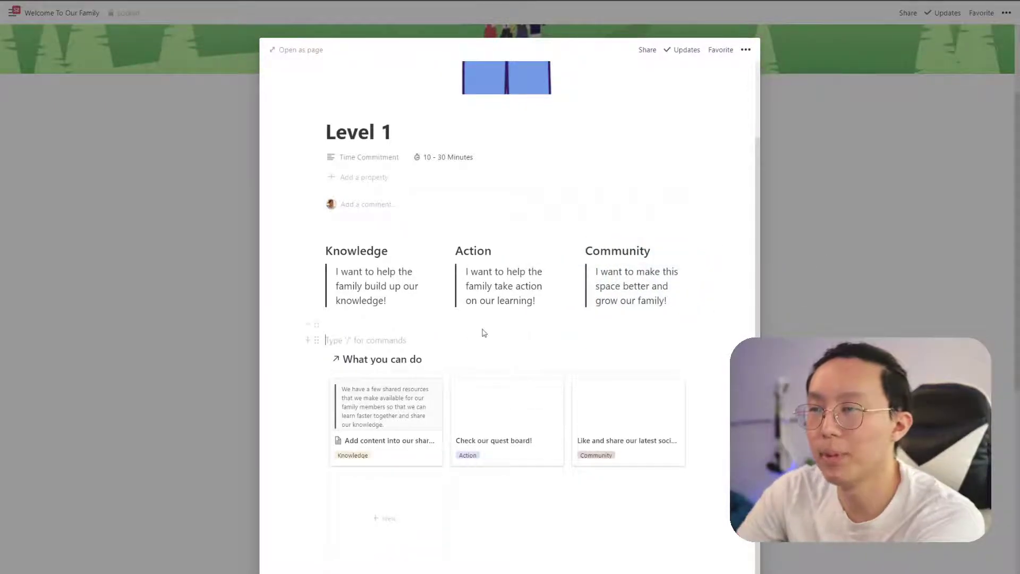
pyautogui.press('BackSpace')
# - Insert a divider between the heading and the quote in each of the Knowledge, Action and Community columns
pyautogui.scroll(1, 551, 289)
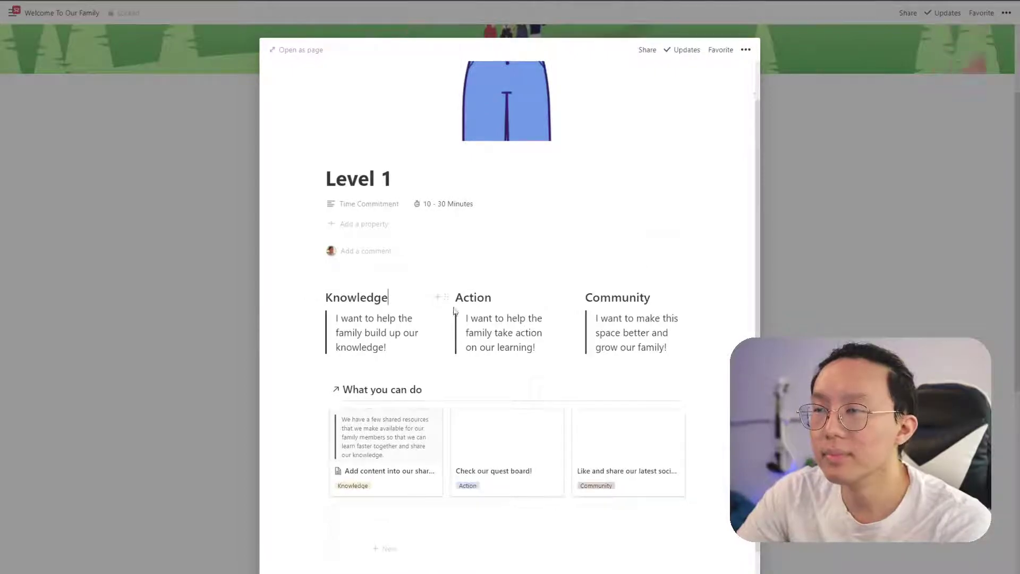
pyautogui.click(425, 299)
pyautogui.press('Return')
pyautogui.write('/')
pyautogui.press('BackSpace')
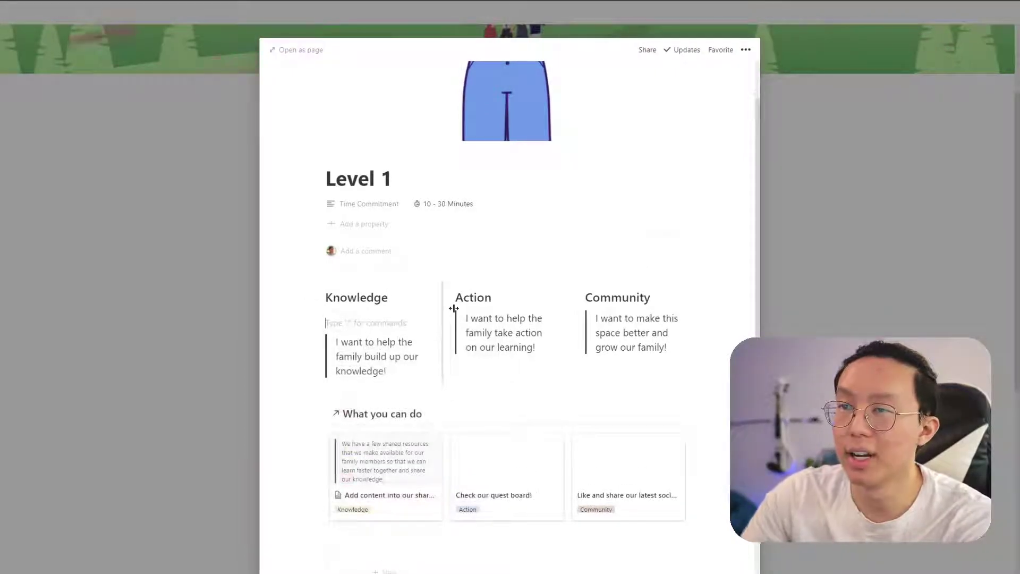
pyautogui.write('---')
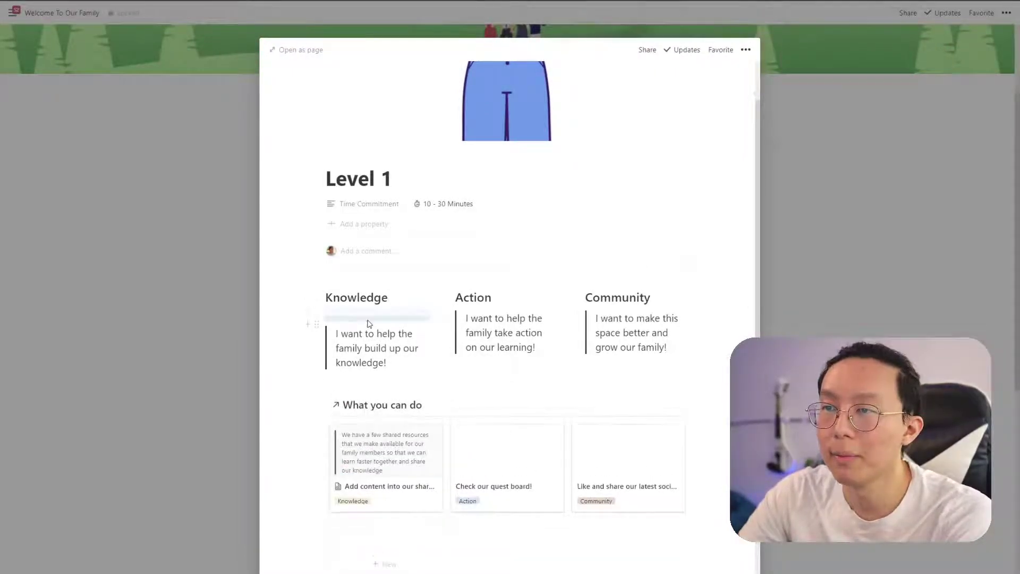
pyautogui.moveTo(441, 315); pyautogui.dragTo(603, 310)
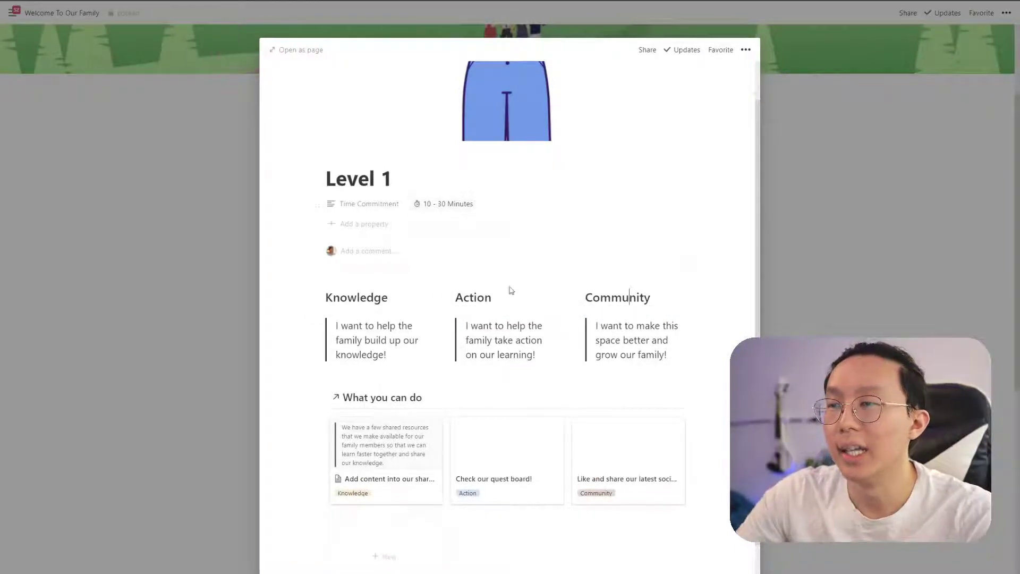
# - Set the text color of the Knowledge heading to blue
pyautogui.scroll(1, 504, 278)
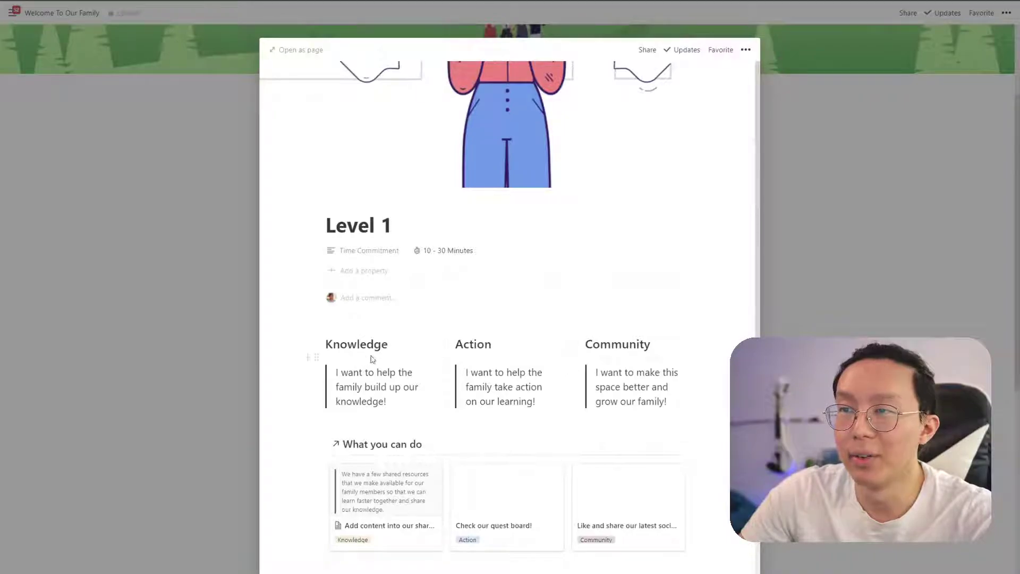
pyautogui.scroll(-1, 369, 360)
pyautogui.doubleClick(376, 301)
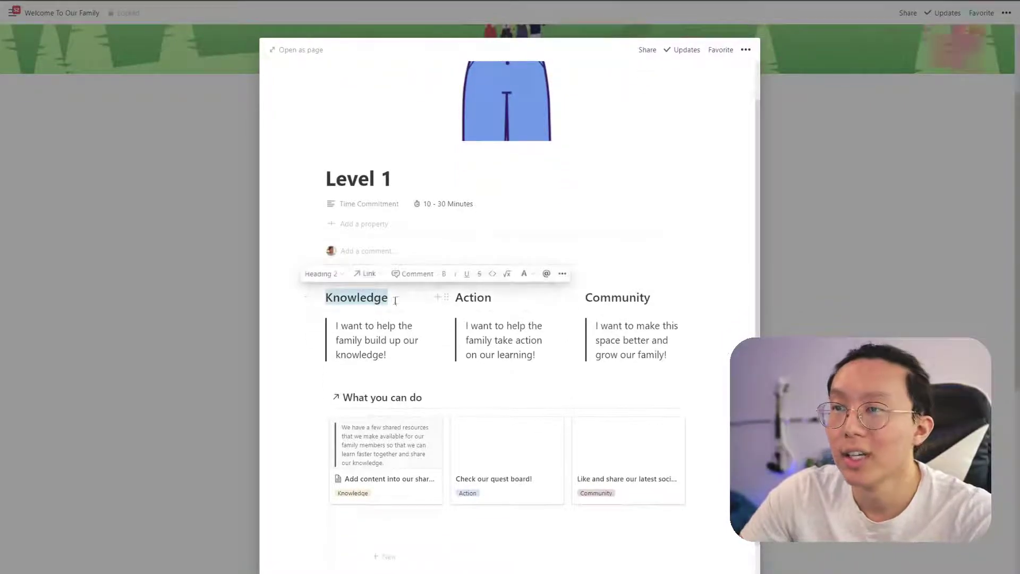
pyautogui.click(528, 277)
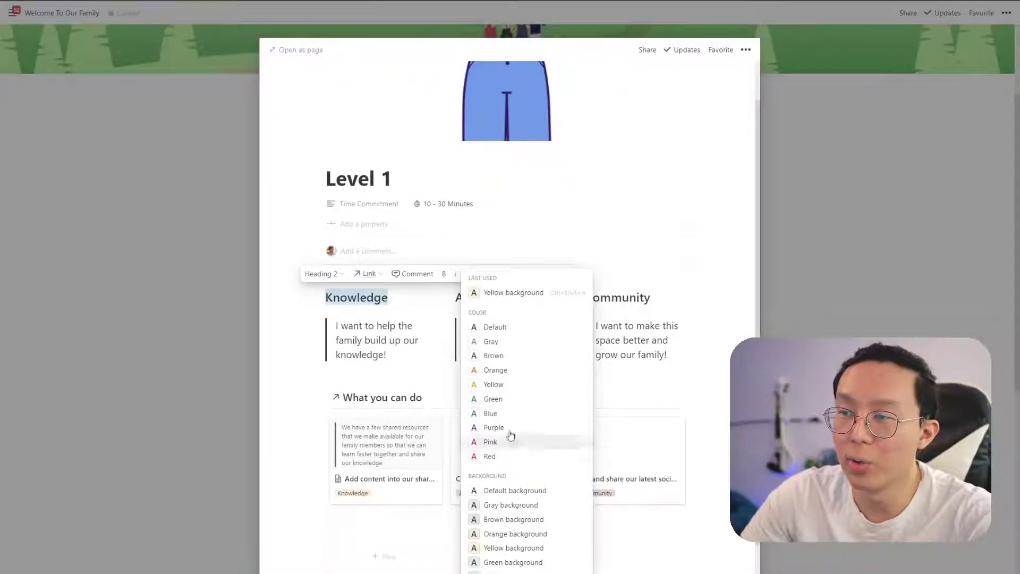
pyautogui.click(511, 415)
# - Color the Action heading text red and the Community heading text yellow
pyautogui.doubleClick(480, 298)
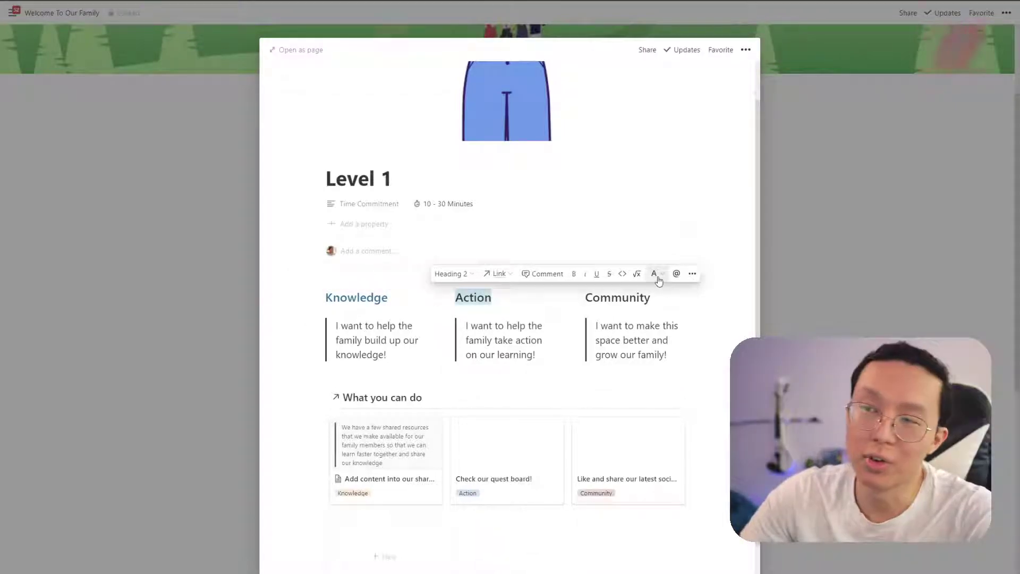
pyautogui.click(654, 275)
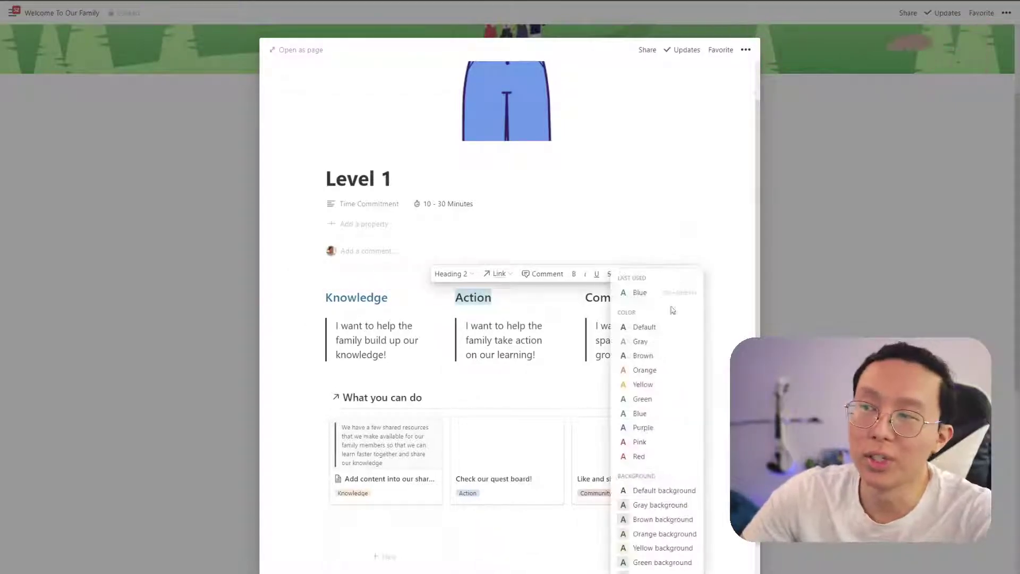
pyautogui.click(654, 455)
pyautogui.doubleClick(613, 299)
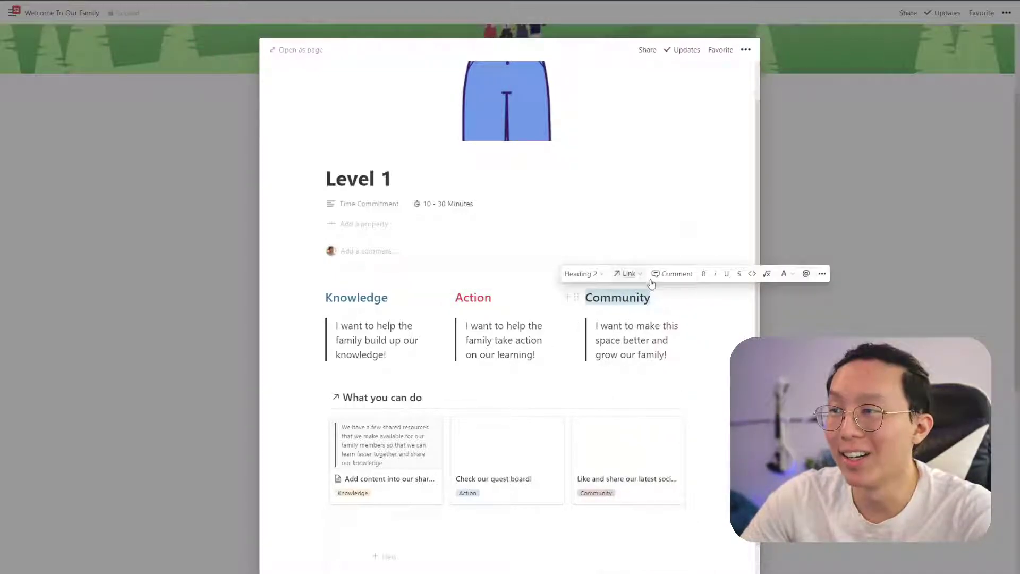
pyautogui.click(785, 273)
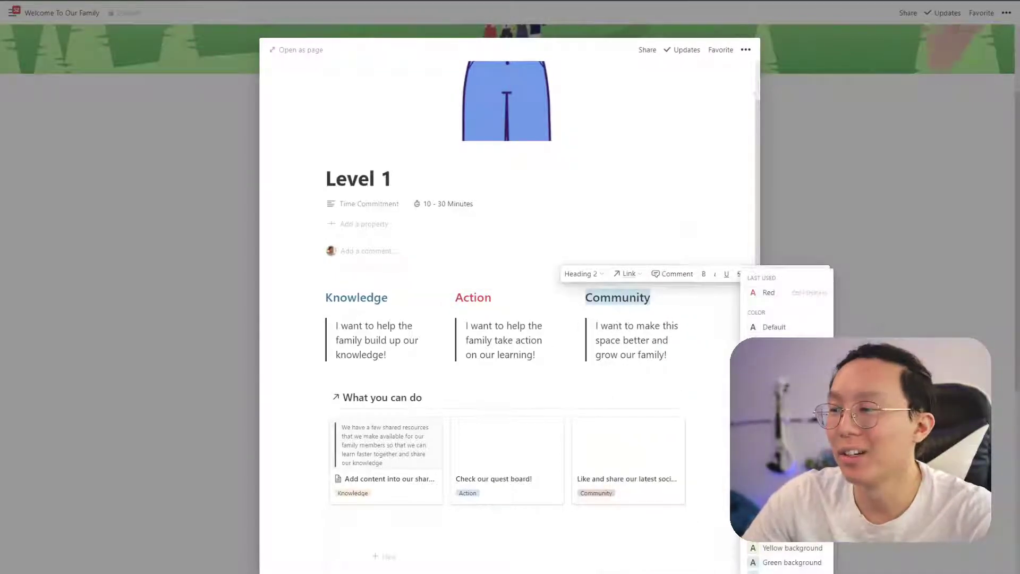
pyautogui.click(776, 384)
pyautogui.click(600, 325)
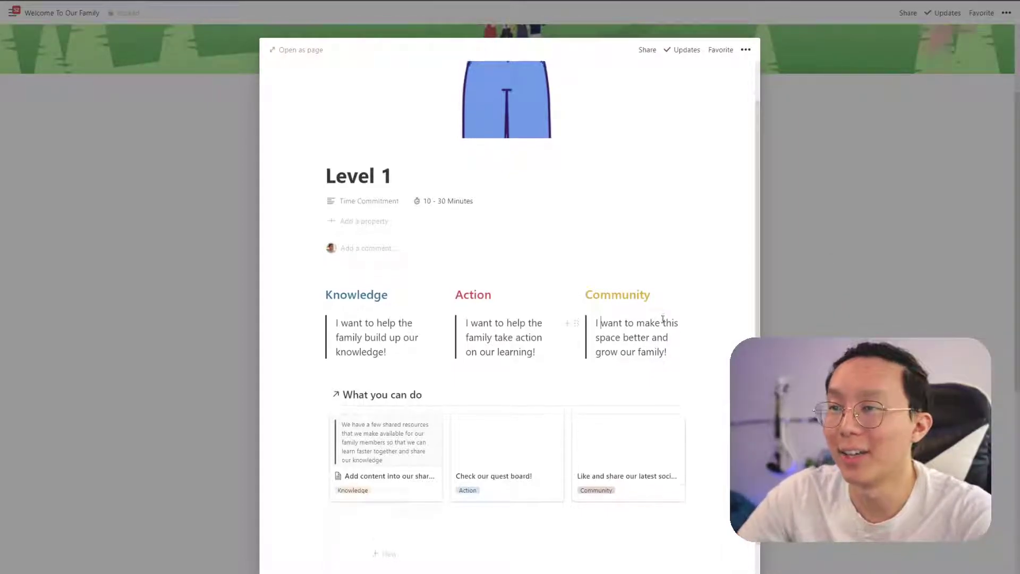
# - Review the Level 1 card from the Welcome To Our Family page, look into the Level 2 card, and return to Level 1
pyautogui.scroll(-1, 663, 319)
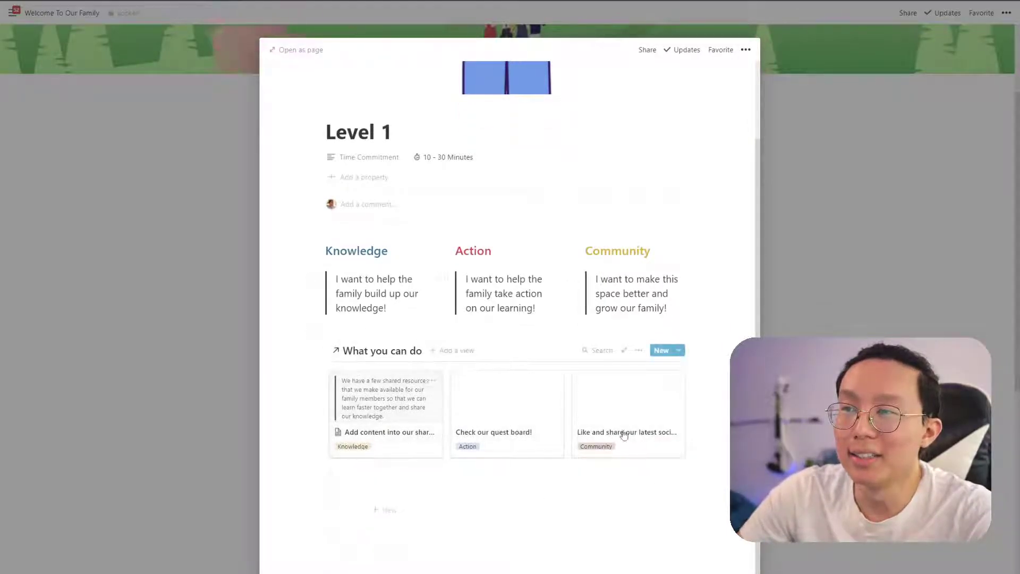
pyautogui.click(191, 319)
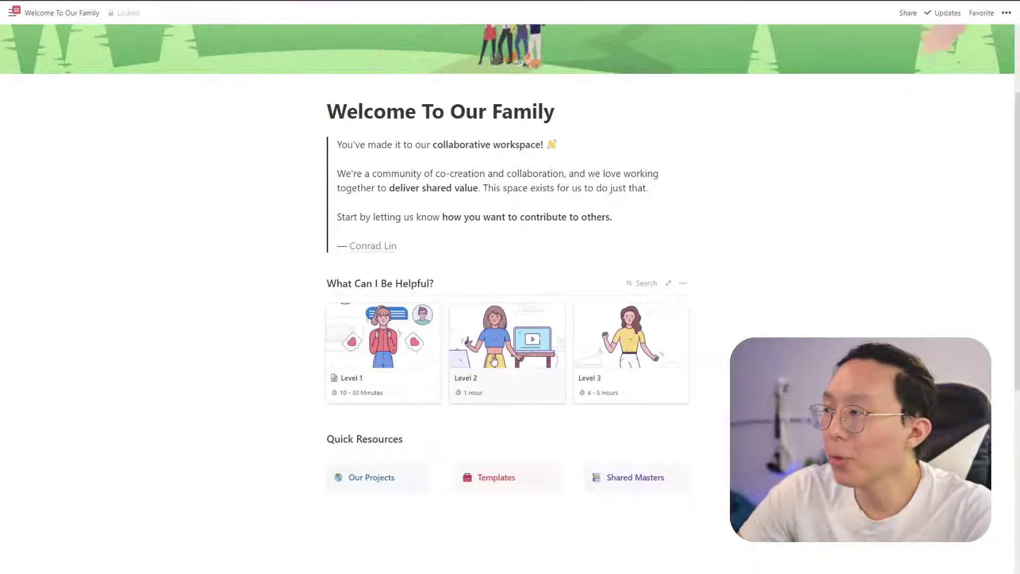
pyautogui.click(385, 360)
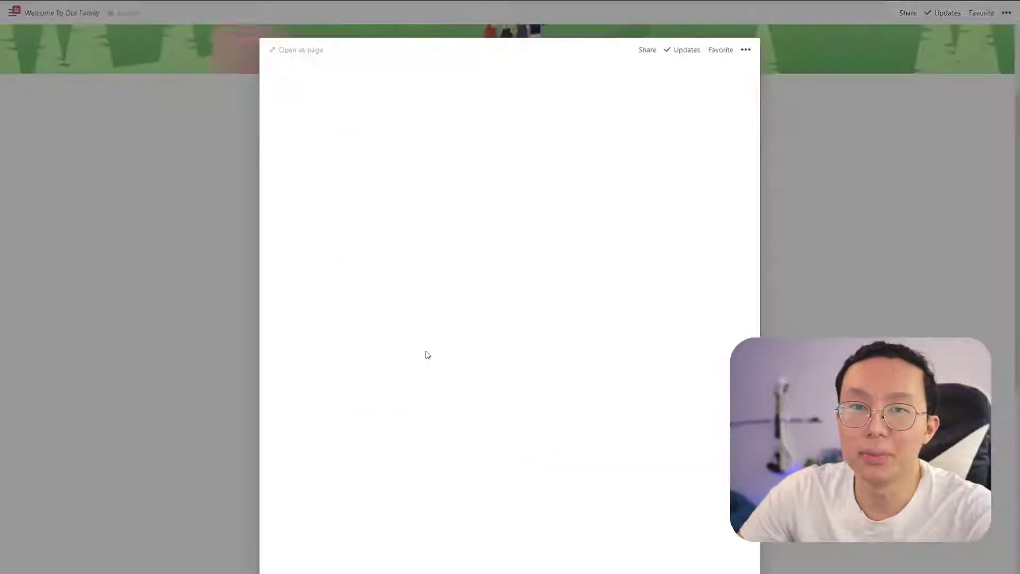
pyautogui.scroll(-1, 556, 363)
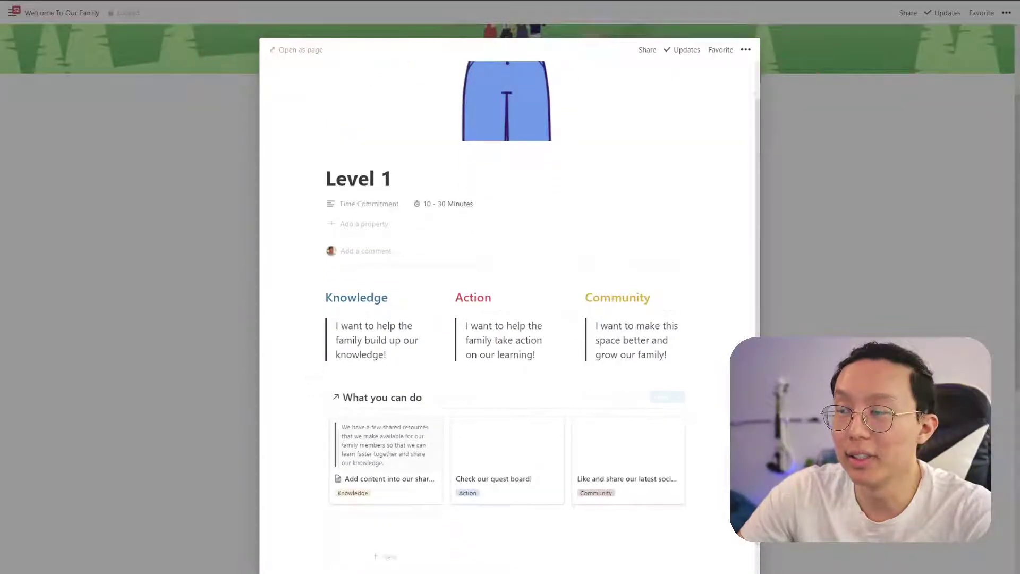
pyautogui.press('Escape')
pyautogui.scroll(-1, 524, 369)
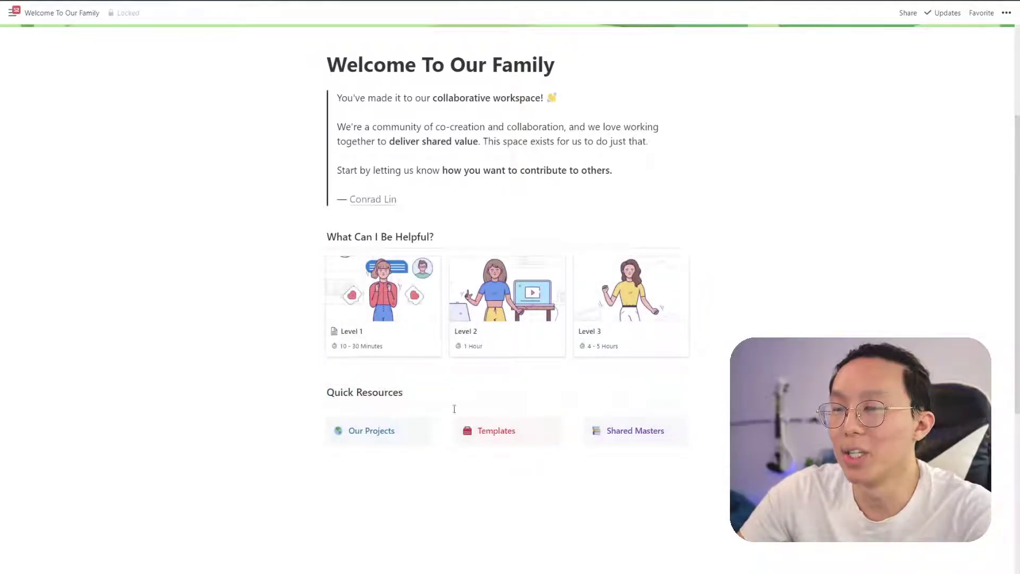
pyautogui.scroll(1, 536, 422)
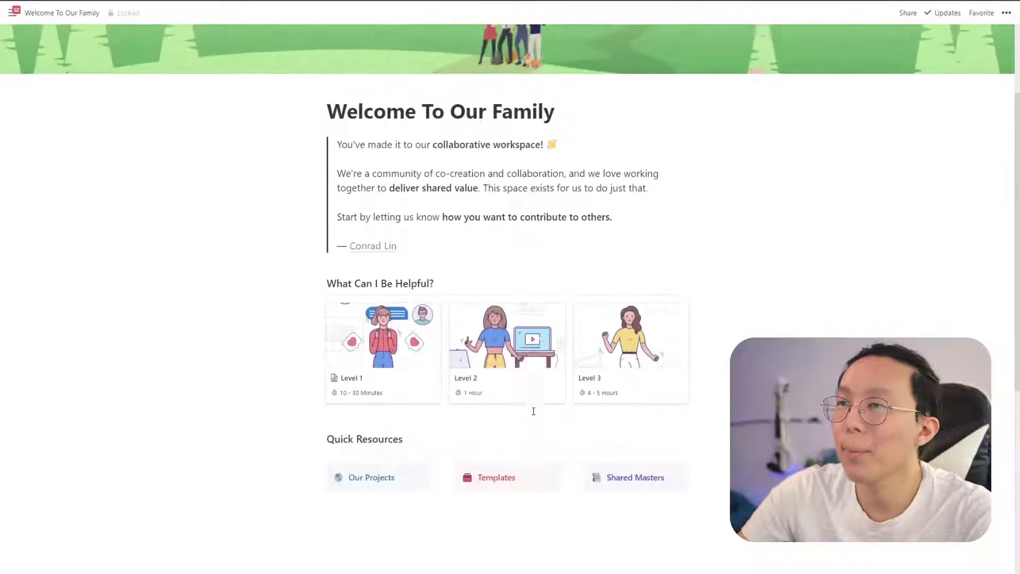
pyautogui.click(508, 357)
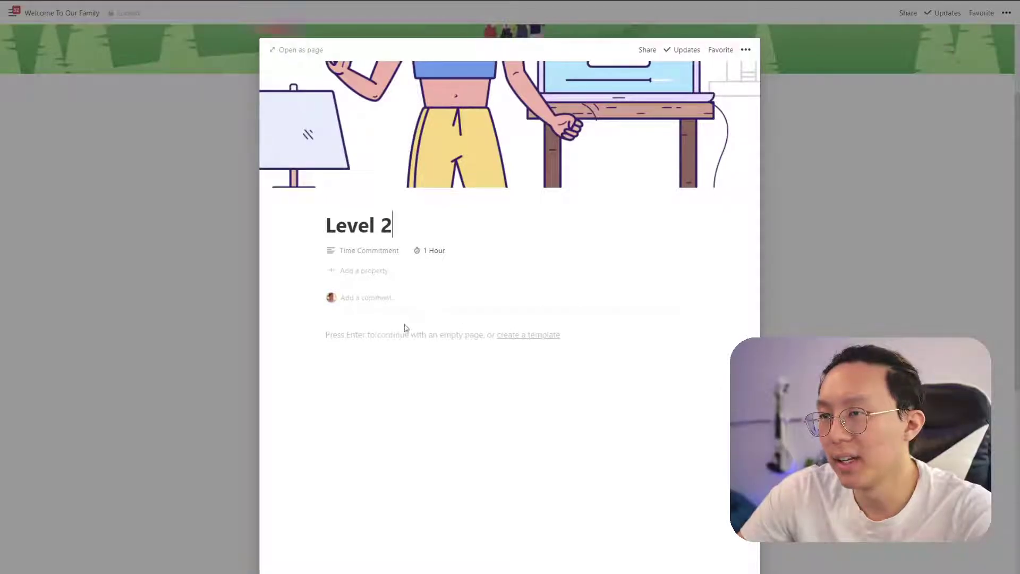
pyautogui.click(213, 270)
pyautogui.click(381, 335)
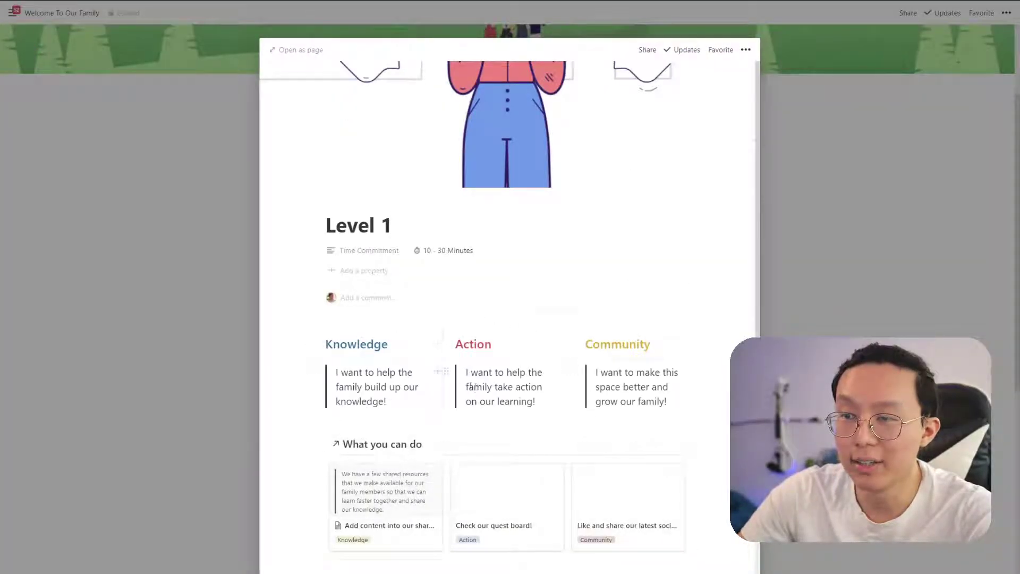
pyautogui.scroll(-2, 414, 373)
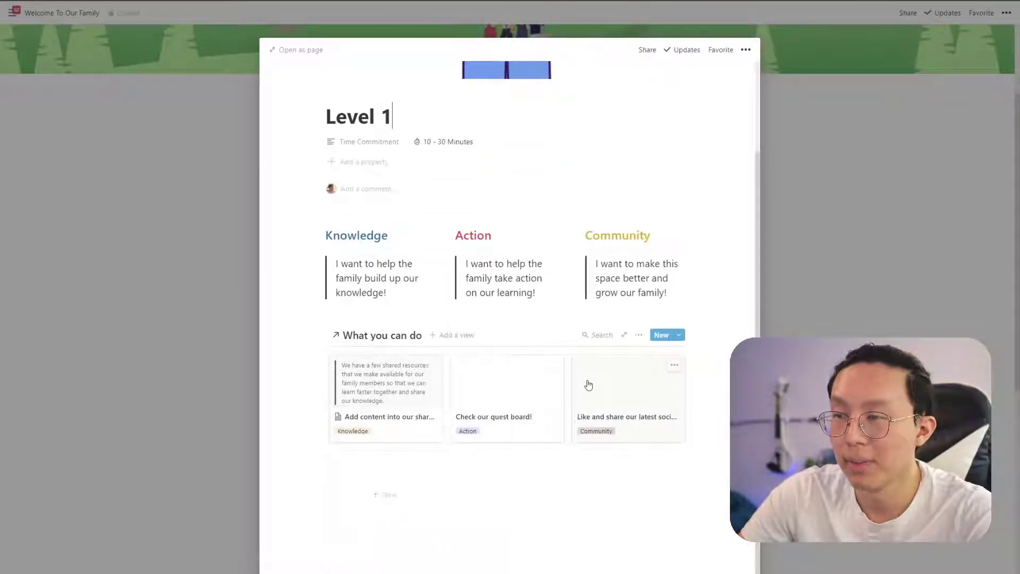
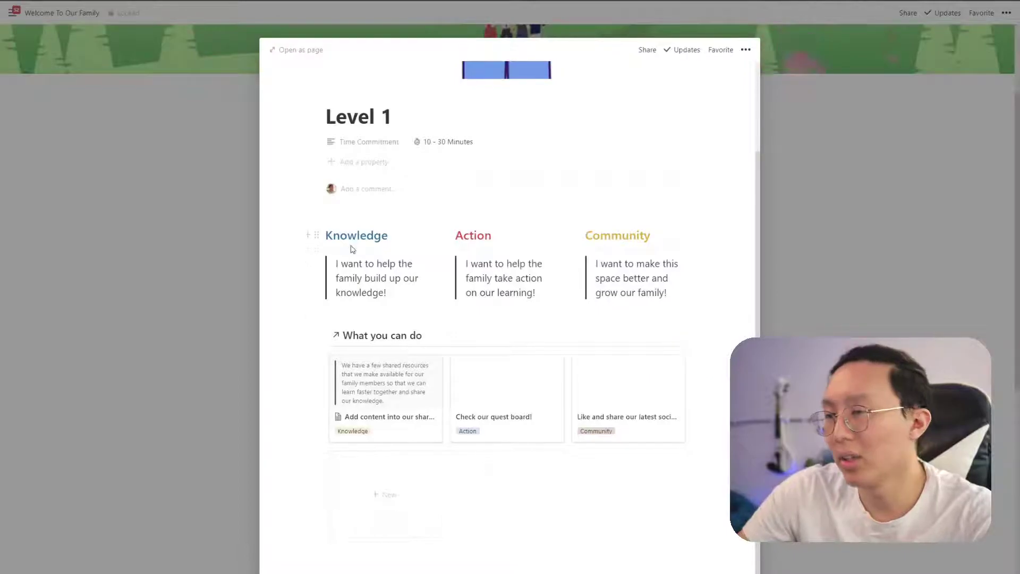
# - Copy the Level 1 columns and task gallery, and unlock the Welcome To Our Family page for editing
pyautogui.moveTo(358, 237); pyautogui.dragTo(680, 452)
pyautogui.click(167, 319)
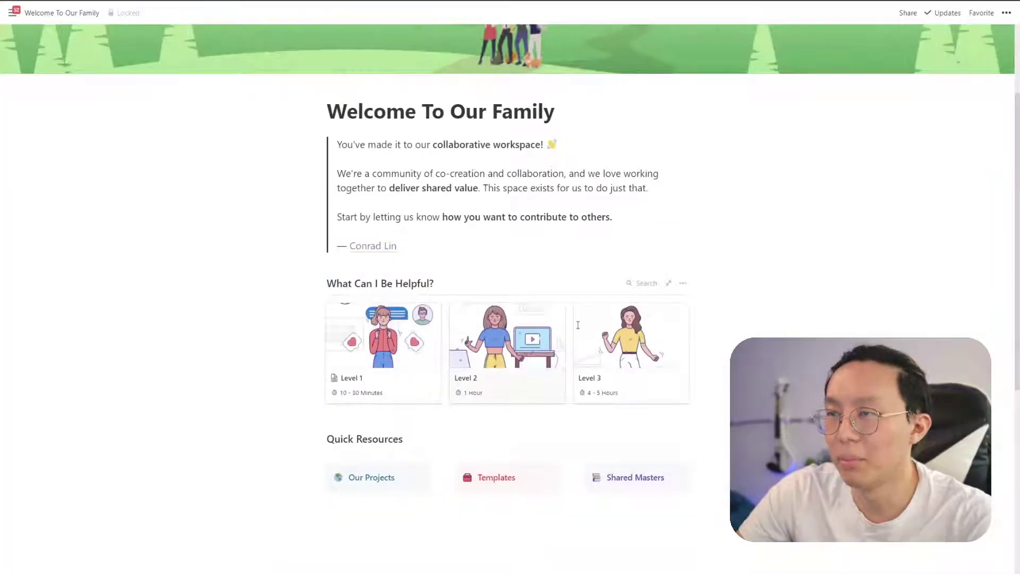
pyautogui.click(683, 283)
pyautogui.click(453, 287)
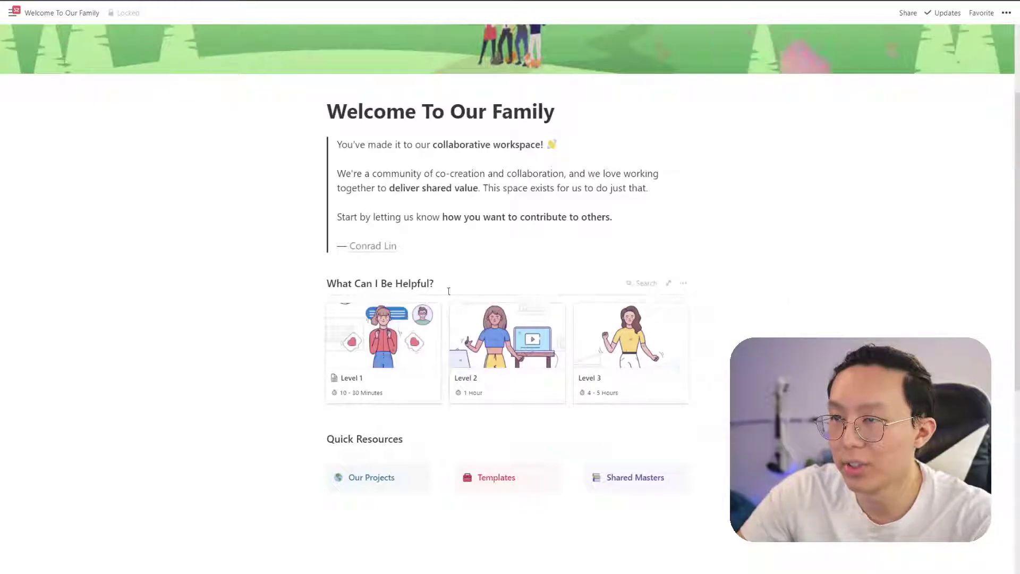
pyautogui.click(141, 18)
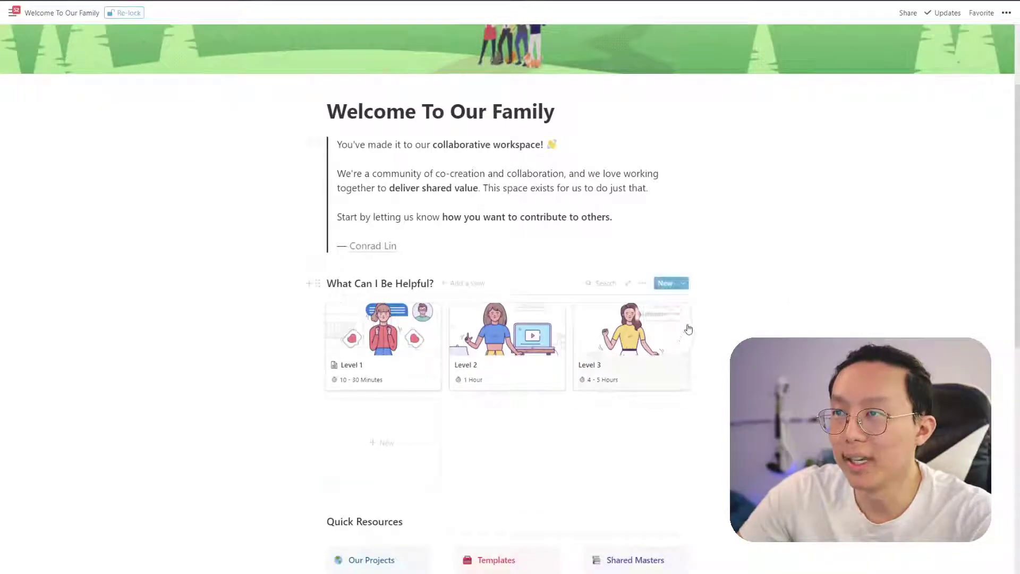
# - Create a new template in the What Can I Be Helpful? database and paste the copied Level 1 content into it
pyautogui.click(683, 283)
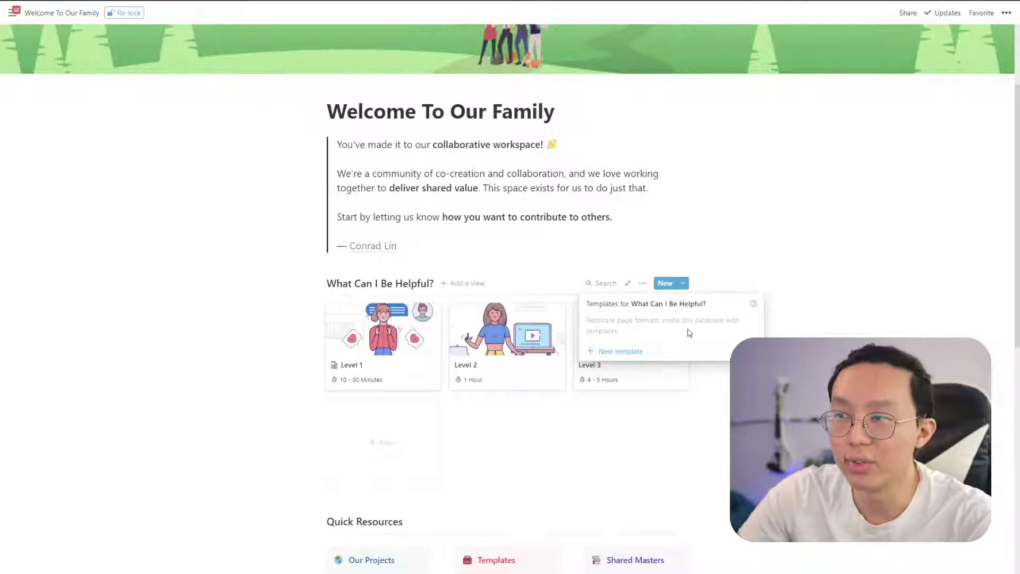
pyautogui.click(674, 352)
pyautogui.press('Return')
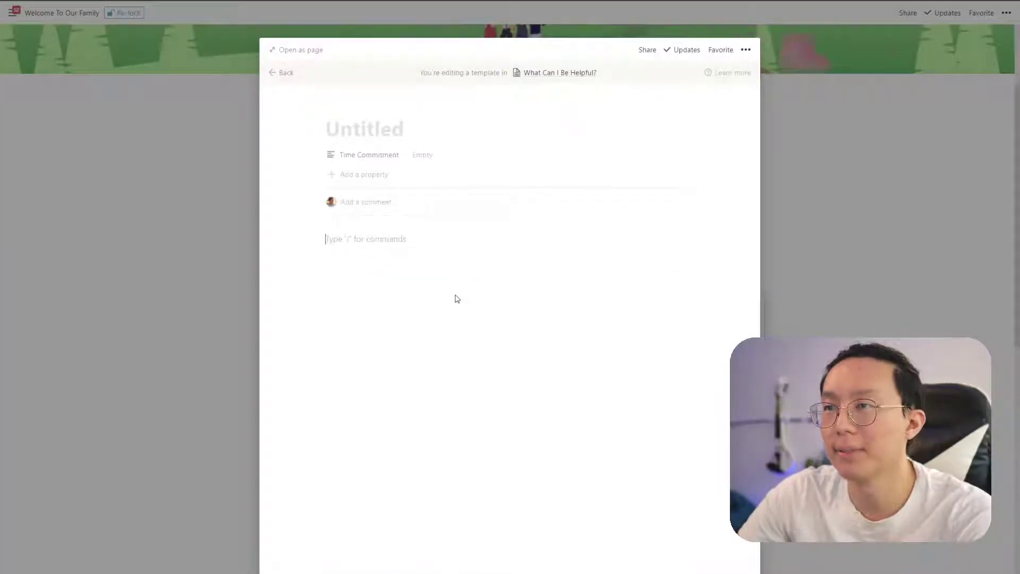
pyautogui.write('Knowledge I want to help the family build up our knowledge! Action I want to help the family take action on our learning! Community I want to make this space better and grow our family!')
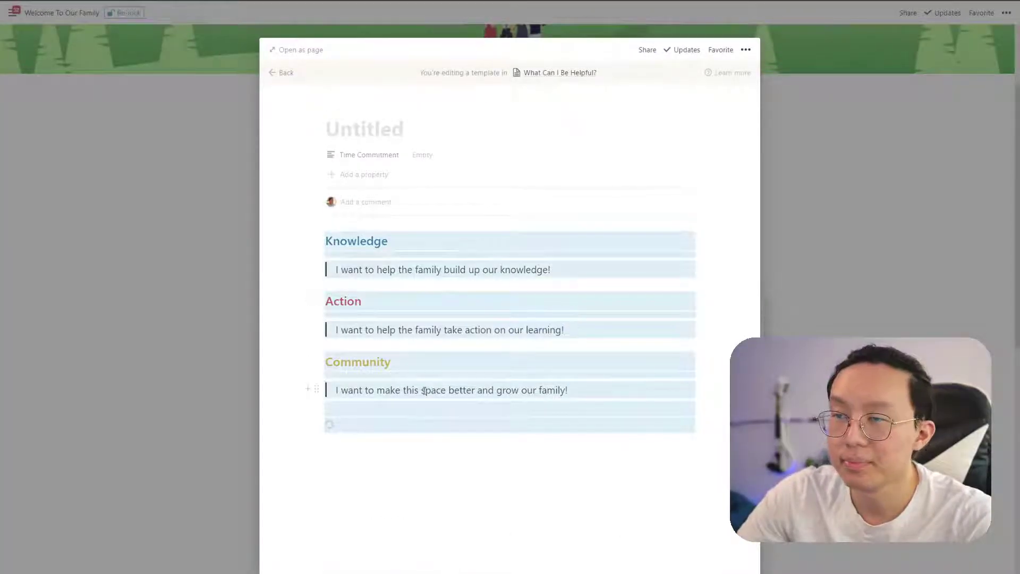
# - Arrange the template's Knowledge, Action and Community headings with their quotes into three side-by-side columns, and close the template
pyautogui.moveTo(307, 298); pyautogui.dragTo(690, 250)
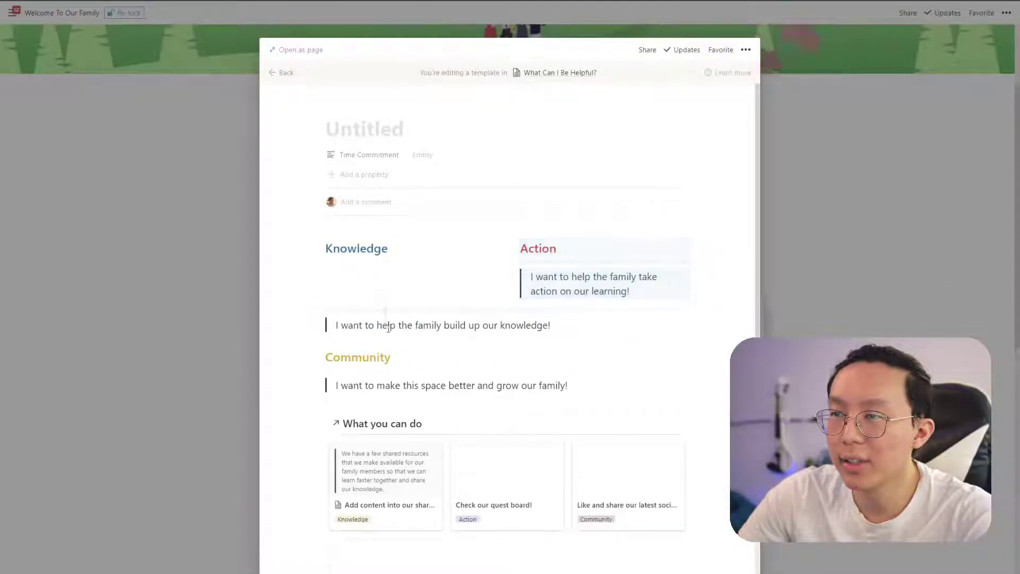
pyautogui.moveTo(314, 310); pyautogui.dragTo(336, 276)
pyautogui.moveTo(307, 339); pyautogui.dragTo(693, 266)
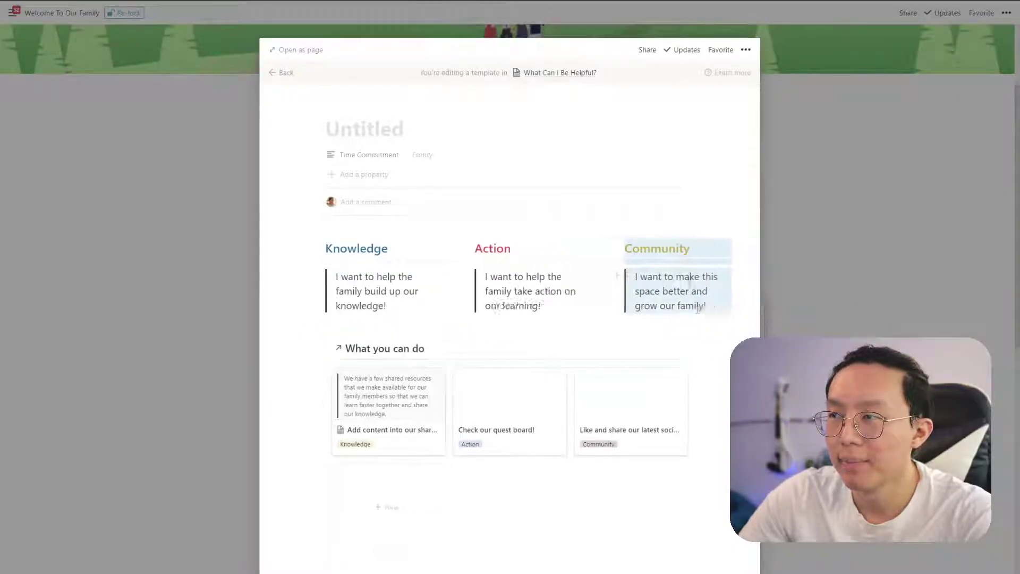
pyautogui.click(195, 216)
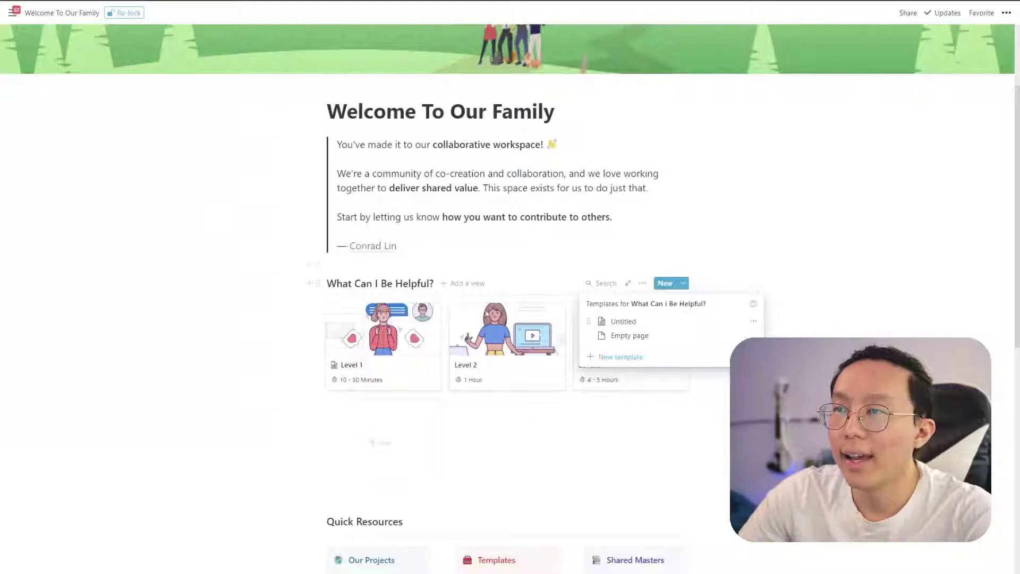
# - Reopen the untitled template for editing, title it "New Helpful Information" and close it
pyautogui.click(753, 321)
pyautogui.click(782, 308)
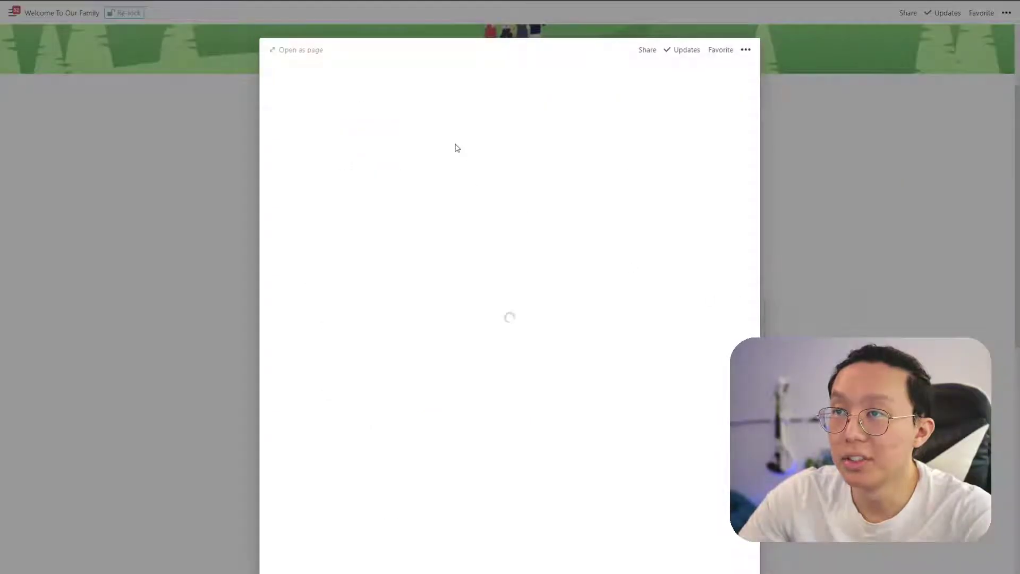
pyautogui.write('New')
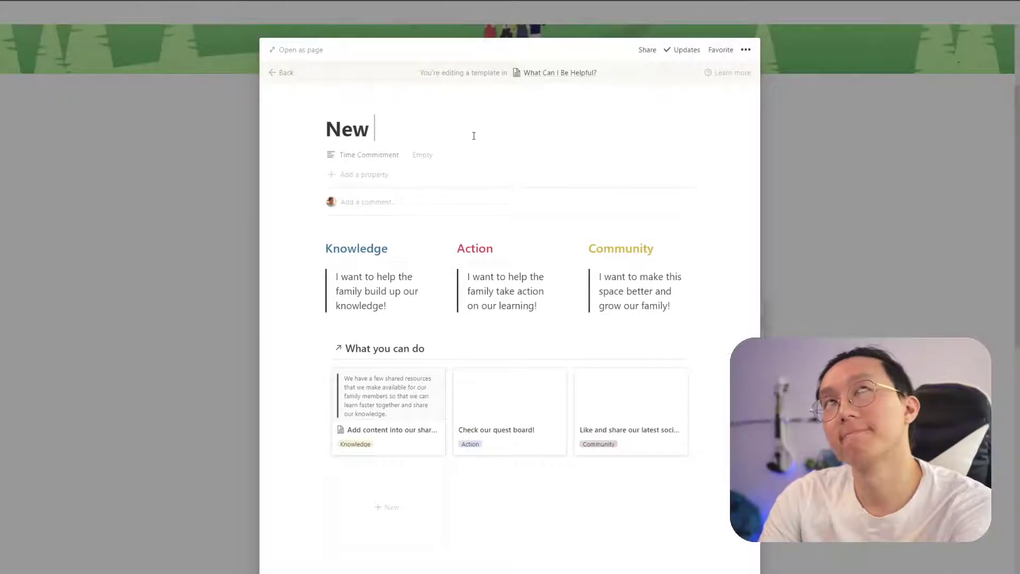
pyautogui.write(' Help')
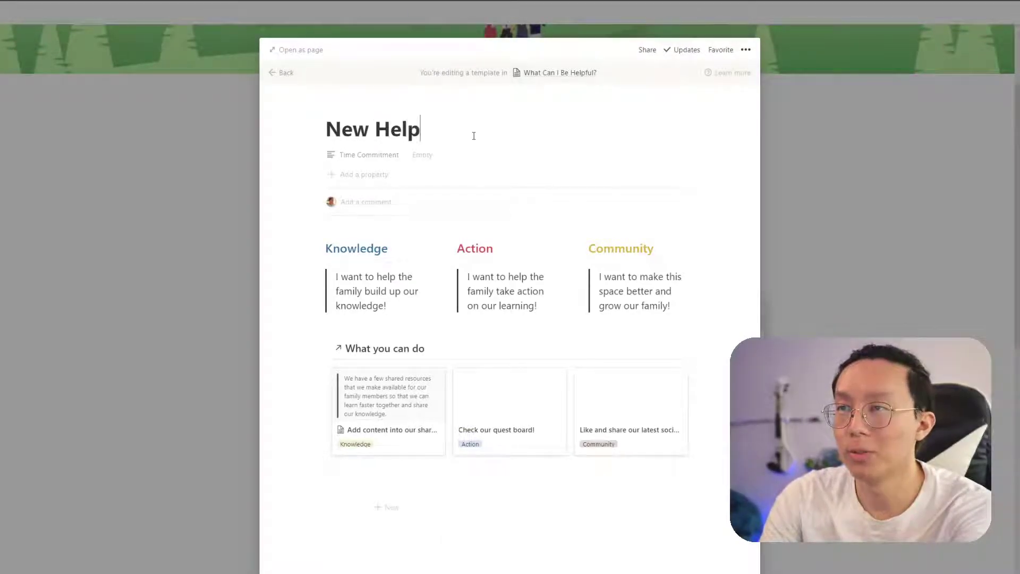
pyautogui.write('ful ')
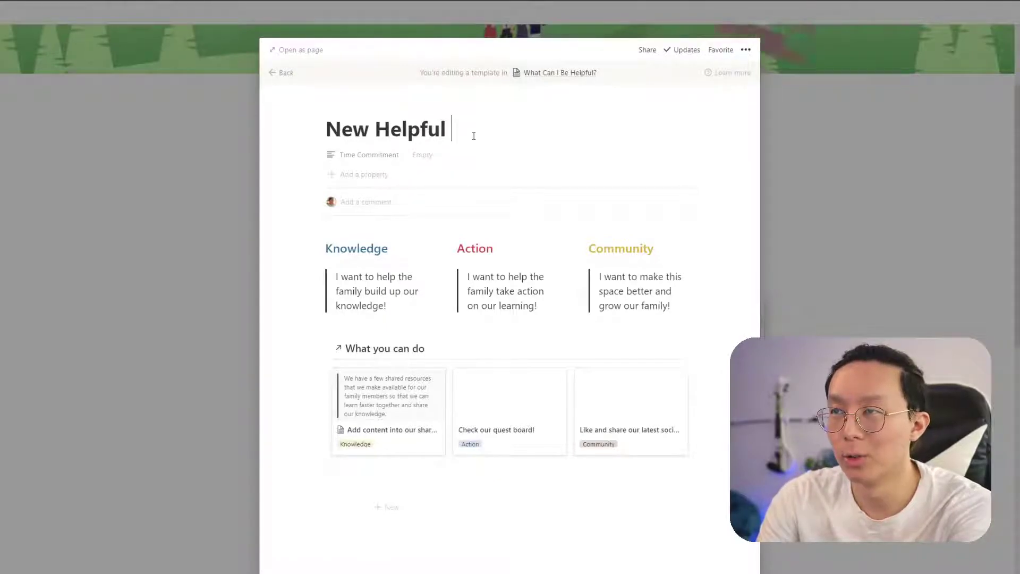
pyautogui.write('Imo')
pyautogui.press('BackSpace')
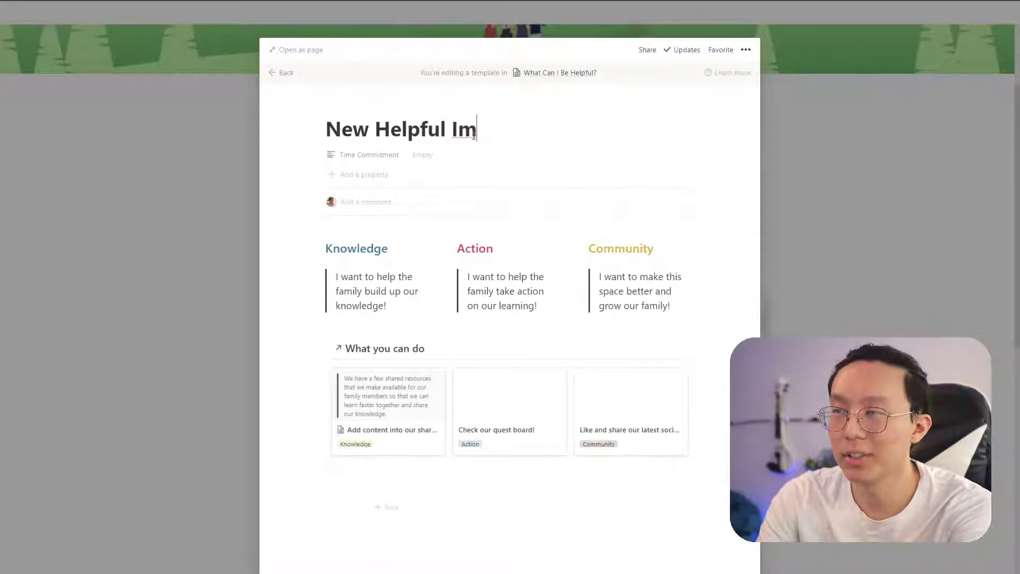
pyautogui.write('nformation')
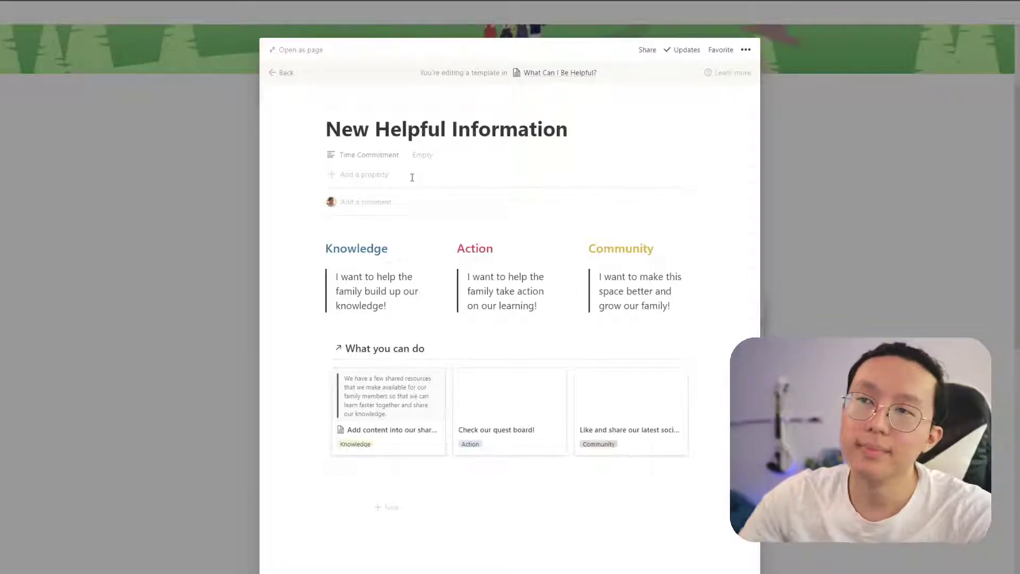
pyautogui.press('Escape')
pyautogui.press('Escape')
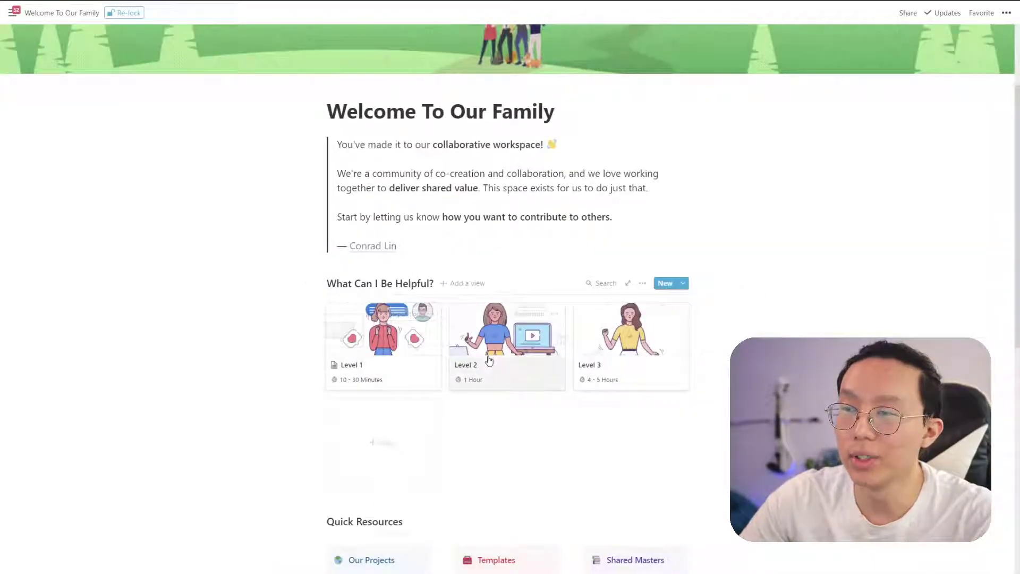
# - Apply the New Helpful Information template to the Level 2 page
pyautogui.click(489, 360)
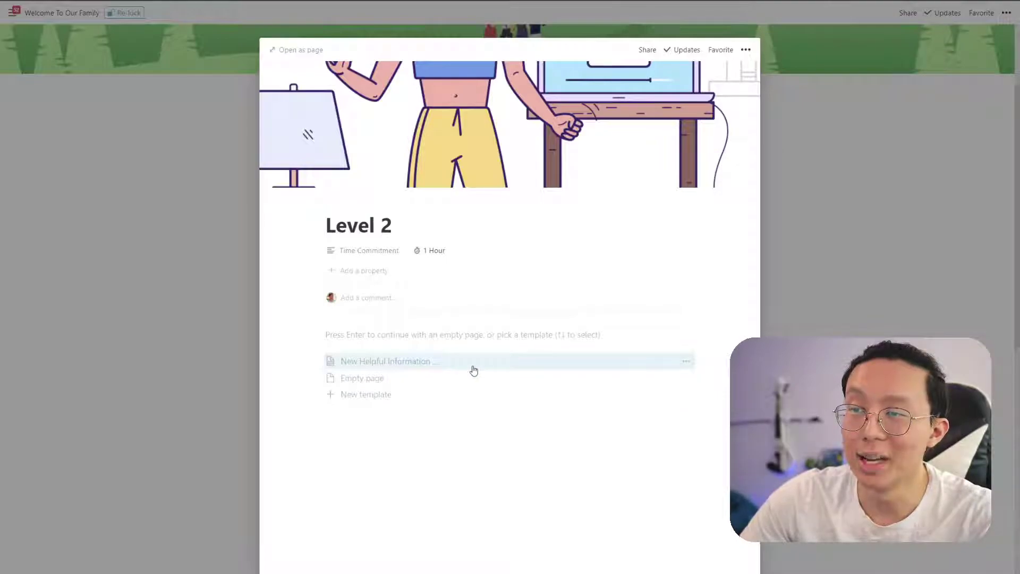
pyautogui.click(473, 366)
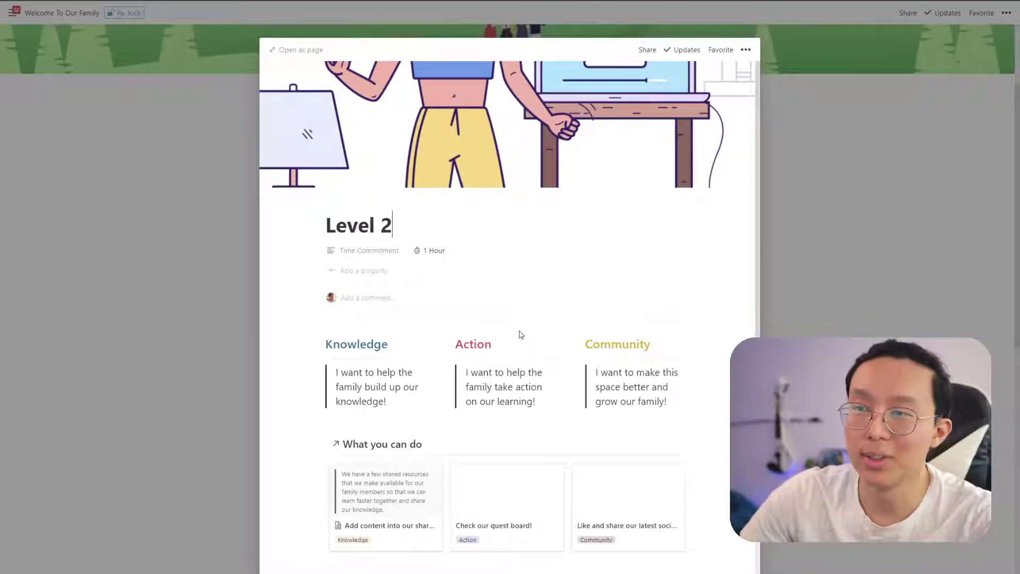
pyautogui.scroll(-2, 364, 380)
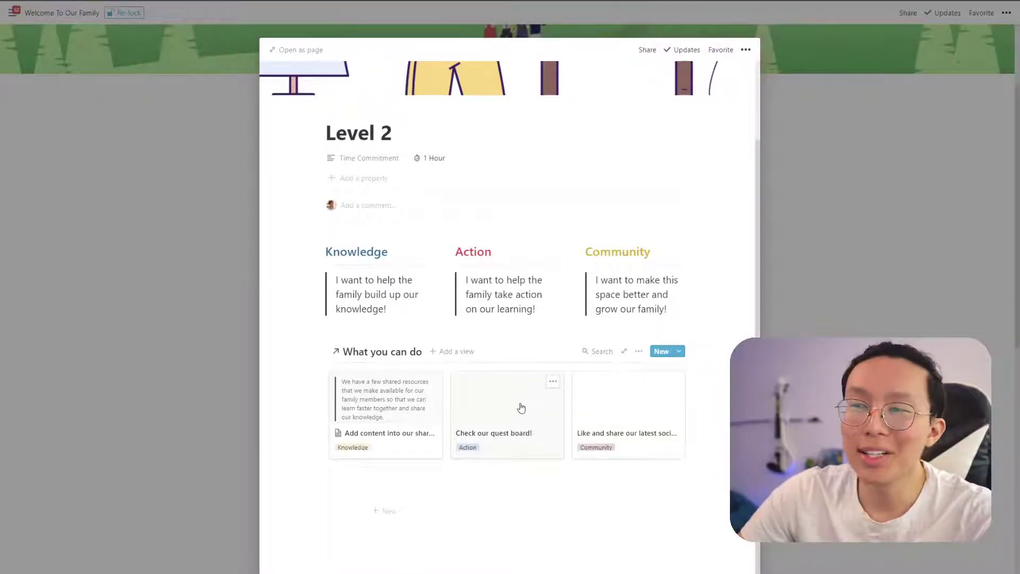
# - Add a task titled "Contribute to our library content" to the What you can do gallery and tag it Knowledge
pyautogui.click(418, 503)
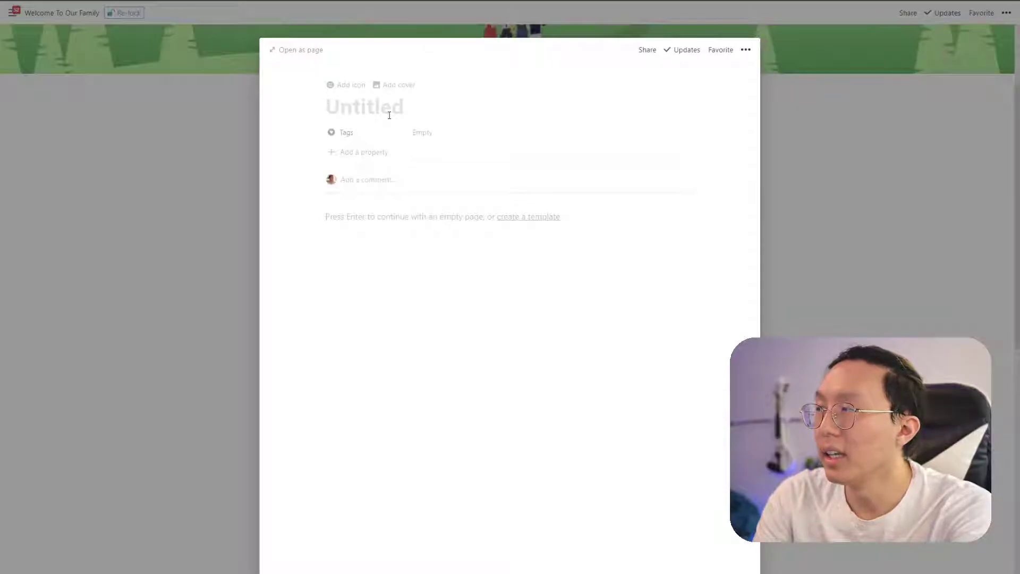
pyautogui.write('C')
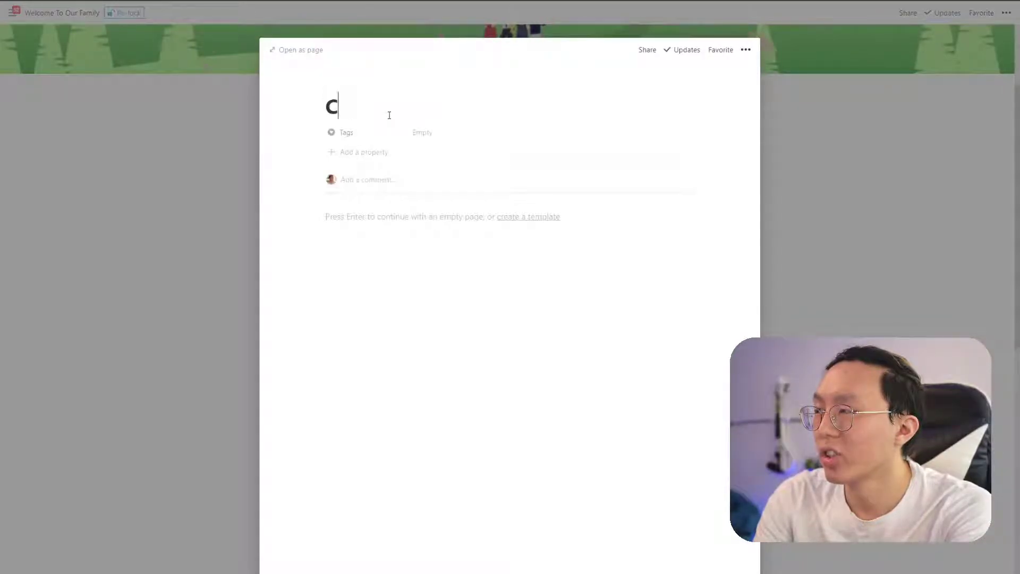
pyautogui.write('ontribute to our ')
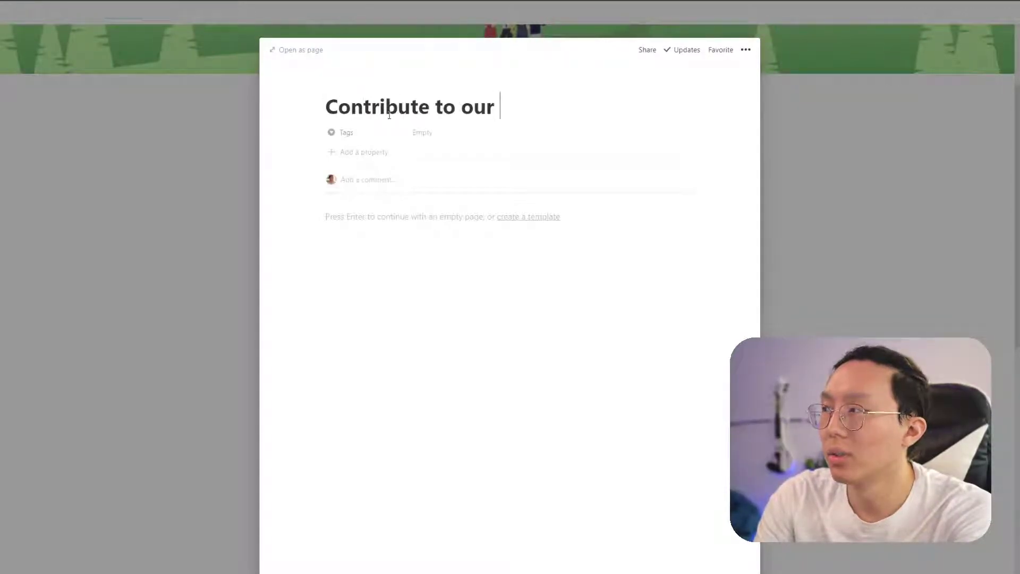
pyautogui.write('library content')
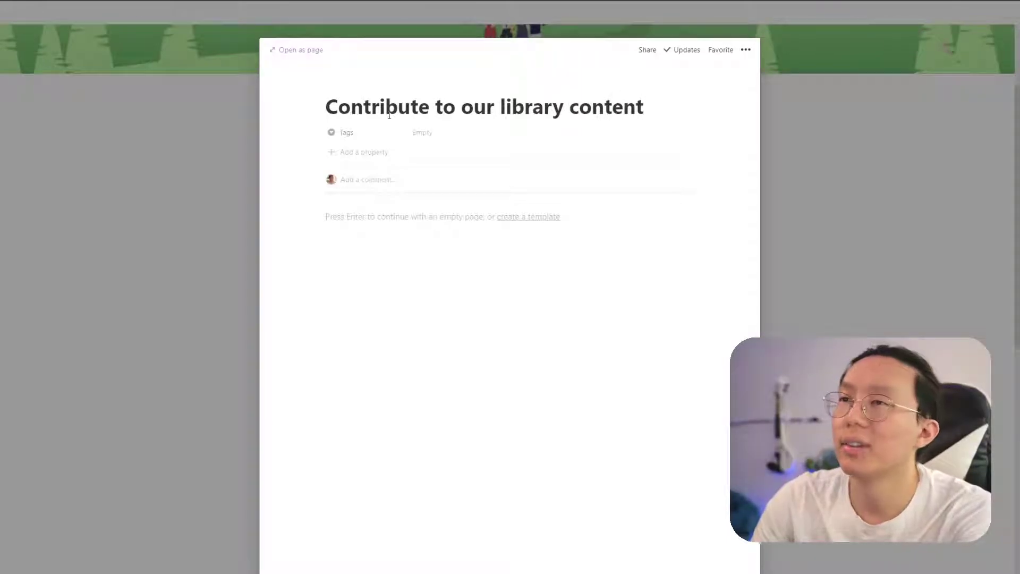
pyautogui.click(417, 134)
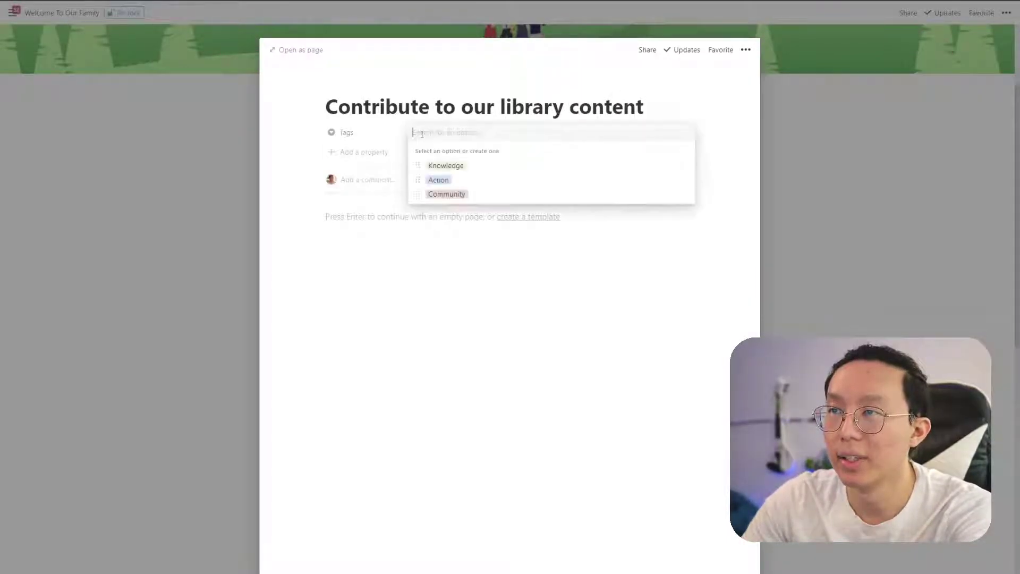
pyautogui.click(445, 166)
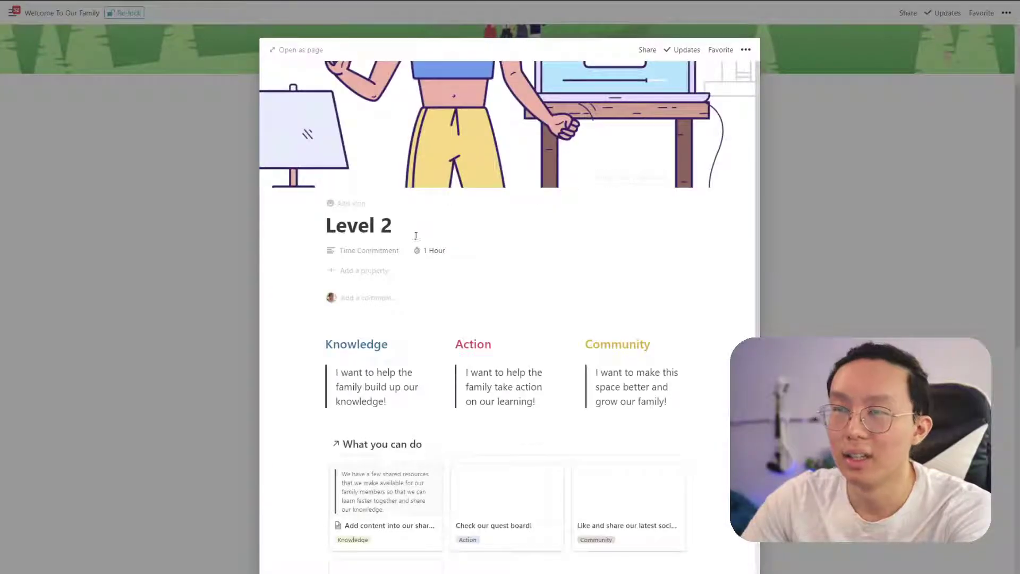
# - Add a property to the "Contribute to our library content" task and try making it a relation, searching databases for "How can I be Helpful"
pyautogui.scroll(-2, 615, 313)
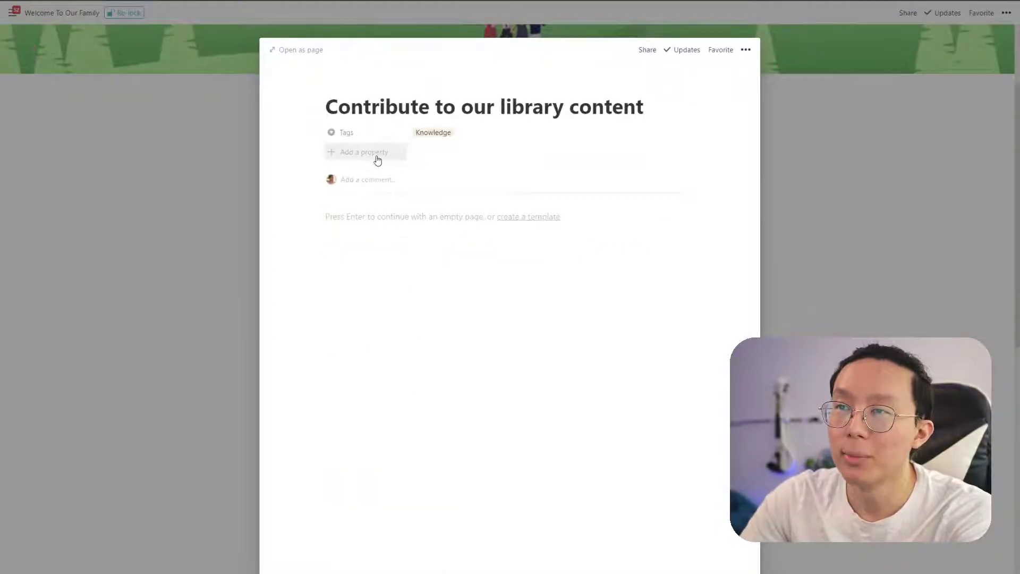
pyautogui.click(377, 154)
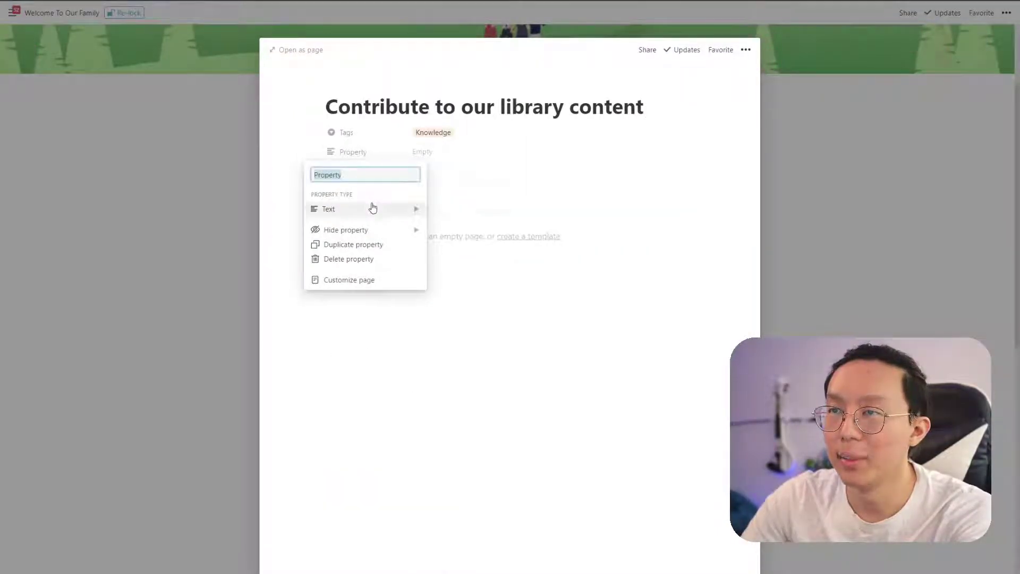
pyautogui.moveTo(372, 208)
pyautogui.click(468, 310)
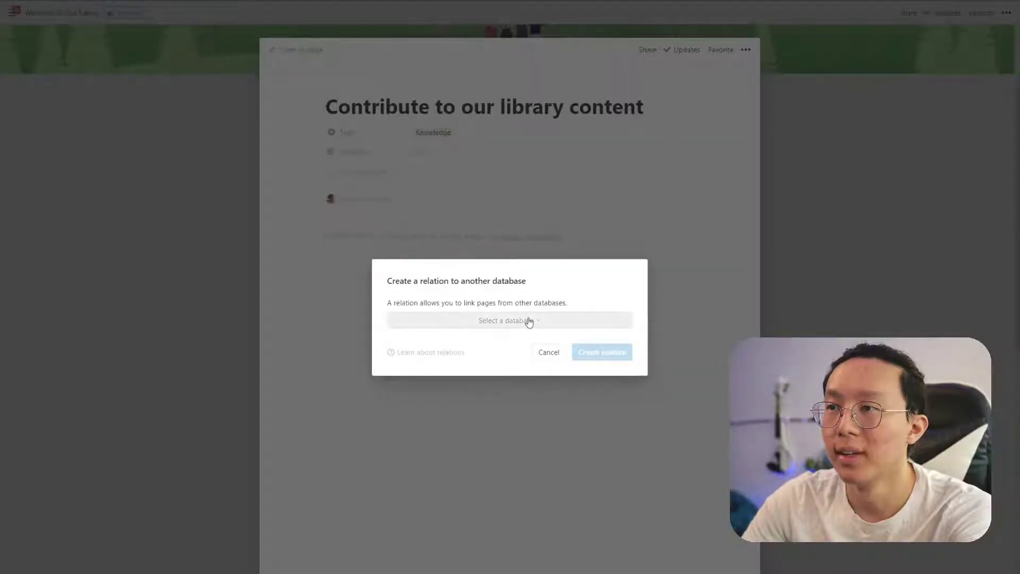
pyautogui.click(525, 320)
pyautogui.write('How can I be Helpful')
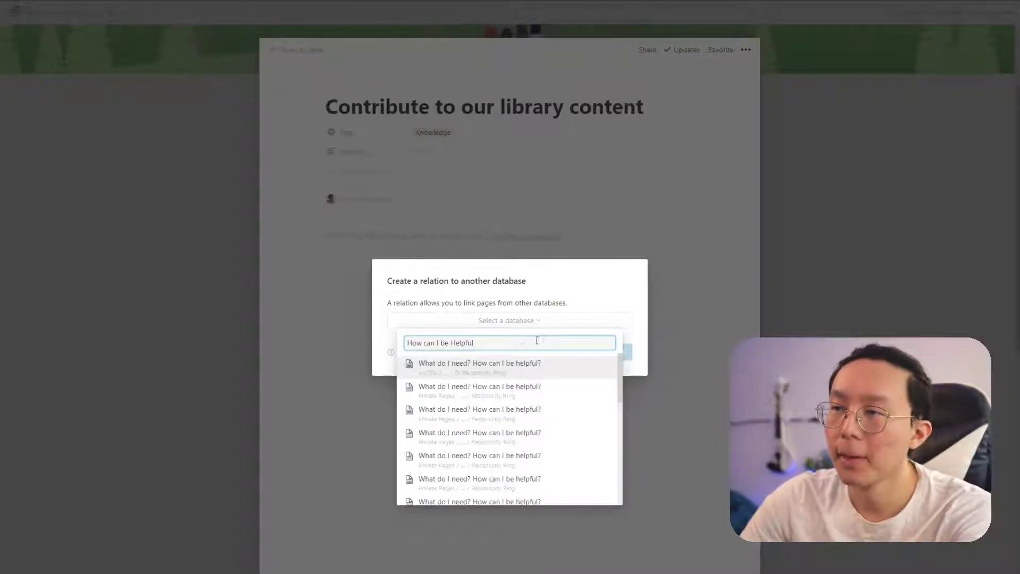
pyautogui.scroll(-5, 552, 399)
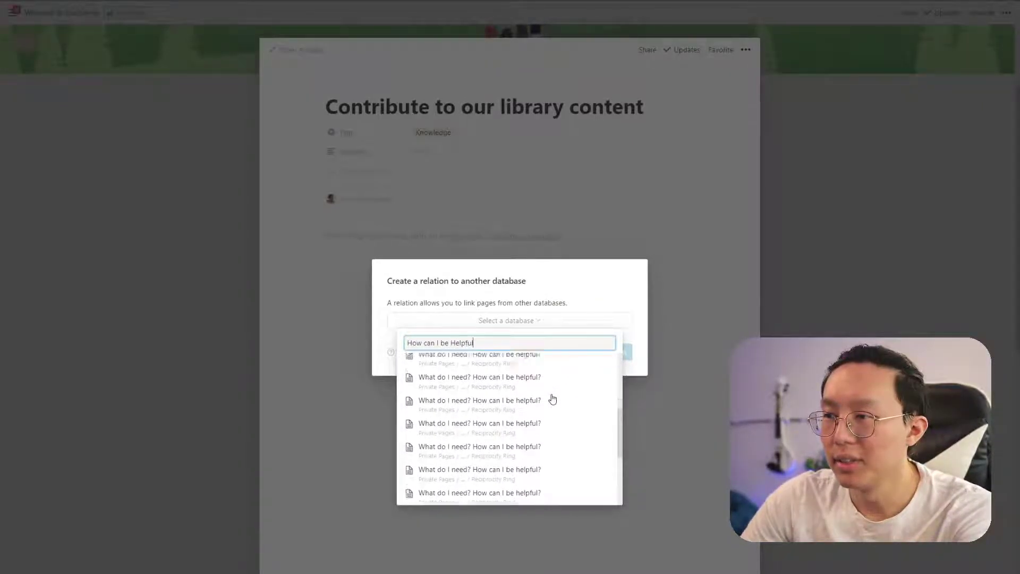
pyautogui.scroll(5, 552, 399)
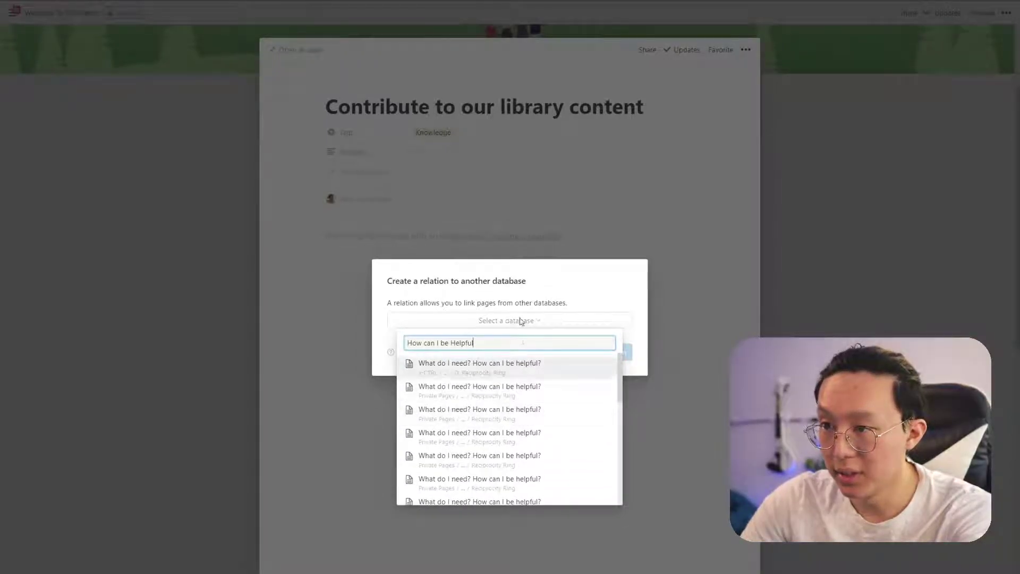
pyautogui.click(530, 299)
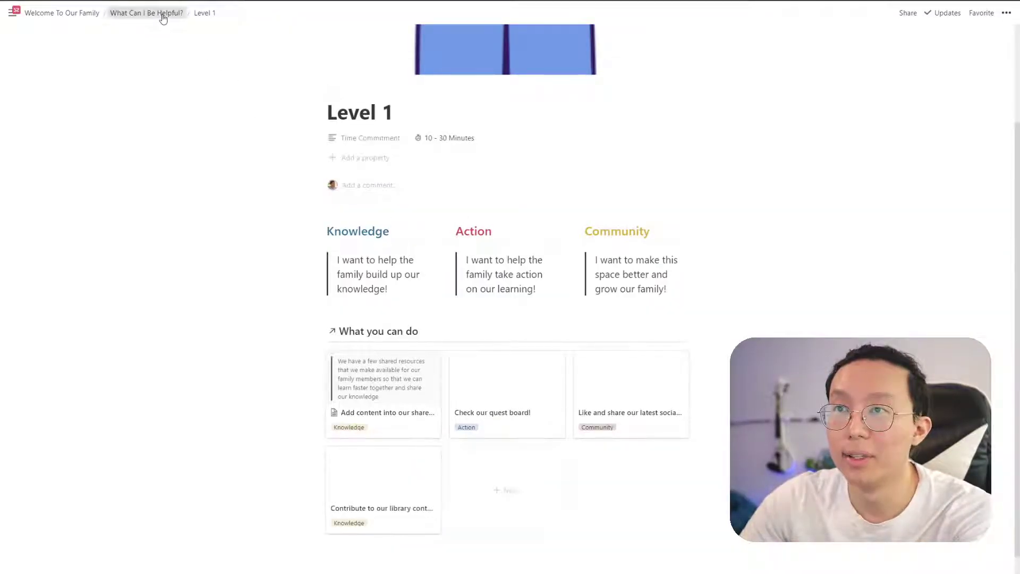
# - Prefix the What Can I Be Helpful? database title with "(STREAM)" and cancel the pending relation on the library content task
pyautogui.click(162, 12)
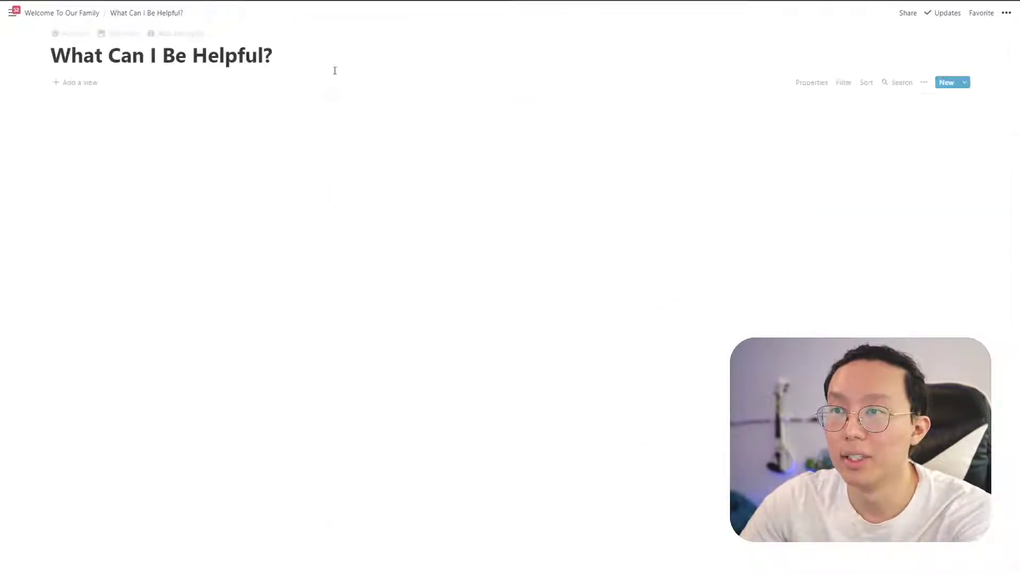
pyautogui.click(57, 55)
pyautogui.write('(STREAM)')
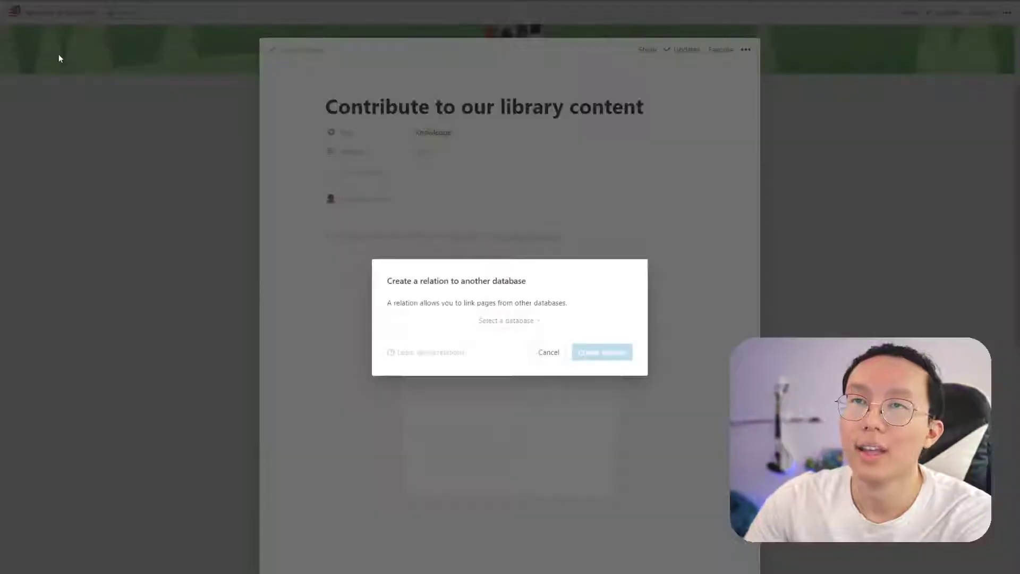
pyautogui.click(534, 351)
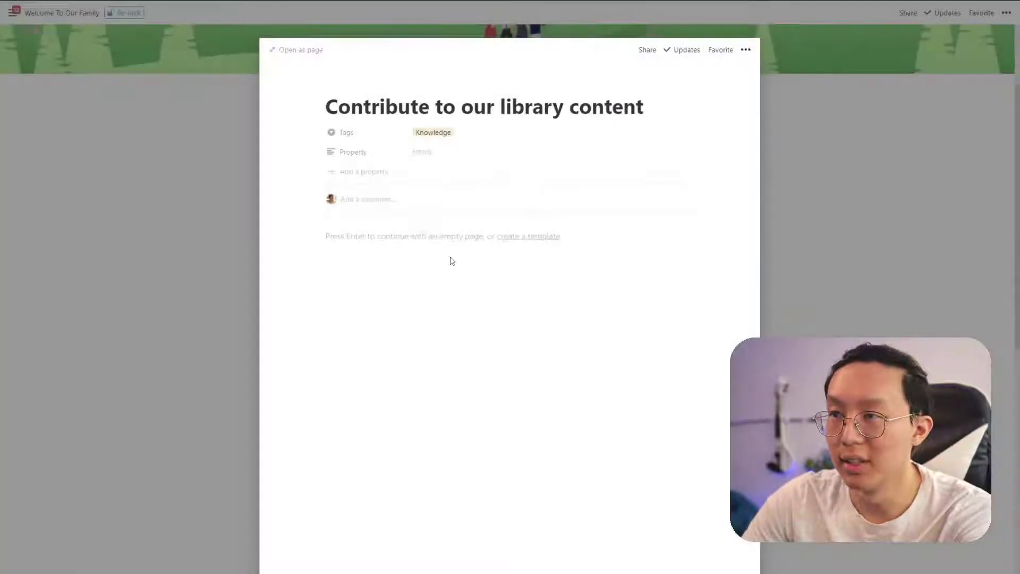
# - Turn the new property on the library content task into a relation to the (STREAM) What Can I Be Helpful? database
pyautogui.click(364, 155)
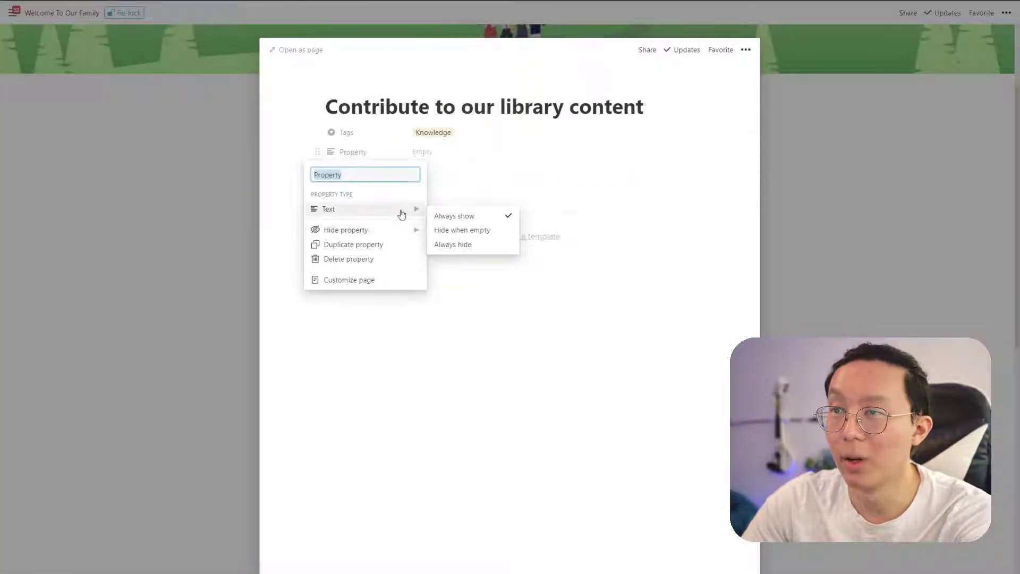
pyautogui.moveTo(401, 210)
pyautogui.click(466, 312)
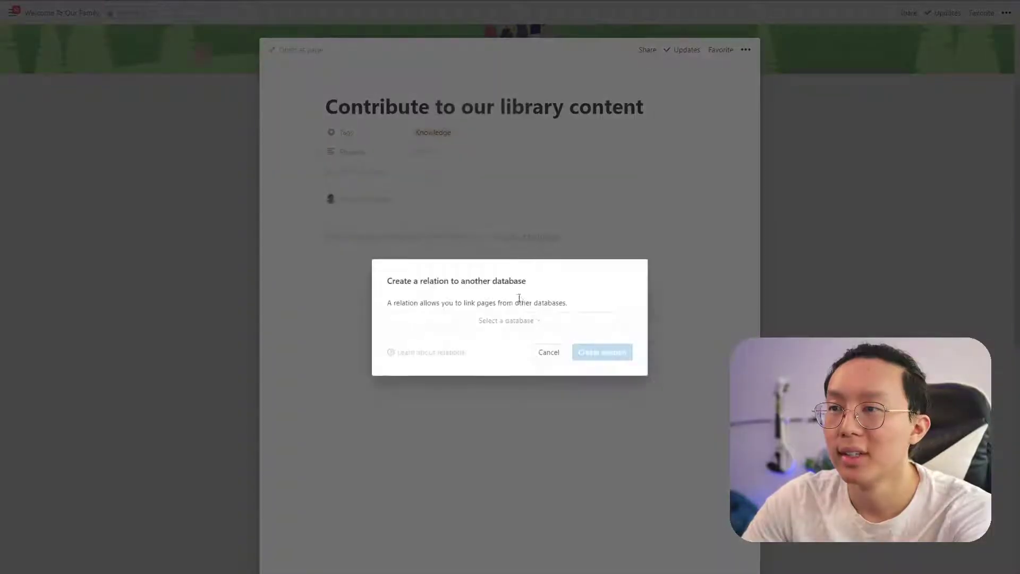
pyautogui.click(506, 320)
pyautogui.write('[STREAM)')
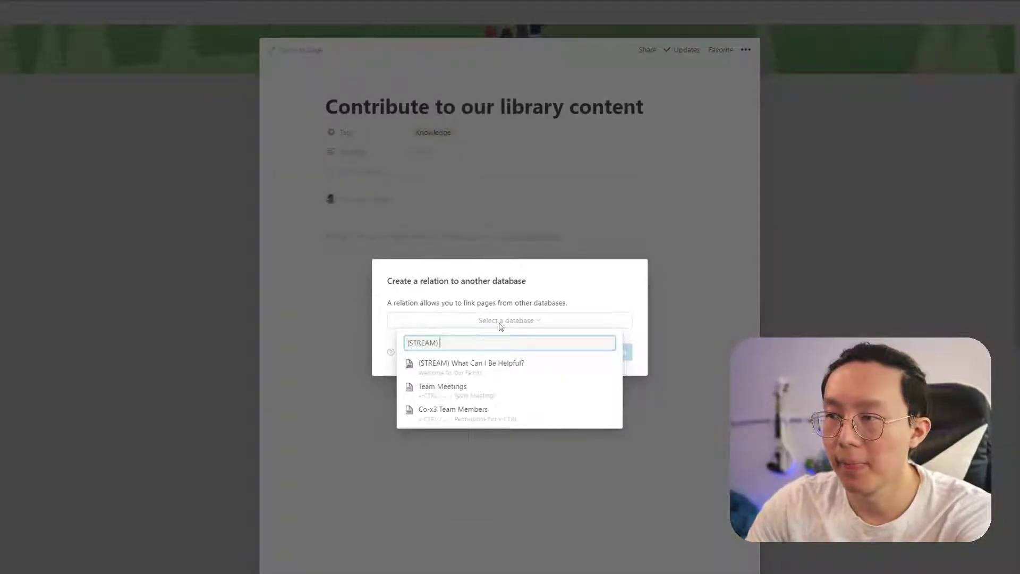
pyautogui.click(532, 367)
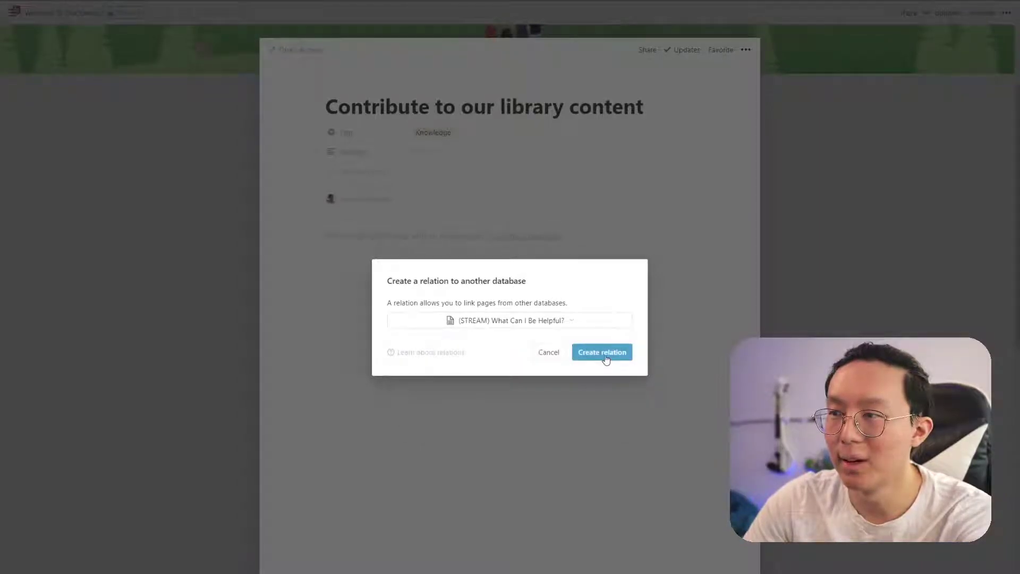
pyautogui.click(602, 354)
# - Rename the relation property to "Time Commitment" and link the library content task to Level 2
pyautogui.click(351, 154)
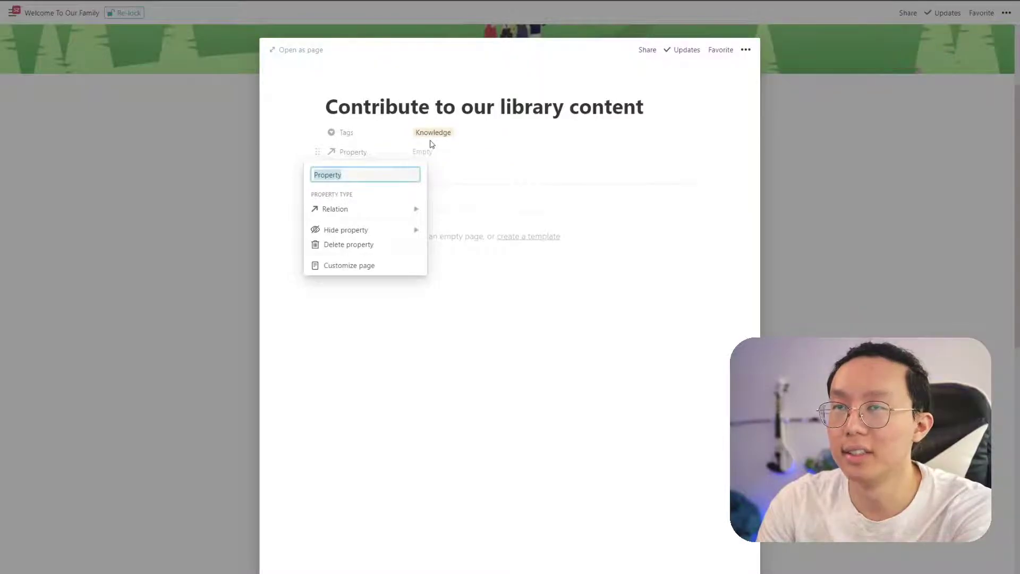
pyautogui.write('Time Commitment')
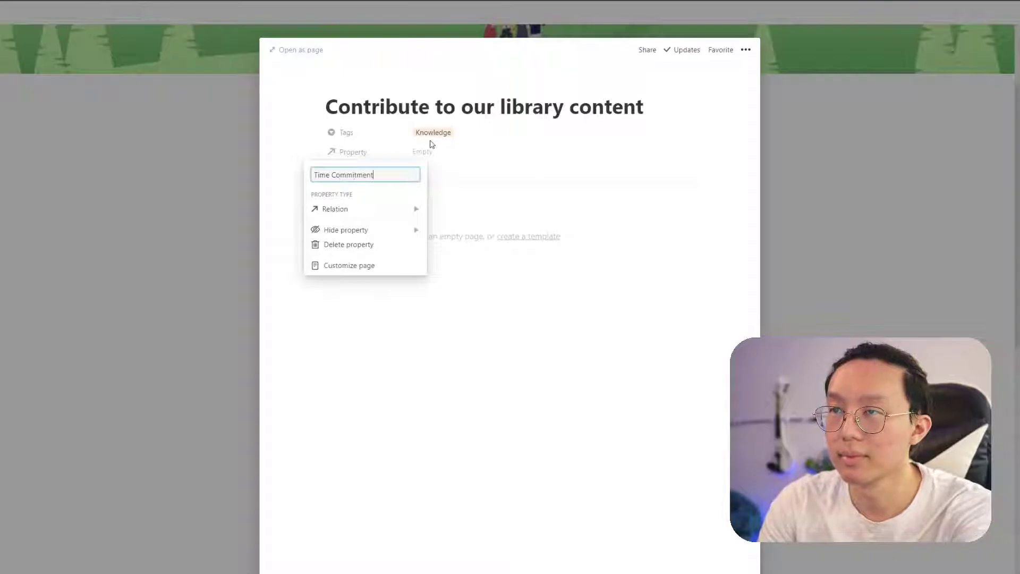
pyautogui.press('Return')
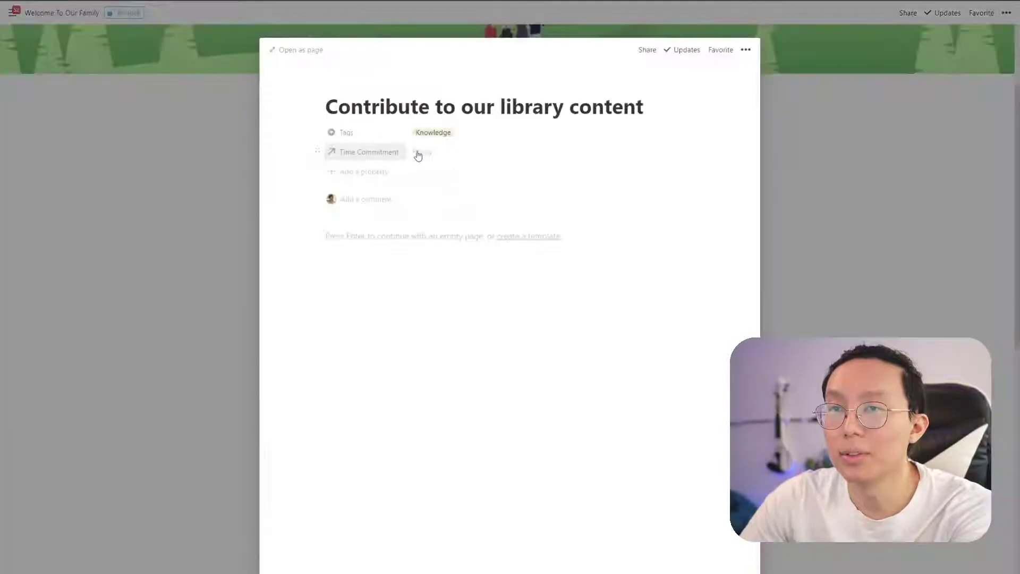
pyautogui.click(425, 152)
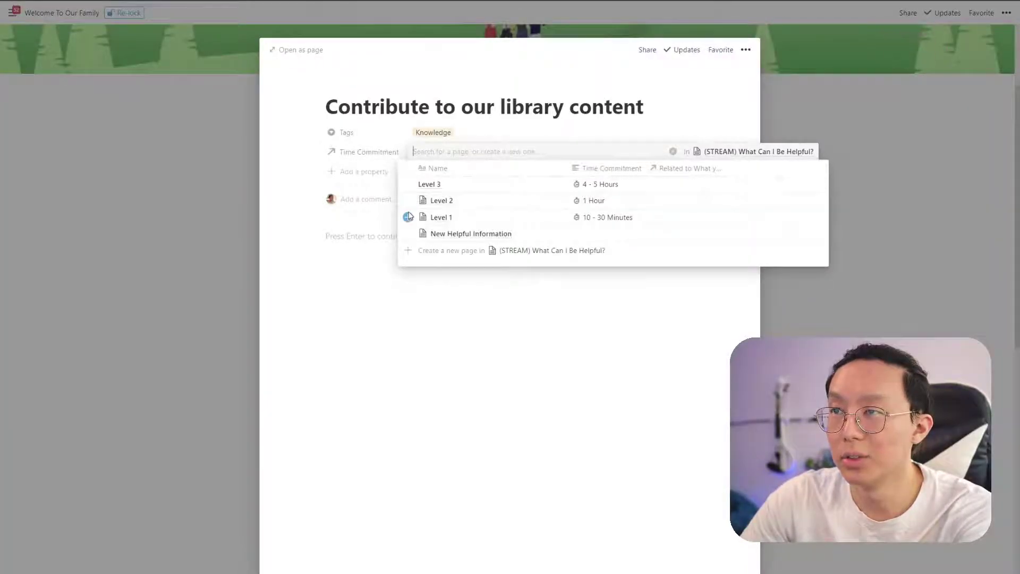
pyautogui.click(407, 201)
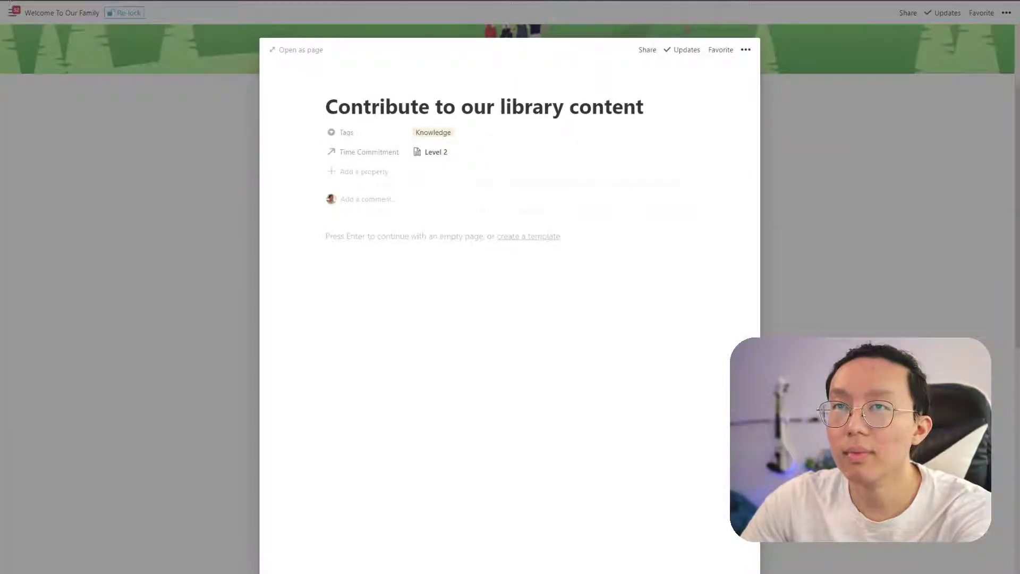
# - Open the related Level 2 page and add a filter to its What you can do gallery
pyautogui.click(436, 152)
pyautogui.scroll(-2, 487, 295)
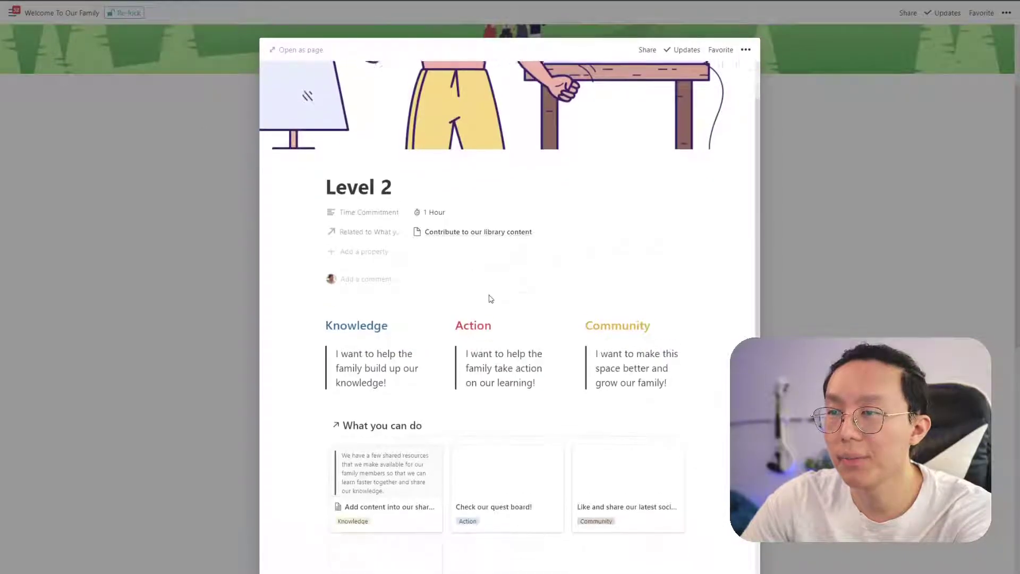
pyautogui.click(638, 369)
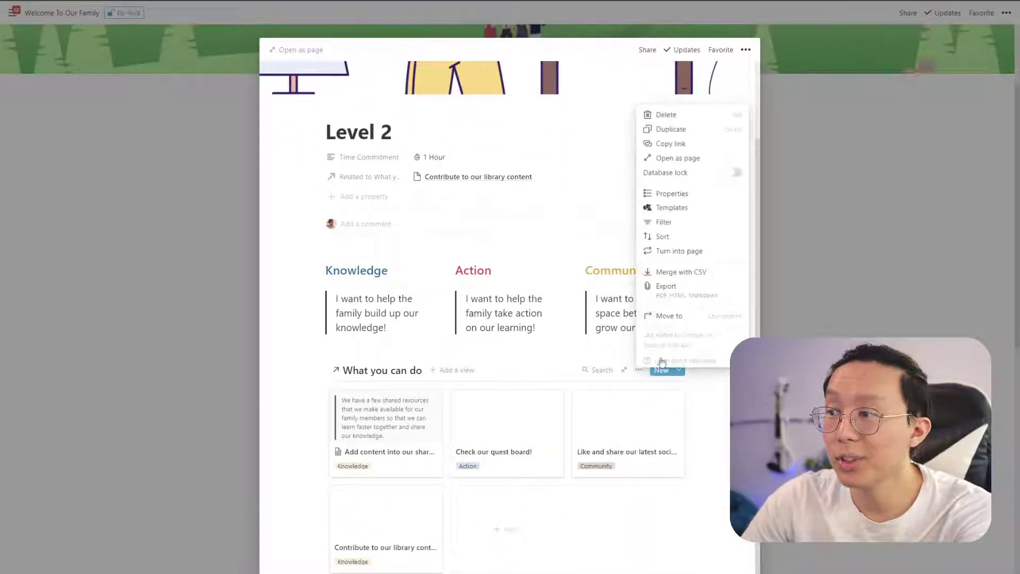
pyautogui.click(664, 222)
pyautogui.click(458, 465)
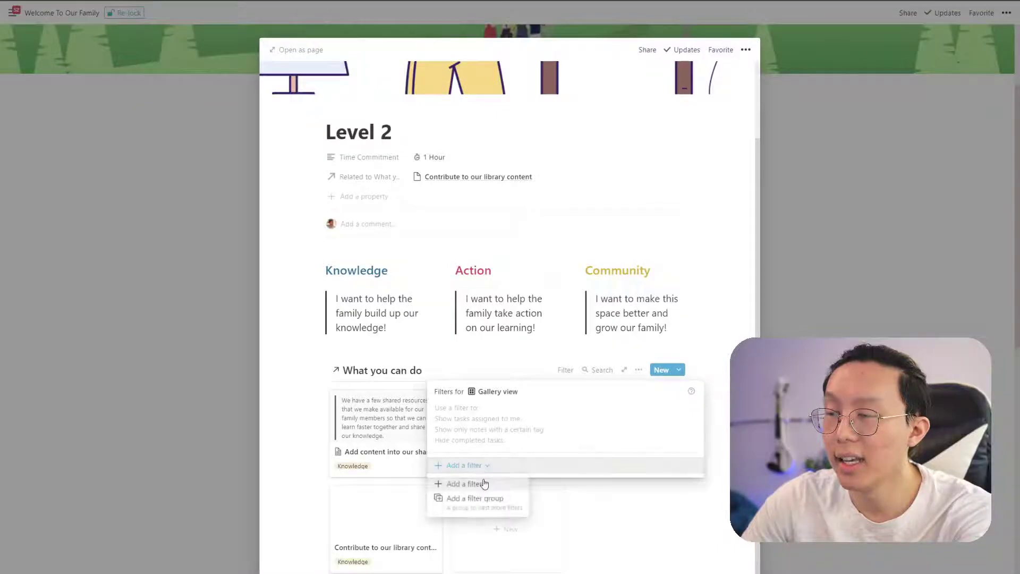
pyautogui.click(475, 485)
pyautogui.click(497, 412)
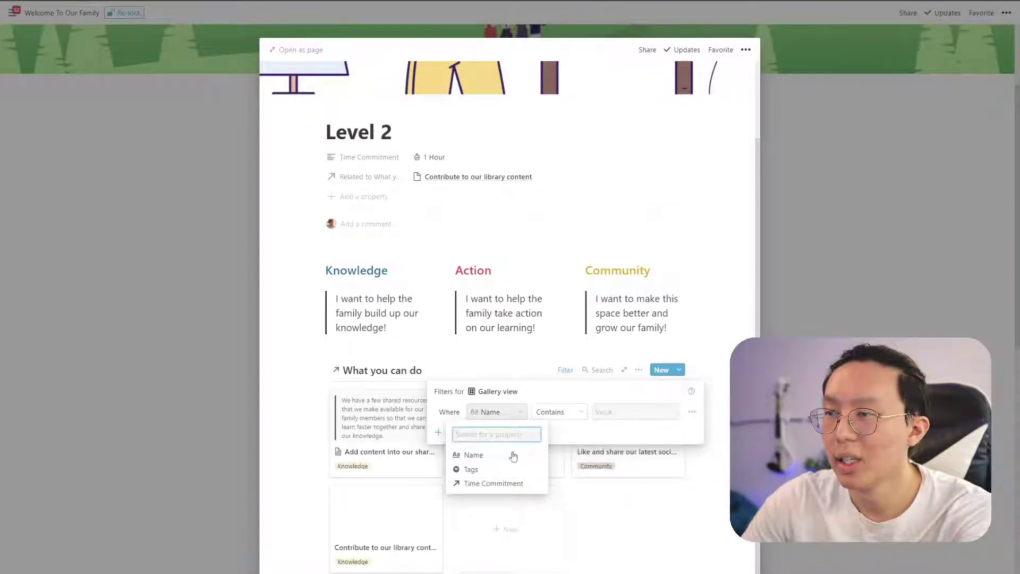
pyautogui.click(505, 467)
pyautogui.click(555, 412)
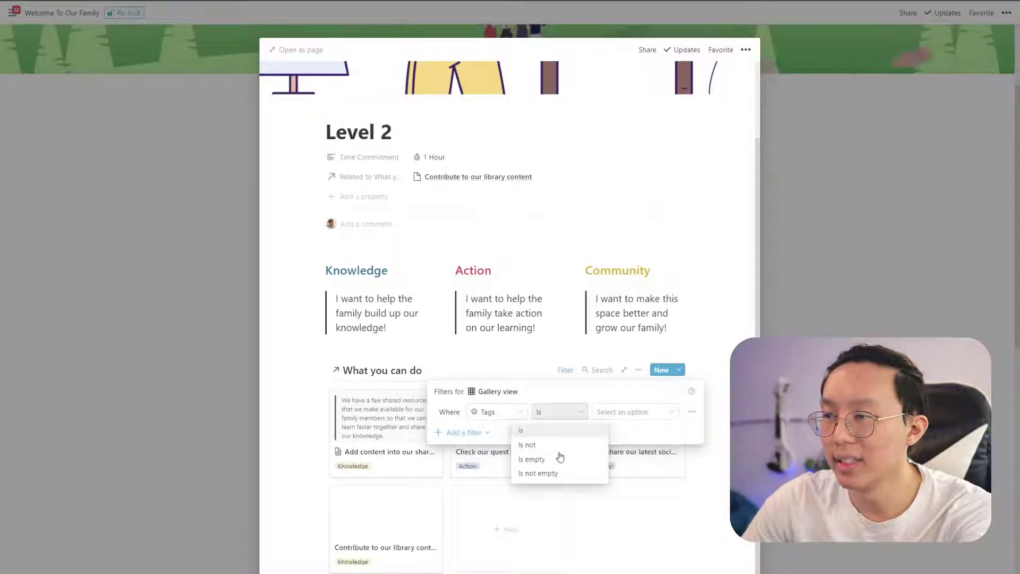
pyautogui.click(611, 419)
pyautogui.click(611, 419)
# - Set the Level 2 gallery's filter to show tasks whose Time Commitment contains Level 2
pyautogui.click(497, 412)
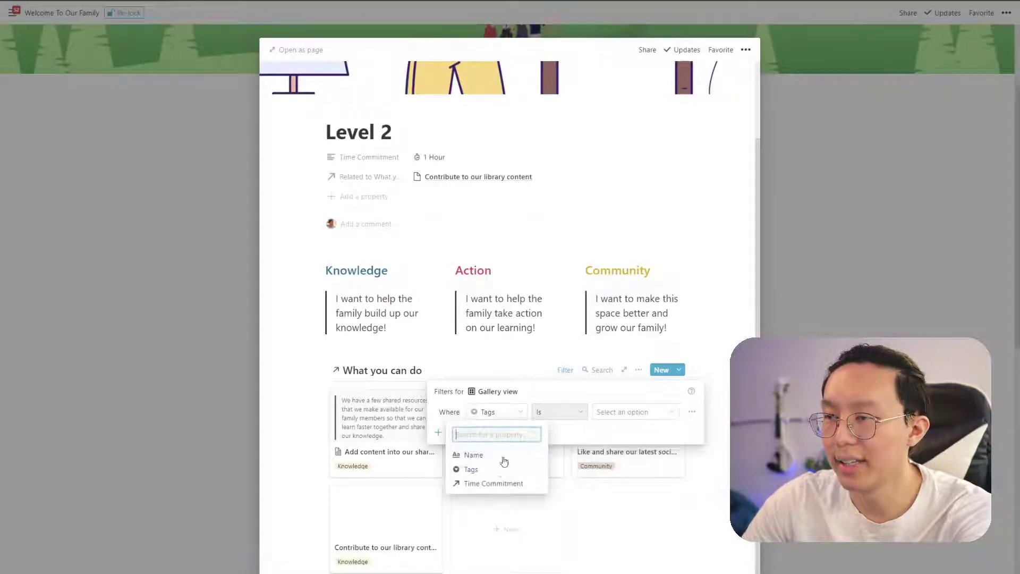
pyautogui.click(494, 482)
pyautogui.click(606, 416)
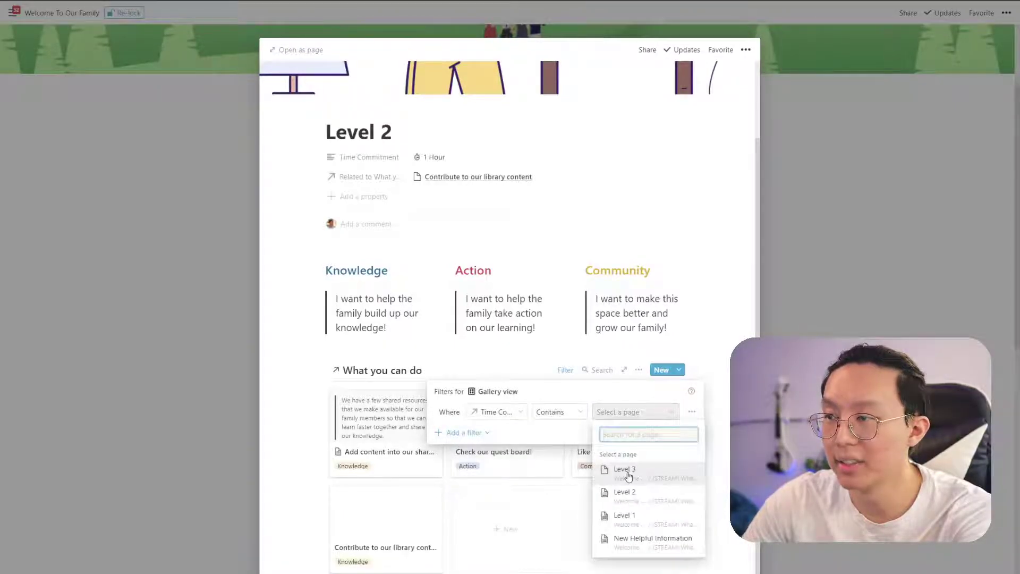
pyautogui.click(637, 497)
pyautogui.click(467, 360)
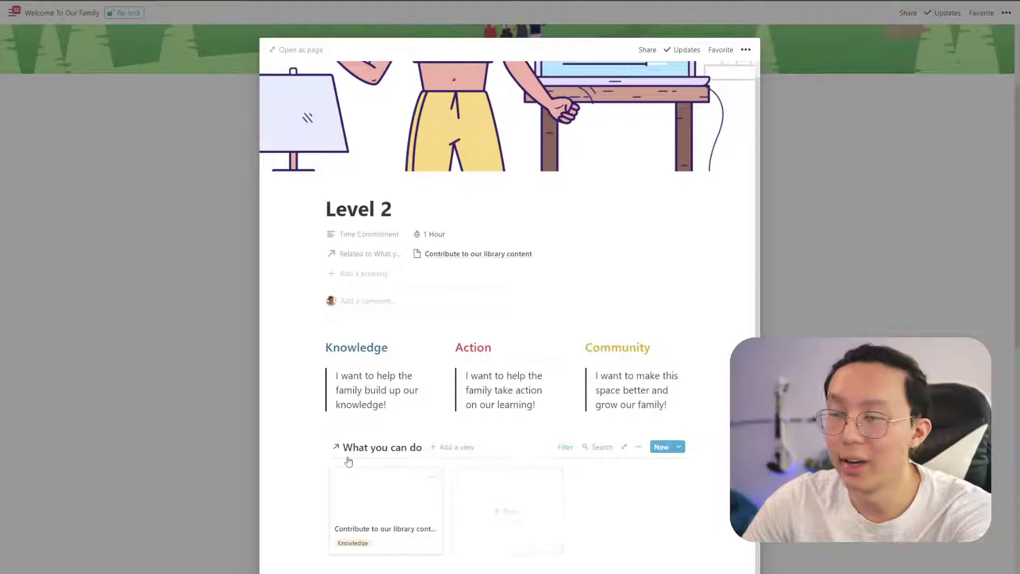
# - Add a sort to the What you can do gallery on the Level 2 page
pyautogui.click(637, 450)
pyautogui.click(709, 317)
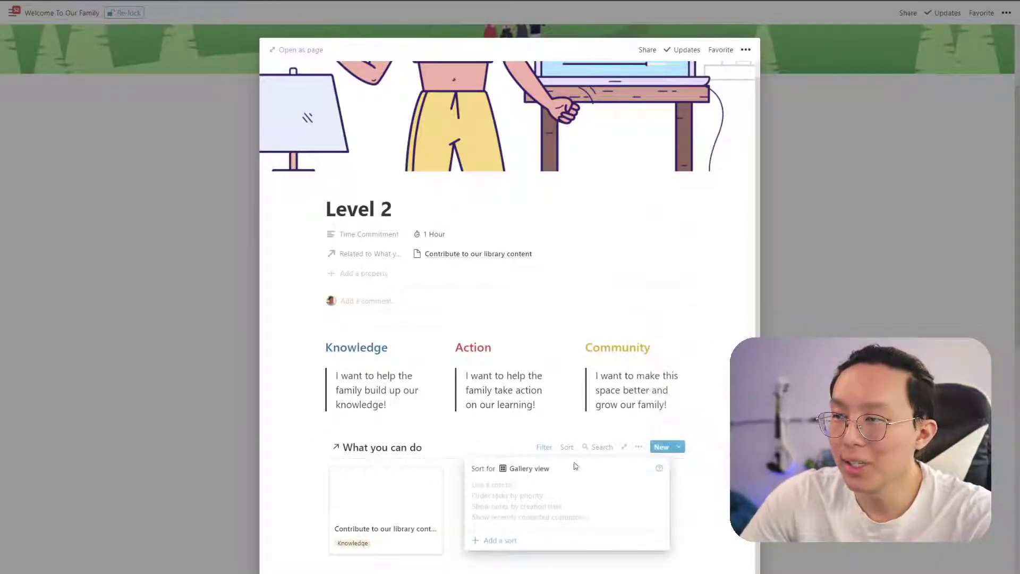
pyautogui.click(522, 542)
pyautogui.click(497, 508)
pyautogui.click(499, 529)
pyautogui.click(520, 422)
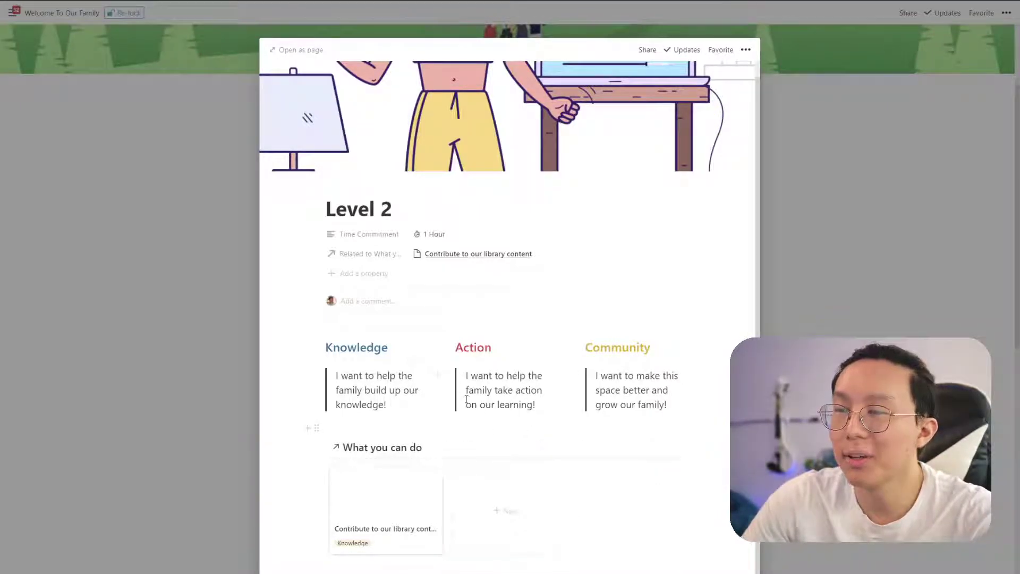
# - Open the Level 1 page and filter its What you can do gallery to tasks whose Time Commitment contains Level 1
pyautogui.click(241, 331)
pyautogui.click(378, 329)
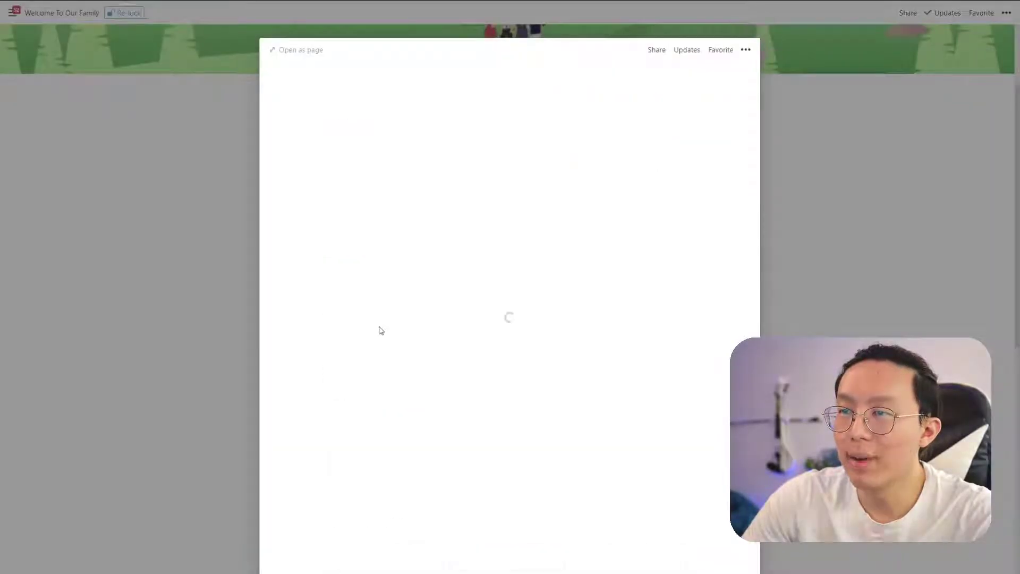
pyautogui.scroll(-2, 408, 327)
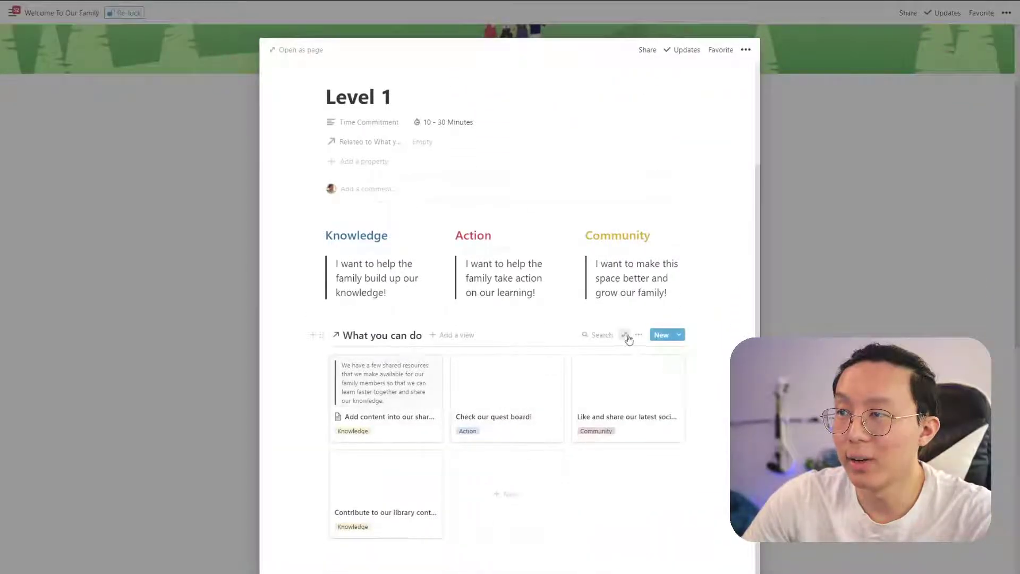
pyautogui.click(636, 339)
pyautogui.click(652, 453)
pyautogui.click(509, 430)
pyautogui.click(496, 449)
pyautogui.click(504, 377)
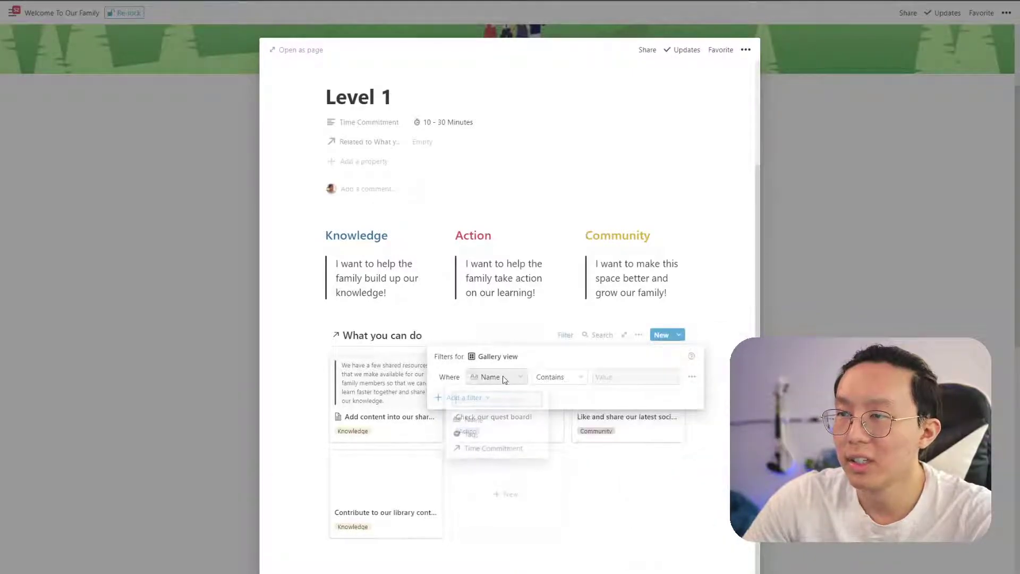
pyautogui.click(511, 448)
pyautogui.click(629, 377)
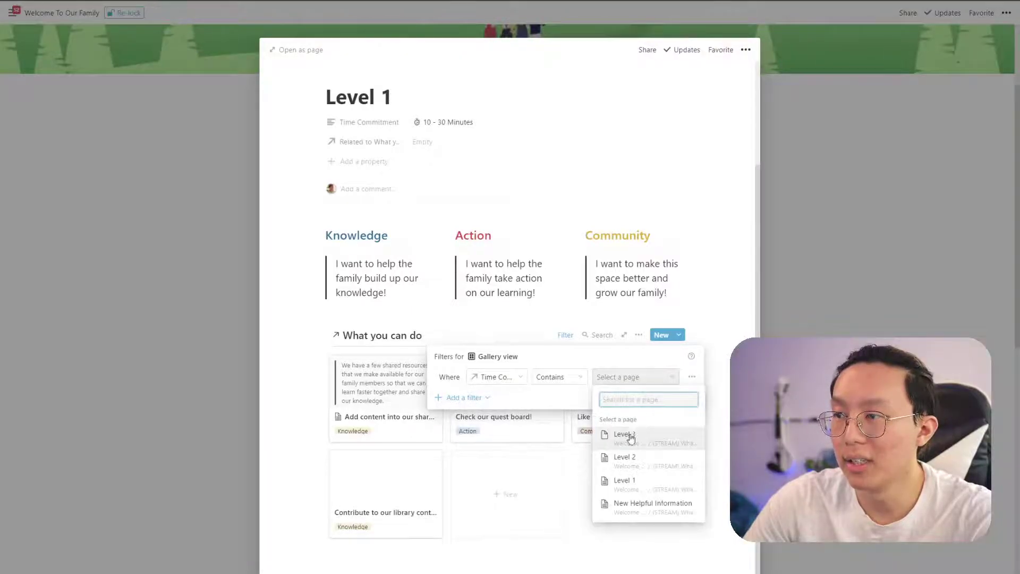
pyautogui.click(624, 480)
pyautogui.click(572, 333)
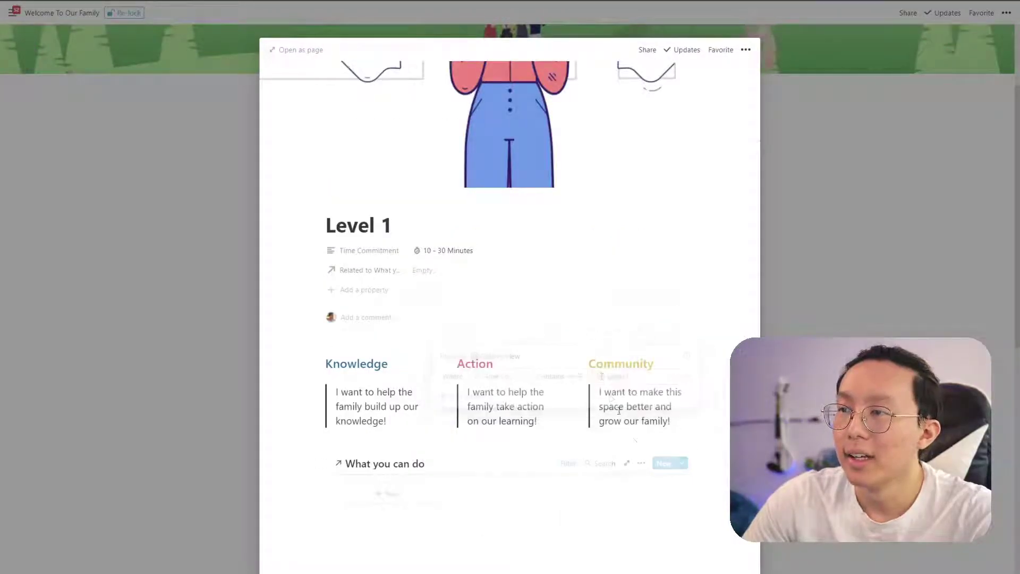
# - Sort the What you can do gallery on the Level 1 page by Tags
pyautogui.click(641, 463)
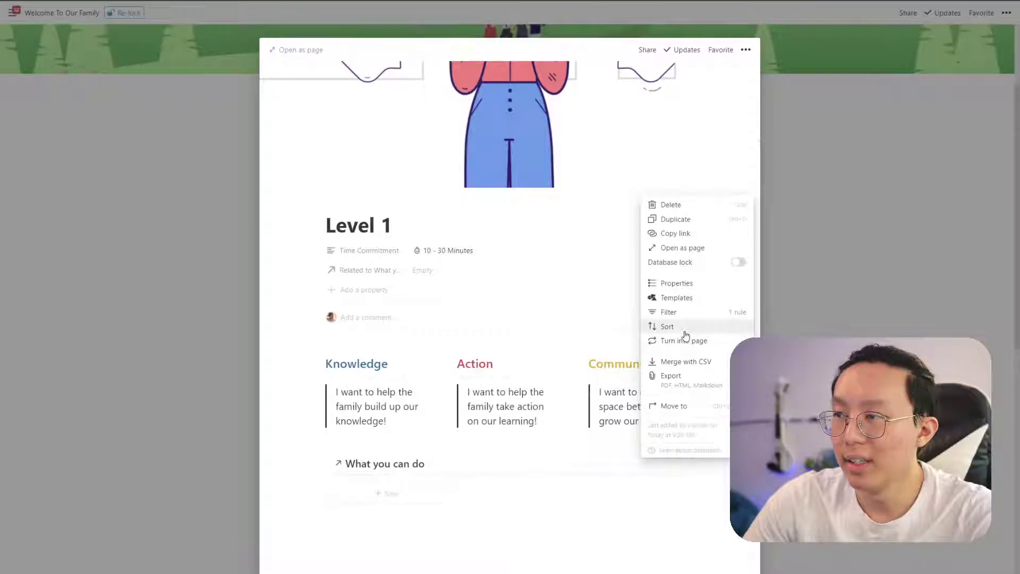
pyautogui.click(667, 326)
pyautogui.click(517, 553)
pyautogui.click(518, 525)
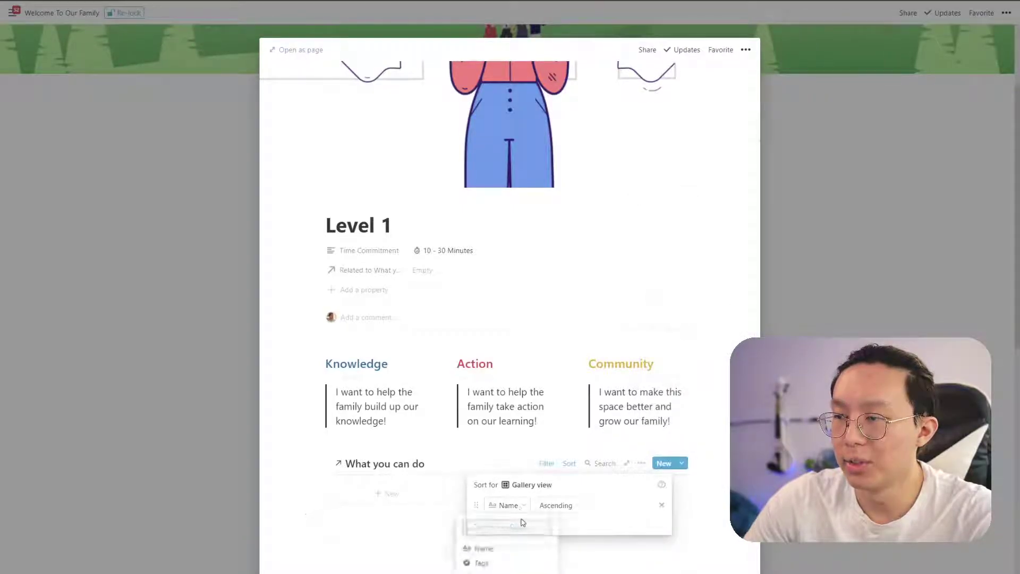
pyautogui.click(511, 564)
pyautogui.click(387, 471)
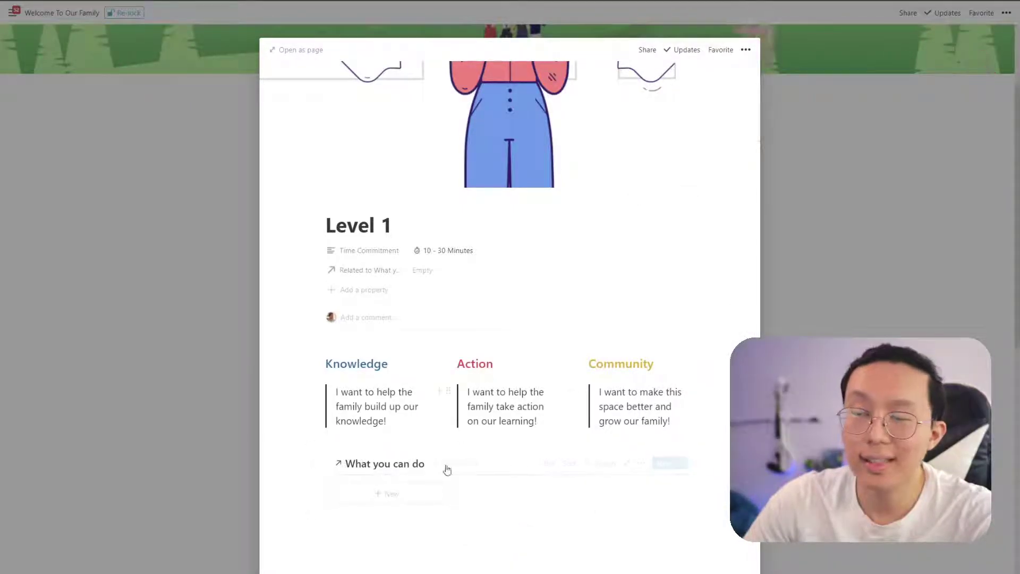
# - In the full What you can do table, widen the Name column and relate the shared repositories, social media and quest board tasks to Level 1
pyautogui.click(394, 465)
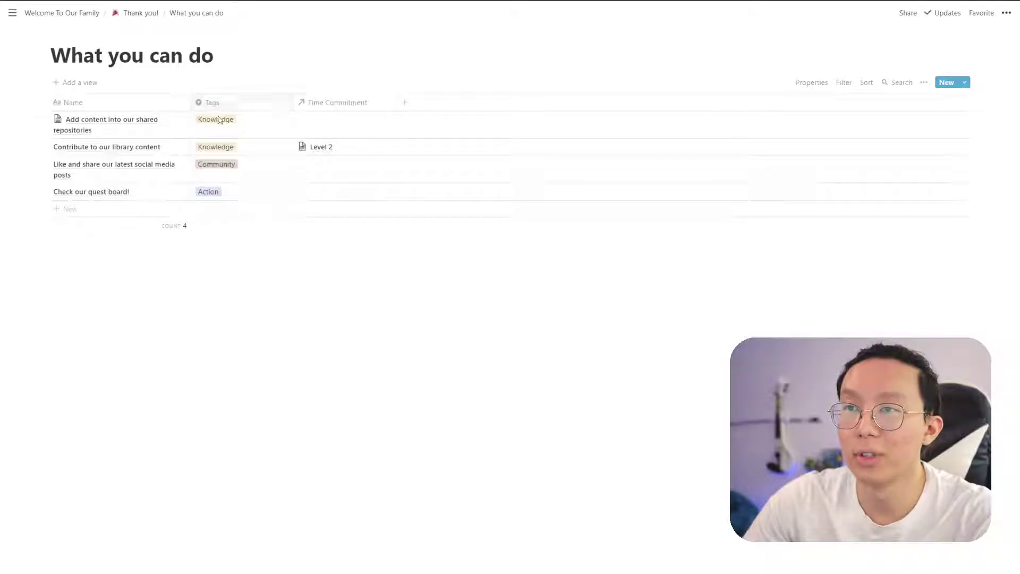
pyautogui.moveTo(190, 101); pyautogui.dragTo(285, 102)
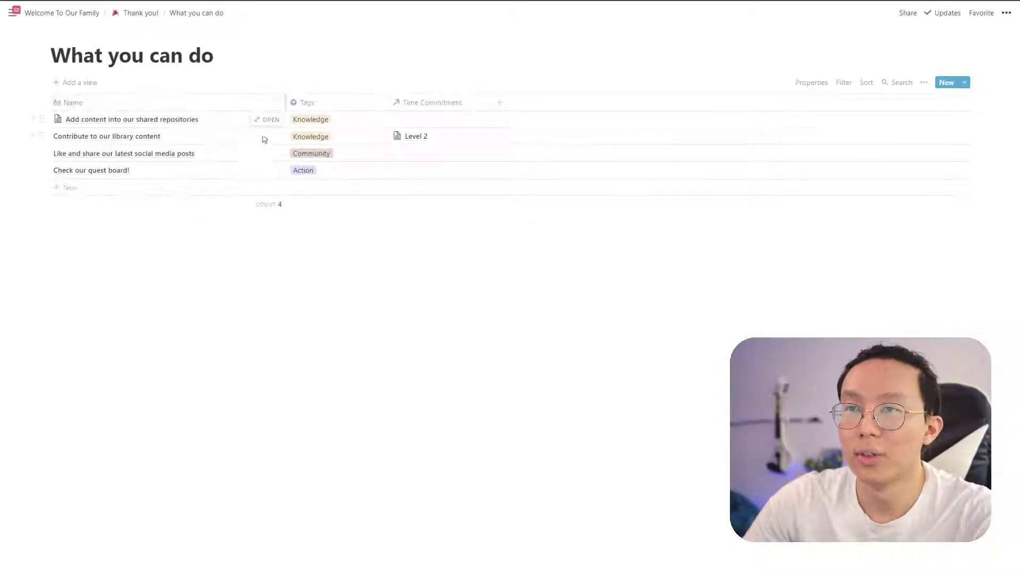
pyautogui.click(453, 128)
pyautogui.click(391, 182)
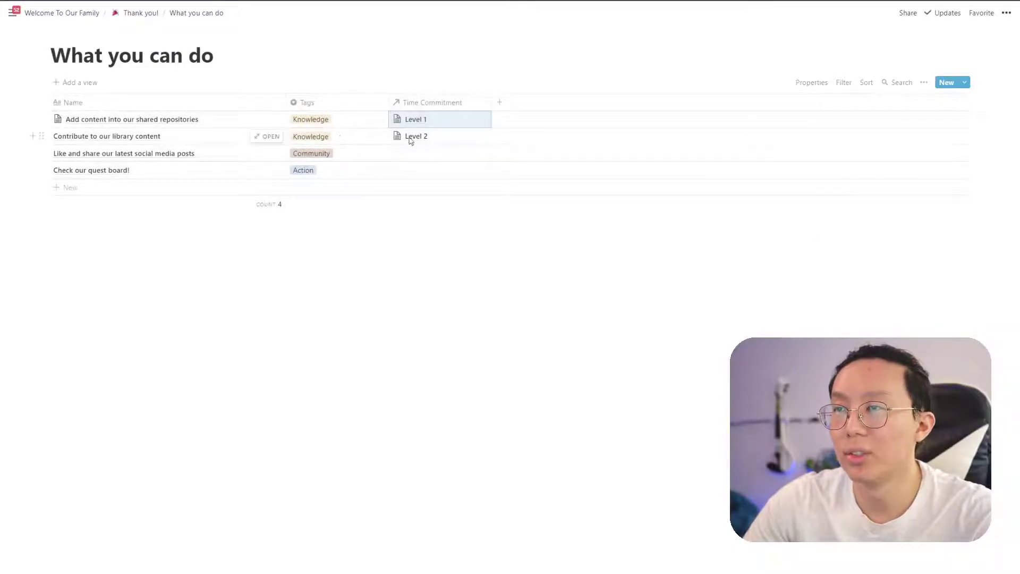
pyautogui.moveTo(425, 152); pyautogui.dragTo(426, 170)
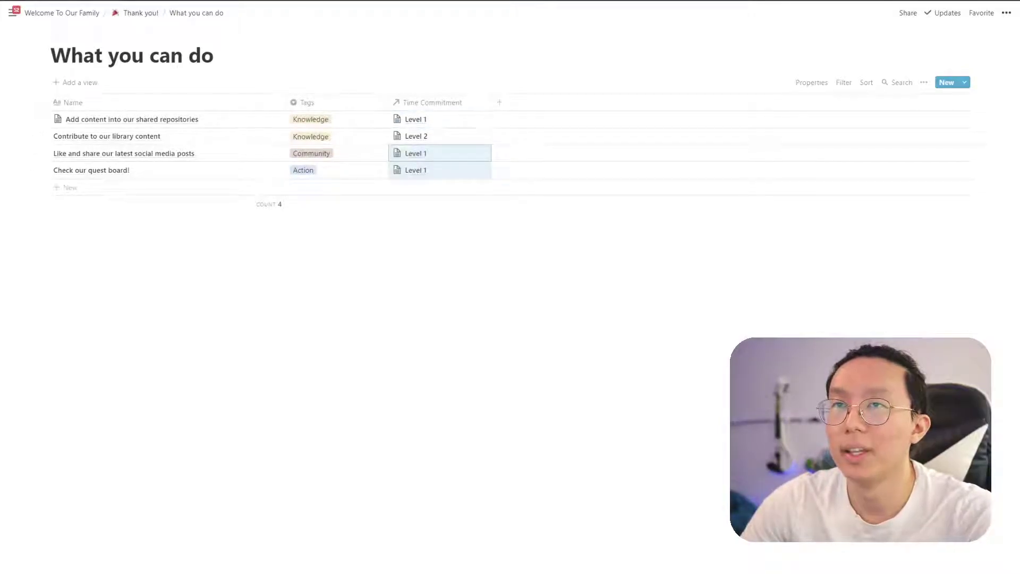
pyautogui.click(415, 153)
# - Rename the relation property on the Level 1 page that lists its related tasks to "What you can do"
pyautogui.scroll(-1, 533, 450)
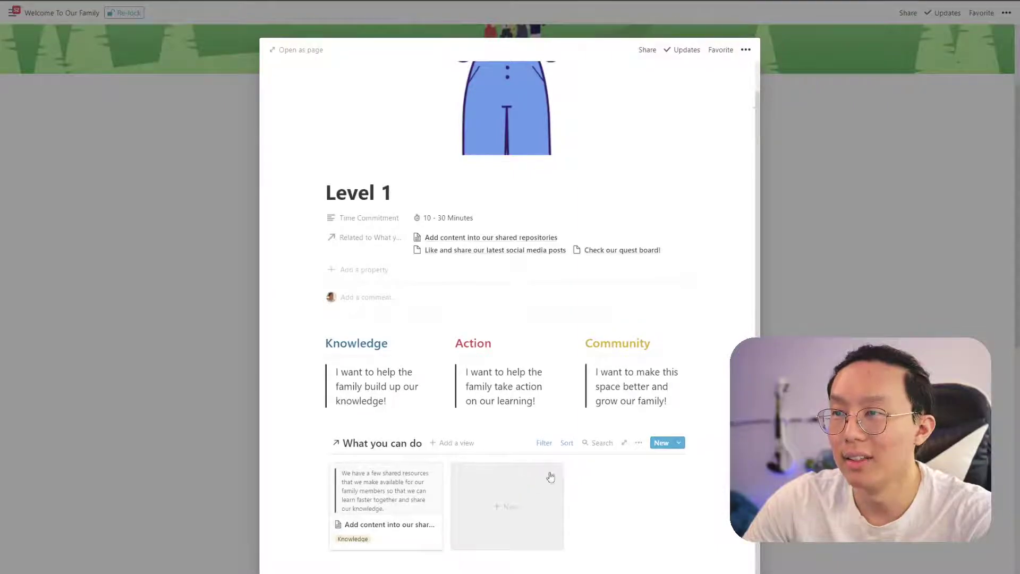
pyautogui.scroll(-1, 551, 450)
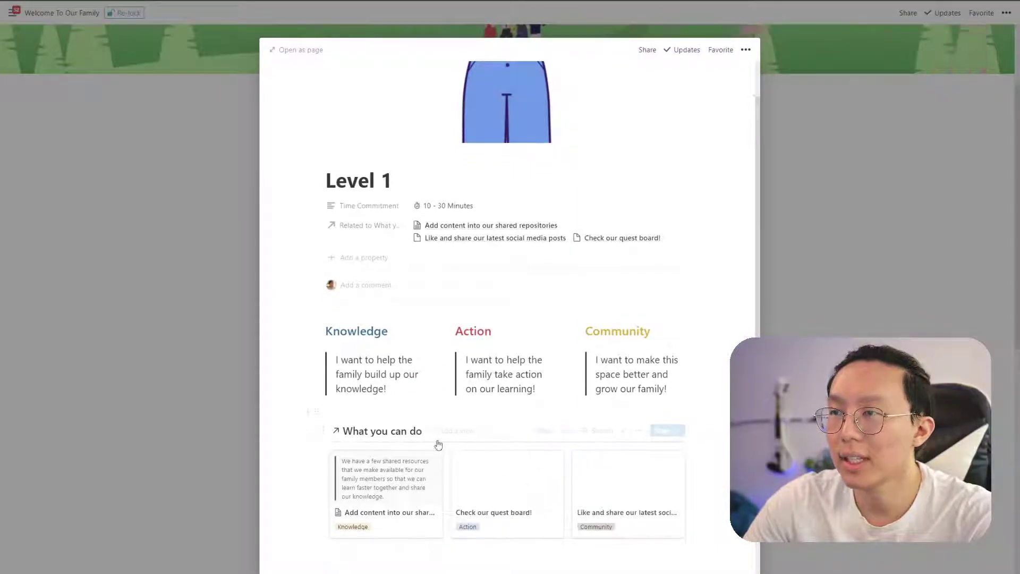
pyautogui.scroll(-3, 428, 292)
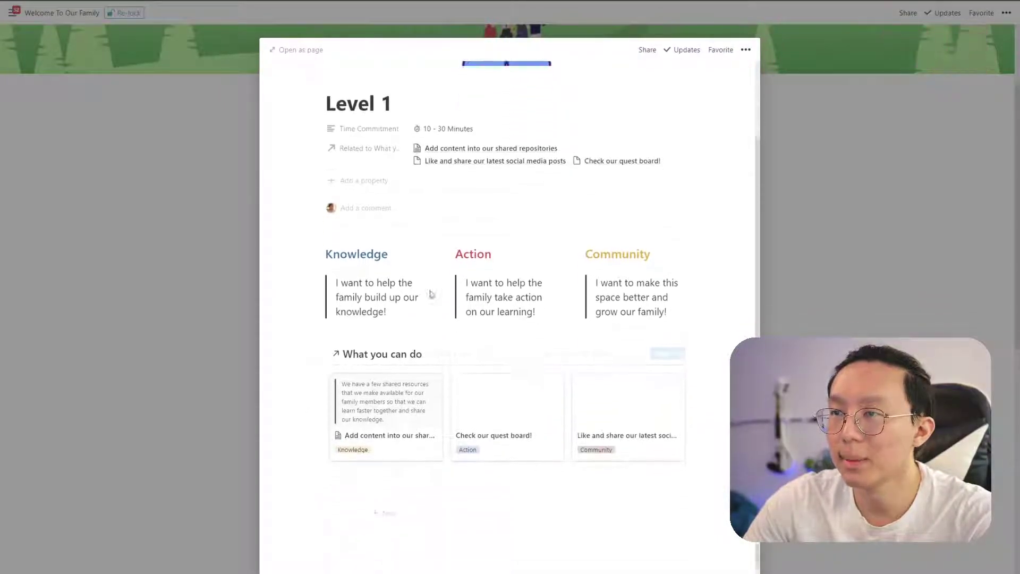
pyautogui.click(391, 139)
pyautogui.write('E')
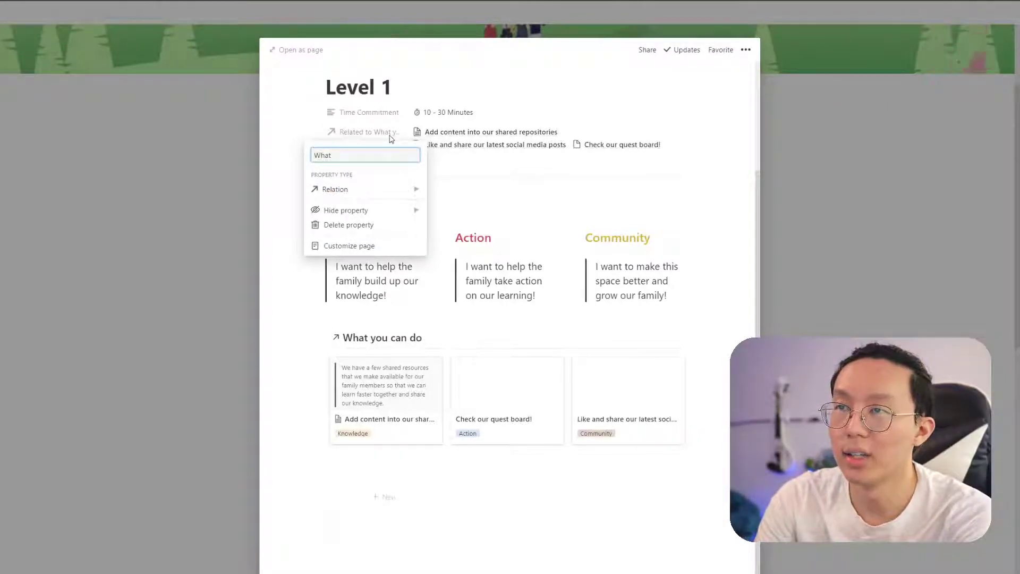
pyautogui.write('hat you can do')
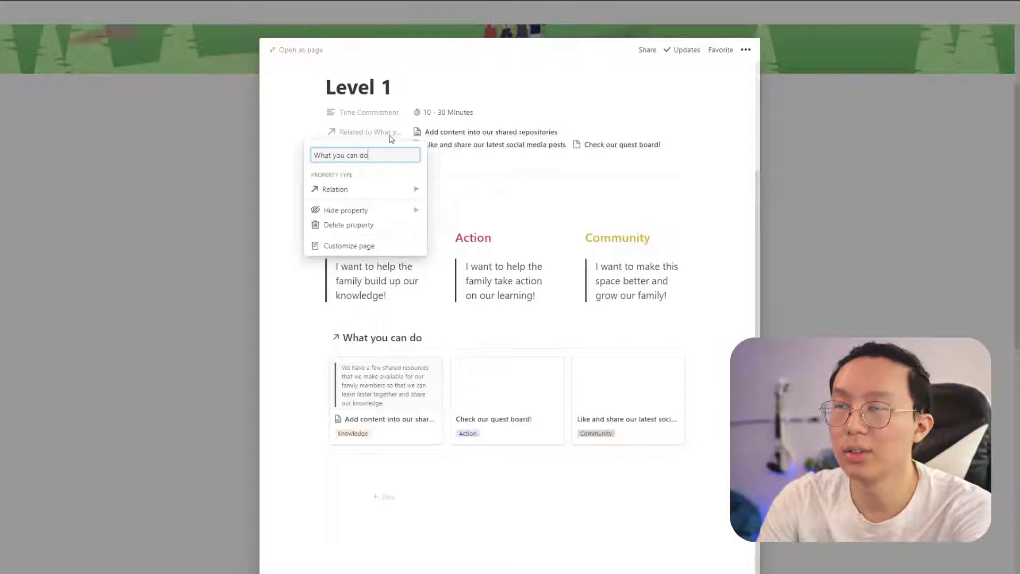
pyautogui.press('Return')
# - Change the page visibility setting of the What you can do relation property on Level 1
pyautogui.click(345, 132)
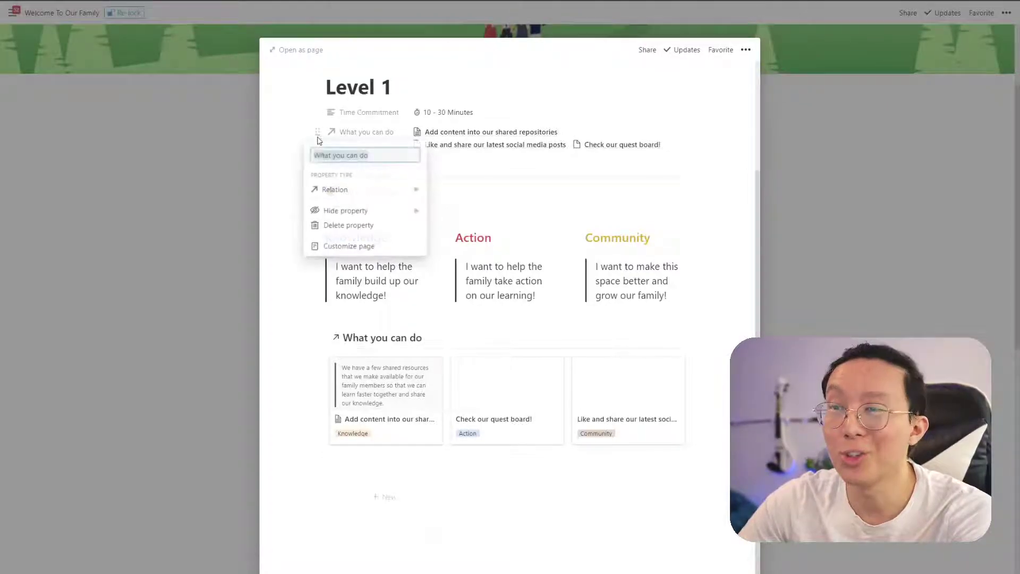
pyautogui.moveTo(338, 215)
pyautogui.click(452, 211)
pyautogui.press('Escape')
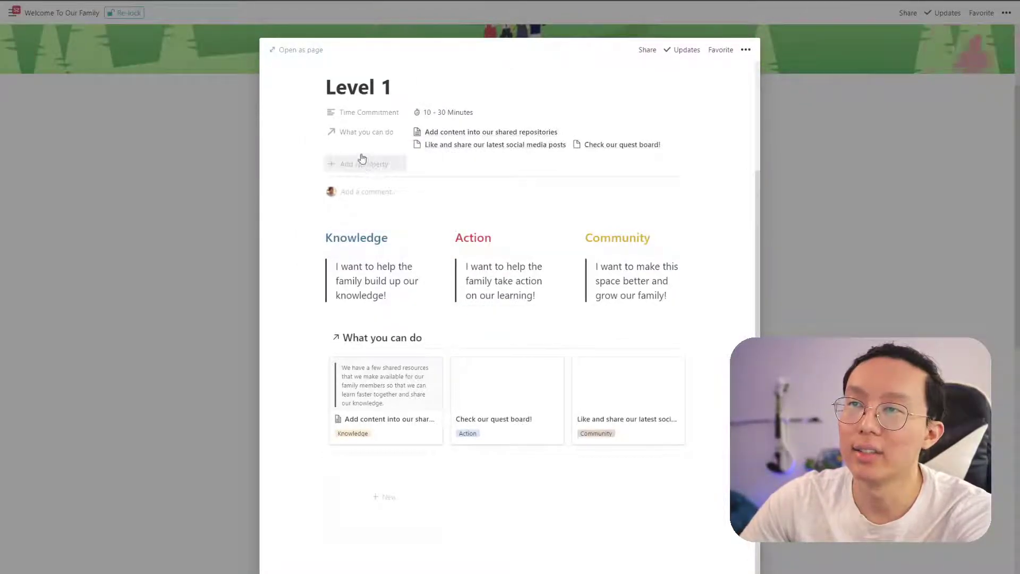
# - Set the What you can do relation property on the Level 1 page to always hide
pyautogui.click(317, 132)
pyautogui.moveTo(371, 209)
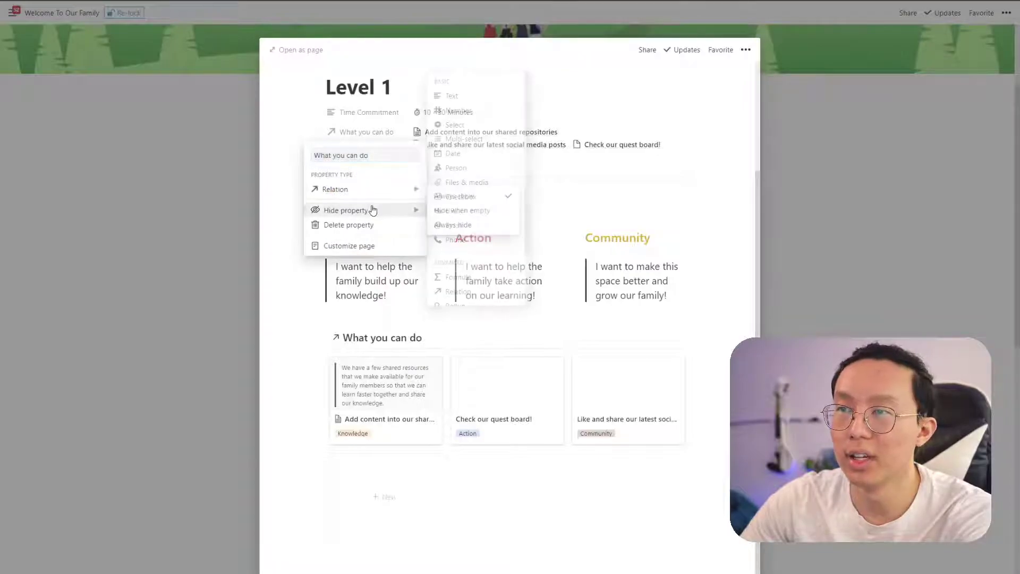
pyautogui.click(475, 225)
pyautogui.scroll(3, 508, 255)
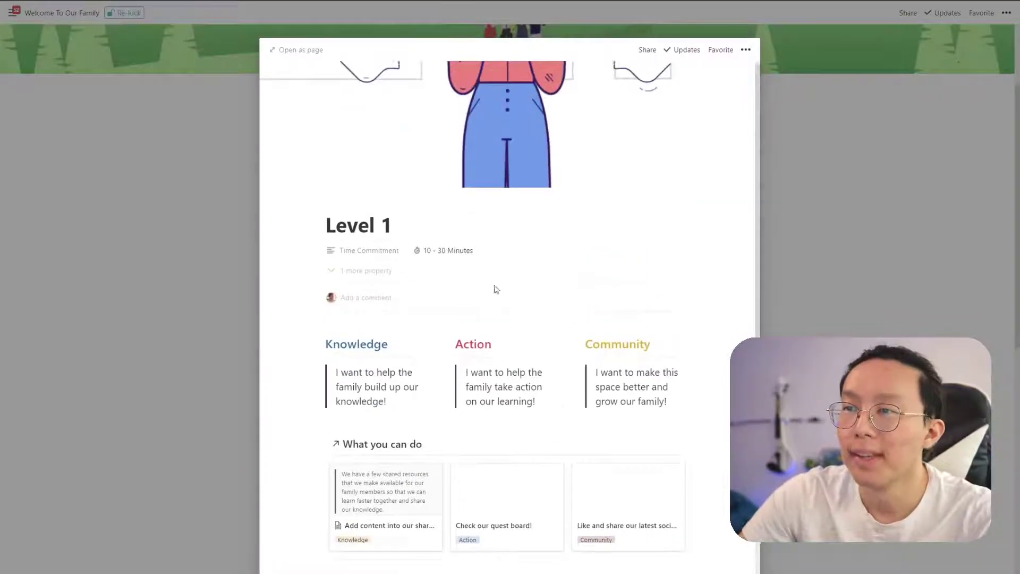
pyautogui.scroll(-1, 510, 324)
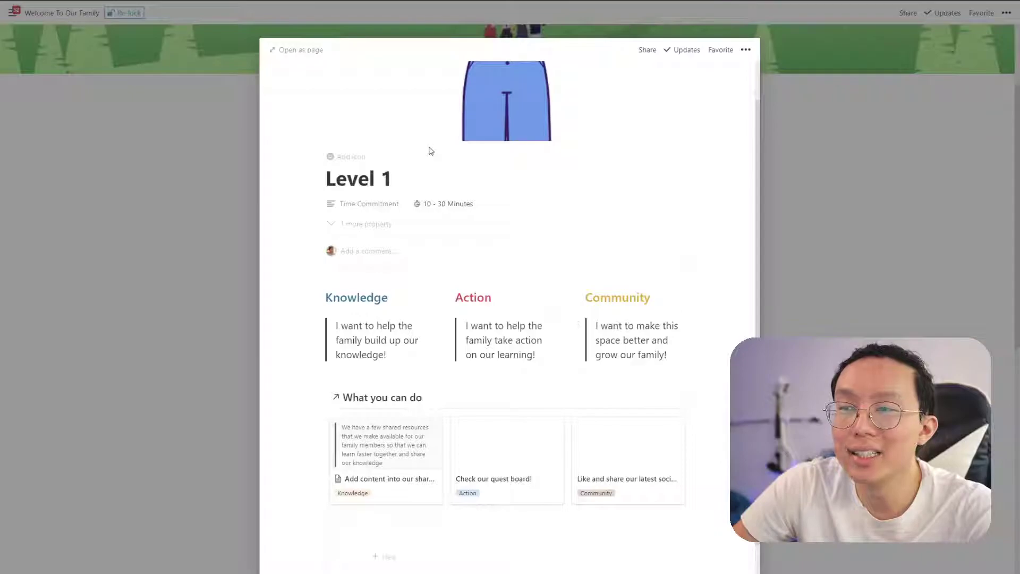
# - Lock the Level 1 page against editing and close it
pyautogui.click(746, 50)
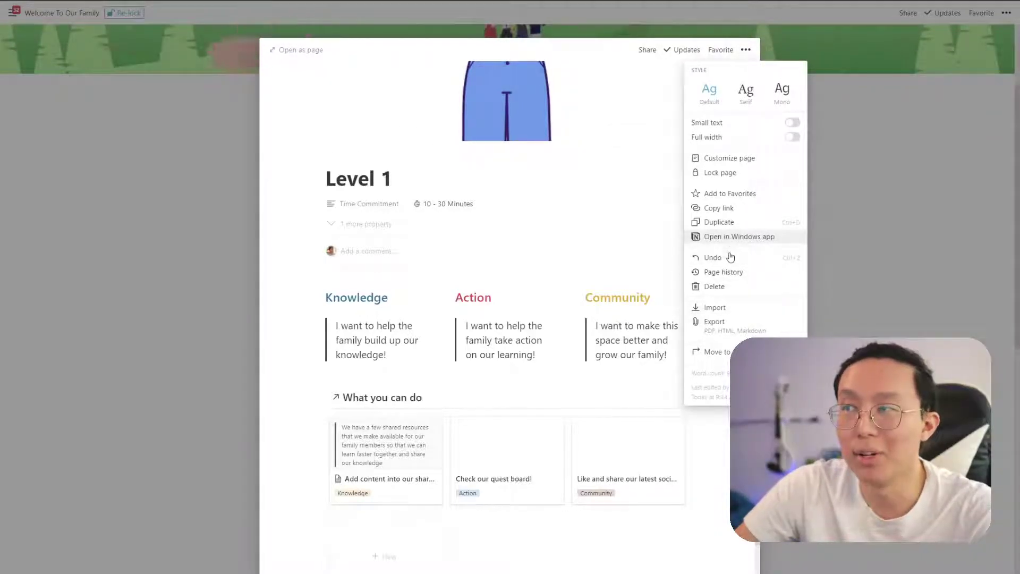
pyautogui.click(738, 173)
pyautogui.click(542, 270)
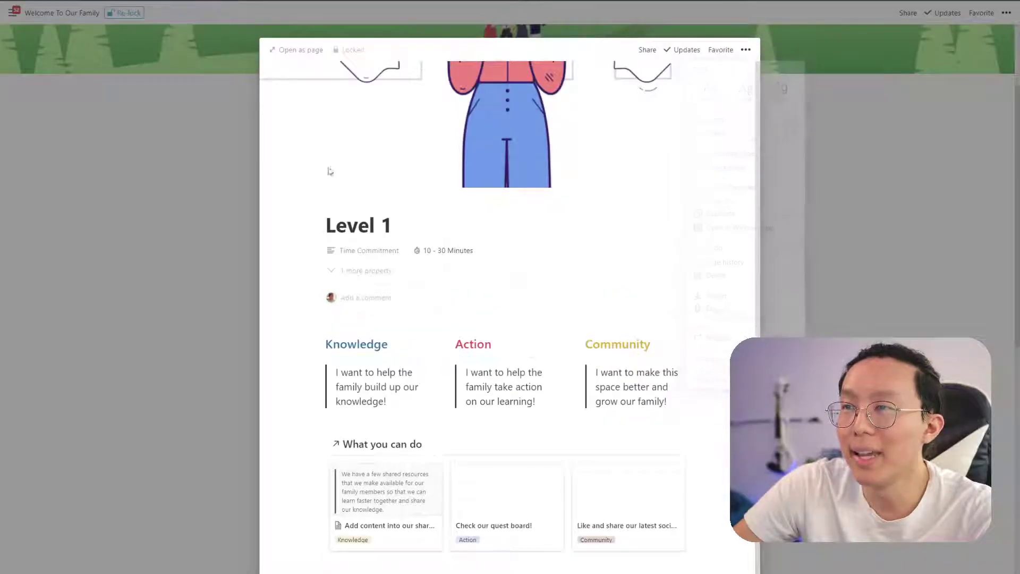
pyautogui.scroll(-1, 491, 282)
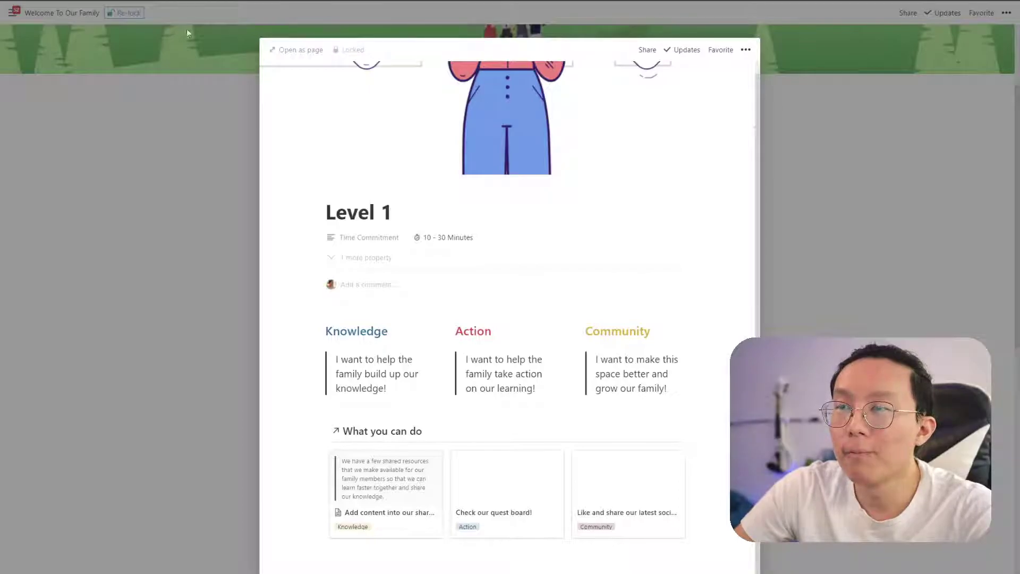
pyautogui.click(232, 216)
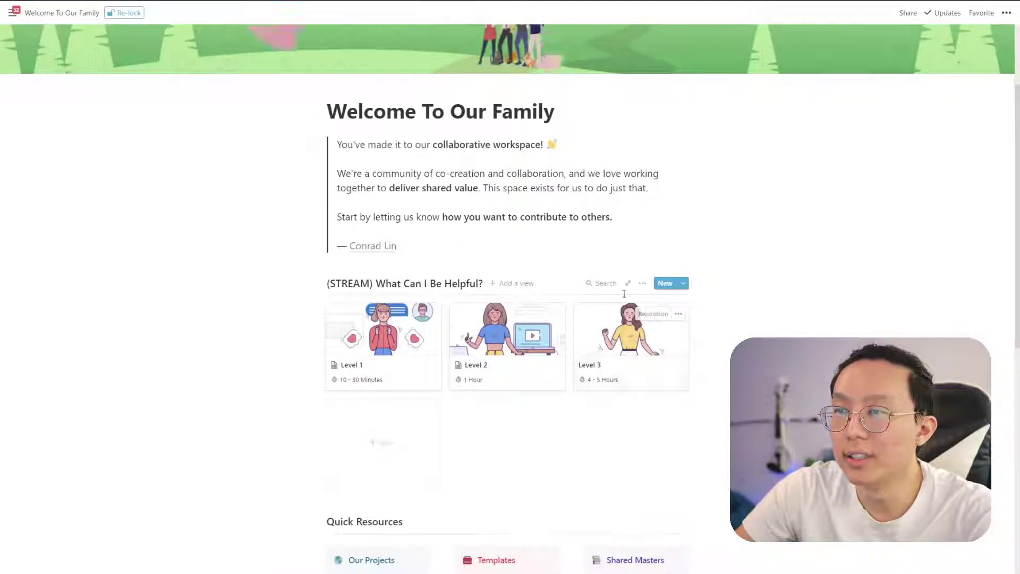
# - Remove the (STREAM) prefix from the gallery title so it reads What Can I Be Helpful?
pyautogui.moveTo(359, 284); pyautogui.dragTo(327, 283)
pyautogui.press('BackSpace')
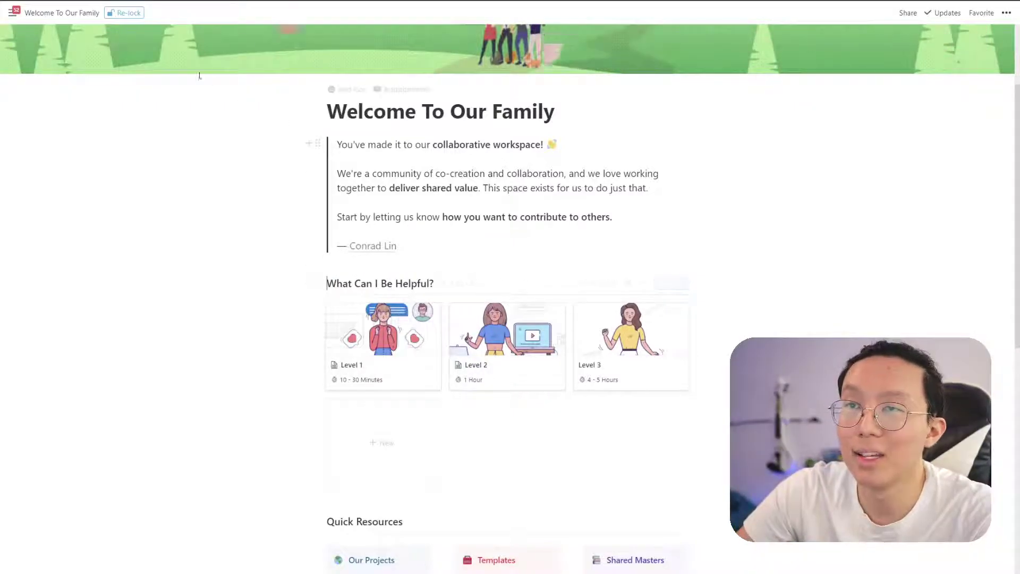
# - Edit the New Helpful Information template, filtering its What you can do gallery to Time Commitment contains New Helpful Information
pyautogui.click(685, 284)
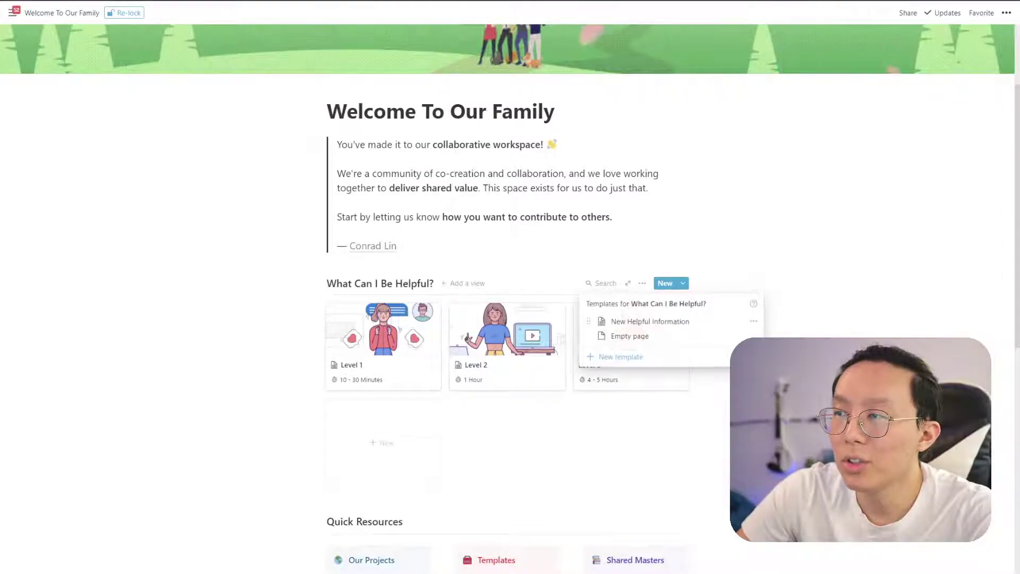
pyautogui.click(754, 322)
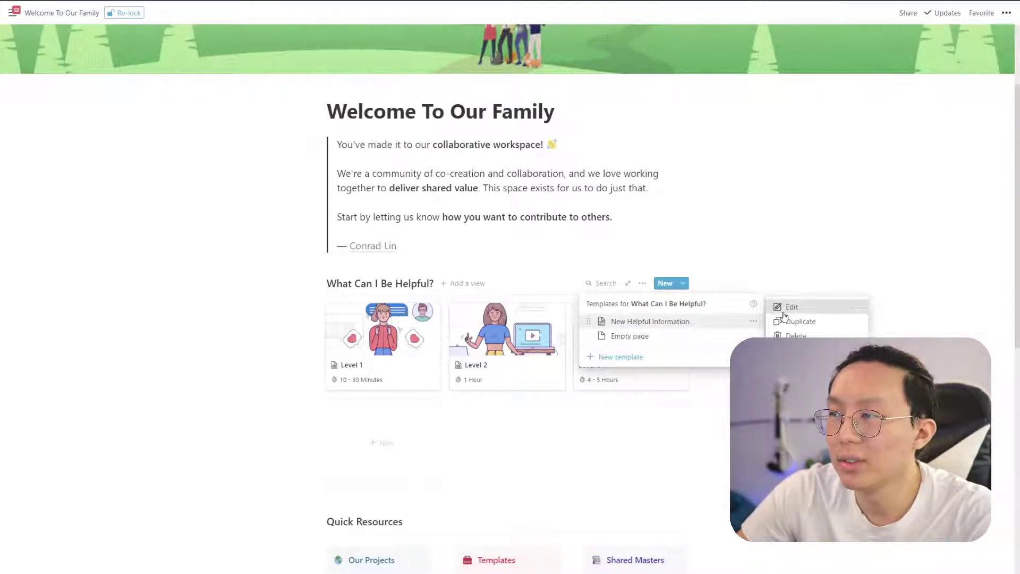
pyautogui.click(780, 305)
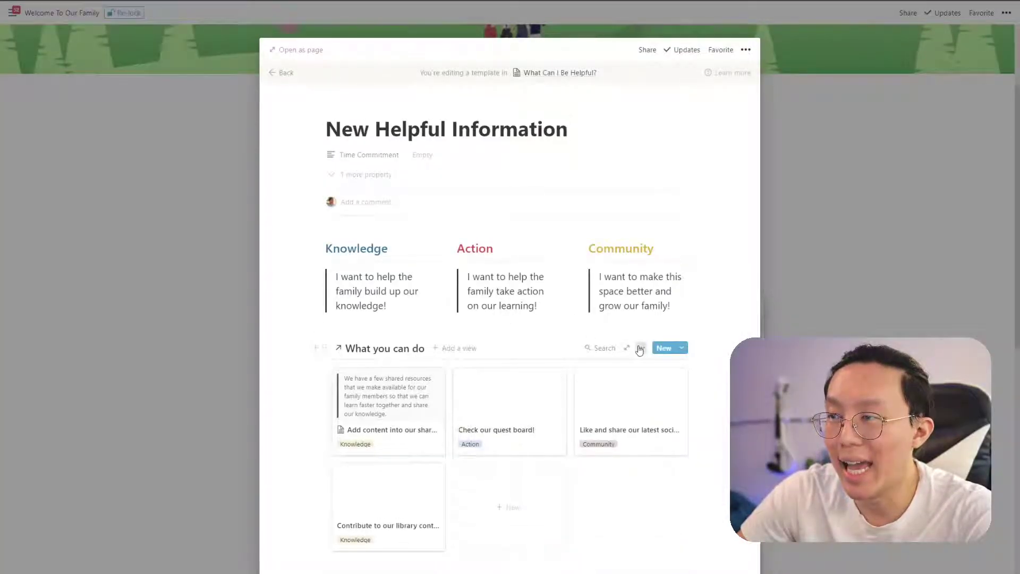
pyautogui.click(640, 348)
pyautogui.click(678, 463)
pyautogui.click(480, 443)
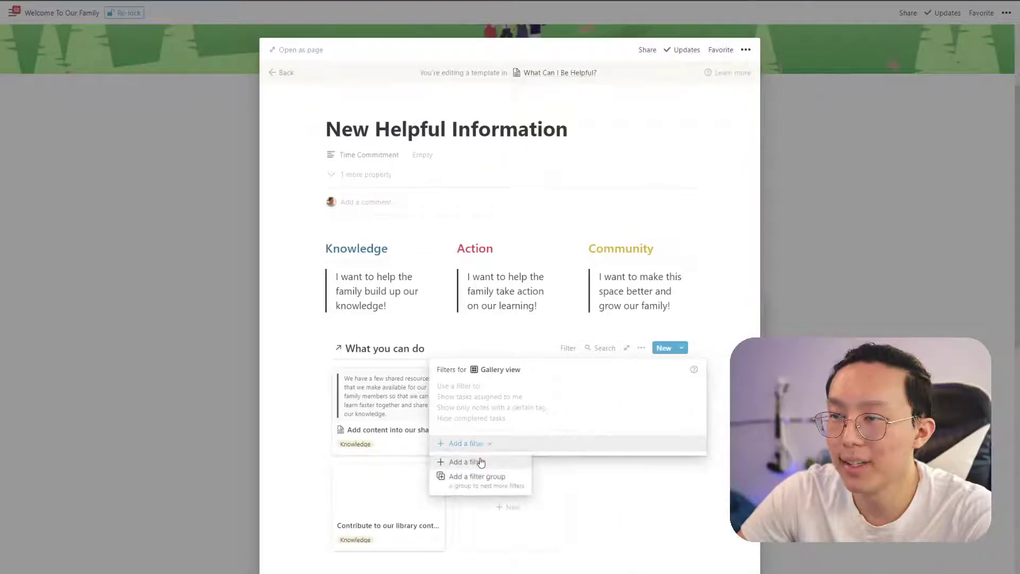
pyautogui.click(481, 462)
pyautogui.click(499, 390)
pyautogui.click(487, 461)
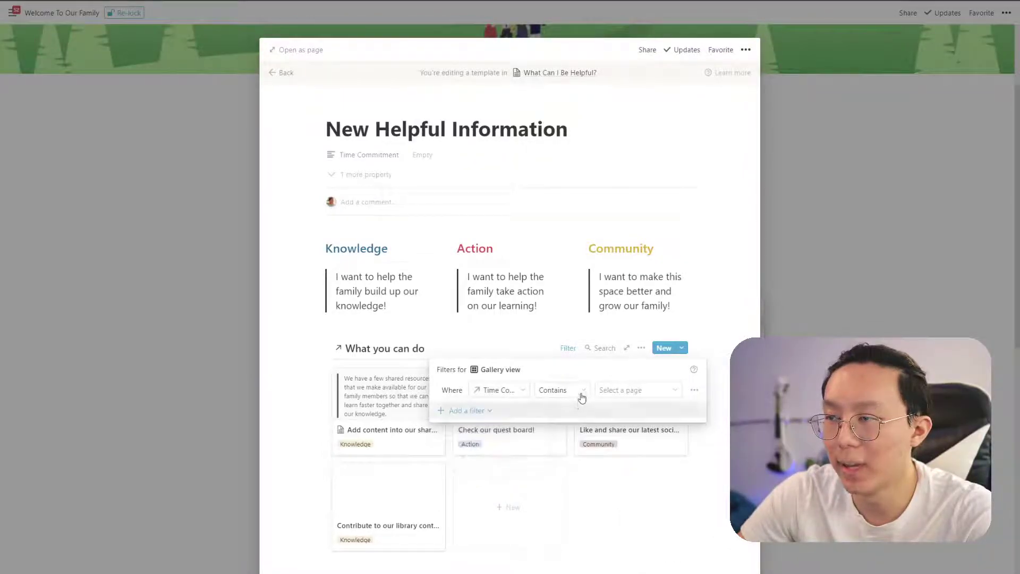
pyautogui.click(620, 390)
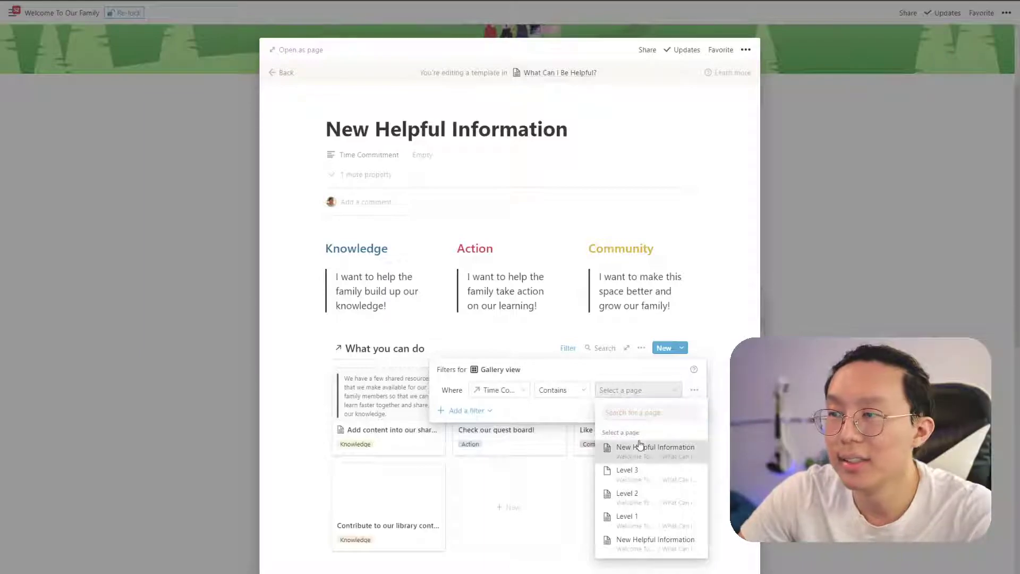
pyautogui.click(640, 446)
pyautogui.click(478, 290)
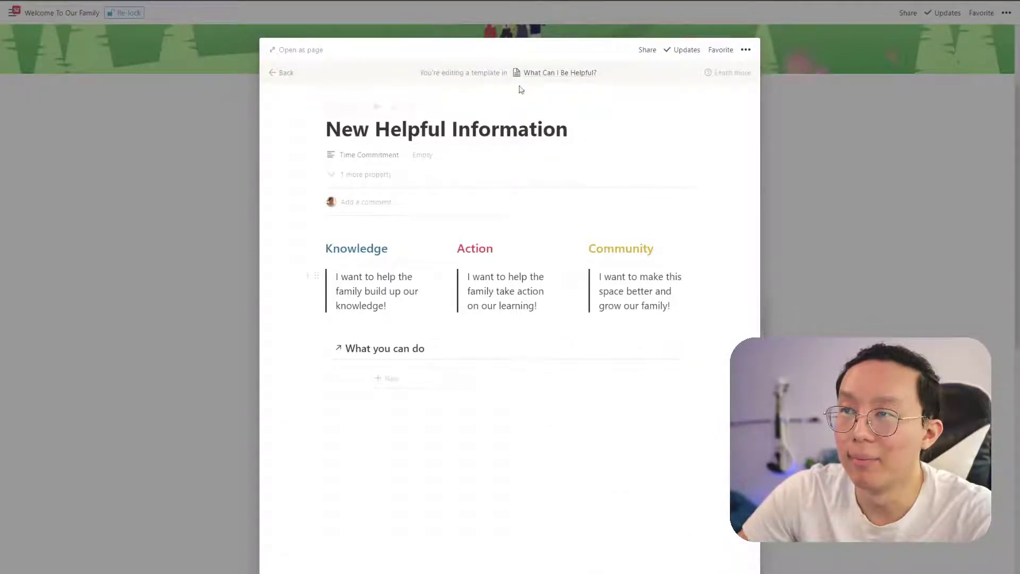
# - Sort the template's What you can do gallery by Tags in ascending order
pyautogui.click(641, 347)
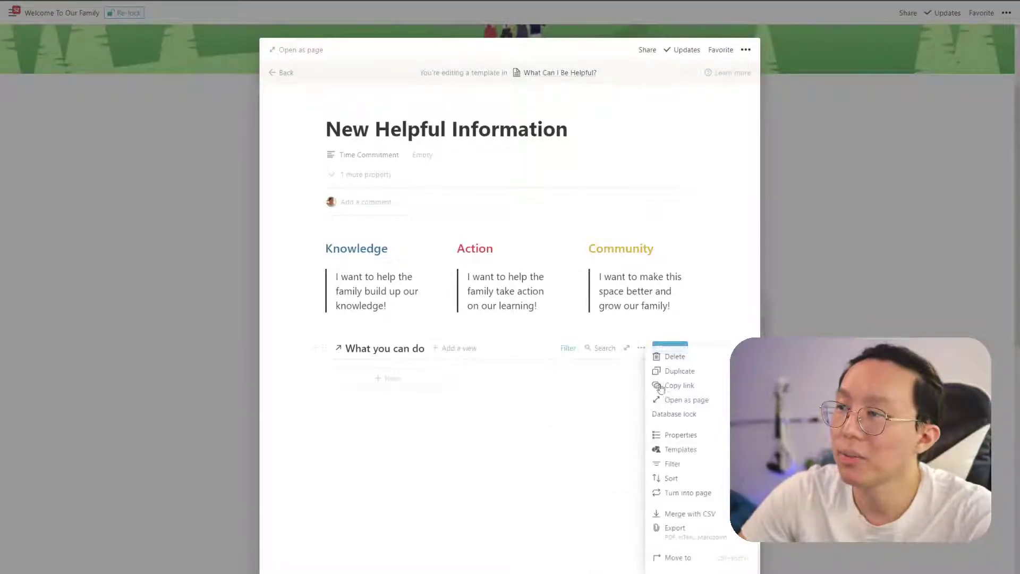
pyautogui.click(686, 478)
pyautogui.click(534, 444)
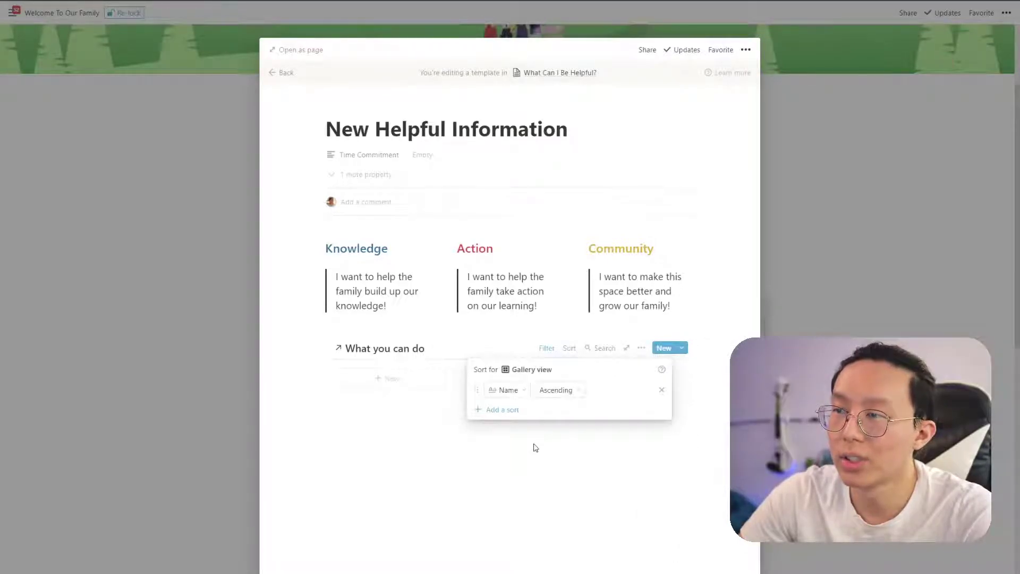
pyautogui.click(508, 390)
pyautogui.click(507, 449)
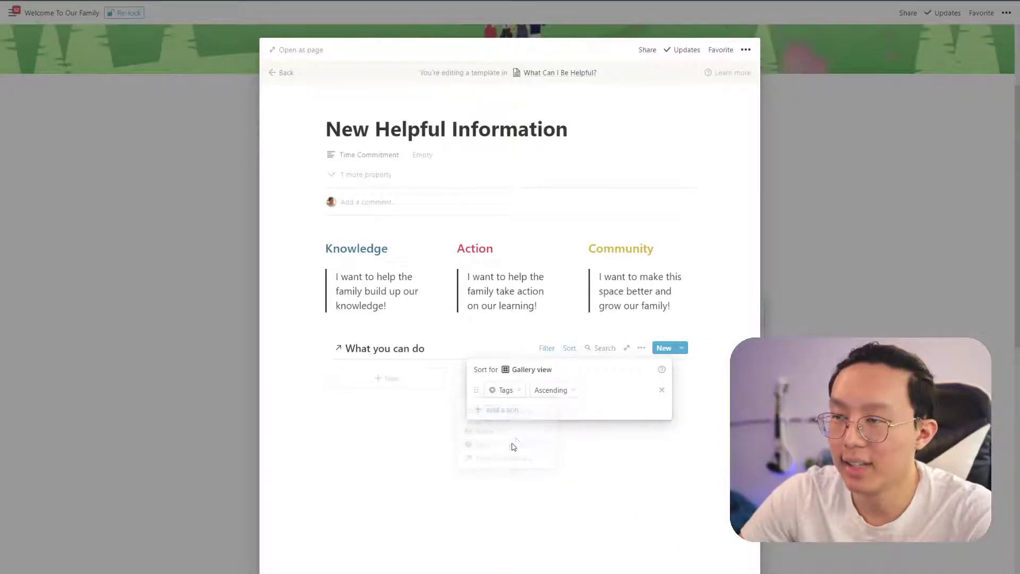
pyautogui.click(508, 392)
pyautogui.click(508, 449)
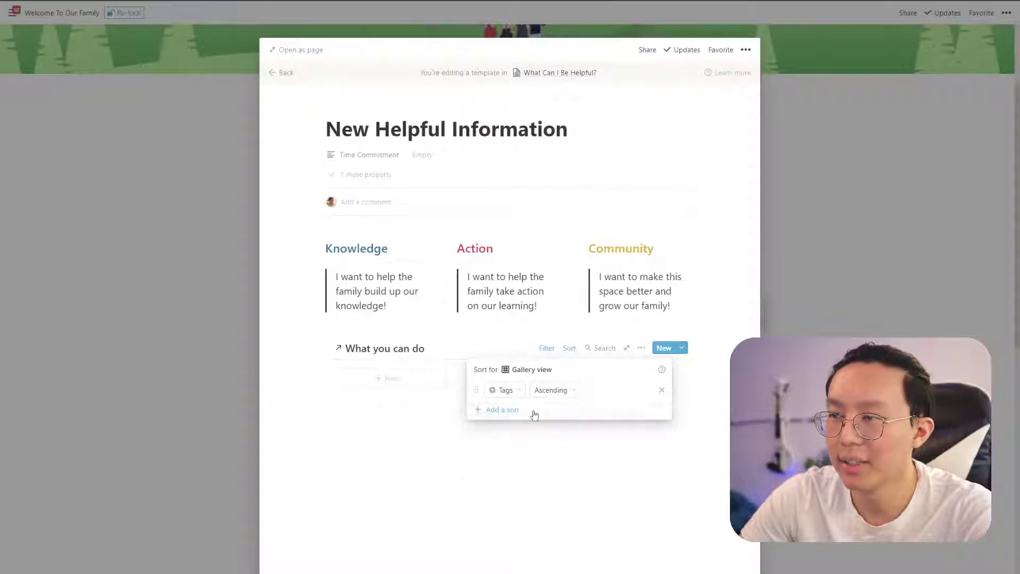
# - Leave the template, open the Level 3 page and apply the New Helpful Information template to it
pyautogui.click(278, 191)
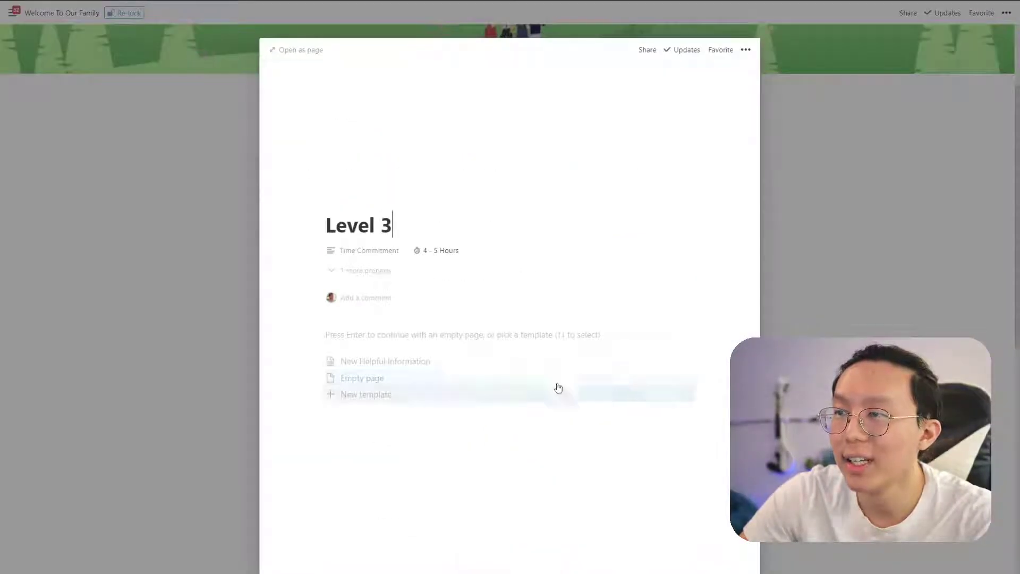
pyautogui.click(382, 365)
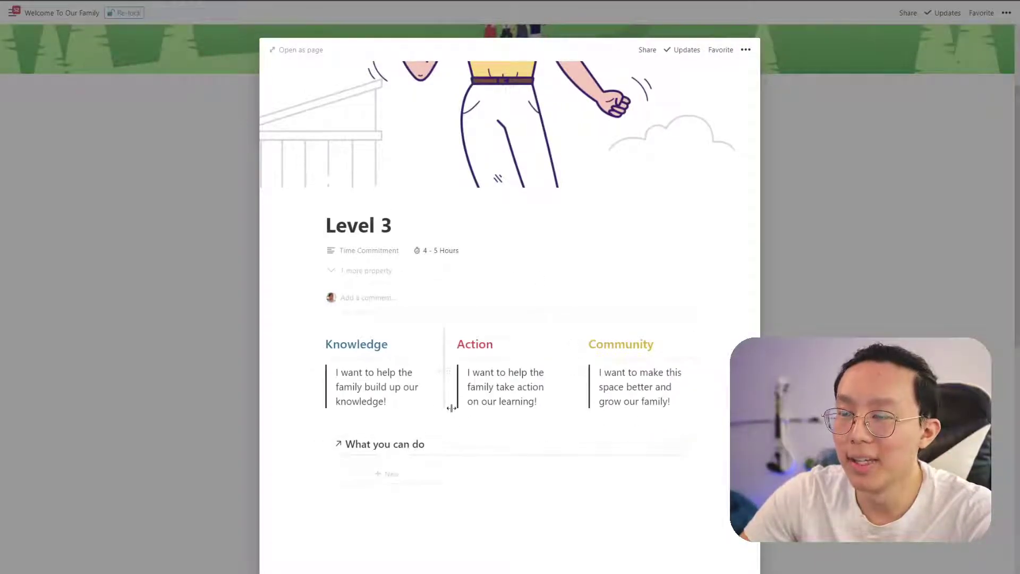
# - Add a Level 3 entry titled "Join as a collaborator for a world boss", tag it Action, and return to the Level 3 page
pyautogui.click(412, 476)
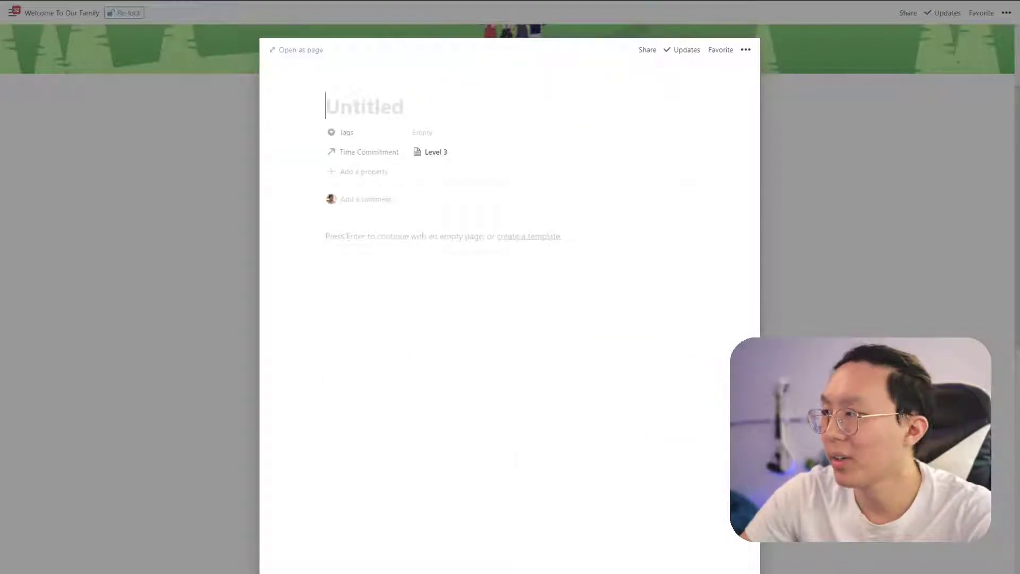
pyautogui.write('Join as a c')
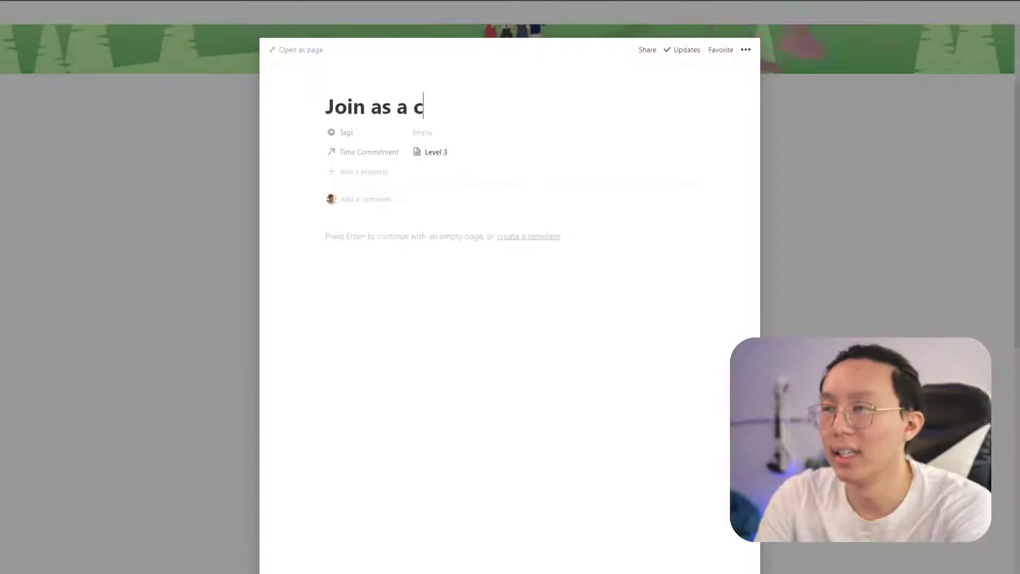
pyautogui.write('ollaborator for a world boss')
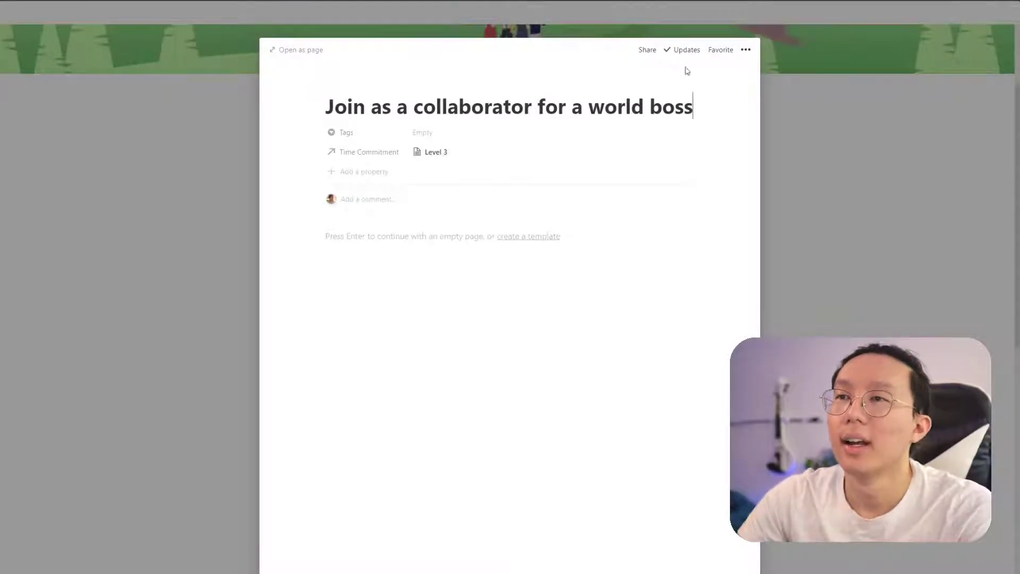
pyautogui.click(482, 132)
pyautogui.click(473, 183)
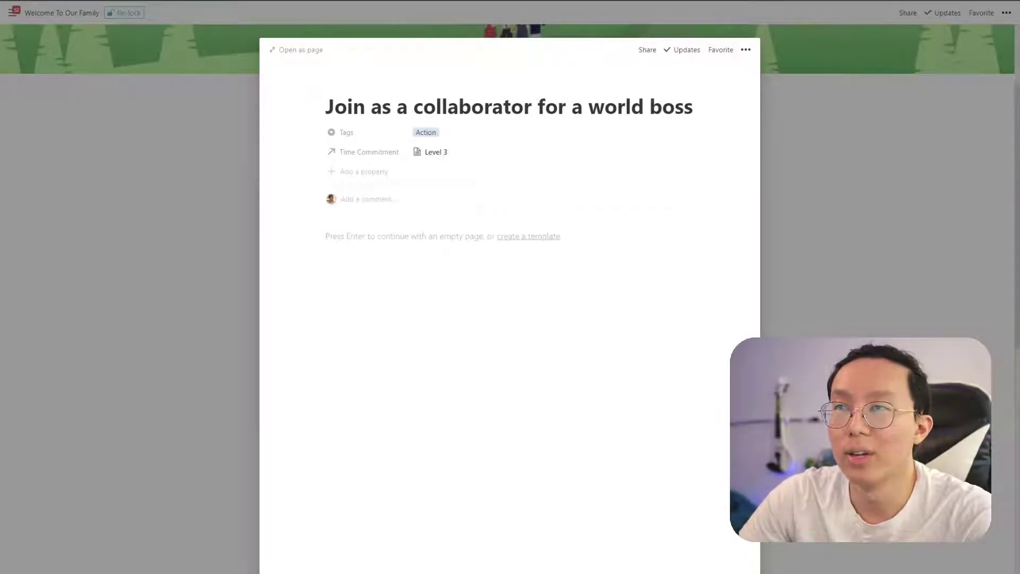
pyautogui.click(436, 151)
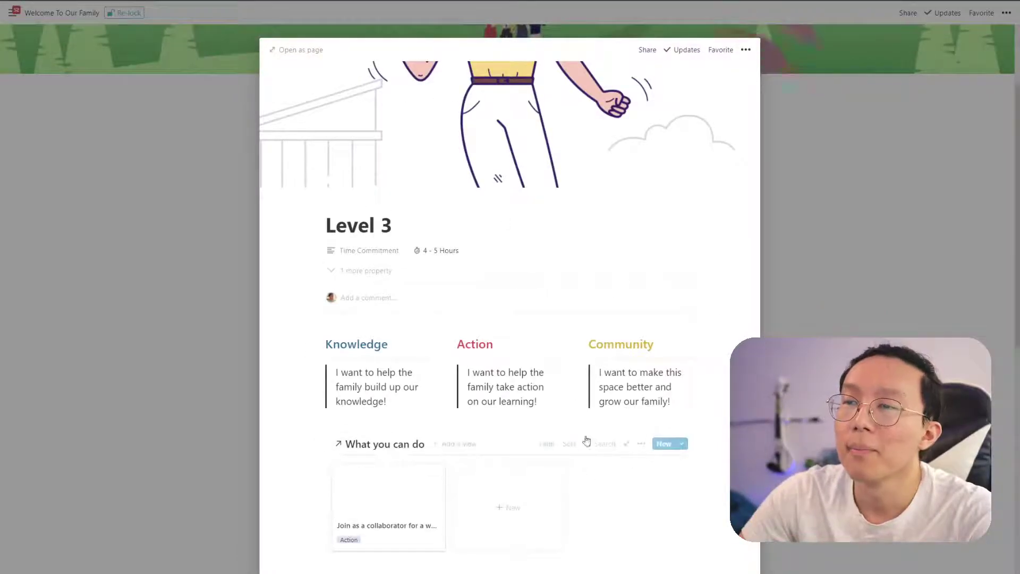
# - Open the world boss collaborator entry and set its Time Commitment property to always hide
pyautogui.click(420, 505)
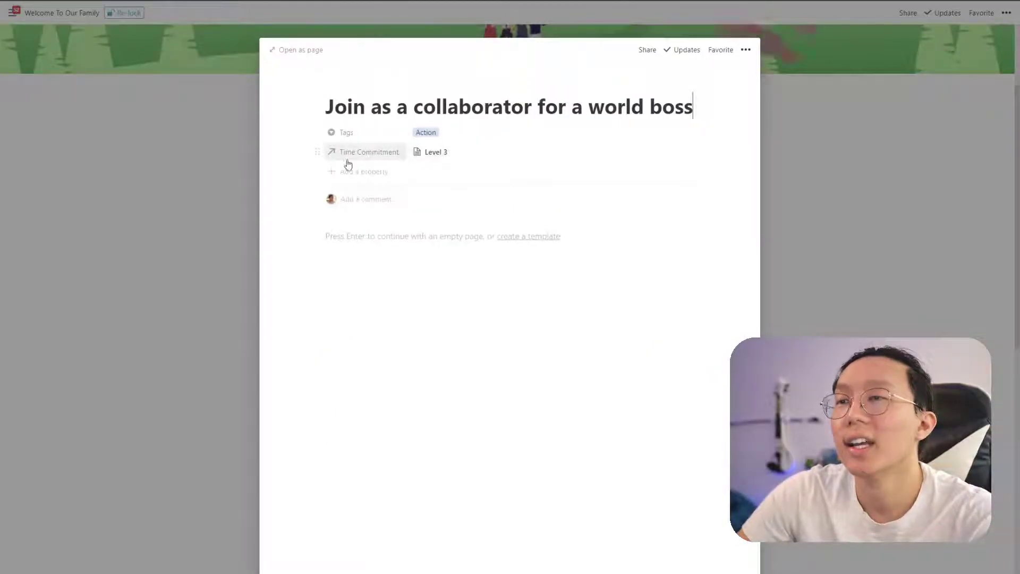
pyautogui.click(317, 153)
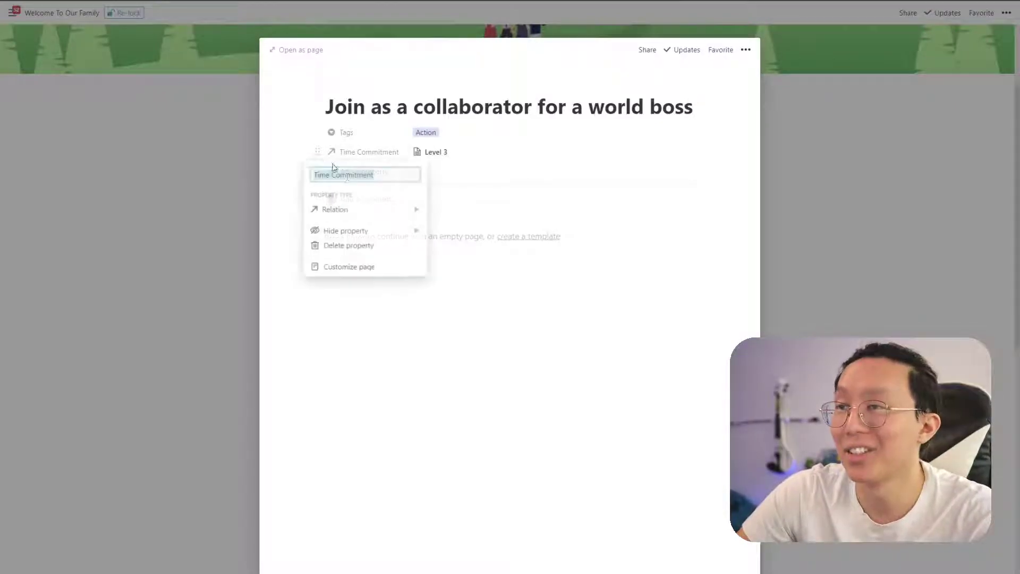
pyautogui.moveTo(387, 228)
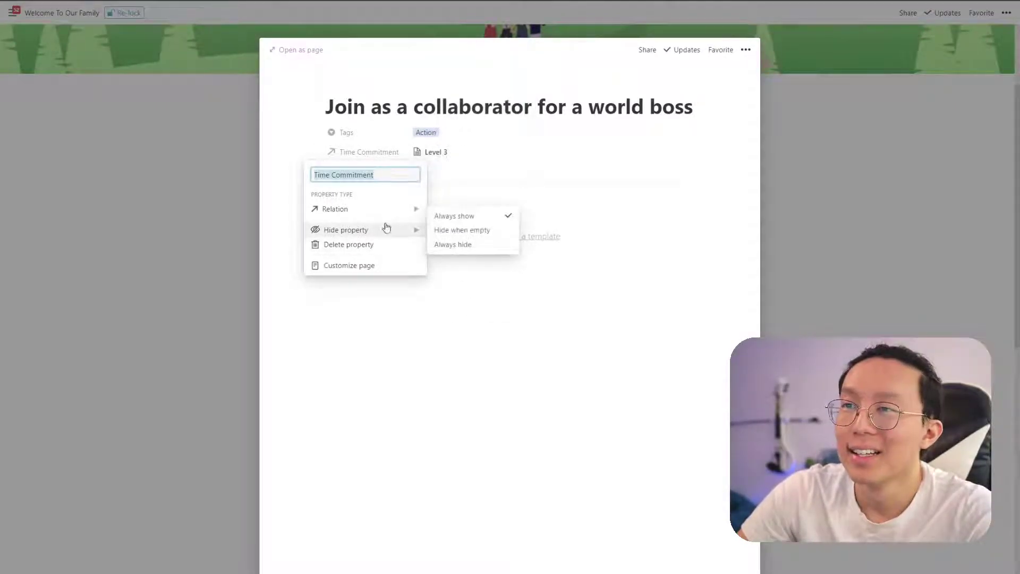
pyautogui.click(494, 246)
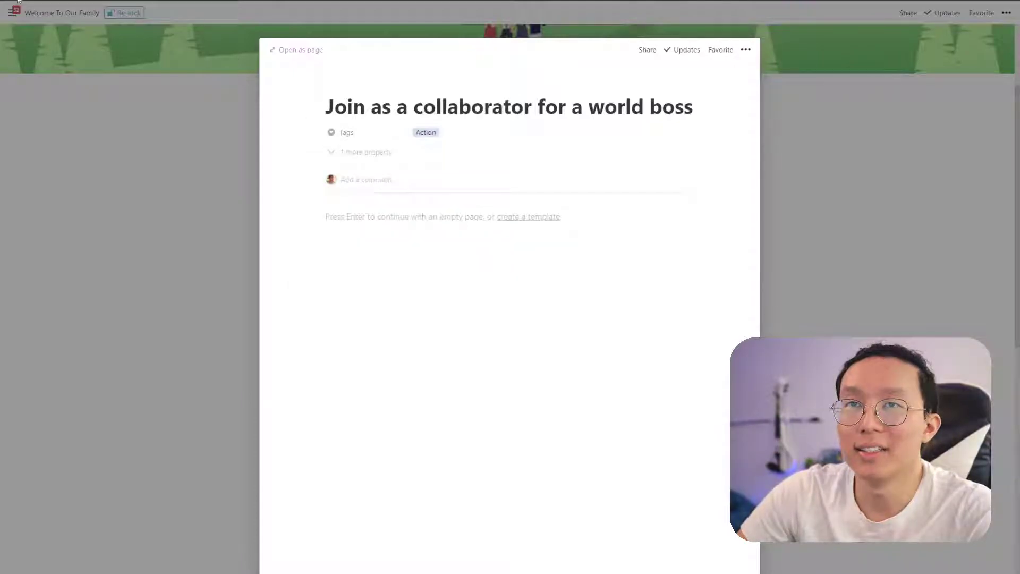
# - Go back through Level 3 to the Welcome To Our Family page and re-lock it
pyautogui.hotkey('ctrl', '[')
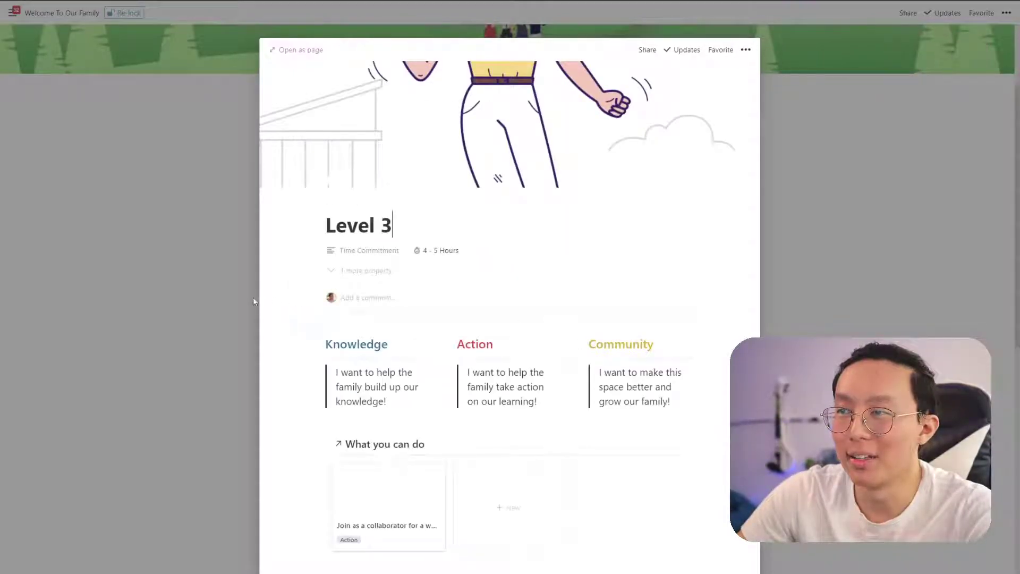
pyautogui.click(255, 314)
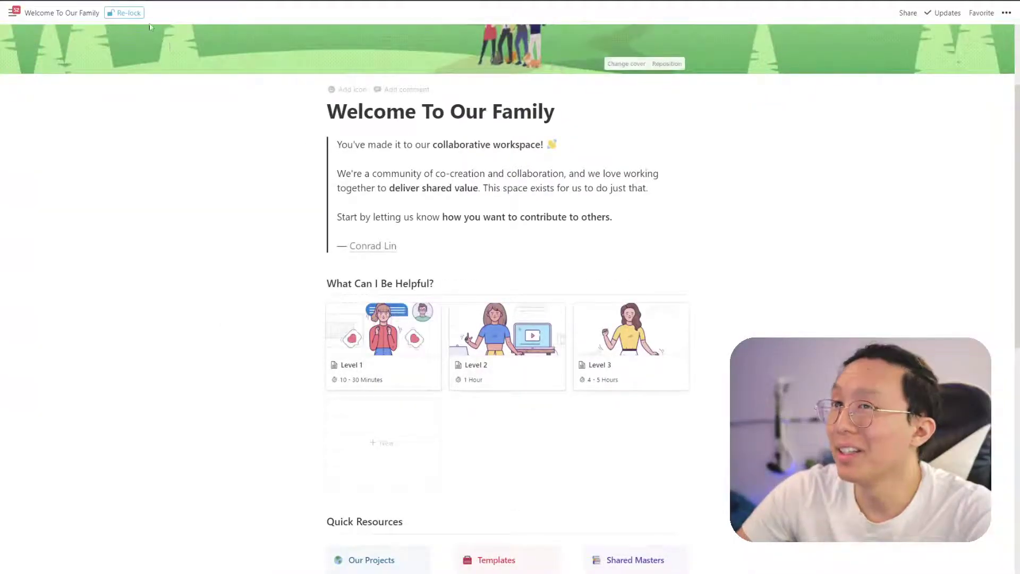
pyautogui.click(137, 15)
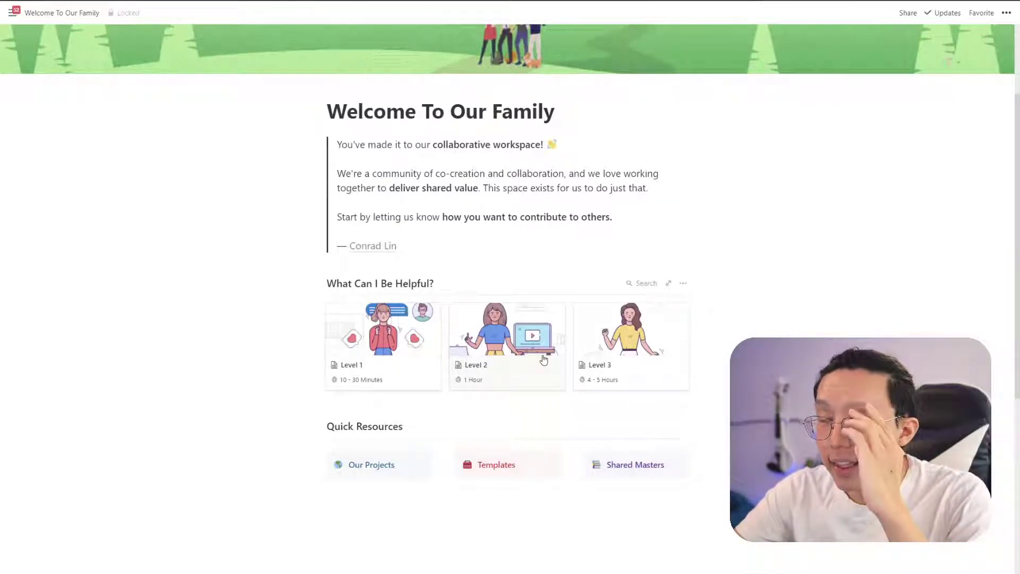
# - Add a Level 3 entry titled "Help a family member with their toolbox templates", tag it Action, and close Level 3
pyautogui.click(616, 345)
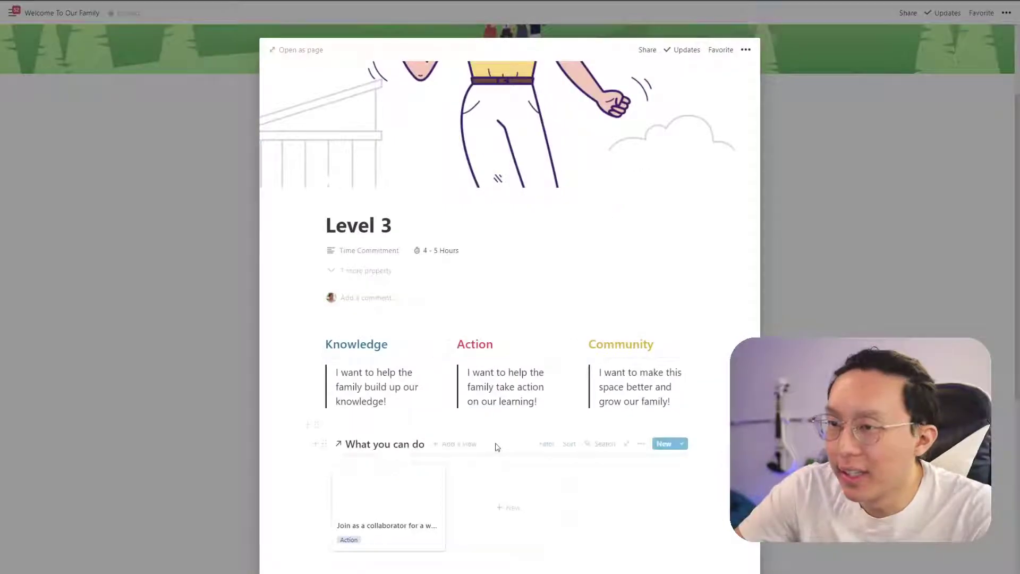
pyautogui.click(538, 514)
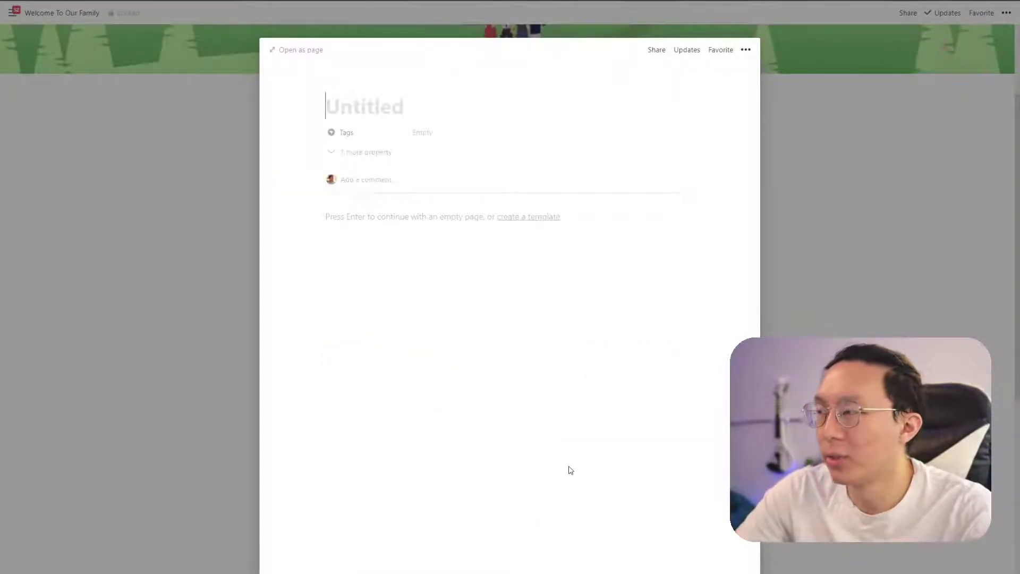
pyautogui.write('Help a family member ')
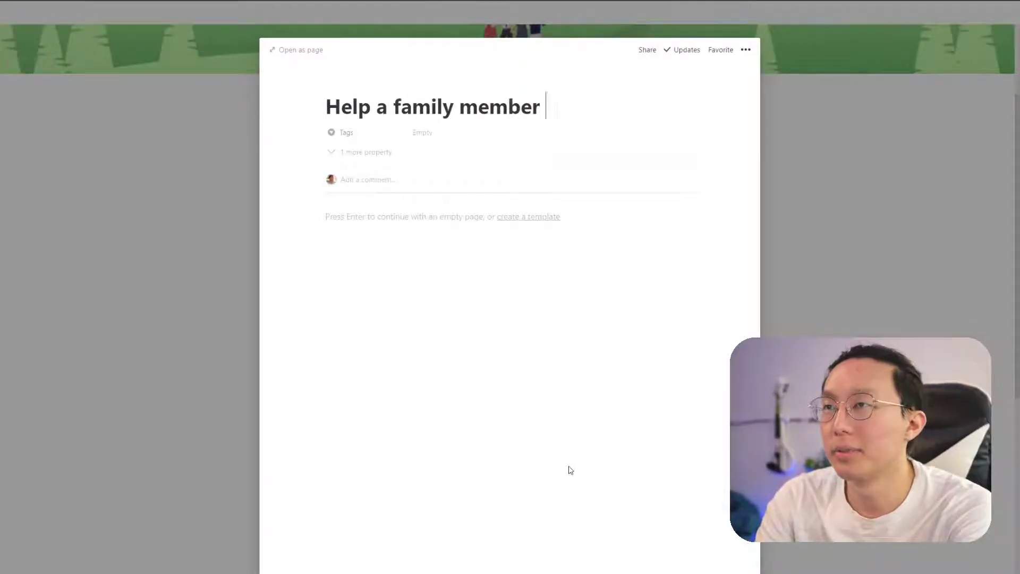
pyautogui.write('with their ')
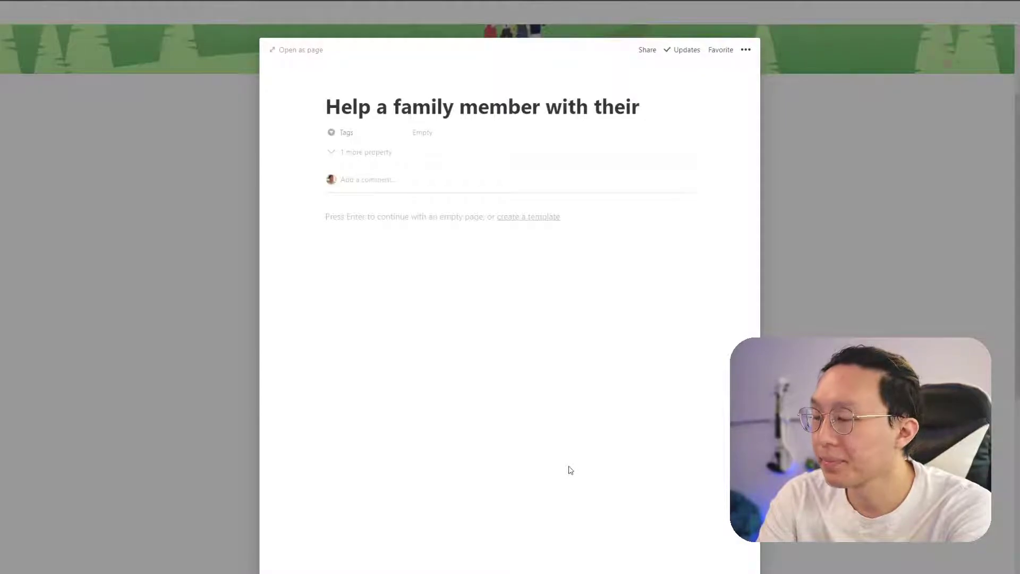
pyautogui.write('templates')
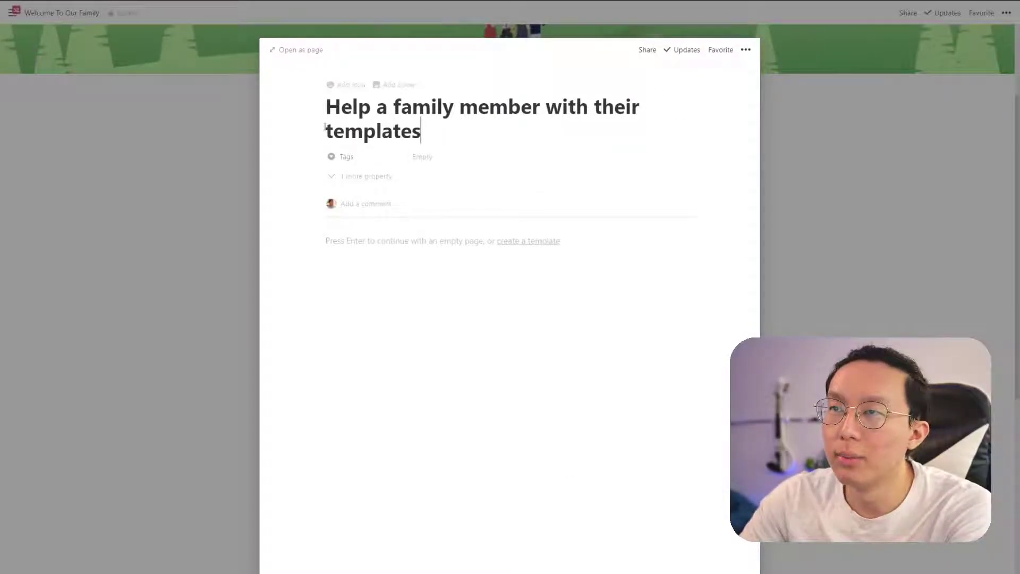
pyautogui.write('toolbox')
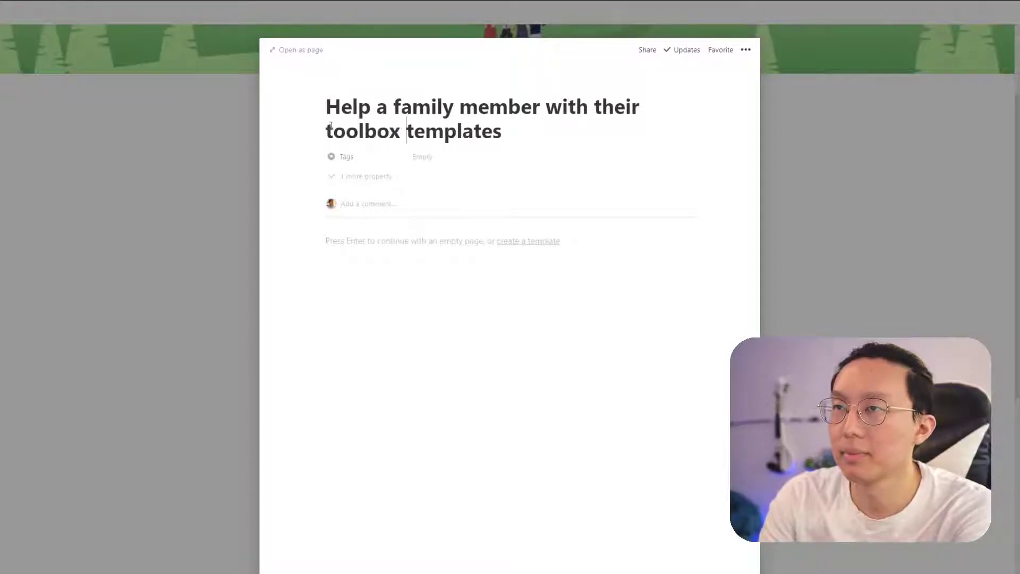
pyautogui.click(481, 162)
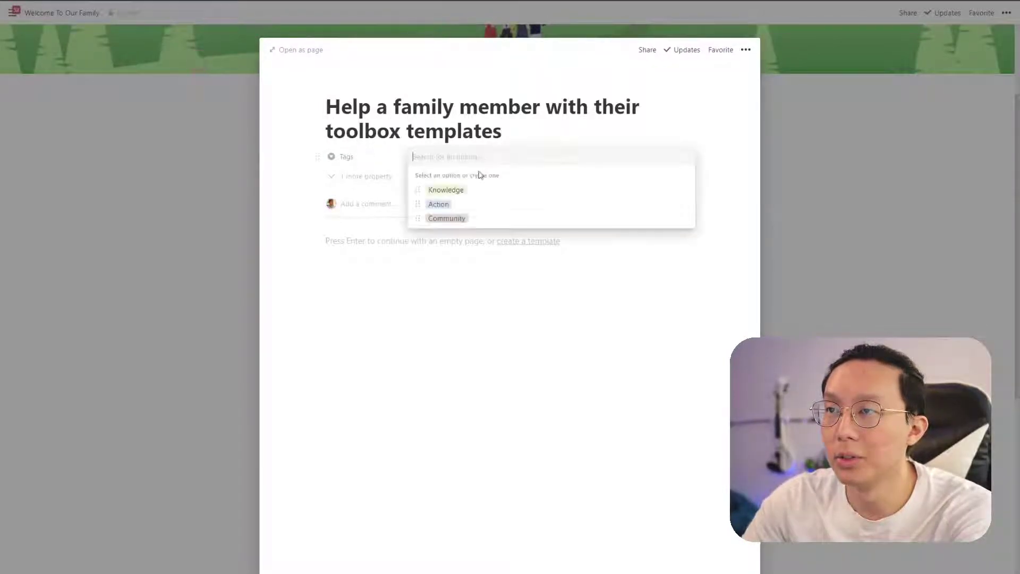
pyautogui.click(466, 205)
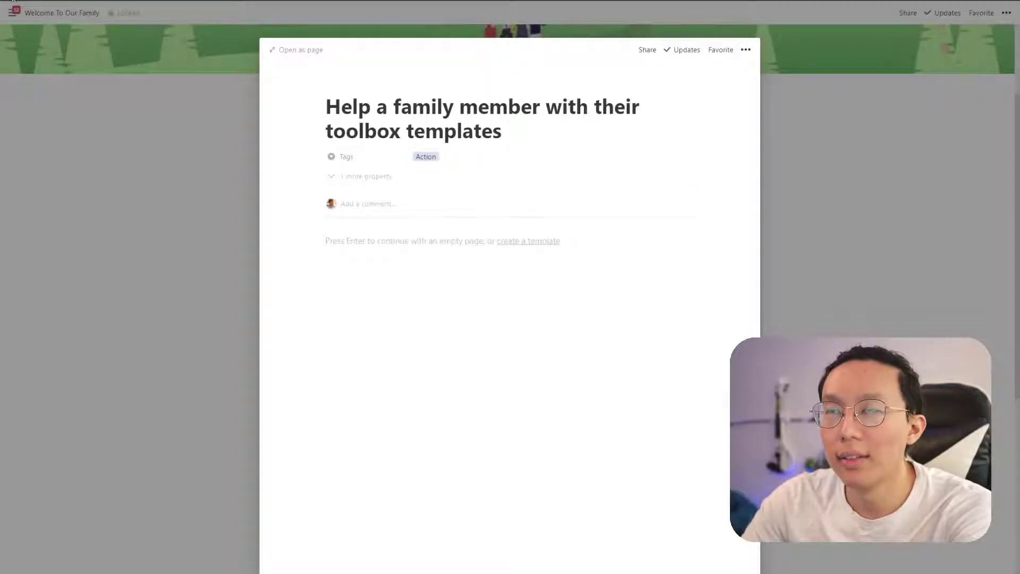
pyautogui.press('Escape')
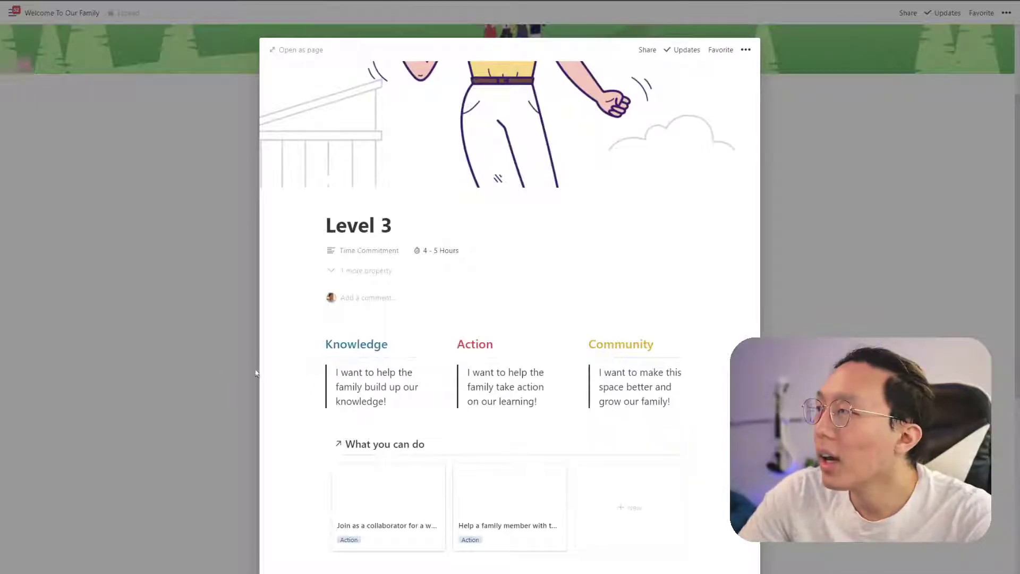
pyautogui.click(184, 375)
# - Open the Level 2 page and add an entry titled "Edit and review an article!" to its What you can do gallery
pyautogui.click(485, 368)
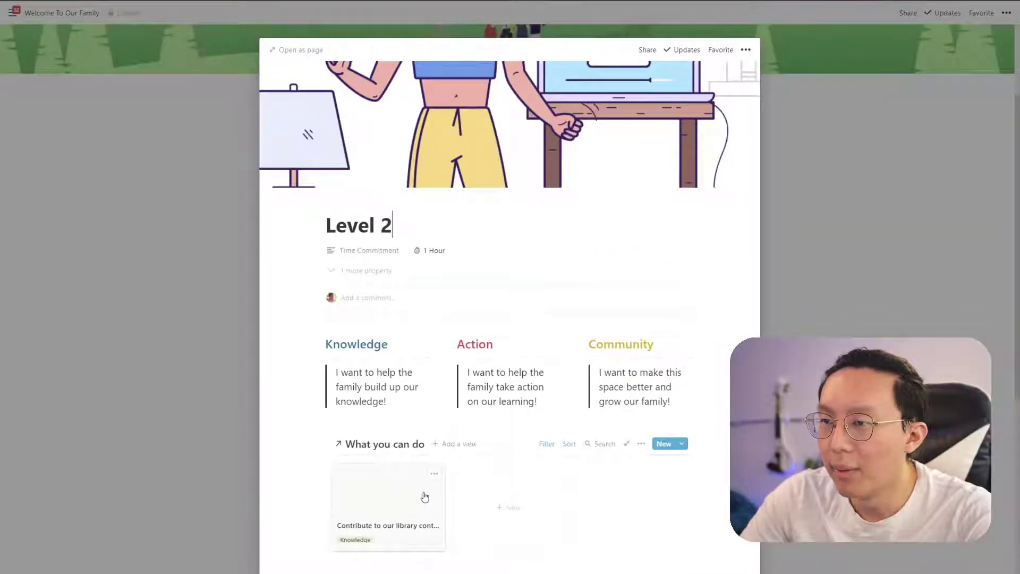
pyautogui.click(523, 482)
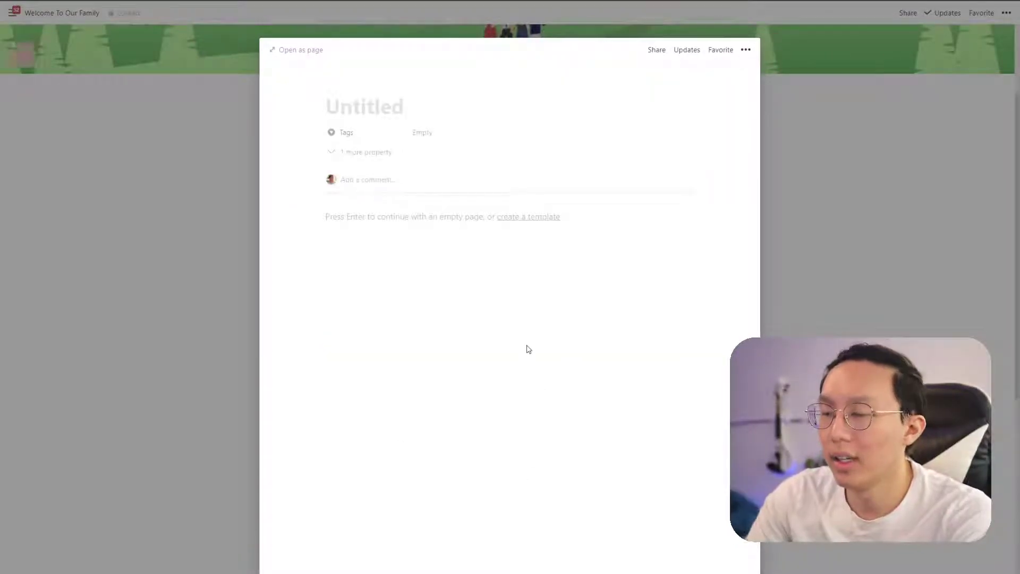
pyautogui.write('Edit')
pyautogui.press('BackSpace')
pyautogui.hotkey('ctrl', 'BackSpace')
pyautogui.write('Edit and review')
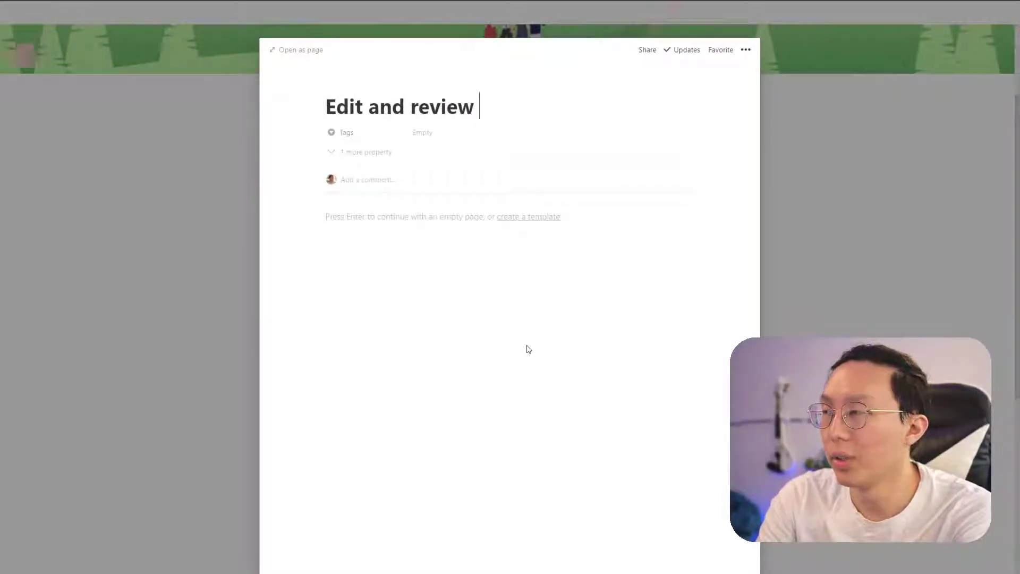
pyautogui.write(' an arti')
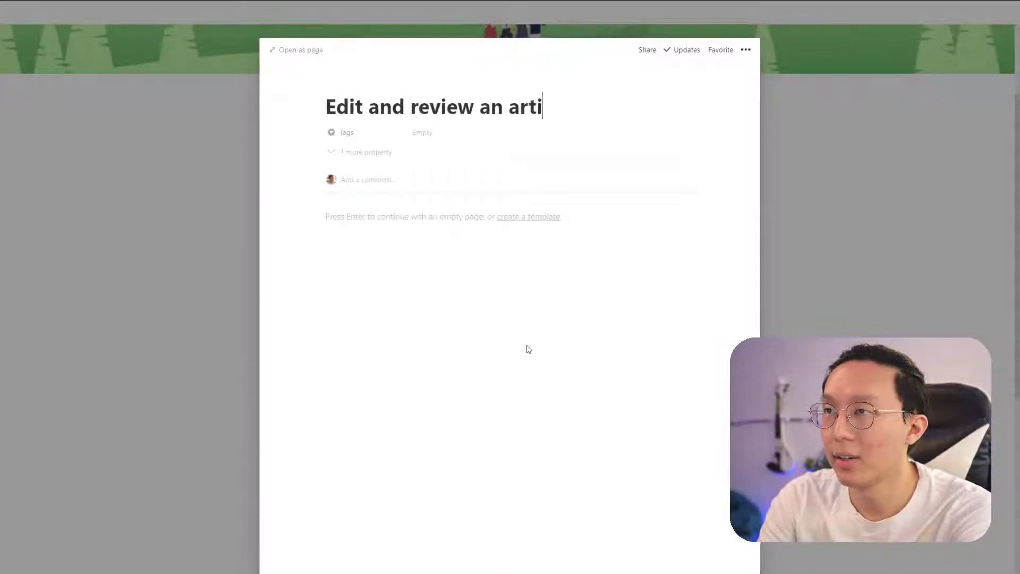
pyautogui.write('cle!')
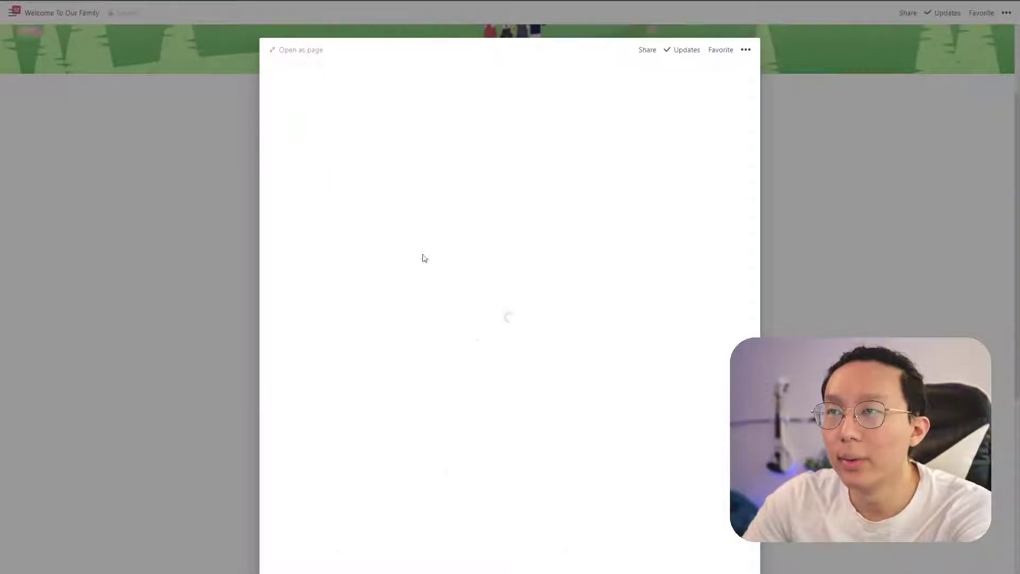
# - Rename the Level 2 entry "Contribute to our library content" as "Submit your story" and return to Level 2
pyautogui.click(380, 489)
pyautogui.click(452, 115)
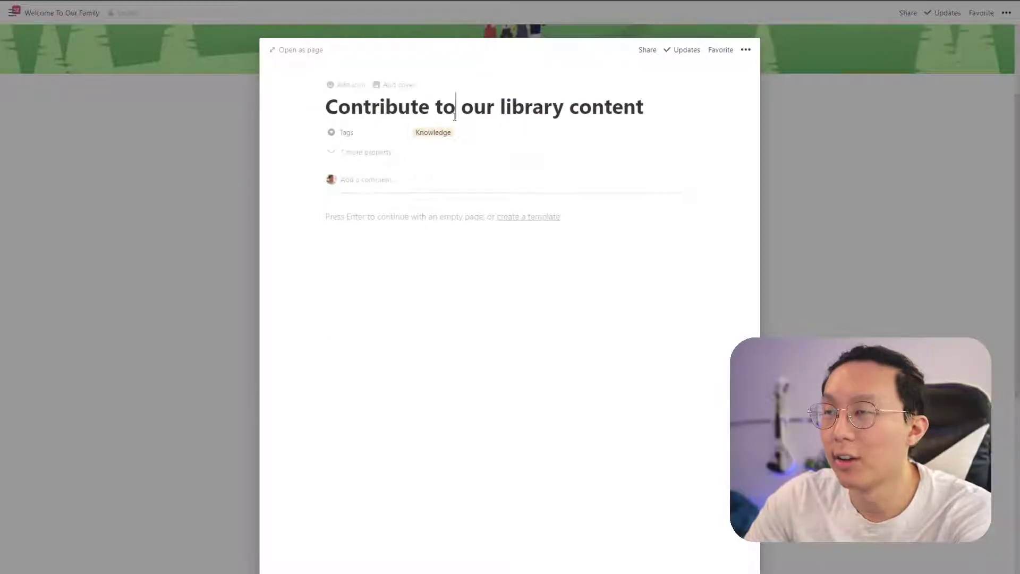
pyautogui.hotkey('ctrl', 'a')
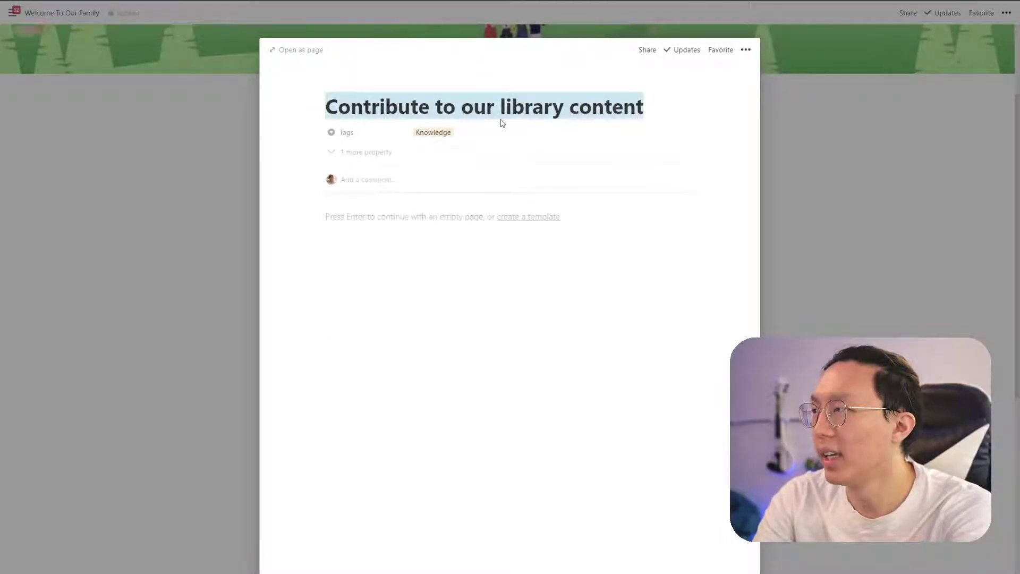
pyautogui.write('Submit your story')
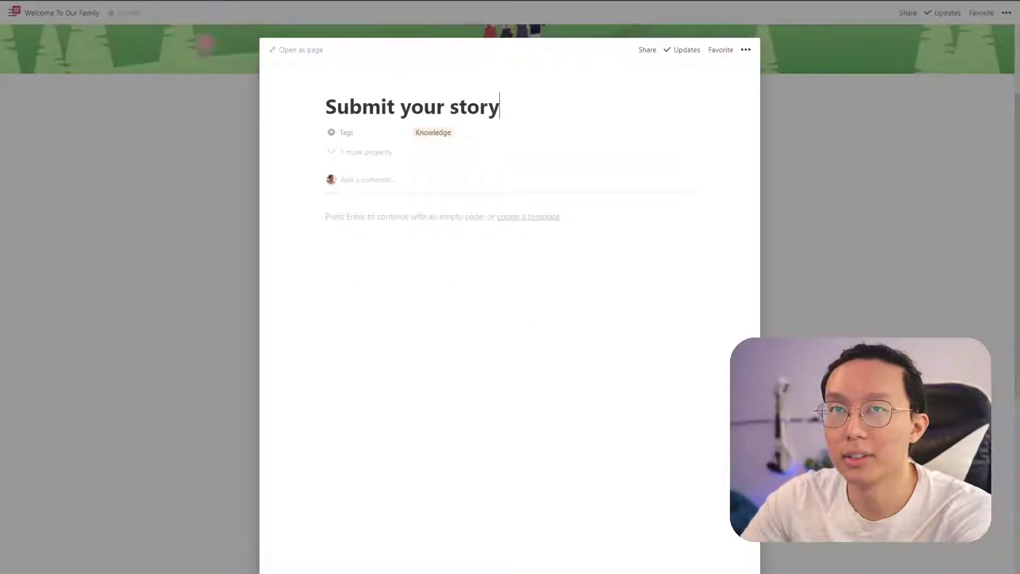
pyautogui.hotkey('ctrl', '[')
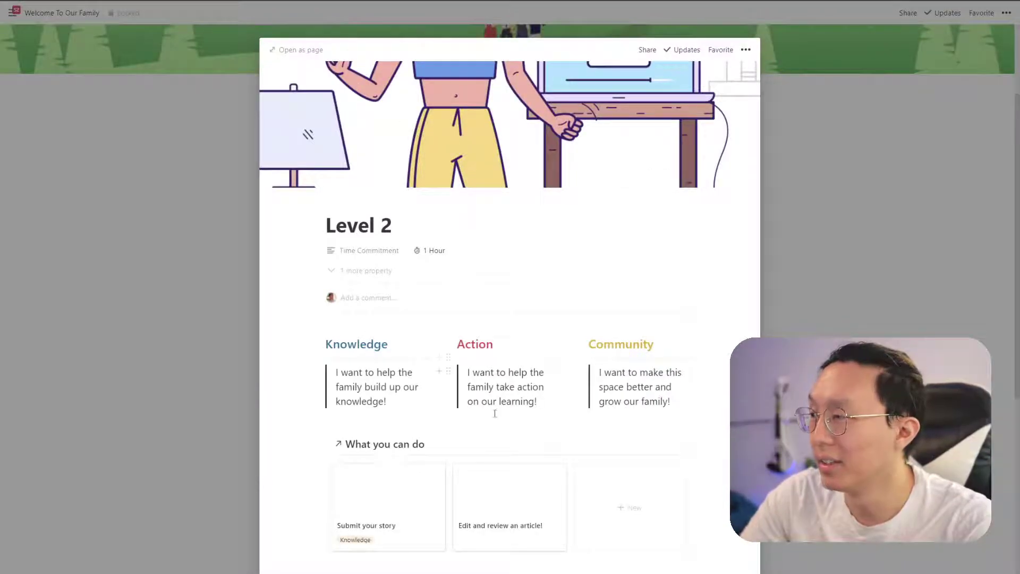
# - Tag the "Edit and review an article!" entry Knowledge and leave the Level 2 page
pyautogui.click(498, 478)
pyautogui.click(454, 139)
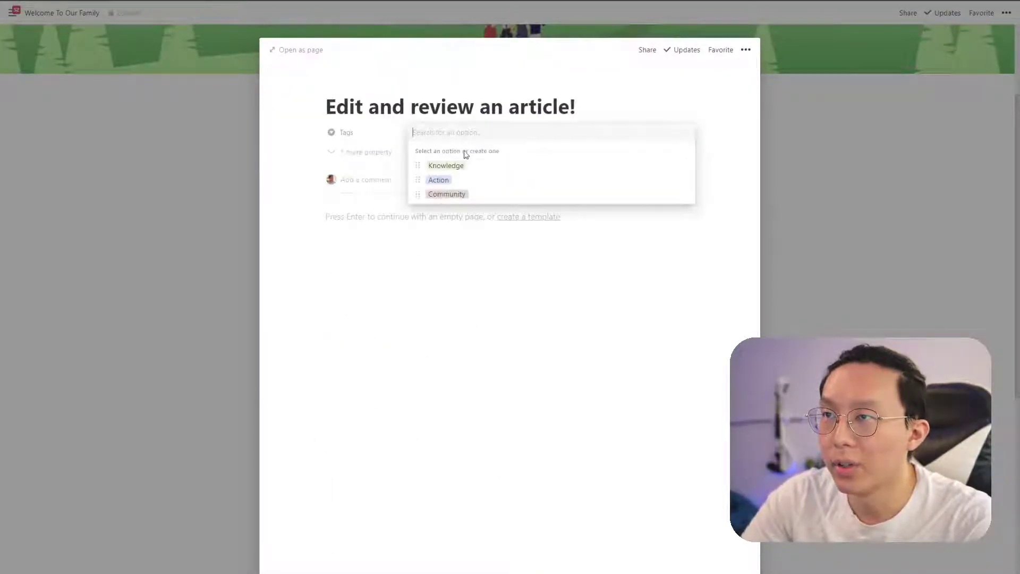
pyautogui.click(462, 164)
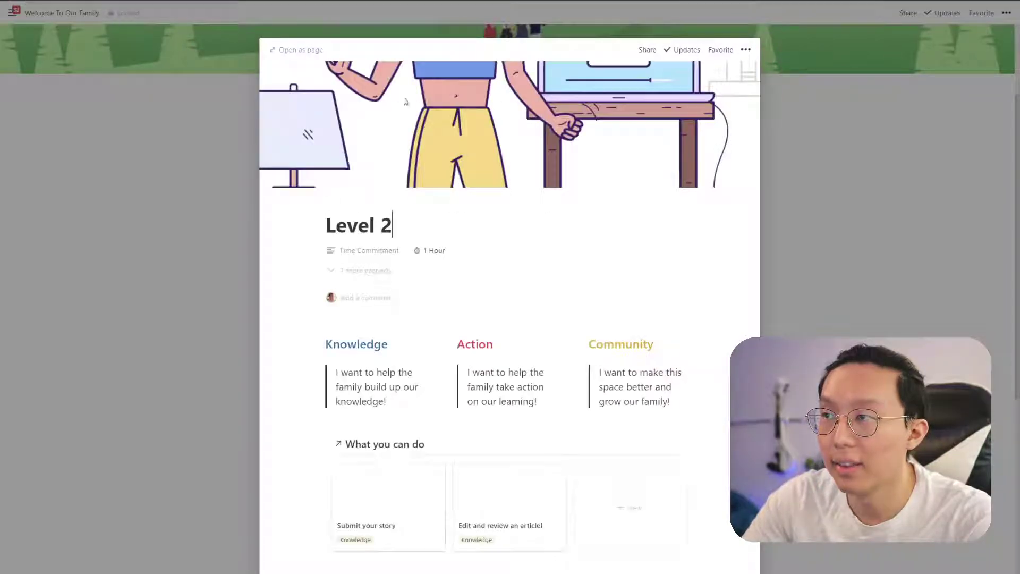
pyautogui.click(799, 288)
# - Add a Level 3 entry titled "Submit your own articles to the library" and go back to the welcome page
pyautogui.click(589, 333)
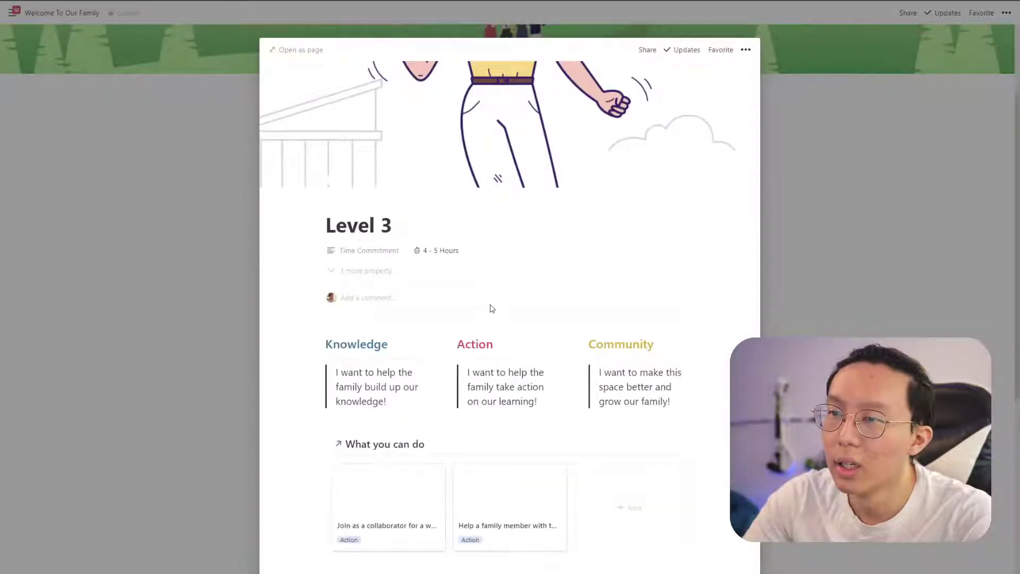
pyautogui.click(624, 494)
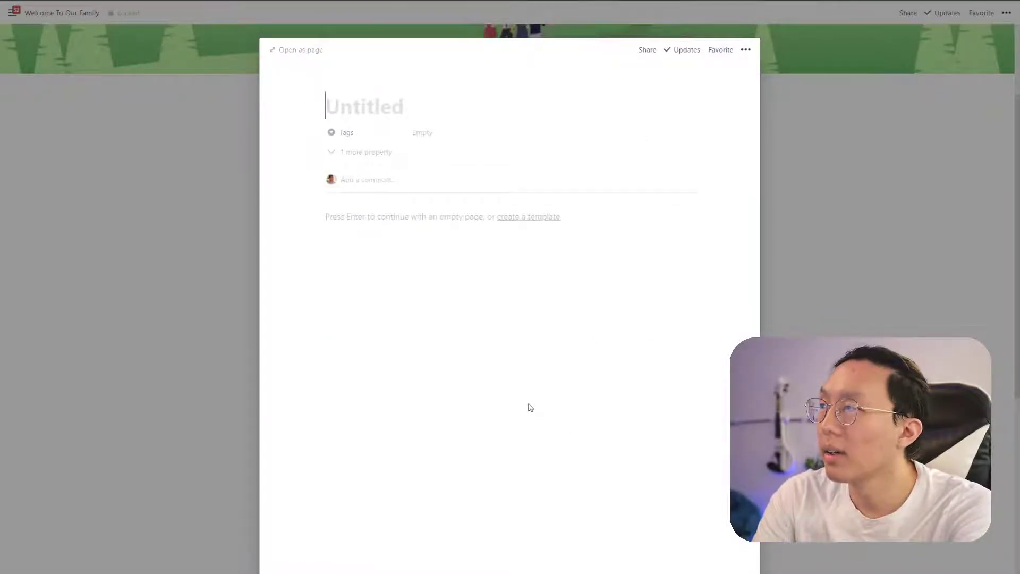
pyautogui.write('Subm')
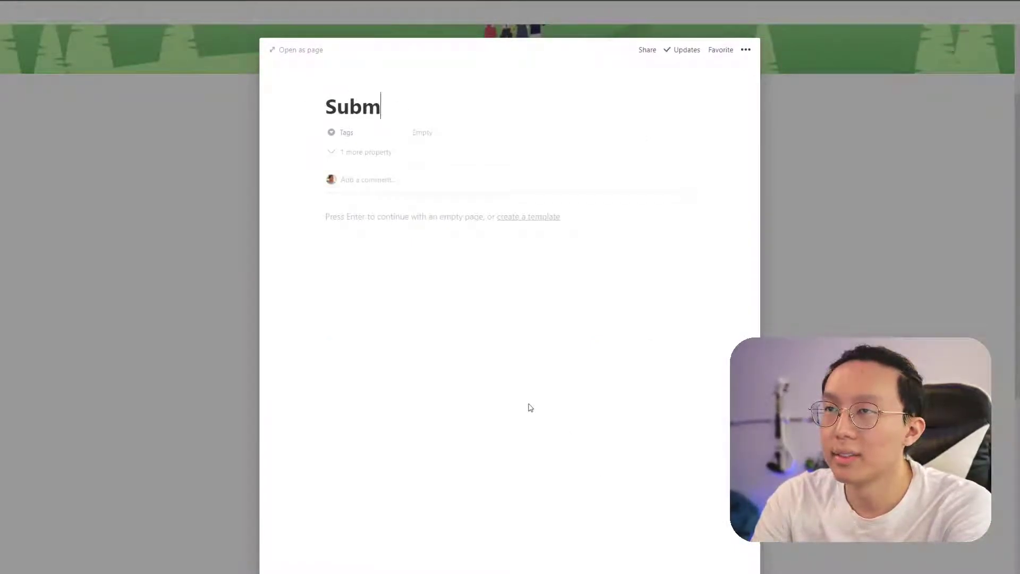
pyautogui.write('it your own ')
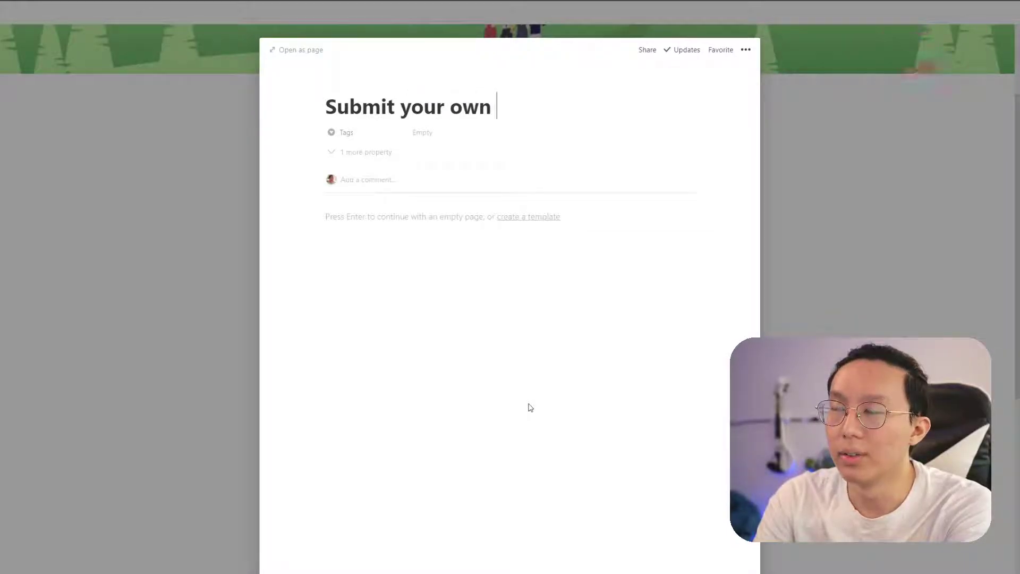
pyautogui.write('weekly')
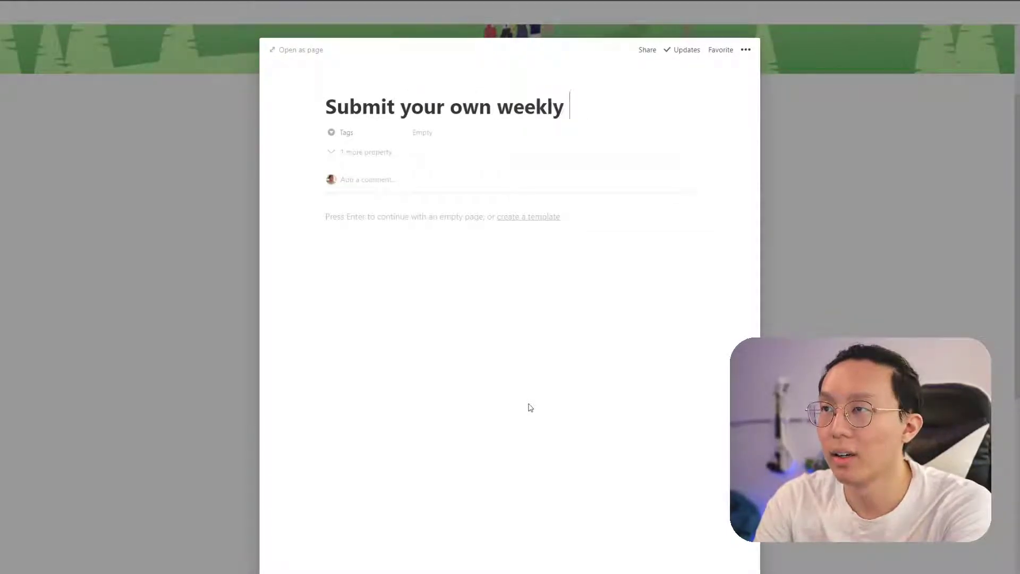
pyautogui.press('BackSpace')
pyautogui.press('BackSpace')
pyautogui.press('BackSpace')
pyautogui.press('BackSpace')
pyautogui.press('BackSpace')
pyautogui.press('BackSpace')
pyautogui.press('BackSpace')
pyautogui.write('articles ')
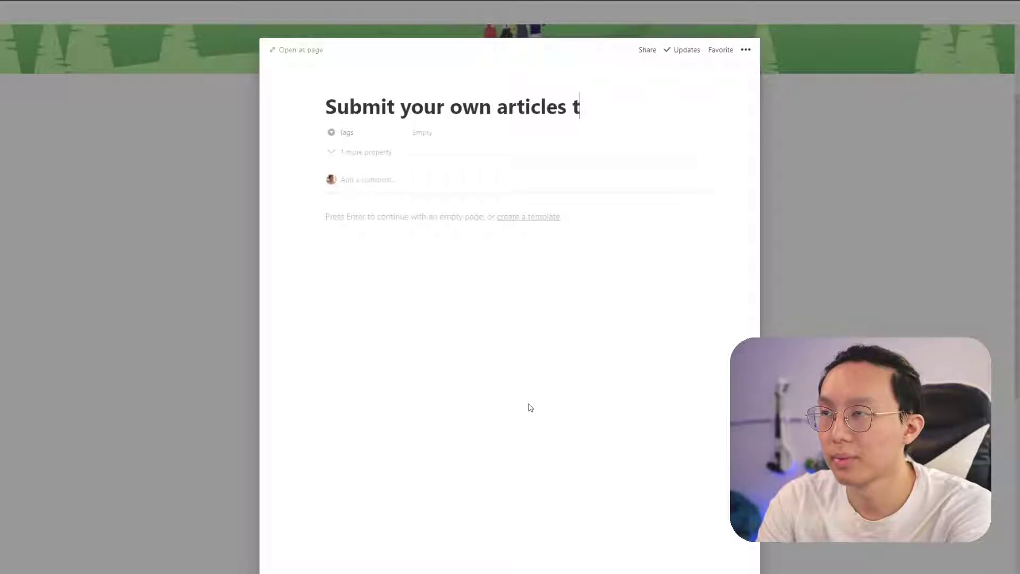
pyautogui.write('to the library')
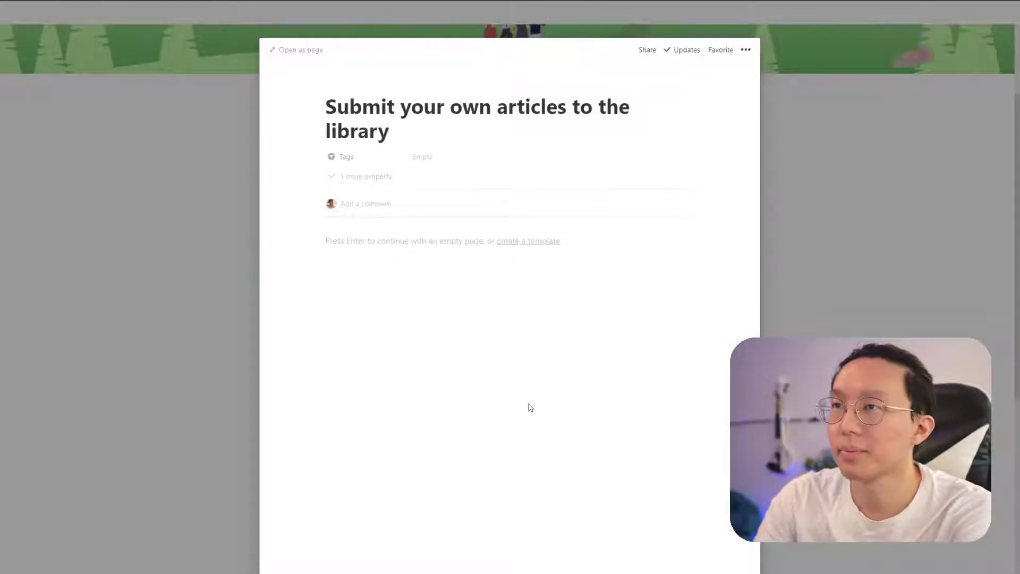
pyautogui.click(135, 35)
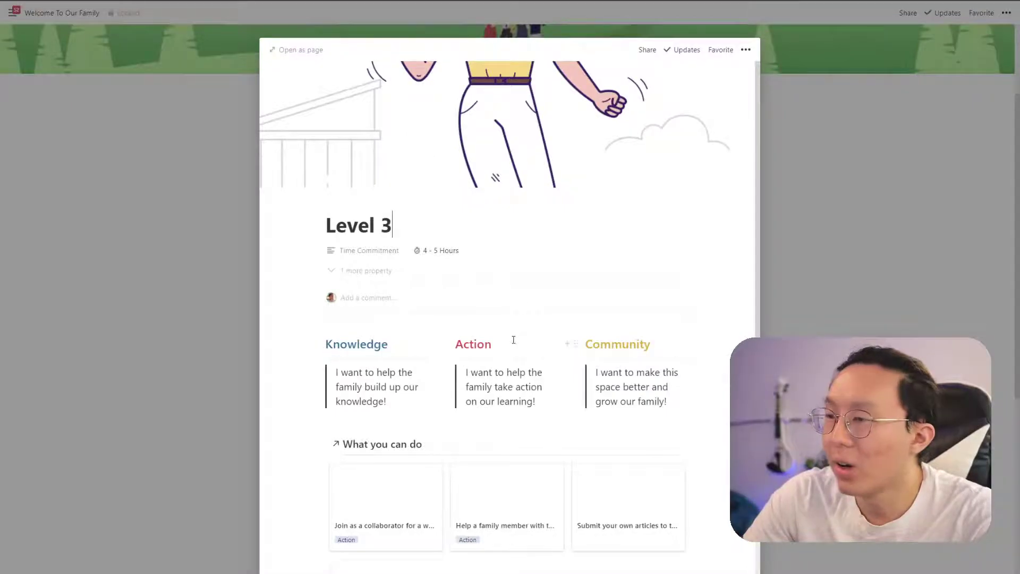
pyautogui.click(245, 331)
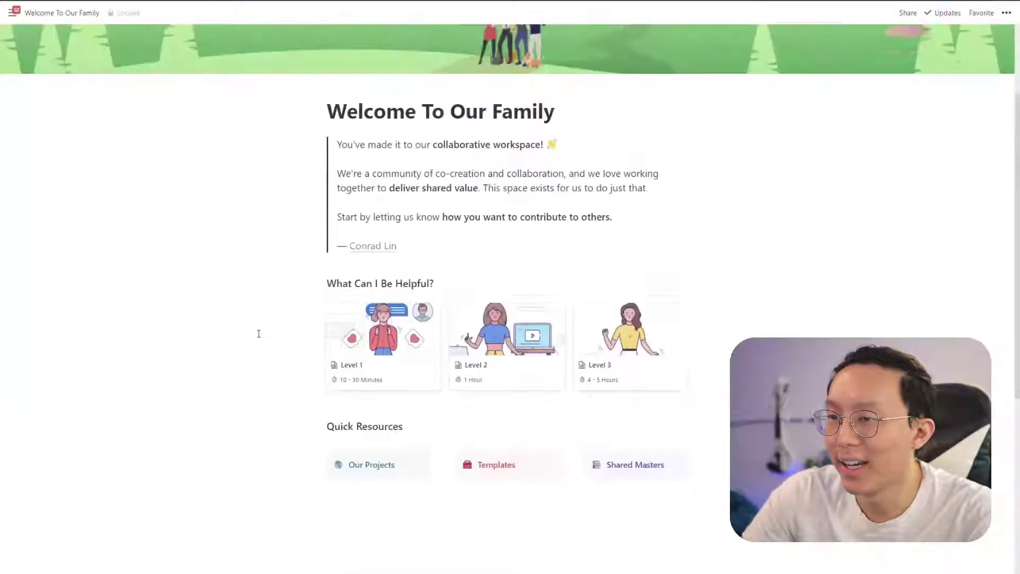
# - Unlock the Level 1 page and add an entry titled "Read an academy document and check for typos" to its What you can do gallery
pyautogui.click(393, 375)
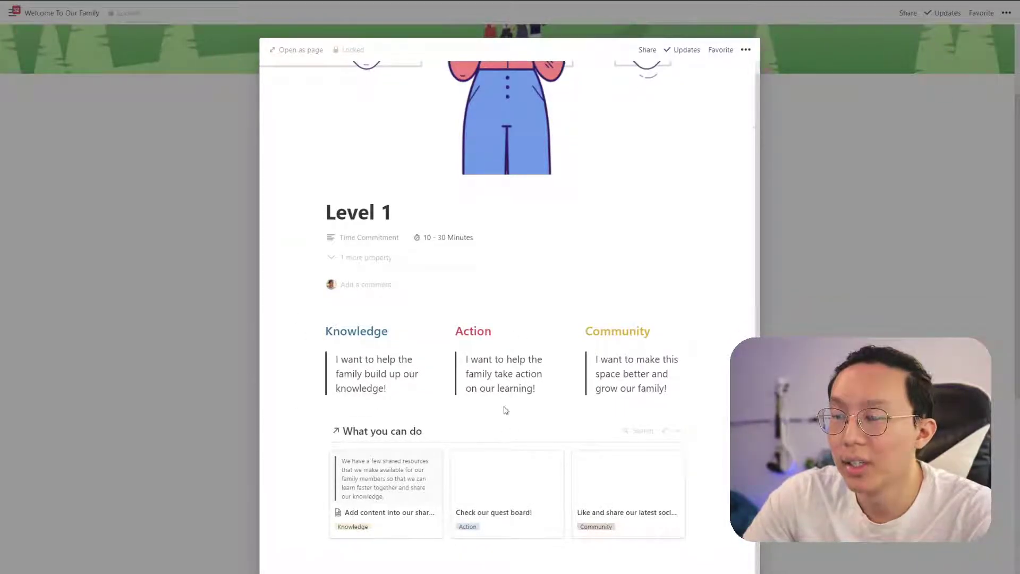
pyautogui.click(352, 49)
pyautogui.scroll(-2, 463, 463)
pyautogui.click(425, 475)
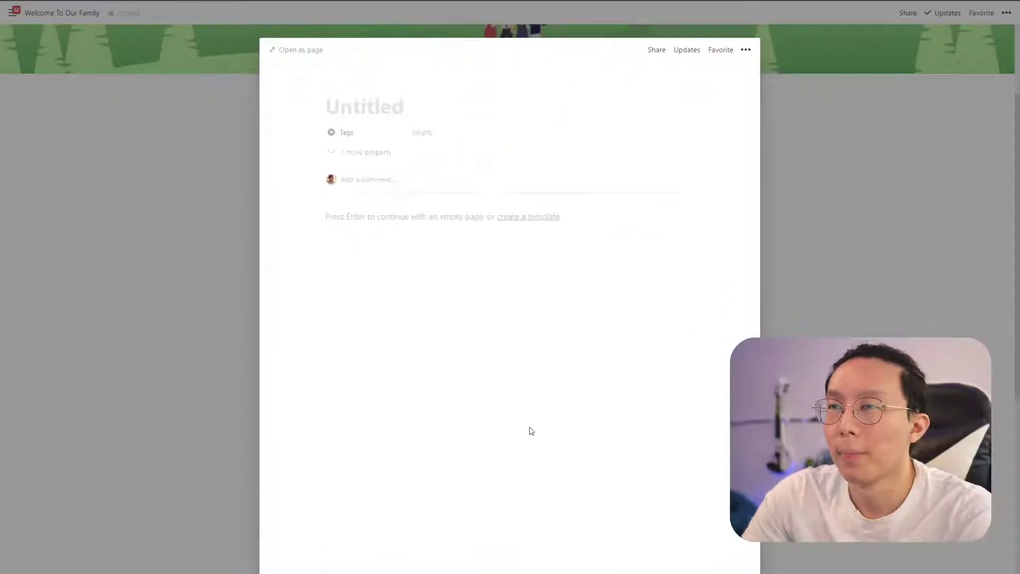
pyautogui.write('Read an academ')
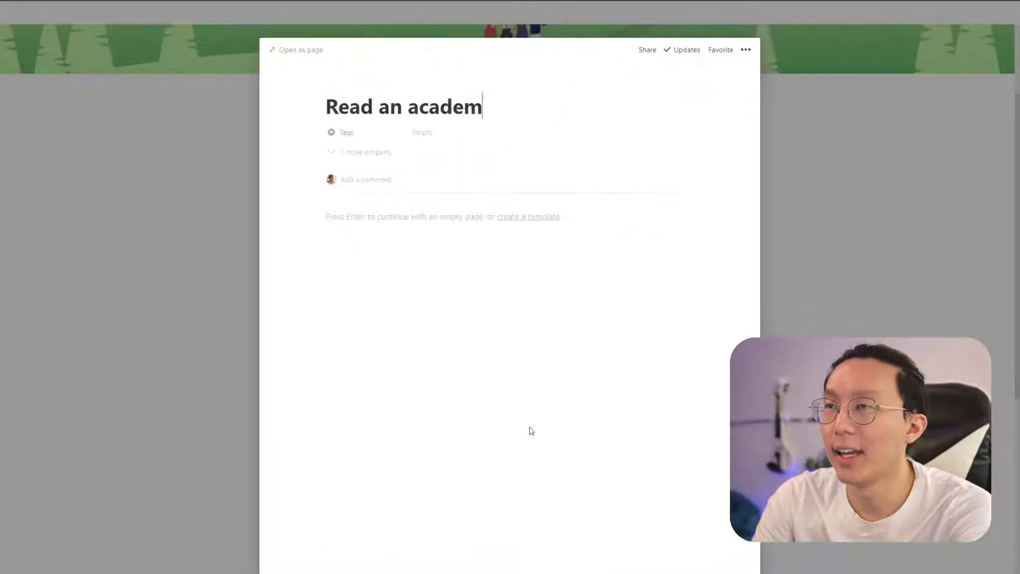
pyautogui.write('y docu')
pyautogui.press('BackSpace')
pyautogui.press('BackSpace')
pyautogui.press('BackSpace')
pyautogui.press('BackSpace')
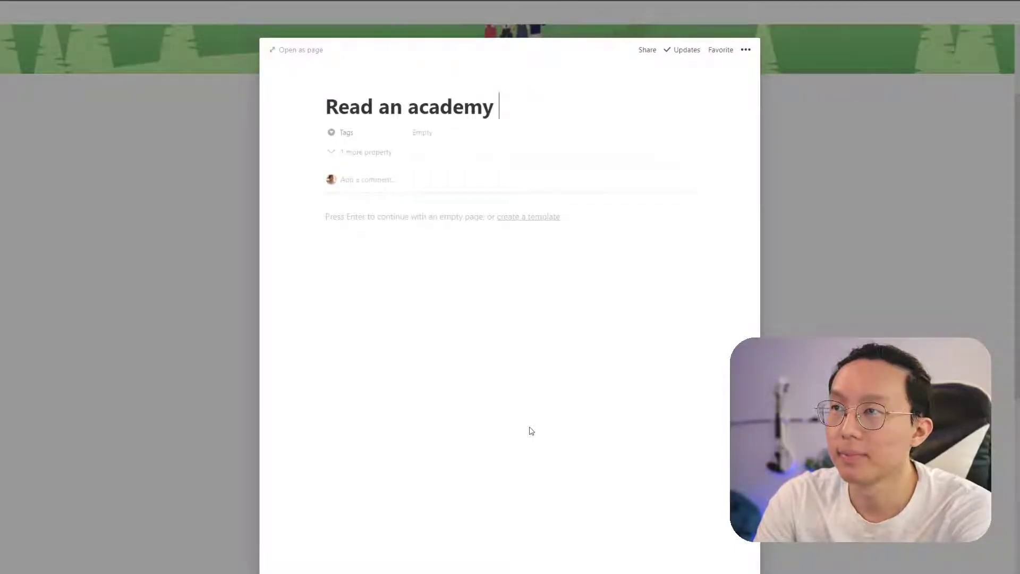
pyautogui.write('doc')
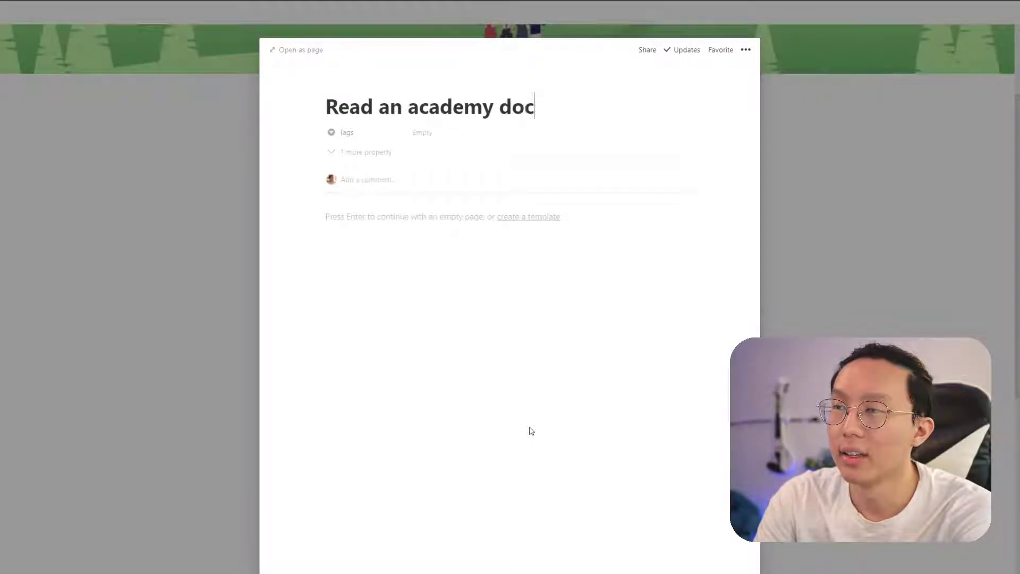
pyautogui.write('ument and check fo')
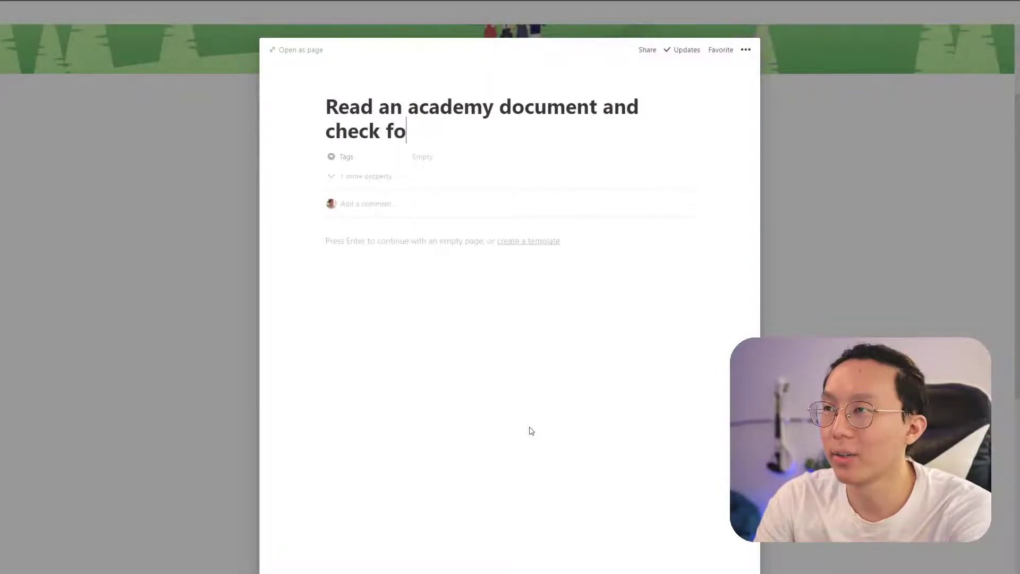
pyautogui.write('r typos')
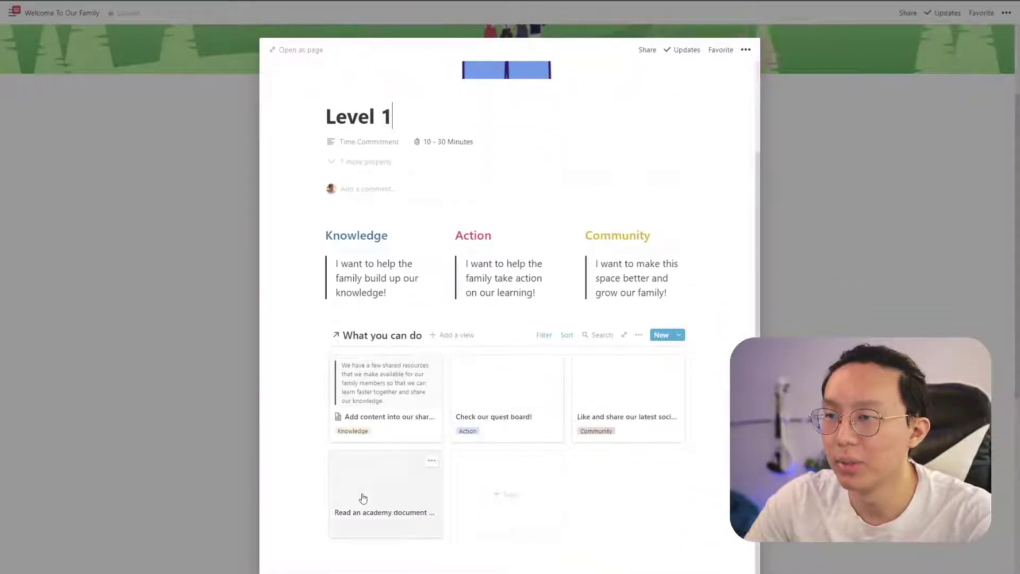
# - Tag the "Read an academy document and check for typos" entry Knowledge and go back to the welcome page
pyautogui.click(364, 496)
pyautogui.click(455, 156)
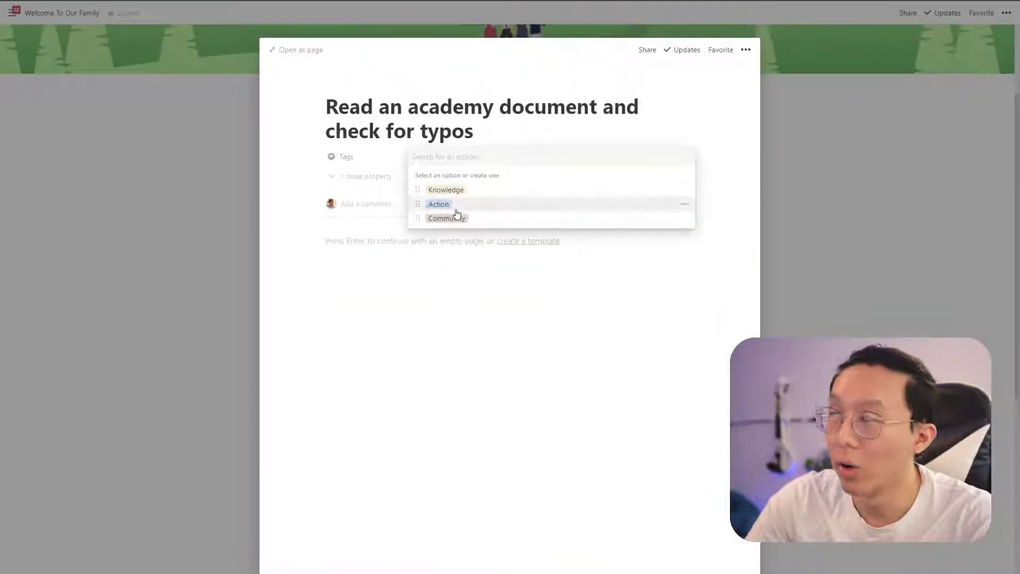
pyautogui.click(474, 191)
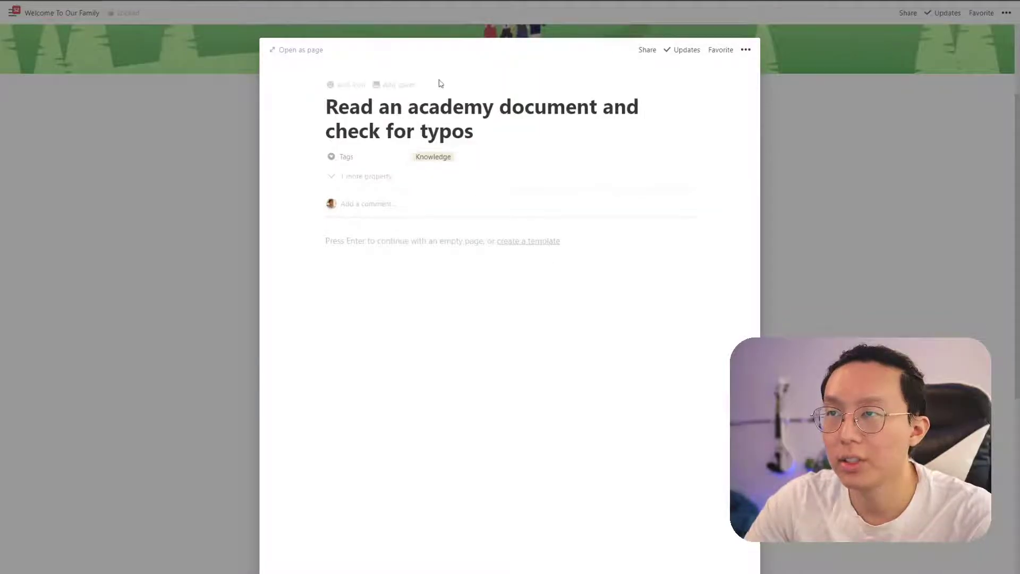
pyautogui.press('Escape')
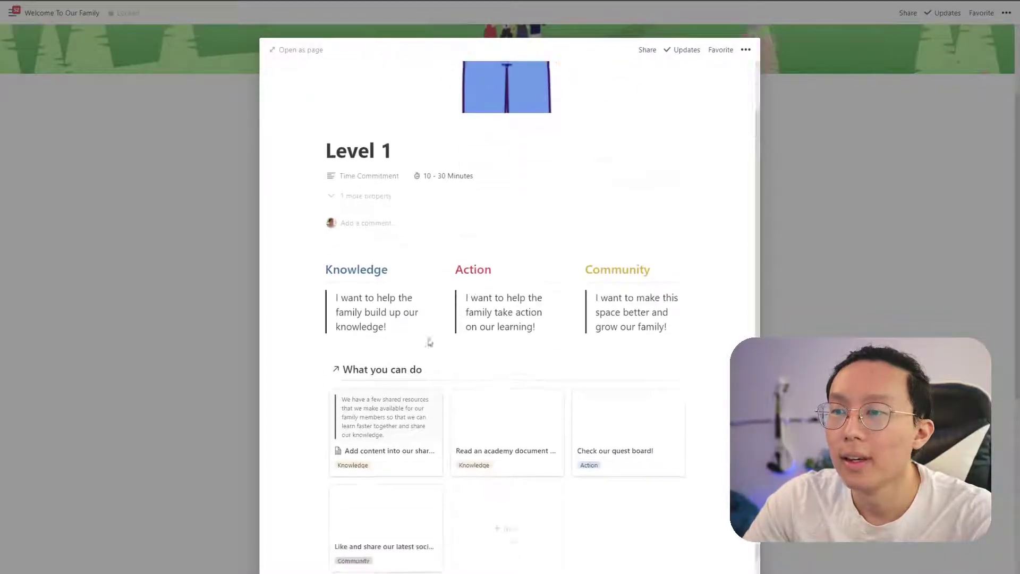
pyautogui.click(241, 321)
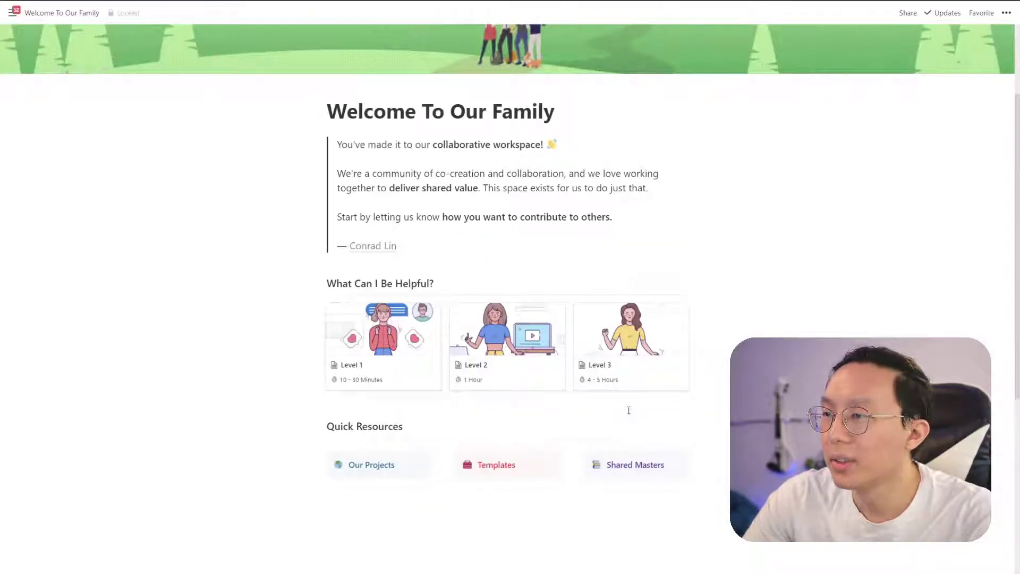
# - Tag the Level 3 entry "Submit your own articles to the library" Knowledge and return to Level 3
pyautogui.click(629, 366)
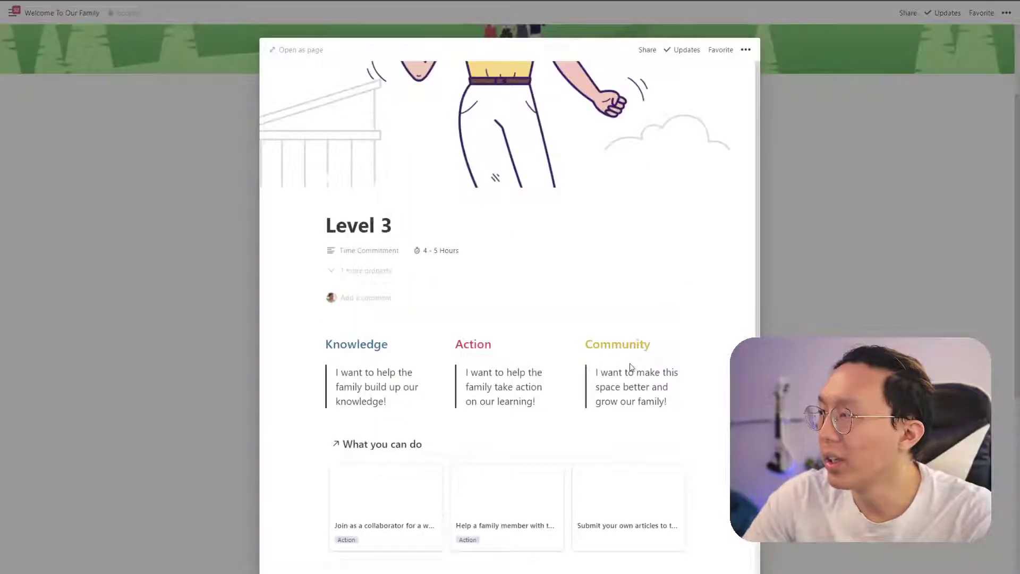
pyautogui.scroll(-2, 631, 367)
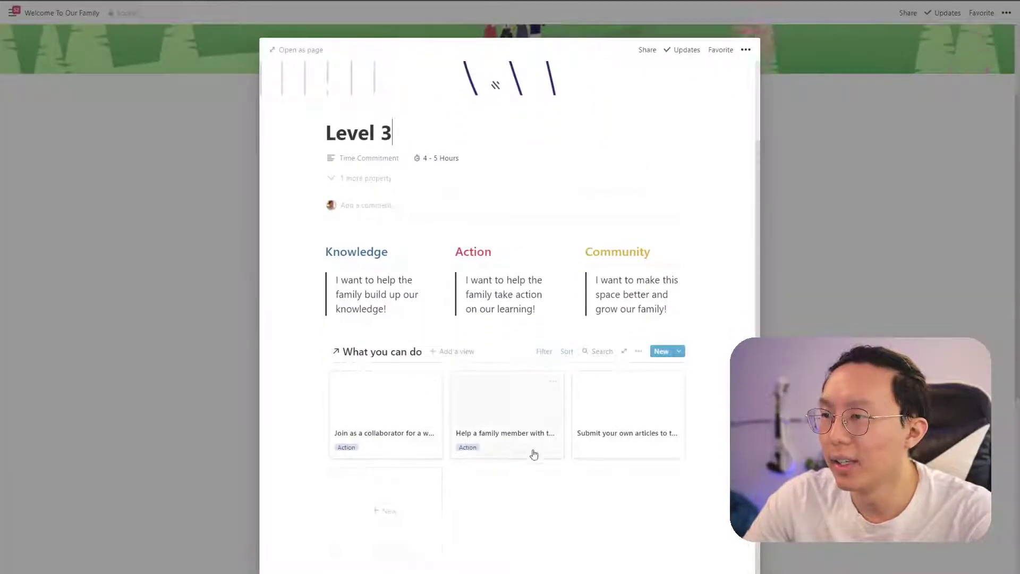
pyautogui.click(587, 423)
pyautogui.click(420, 156)
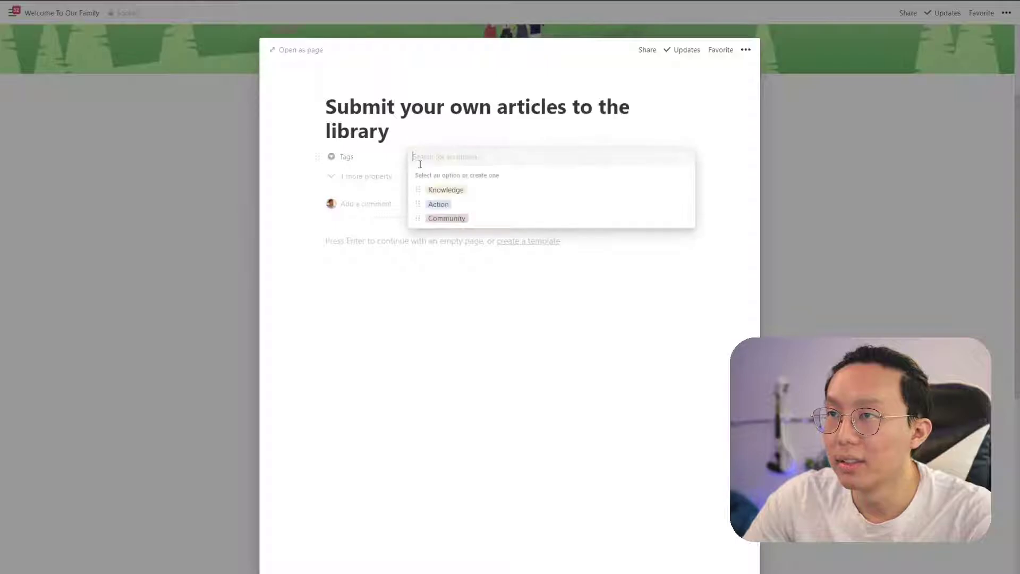
pyautogui.click(434, 189)
pyautogui.click(162, 65)
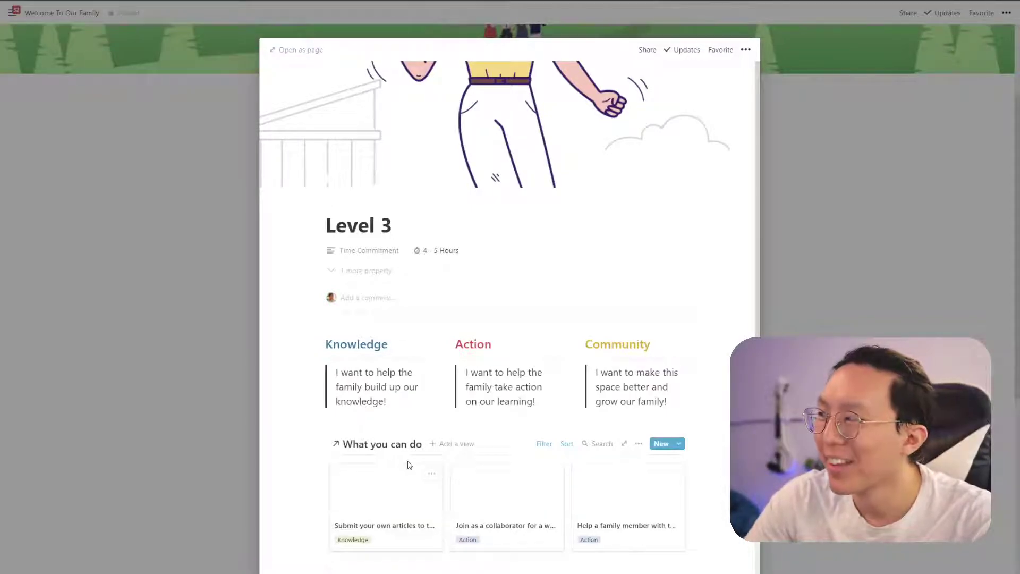
# - Add an entry titled "Create and share your own template" to the Level 3 What you can do gallery
pyautogui.scroll(-2, 412, 465)
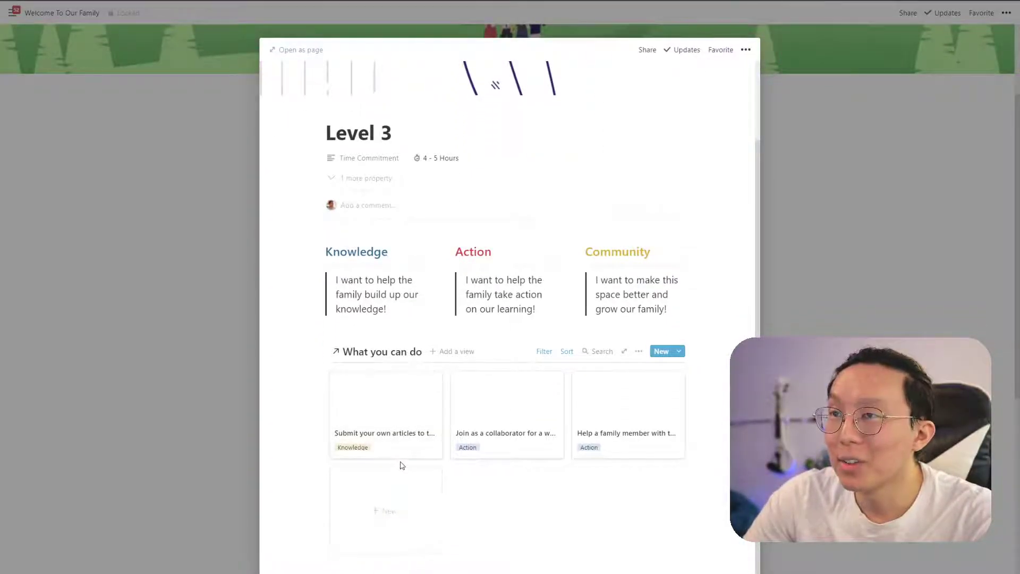
pyautogui.click(392, 485)
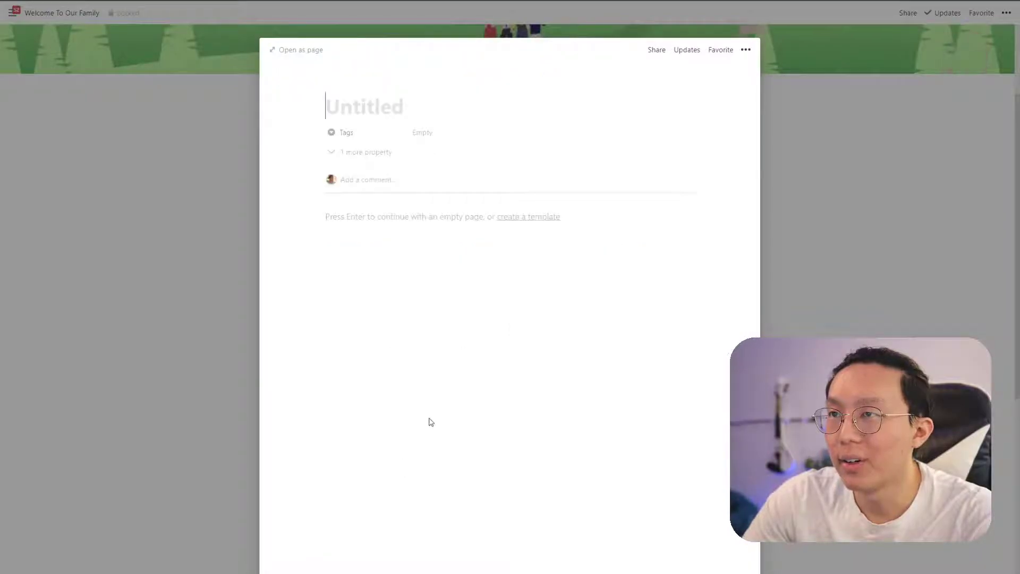
pyautogui.write('Create')
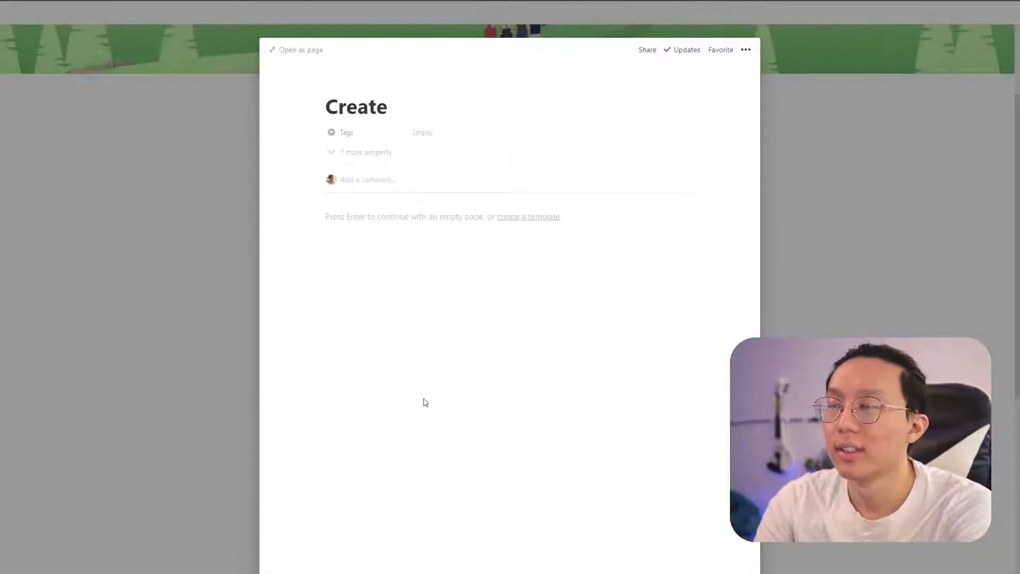
pyautogui.write(' your own template and share')
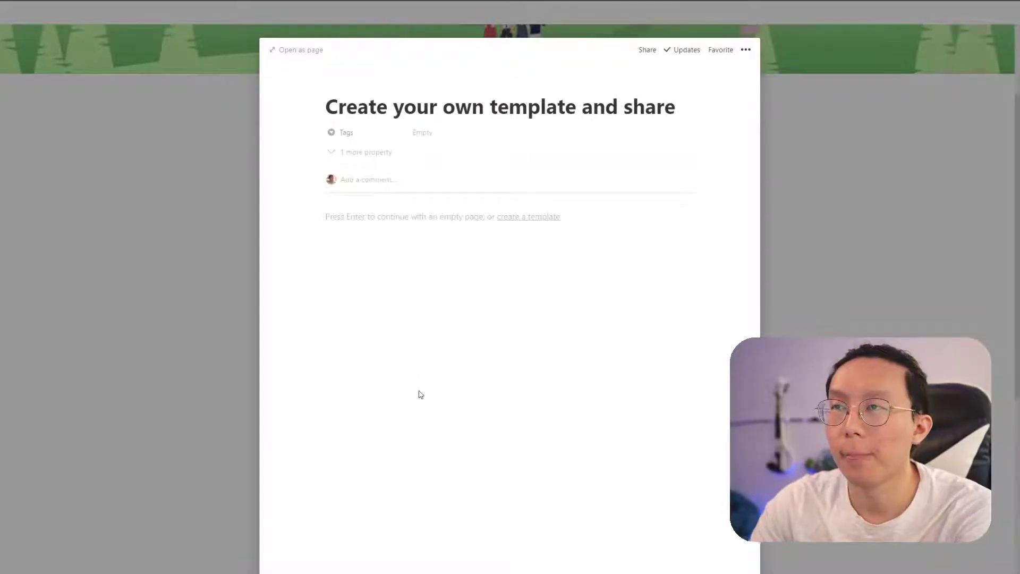
pyautogui.press('BackSpace')
pyautogui.press('BackSpace')
pyautogui.press('BackSpace')
pyautogui.press('BackSpace')
pyautogui.press('BackSpace')
pyautogui.press('BackSpace')
pyautogui.press('BackSpace')
pyautogui.press('BackSpace')
pyautogui.press('BackSpace')
pyautogui.press('BackSpace')
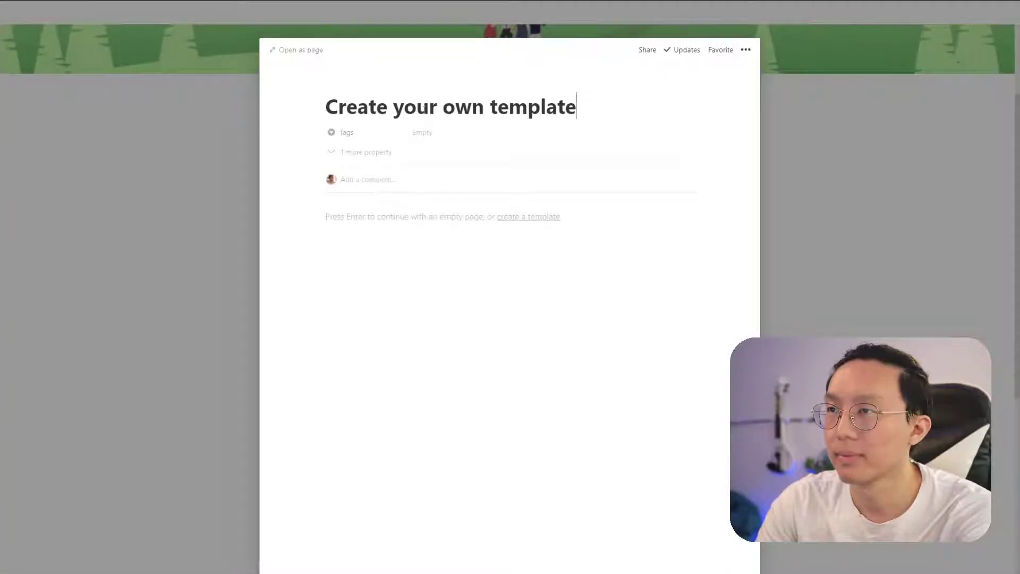
pyautogui.write('and share')
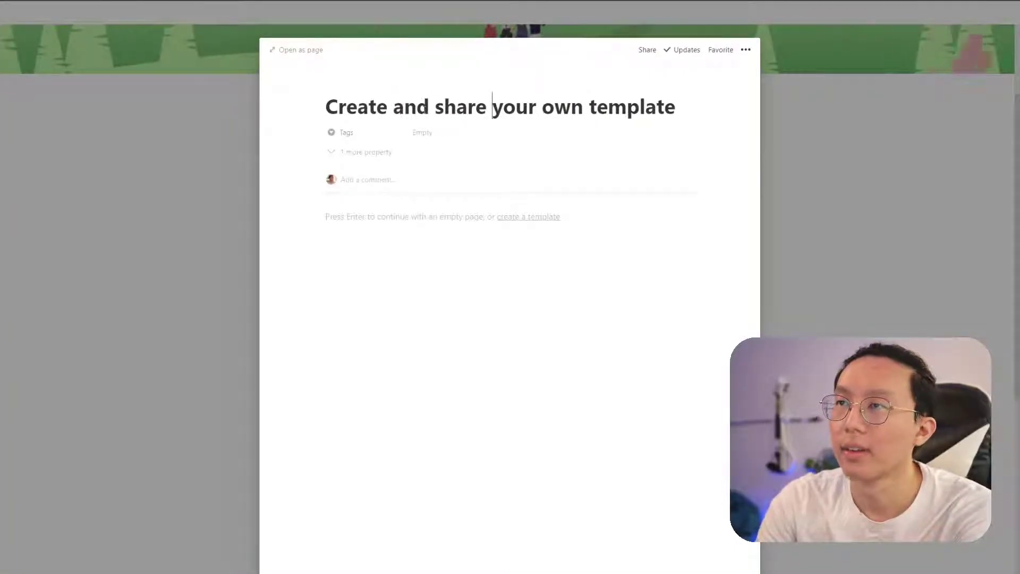
# - Tag the "Create and share your own template" entry Action and leave the Level 3 page
pyautogui.click(425, 132)
pyautogui.click(433, 176)
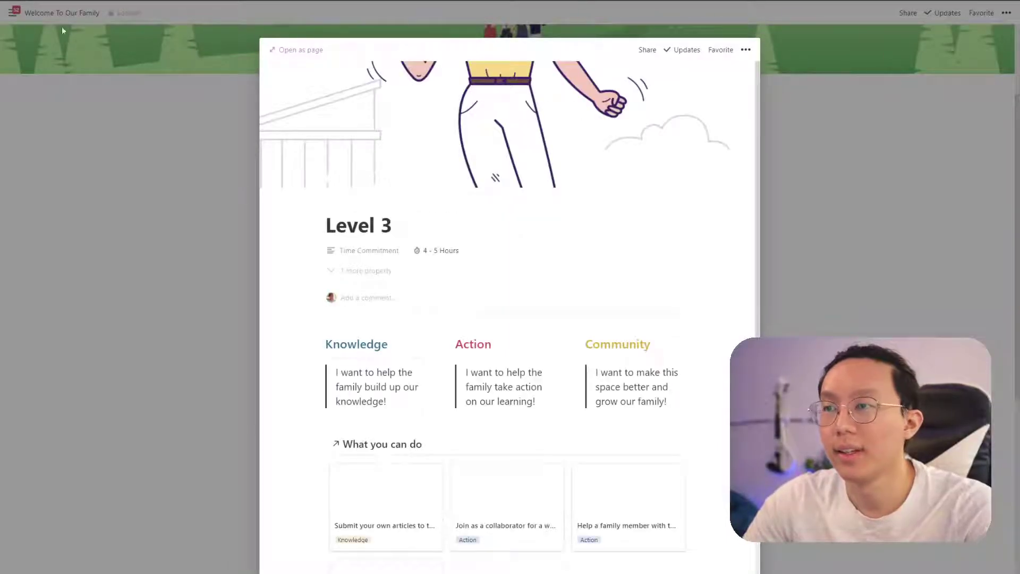
pyautogui.press('Escape')
# - Open the Level 1 page and add a gallery entry titled "Comment on an introduction"
pyautogui.click(507, 366)
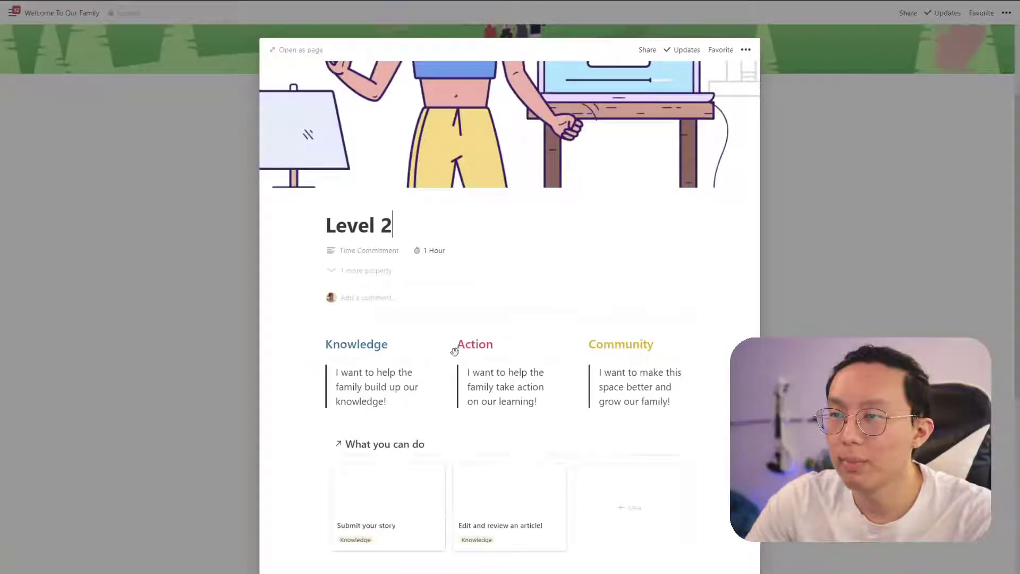
pyautogui.click(183, 346)
pyautogui.click(383, 345)
pyautogui.scroll(-2, 501, 375)
pyautogui.click(509, 492)
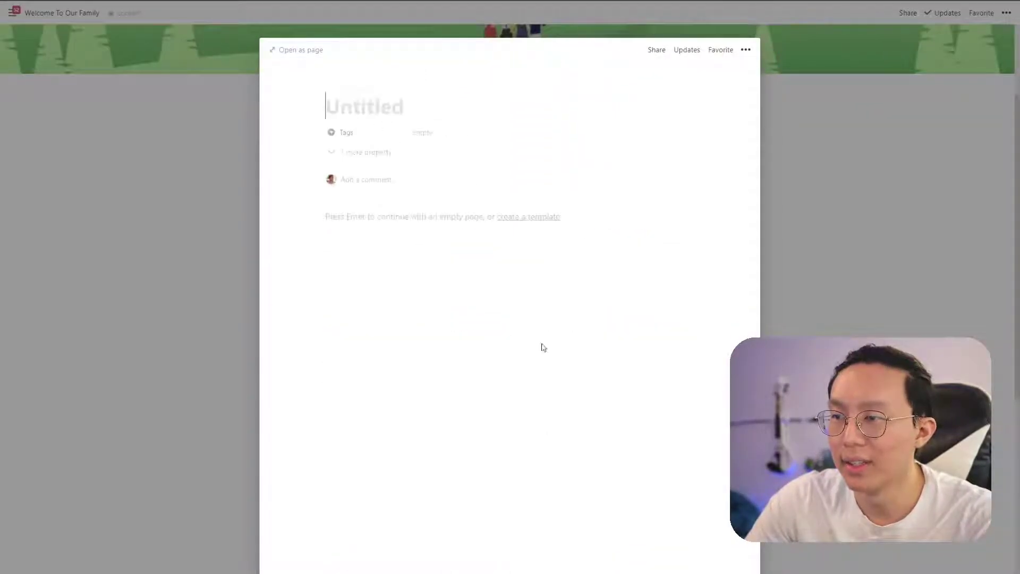
pyautogui.write('Co')
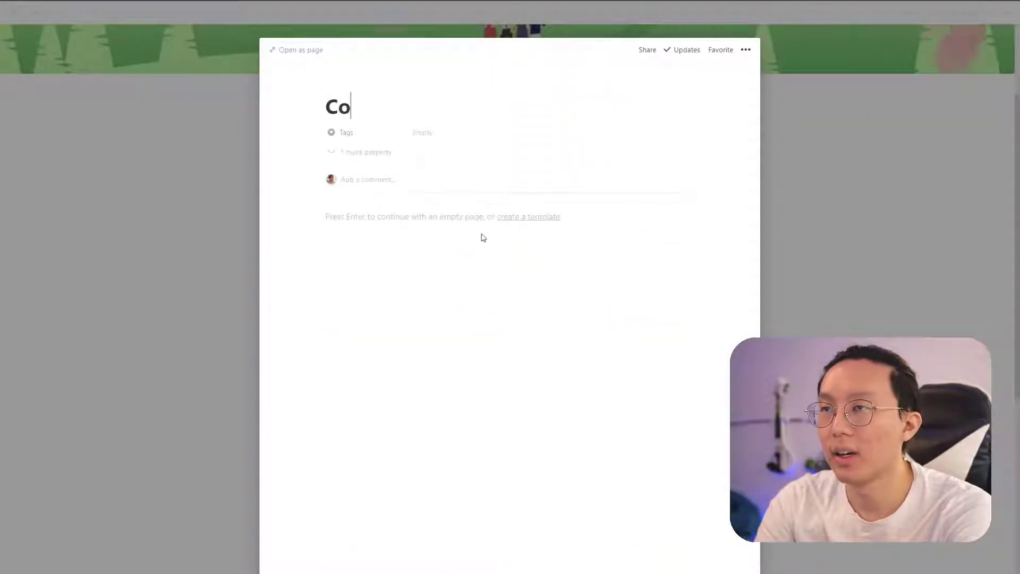
pyautogui.press('BackSpace')
pyautogui.press('BackSpace')
pyautogui.write('Comment on an introduction')
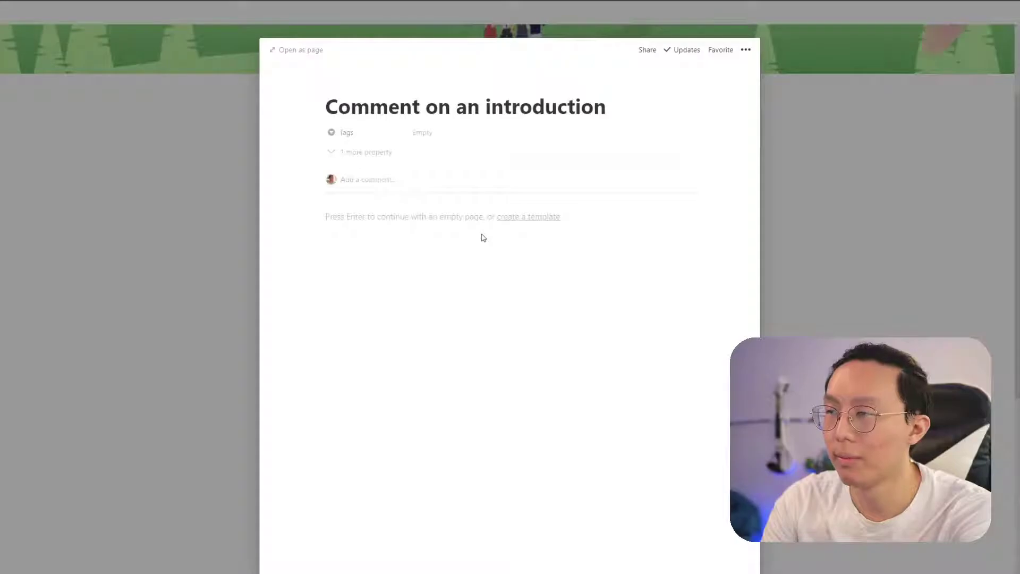
# - Replace the new Level 1 entry's title with "Welcome a new family member"
pyautogui.hotkey('ctrl', 'Delete')
pyautogui.hotkey('ctrl', 'Delete')
pyautogui.hotkey('ctrl', 'Delete')
pyautogui.write('Welcome a new fam')
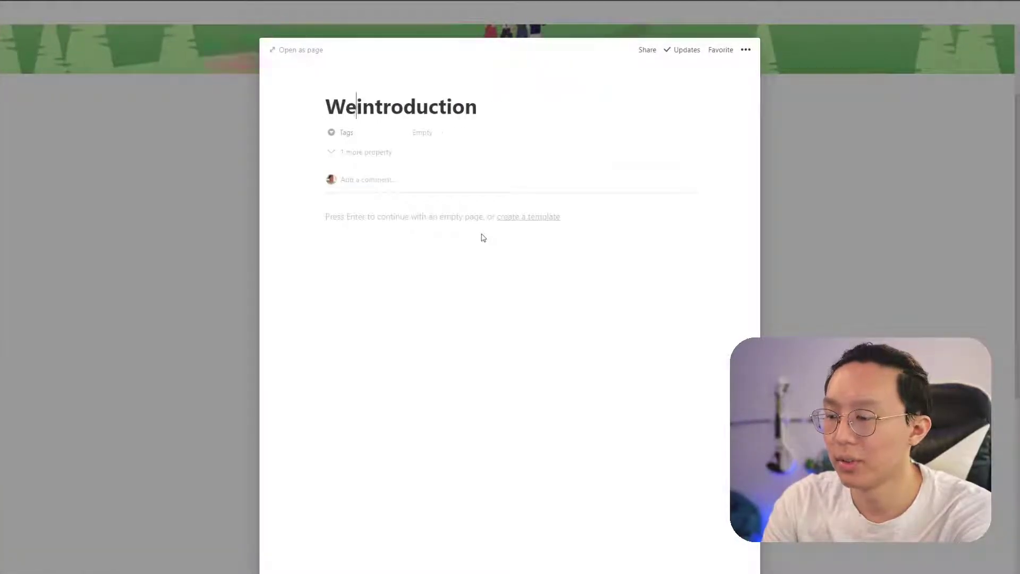
pyautogui.write('ily member')
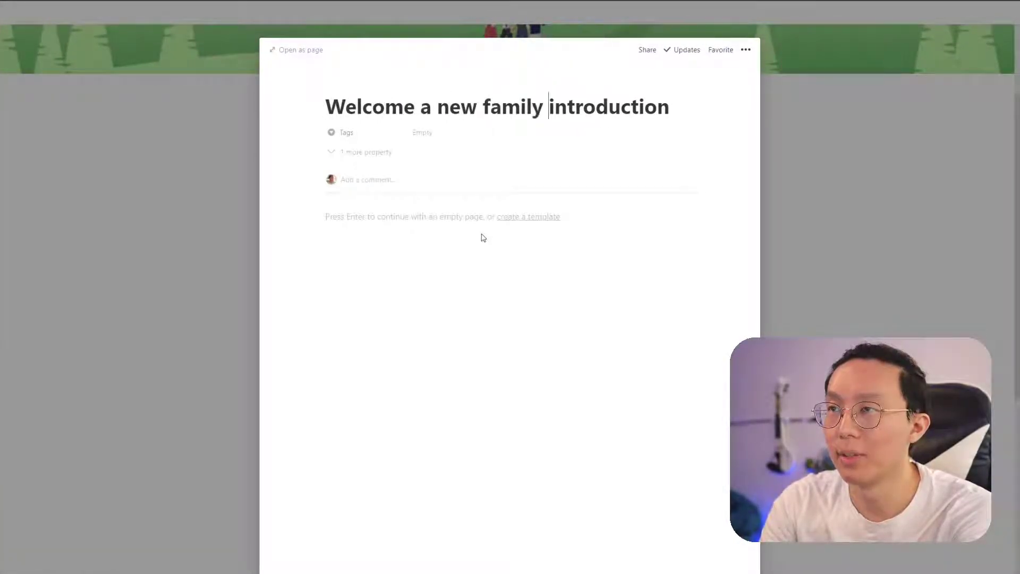
pyautogui.hotkey('ctrl', 'Delete')
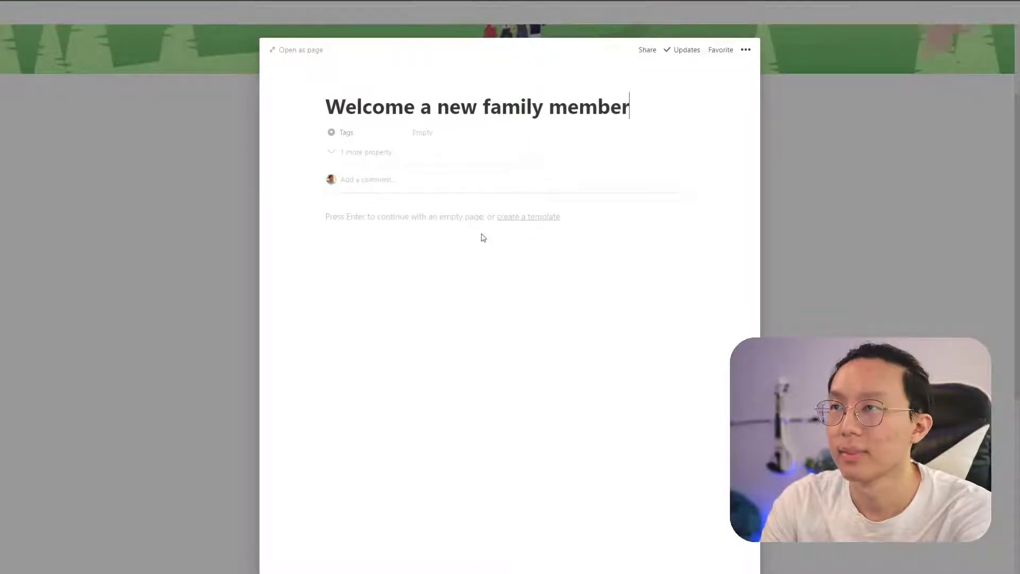
# - Tag the "Welcome a new family member" entry Community and go back to the welcome page
pyautogui.click(515, 137)
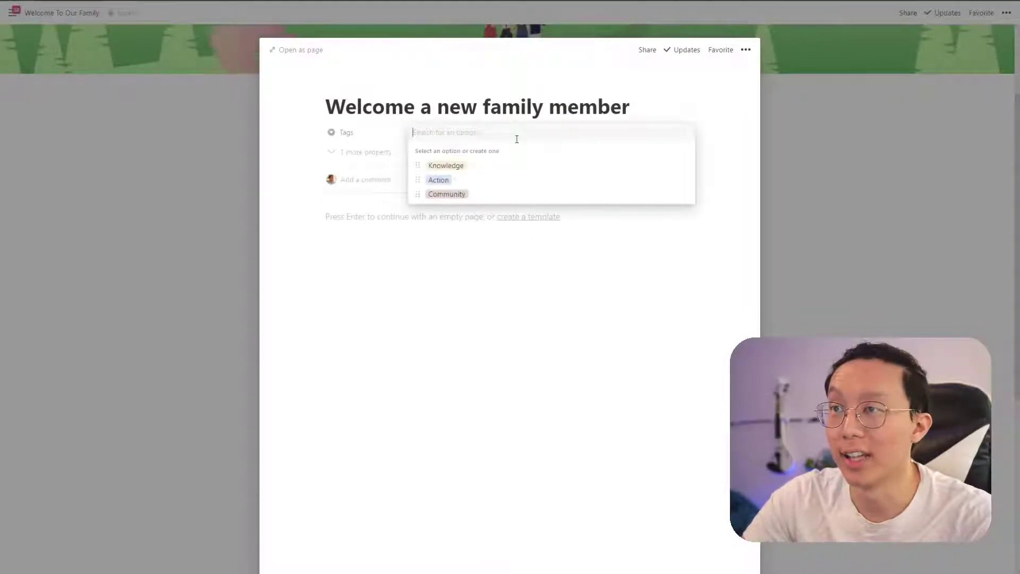
pyautogui.click(486, 194)
pyautogui.hotkey('alt', 'Left')
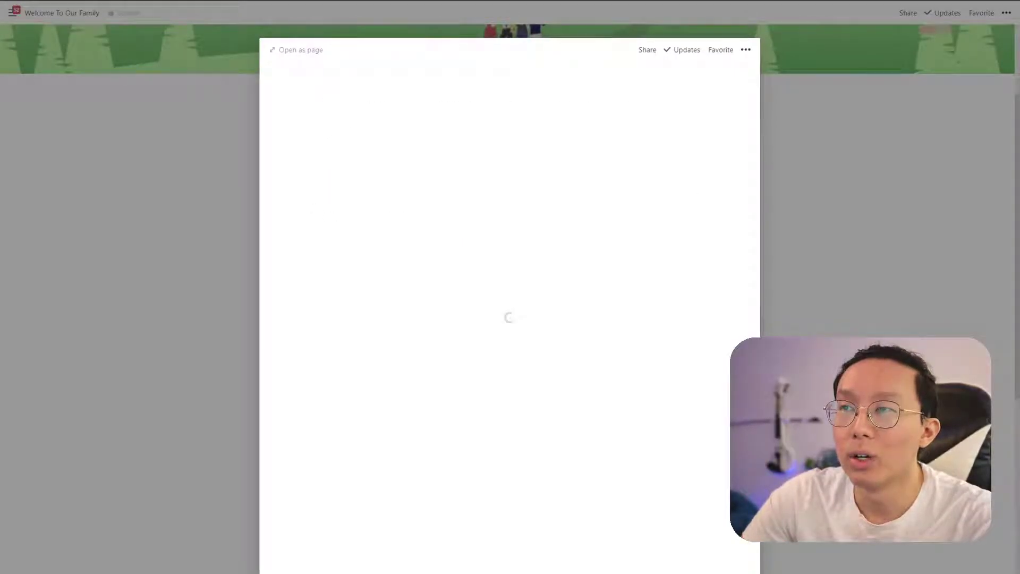
pyautogui.click(208, 294)
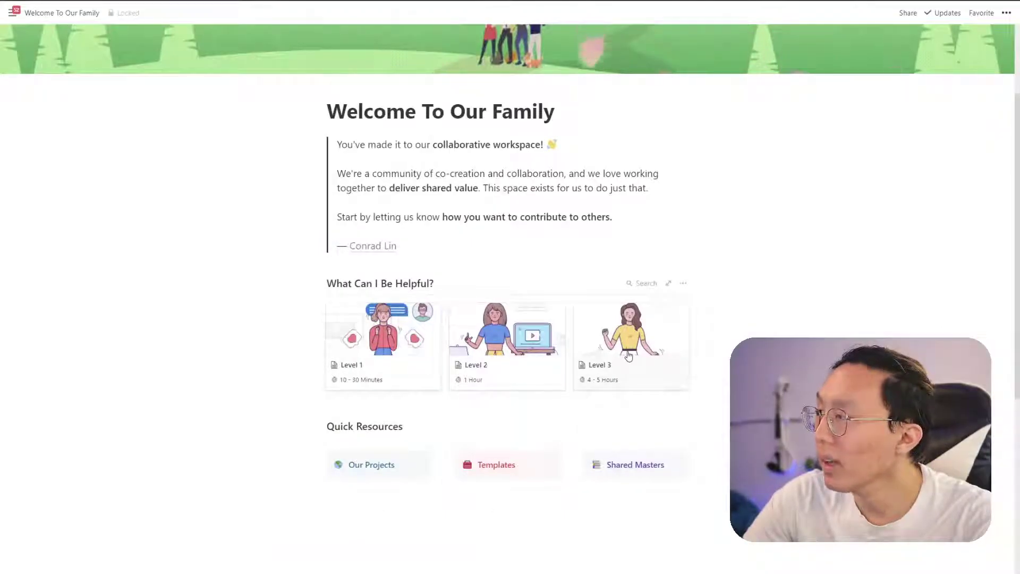
# - Open the Level 2 page and add an entry titled "Submit template improvements" to its What you can do gallery
pyautogui.click(534, 350)
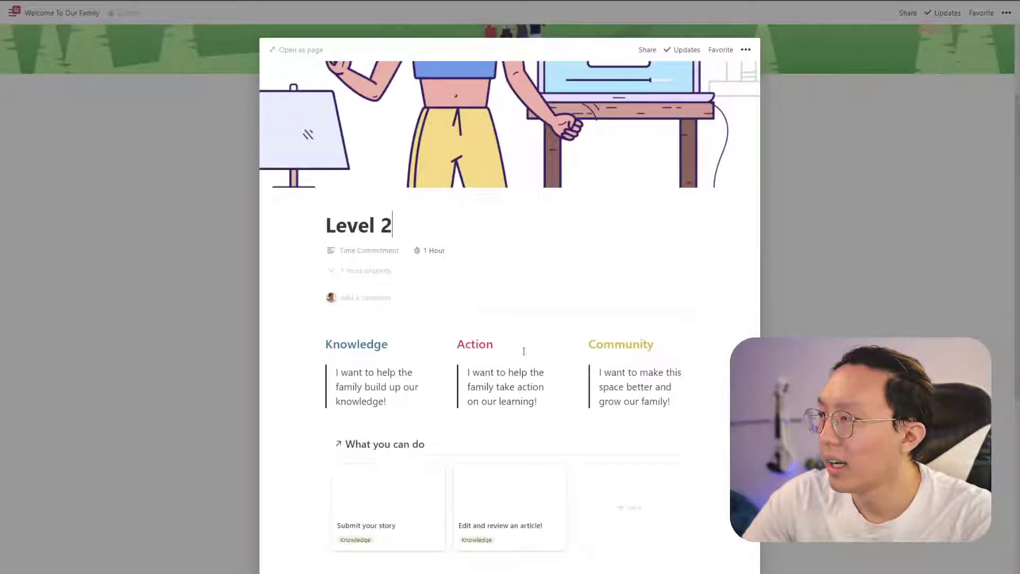
pyautogui.click(616, 490)
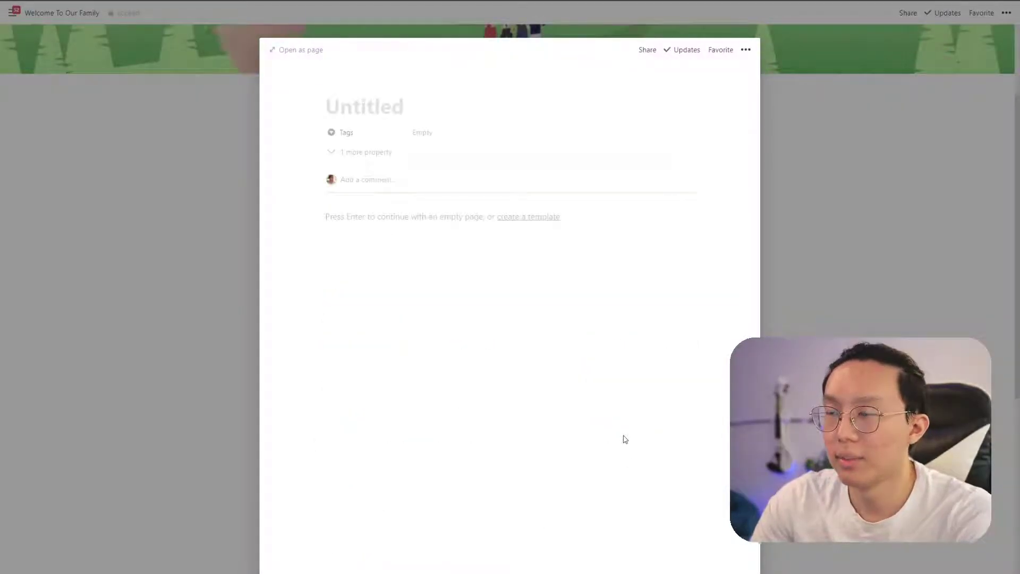
pyautogui.write('Submit template improvements')
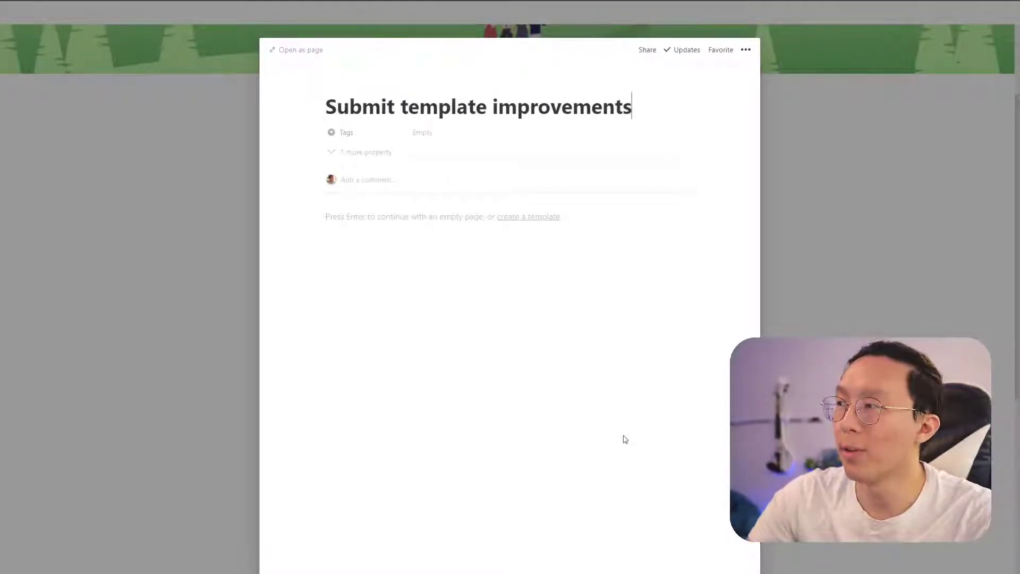
# - Tag the "Submit template improvements" entry Action and go back to the welcome page
pyautogui.click(475, 132)
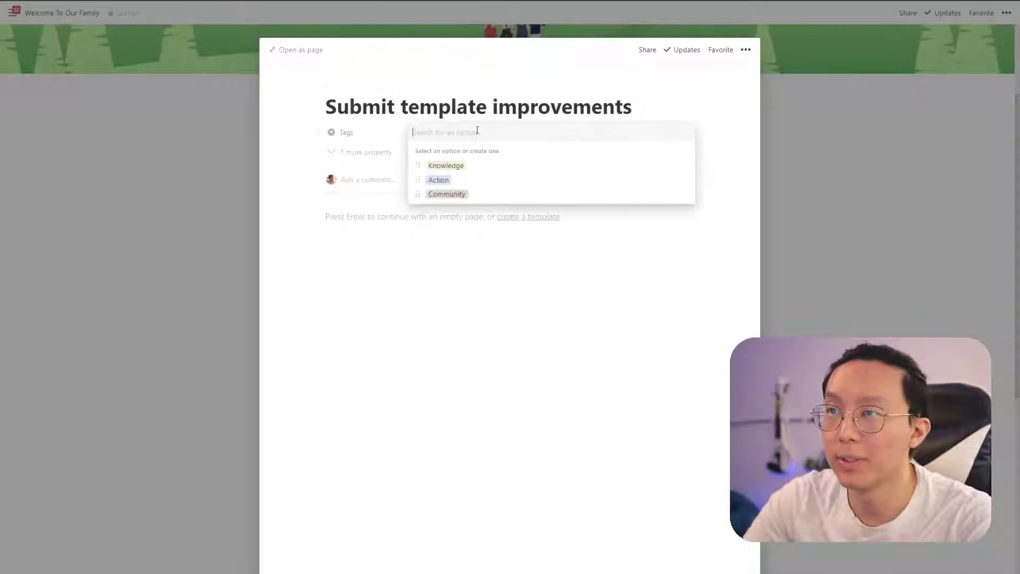
pyautogui.click(465, 179)
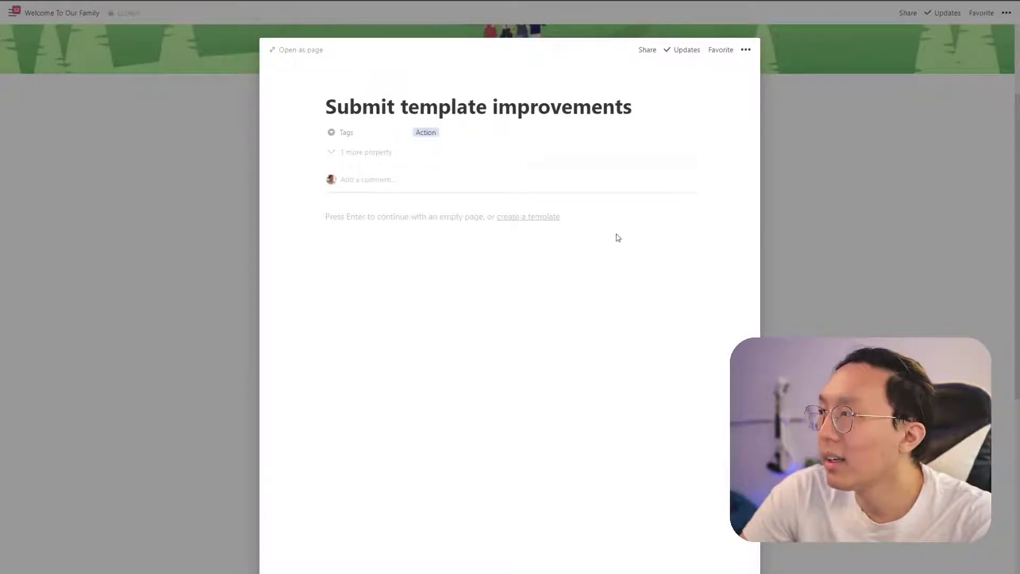
pyautogui.click(784, 268)
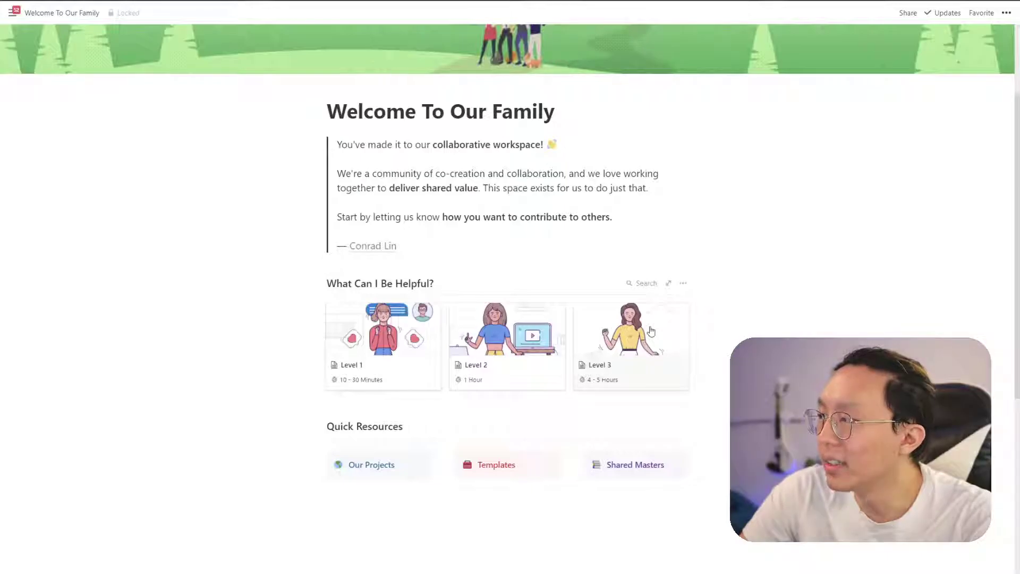
# - Open the "Welcome a new family member" entry from the Level 1 page and start a quote block in its body
pyautogui.click(416, 356)
pyautogui.scroll(-2, 504, 375)
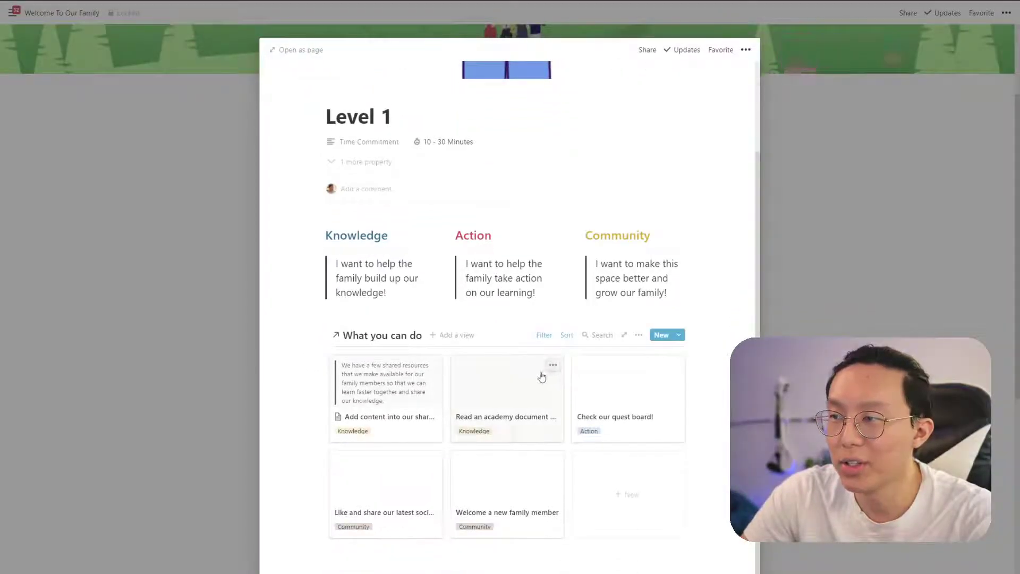
pyautogui.click(516, 461)
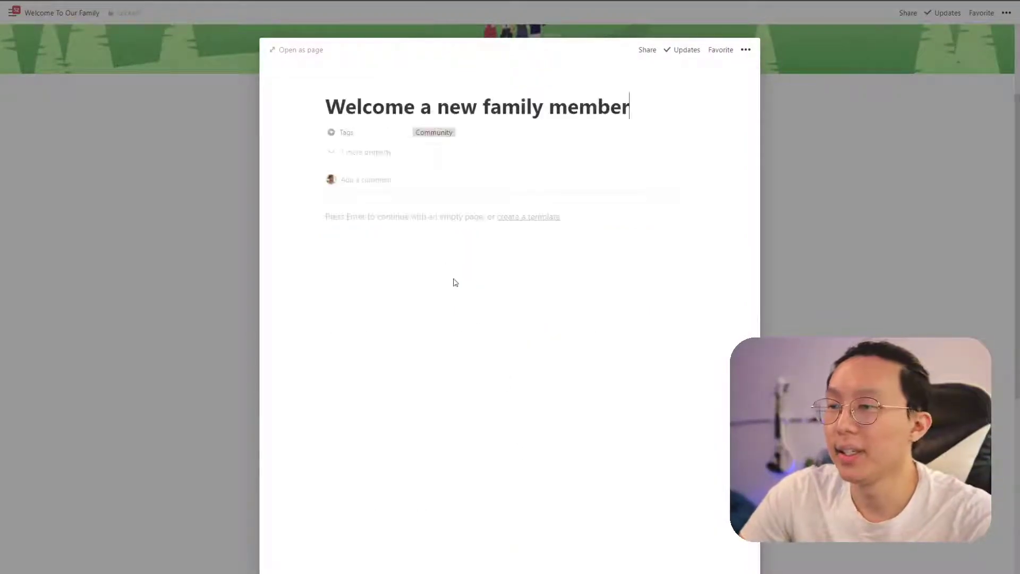
pyautogui.write('" Wh')
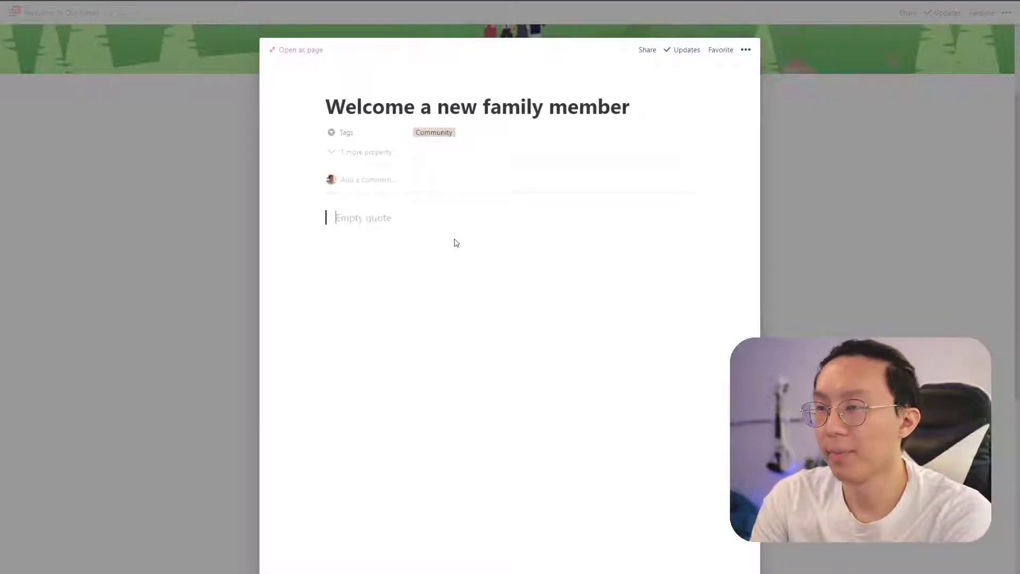
# - Write the quote's opening: "When we first embark on this adventure of making work fun and living a meaningful intentional life,"
pyautogui.write('en we first embark on this adventure of')
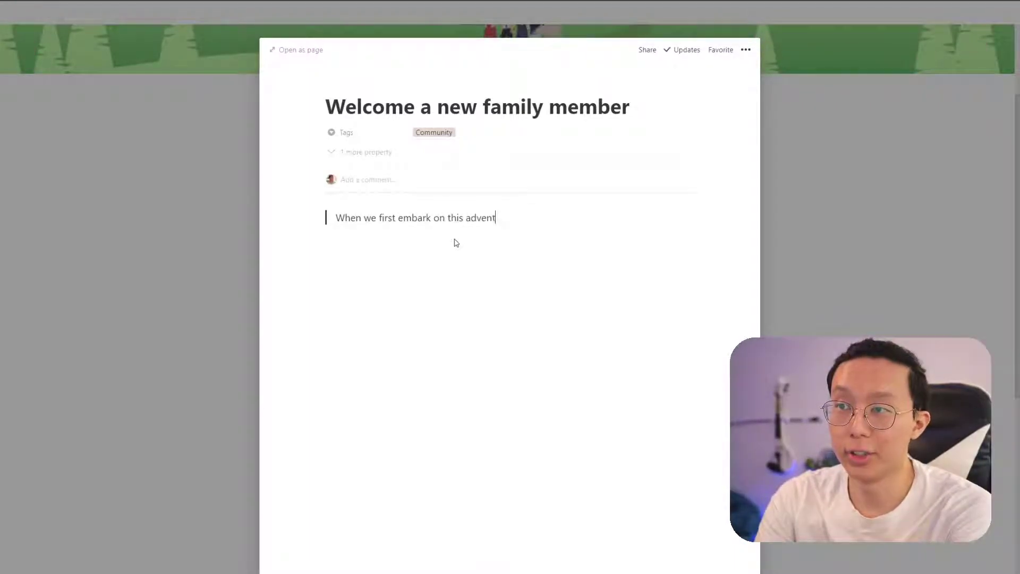
pyautogui.press('BackSpace')
pyautogui.press('BackSpace')
pyautogui.press('BackSpace')
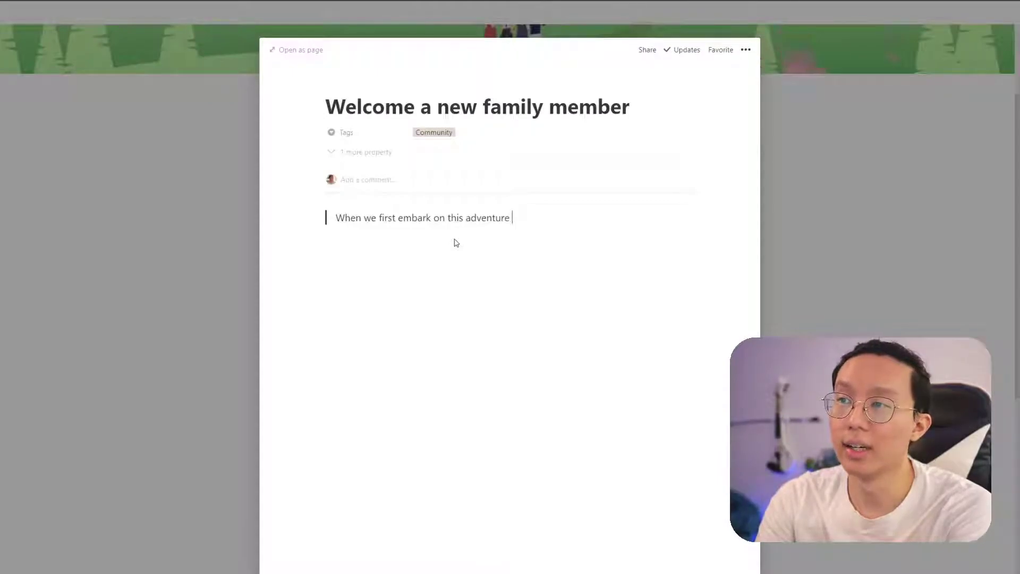
pyautogui.write('of making work fun and b')
pyautogui.press('BackSpace')
pyautogui.write('living a ')
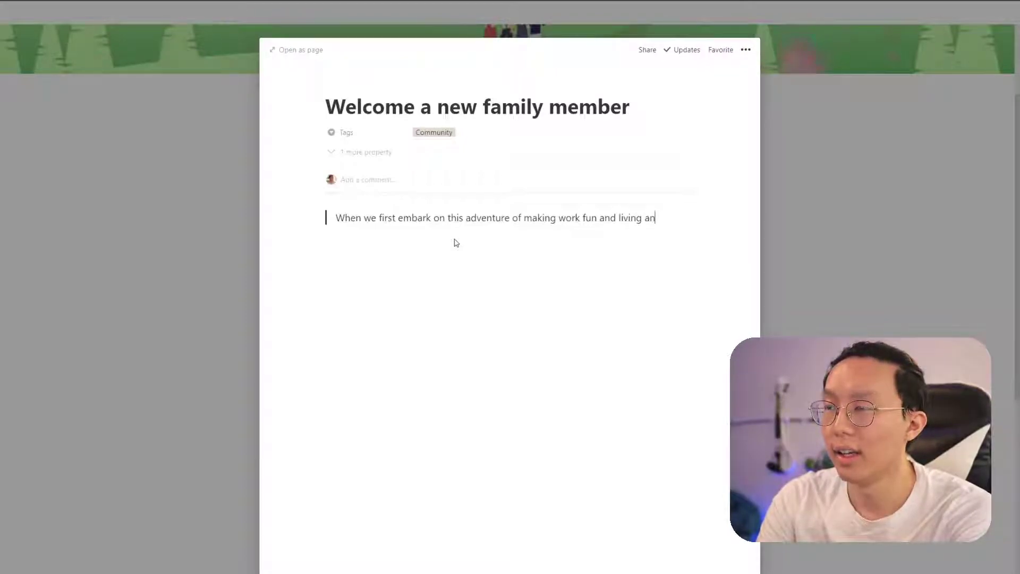
pyautogui.write('meaningful intentional life,')
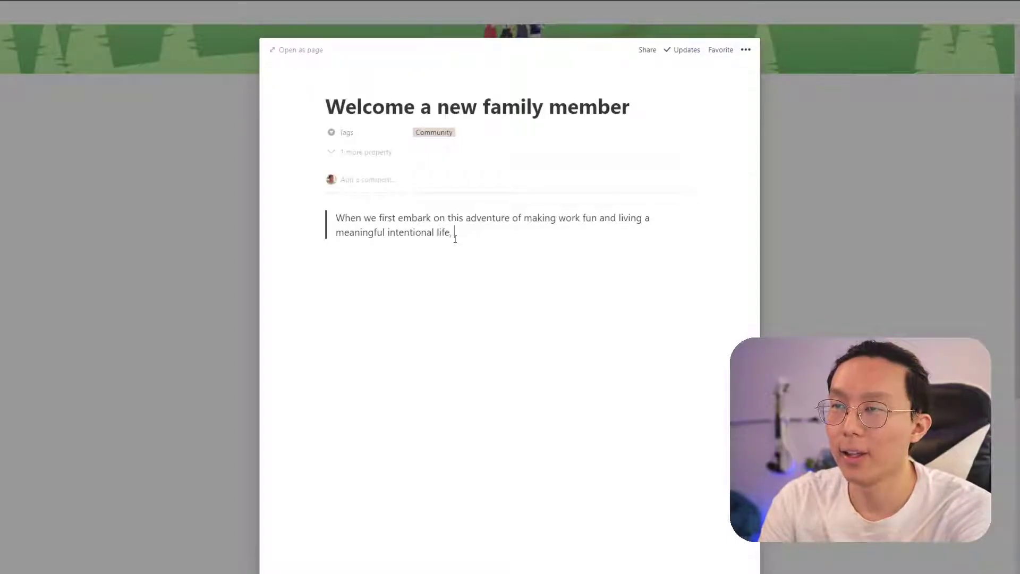
# - Continue the quote with "we're all looking for others to be on this journey together with us!" and a sentence about welcoming the latest family members
pyautogui.write(" we're all l")
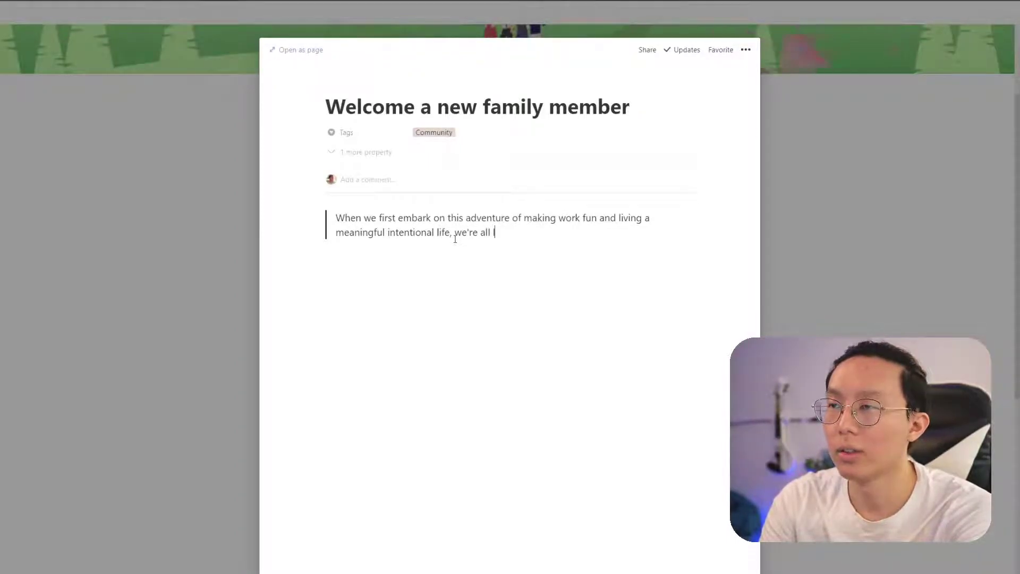
pyautogui.write('ooking for others to be on this jo')
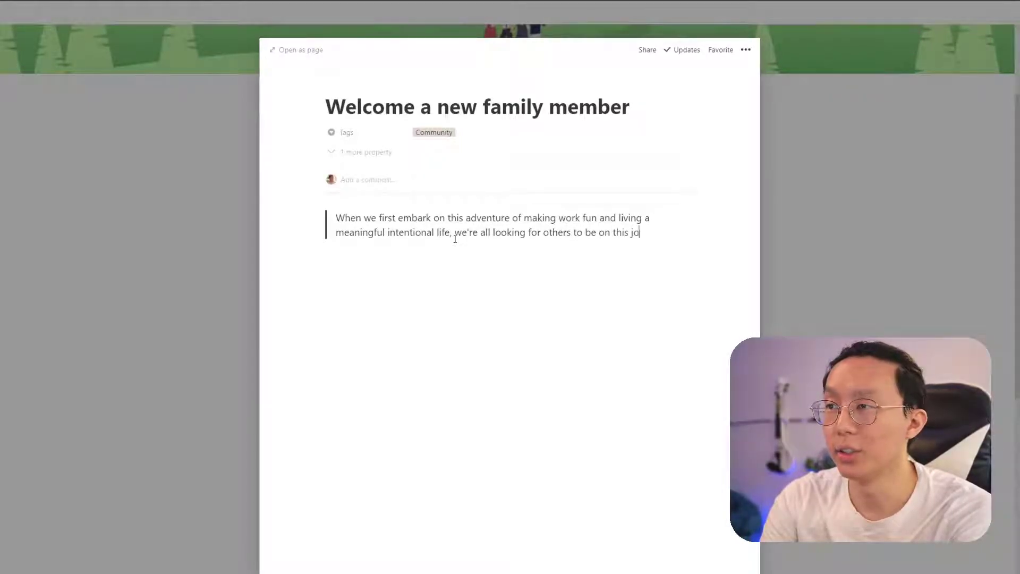
pyautogui.write('urney together with us')
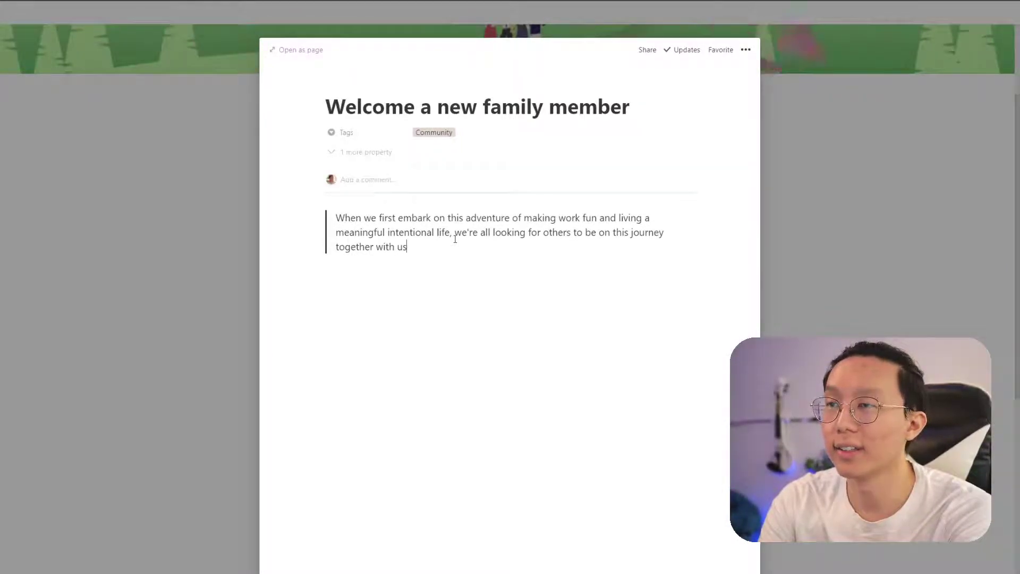
pyautogui.write('! Help us in welcoming our latest family memberrs')
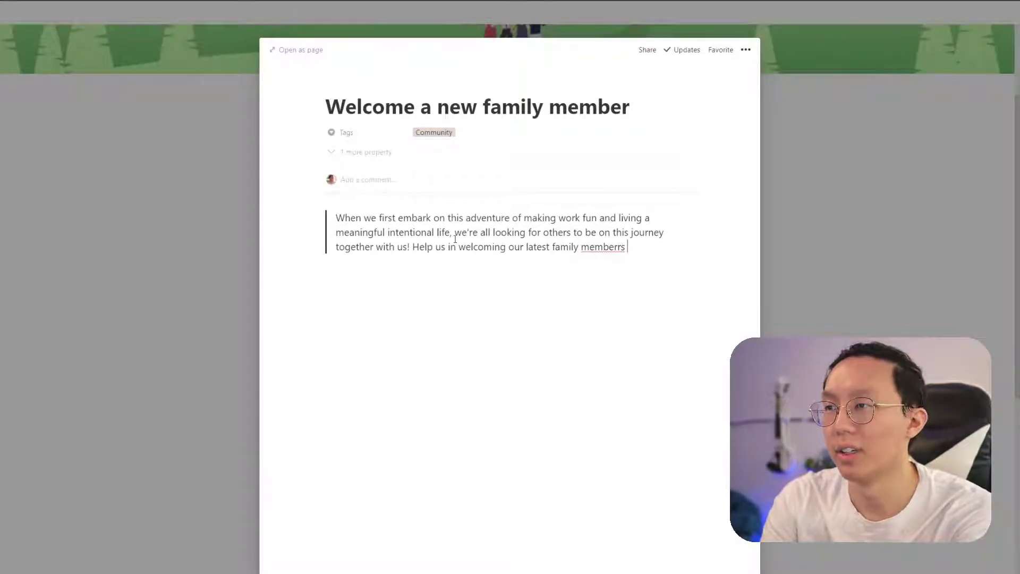
# - Reword the quote's last sentence to "Help us in making our newest family members feel at home." and start a new line below the quote
pyautogui.hotkey('ctrl', 'Left')
pyautogui.hotkey('ctrl', 'Left')
pyautogui.hotkey('ctrl', 'Left')
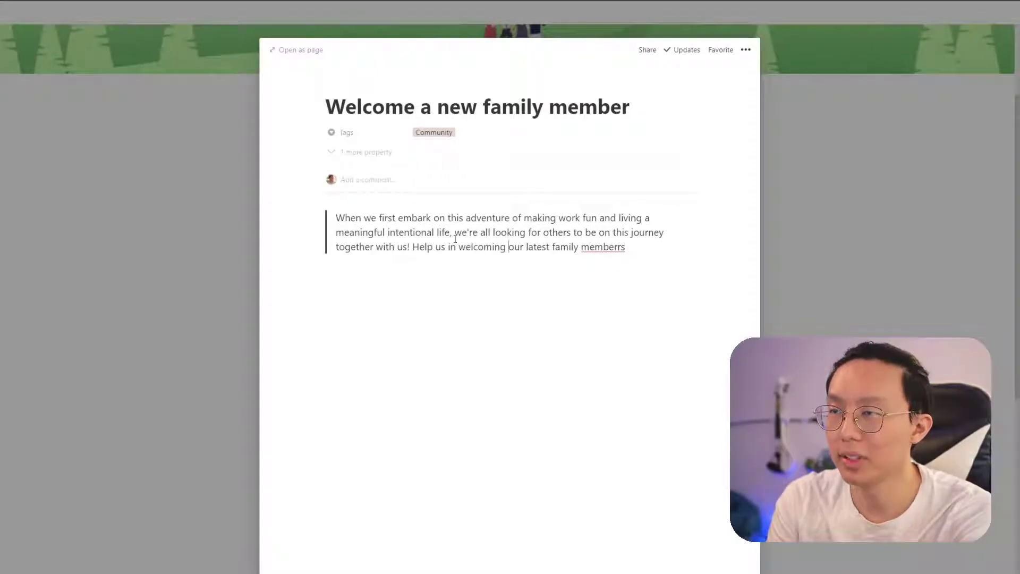
pyautogui.hotkey('ctrl', 'Left')
pyautogui.hotkey('ctrl', 'shift', 'Right')
pyautogui.hotkey('ctrl', 'shift', 'Right')
pyautogui.write('making our newest')
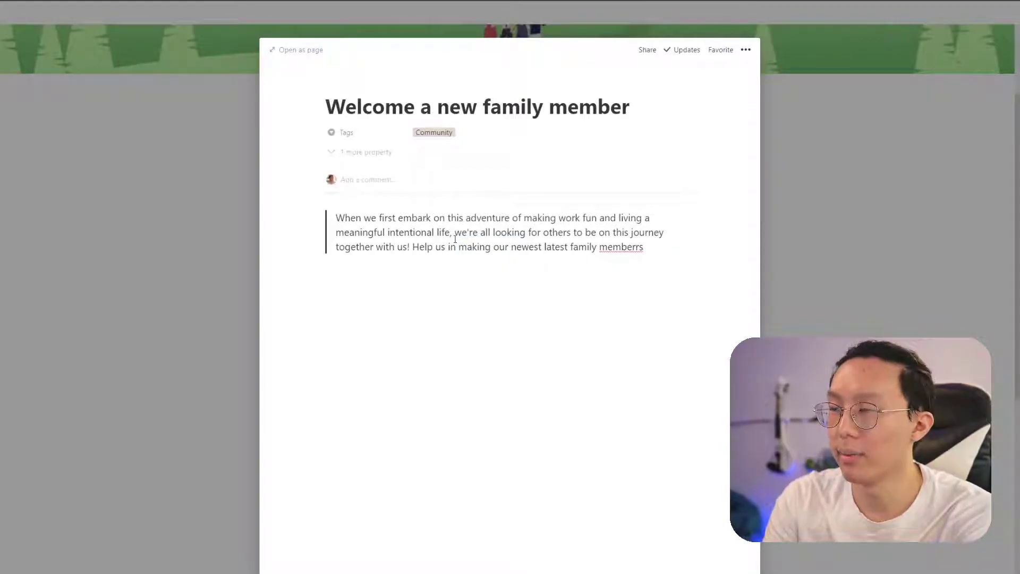
pyautogui.hotkey('ctrl', 'Delete')
pyautogui.write('feel at home.')
pyautogui.press('Return')
pyautogui.press('Return')
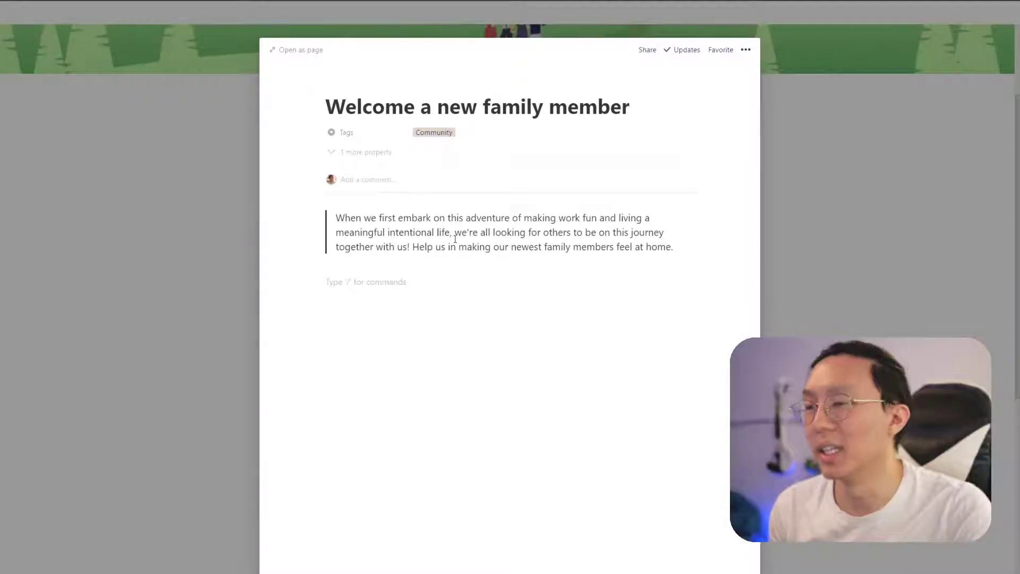
# - Add a numbered list item reading "Check out the introductions tab in Guilded (our community space)"
pyautogui.write('1')
pyautogui.write('Check out the')
pyautogui.write(' introductions tab in guilded')
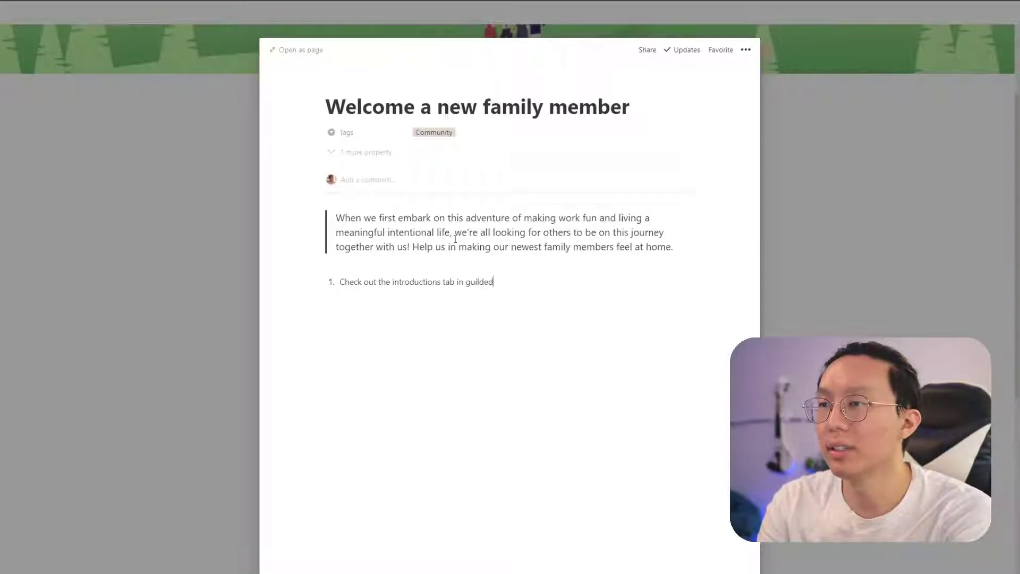
pyautogui.write(' (our community space')
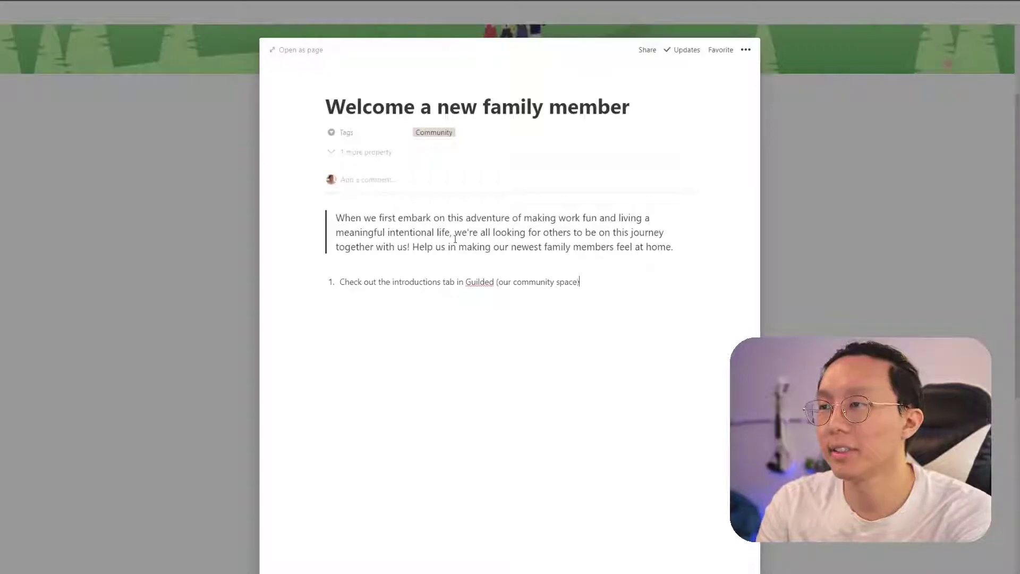
# - Link the words "introductions tab in Guilded" to the copied Guilded forum web address
pyautogui.hotkey('ctrl', 'Left')
pyautogui.hotkey('ctrl', 'Left')
pyautogui.hotkey('ctrl', 'Left')
pyautogui.hotkey('ctrl', 'Left')
pyautogui.hotkey('ctrl', 'Left')
pyautogui.hotkey('ctrl', 'shift', 'Right')
pyautogui.hotkey('ctrl', 'shift', 'Right')
pyautogui.hotkey('ctrl', 'shift', 'Right')
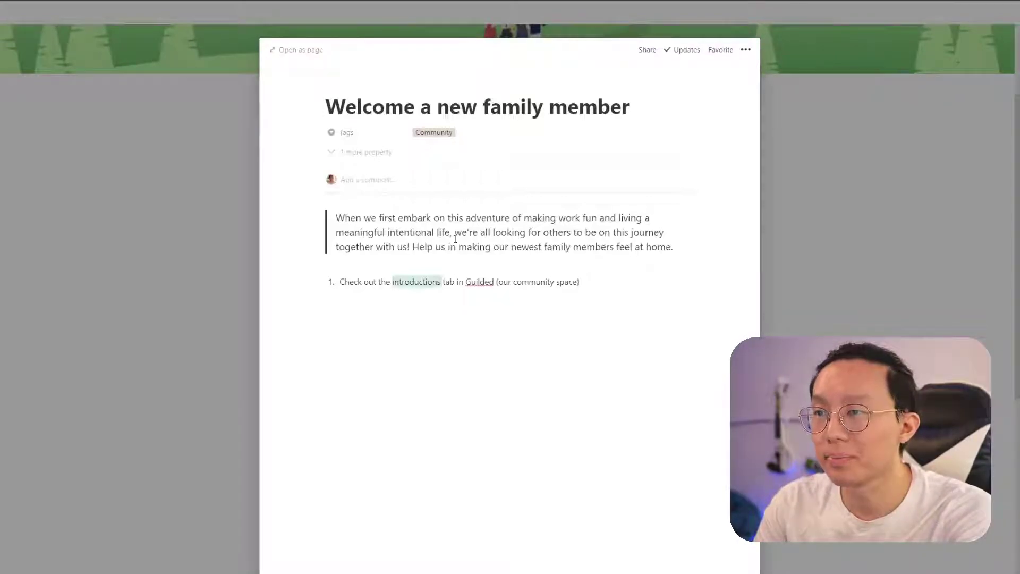
pyautogui.hotkey('ctrl', 'shift', 'Right')
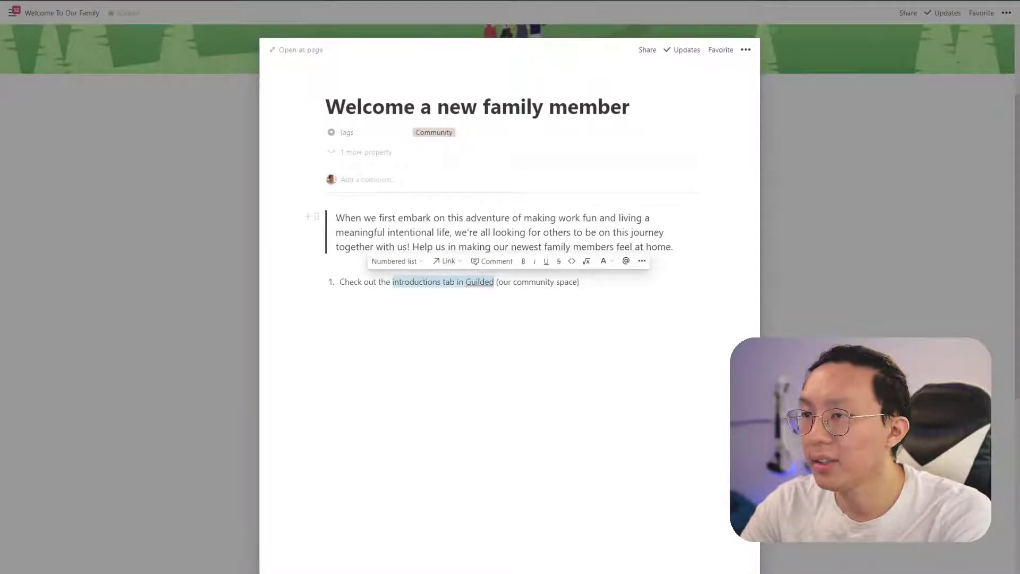
pyautogui.click(446, 261)
pyautogui.hotkey('ctrl', 'v')
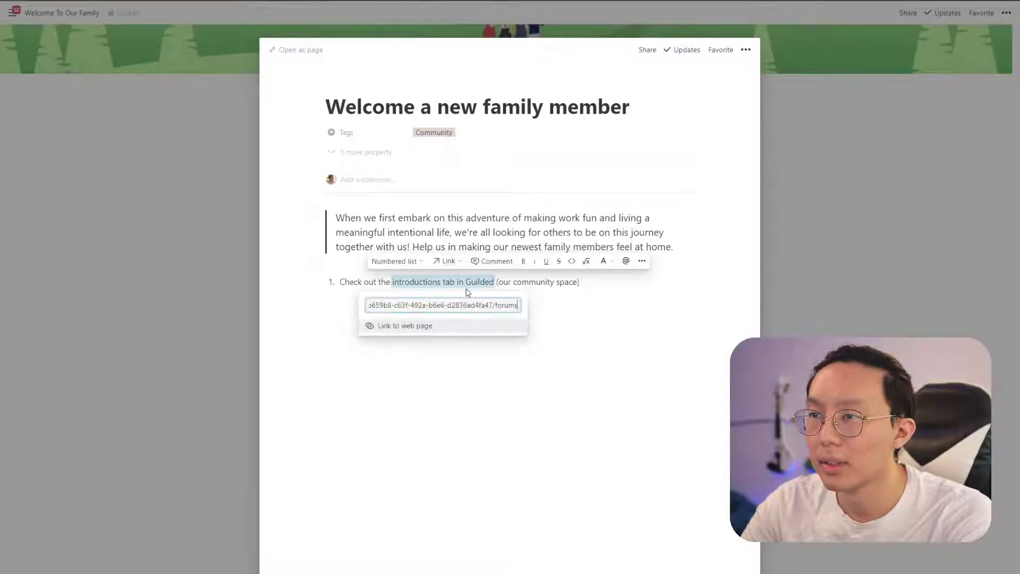
pyautogui.click(439, 329)
pyautogui.click(599, 286)
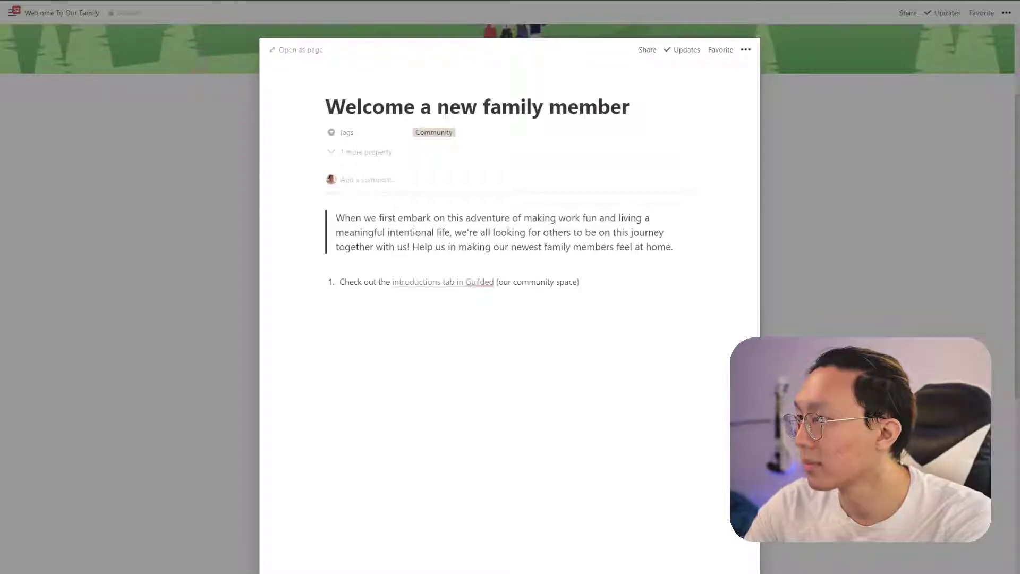
# - Insert the copied screenshot of the Guilded Main channel list beneath the first numbered item
pyautogui.click(624, 284)
pyautogui.press('Return')
pyautogui.press('BackSpace')
pyautogui.write('/embed')
pyautogui.press('Return')
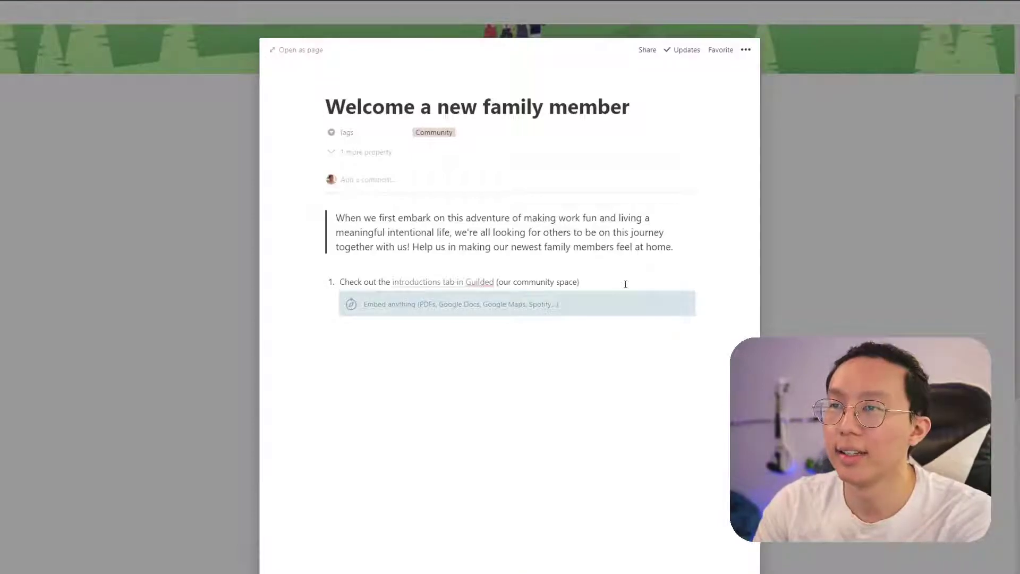
pyautogui.hotkey('ctrl', 'v')
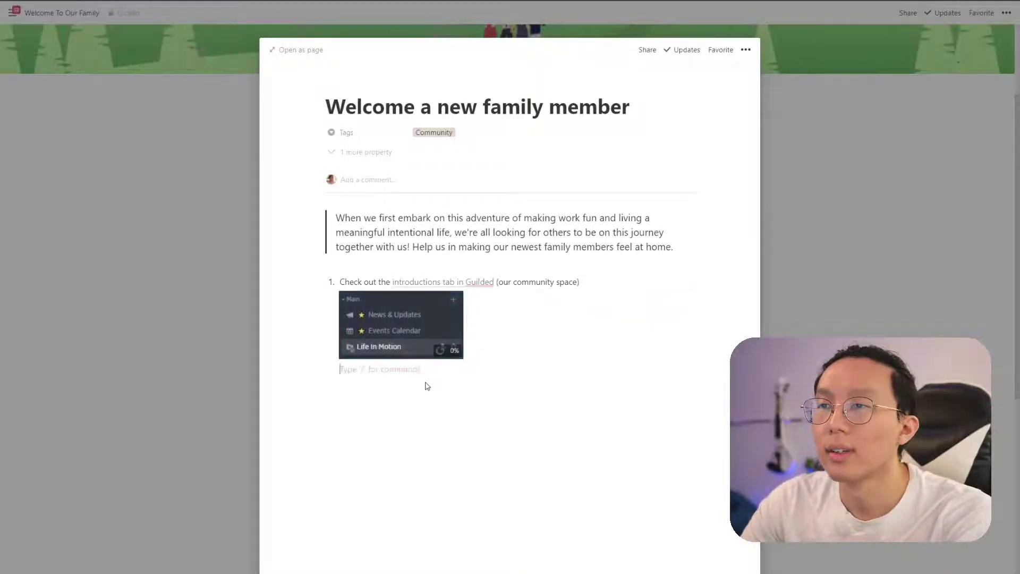
# - Add a second numbered item reading "Browse for introductions that you have not read yet!"
pyautogui.hotkey('shift', 'Tab')
pyautogui.write('1.')
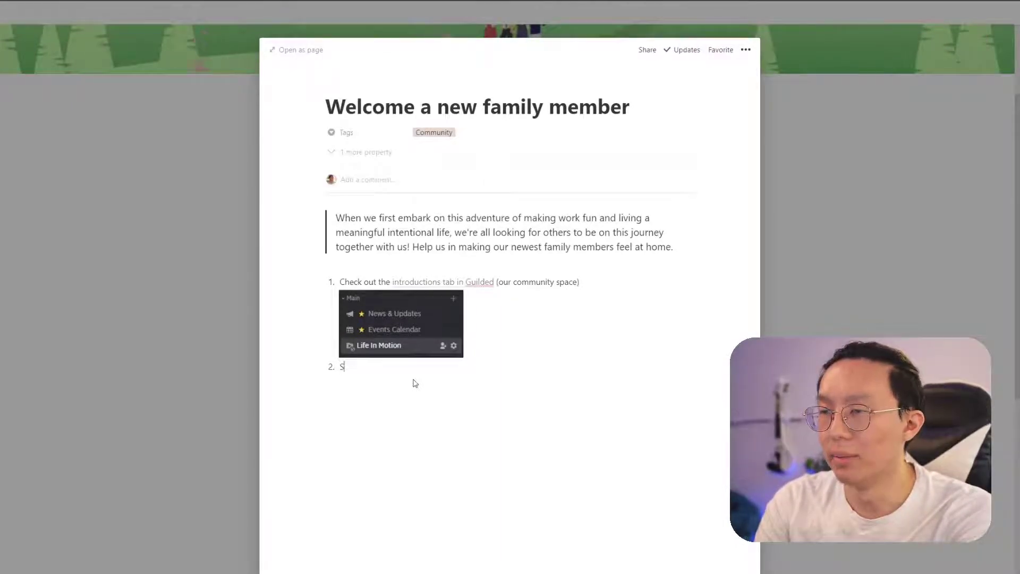
pyautogui.write('owse')
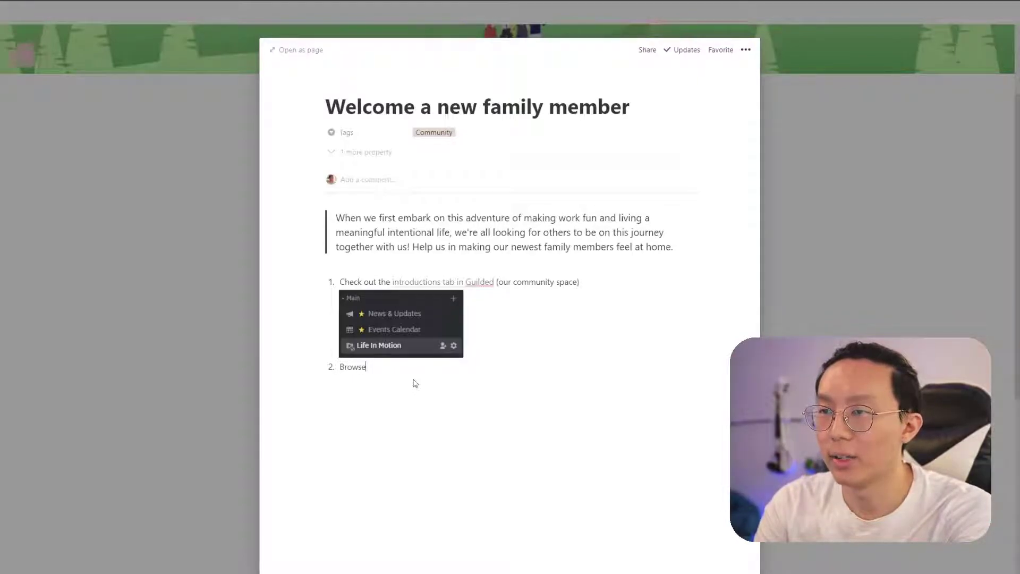
pyautogui.write(' for introductions that you have not read yet!')
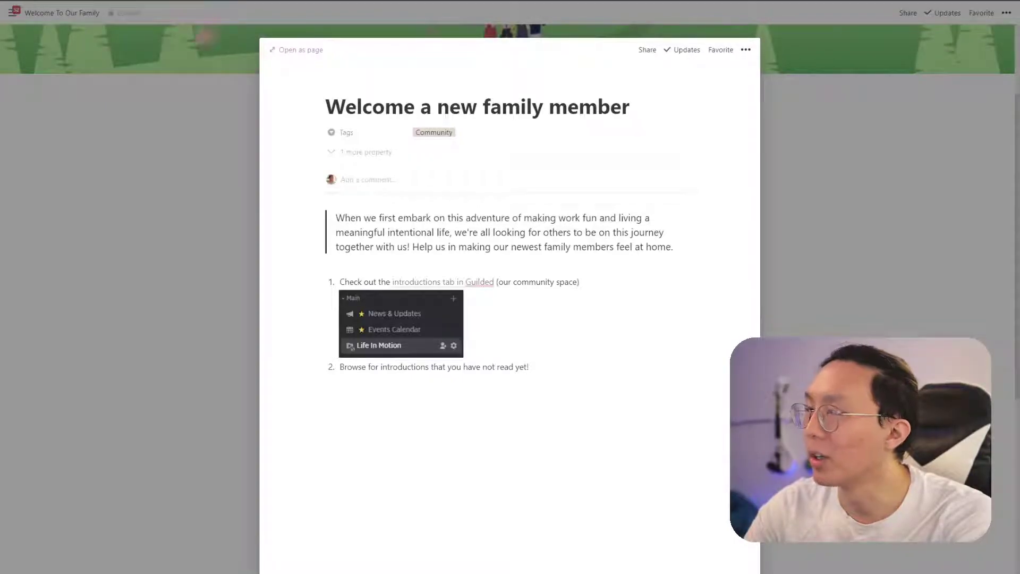
# - Replace the first item's image with the screenshot of Guilded's Introductions channel and check the link on "introductions tab in Guilded"
pyautogui.hotkey('ctrl', 'v')
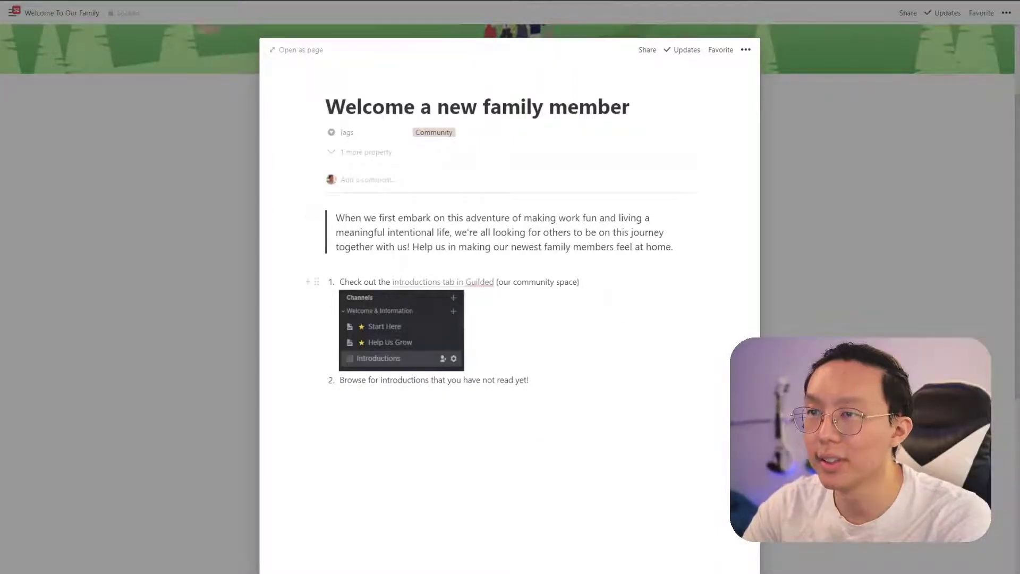
pyautogui.hotkey('ctrl', 'k')
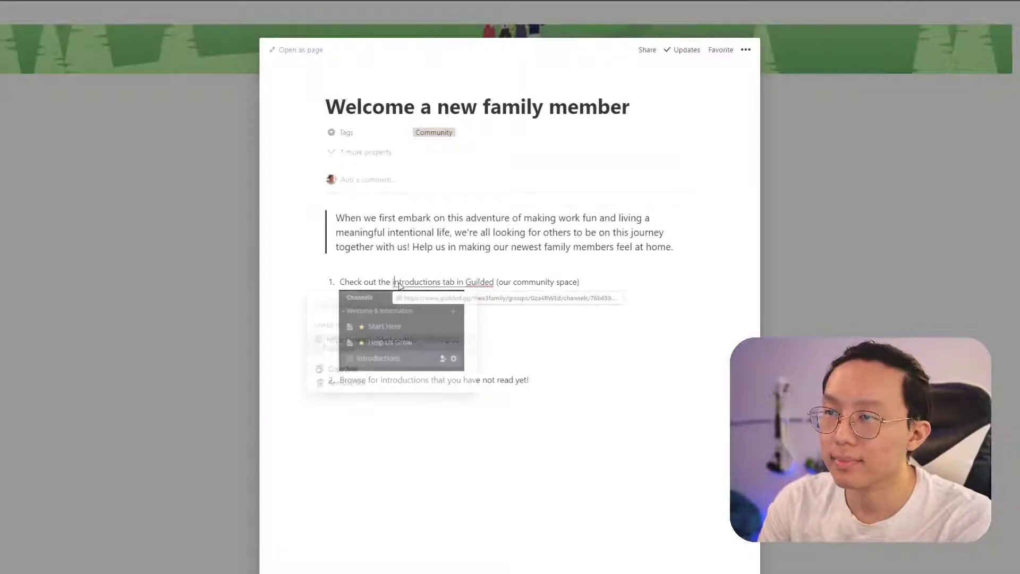
pyautogui.press('Escape')
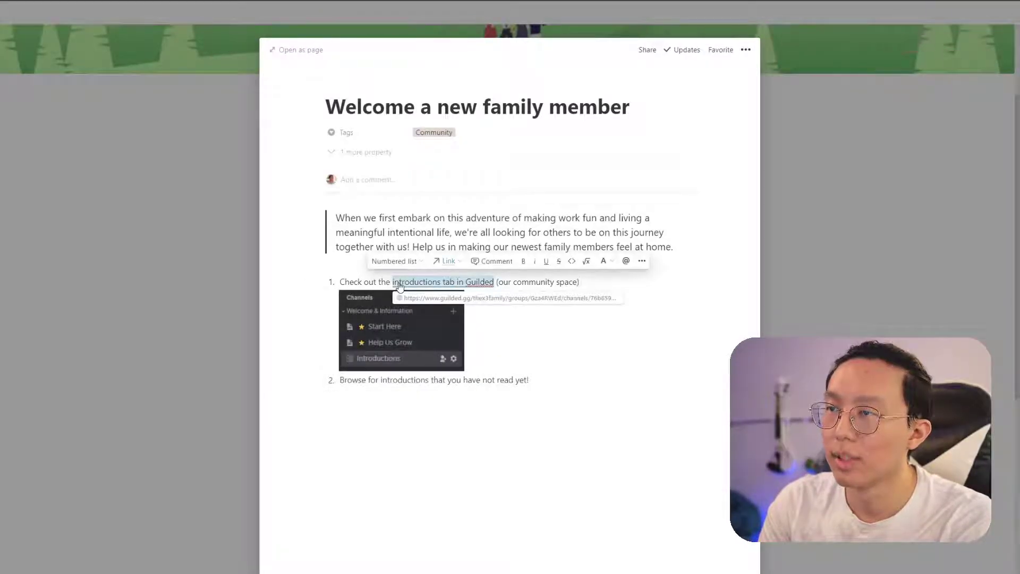
pyautogui.press('Right')
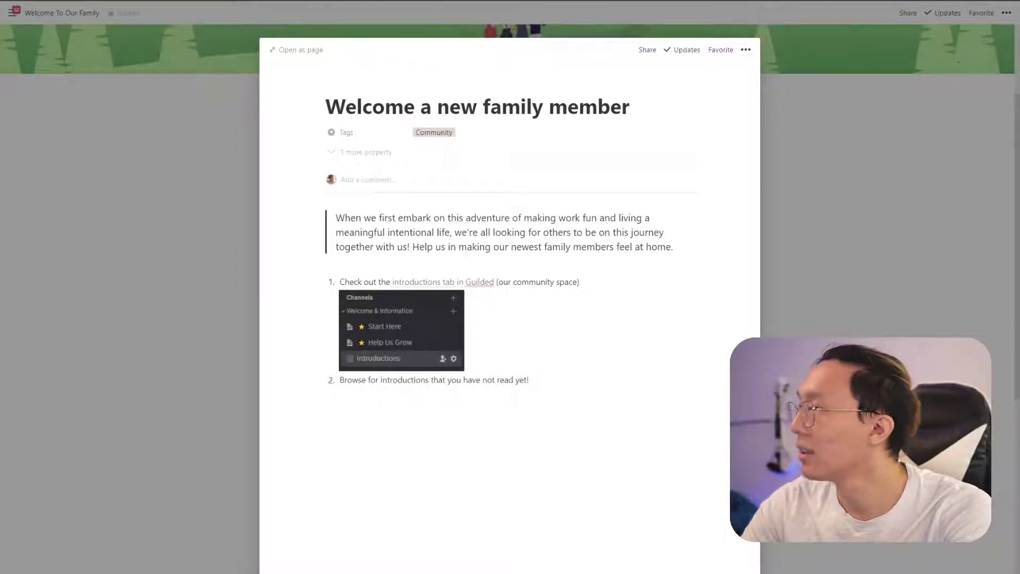
# - Insert the copied screenshot of the Guilded introductions list beneath the second numbered item
pyautogui.click(530, 379)
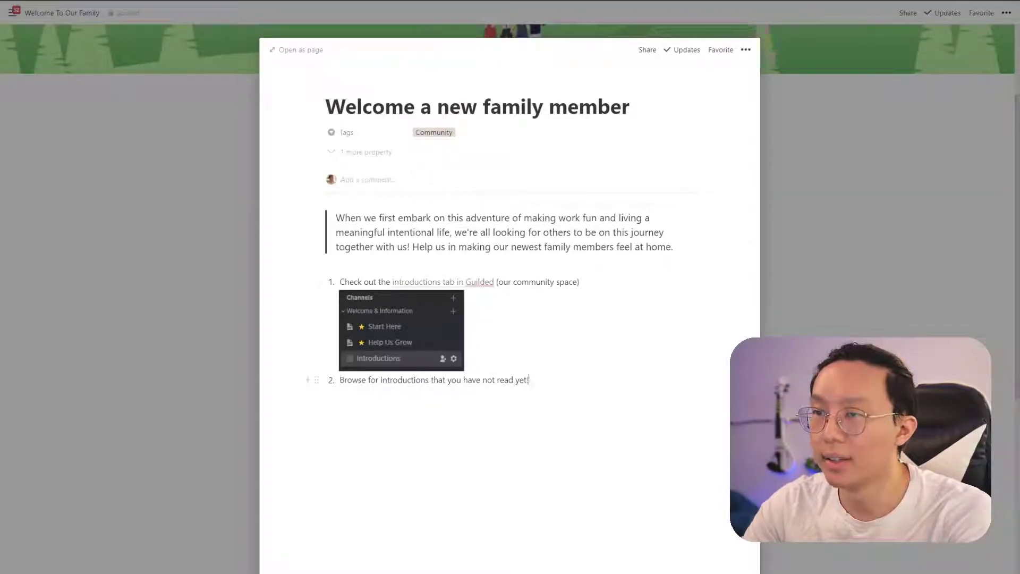
pyautogui.press('Return')
pyautogui.hotkey('ctrl', 'v')
pyautogui.press('Return')
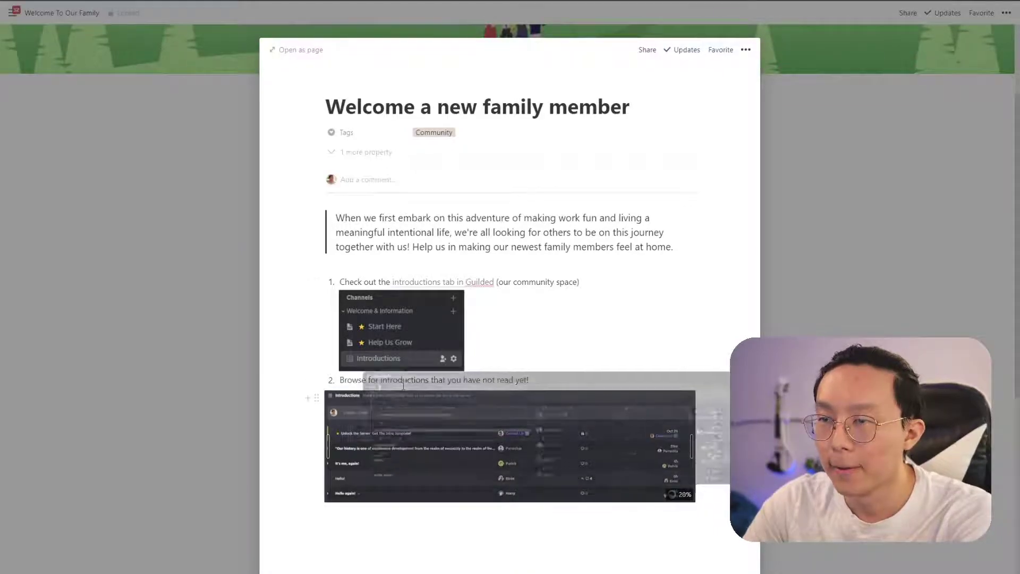
# - Extend the second numbered item with "This will be indicated if they have an unread icon on the left of the entry."
pyautogui.click(568, 383)
pyautogui.write('This will be ind')
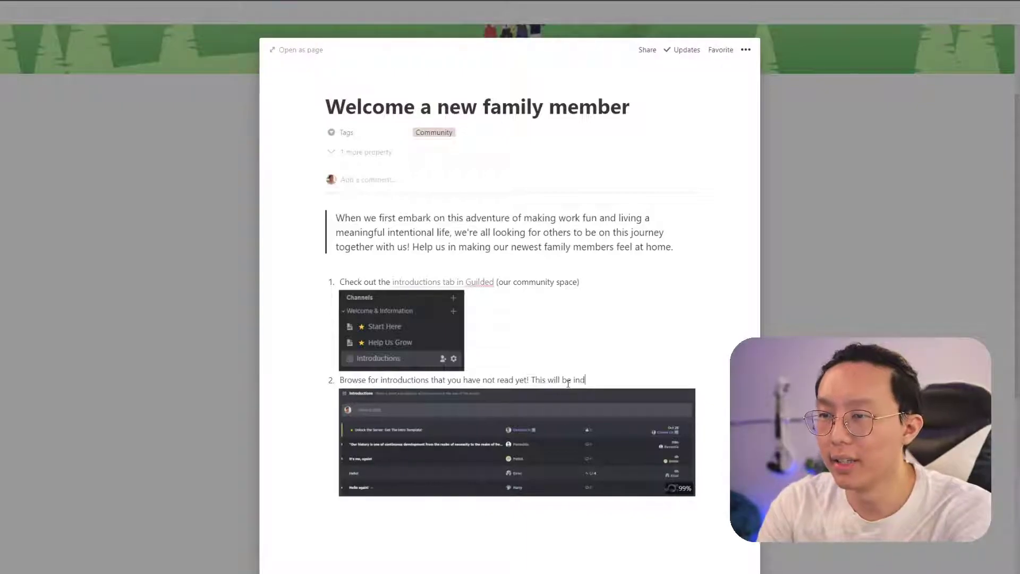
pyautogui.write('icated if they have a n unr')
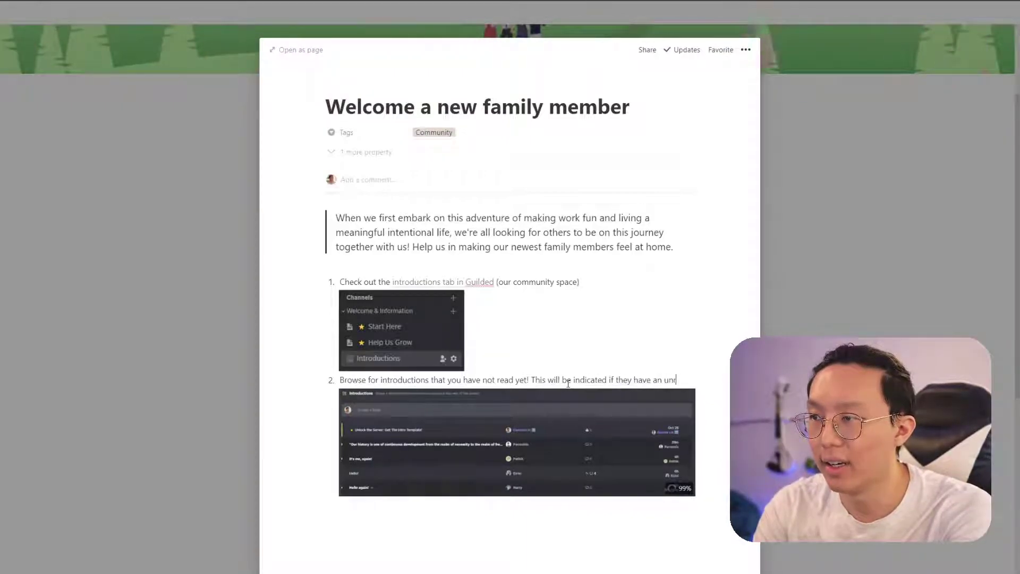
pyautogui.write('ead icon in the left of the entry. Be')
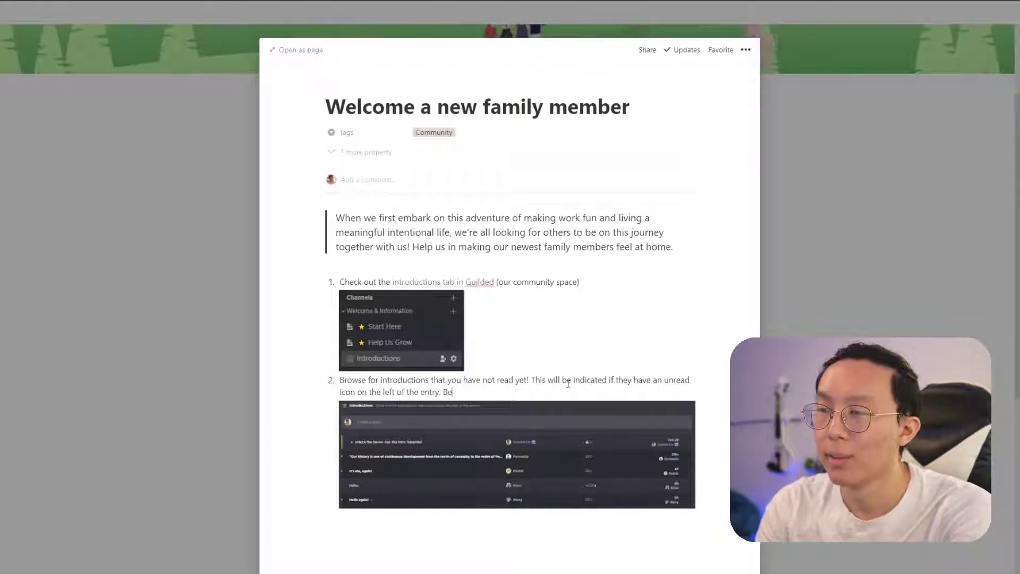
# - Add the sentence "Be sure to also prioritize any introductions that don't have a comment yet!" to the end of the second item
pyautogui.write(' sure p')
pyautogui.press('BackSpace')
pyautogui.write('to also prioritize any')
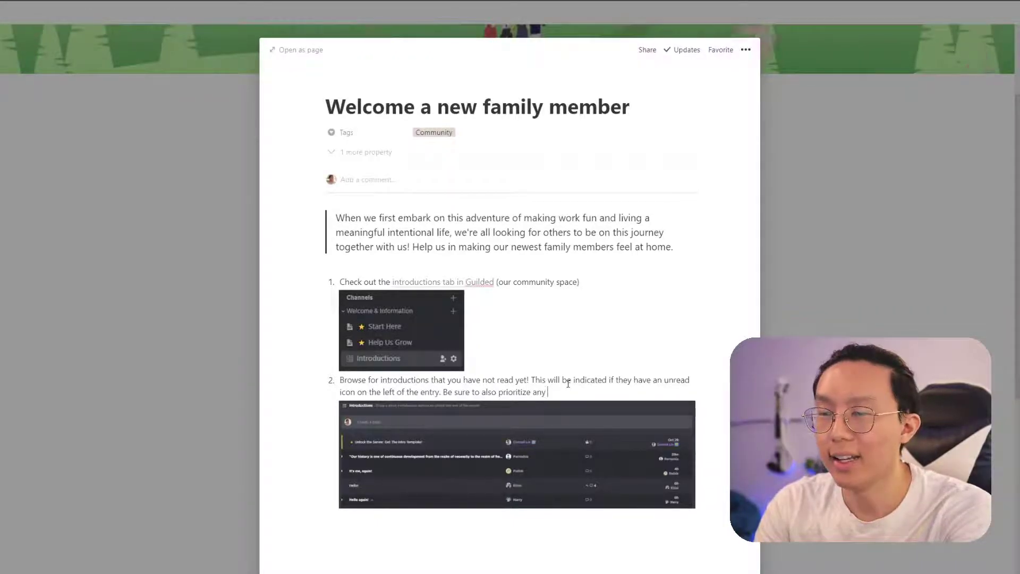
pyautogui.write(' introductions tha')
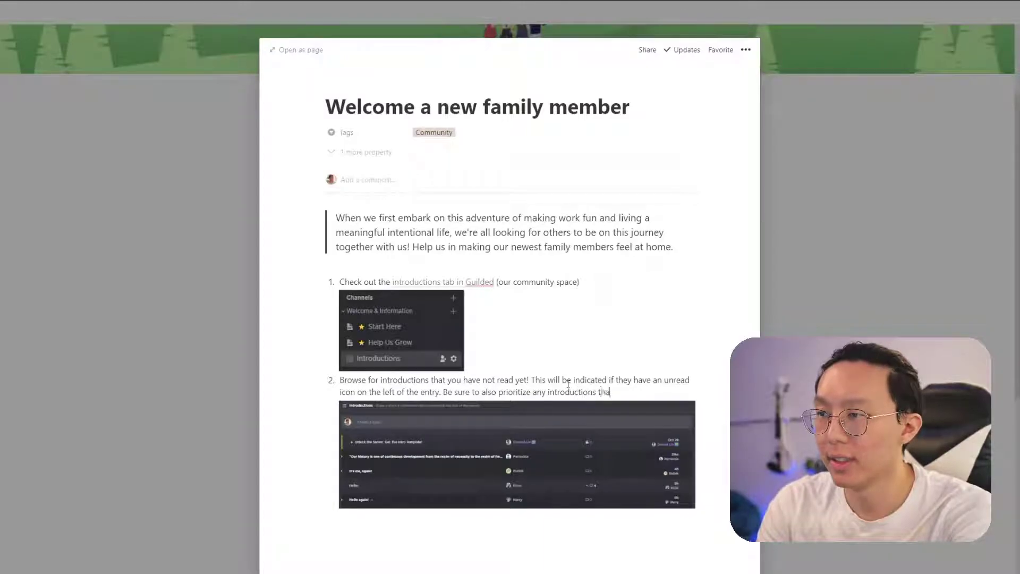
pyautogui.write("t don't have a comment yet!")
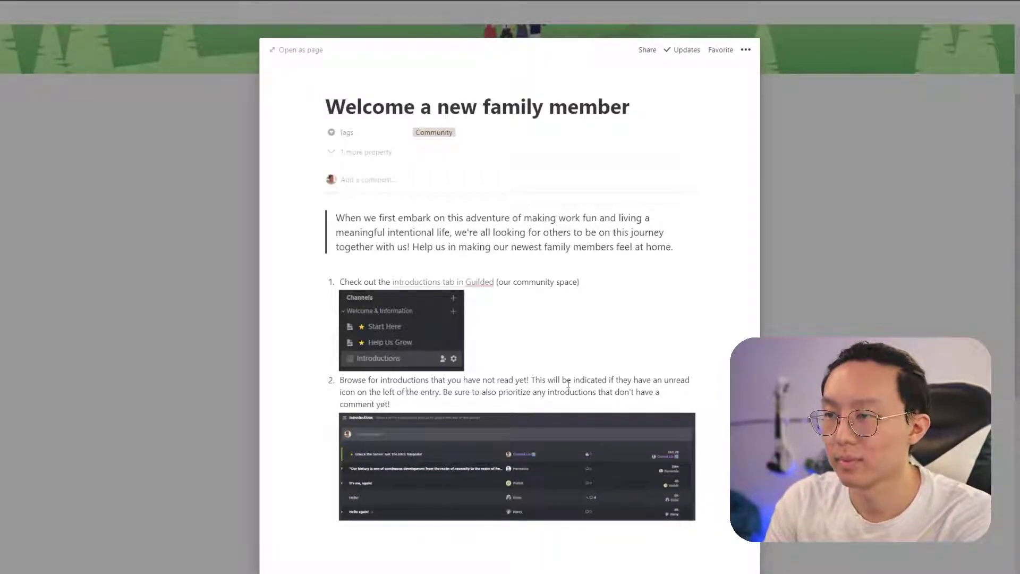
# - Remove "Be sure to also" from the second item's last sentence so that it starts with a capitalized "Prioritize"
pyautogui.hotkey('ctrl', 'Right')
pyautogui.hotkey('ctrl', 'Right')
pyautogui.hotkey('ctrl', 'Right')
pyautogui.hotkey('ctrl', 'Right')
pyautogui.hotkey('shift', 'ctrl', 'Right')
pyautogui.hotkey('shift', 'ctrl', 'Right')
pyautogui.hotkey('shift', 'ctrl', 'Right')
pyautogui.hotkey('shift', 'ctrl', 'Right')
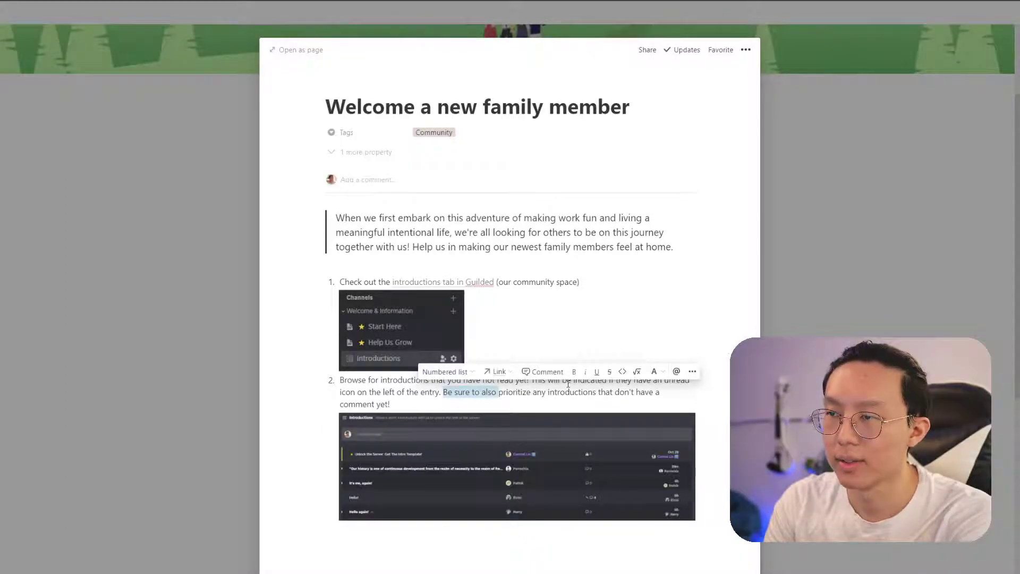
pyautogui.press('BackSpace')
pyautogui.hotkey('shift', 'Right')
pyautogui.write('P')
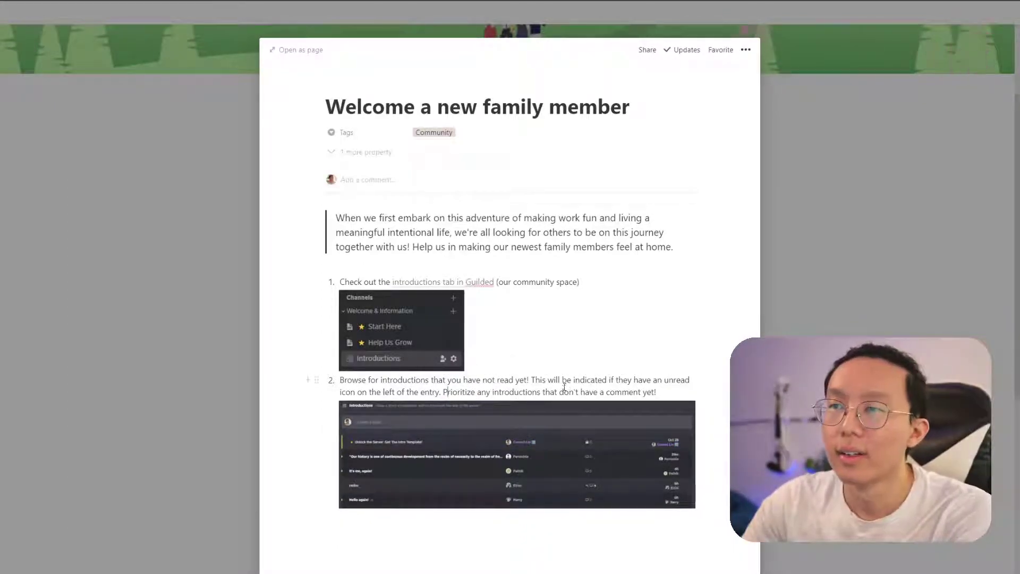
# - Add a third numbered item reading "Open up the introduction, scroll to the bottom of the page, and then"
pyautogui.click(394, 535)
pyautogui.write('1.')
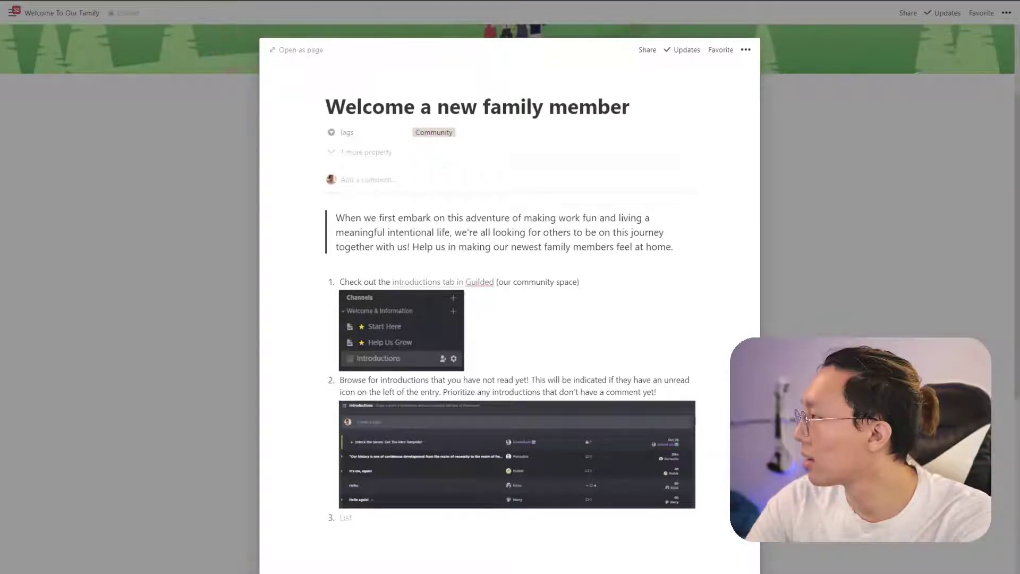
pyautogui.click(343, 517)
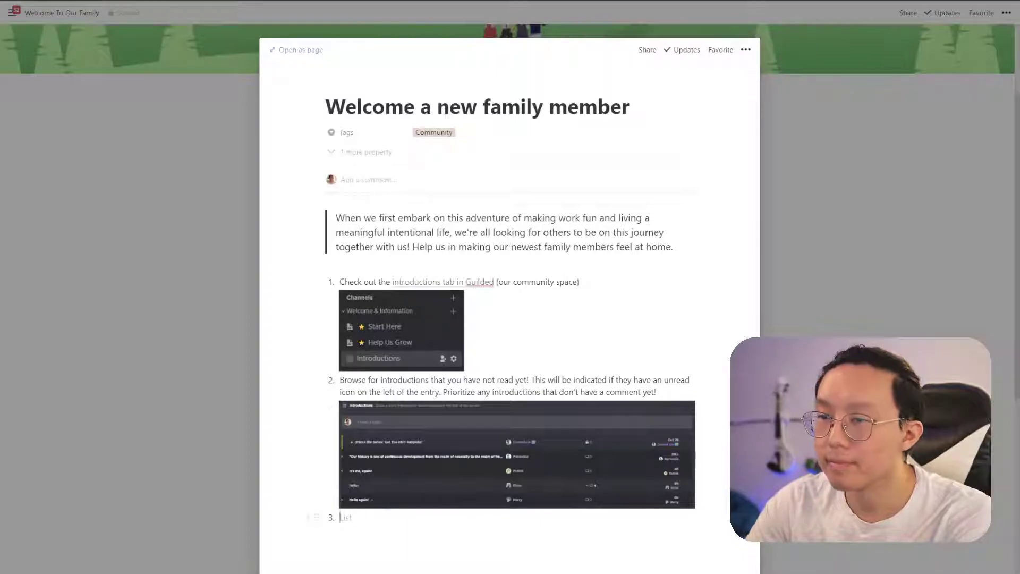
pyautogui.write('Open up th')
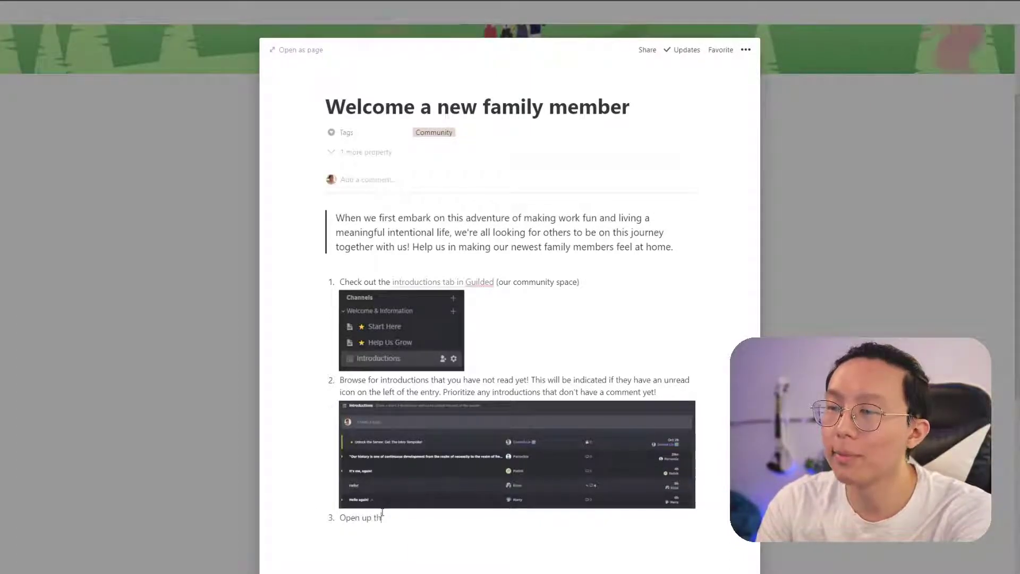
pyautogui.write('e introduction, scroll to the bottom of the pa')
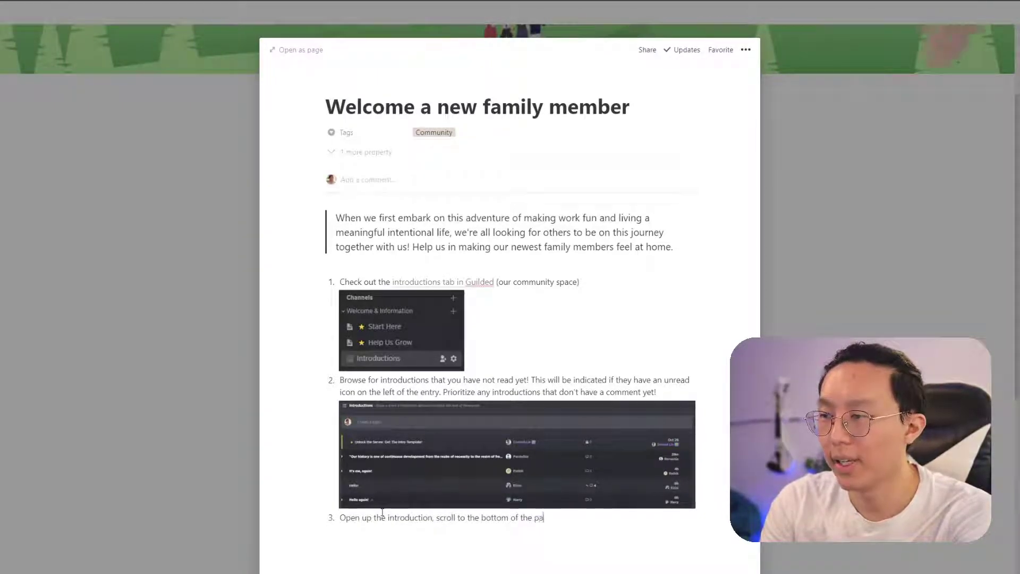
pyautogui.write('ge, and then')
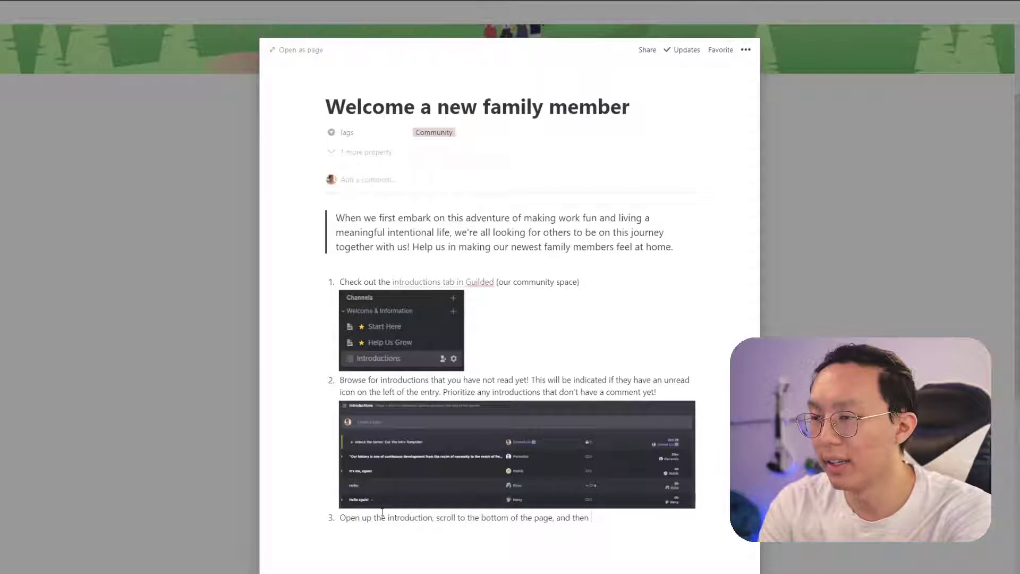
# - Insert the copied screenshot of Guilded's reply box beneath the third item and complete the item's text with "write a reply."
pyautogui.press('Return')
pyautogui.press('Tab')
pyautogui.write('/embed')
pyautogui.press('Return')
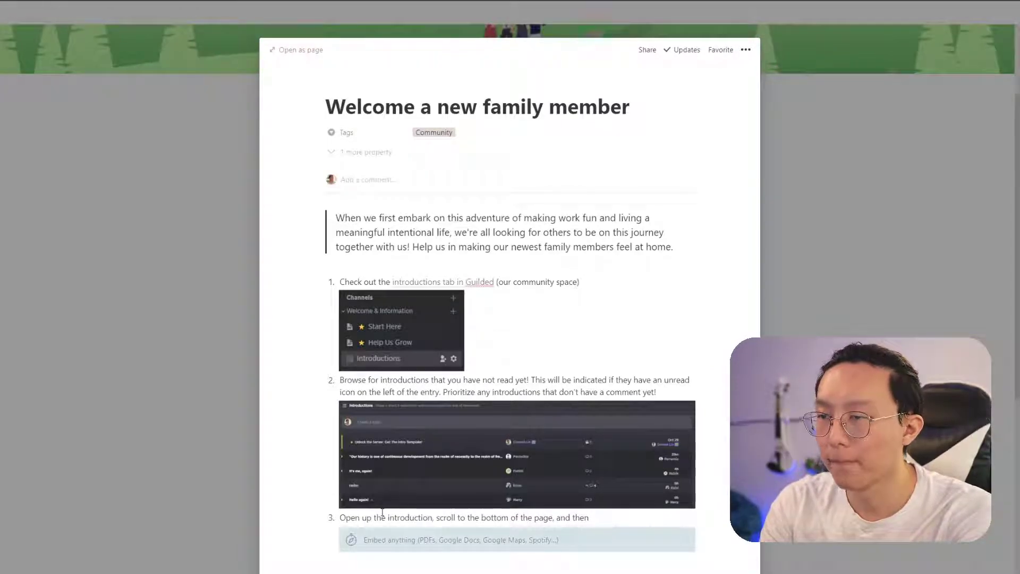
pyautogui.hotkey('ctrl', 'v')
pyautogui.write('sha')
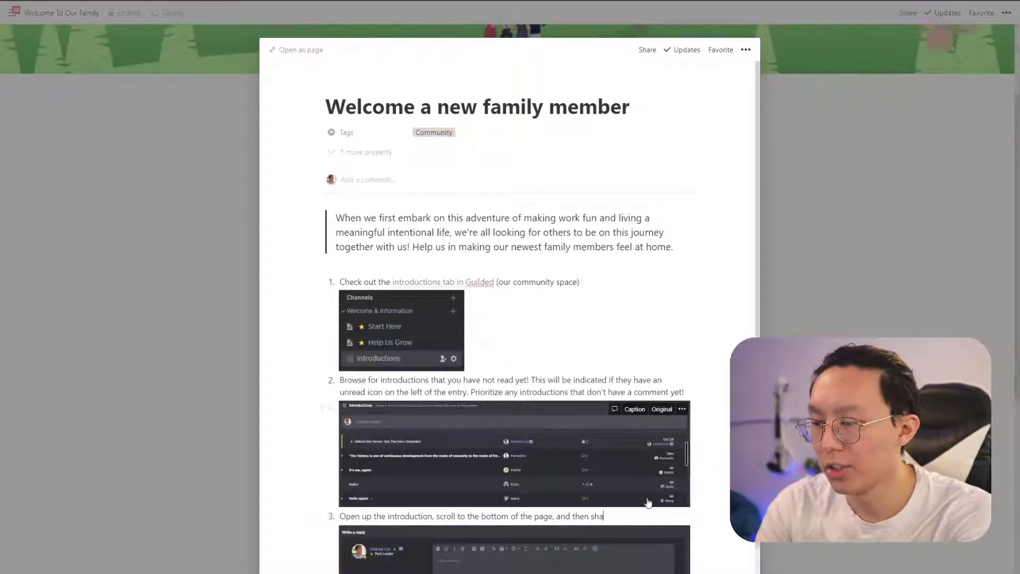
pyautogui.write('re a  write a reply.')
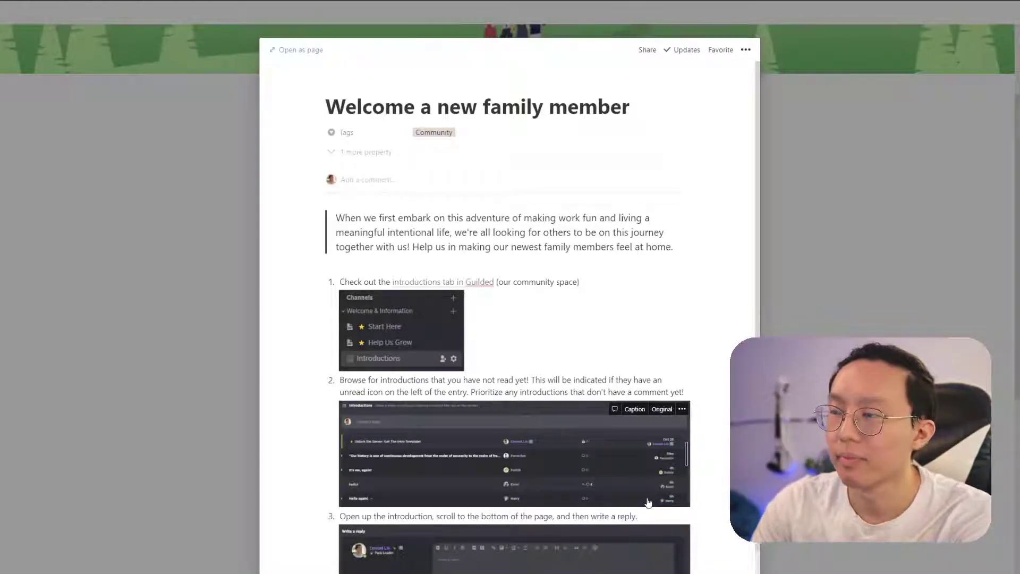
# - Below the list, add the line "Bonus: Add a reaction to the introduction!" and insert the copied screenshot of Guilded's reaction bar under it
pyautogui.scroll(-1, 648, 501)
pyautogui.click(375, 568)
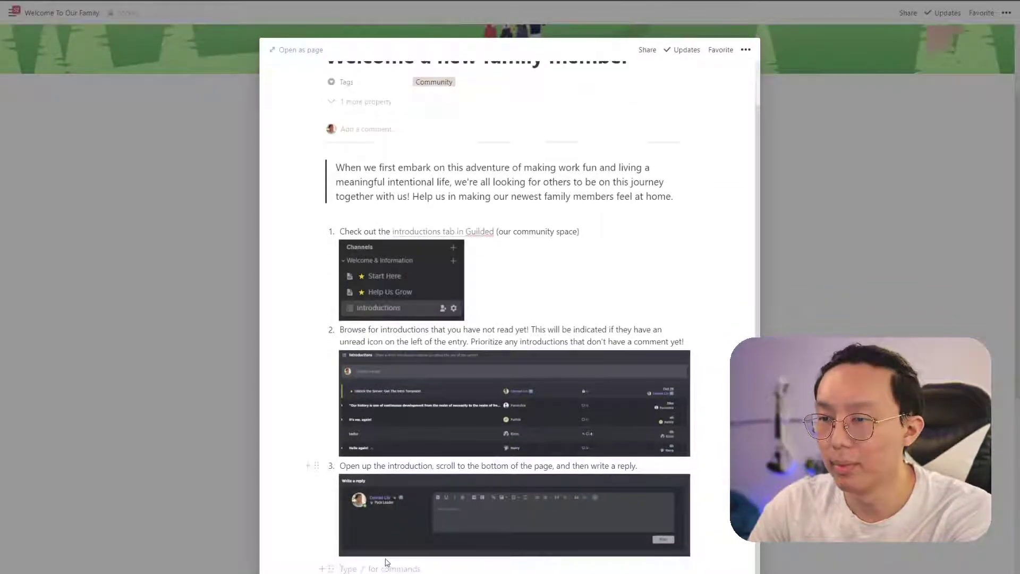
pyautogui.press('BackSpace')
pyautogui.write('Bon')
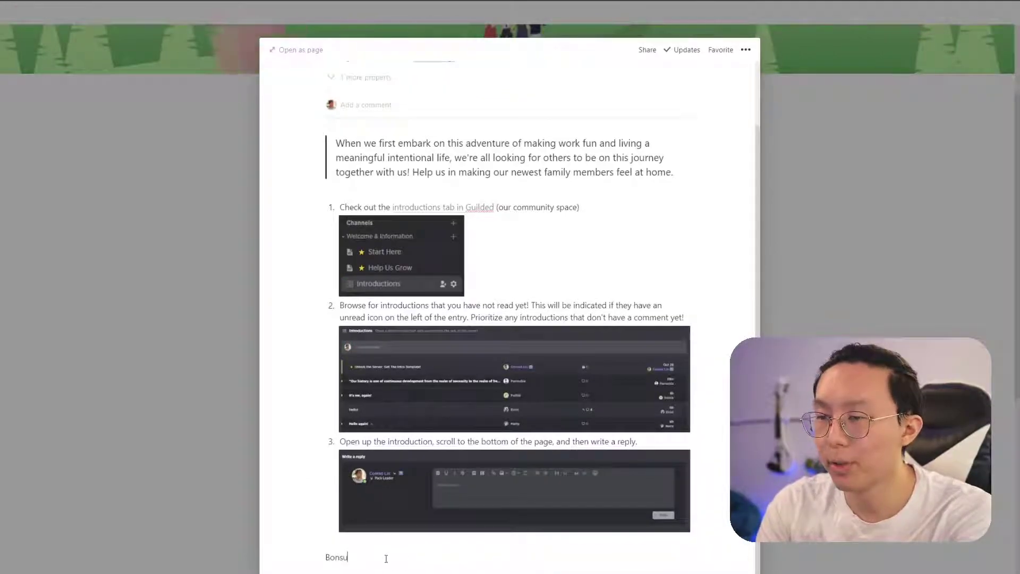
pyautogui.write('us: Add a reaction to')
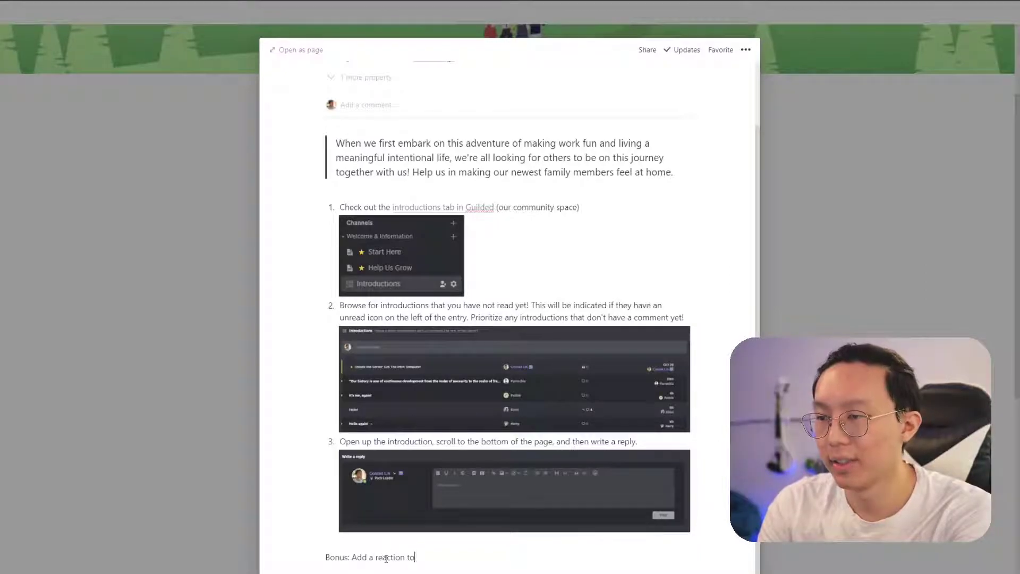
pyautogui.write(' the introduction!')
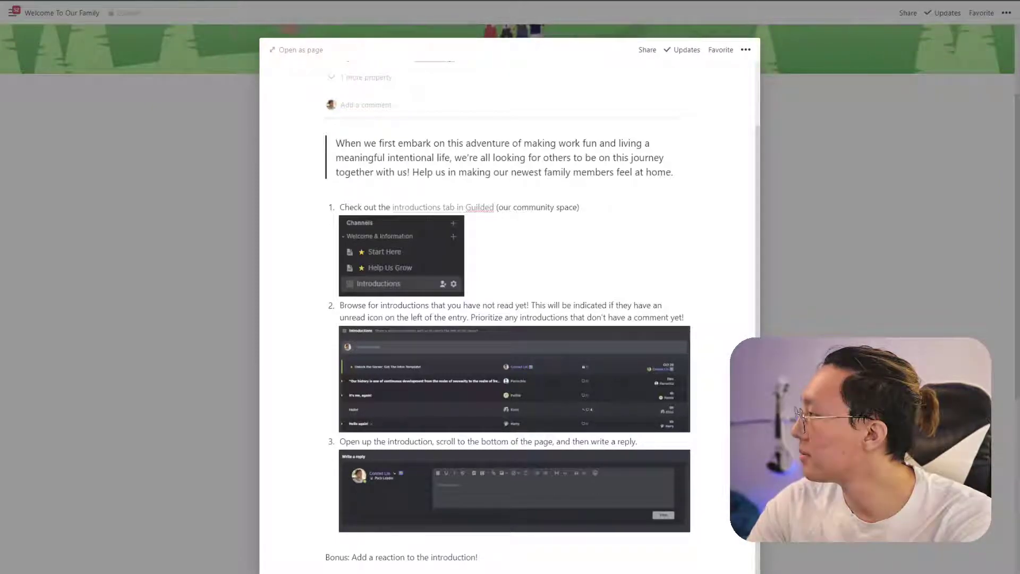
pyautogui.click(455, 564)
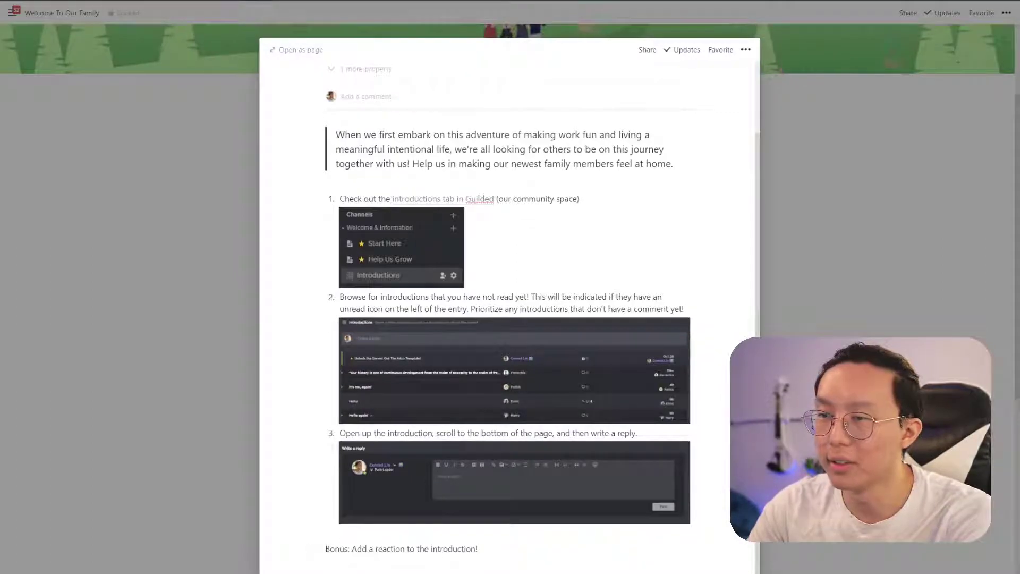
pyautogui.hotkey('ctrl', 'v')
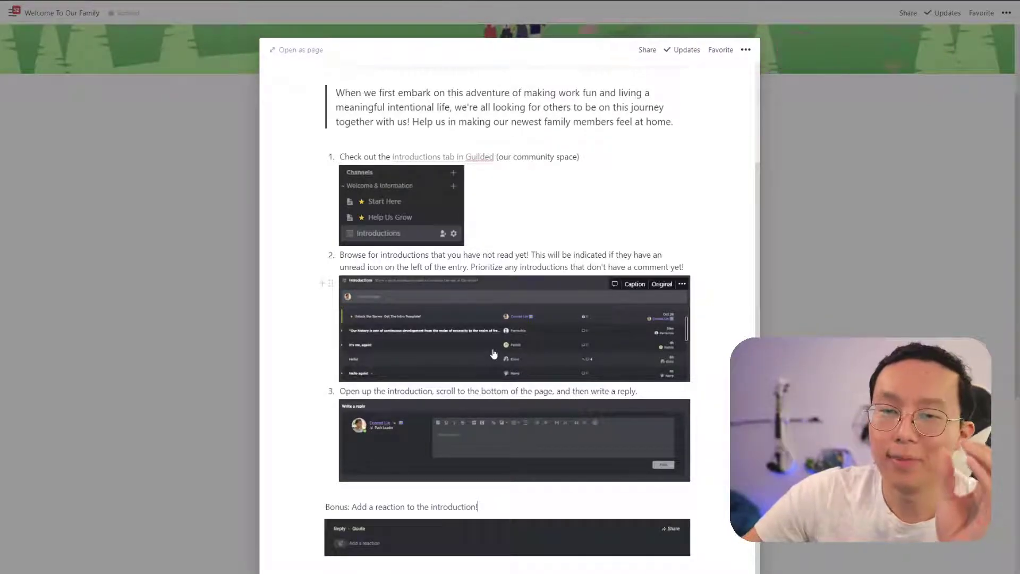
# - Return to the welcome page, reopen "Welcome a new family member" from the Level 1 gallery, and review its illustrated instructions
pyautogui.scroll(2, 498, 353)
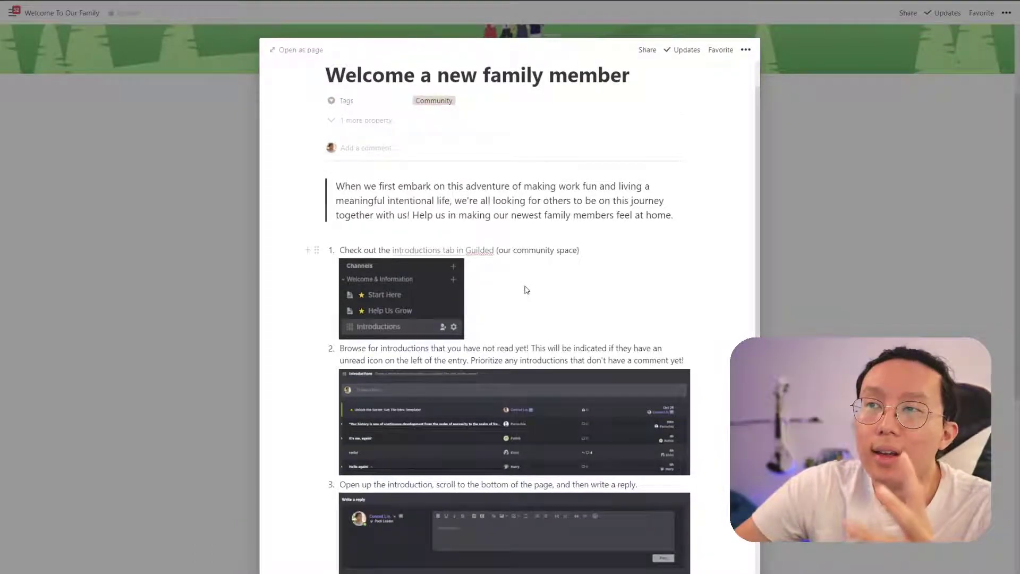
pyautogui.scroll(1, 526, 290)
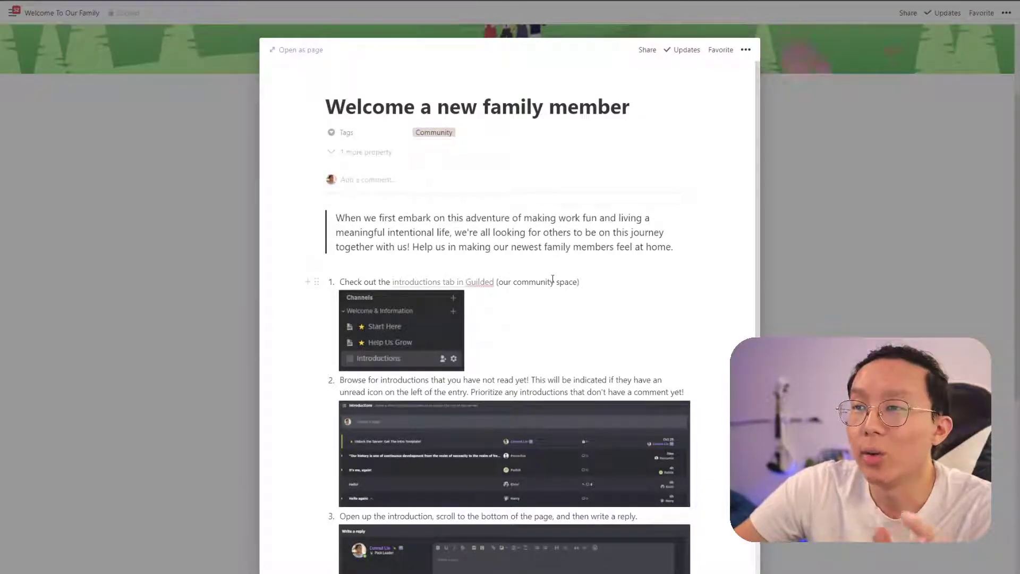
pyautogui.click(182, 68)
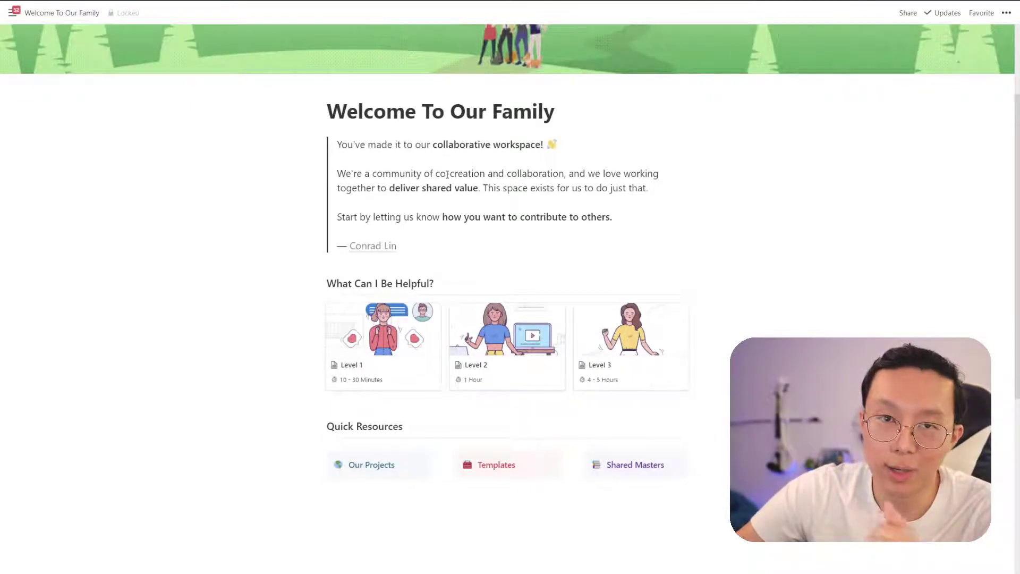
pyautogui.click(384, 364)
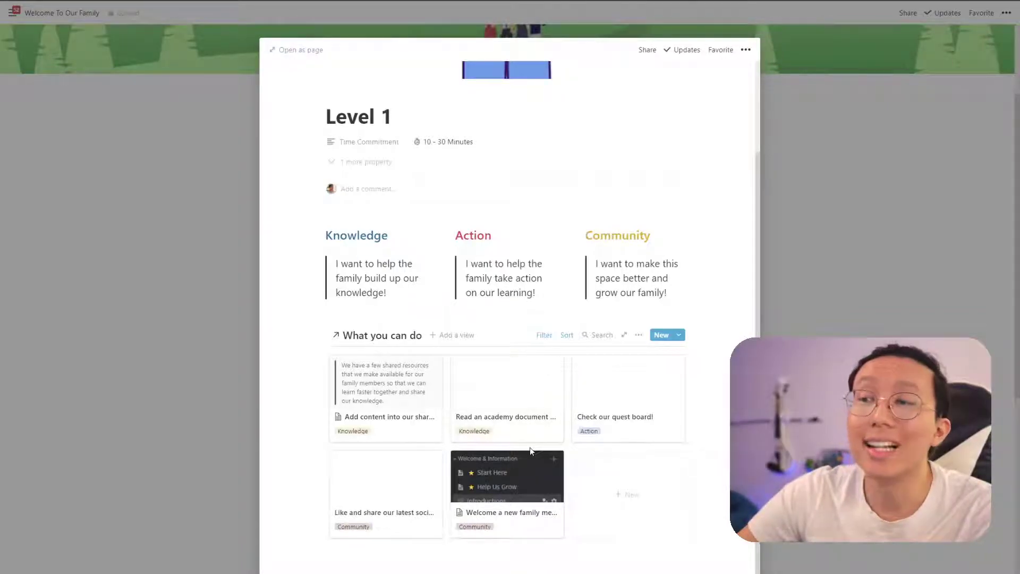
pyautogui.click(493, 487)
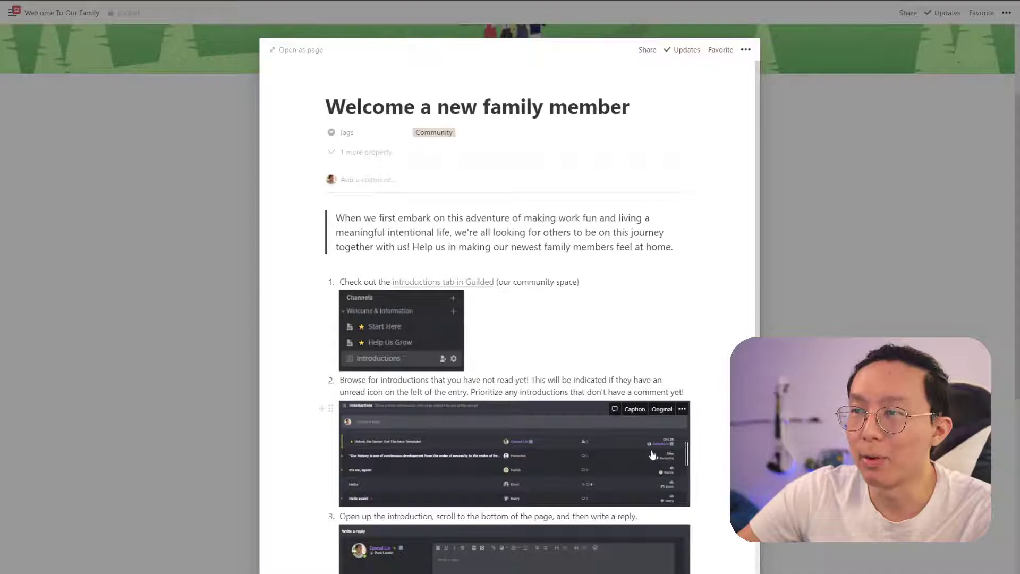
pyautogui.scroll(-1, 557, 345)
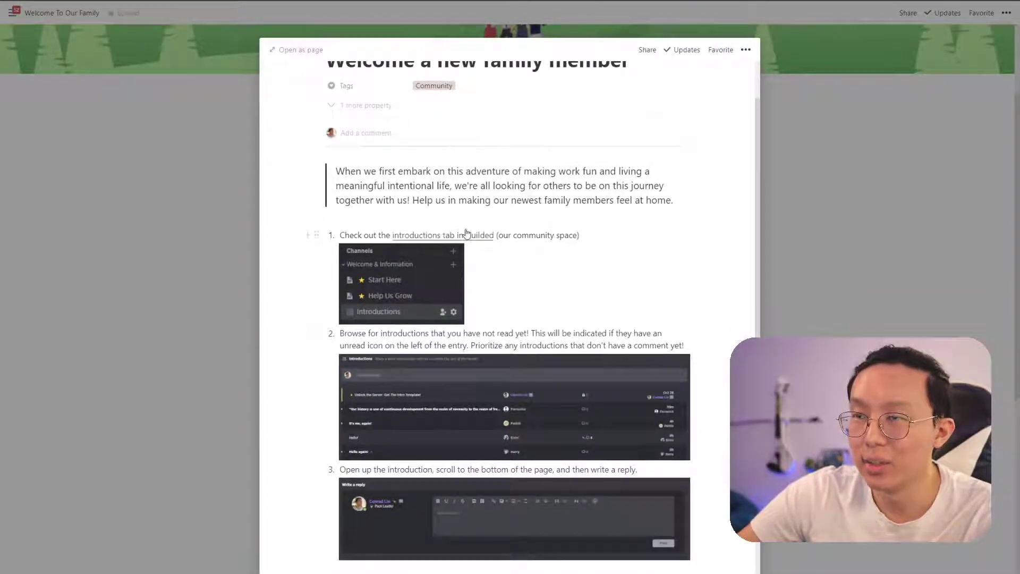
pyautogui.scroll(-2, 536, 297)
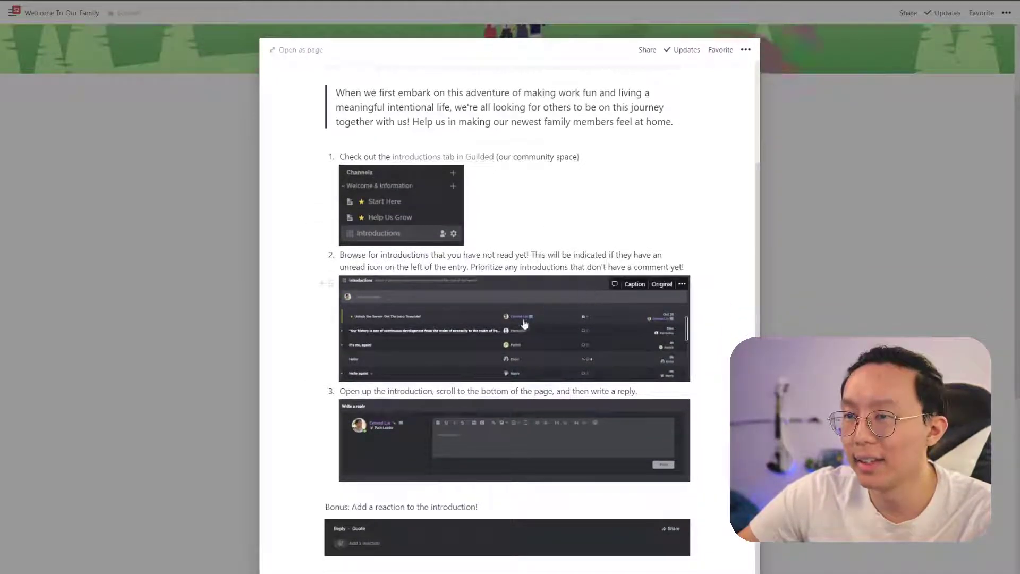
pyautogui.scroll(3, 528, 540)
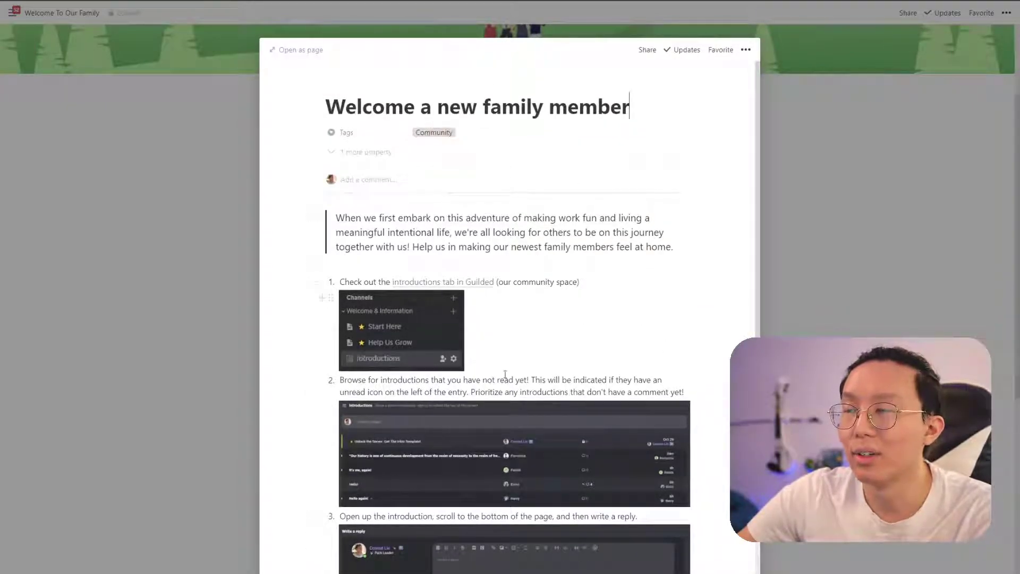
# - Reveal the hidden property of "Welcome a new family member" and add a rollup property named "Time Commitment2"
pyautogui.click(334, 154)
pyautogui.click(333, 152)
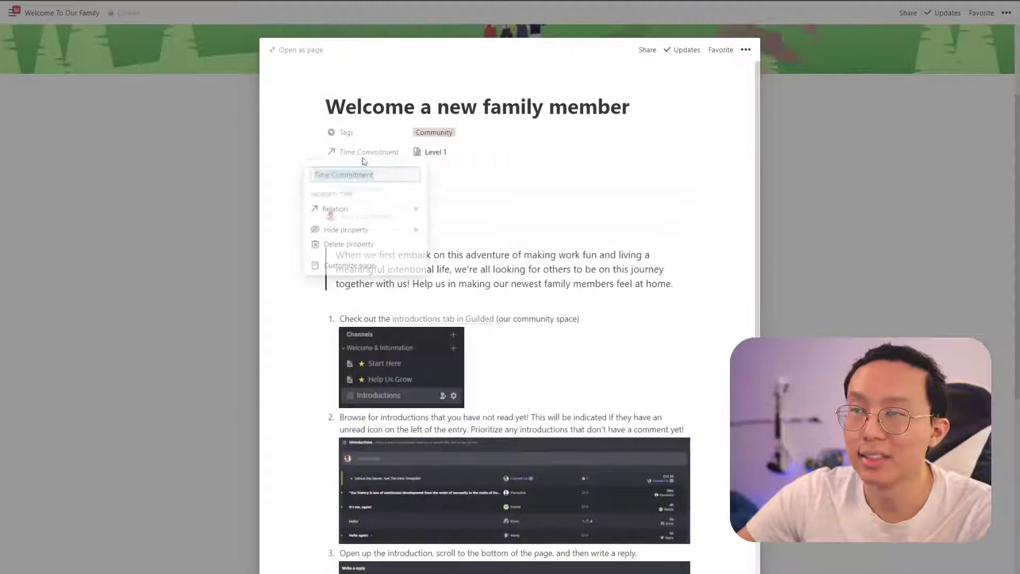
pyautogui.press('Escape')
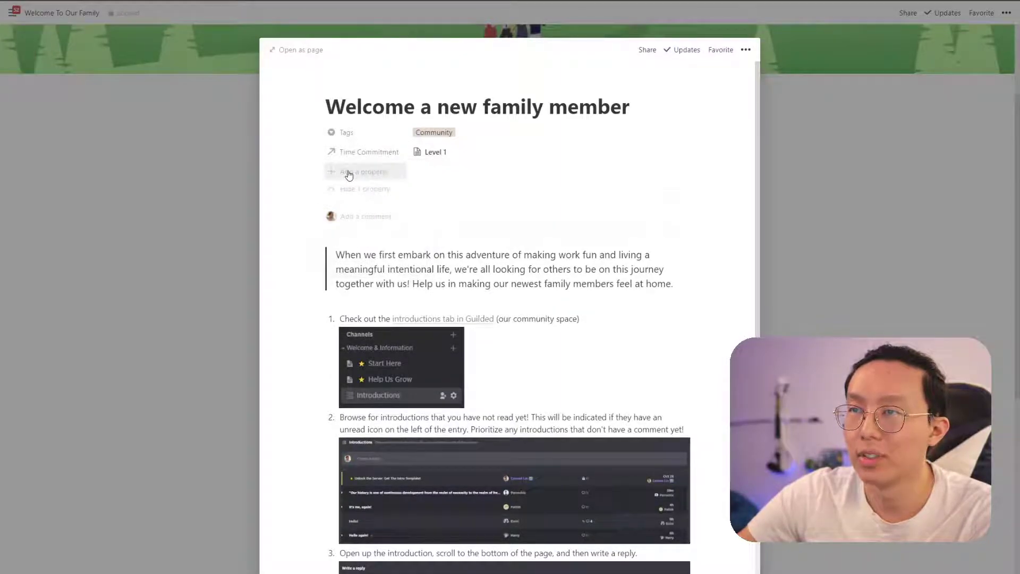
pyautogui.click(346, 172)
pyautogui.moveTo(364, 233)
pyautogui.scroll(-2, 486, 287)
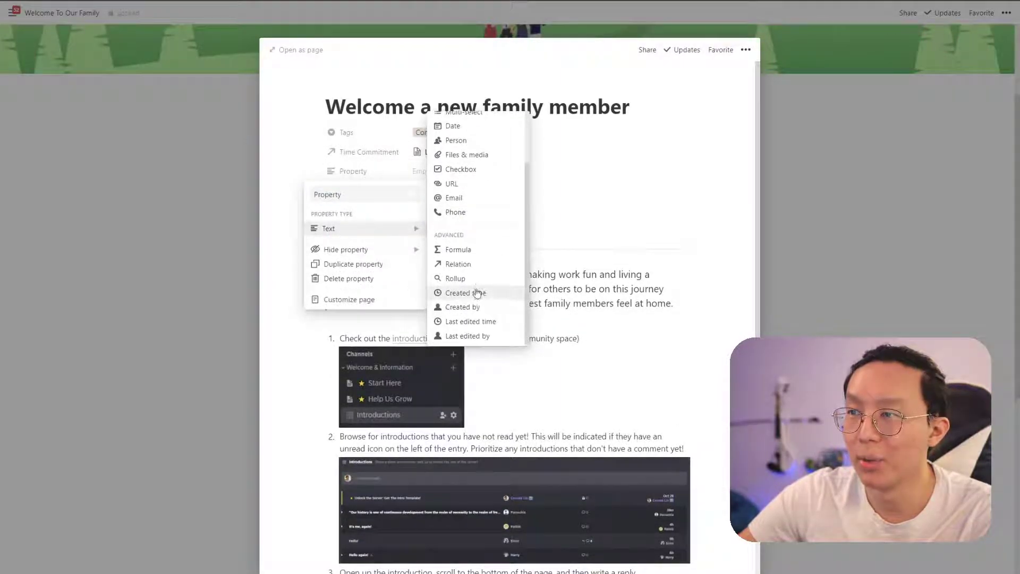
pyautogui.click(475, 284)
pyautogui.click(380, 173)
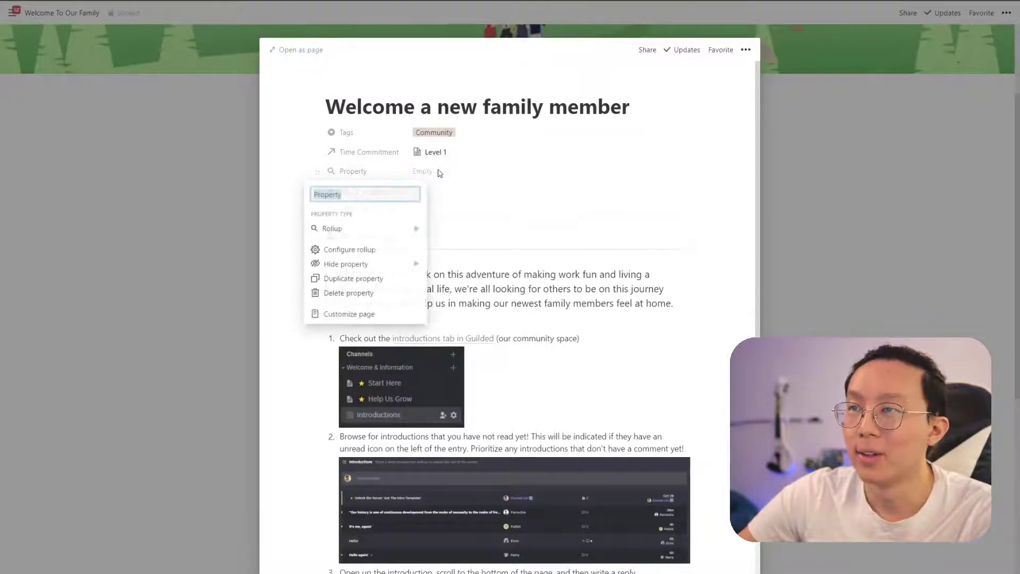
pyautogui.write('Time comm')
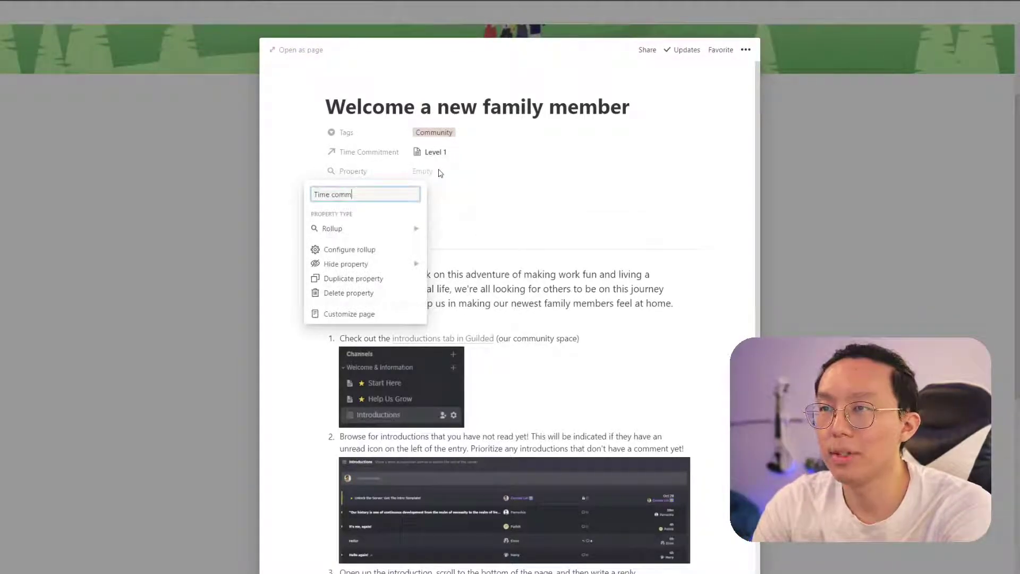
pyautogui.write(' Commitment2')
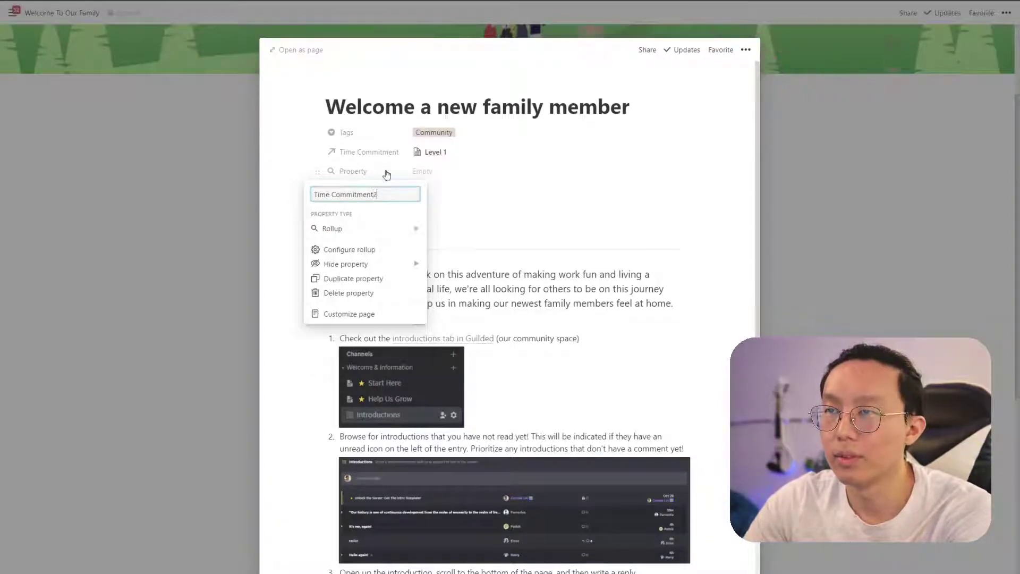
pyautogui.click(387, 165)
# - Rename the relation property to "Level" and the new rollup property to "Time Commitment"
pyautogui.click(387, 153)
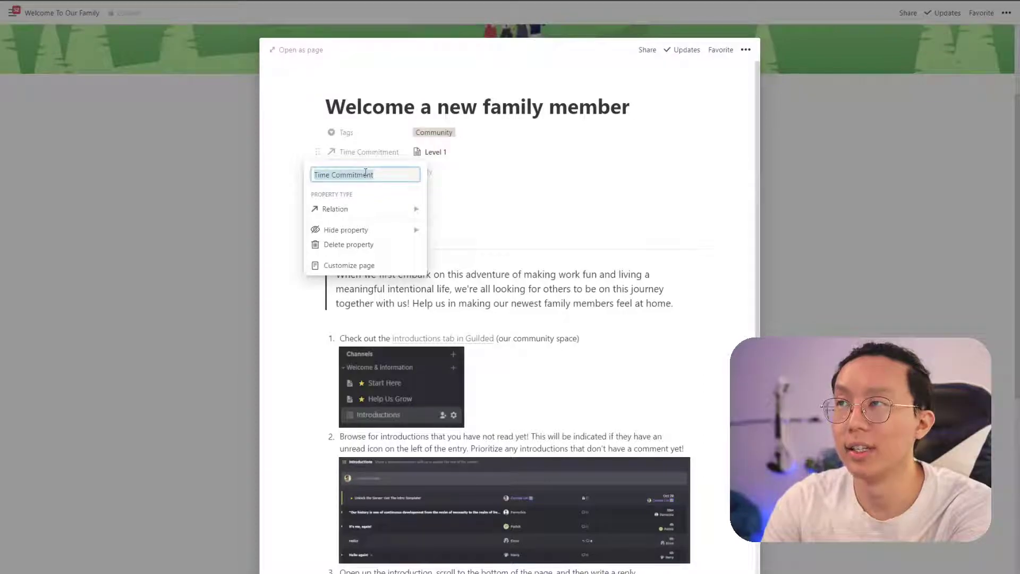
pyautogui.write('L')
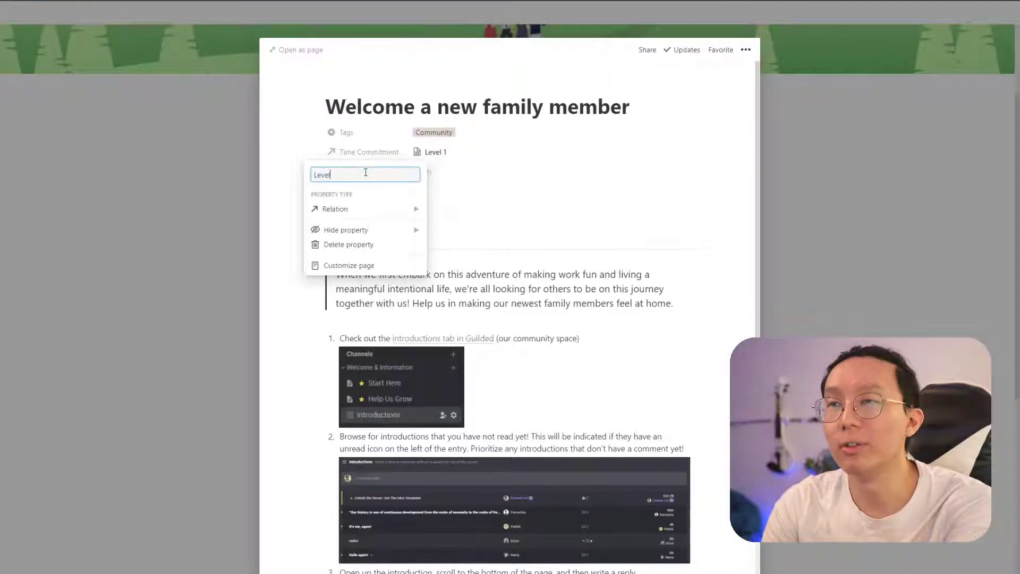
pyautogui.write('evel')
pyautogui.press('Return')
pyautogui.click(387, 171)
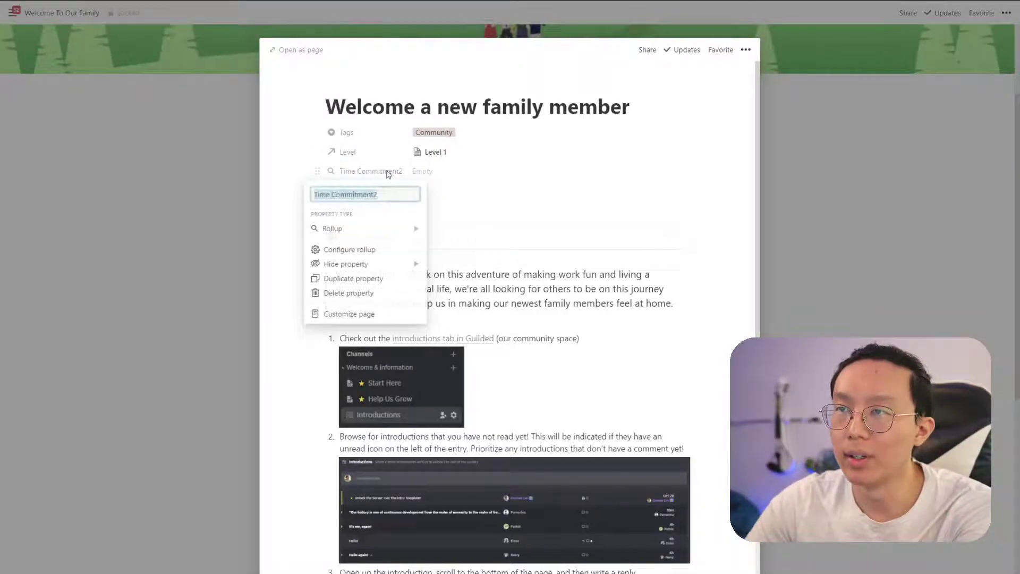
pyautogui.click(375, 194)
pyautogui.press('BackSpace')
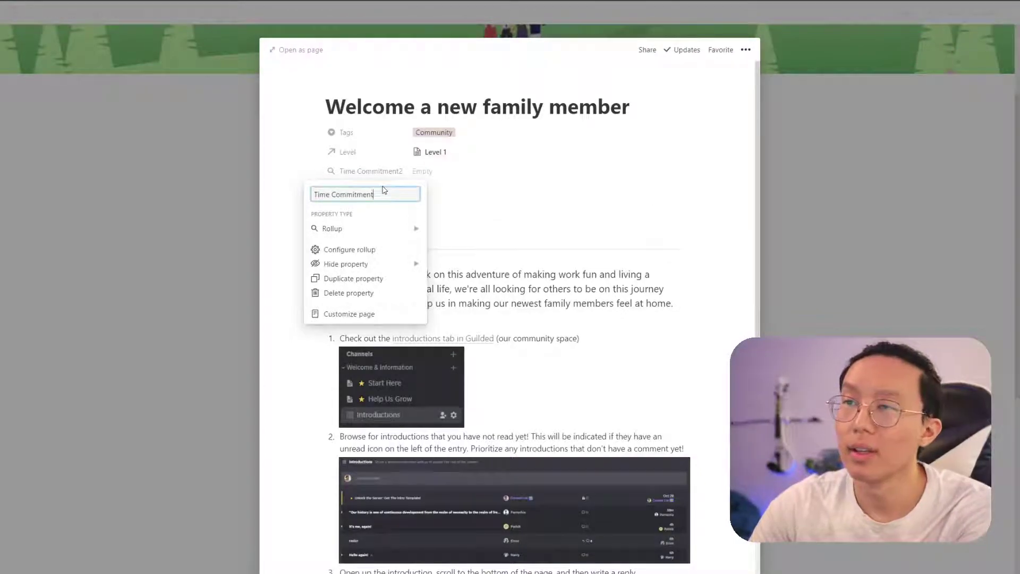
pyautogui.click(460, 169)
# - Configure the Time Commitment rollup to use the Level relation and display its Time Commitment property
pyautogui.click(460, 169)
pyautogui.click(487, 205)
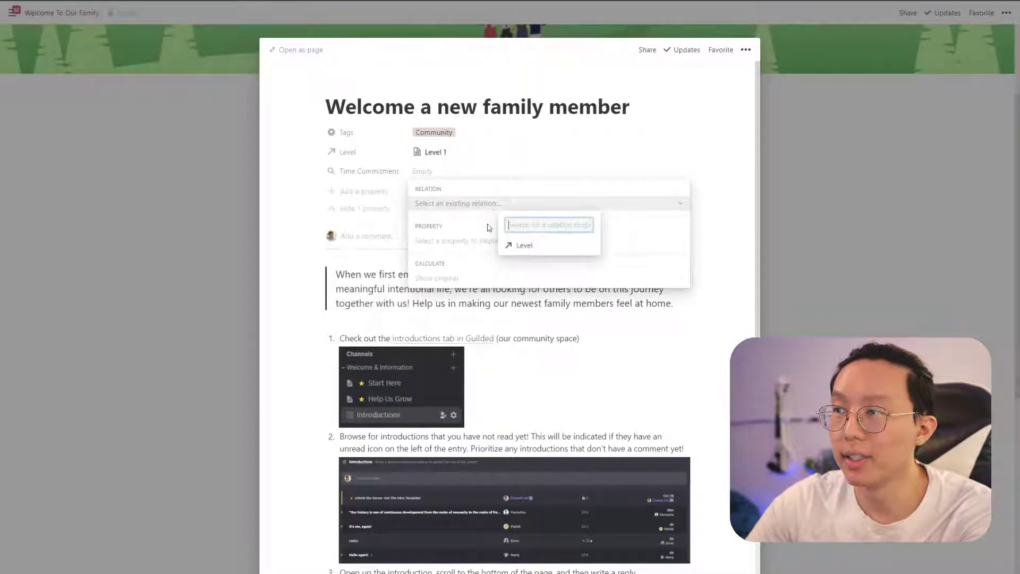
pyautogui.click(517, 246)
pyautogui.click(473, 243)
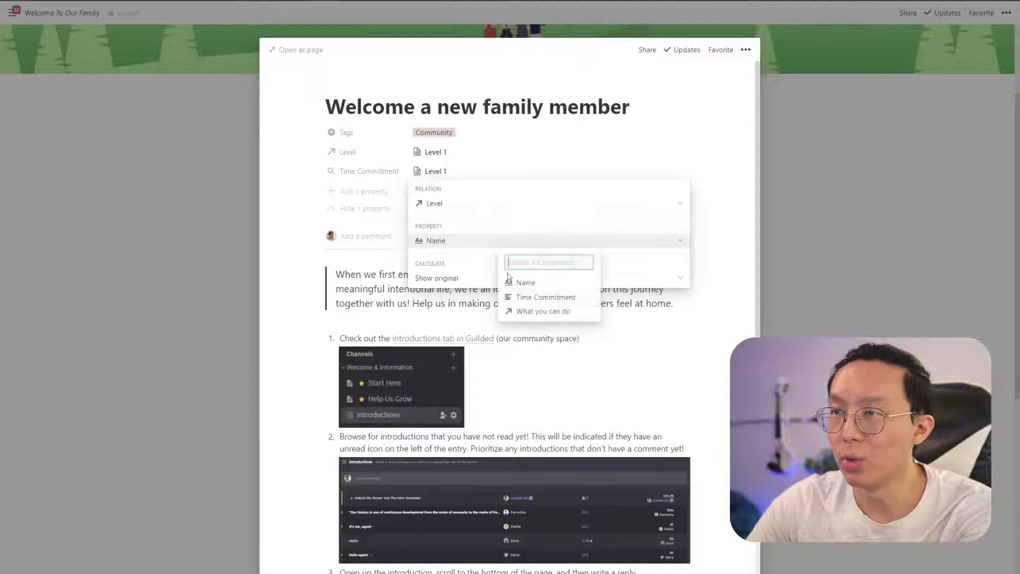
pyautogui.click(545, 296)
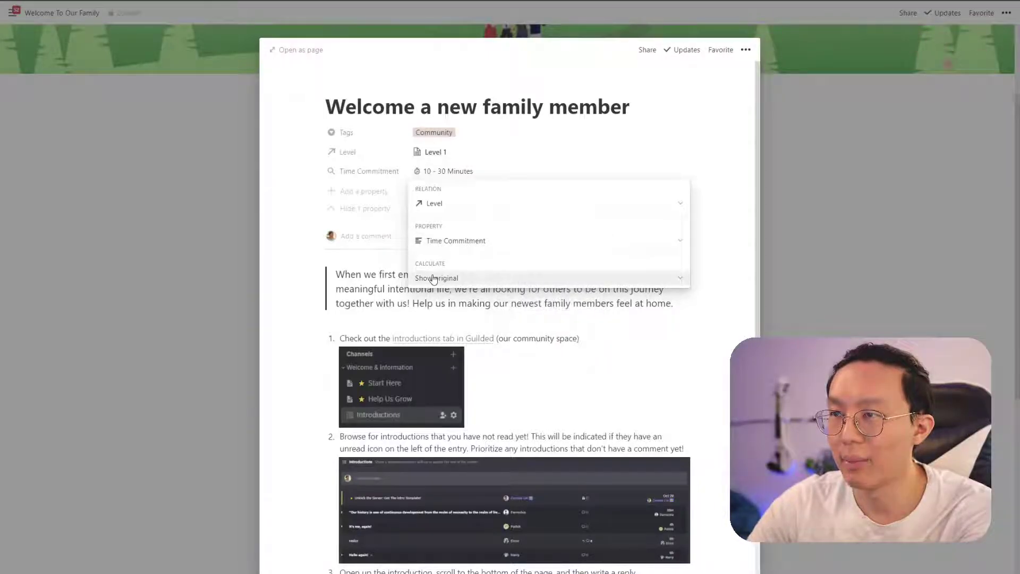
pyautogui.click(424, 141)
# - Hide the Level relation property on the task page
pyautogui.click(346, 152)
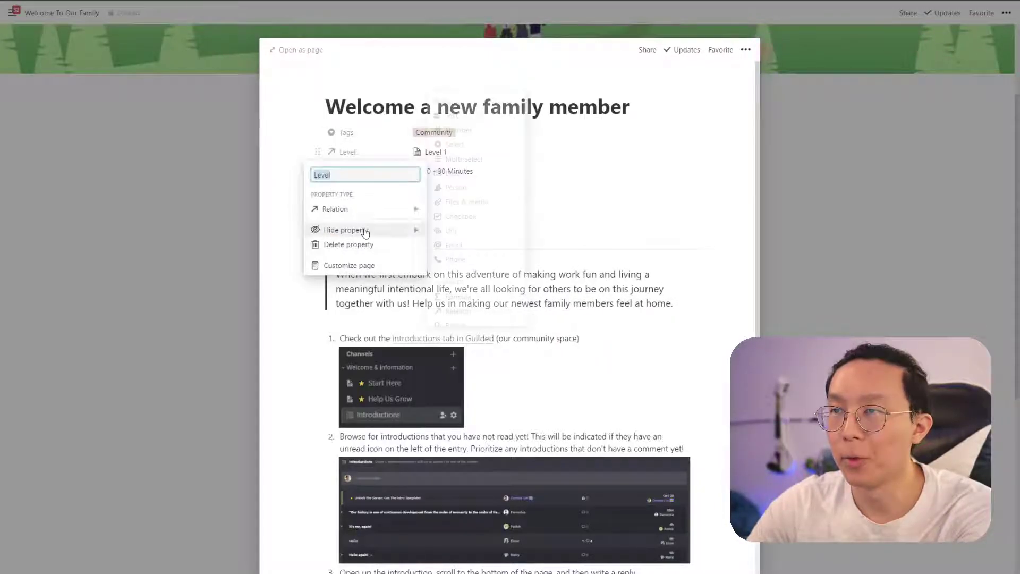
pyautogui.moveTo(365, 229)
pyautogui.click(441, 230)
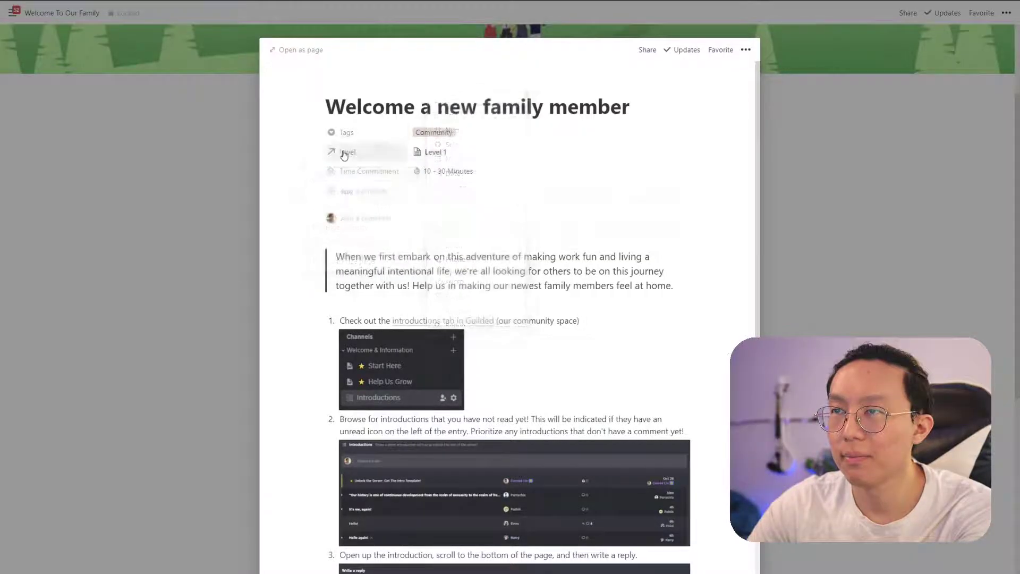
pyautogui.click(324, 152)
pyautogui.moveTo(364, 210)
pyautogui.moveTo(364, 229)
pyautogui.click(455, 244)
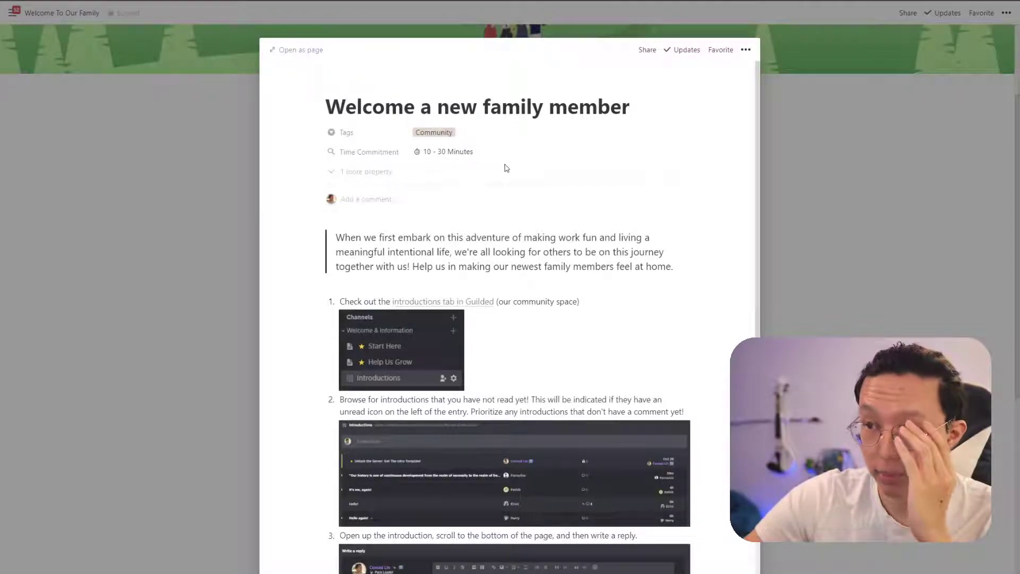
# - Return to Level 1, set its Time Commitment to "5 - 10 Minutes", and close the entry
pyautogui.click(156, 107)
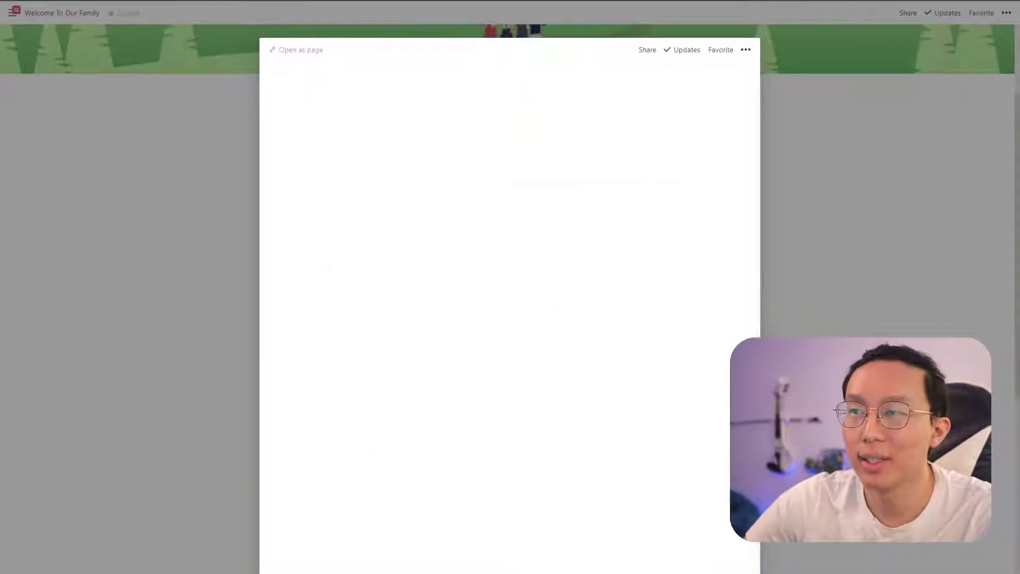
pyautogui.click(437, 251)
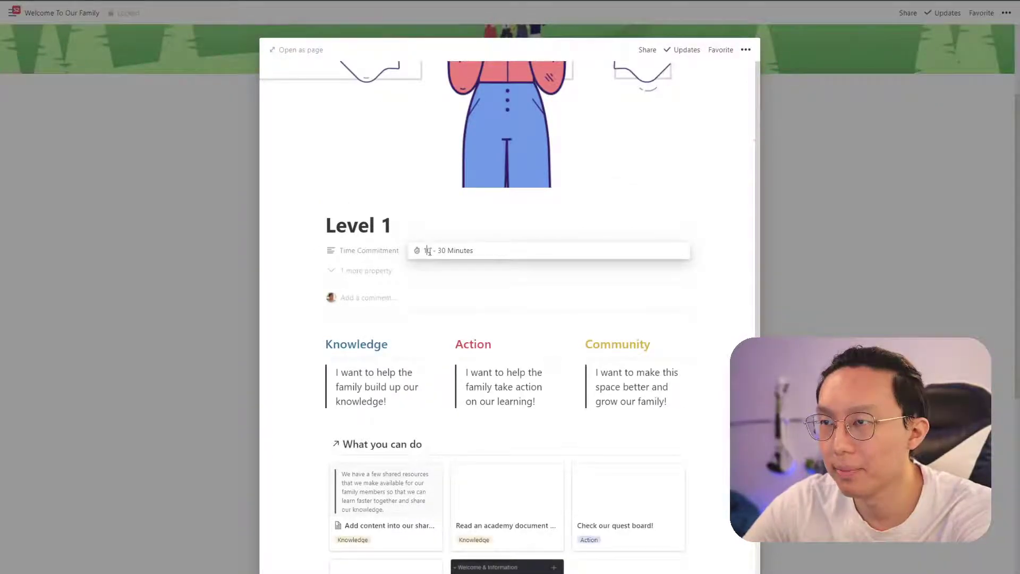
pyautogui.press('BackSpace')
pyautogui.press('BackSpace')
pyautogui.write('5')
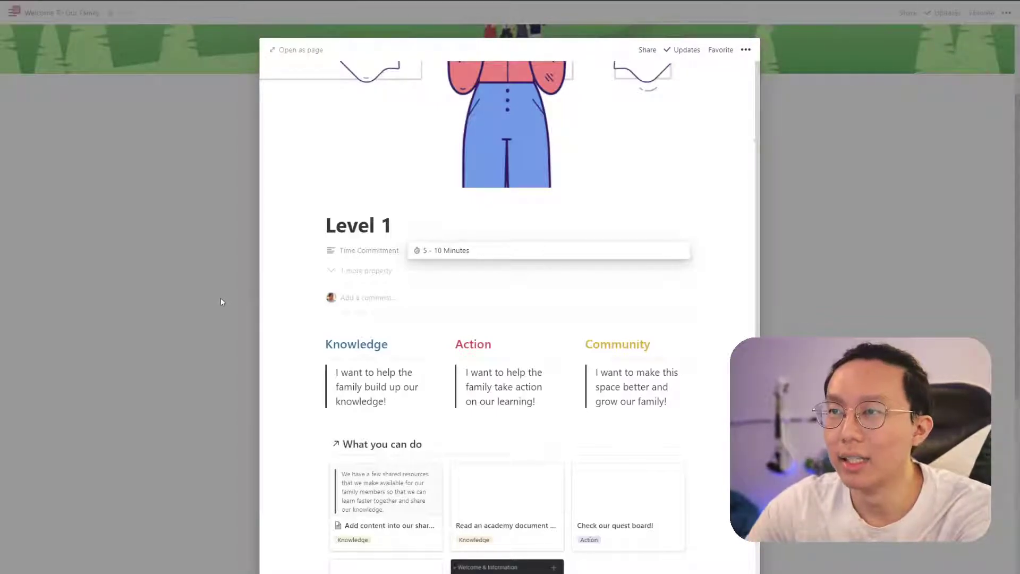
pyautogui.click(222, 297)
pyautogui.click(202, 366)
# - Open Level 2, set its Time Commitment to "30 Min - 1 Hour", and return to the welcome page
pyautogui.click(505, 381)
pyautogui.click(432, 251)
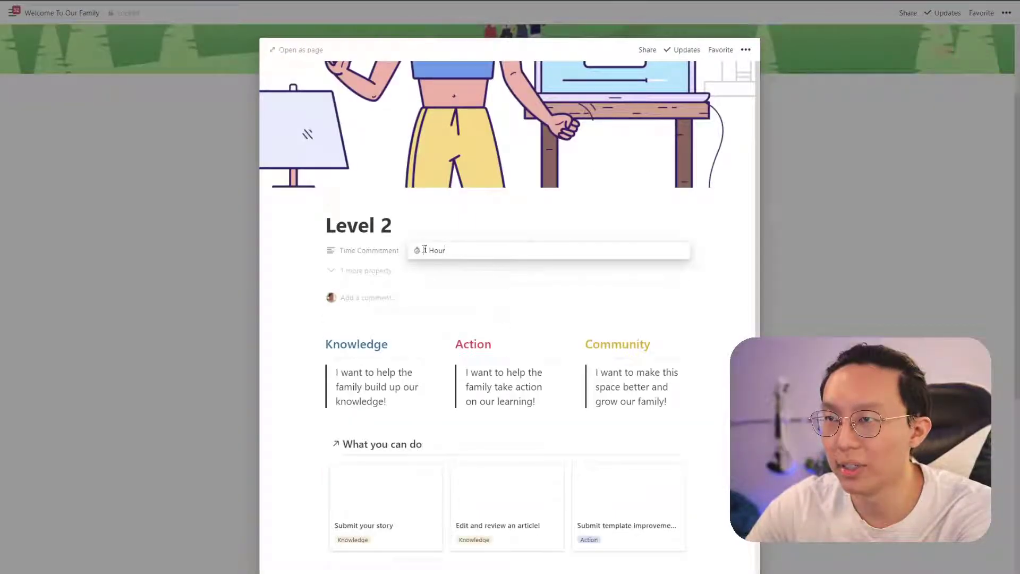
pyautogui.write('30 Min -')
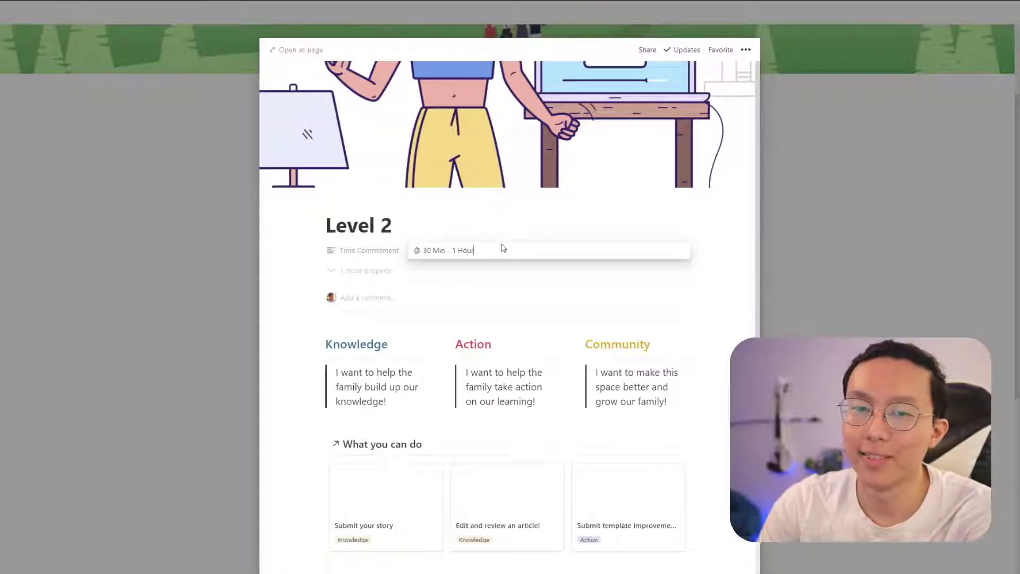
pyautogui.press('Escape')
pyautogui.click(764, 237)
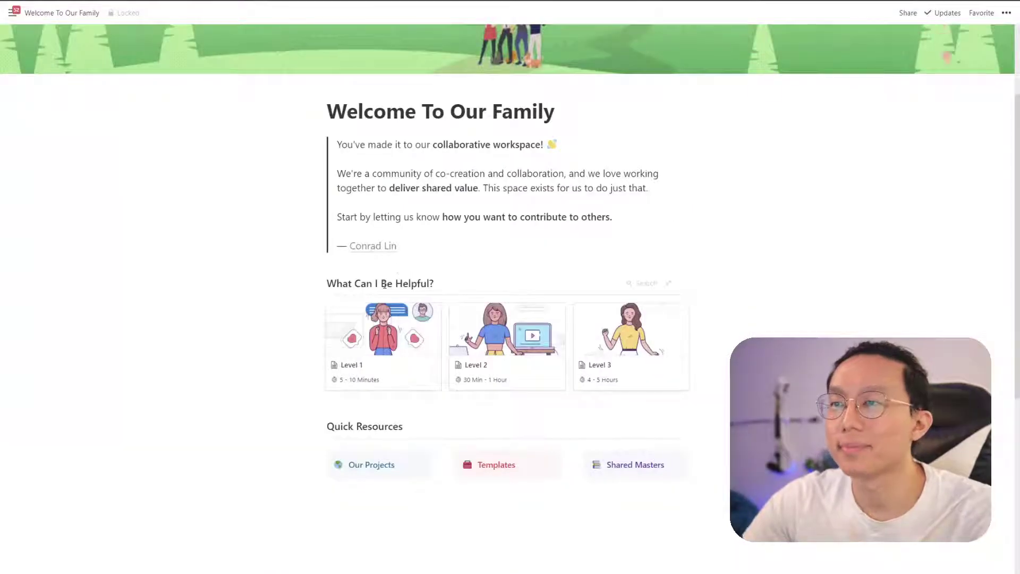
# - Open "Welcome a new family member" from Level 1, review its time commitment and instructions, and return to the welcome page
pyautogui.click(399, 340)
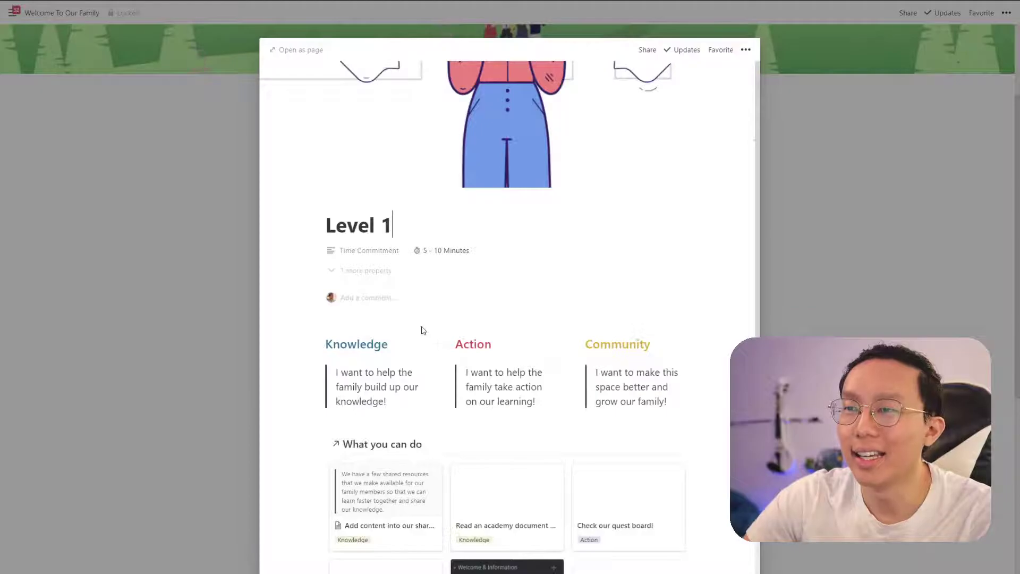
pyautogui.scroll(-2, 508, 375)
pyautogui.click(530, 473)
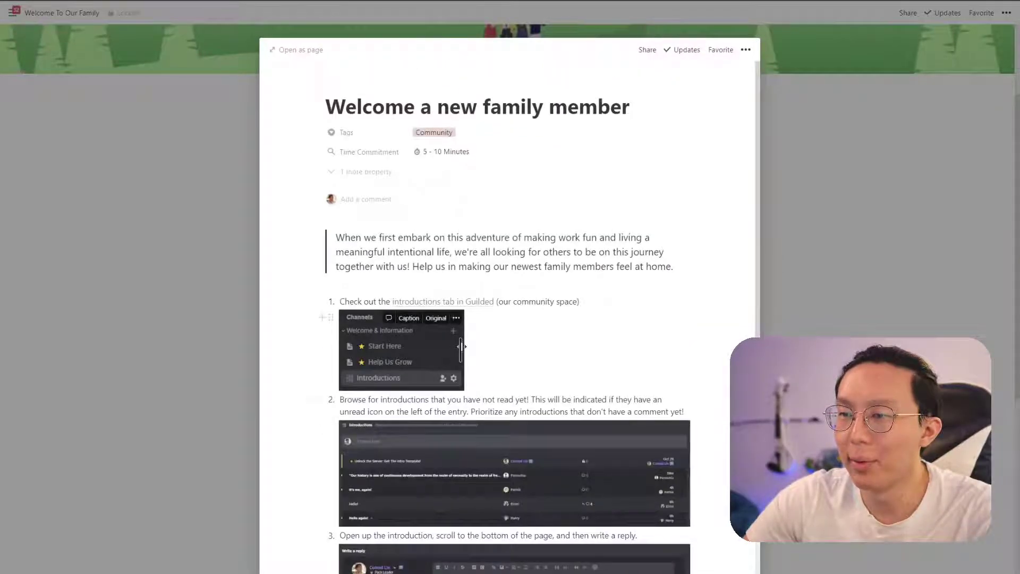
pyautogui.scroll(-3, 343, 316)
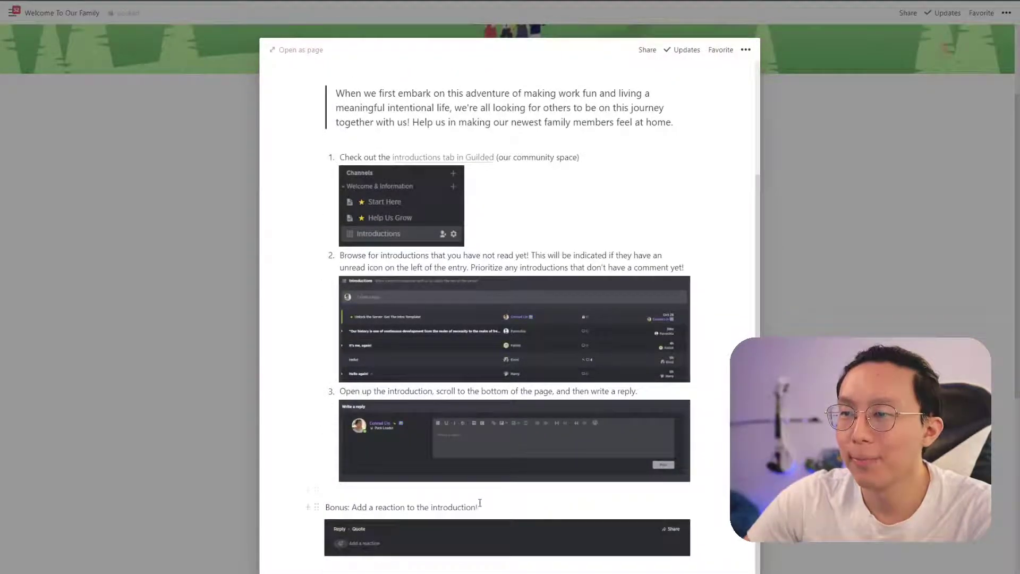
pyautogui.scroll(2, 498, 476)
pyautogui.scroll(1, 498, 477)
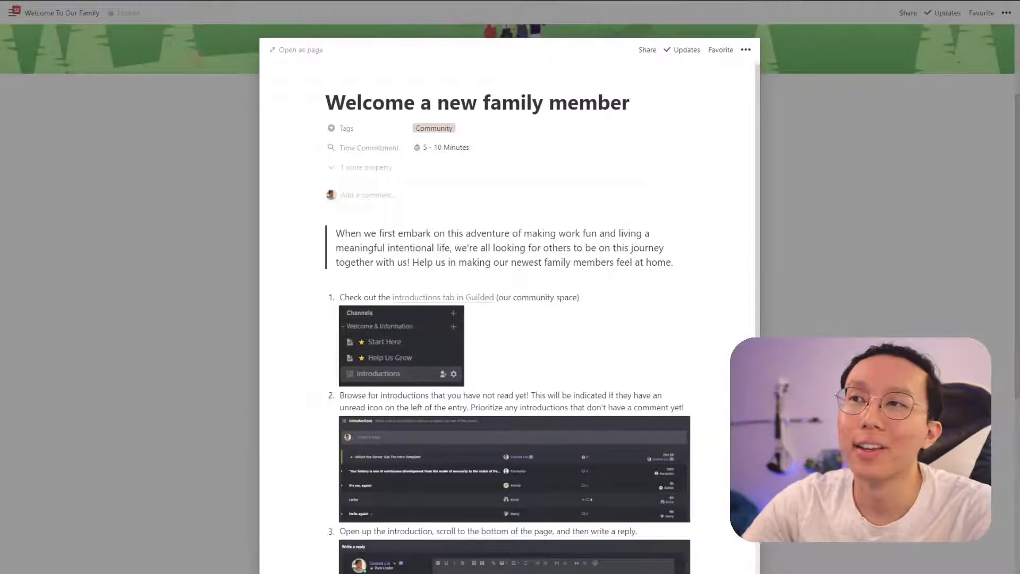
pyautogui.click(250, 160)
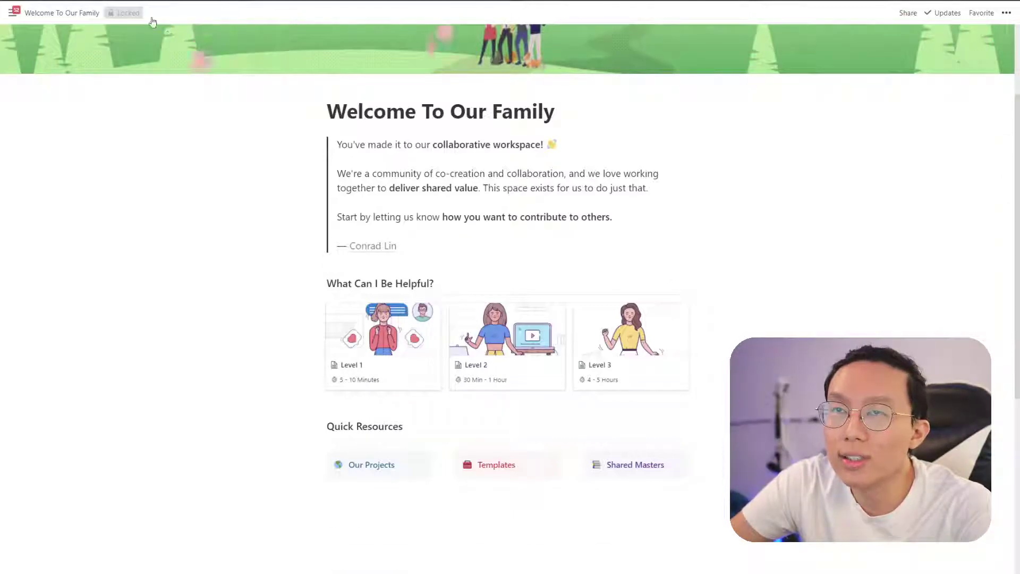
# - Unlock the welcome page and delete the Choose Your Avatar gallery along with the blank blocks above it
pyautogui.click(126, 12)
pyautogui.scroll(-10, 471, 400)
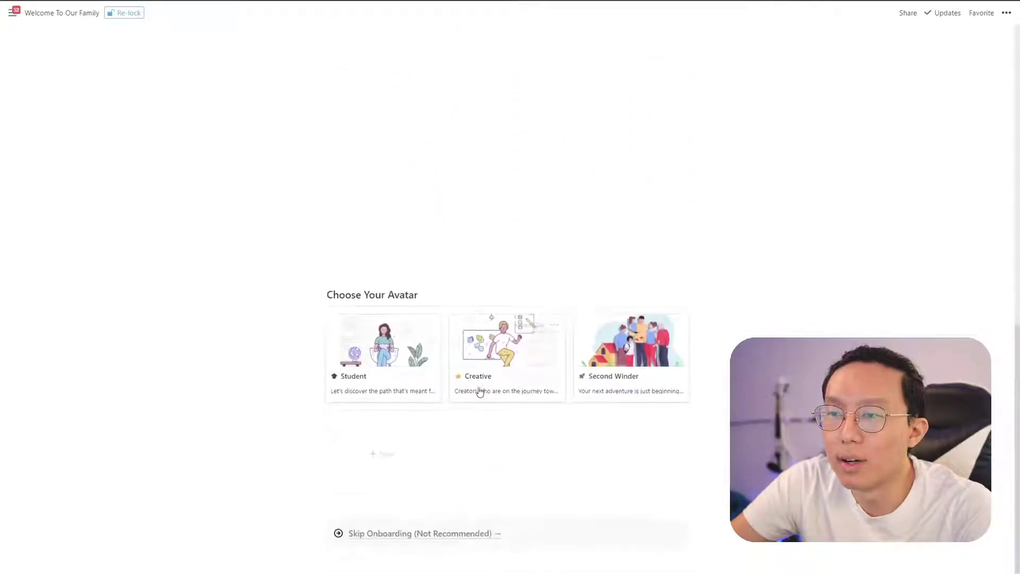
pyautogui.moveTo(353, 255); pyautogui.dragTo(544, 428)
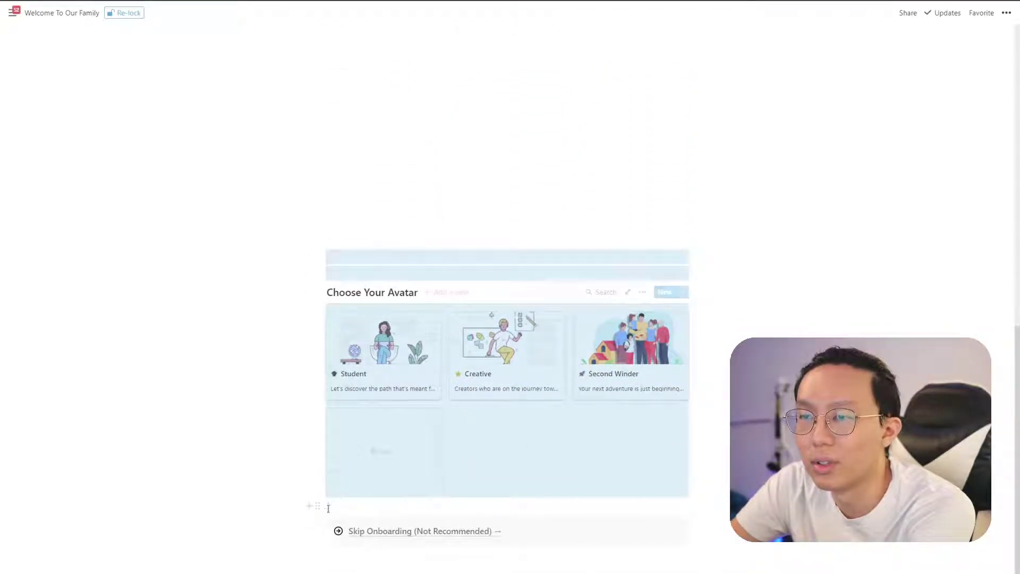
pyautogui.press('Delete')
# - Move the "Skip Onboarding (Not Recommended)" callout up to sit directly beneath the Quick Resources links
pyautogui.moveTo(317, 425); pyautogui.dragTo(349, 186)
pyautogui.scroll(5, 426, 236)
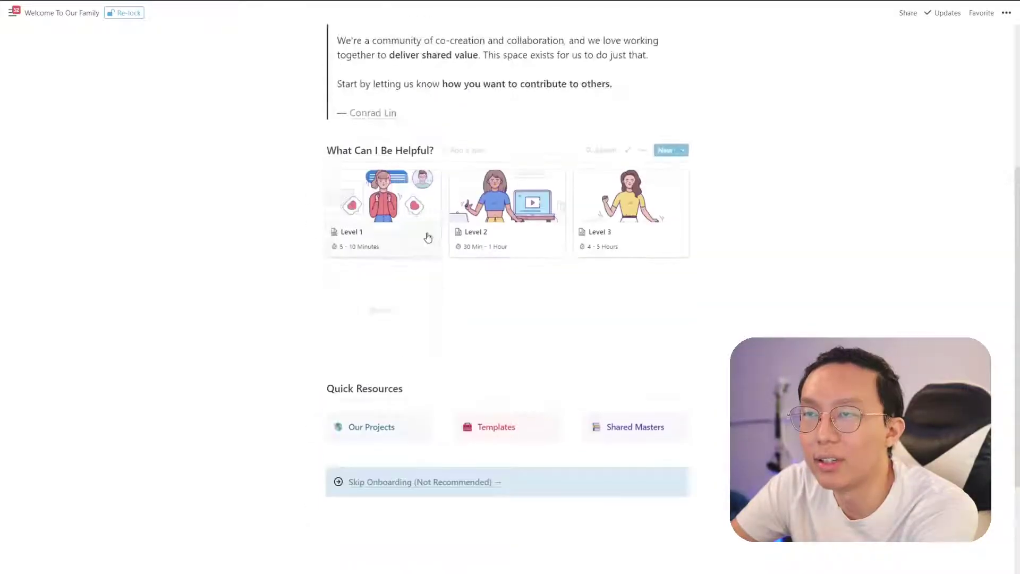
pyautogui.scroll(4, 426, 235)
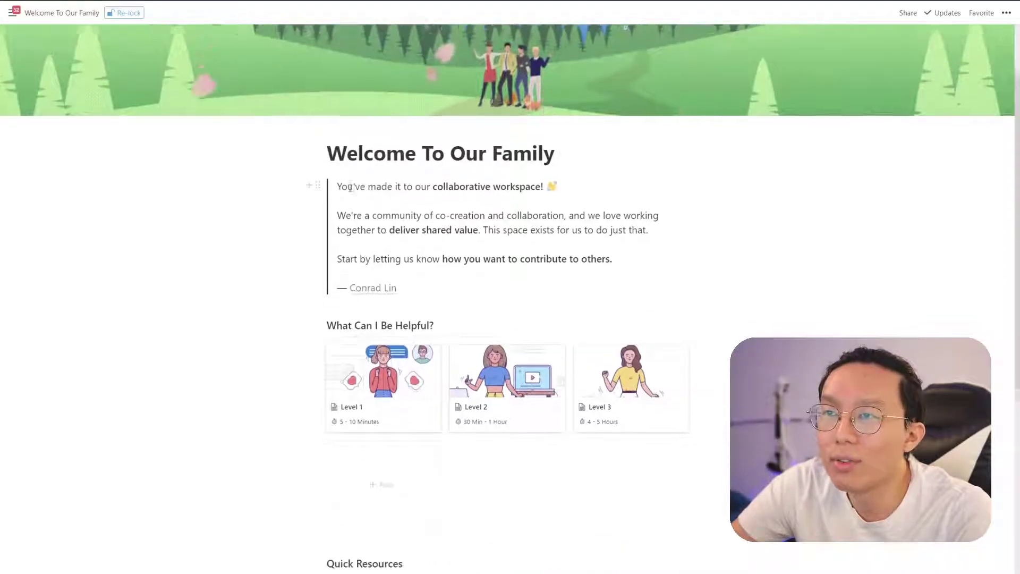
pyautogui.scroll(-4, 366, 197)
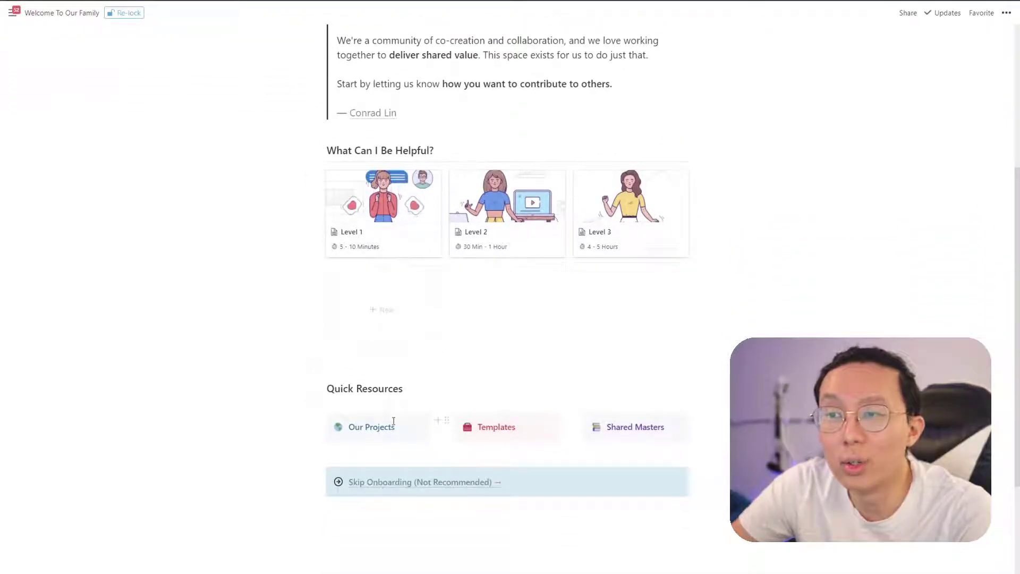
# - Follow the Skip Onboarding link to view the "Welcome To The Family" page, and return to the welcome page
pyautogui.moveTo(393, 421); pyautogui.dragTo(653, 421)
pyautogui.click(547, 478)
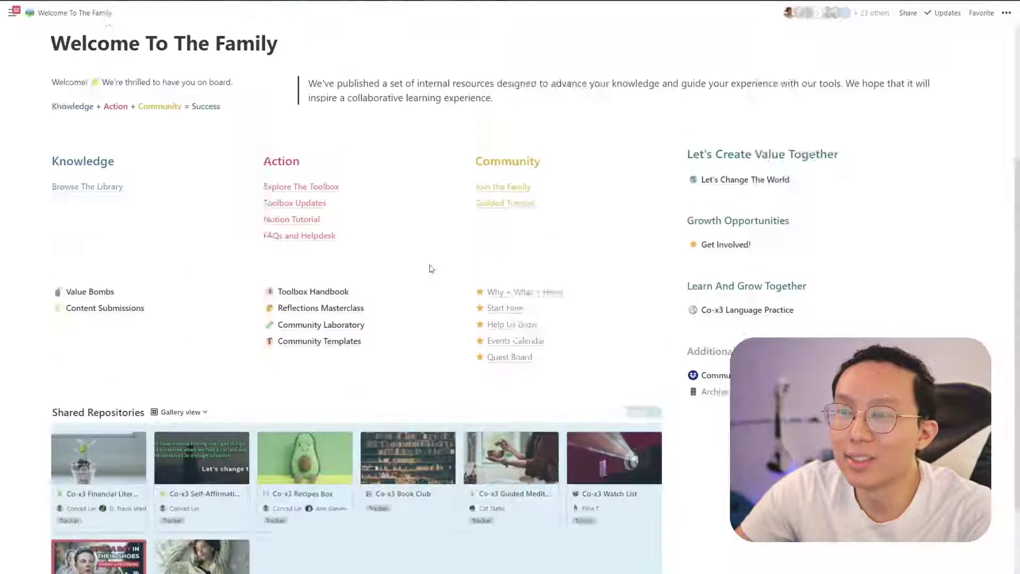
pyautogui.scroll(4, 428, 266)
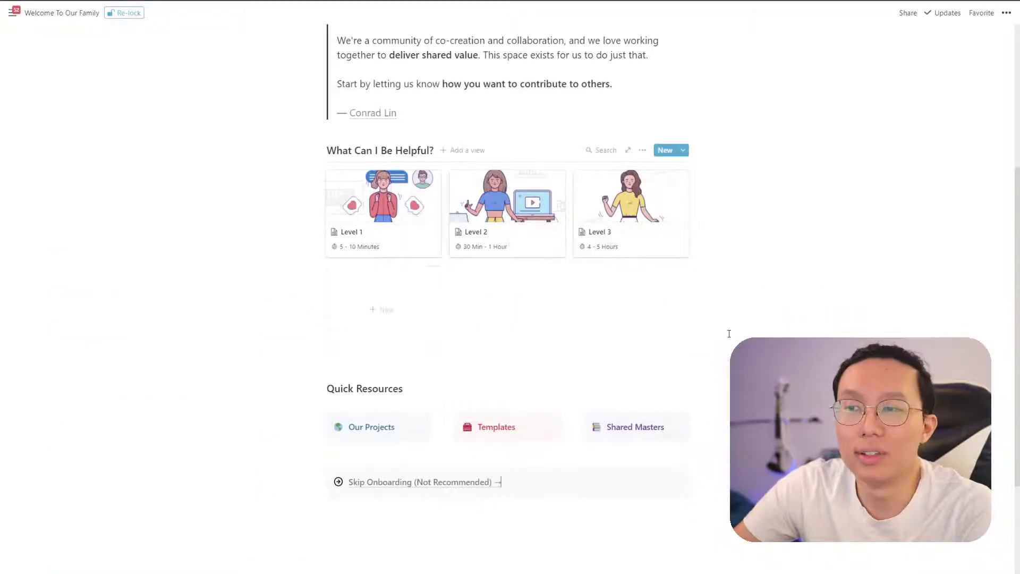
pyautogui.scroll(1, 547, 349)
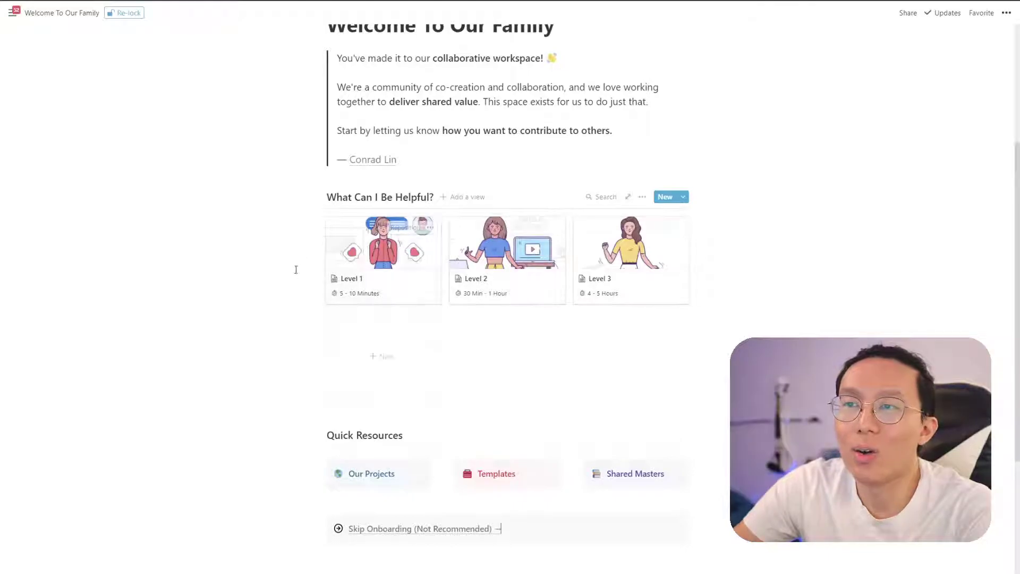
# - Follow the Our Projects quick resource to view the "Let's Change The World" page, and return to look over the welcome page
pyautogui.moveTo(311, 277); pyautogui.dragTo(289, 244)
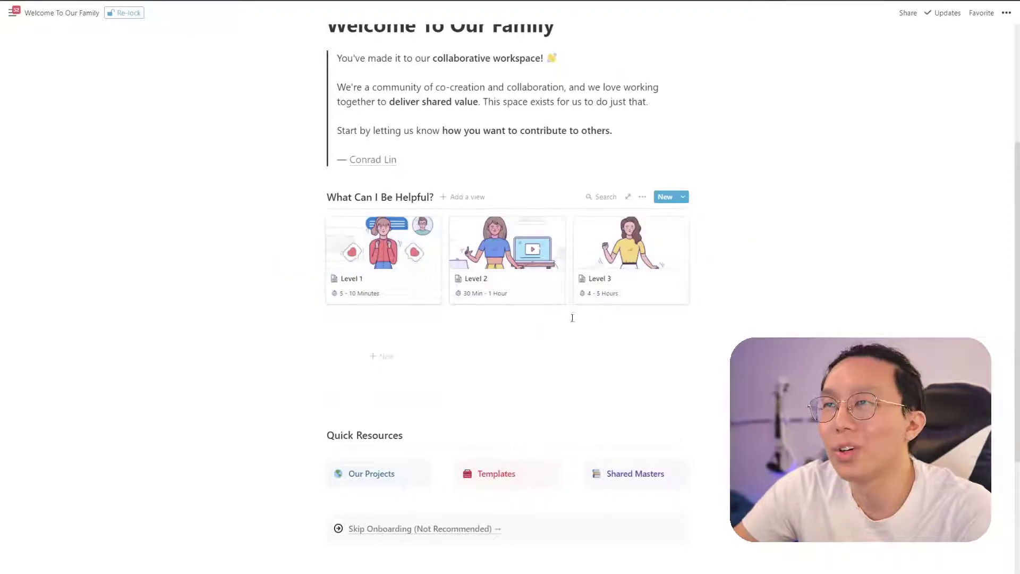
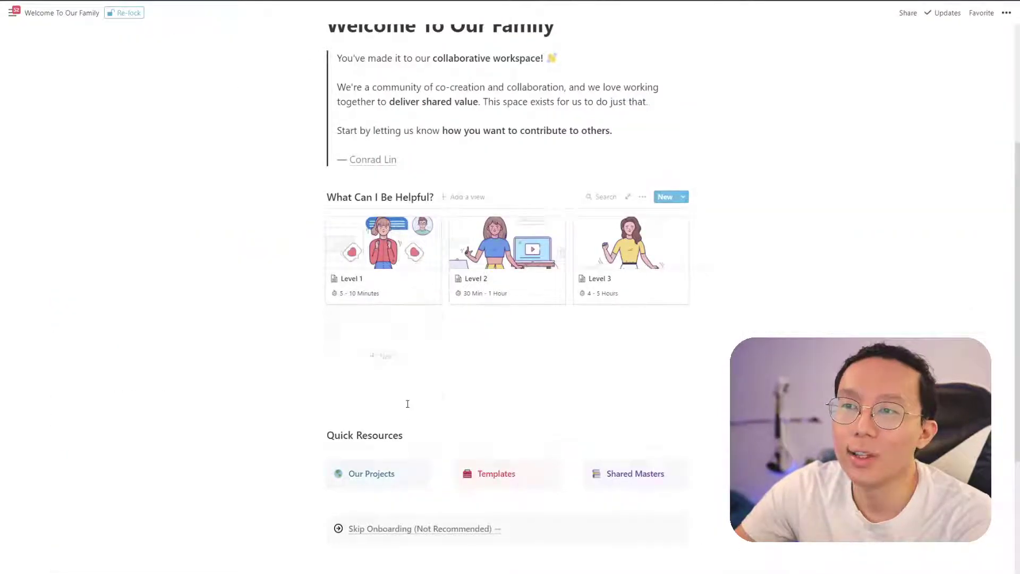
pyautogui.tripleClick(380, 473)
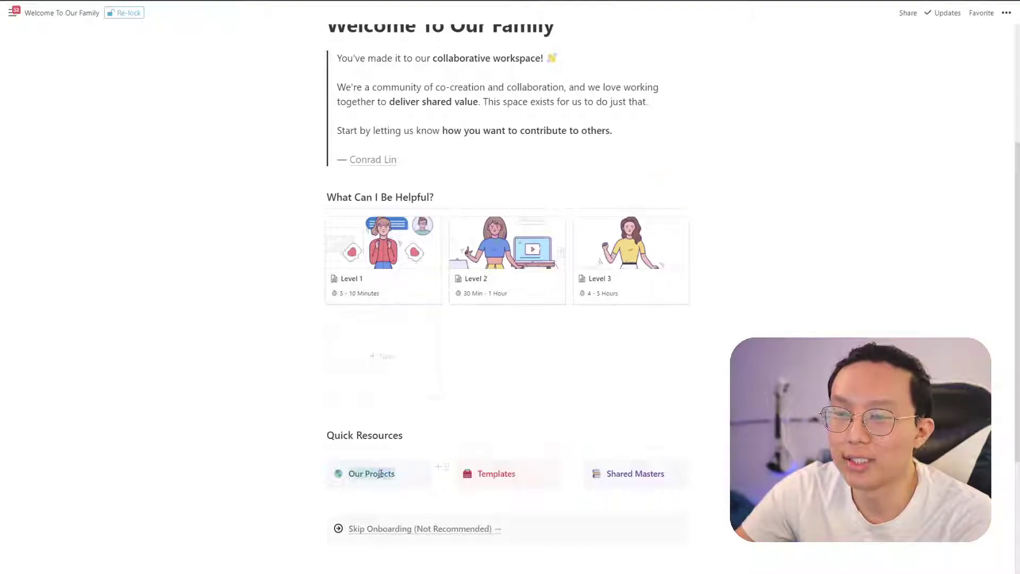
pyautogui.click(457, 507)
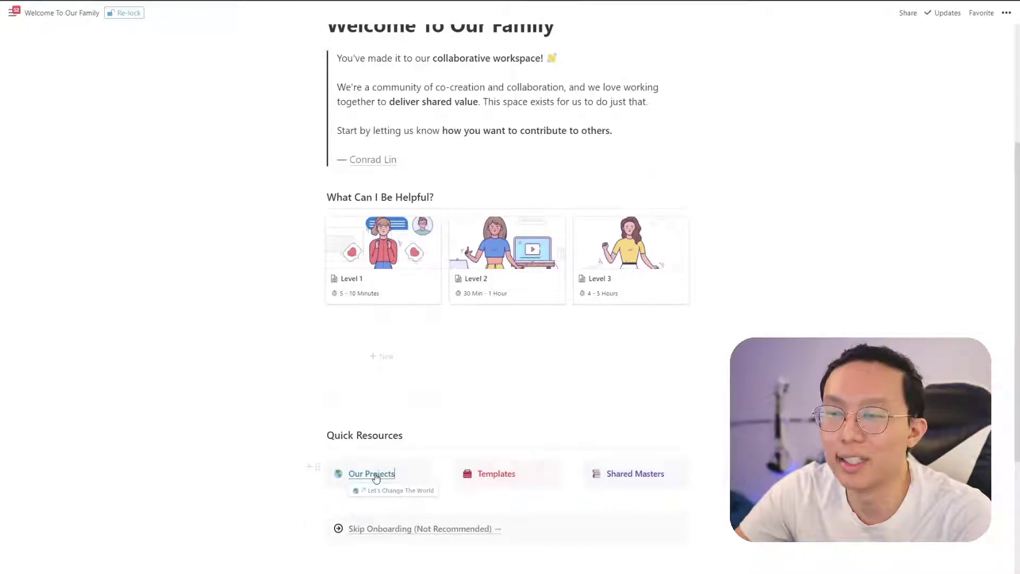
pyautogui.click(392, 475)
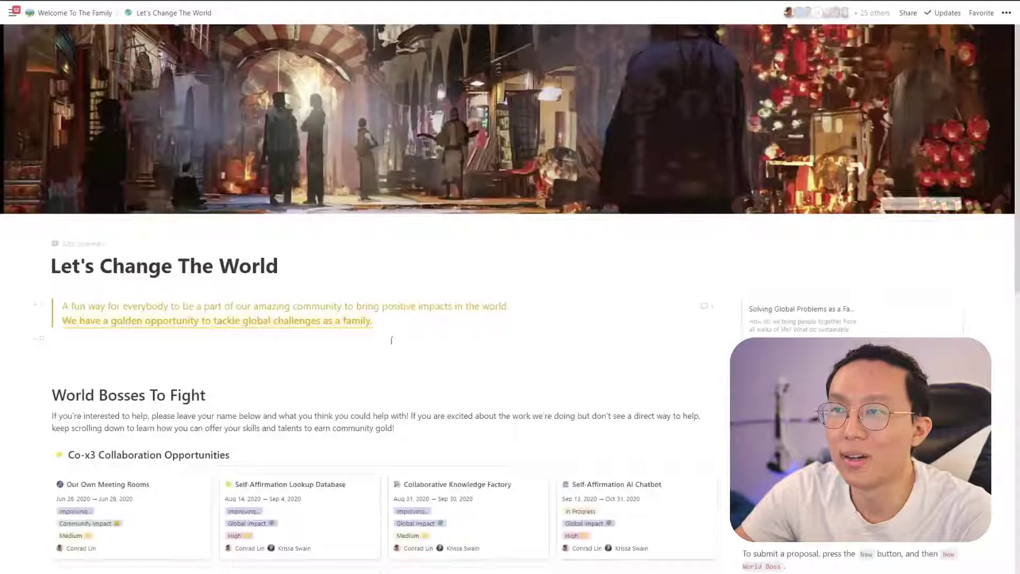
pyautogui.scroll(-5, 425, 367)
pyautogui.scroll(5, 425, 366)
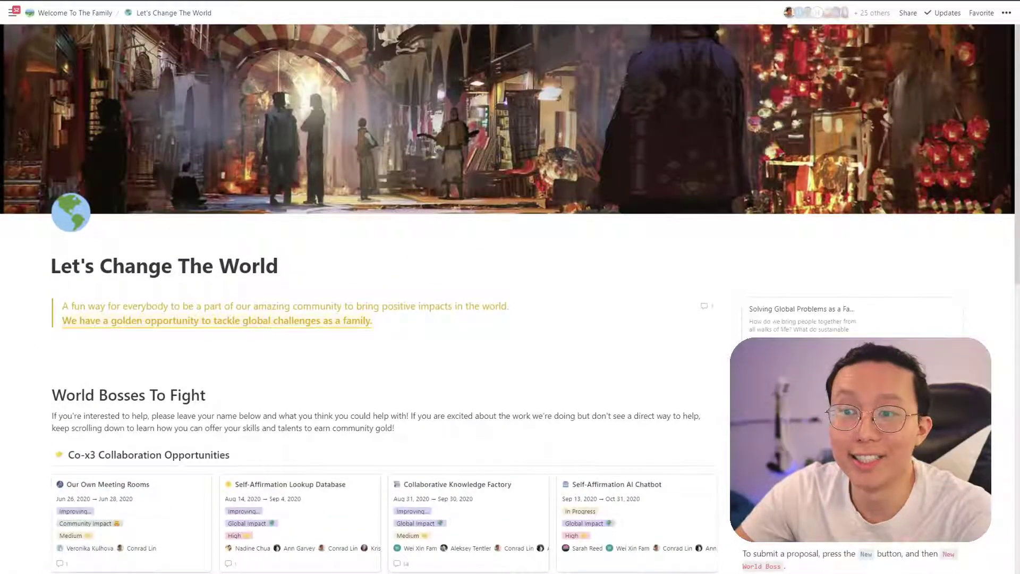
pyautogui.hotkey('ctrl', '[')
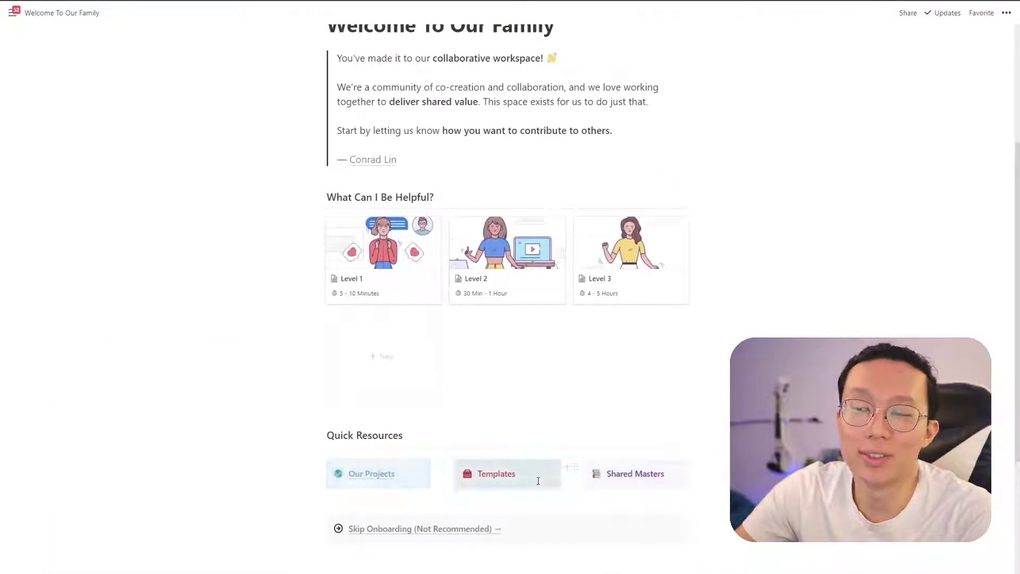
pyautogui.click(537, 479)
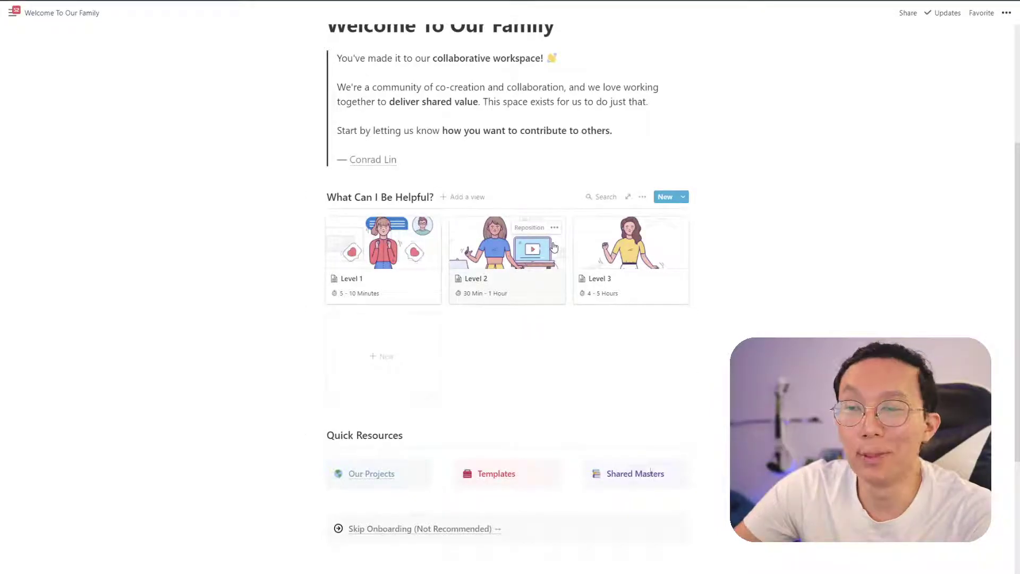
pyautogui.scroll(4, 638, 118)
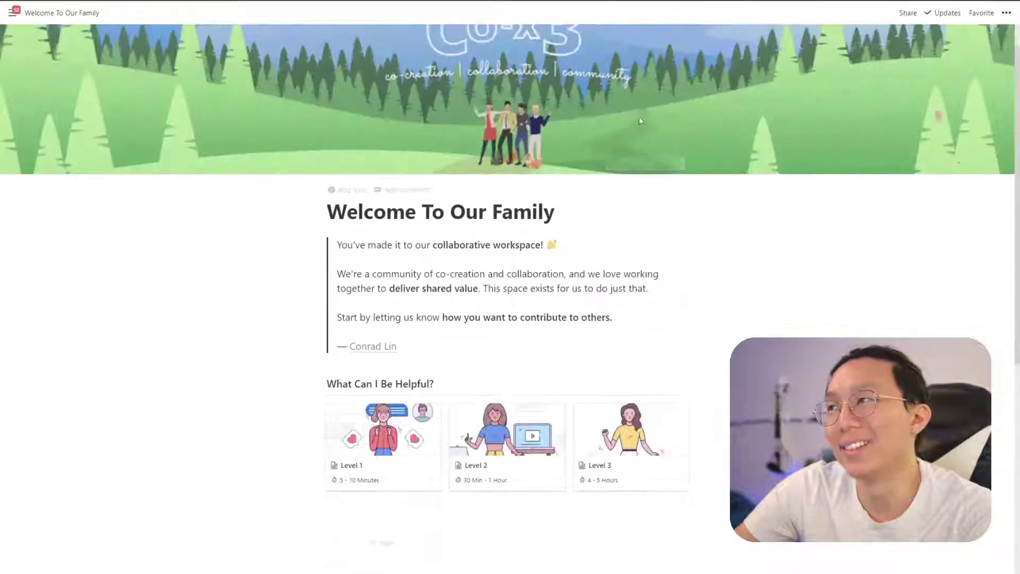
pyautogui.scroll(-3, 676, 140)
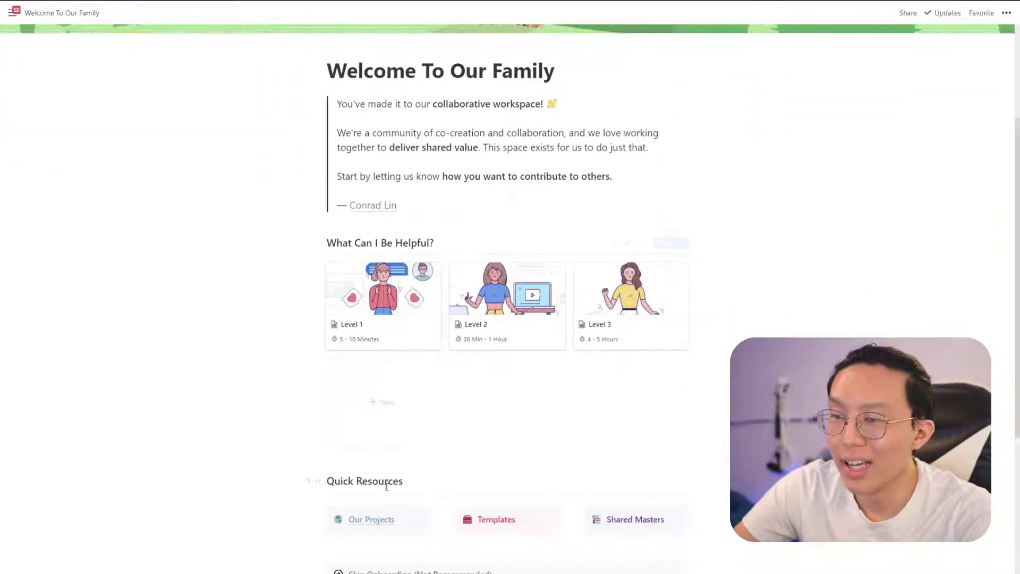
pyautogui.scroll(-2, 386, 486)
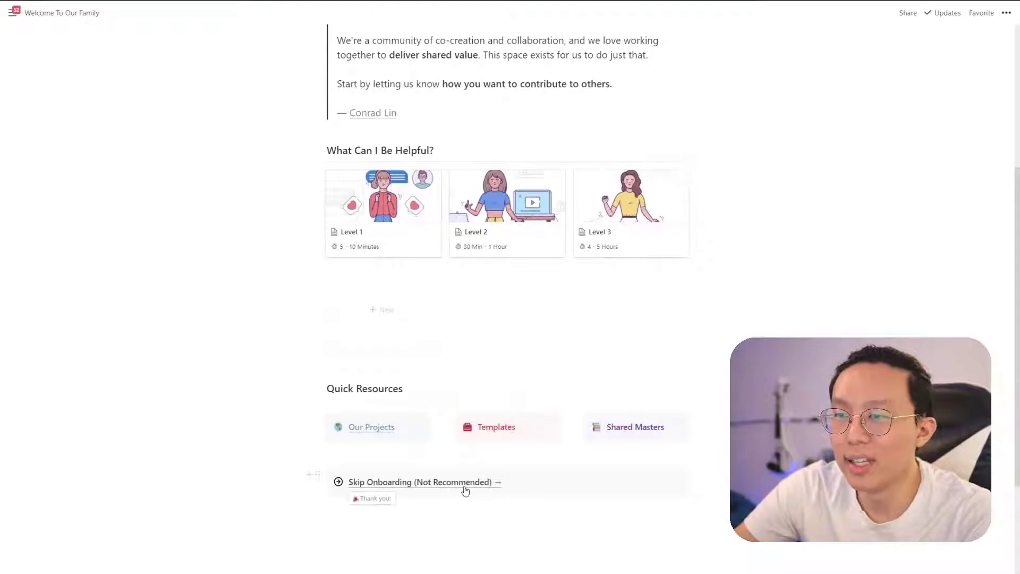
# - Open the "Thank you!" page through Skip Onboarding and add coloured Knowledge, Action and Community headings beneath the success equation
pyautogui.click(464, 484)
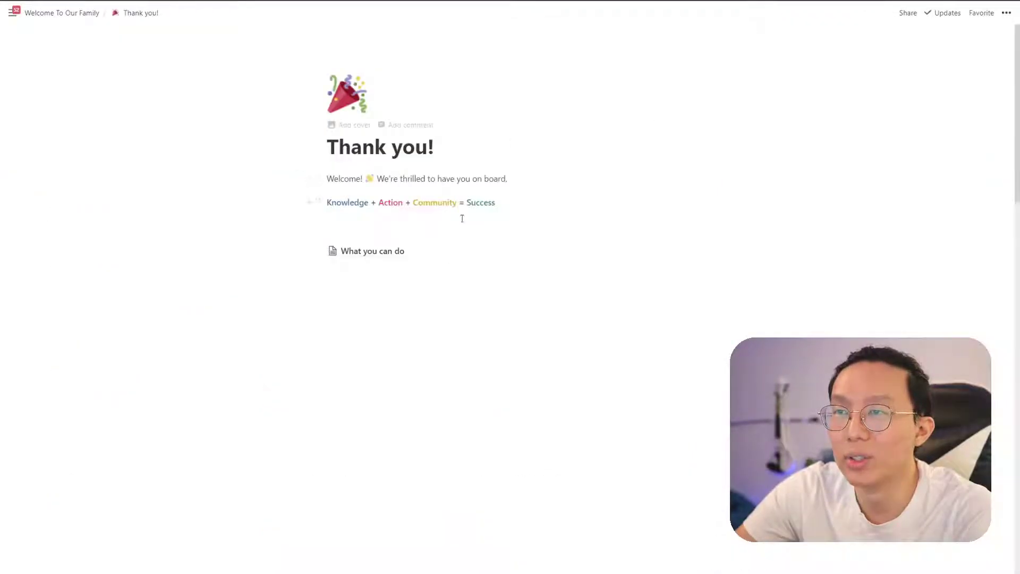
pyautogui.click(463, 218)
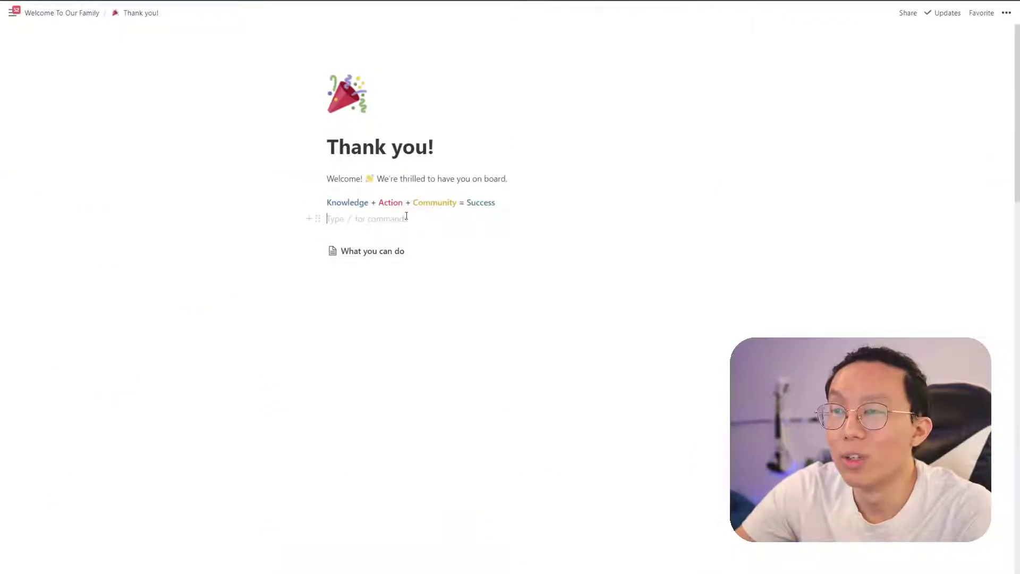
pyautogui.press('Return')
pyautogui.press('Return')
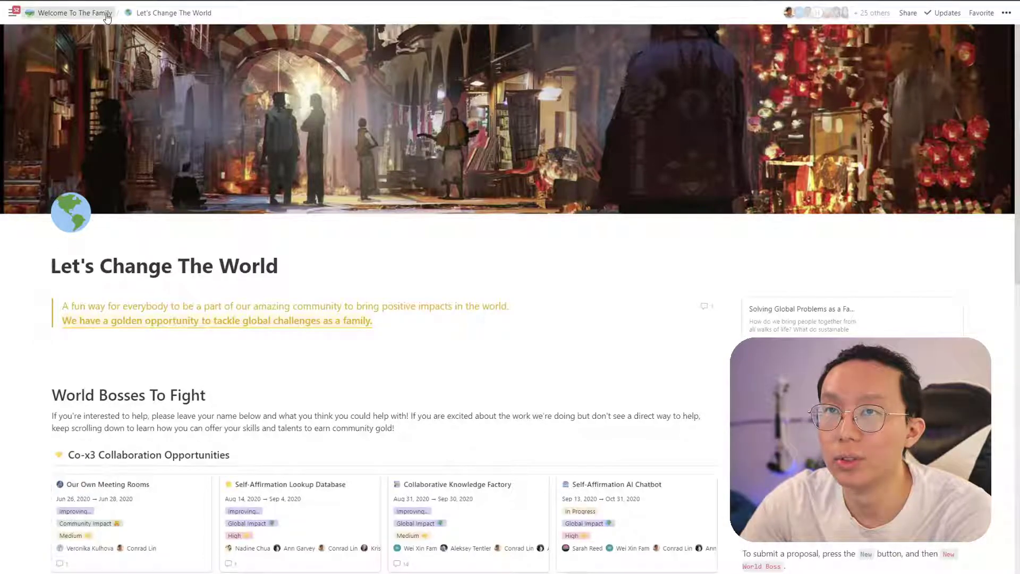
pyautogui.click(74, 13)
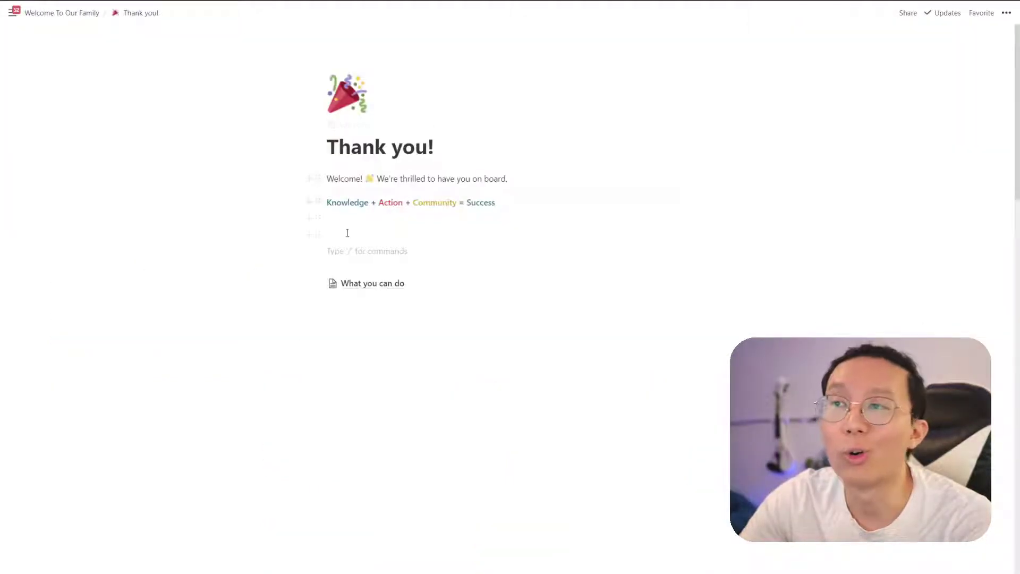
pyautogui.write('Knowledge Action Community')
pyautogui.click(409, 252)
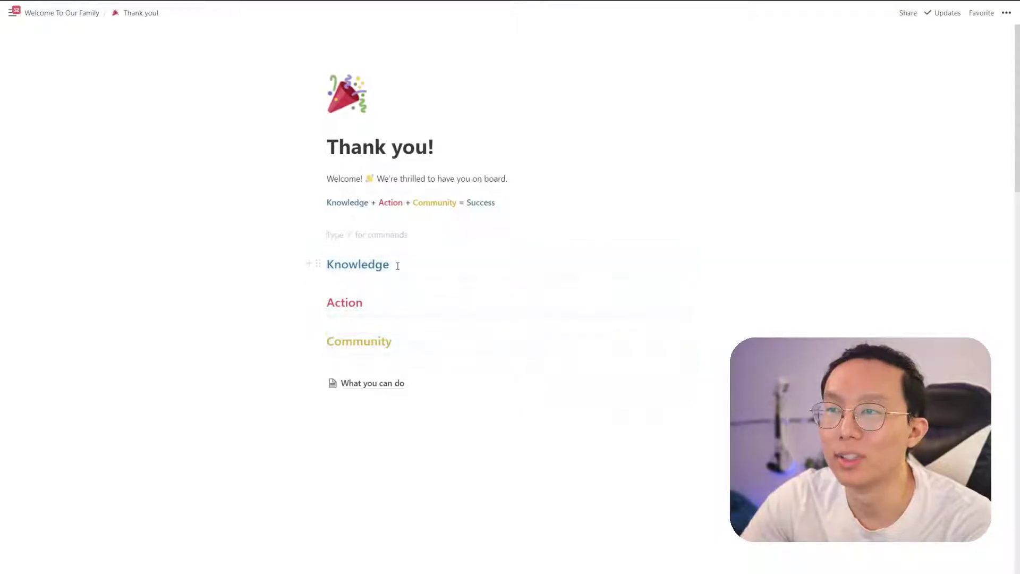
# - Add a large "Backend" heading below the Community section and place the "What you can do" page beside it in a second column
pyautogui.click(360, 366)
pyautogui.press('Return')
pyautogui.press('Return')
pyautogui.press('Return')
pyautogui.write('Backedn')
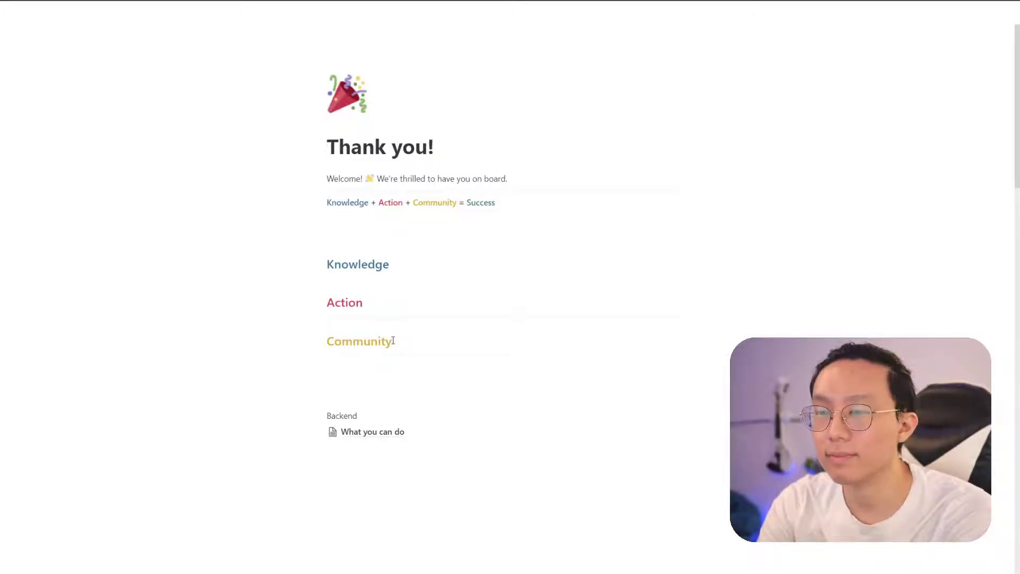
pyautogui.hotkey('ctrl', 'alt', '2')
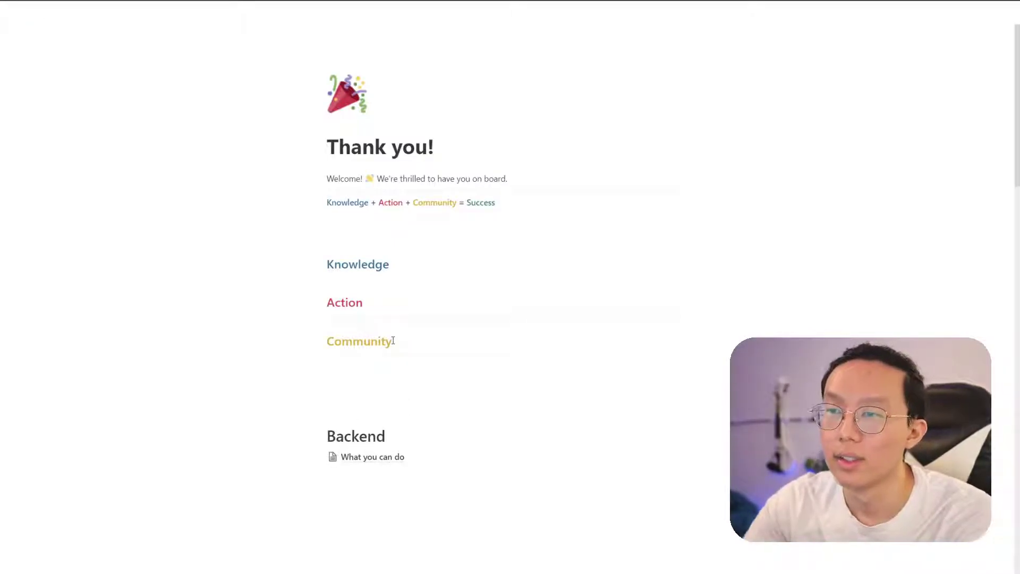
pyautogui.moveTo(318, 458); pyautogui.dragTo(691, 432)
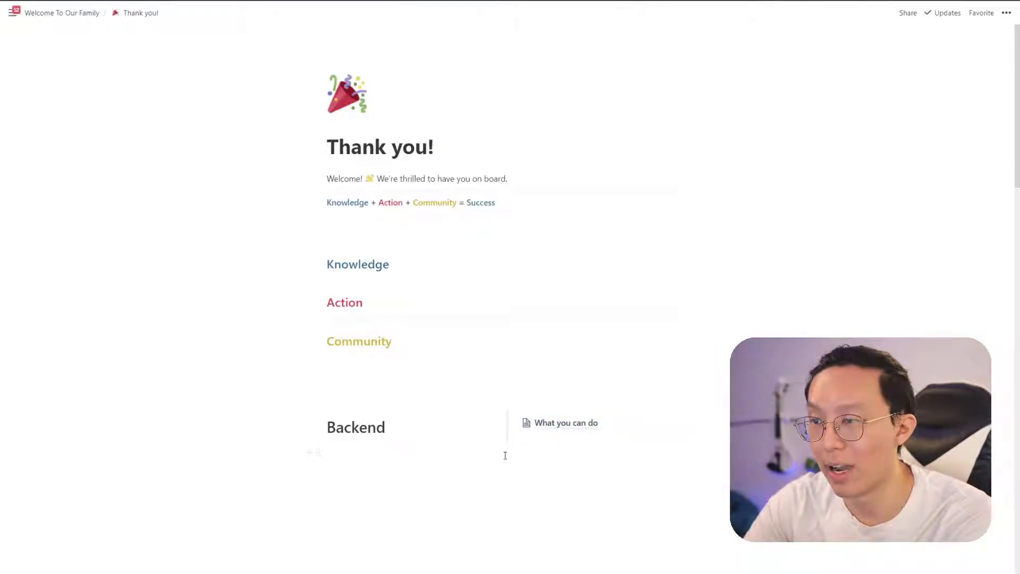
pyautogui.click(478, 442)
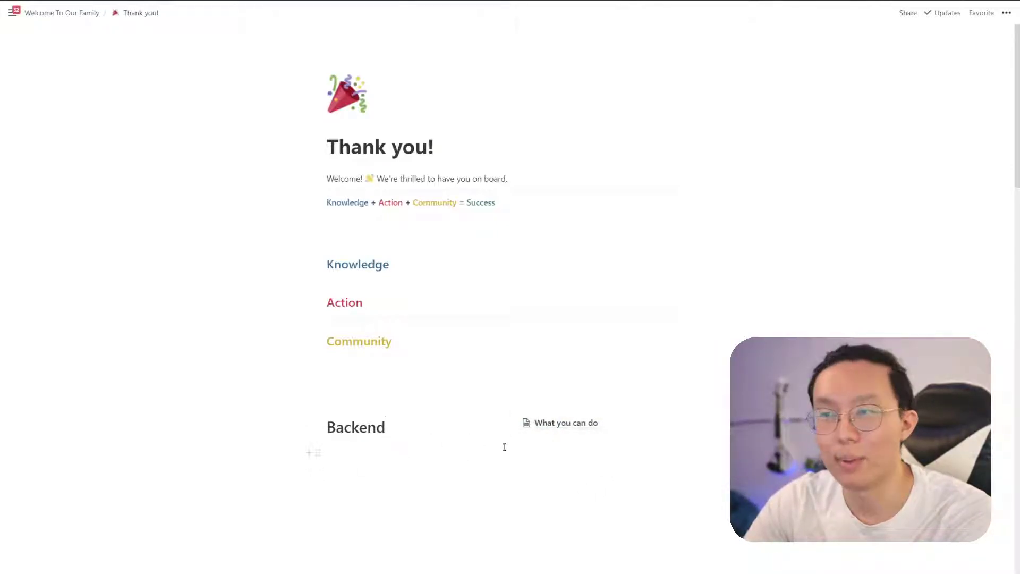
pyautogui.scroll(-1, 586, 422)
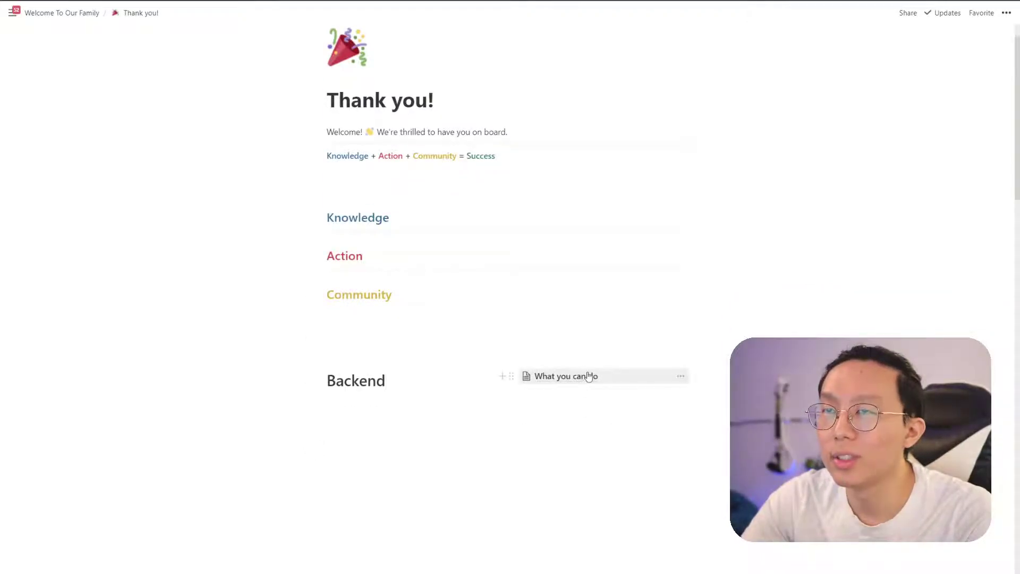
pyautogui.scroll(1, 531, 317)
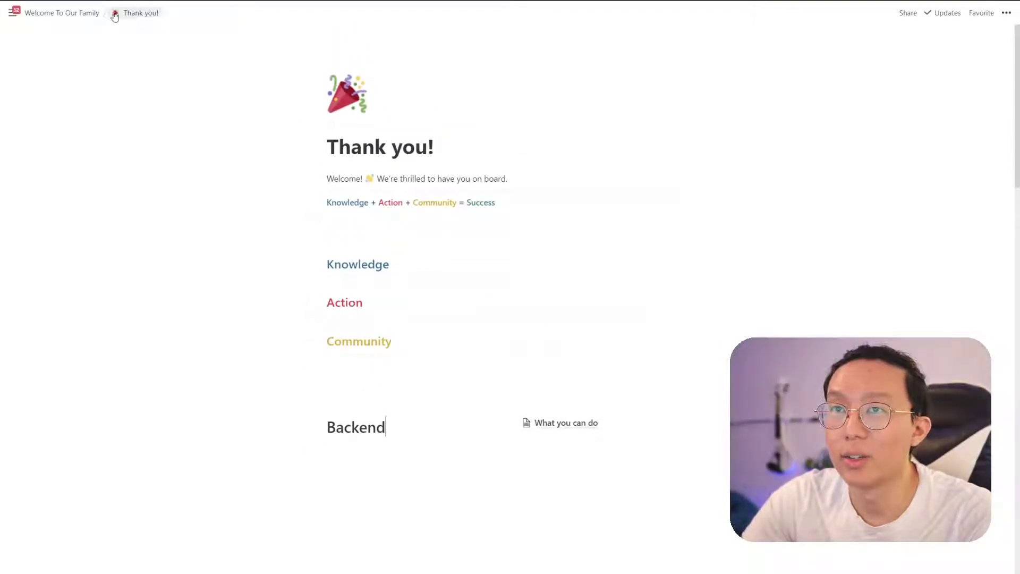
pyautogui.click(80, 13)
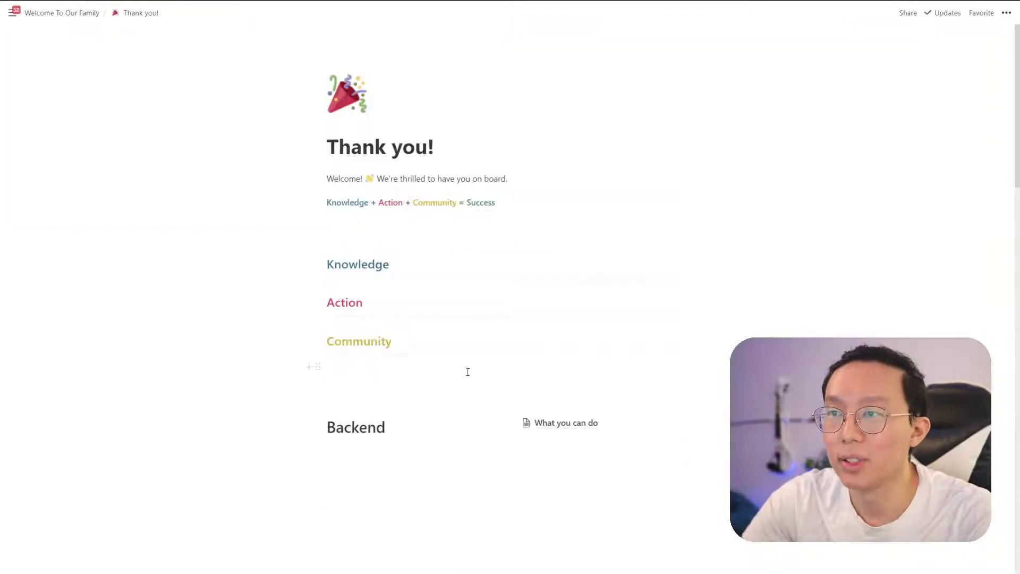
pyautogui.scroll(-3, 467, 371)
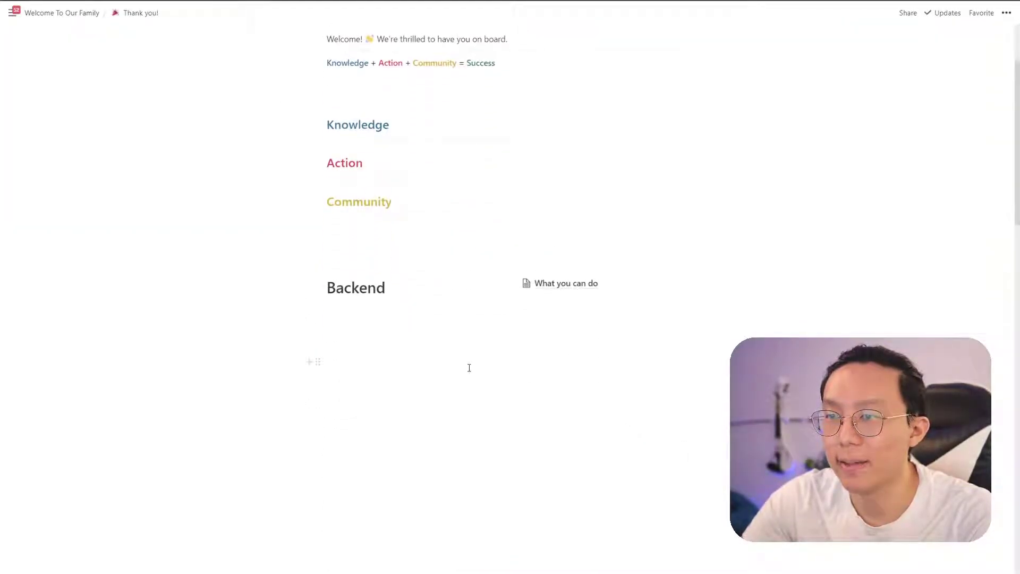
pyautogui.scroll(3, 469, 368)
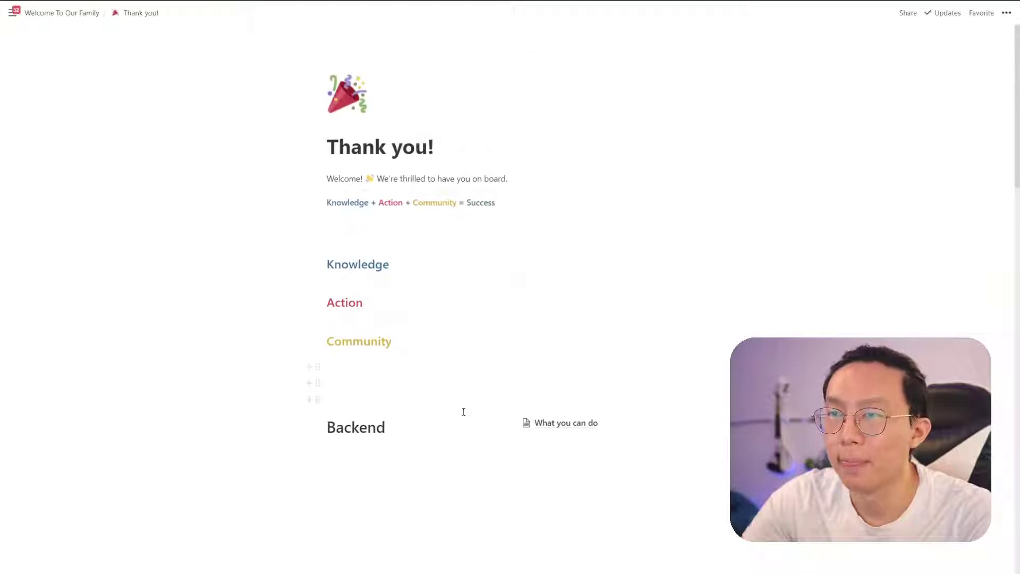
pyautogui.click(500, 452)
pyautogui.write('/')
pyautogui.press('BackSpace')
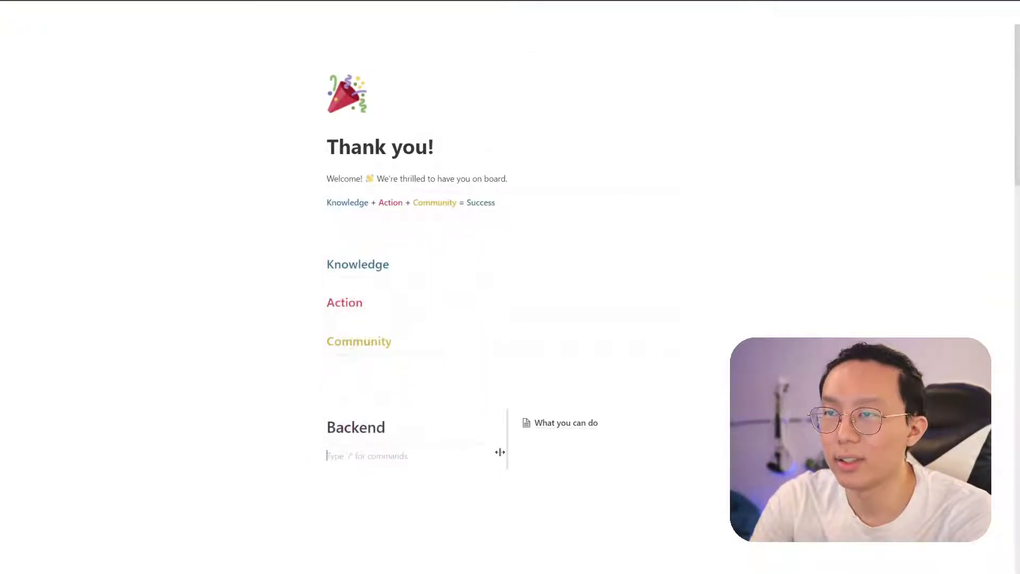
pyautogui.press('Return')
pyautogui.press('BackSpace')
pyautogui.press('BackSpace')
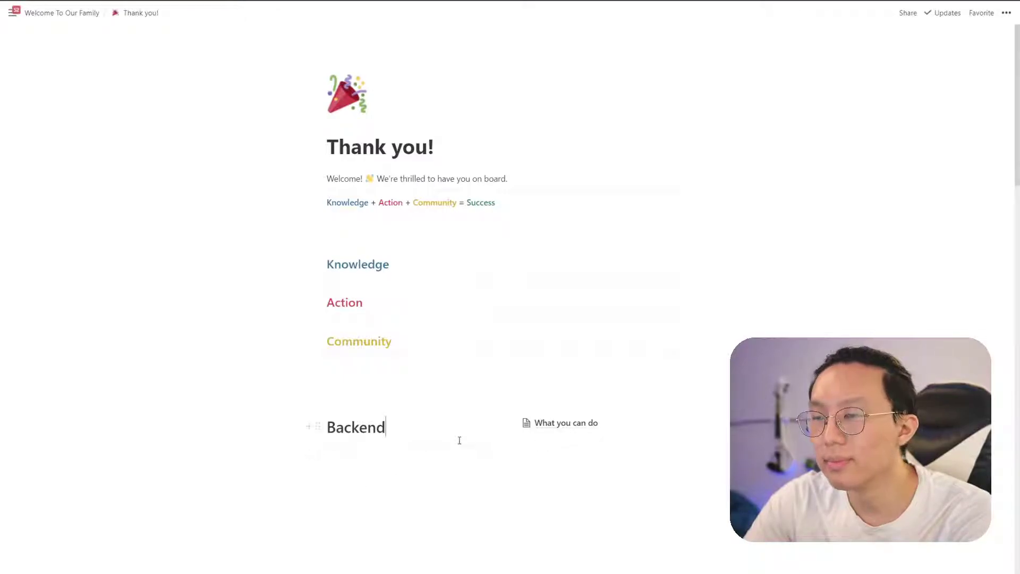
pyautogui.press('Return')
pyautogui.click(425, 396)
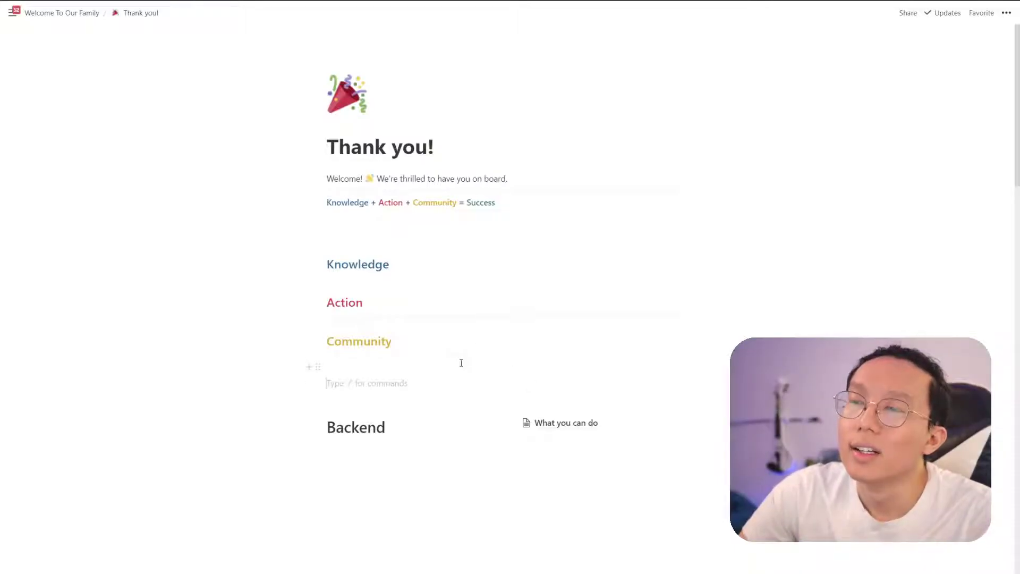
# - Insert a blank block beneath each of the Knowledge, Action and Community headings
pyautogui.moveTo(307, 277); pyautogui.dragTo(308, 280)
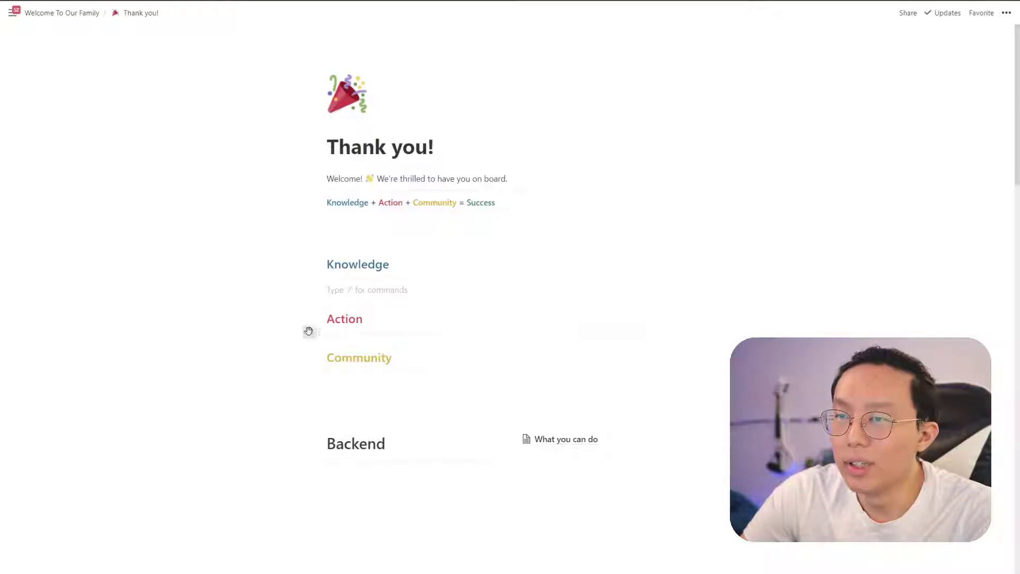
pyautogui.click(306, 330)
pyautogui.press('Escape')
pyautogui.click(313, 384)
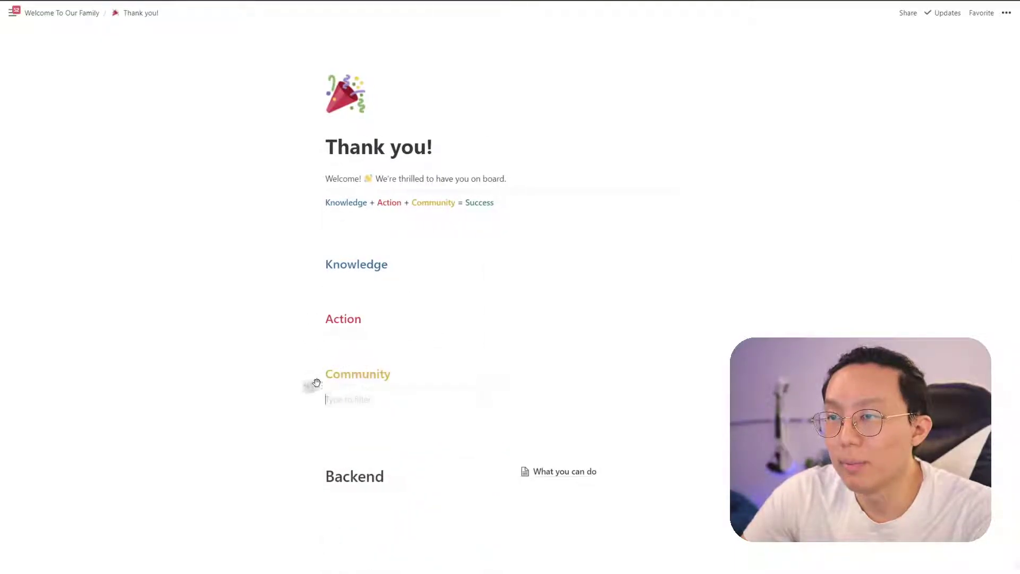
pyautogui.press('Escape')
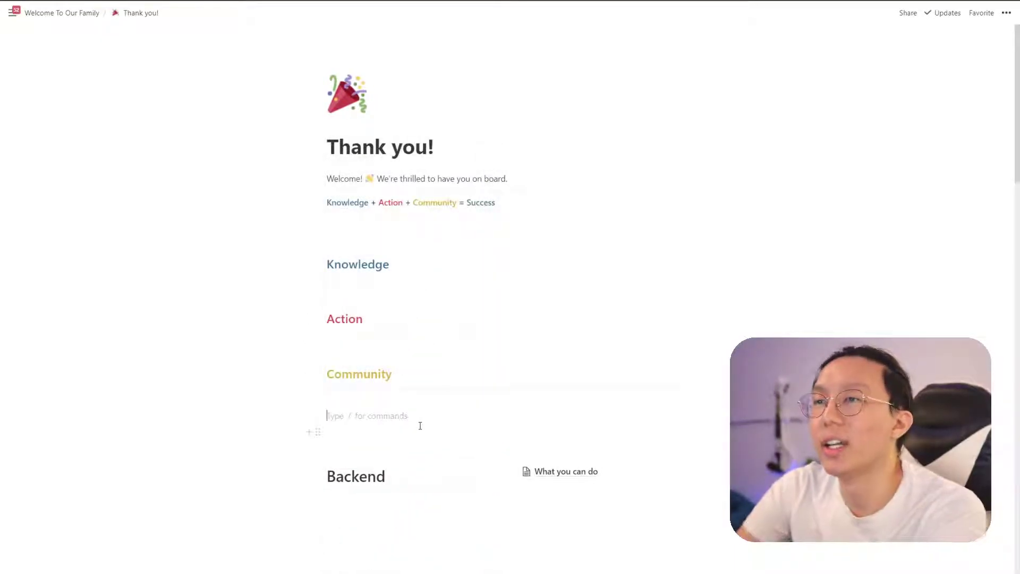
pyautogui.press('Return')
pyautogui.press('Return')
pyautogui.press('BackSpace')
pyautogui.press('BackSpace')
pyautogui.click(433, 419)
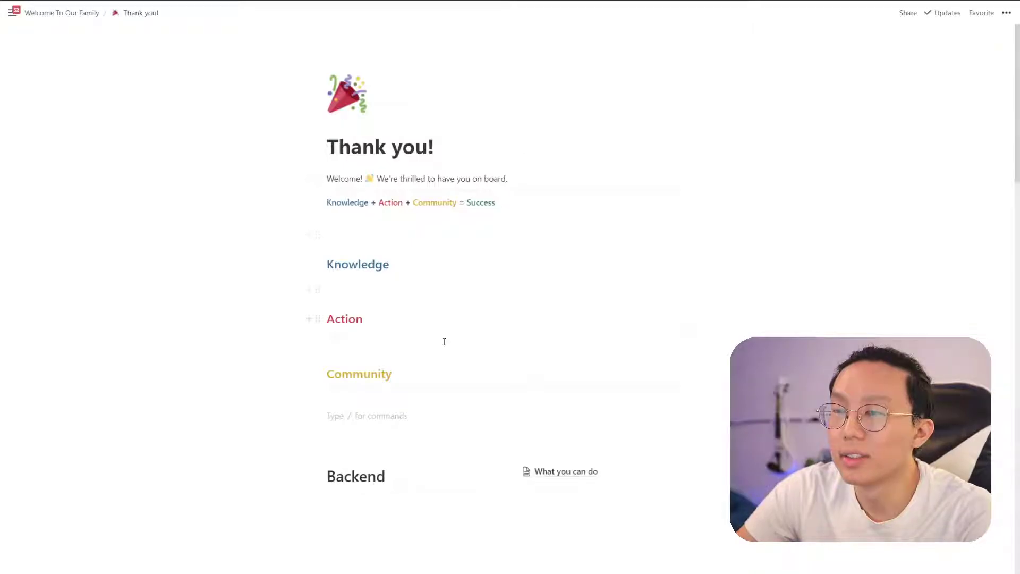
# - Locate the Shared Repositories gallery on the welcome page and prefix the "Thank you!" page title with "(STREAM)"
pyautogui.hotkey('ctrl', '[')
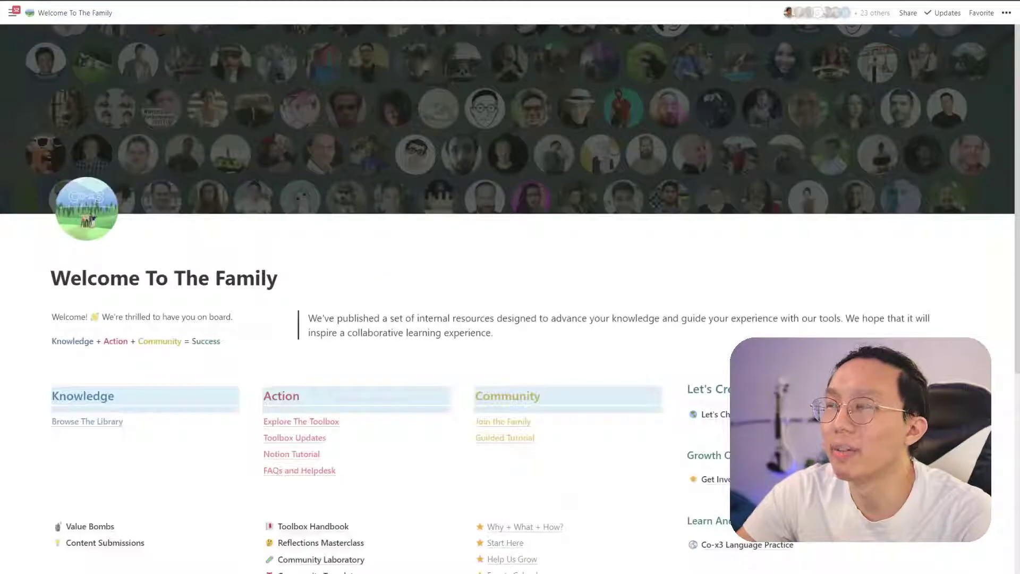
pyautogui.scroll(-6, 528, 182)
pyautogui.scroll(-1, 528, 182)
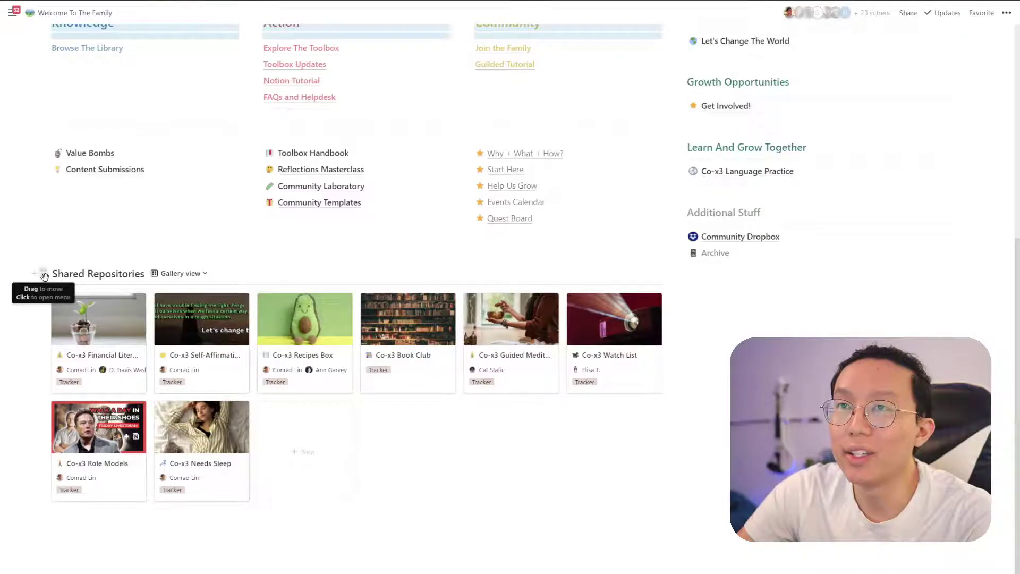
pyautogui.click(44, 276)
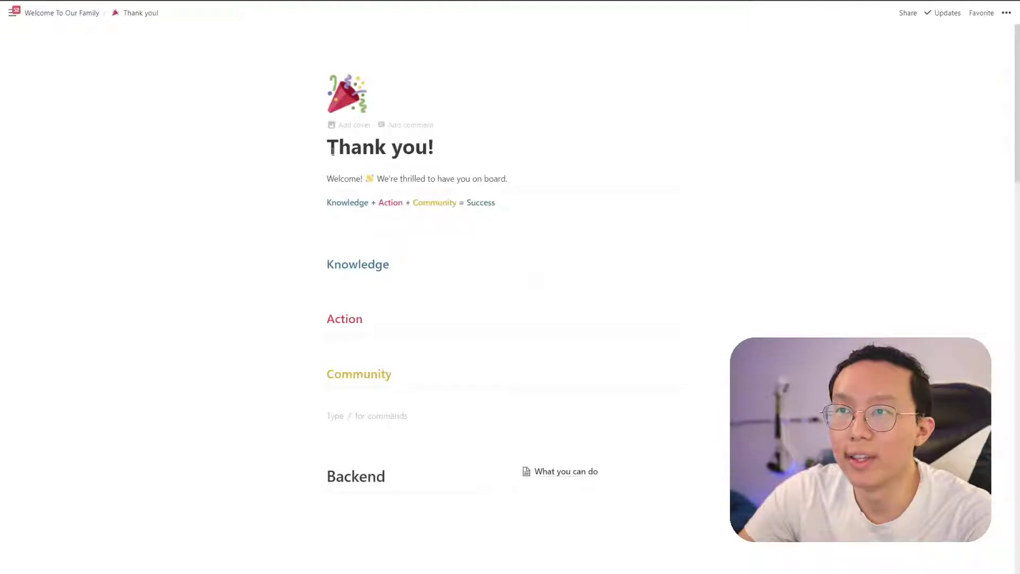
pyautogui.click(333, 151)
pyautogui.write('(STREAM)')
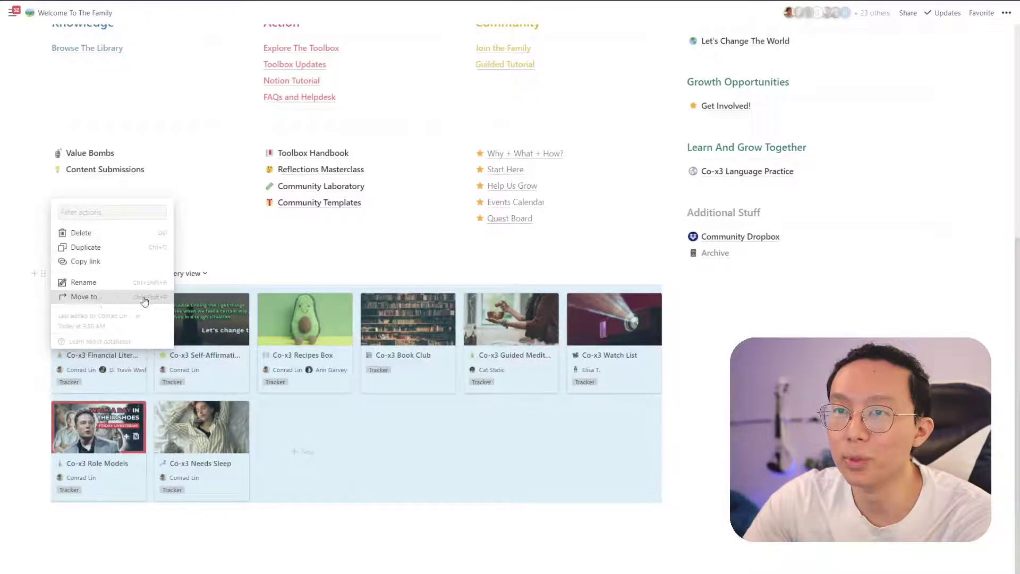
# - Move the Shared Repositories gallery from the welcome page to the "(STREAM) Thank you!" page
pyautogui.click(130, 297)
pyautogui.write('Stream')
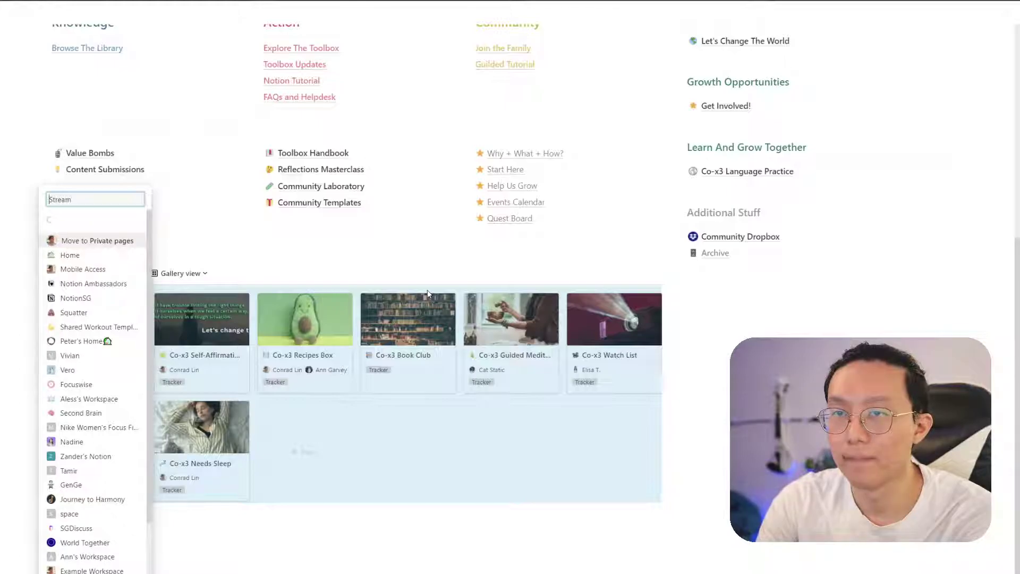
pyautogui.write(') Thank')
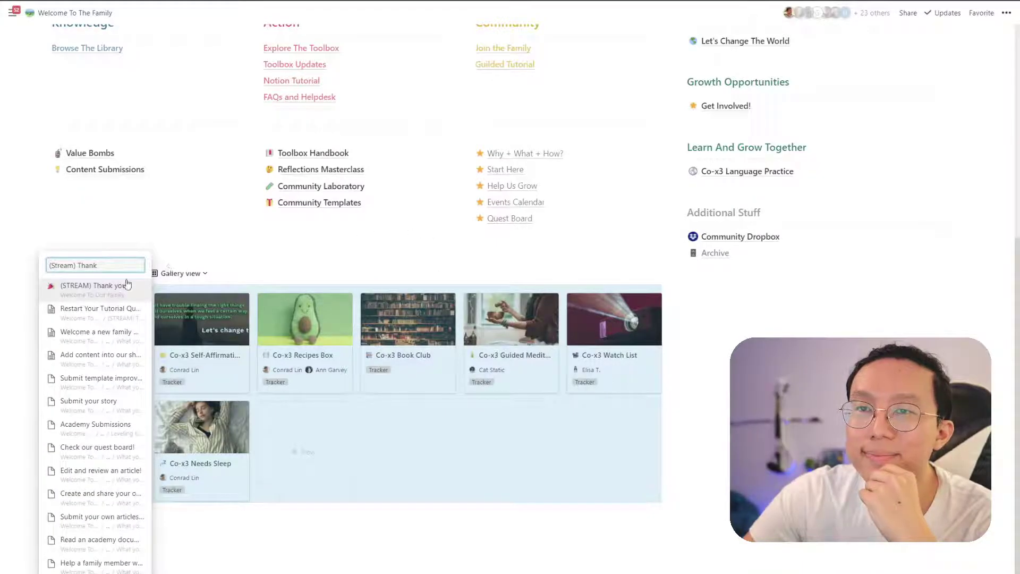
pyautogui.click(95, 287)
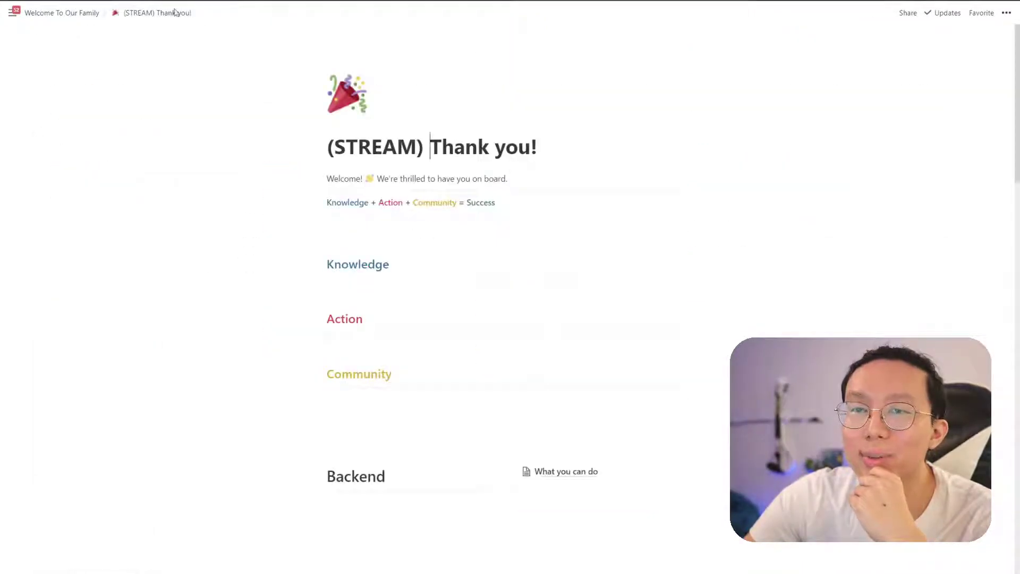
# - Reposition the Shared Repositories gallery from the end of the page to directly beneath the Community section, with a blank block above it
pyautogui.scroll(-5, 502, 415)
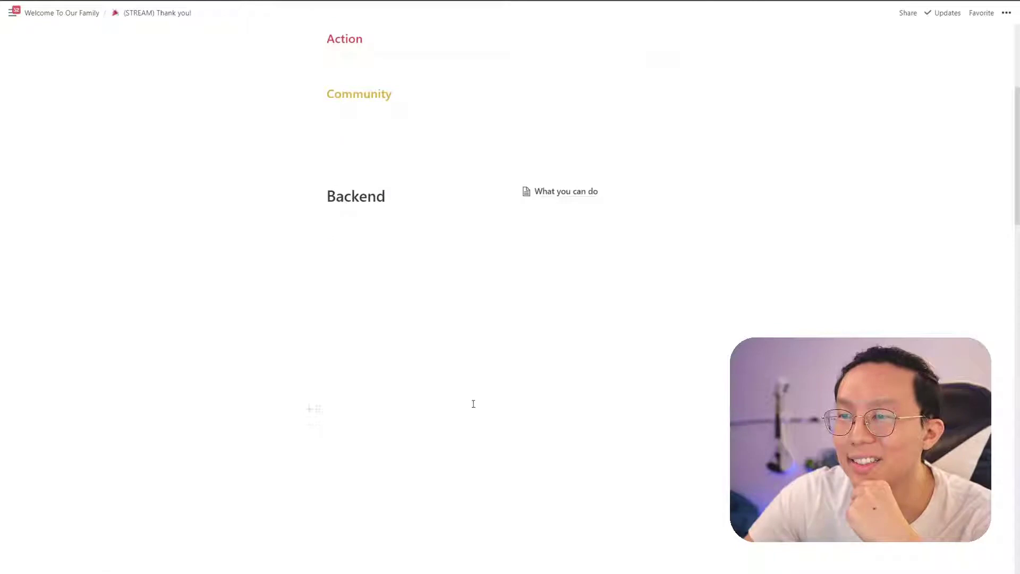
pyautogui.scroll(-10, 744, 296)
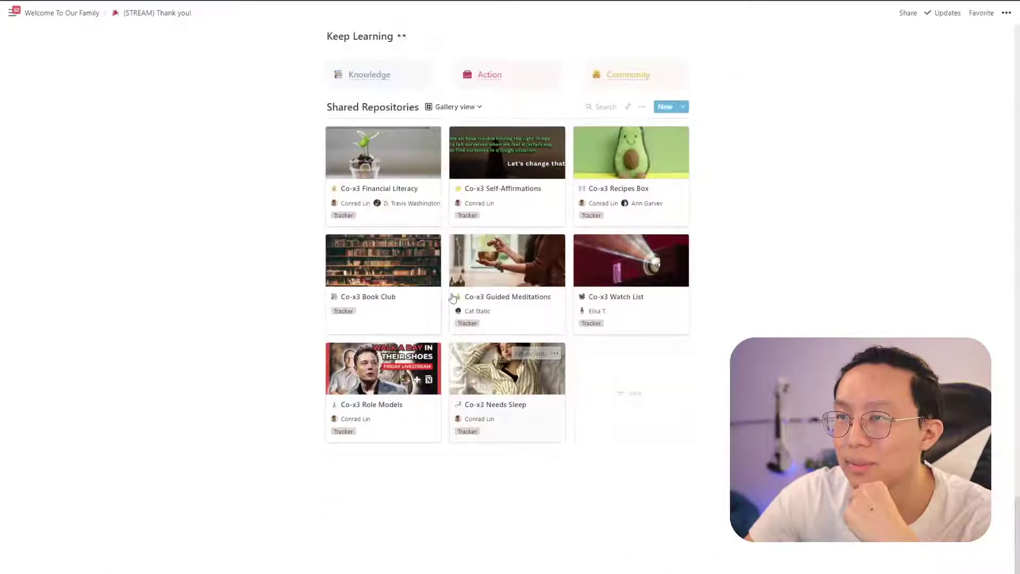
pyautogui.moveTo(312, 106); pyautogui.dragTo(338, 5)
pyautogui.moveTo(403, 62); pyautogui.dragTo(370, 415)
pyautogui.scroll(-2, 373, 310)
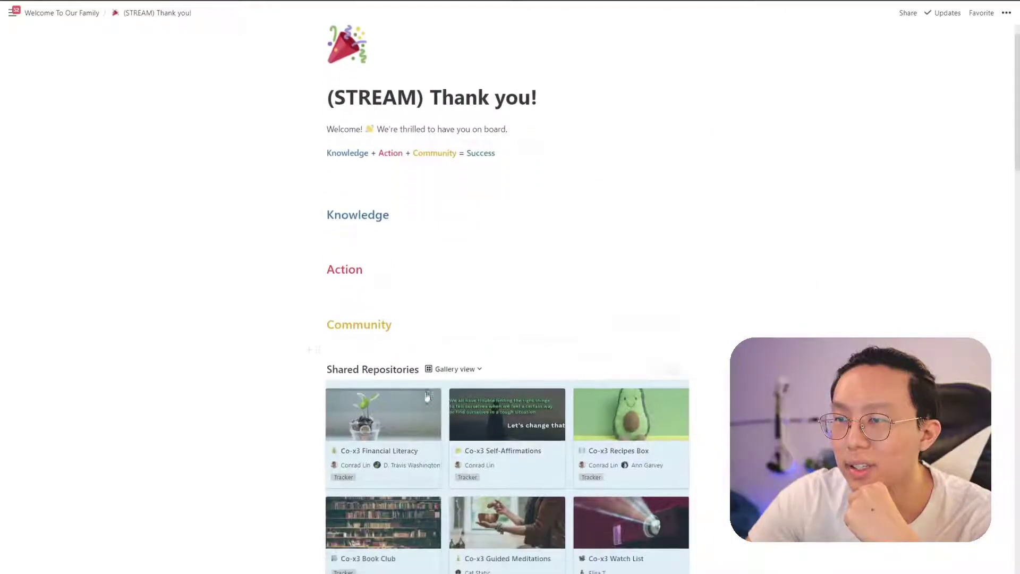
pyautogui.click(374, 308)
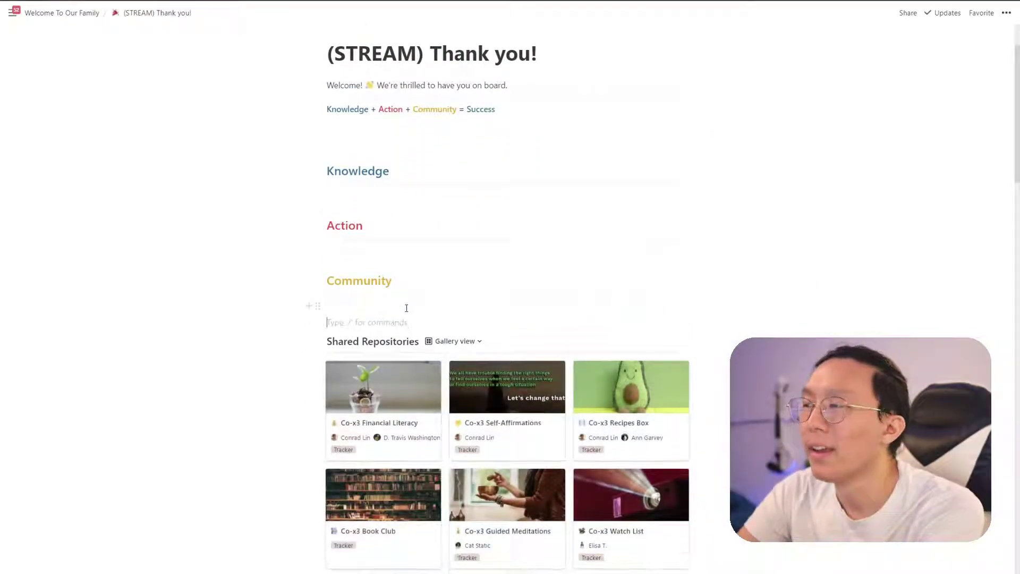
# - Move the circular portrait image from the tutorial thank-you section to directly beneath the page title
pyautogui.scroll(-4, 512, 334)
pyautogui.scroll(-14, 512, 333)
pyautogui.scroll(-16, 433, 404)
pyautogui.scroll(2, 274, 248)
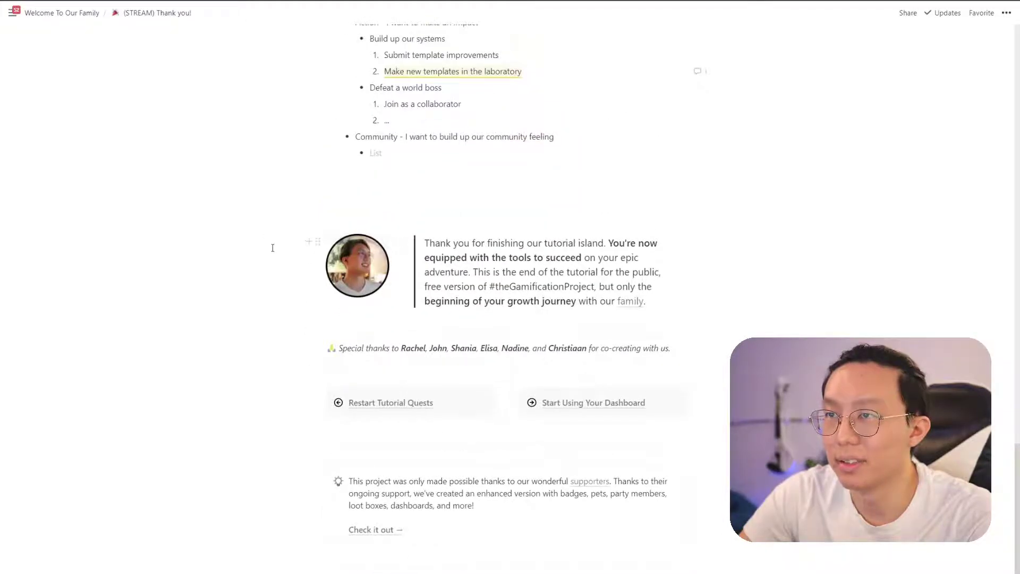
pyautogui.moveTo(358, 266); pyautogui.dragTo(440, 174)
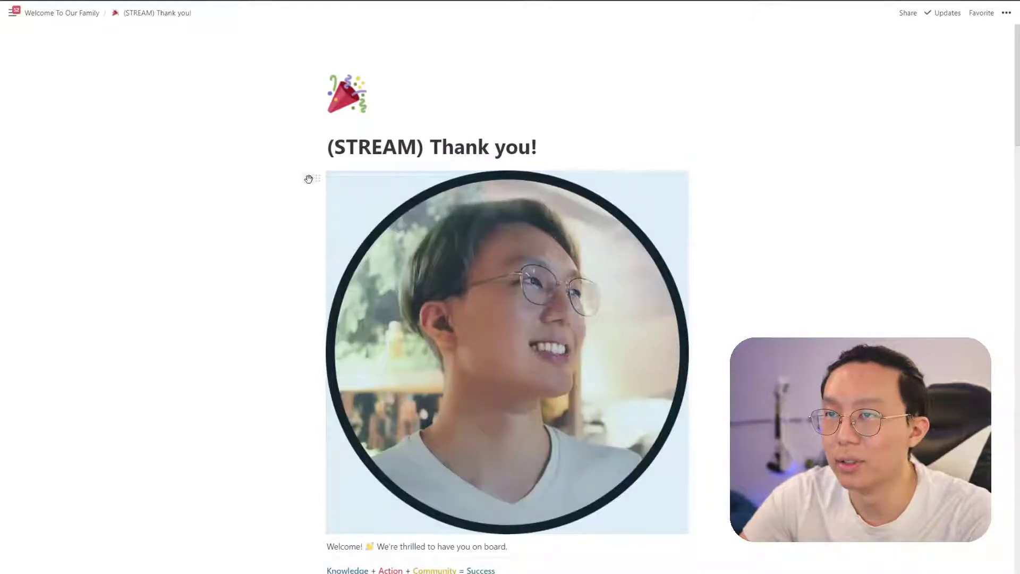
# - Place the welcome line and success equation in a column beside the portrait, and narrow the portrait's column to a small size
pyautogui.click(308, 179)
pyautogui.click(326, 546)
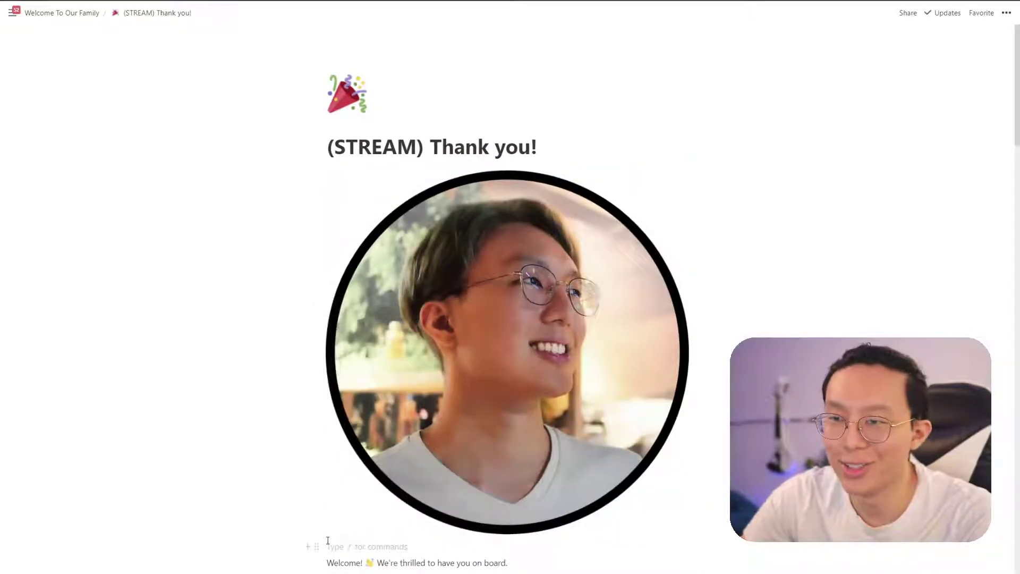
pyautogui.press('BackSpace')
pyautogui.moveTo(327, 552); pyautogui.dragTo(754, 310)
pyautogui.moveTo(489, 251); pyautogui.dragTo(439, 227)
pyautogui.scroll(1, 444, 261)
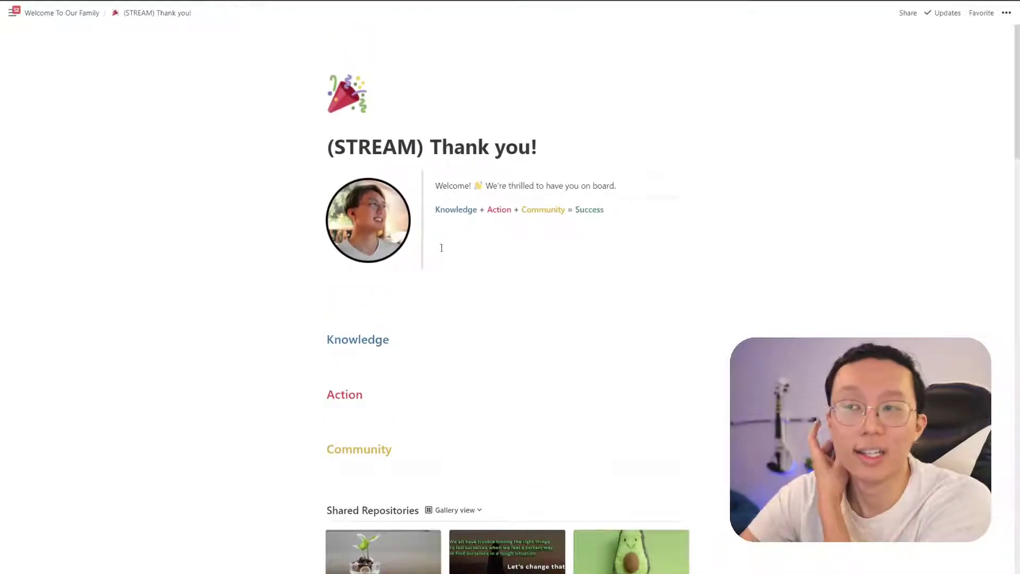
pyautogui.moveTo(424, 246); pyautogui.dragTo(402, 231)
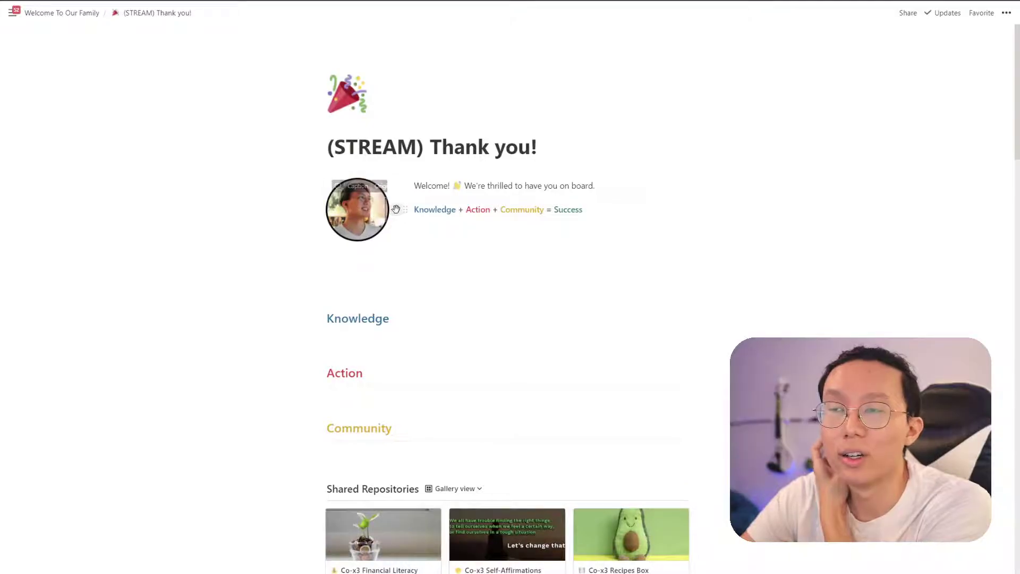
# - Remove the "(STREAM)" prefix from the page title and turn the welcome line beside the portrait into a quote block
pyautogui.moveTo(428, 154); pyautogui.dragTo(326, 150)
pyautogui.press('BackSpace')
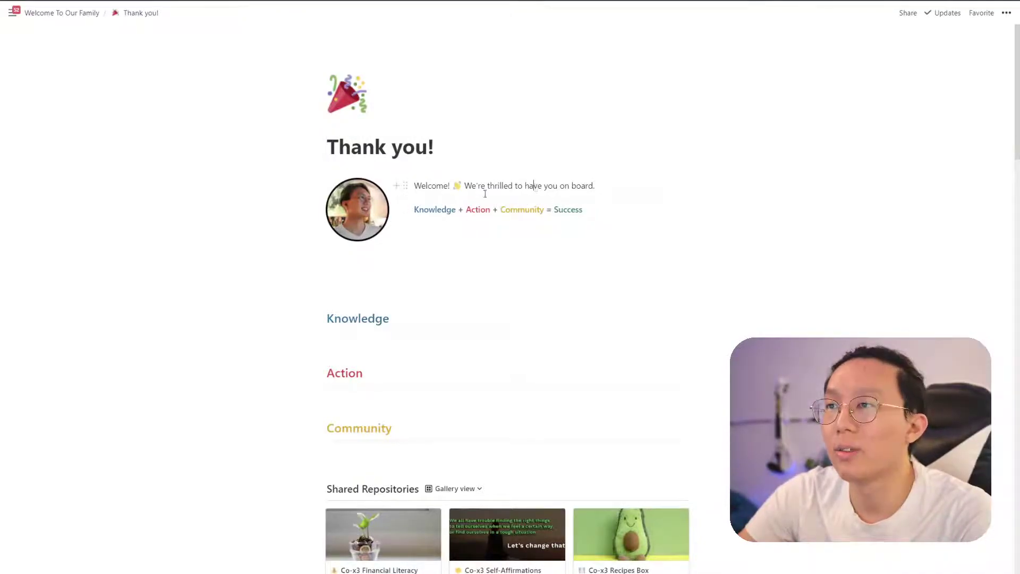
pyautogui.write('"')
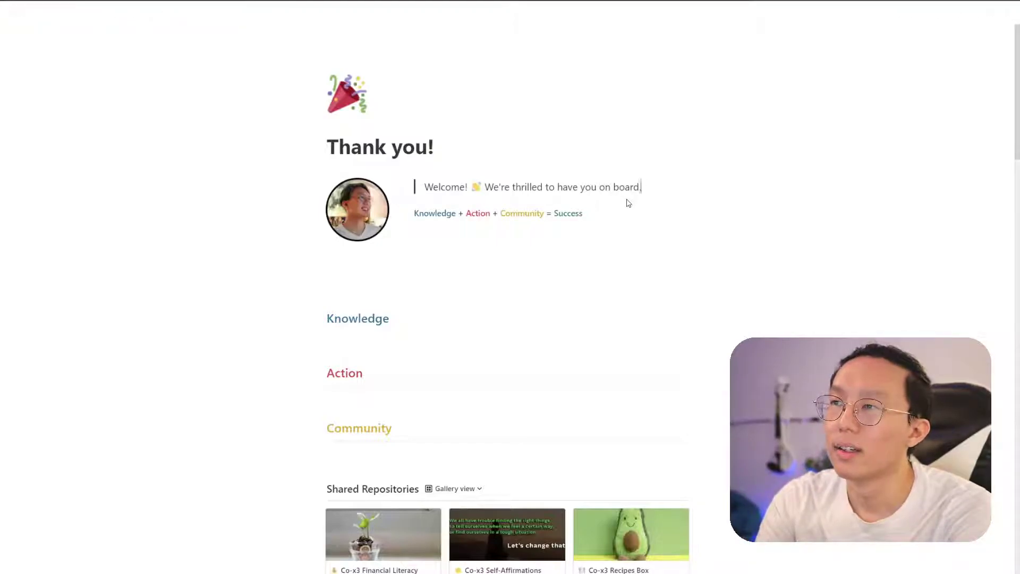
# - Delete the extra blank block above the Knowledge heading
pyautogui.click(418, 302)
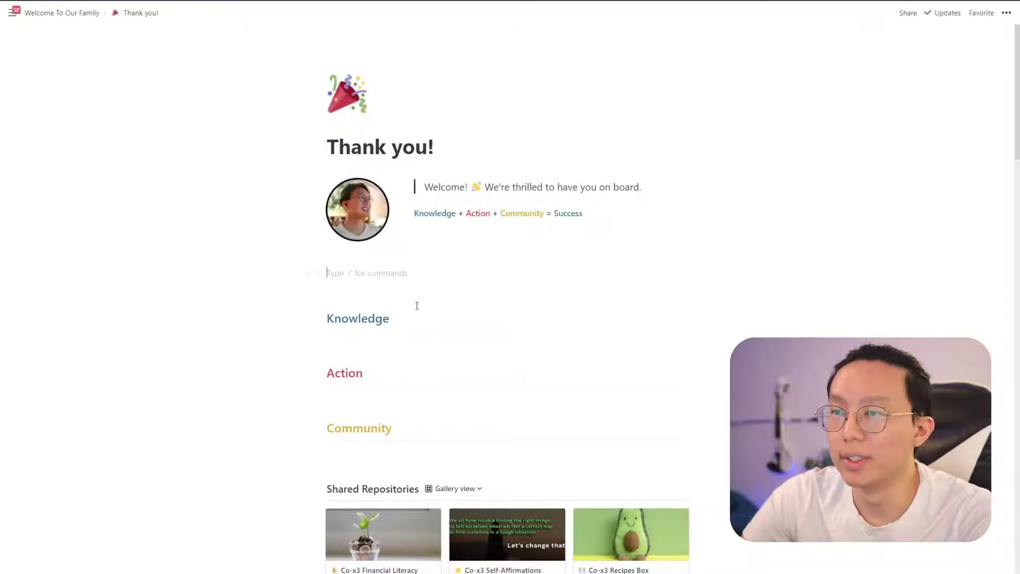
pyautogui.press('BackSpace')
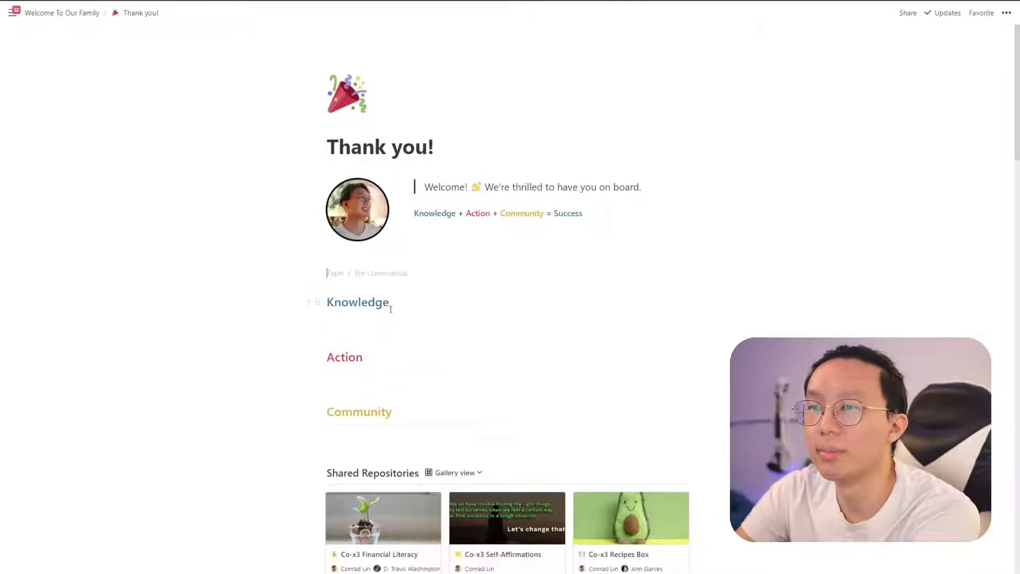
pyautogui.click(349, 327)
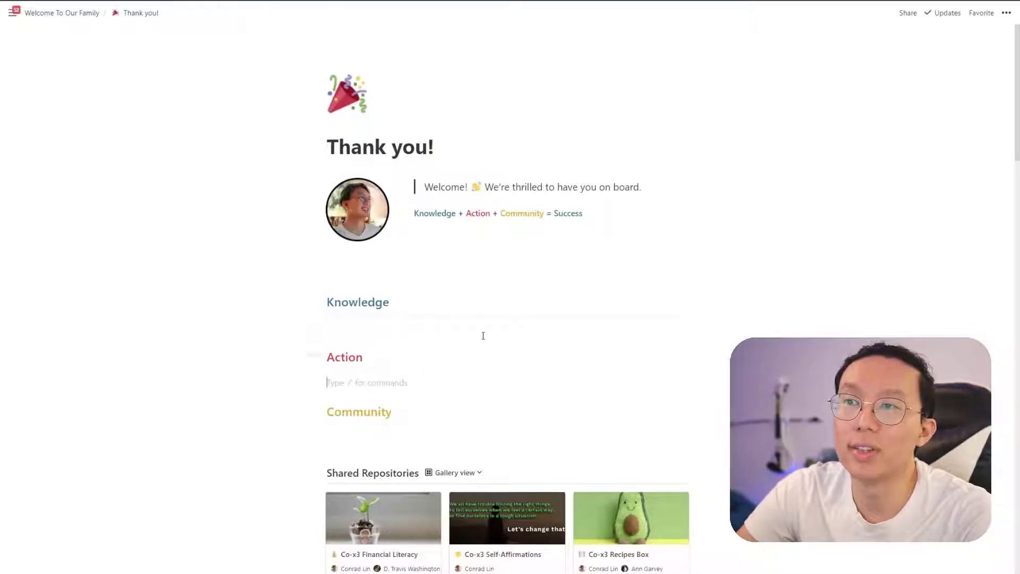
# - Delete the Knowledge, Action and Community headings with their blank blocks above the Shared Repositories gallery
pyautogui.scroll(-7, 470, 341)
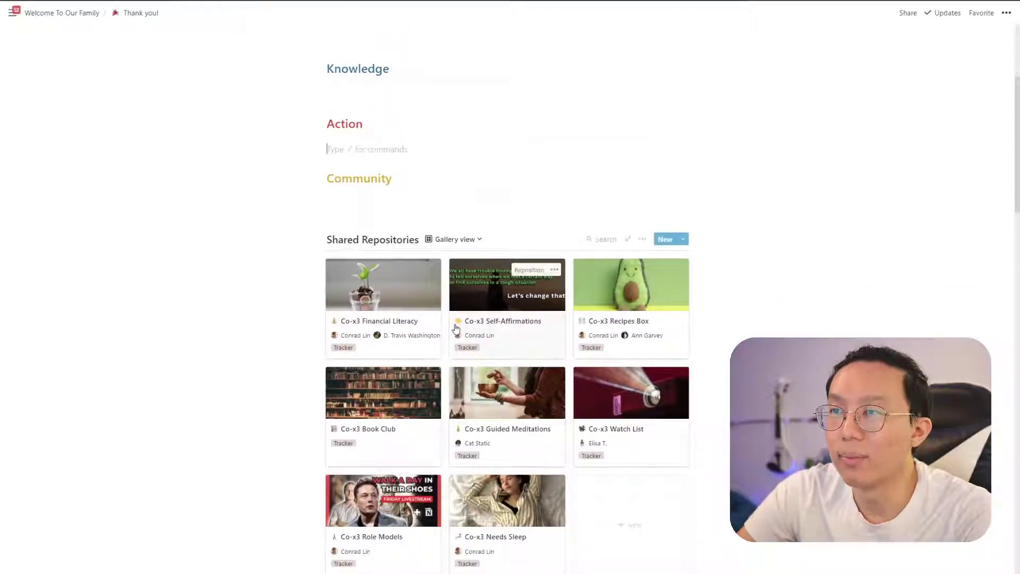
pyautogui.scroll(-2, 493, 325)
pyautogui.scroll(8, 594, 343)
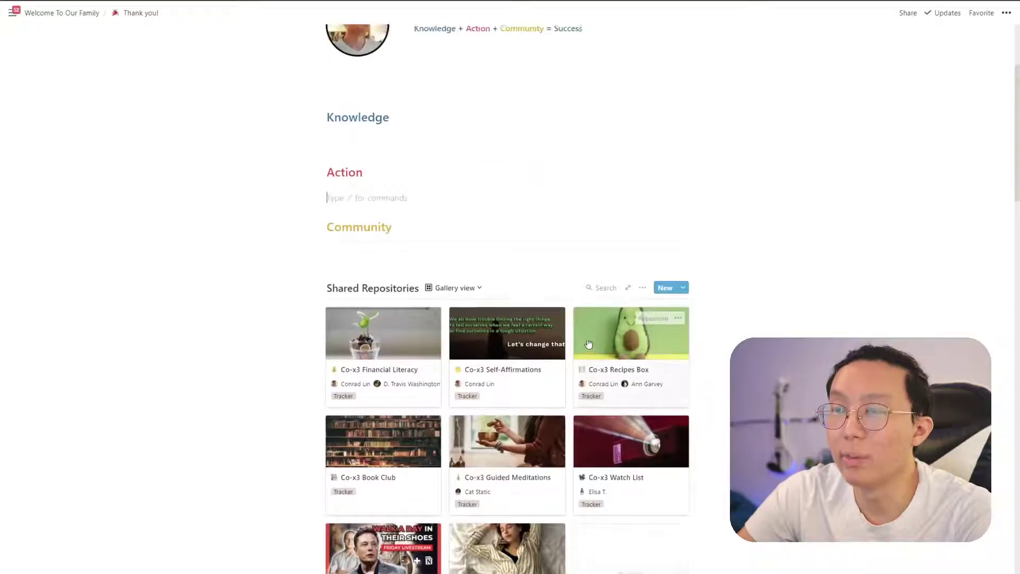
pyautogui.click(399, 281)
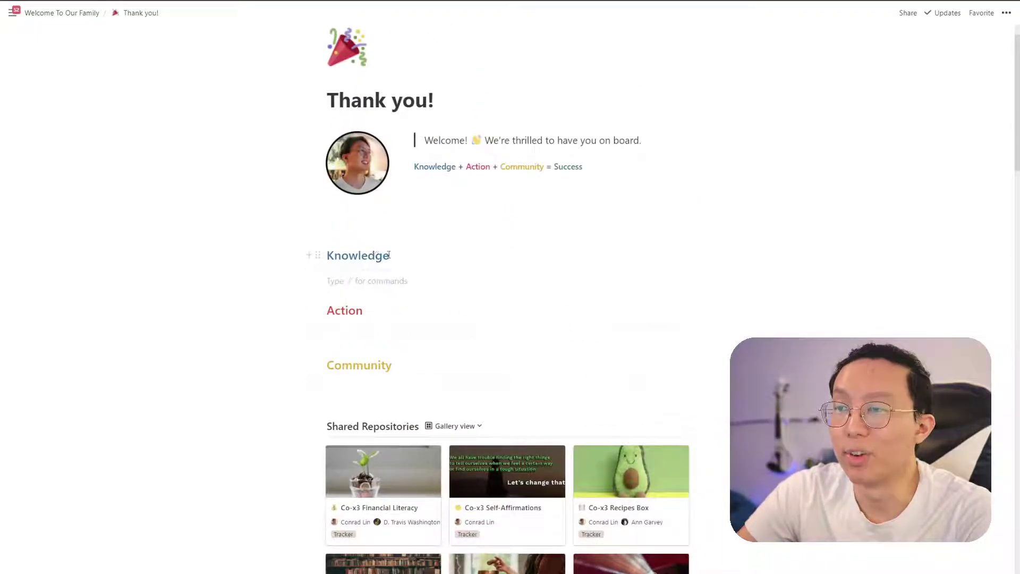
pyautogui.moveTo(393, 230); pyautogui.dragTo(475, 373)
pyautogui.press('BackSpace')
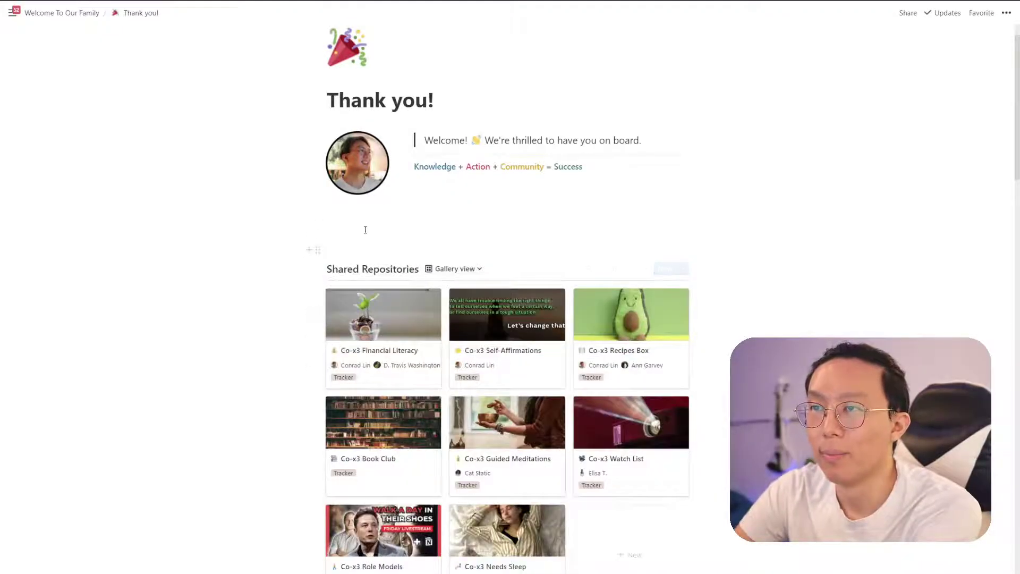
# - Insert a callout reading "How Can I Help?" between the portrait and the Shared Repositories gallery
pyautogui.click(375, 233)
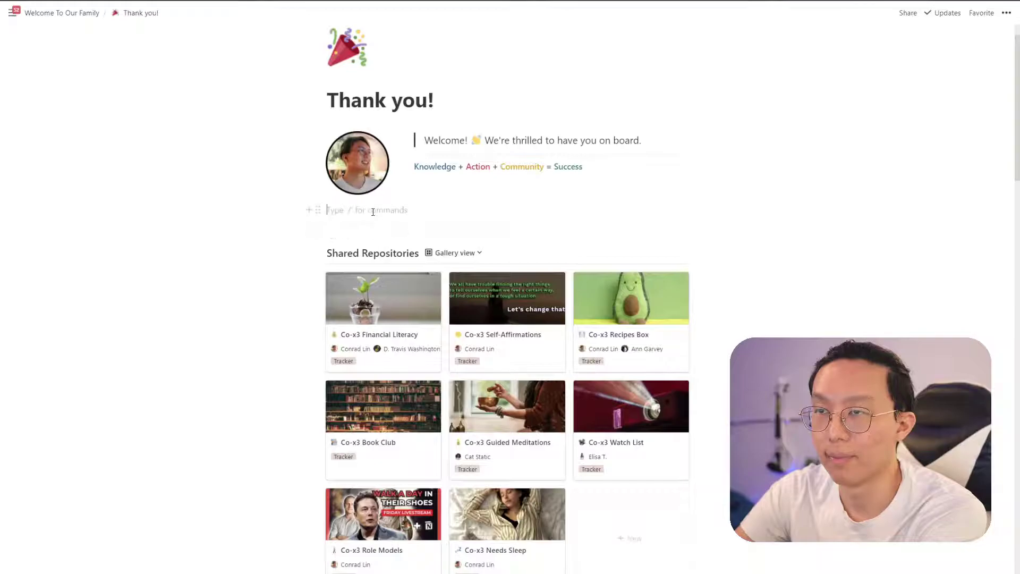
pyautogui.press('Return')
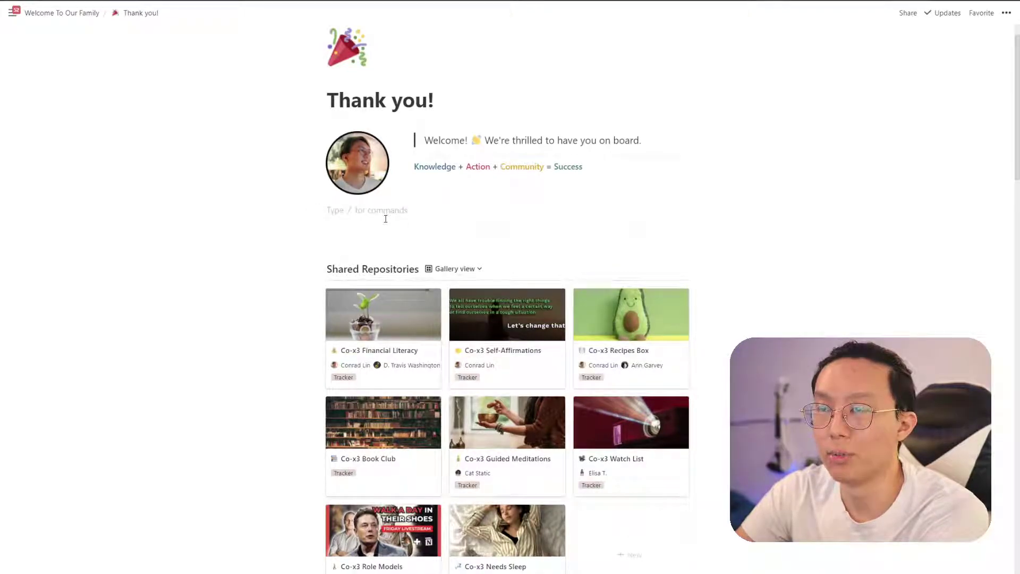
pyautogui.press('Return')
pyautogui.write('/cal')
pyautogui.press('Return')
pyautogui.write('Back')
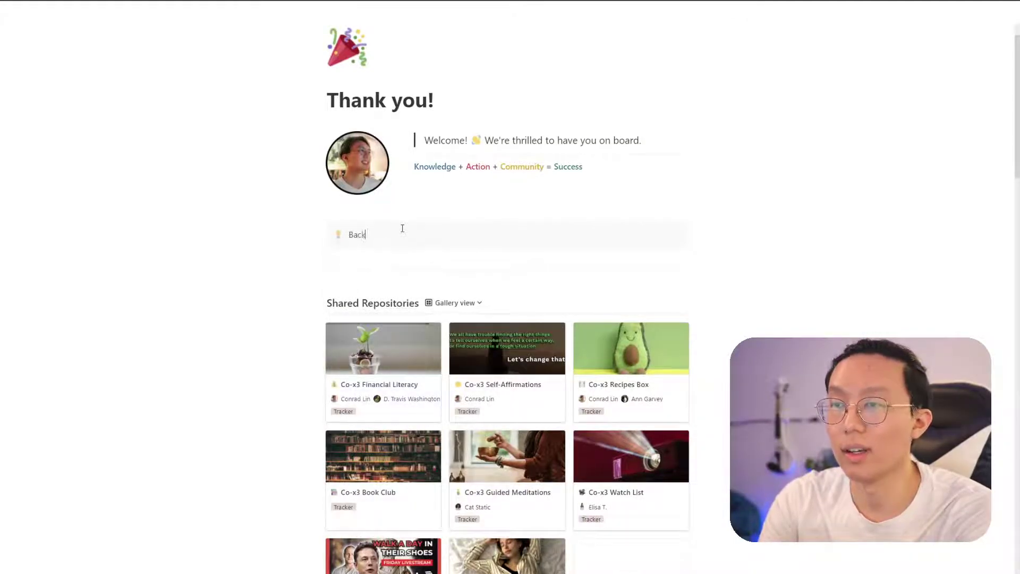
pyautogui.write(' To How I')
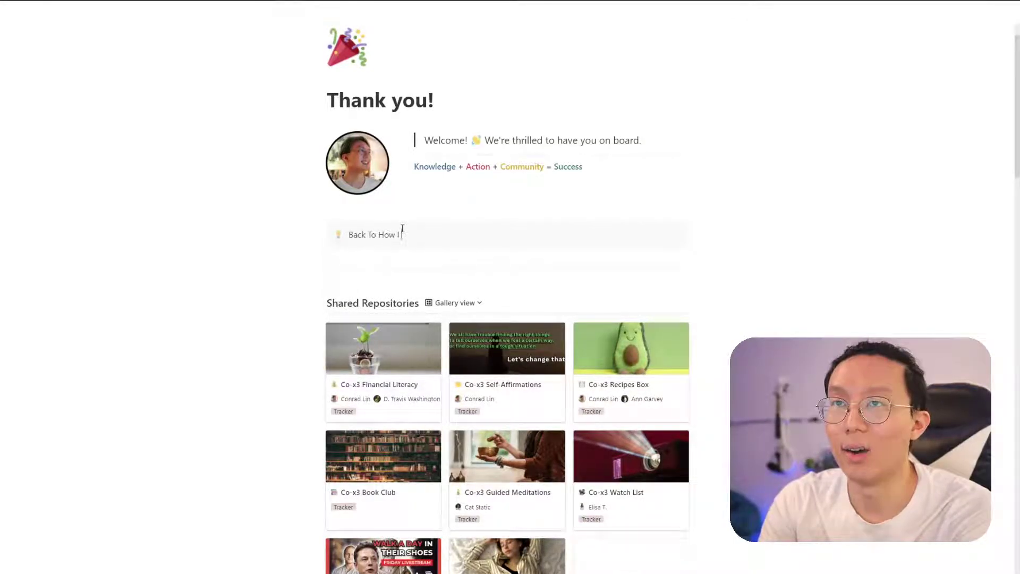
pyautogui.press('BackSpace')
pyautogui.press('BackSpace')
pyautogui.press('BackSpace')
pyautogui.press('BackSpace')
pyautogui.press('BackSpace')
pyautogui.press('BackSpace')
pyautogui.press('BackSpace')
pyautogui.press('BackSpace')
pyautogui.press('BackSpace')
pyautogui.press('BackSpace')
pyautogui.press('BackSpace')
pyautogui.write('How Can I Help?')
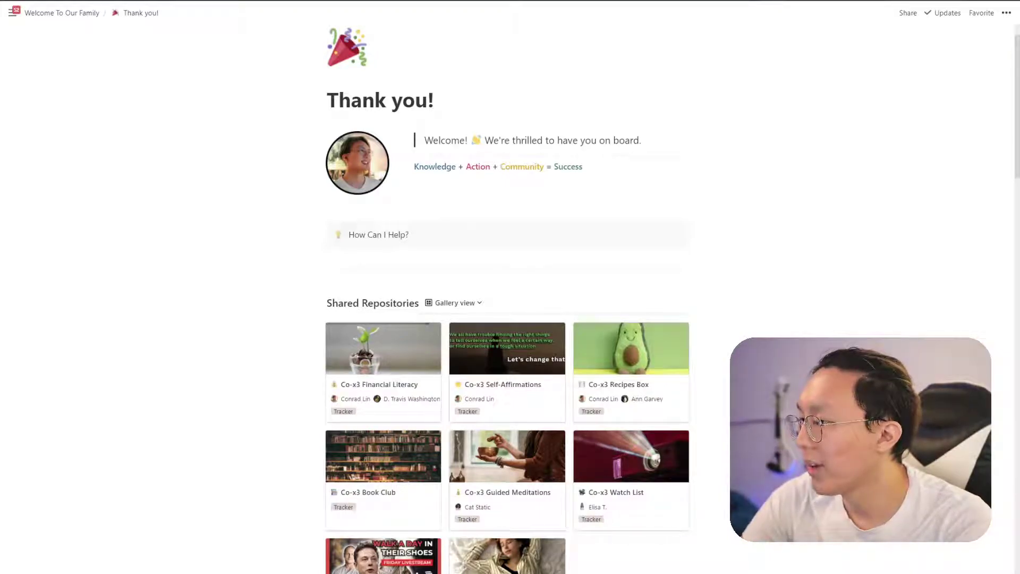
# - Replace the "How Can I Help?" callout with a pasted copy of the back-arrow tutorial callout, reworded to "How Can I Be Helpful?"
pyautogui.click(405, 261)
pyautogui.write('Back To Tutorial: Completing Your Third Project Have questions? Check out our help desk and discuss in the community.')
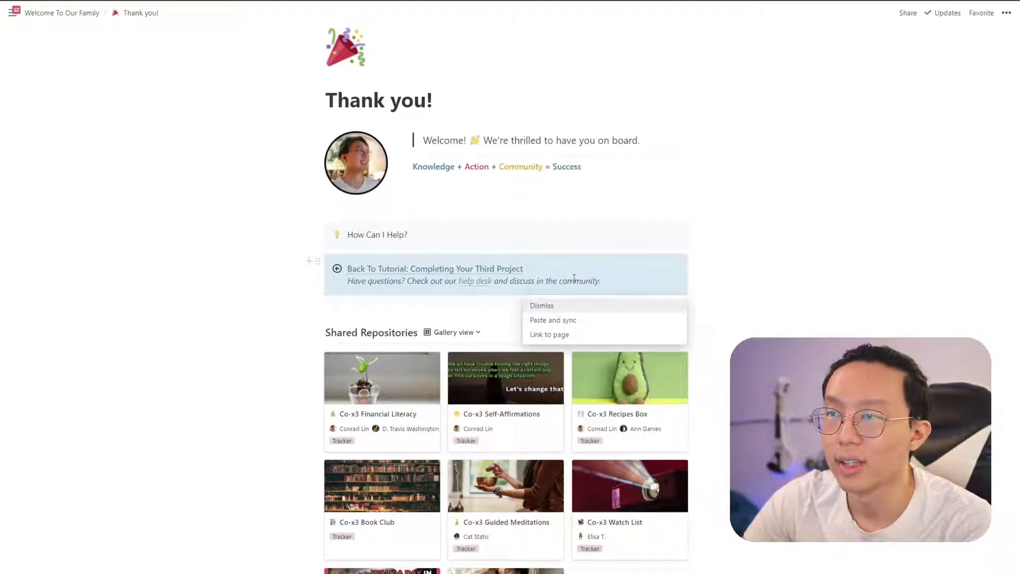
pyautogui.press('Escape')
pyautogui.hotkey('ctrl', 'a')
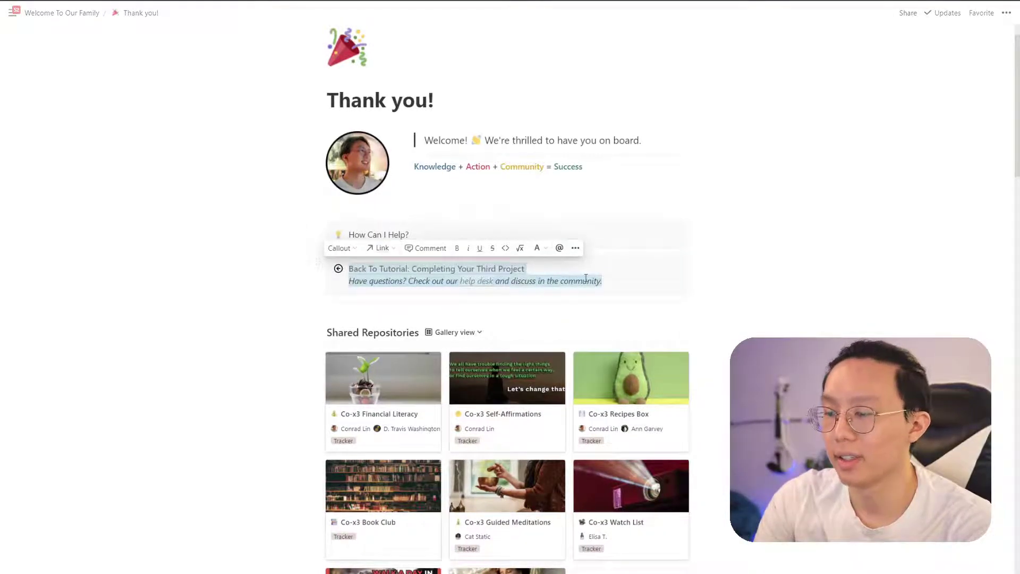
pyautogui.press('BackSpace')
pyautogui.write('H')
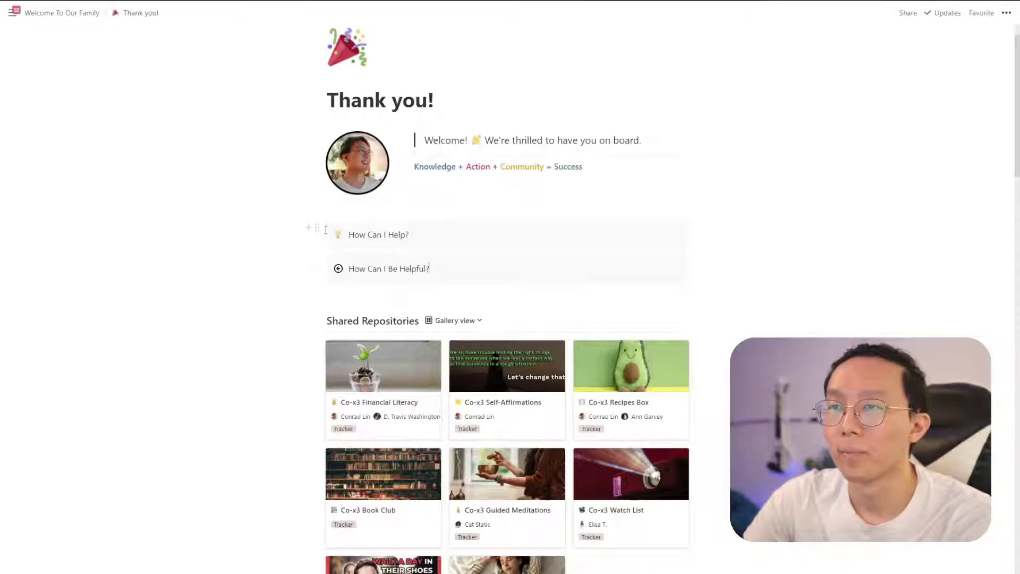
pyautogui.click(317, 228)
pyautogui.press('Delete')
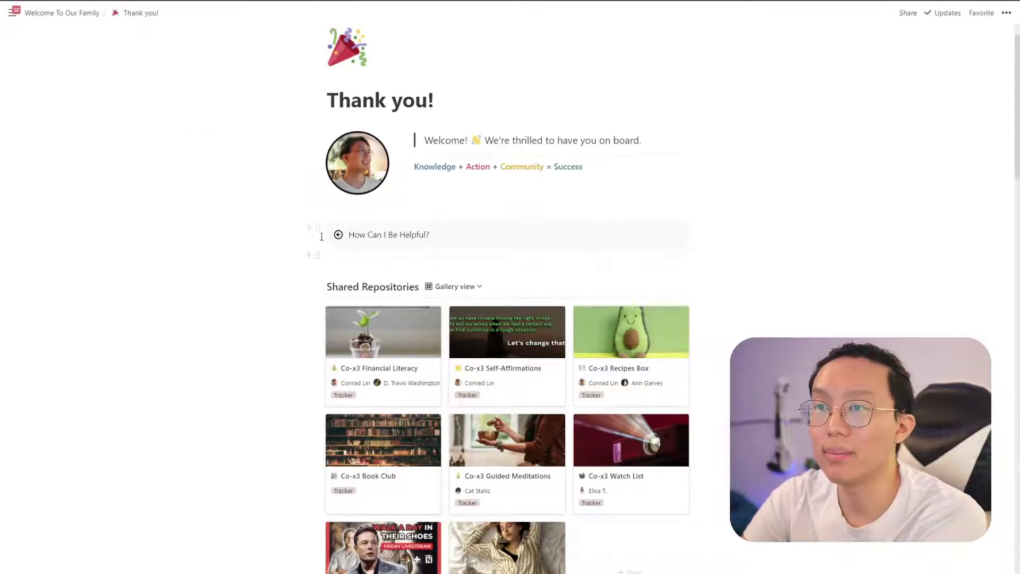
# - Add a blank block beneath the callout and link its "How Can I Be Helpful?" text to the Welcome To Our Family page
pyautogui.click(307, 227)
pyautogui.press('Escape')
pyautogui.click(82, 13)
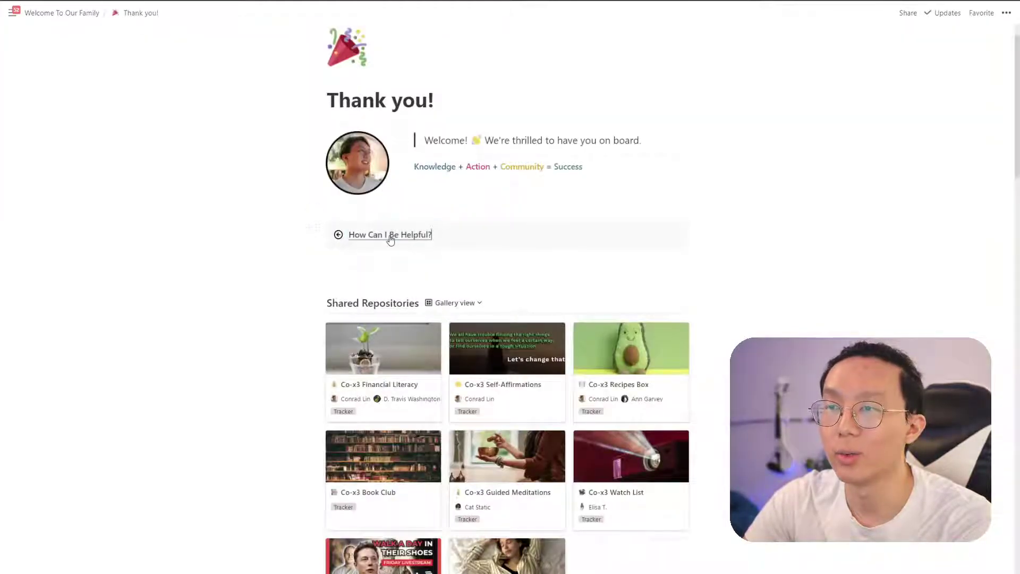
# - Look over the Thank you! page from the "How Can I Be Helpful?" callout down to the Backend section
pyautogui.moveTo(390, 234); pyautogui.dragTo(428, 244)
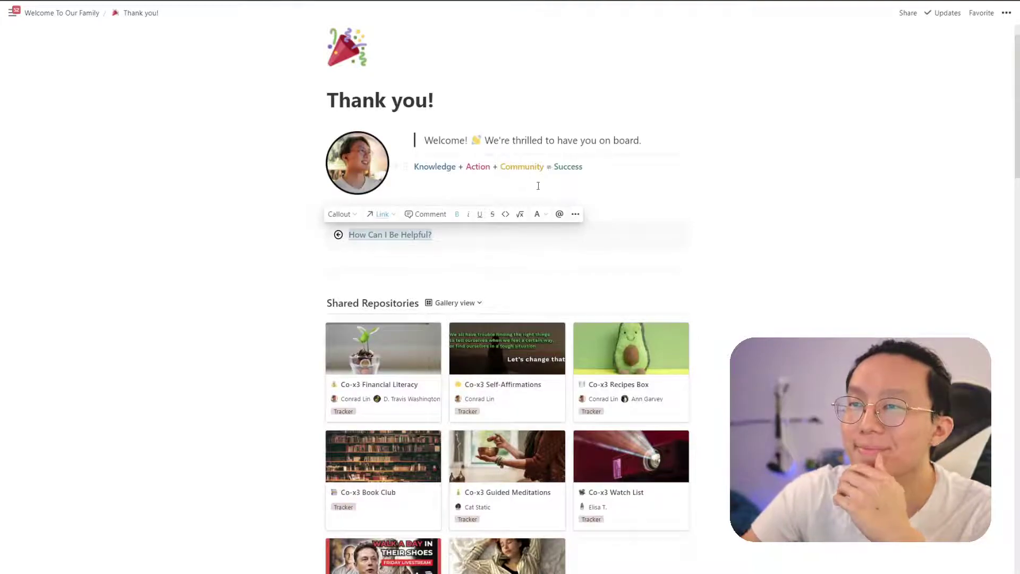
pyautogui.click(537, 183)
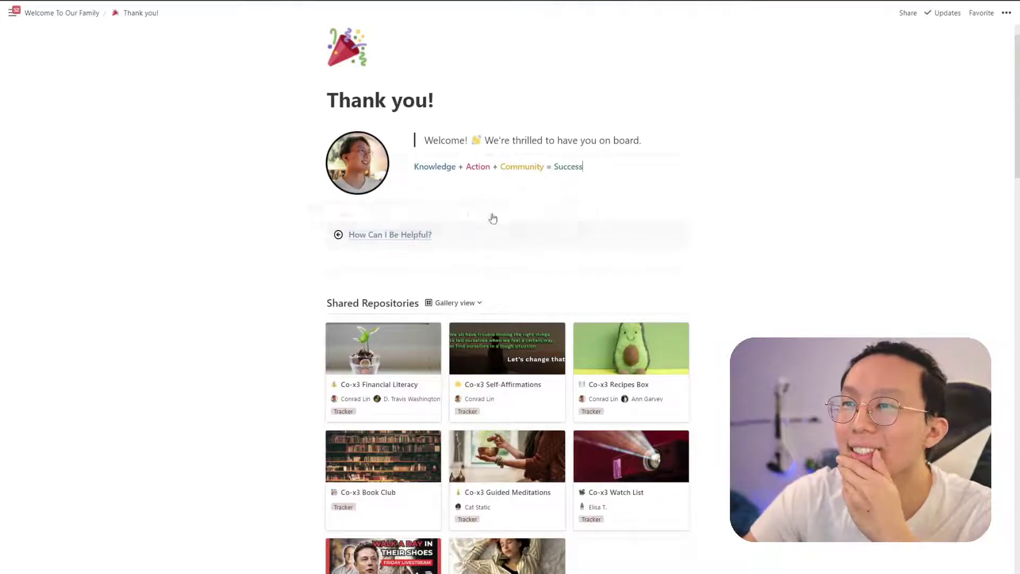
pyautogui.click(451, 251)
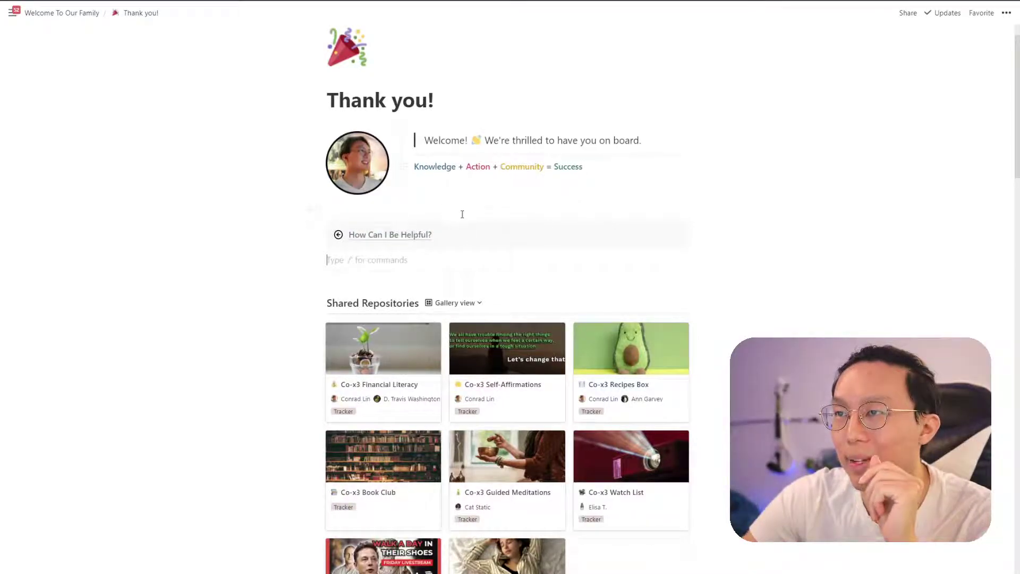
pyautogui.scroll(-4, 468, 212)
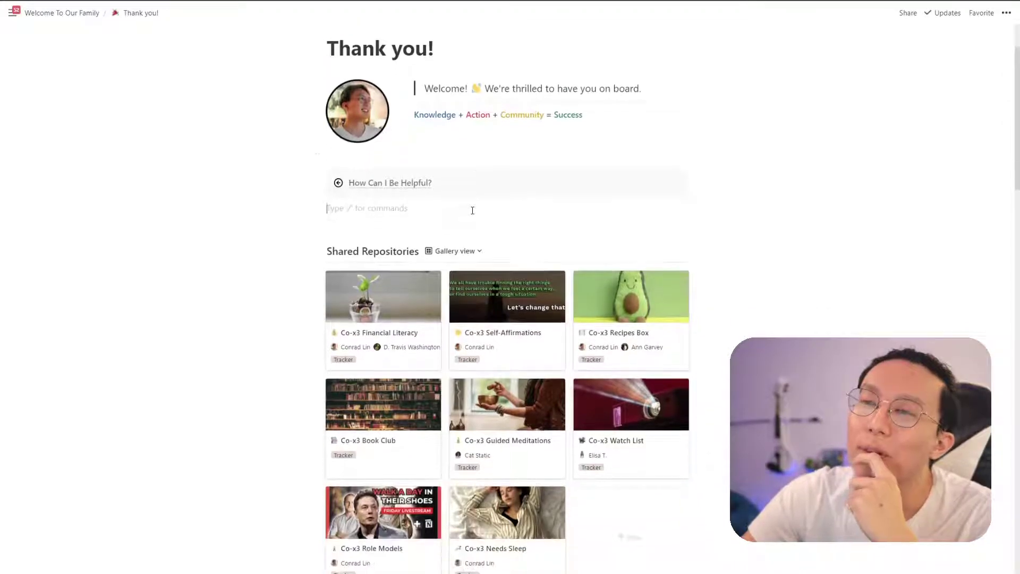
pyautogui.scroll(1, 479, 211)
pyautogui.scroll(2, 489, 210)
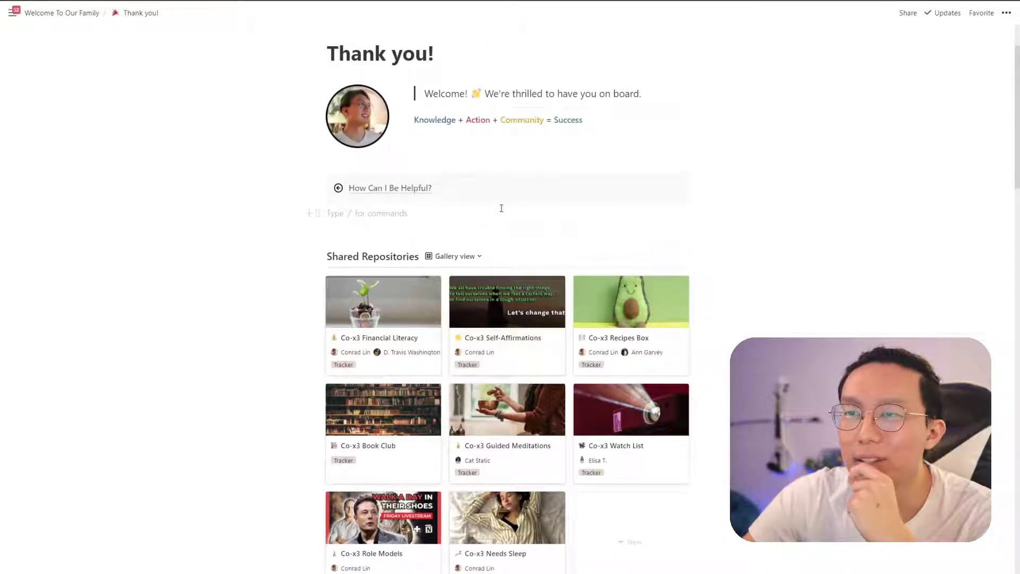
pyautogui.scroll(1, 500, 212)
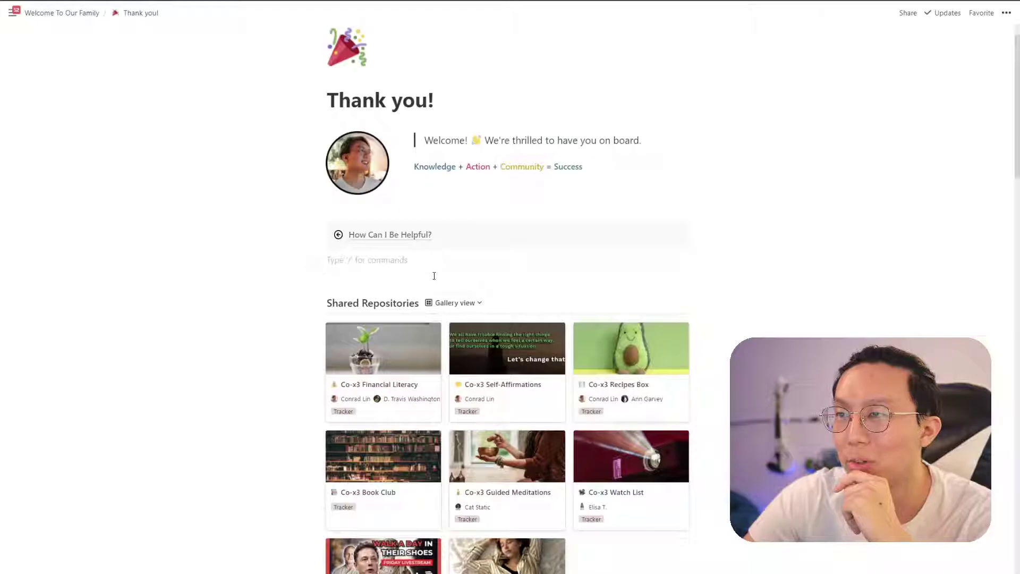
pyautogui.press('Return')
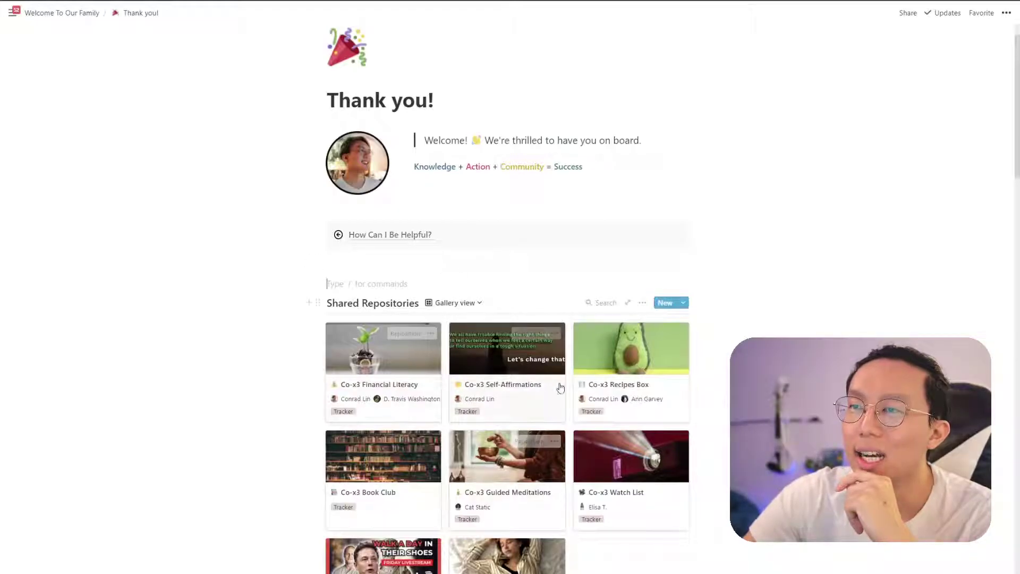
pyautogui.scroll(-4, 483, 361)
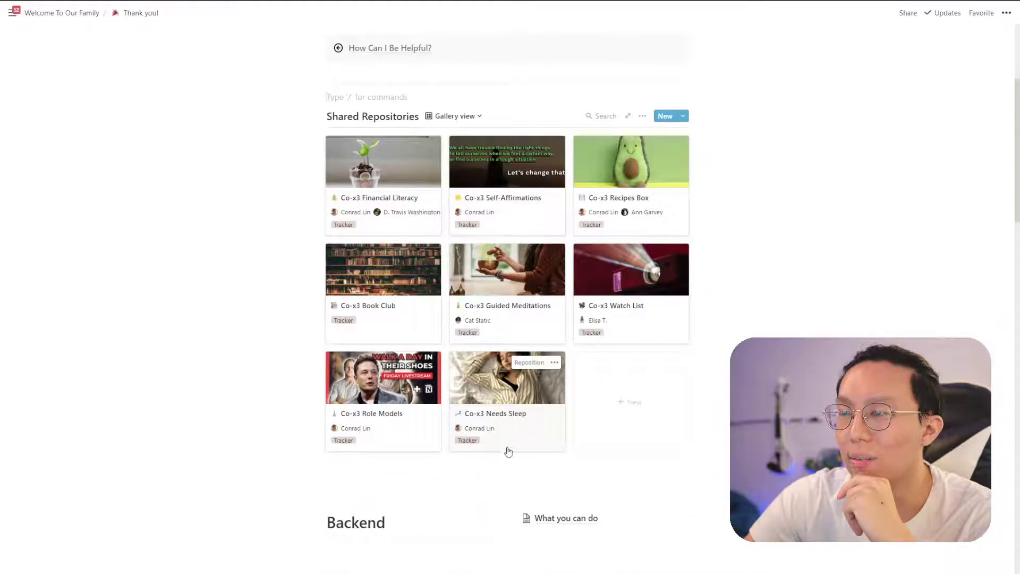
pyautogui.click(457, 476)
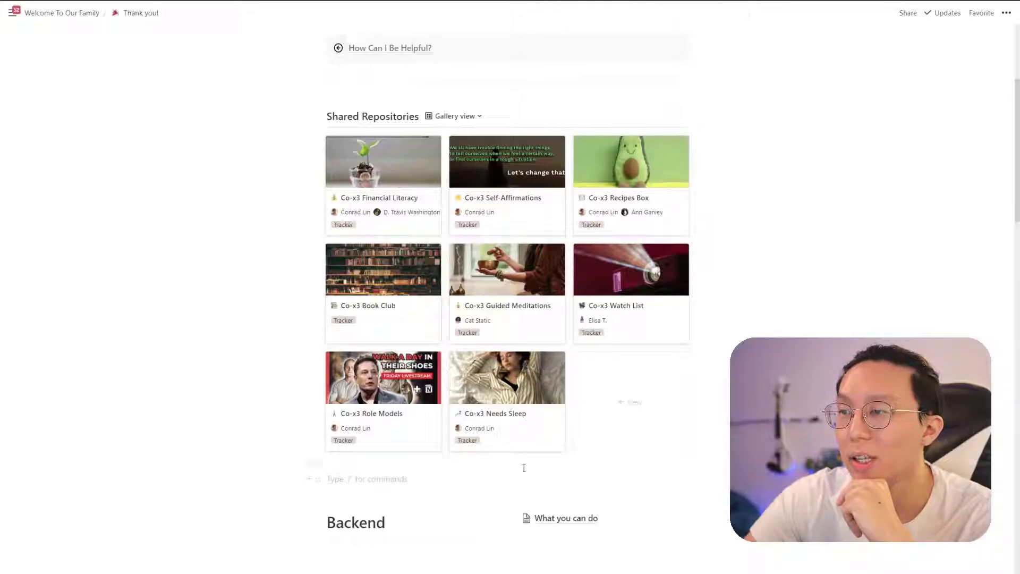
pyautogui.scroll(-1, 573, 451)
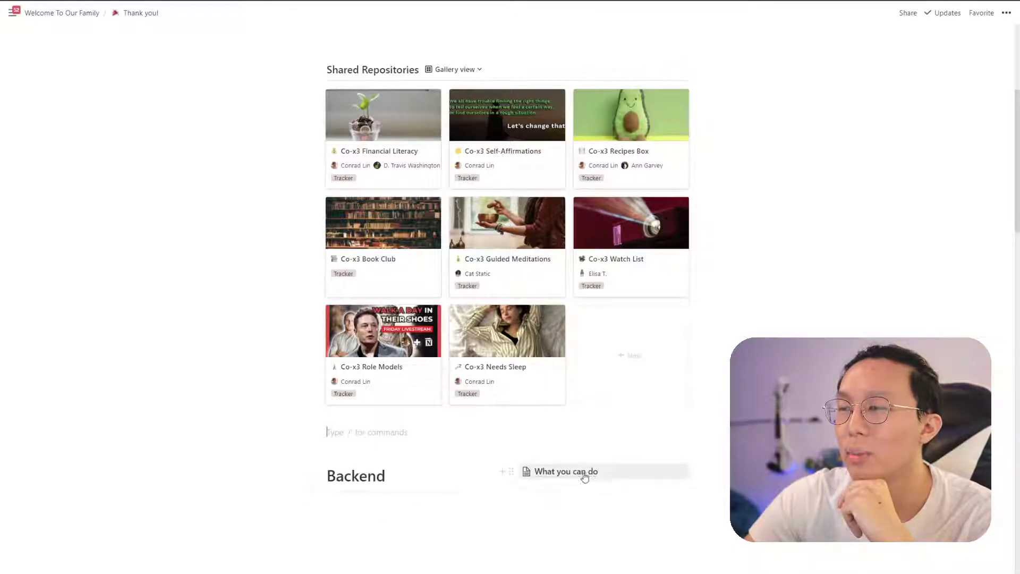
# - On the Welcome To The Family page, gather Let's Change The World, Language Practice, Community Templates, Community Laboratory, Content Submissions and Community Dropbox beneath the columns and select them
pyautogui.hotkey('ctrl', '[')
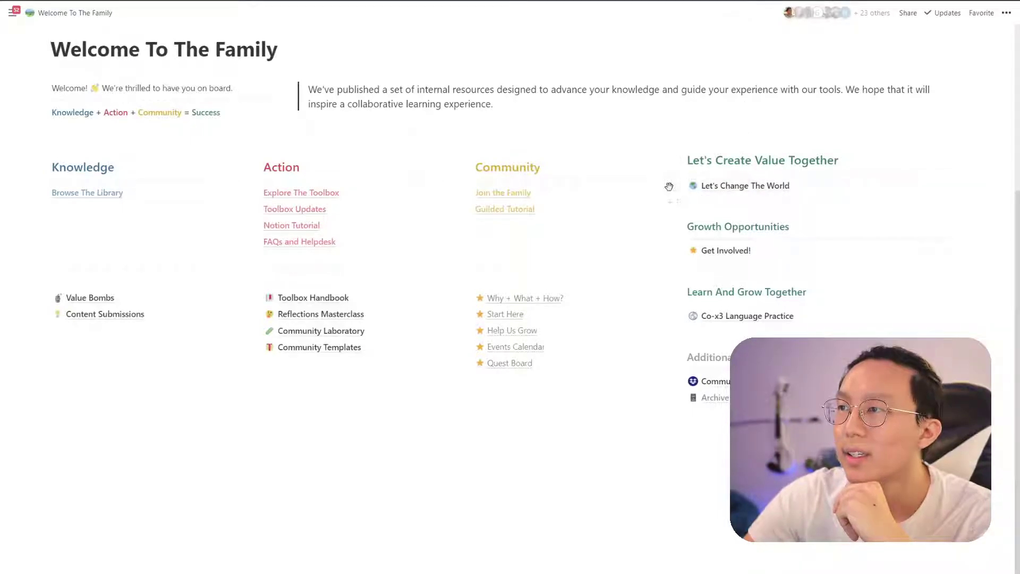
pyautogui.moveTo(673, 189); pyautogui.dragTo(566, 480)
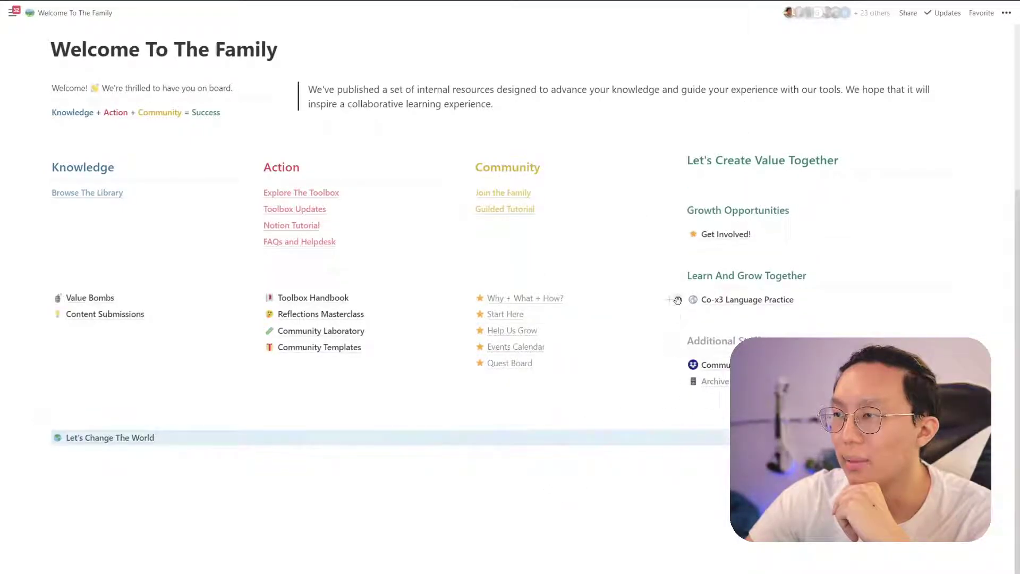
pyautogui.moveTo(677, 300); pyautogui.dragTo(393, 463)
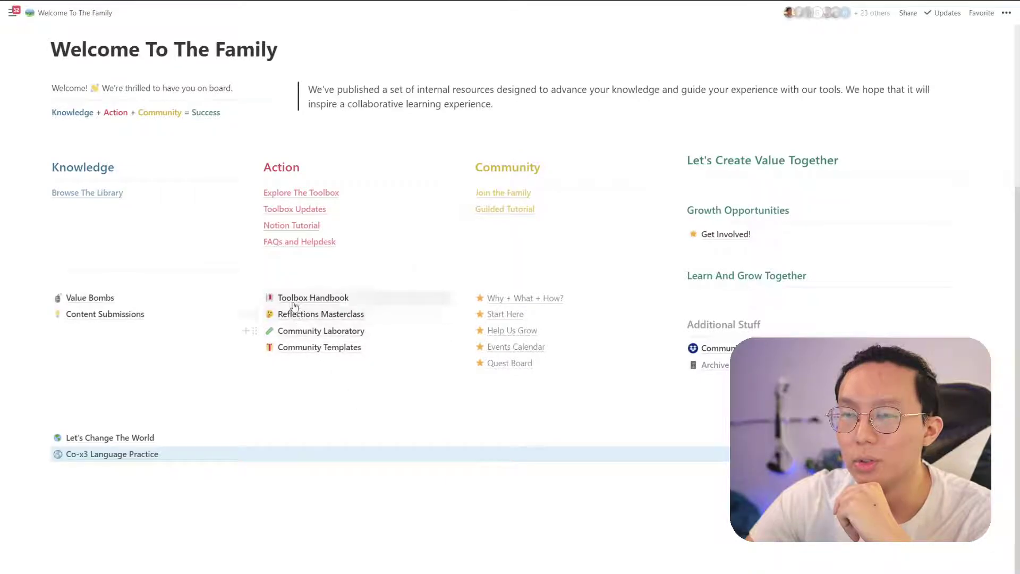
pyautogui.moveTo(295, 346); pyautogui.dragTo(216, 480)
pyautogui.moveTo(327, 338); pyautogui.dragTo(205, 497)
pyautogui.moveTo(157, 323); pyautogui.dragTo(137, 503)
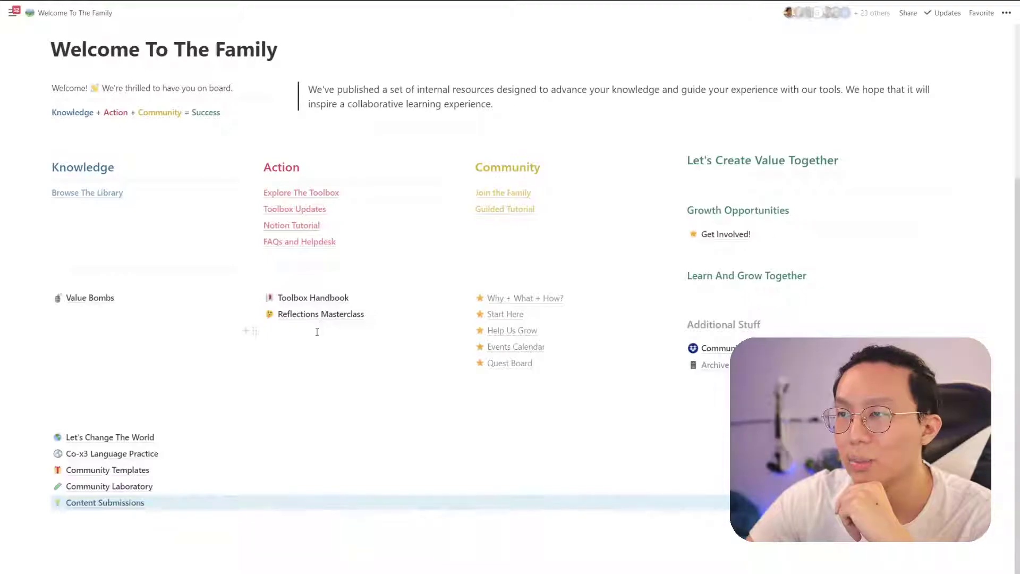
pyautogui.moveTo(681, 348); pyautogui.dragTo(223, 523)
pyautogui.moveTo(32, 429); pyautogui.dragTo(129, 530)
pyautogui.click(45, 437)
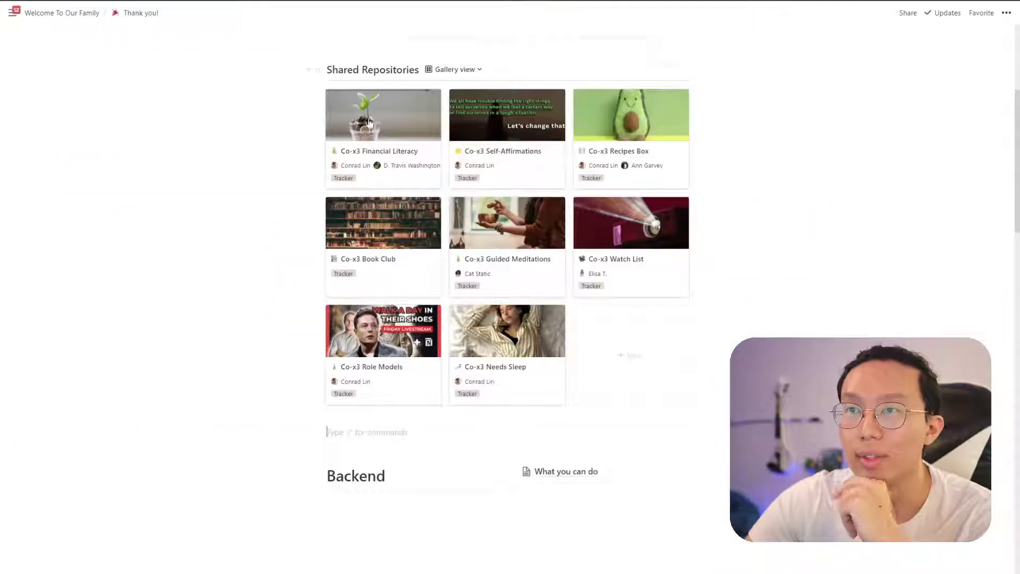
# - Prefix the Thank you! page title with "(STREAM)"
pyautogui.scroll(4, 389, 147)
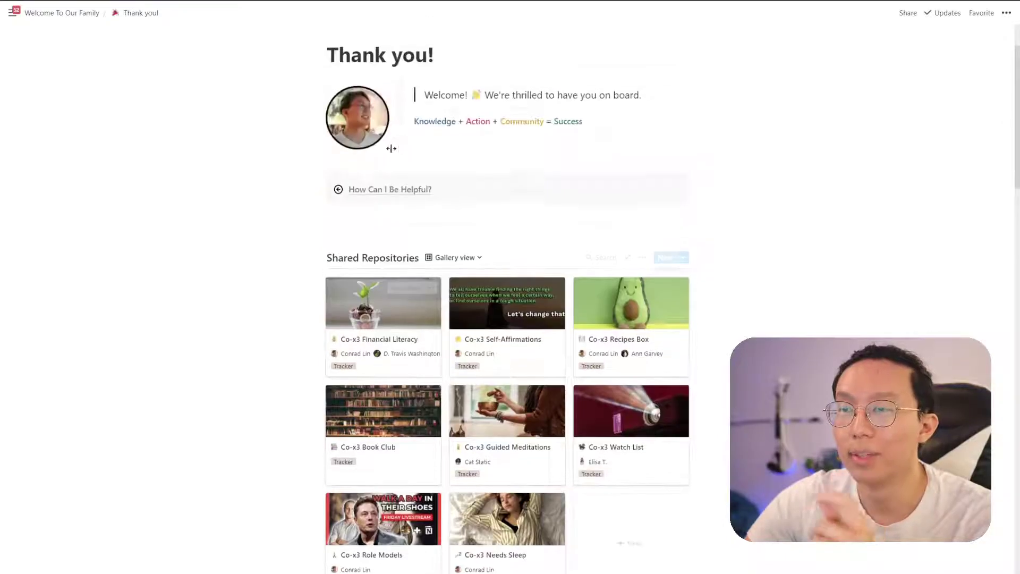
pyautogui.scroll(2, 390, 146)
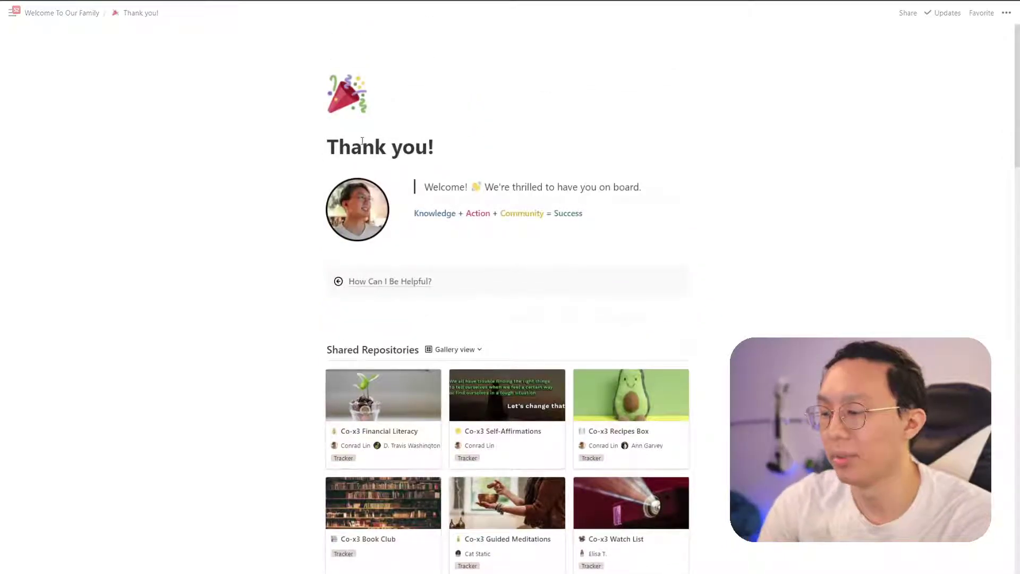
pyautogui.write('(STREAM)')
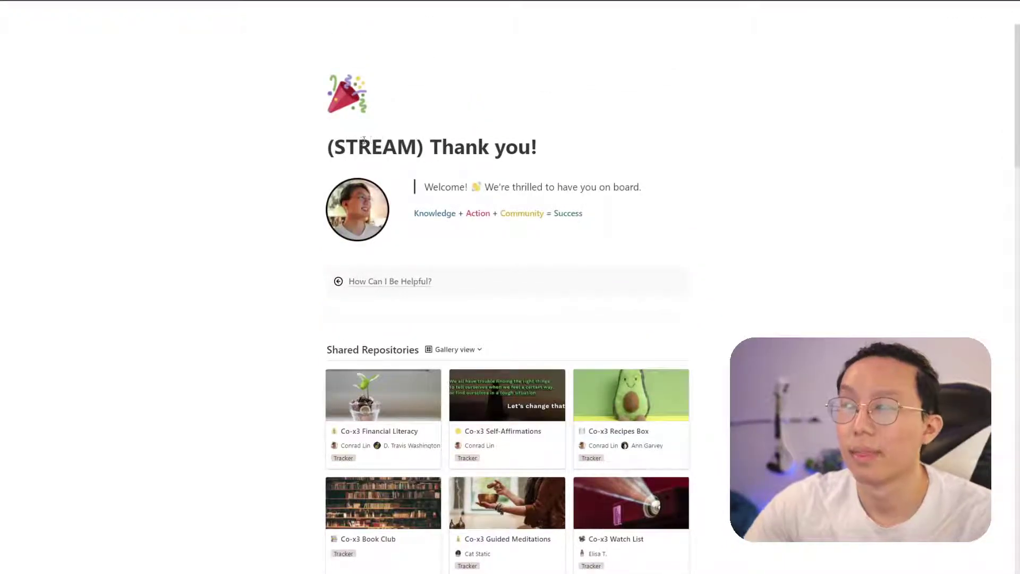
pyautogui.scroll(-3, 512, 262)
pyautogui.scroll(2, 733, 207)
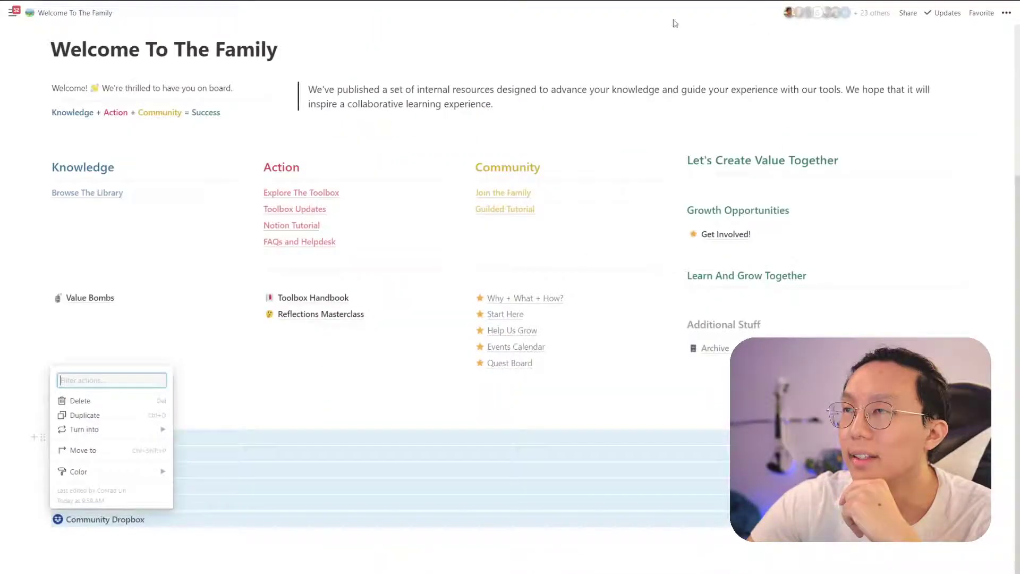
# - Move the six selected pages from Welcome To The Family into the "(STREAM) Thank you!" page
pyautogui.click(43, 432)
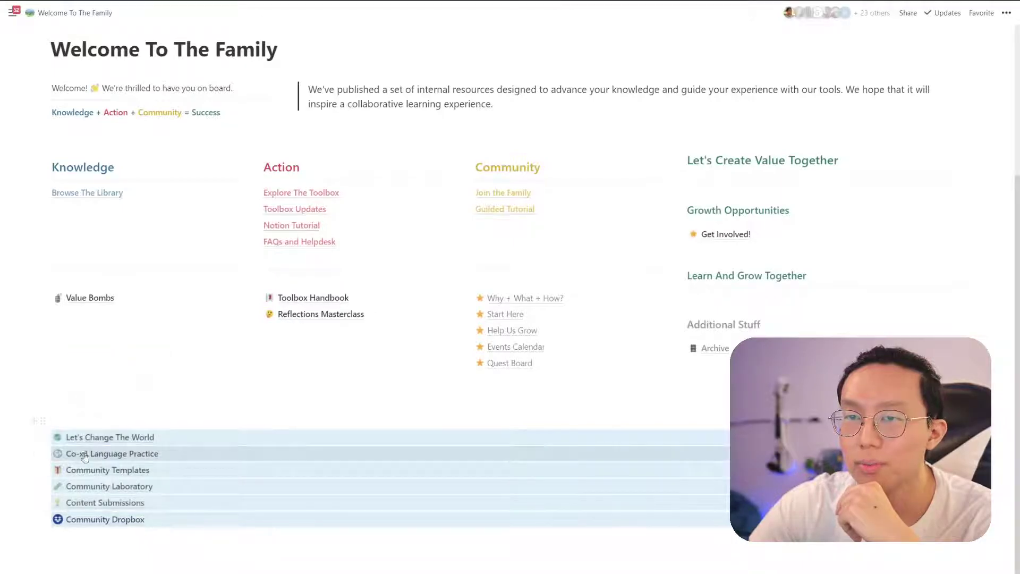
pyautogui.click(43, 432)
pyautogui.click(95, 453)
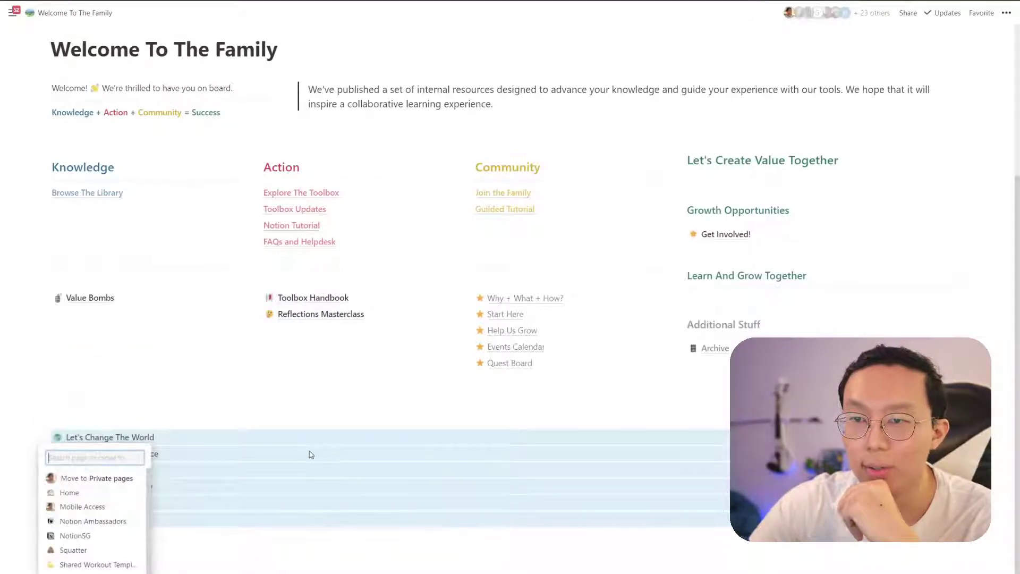
pyautogui.write('(STREAM')
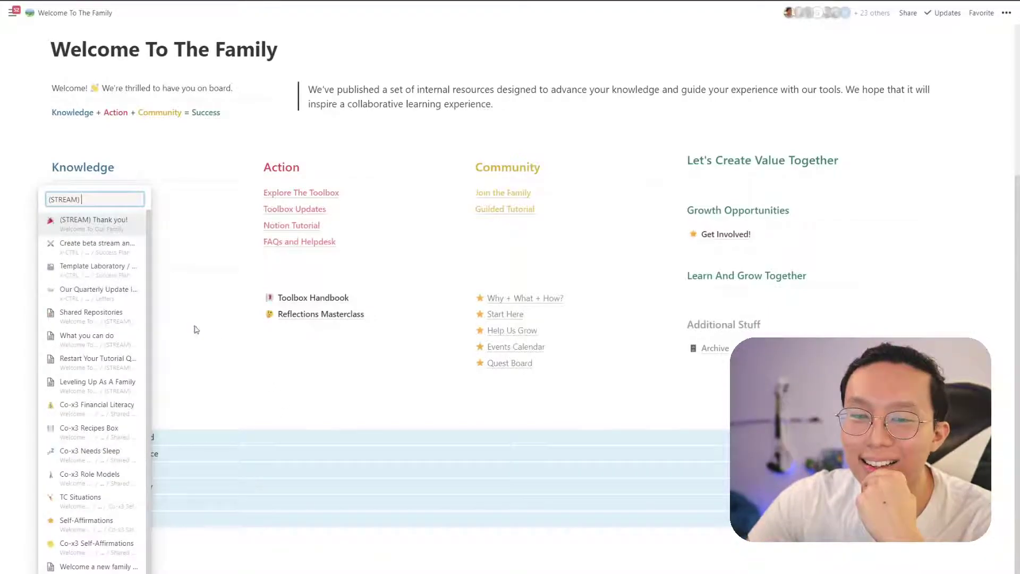
pyautogui.click(123, 224)
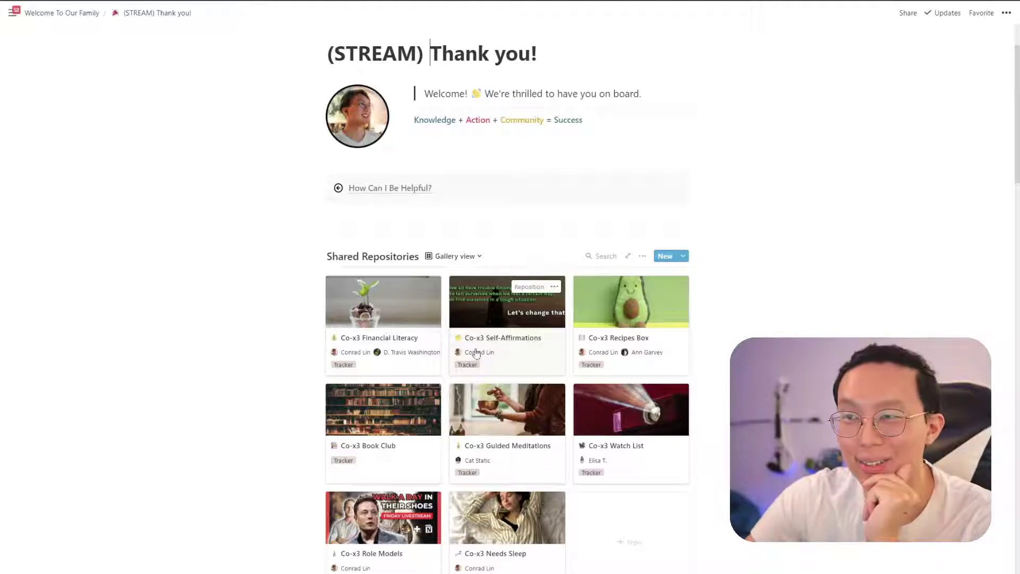
# - Remove the "(STREAM)" prefix from the Thank you! page title
pyautogui.scroll(-1, 521, 371)
pyautogui.scroll(3, 423, 155)
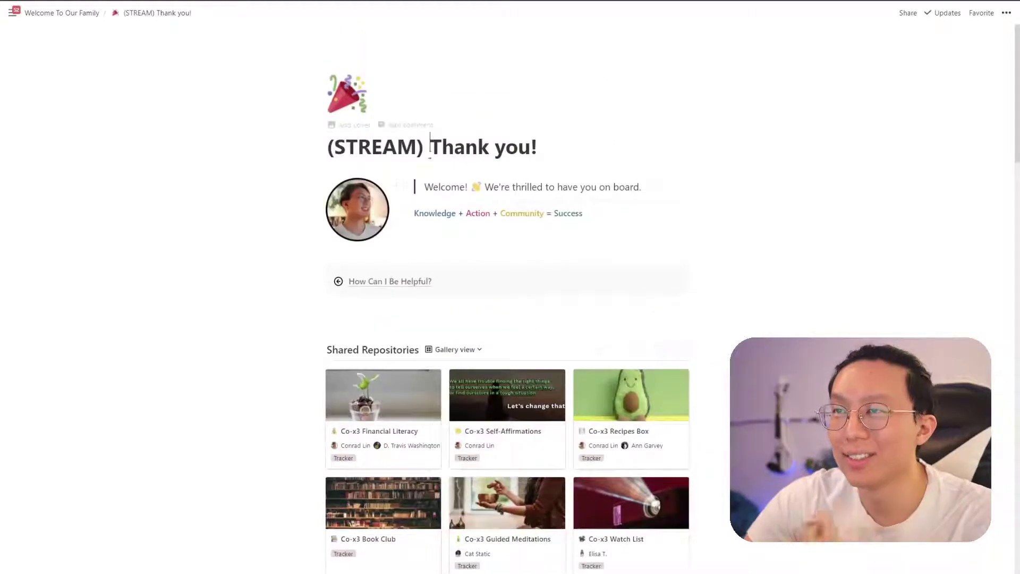
pyautogui.moveTo(423, 155); pyautogui.dragTo(333, 147)
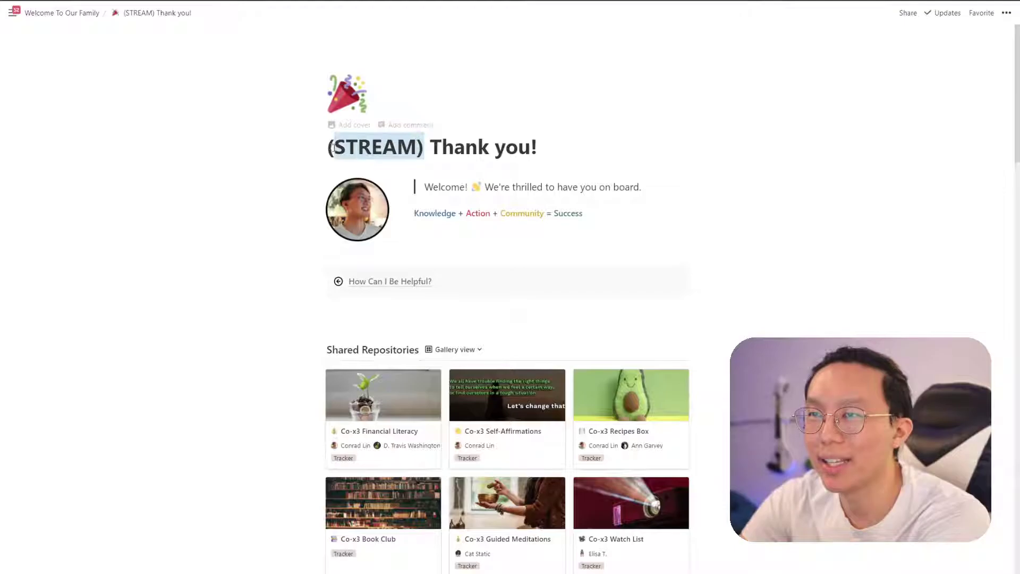
pyautogui.press('BackSpace')
pyautogui.press('BackSpace')
# - Move the Keep Learning heading, its callouts and the six page links up beneath the Backend section
pyautogui.scroll(-10, 513, 257)
pyautogui.scroll(-20, 526, 305)
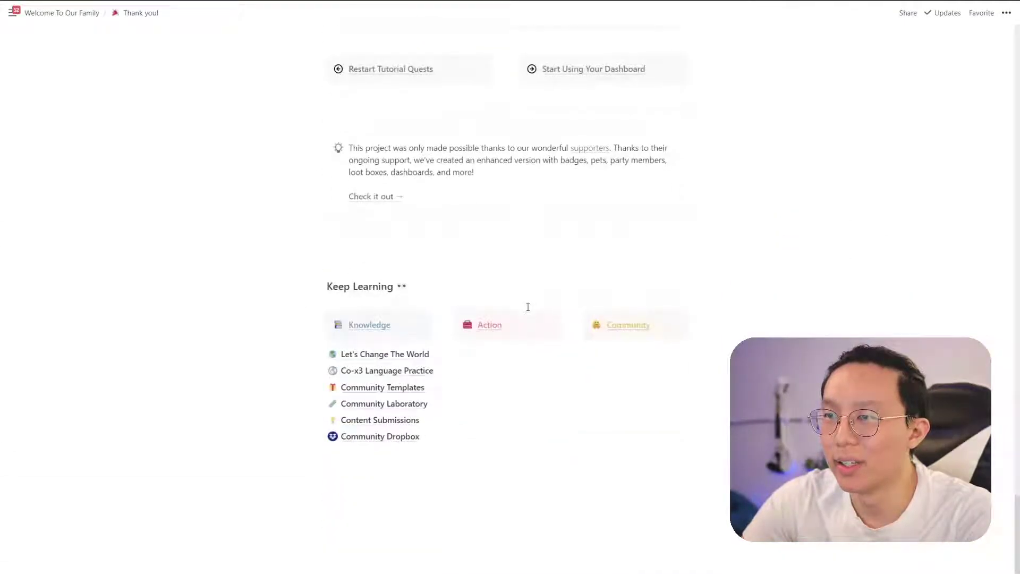
pyautogui.moveTo(295, 350); pyautogui.dragTo(371, 408)
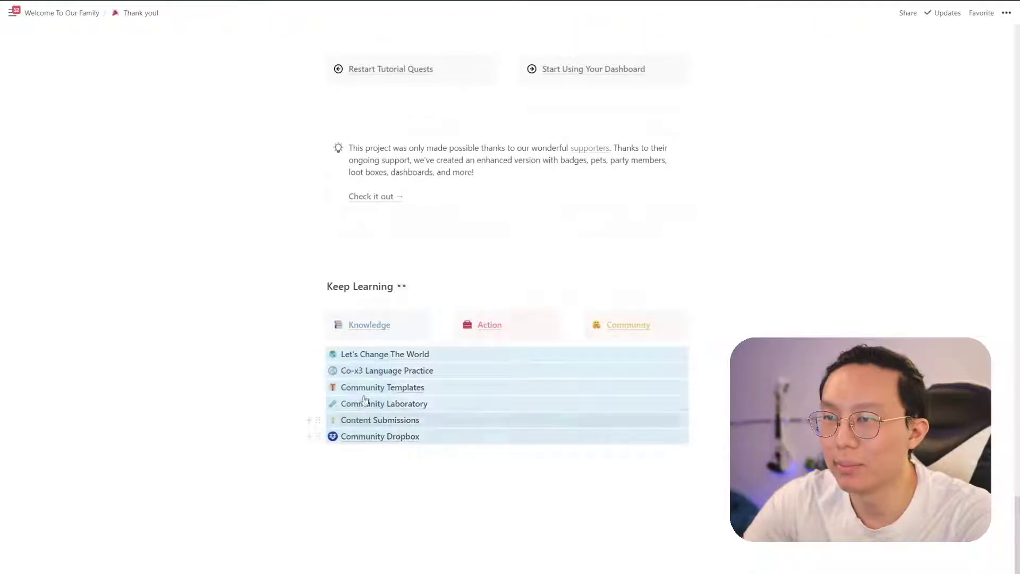
pyautogui.moveTo(243, 272); pyautogui.dragTo(440, 457)
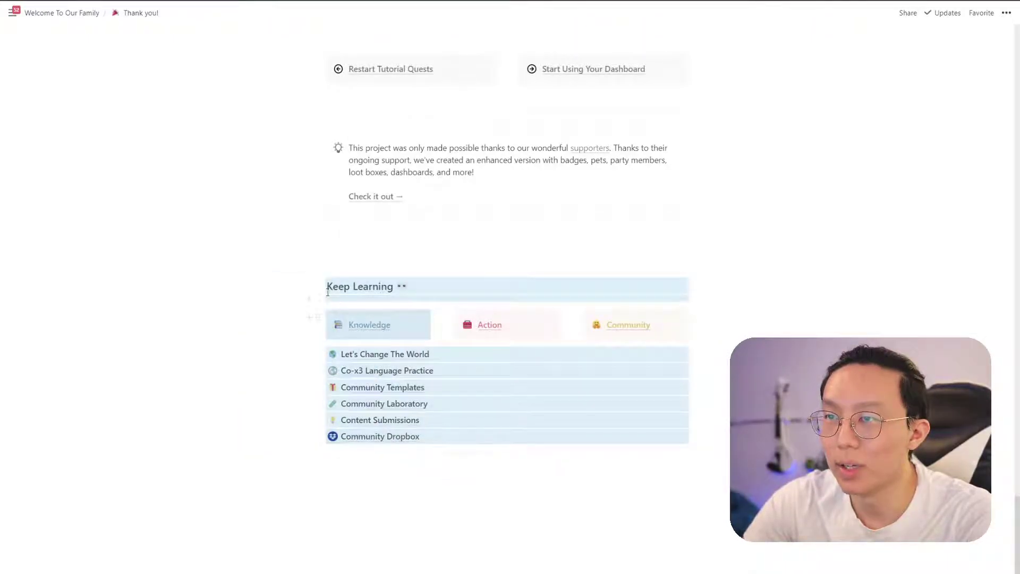
pyautogui.moveTo(319, 286); pyautogui.dragTo(393, 383)
pyautogui.click(378, 415)
pyautogui.scroll(-15, 368, 444)
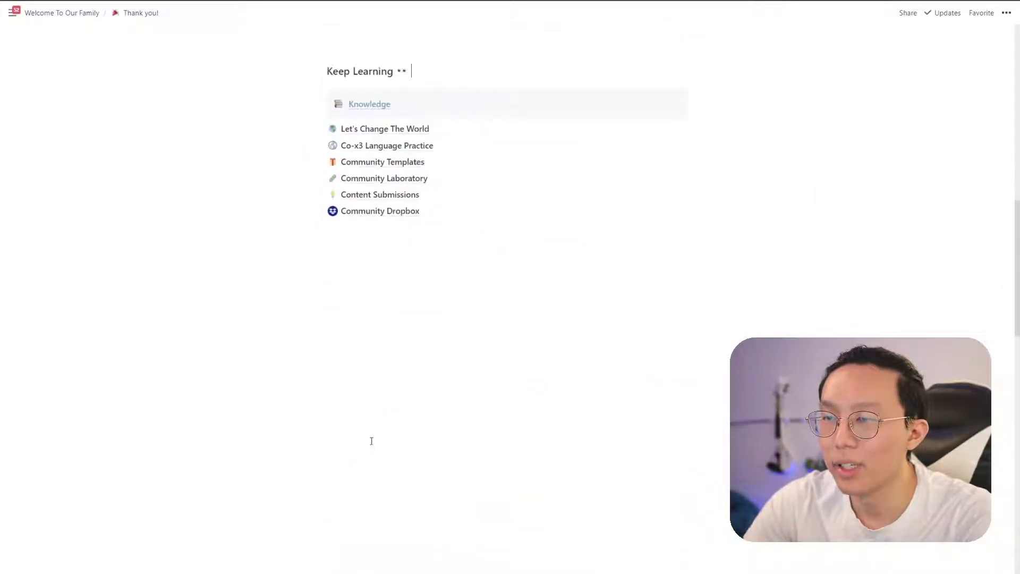
# - Arrange the Knowledge, Action and Community callouts side by side in three columns under Keep Learning
pyautogui.scroll(-5, 383, 434)
pyautogui.moveTo(531, 447); pyautogui.dragTo(522, 478)
pyautogui.click(599, 472)
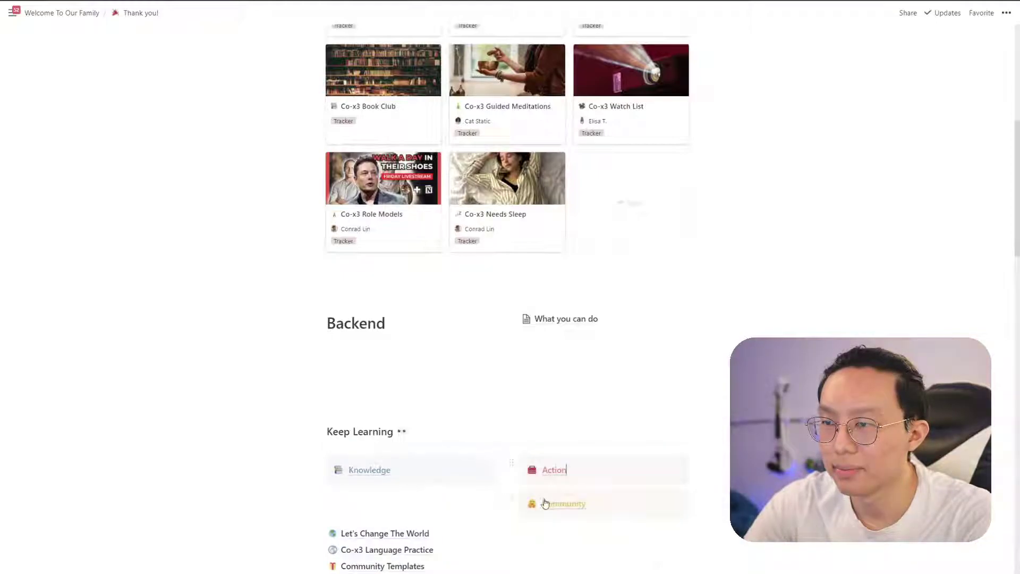
pyautogui.moveTo(509, 496); pyautogui.dragTo(697, 471)
# - Move the six page links into the Backend column beneath "What you can do" and delete the blank block below them
pyautogui.moveTo(353, 533); pyautogui.dragTo(319, 510)
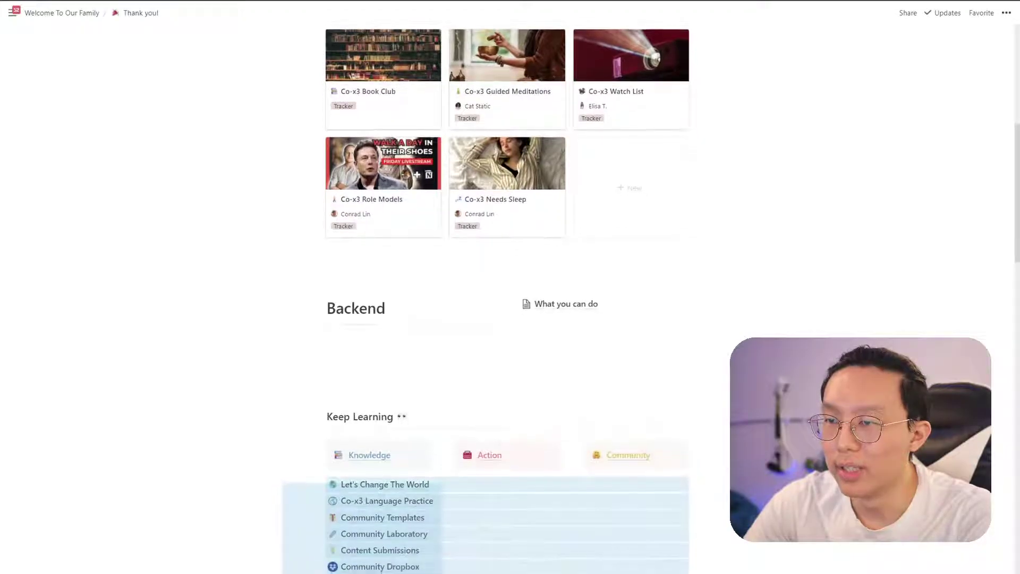
pyautogui.scroll(-1, 318, 499)
pyautogui.moveTo(319, 470); pyautogui.dragTo(533, 309)
pyautogui.click(591, 416)
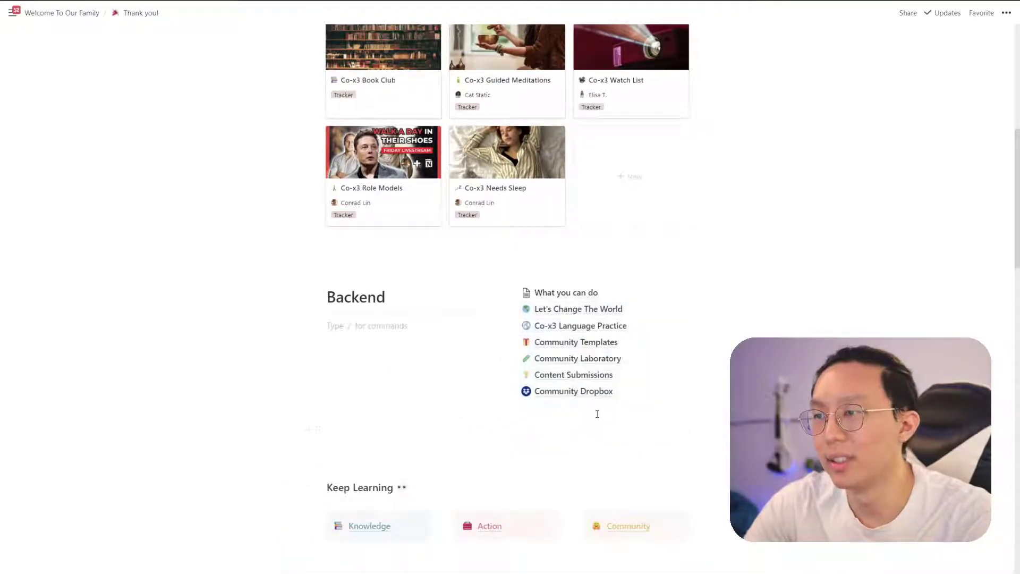
pyautogui.press('BackSpace')
# - Add a quote under the Backend heading reading "All the databases available inside this collaborative workspace."
pyautogui.click(385, 327)
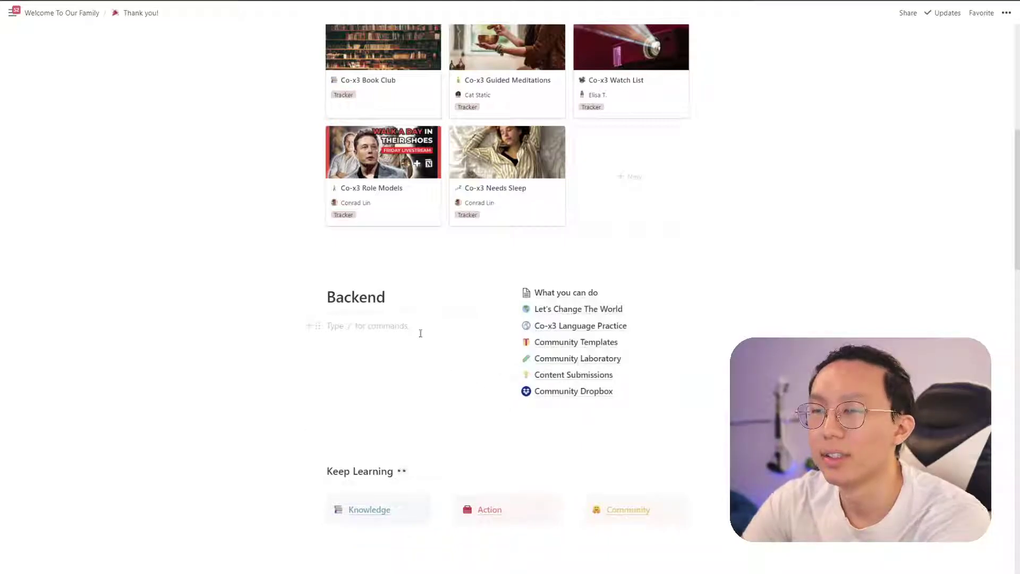
pyautogui.write('" A')
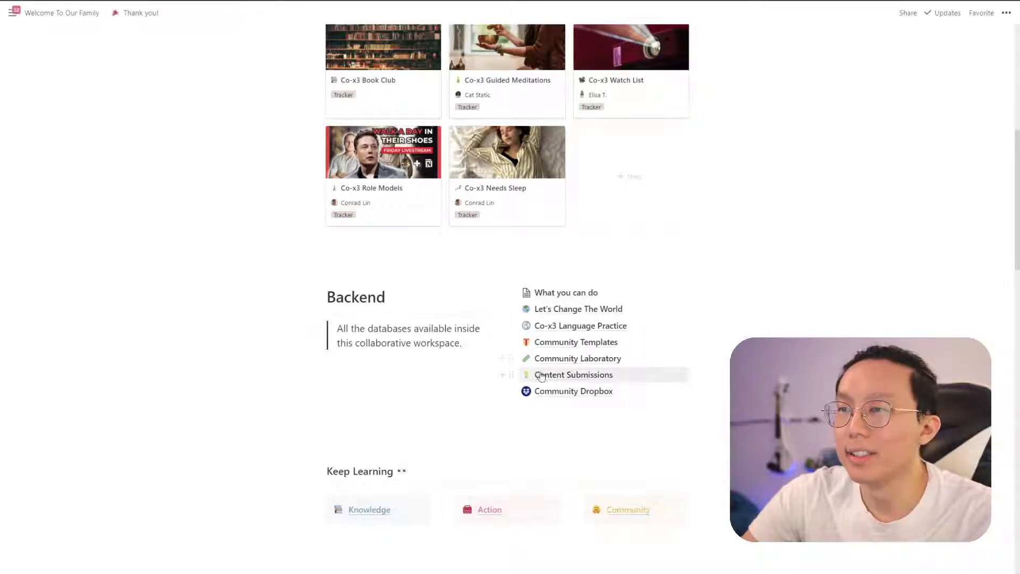
# - Change the icon of the "What you can do" page to a star
pyautogui.scroll(3, 526, 375)
pyautogui.scroll(2, 572, 382)
pyautogui.scroll(-3, 572, 382)
pyautogui.click(526, 433)
pyautogui.write('star')
pyautogui.press('Return')
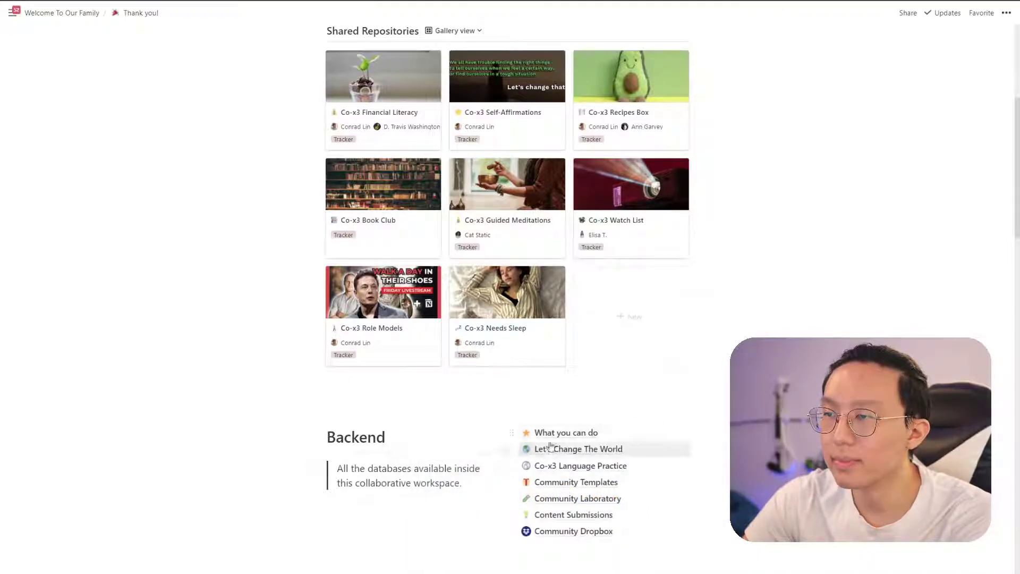
# - Rename the "What you can do" database page to "What Can I Do?" and return to the "Thank you!" page
pyautogui.click(566, 433)
pyautogui.moveTo(128, 56); pyautogui.dragTo(228, 56)
pyautogui.click(268, 56)
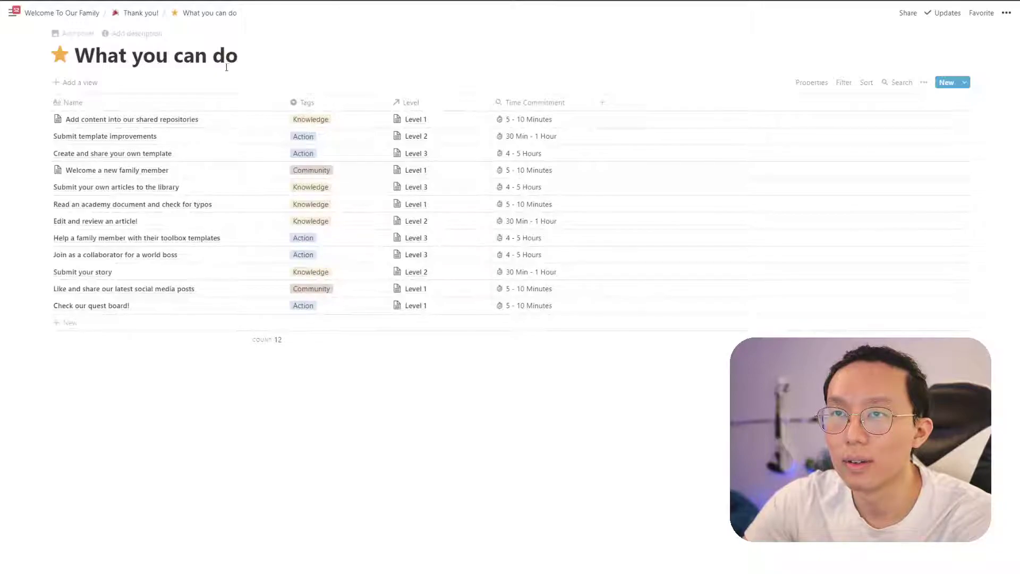
pyautogui.moveTo(239, 59); pyautogui.dragTo(148, 57)
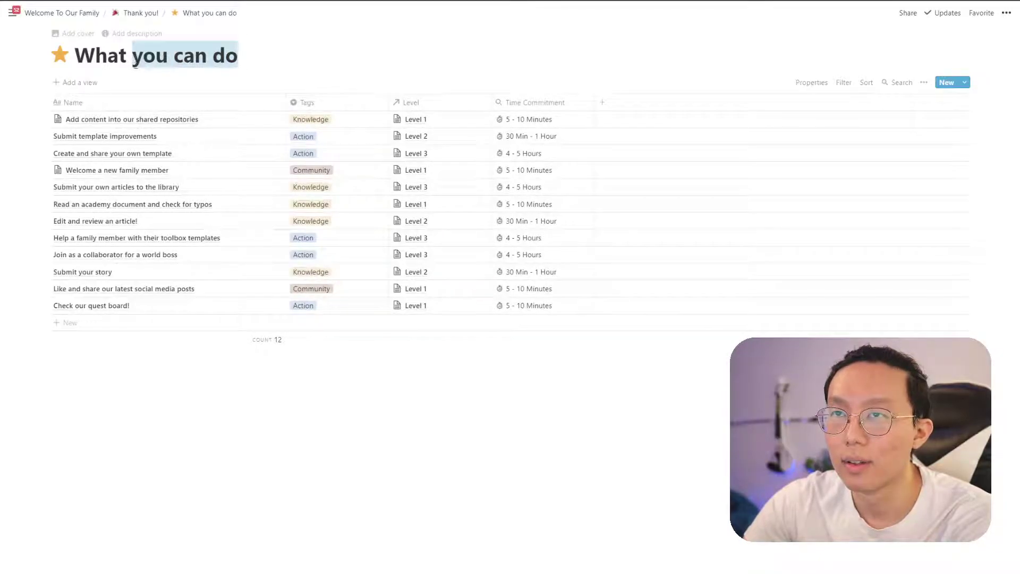
pyautogui.write('C')
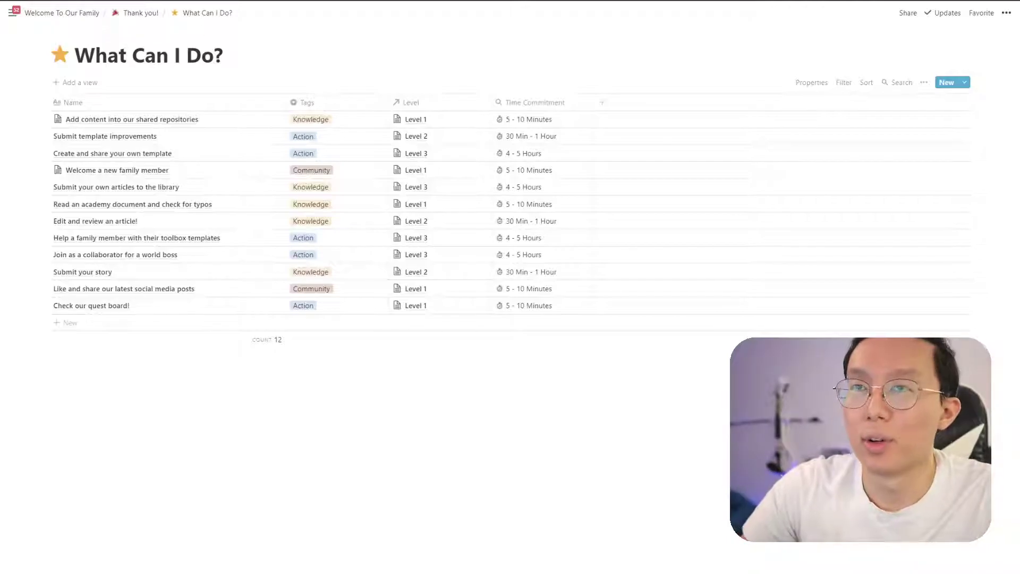
pyautogui.hotkey('alt', 'Left')
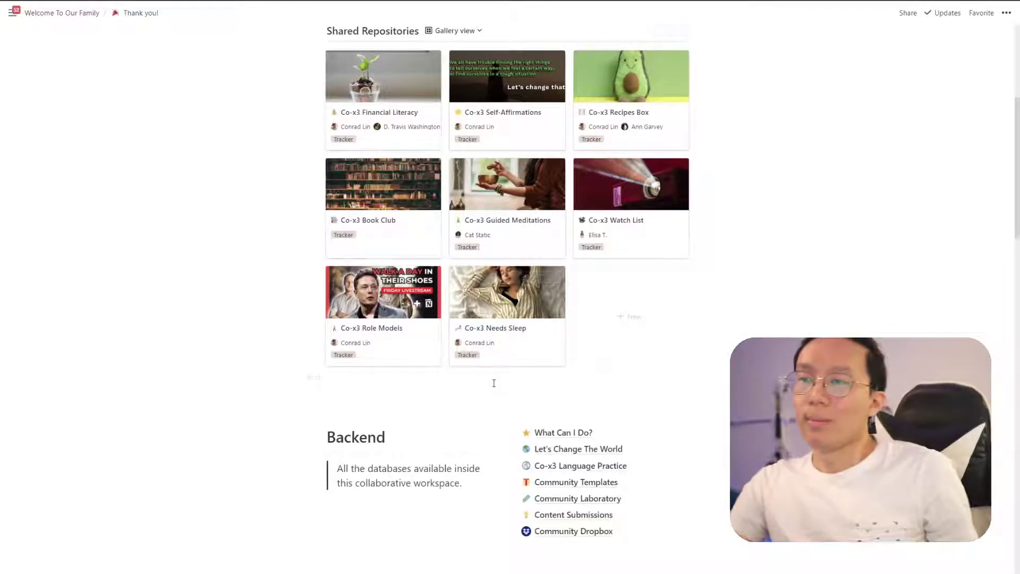
# - Follow the "How Can I Be Helpful?" back link to the "Welcome To Our Family" page and lock that page
pyautogui.scroll(-3, 493, 380)
pyautogui.scroll(8, 499, 395)
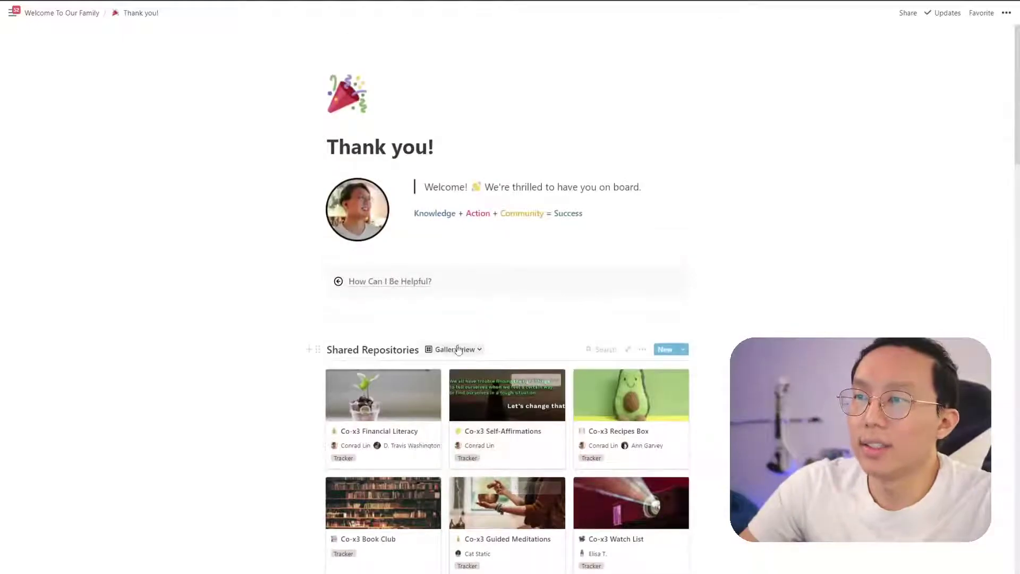
pyautogui.click(451, 349)
pyautogui.click(457, 327)
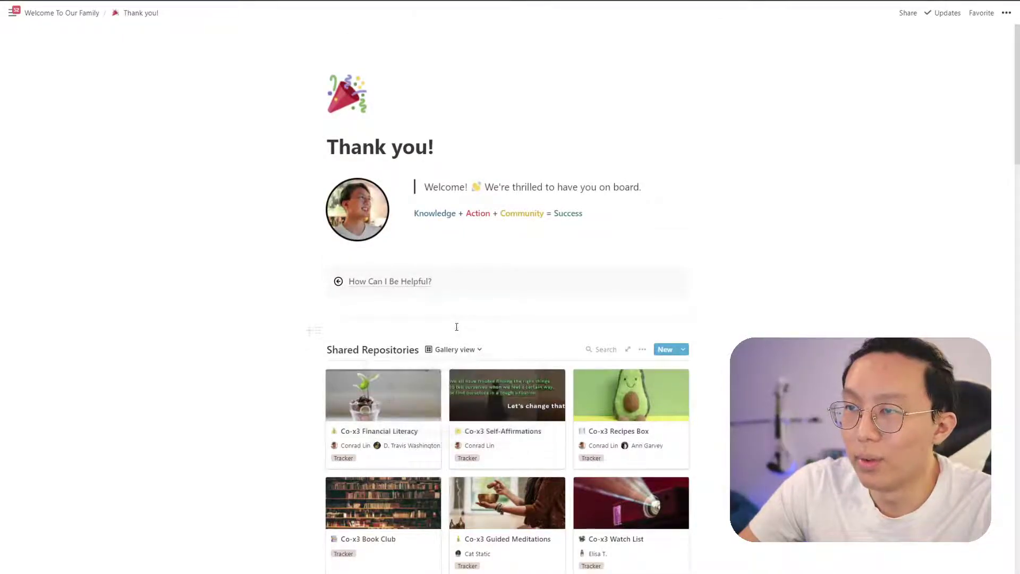
pyautogui.click(398, 282)
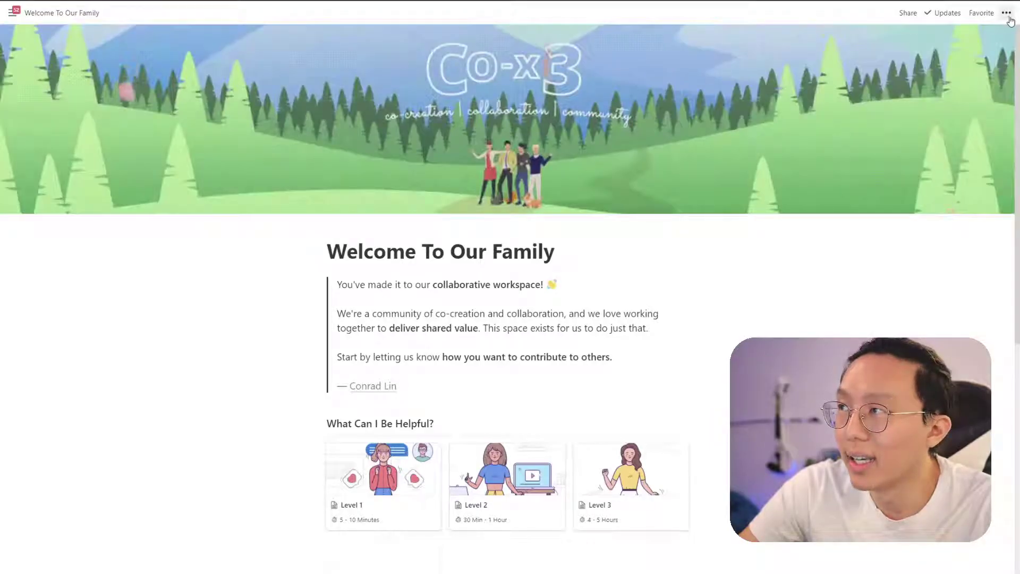
pyautogui.click(1006, 12)
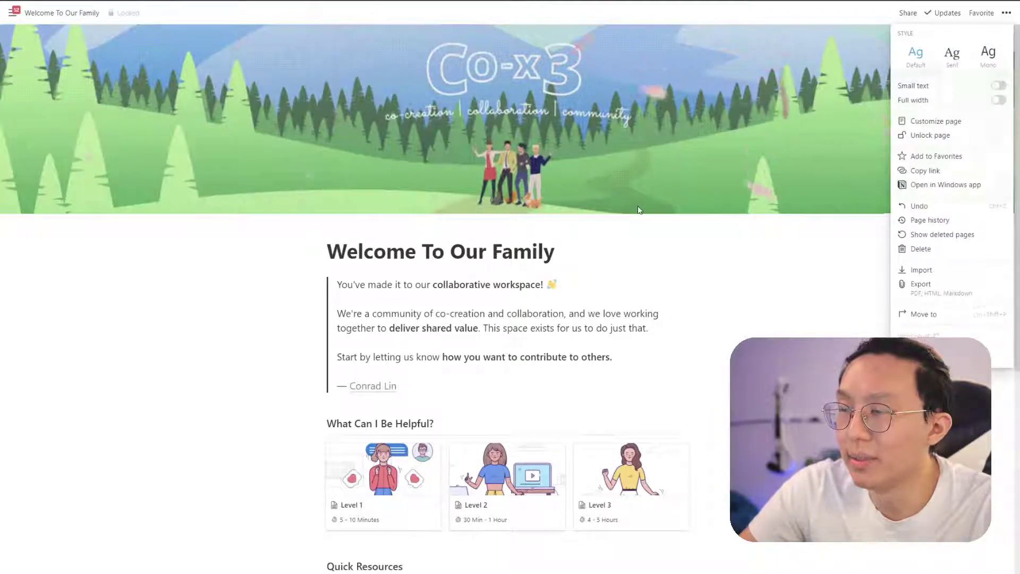
pyautogui.click(993, 134)
# - Review the welcome page, follow its Skip Onboarding link, examine the "Thank you!" page's sections, and return to the welcome page
pyautogui.scroll(-5, 542, 226)
pyautogui.scroll(3, 542, 226)
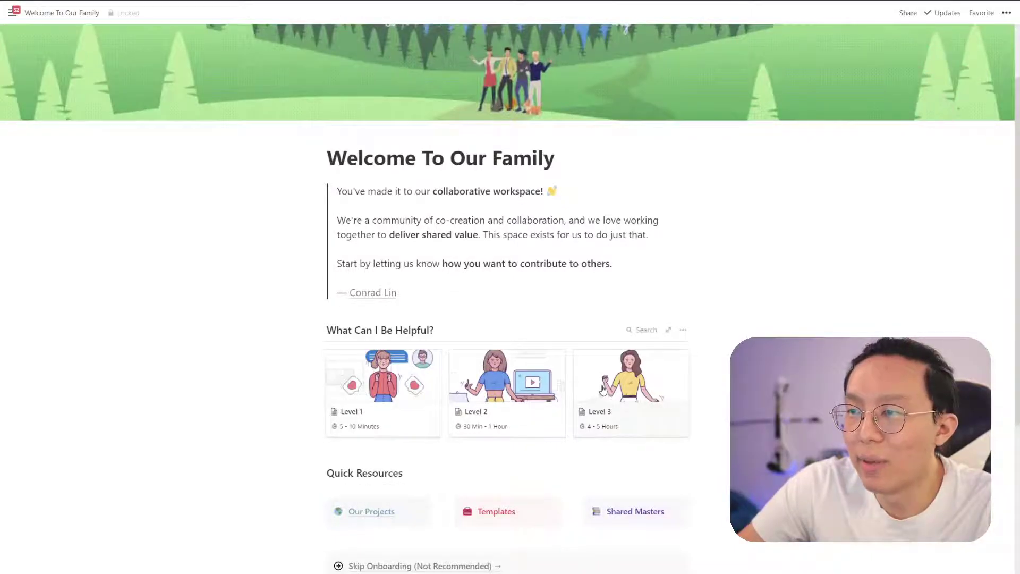
pyautogui.scroll(-2, 342, 405)
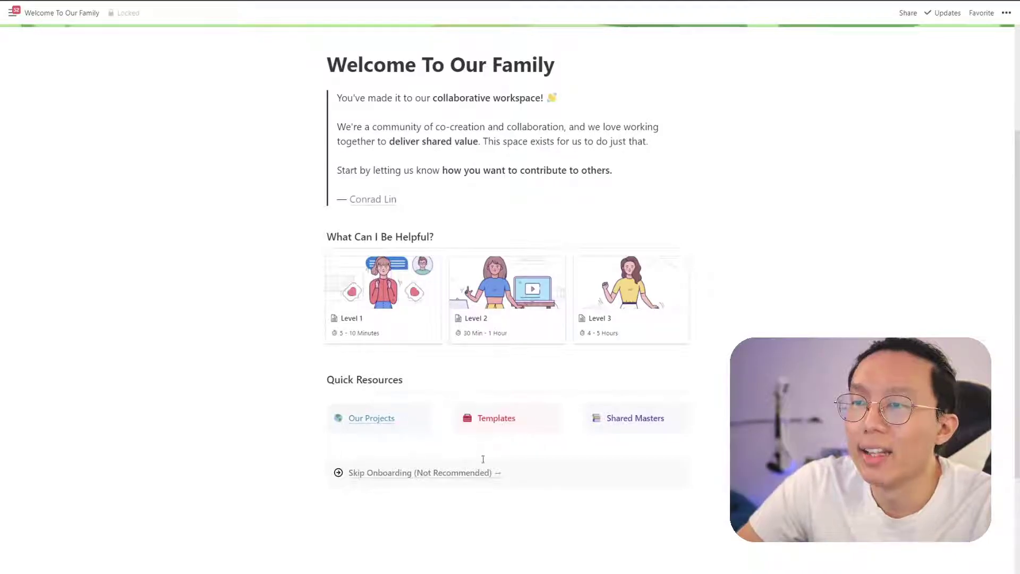
pyautogui.click(437, 474)
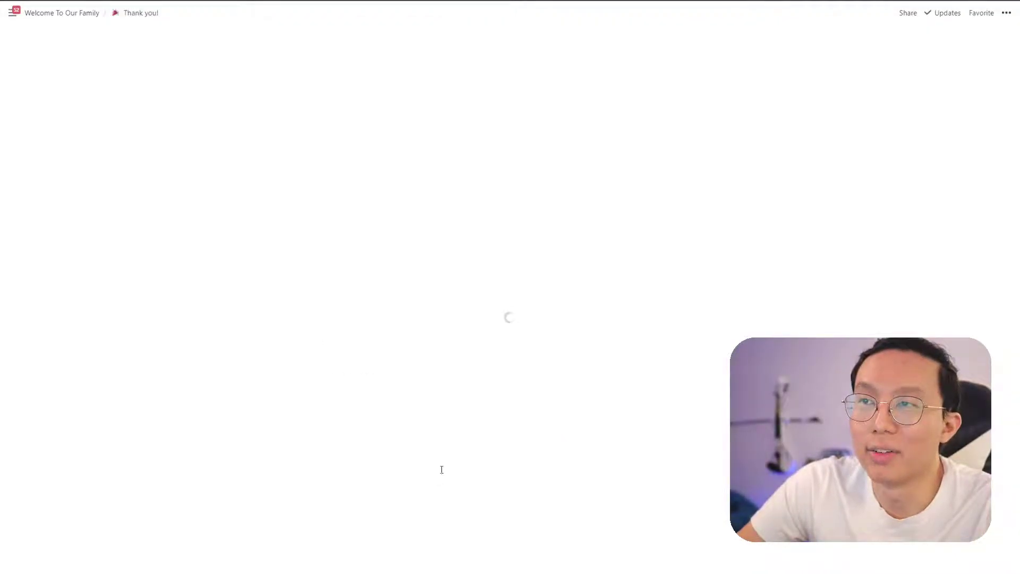
pyautogui.scroll(-2, 501, 234)
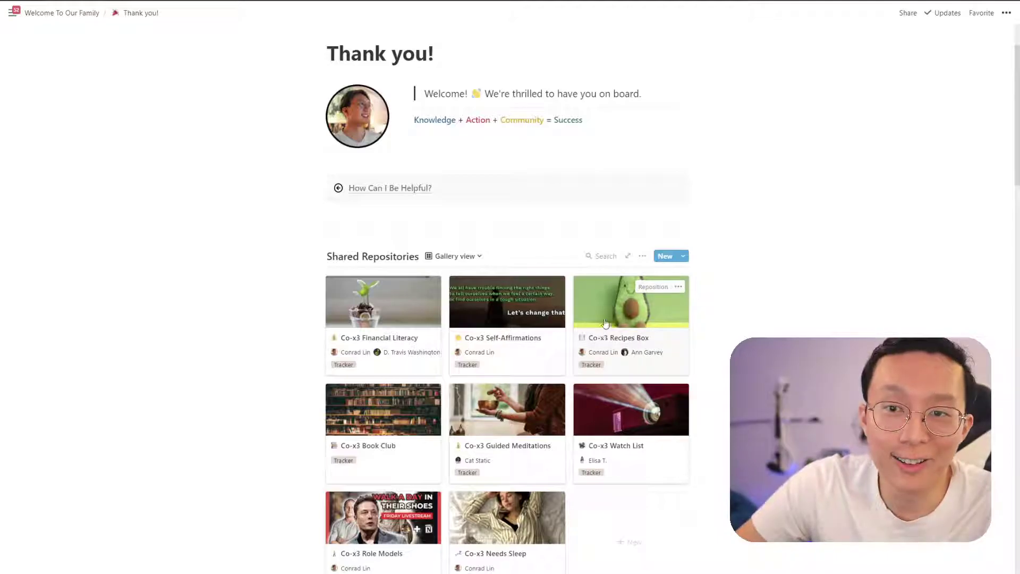
pyautogui.scroll(-4, 574, 320)
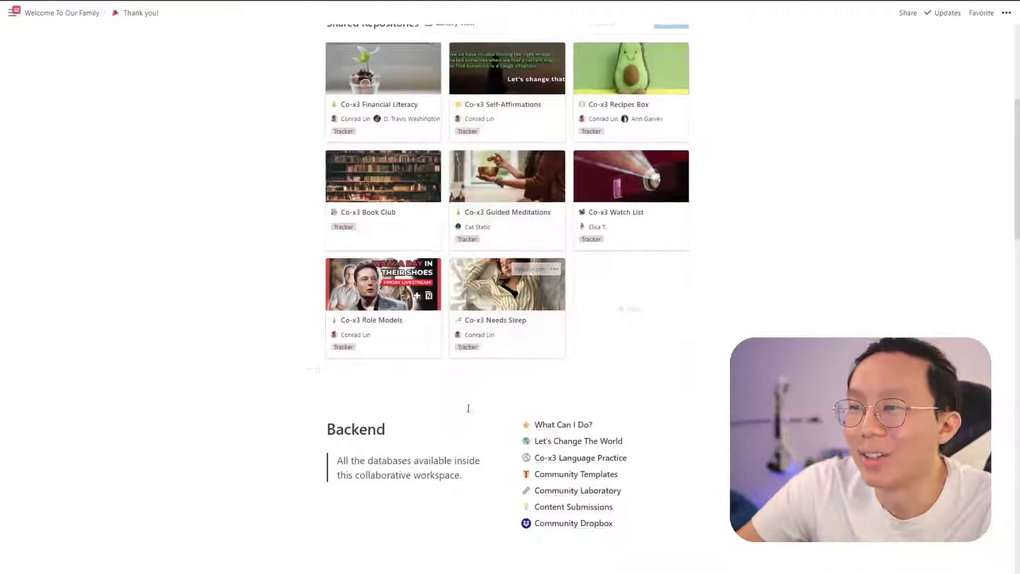
pyautogui.scroll(-3, 577, 481)
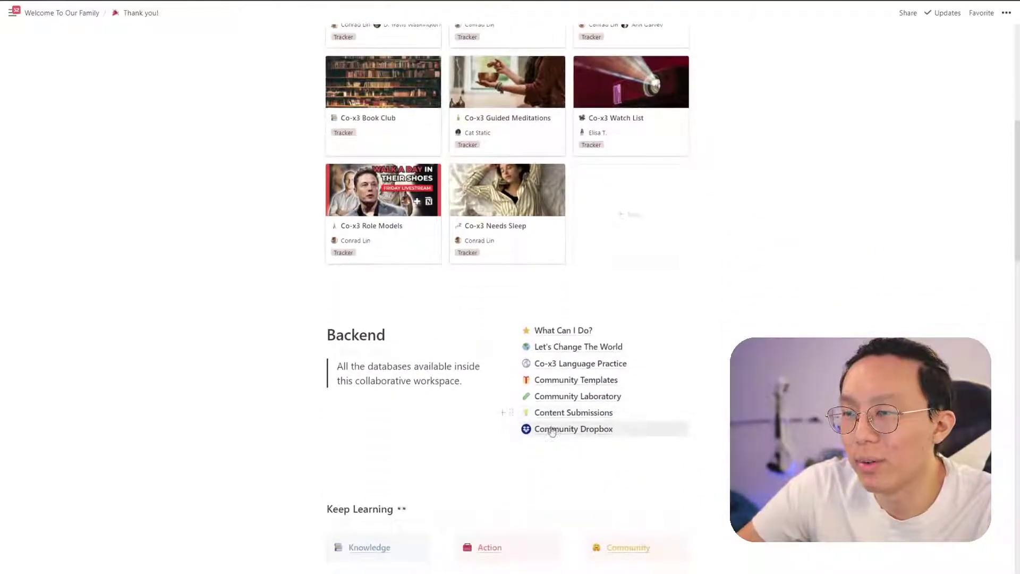
pyautogui.scroll(6, 648, 475)
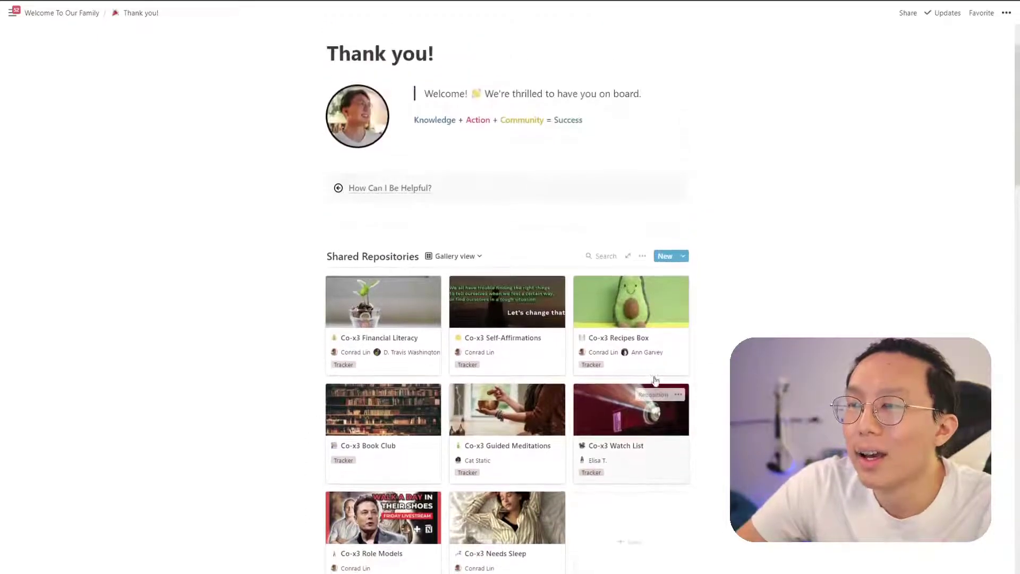
pyautogui.scroll(2, 606, 273)
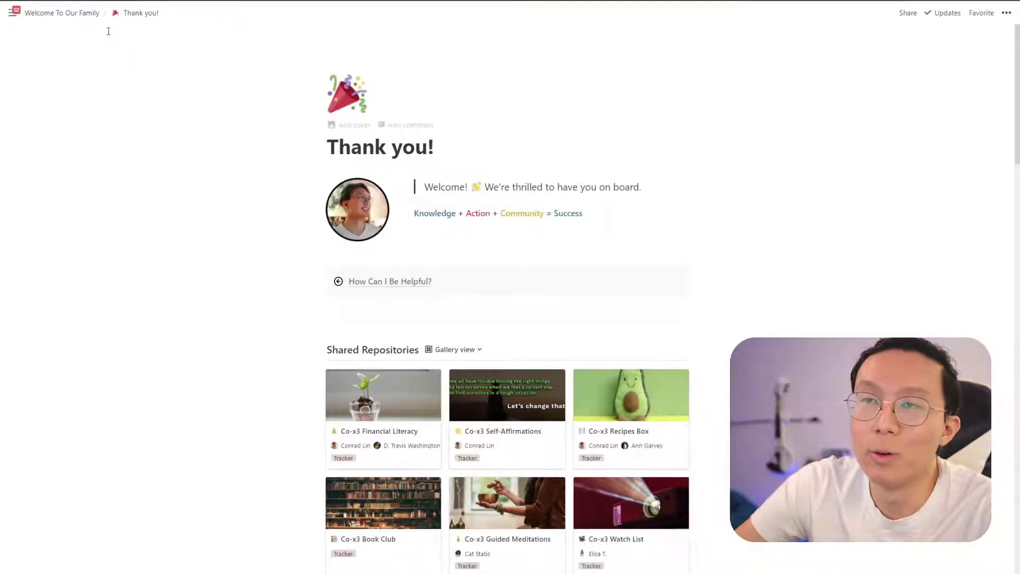
pyautogui.click(89, 16)
pyautogui.scroll(-2, 682, 268)
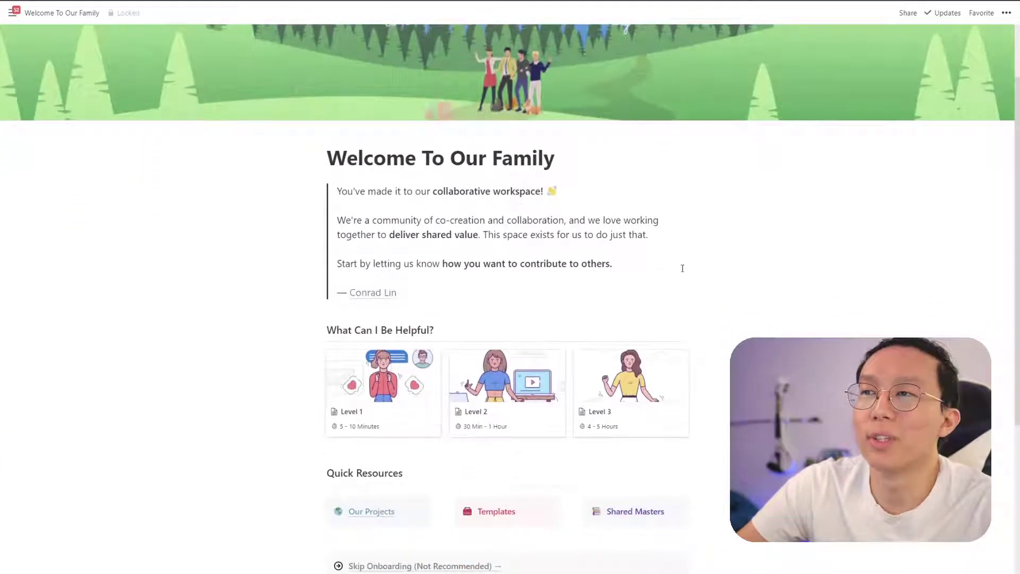